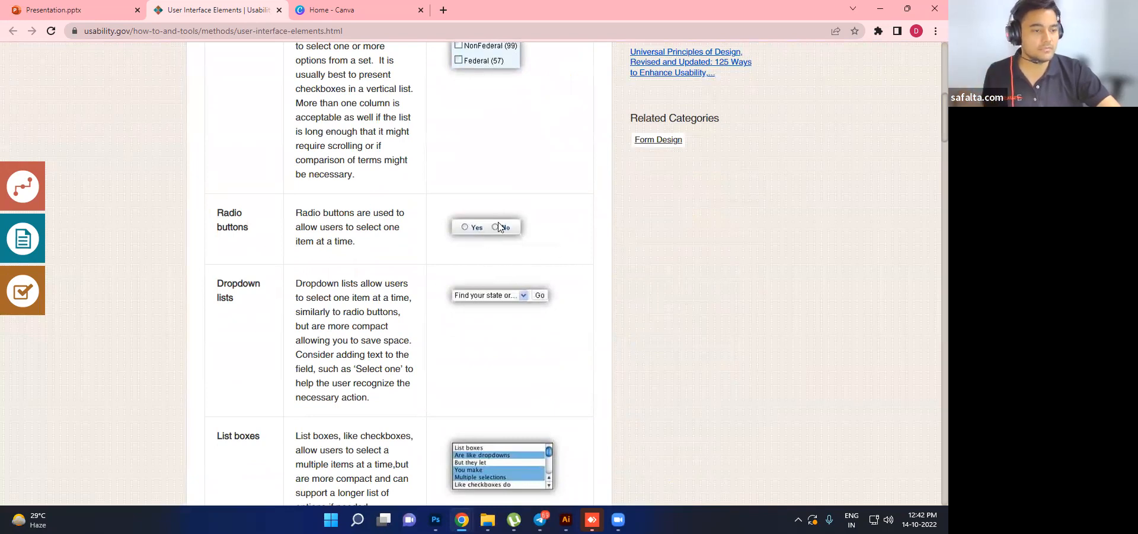
- Review the input control examples in the table, from radio buttons and dropdown lists through to date and time pickers
scroll(338, 258, "down", 2)
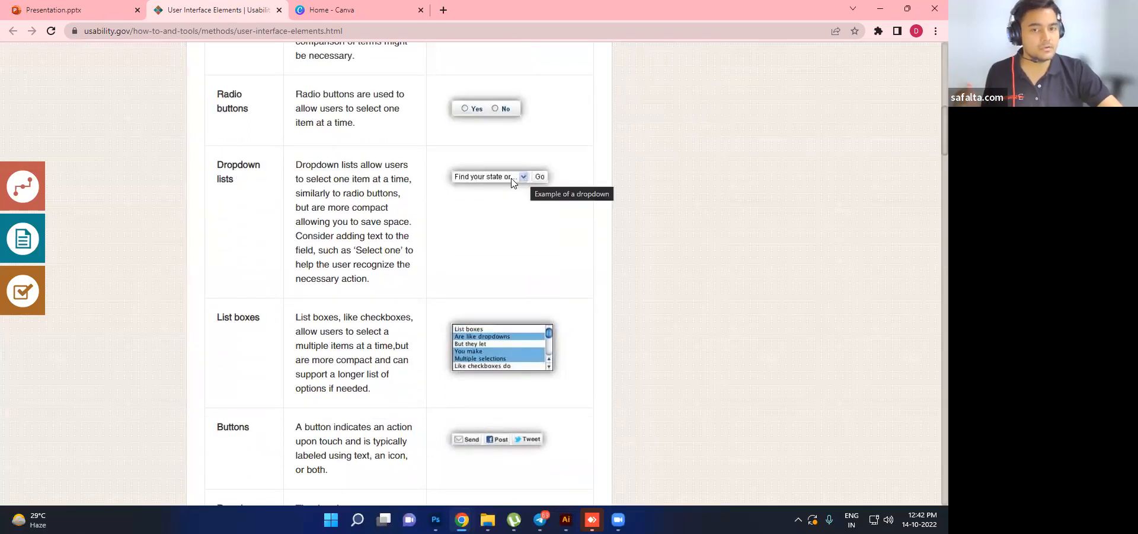
scroll(288, 310, "down", 2)
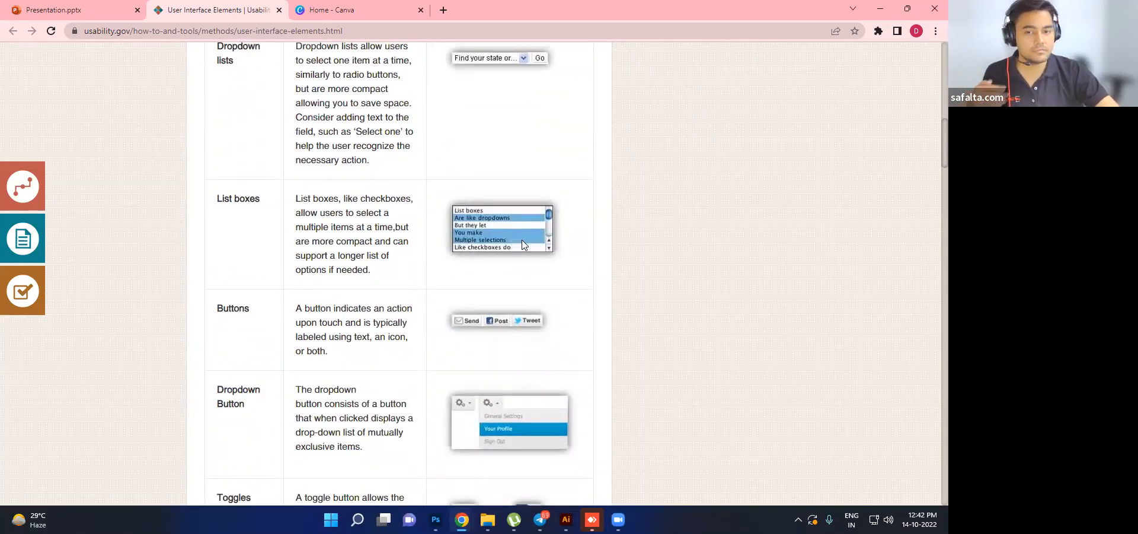
scroll(527, 222, "down", 2)
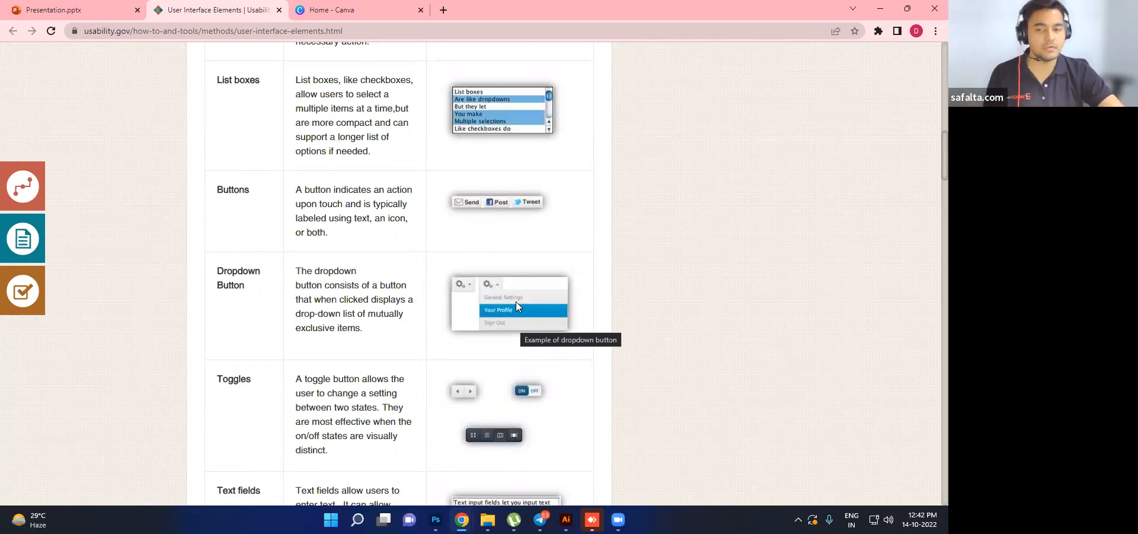
scroll(395, 299, "down", 3)
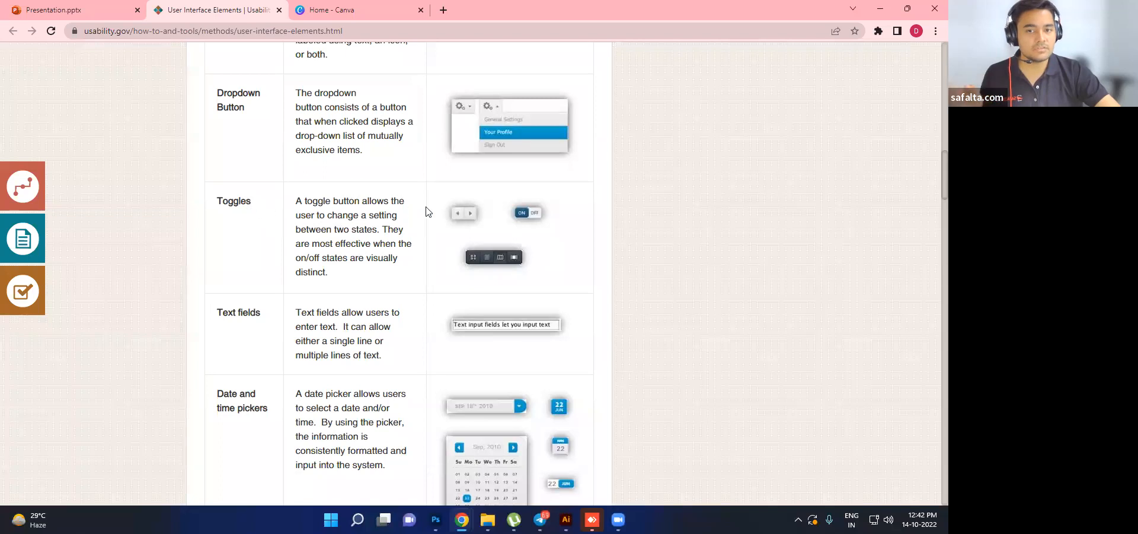
scroll(498, 241, "down", 2)
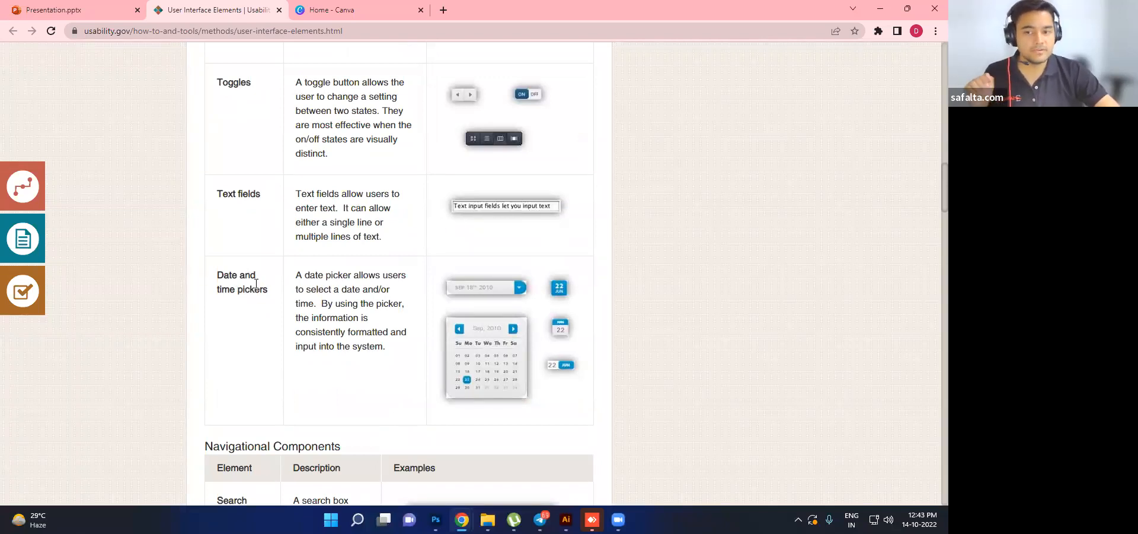
scroll(468, 321, "down", 1)
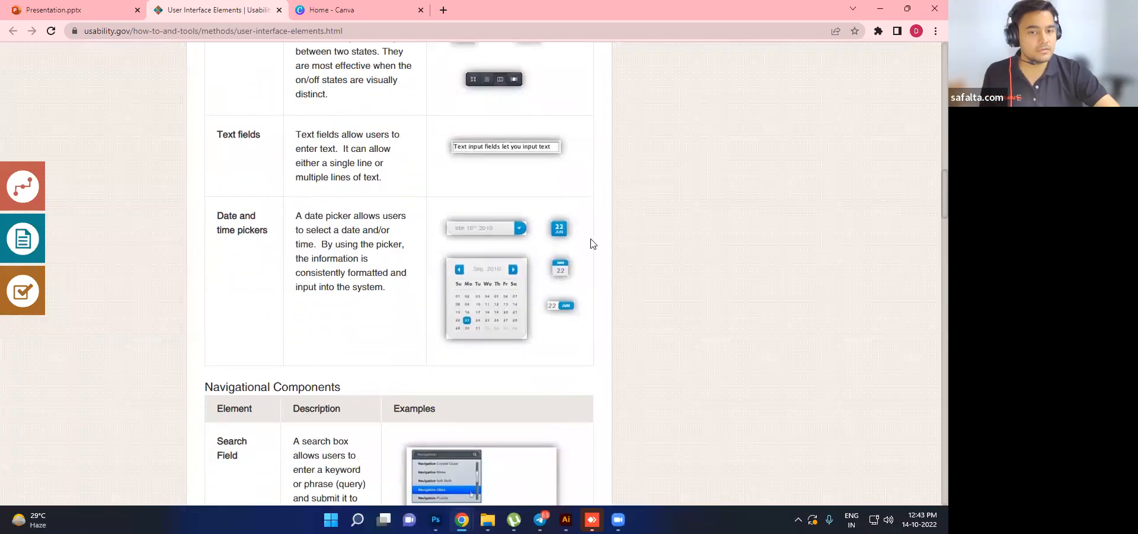
scroll(520, 281, "down", 1)
- Examine the navigational component examples, covering search field, breadcrumb, pagination, tags and sliders
scroll(520, 281, "down", 5)
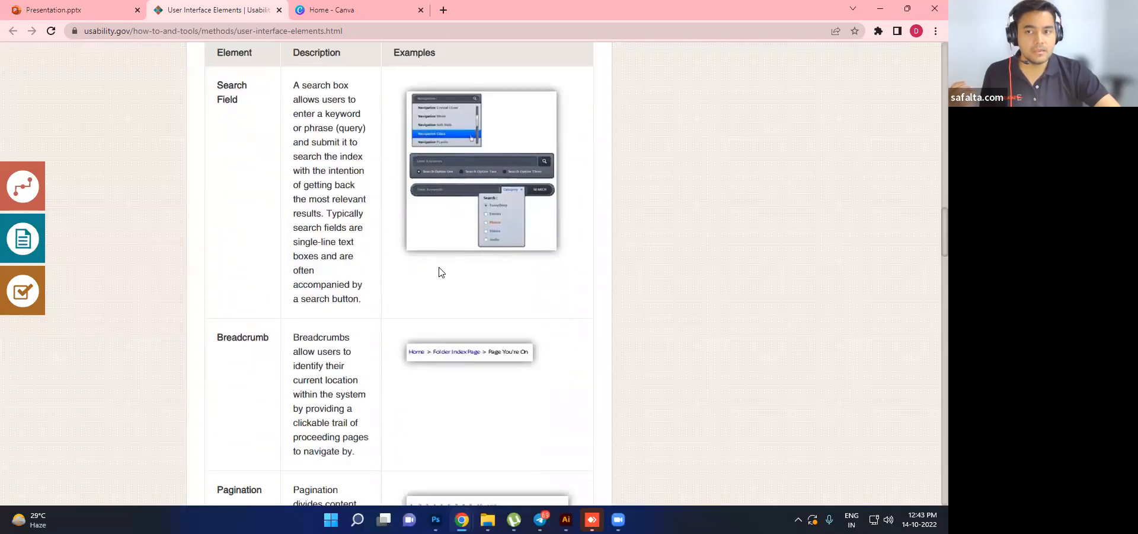
scroll(437, 269, "up", 1)
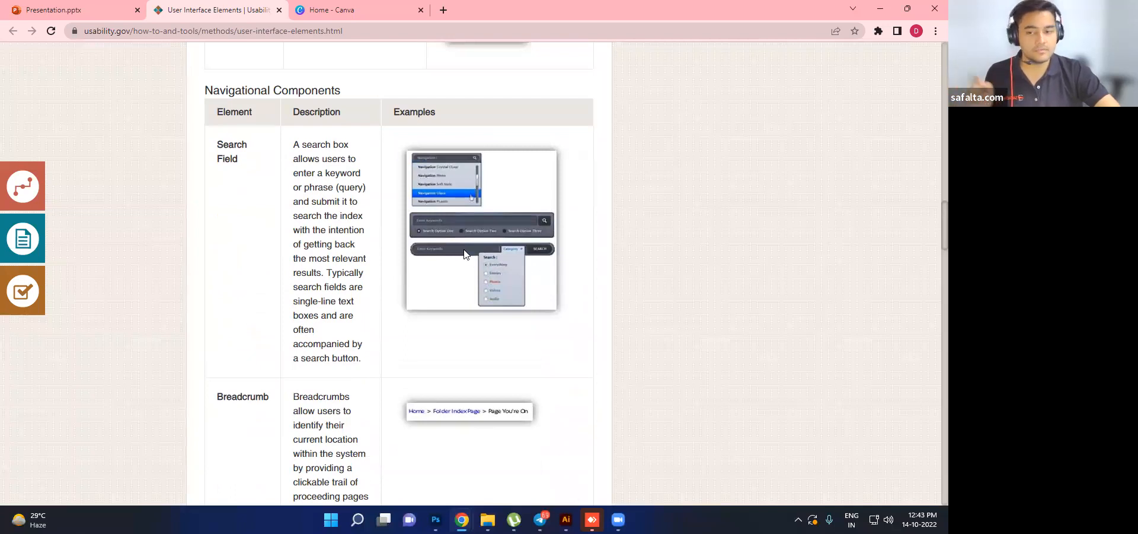
scroll(465, 254, "down", 2)
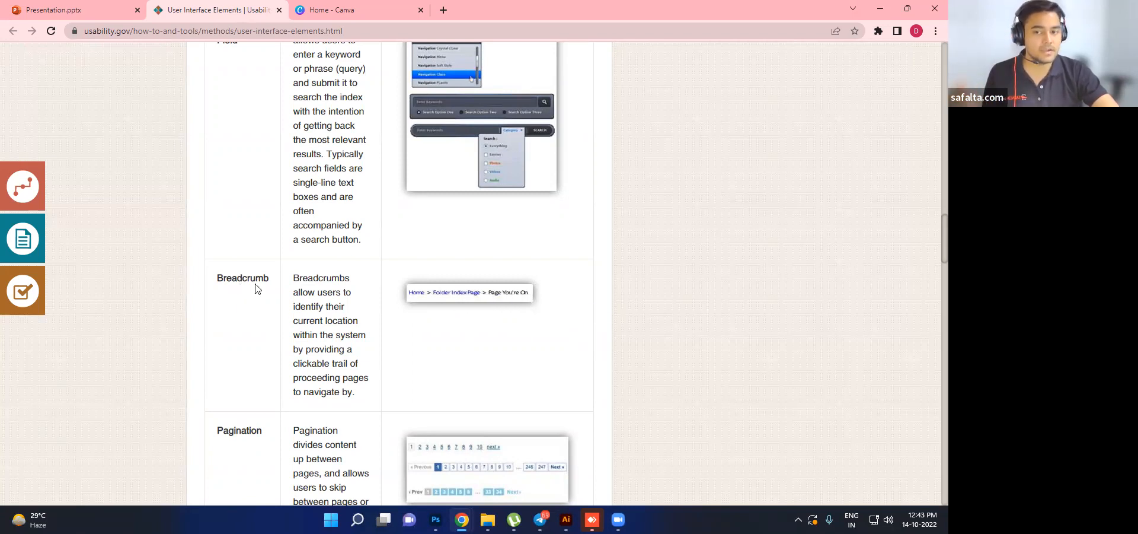
scroll(265, 333, "down", 1)
scroll(262, 333, "down", 3)
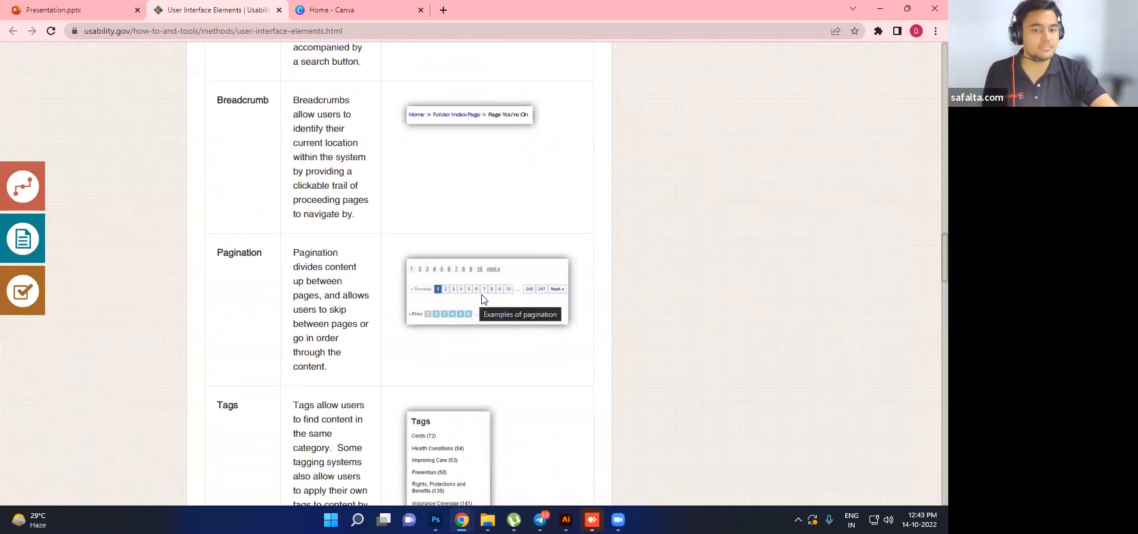
scroll(480, 292, "down", 3)
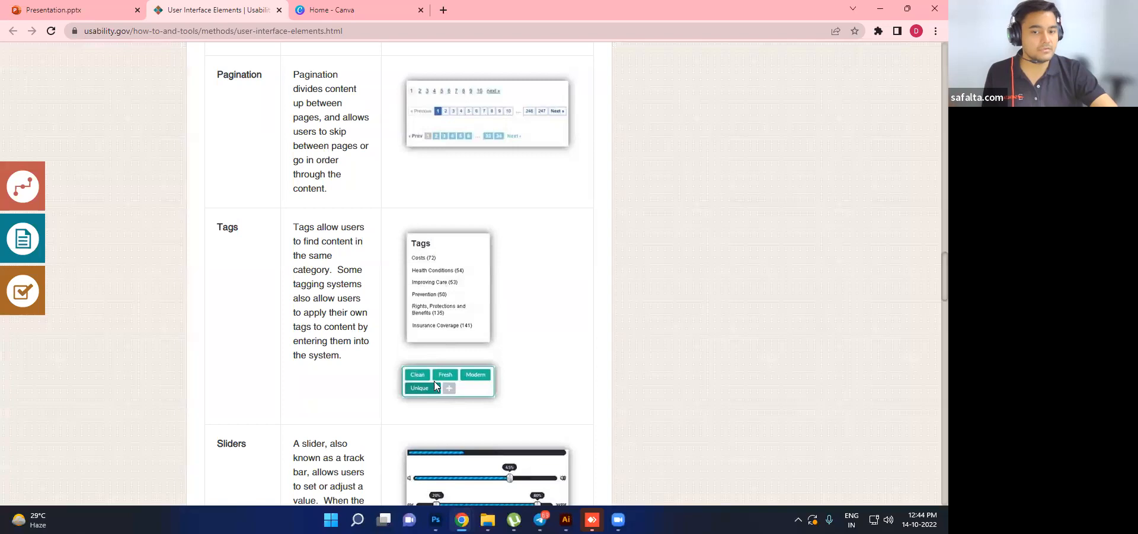
scroll(409, 279, "down", 5)
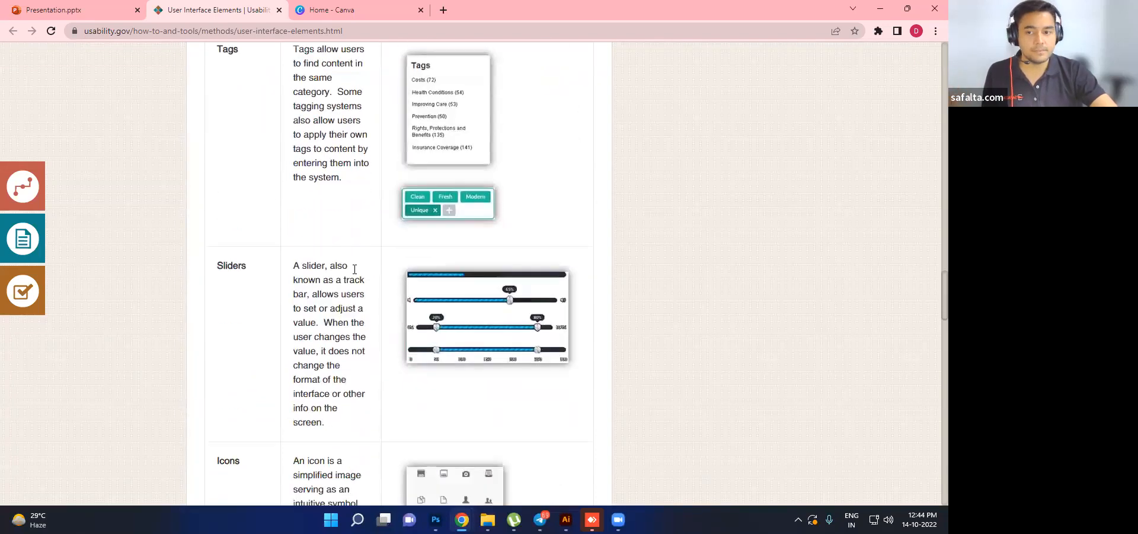
scroll(348, 273, "up", 6)
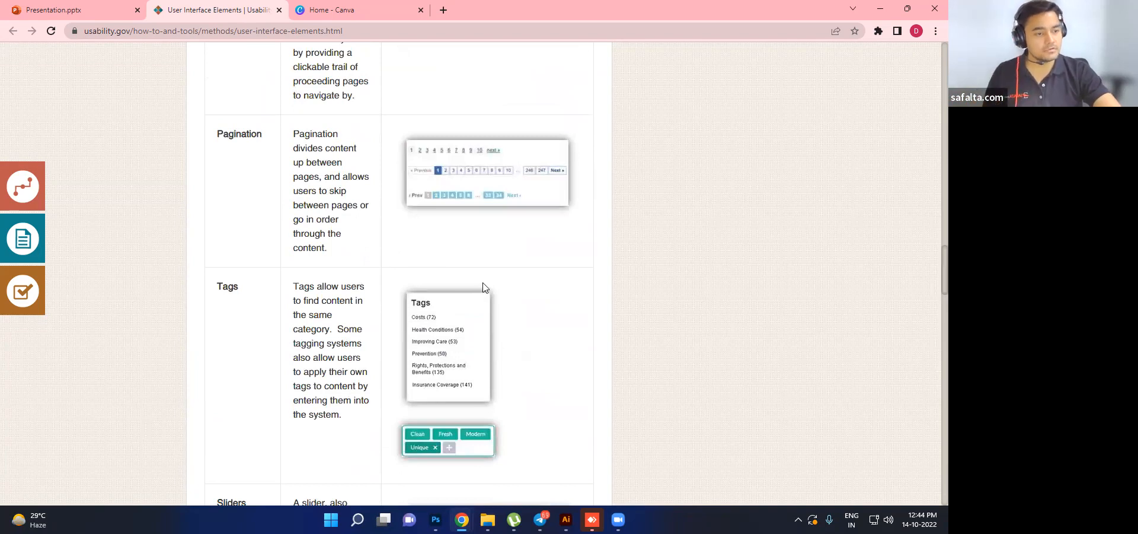
scroll(483, 287, "down", 2)
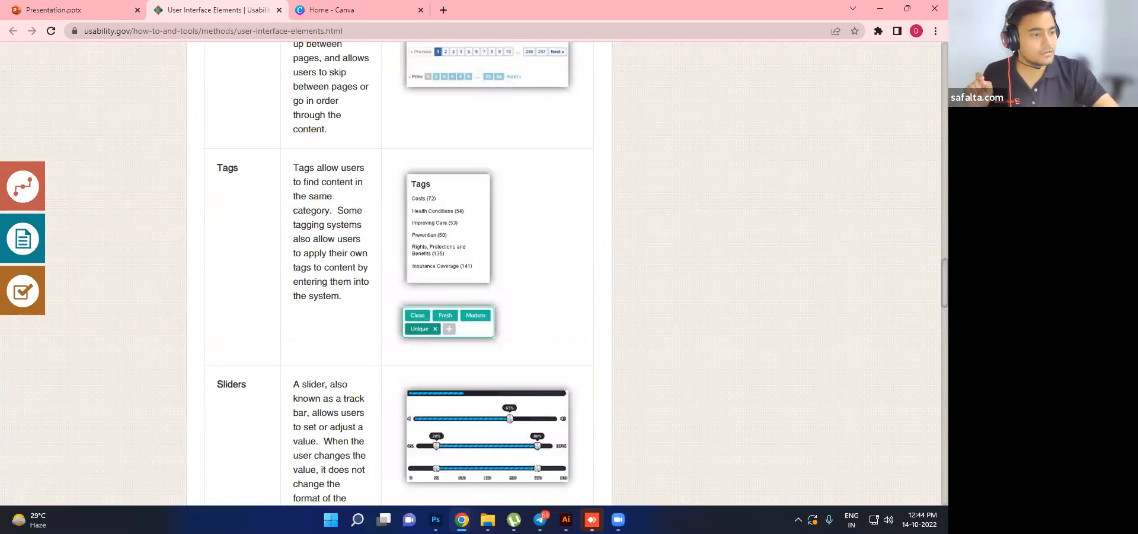
scroll(448, 165, "down", 2)
scroll(498, 234, "up", 2)
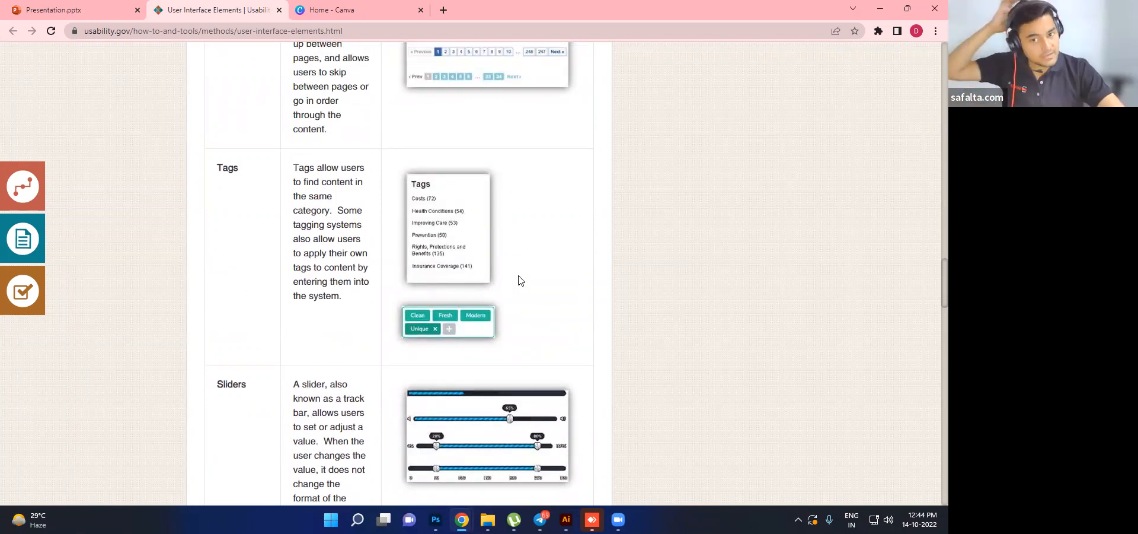
- Open safalta.com in a new browser tab and dismiss the subscription pop-up
left_click(444, 10)
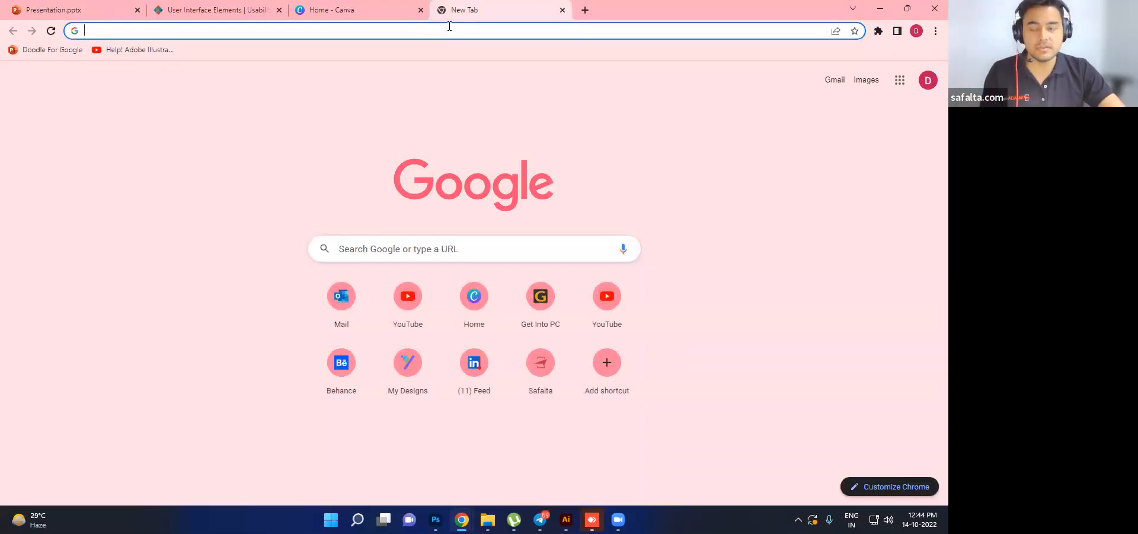
left_click(449, 26)
type("safal")
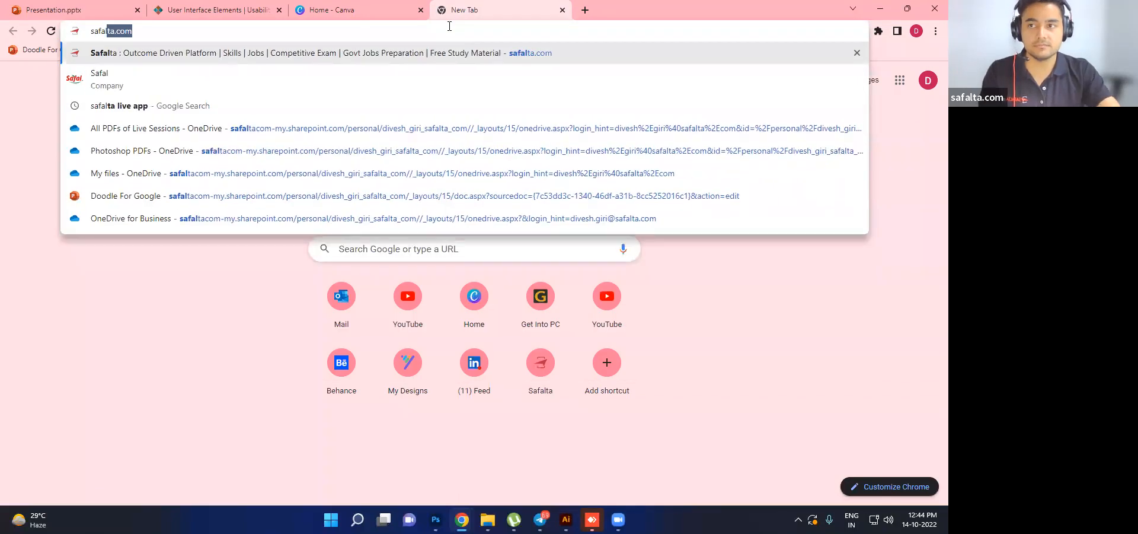
type("ta.com")
key("Return")
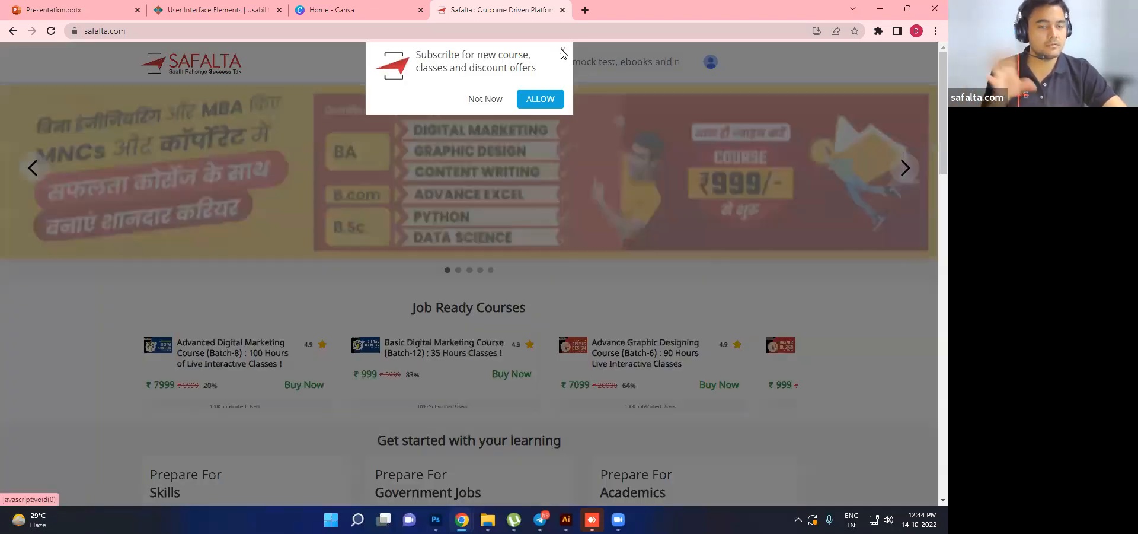
left_click(563, 53)
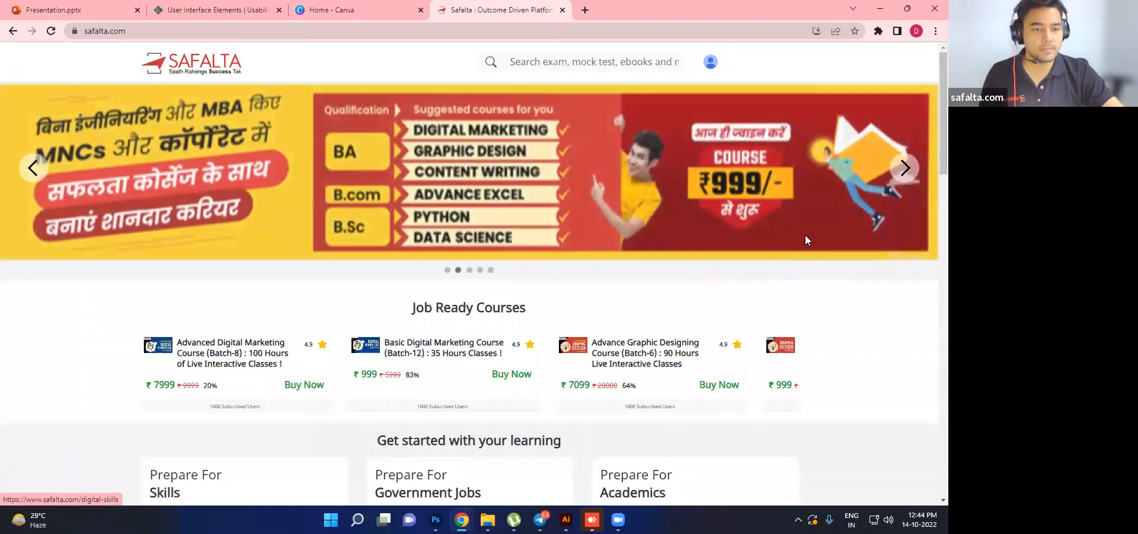
- Open the site's Blogs page from the links at the end of the Safalta home page
scroll(930, 196, "down", 4)
scroll(795, 323, "down", 5)
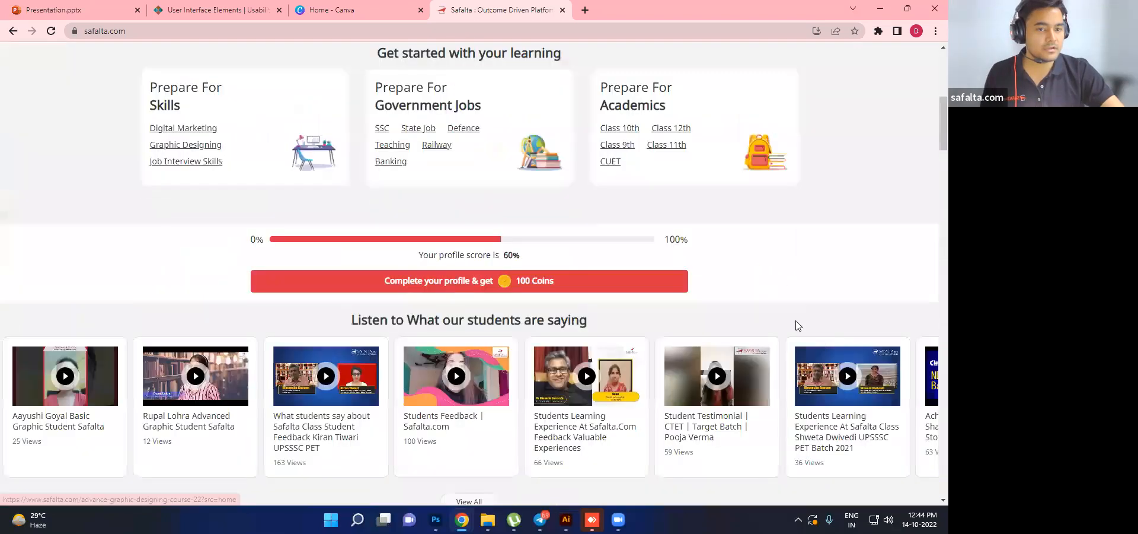
scroll(658, 272, "down", 15)
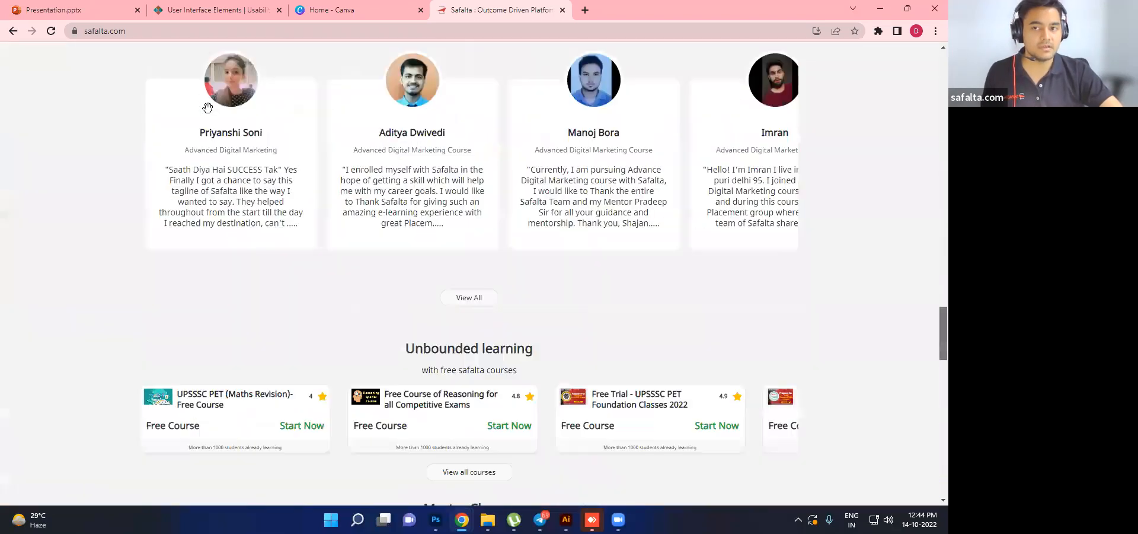
scroll(211, 105, "down", 20)
left_click(656, 264)
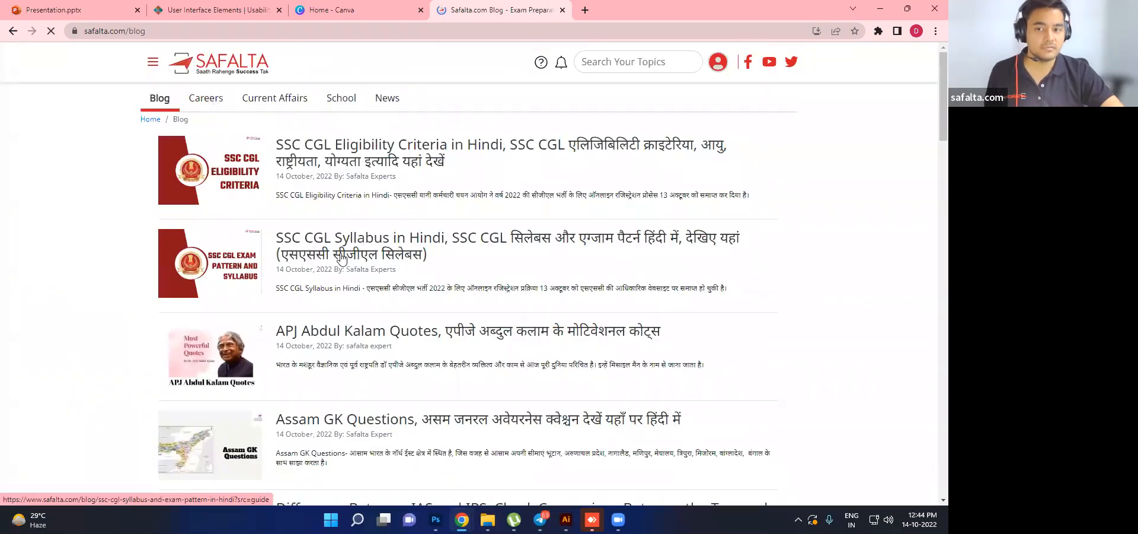
- Open the Careers category of the blog and browse its article list as far as the headless CMS article
left_click(206, 98)
scroll(389, 274, "down", 2)
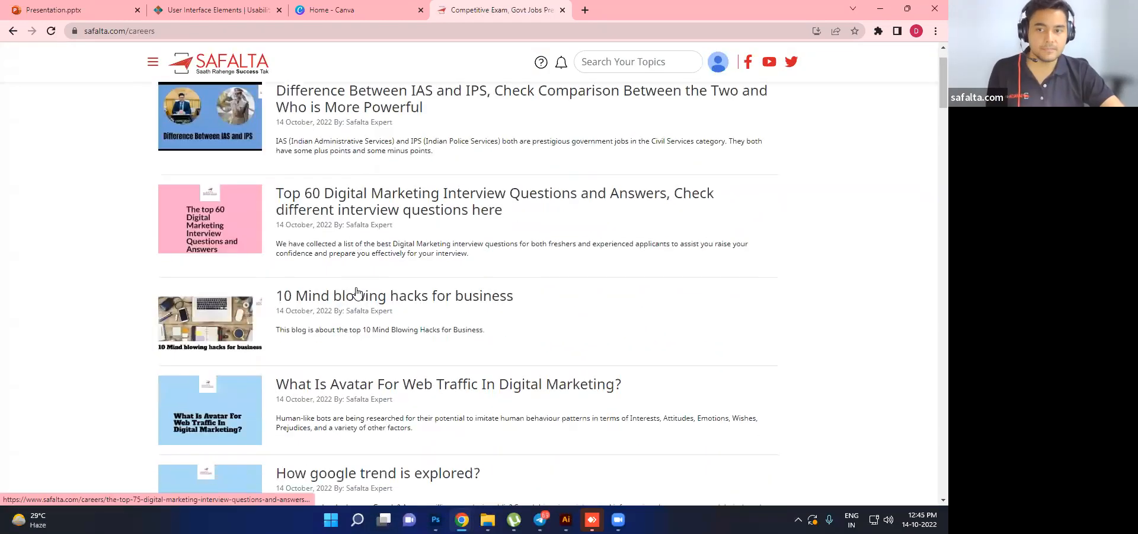
scroll(377, 332, "up", 2)
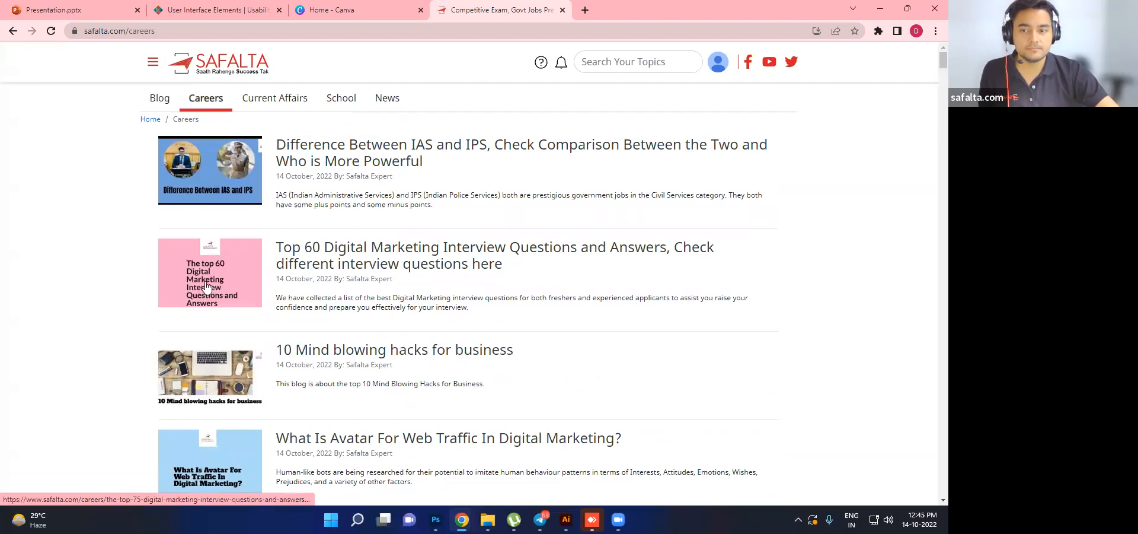
scroll(439, 264, "down", 4)
scroll(433, 274, "down", 2)
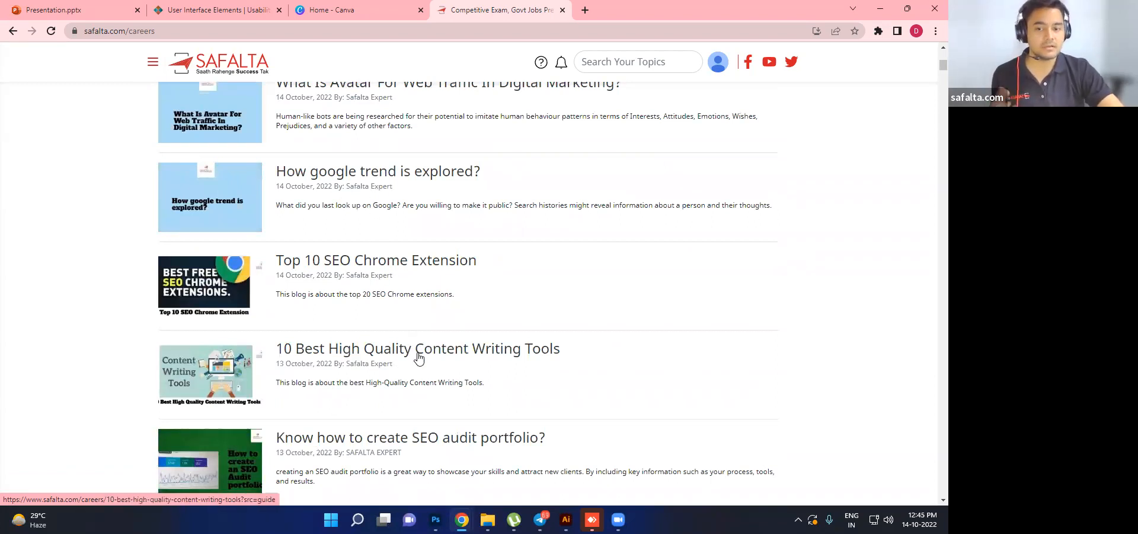
scroll(419, 352, "down", 2)
scroll(435, 332, "down", 2)
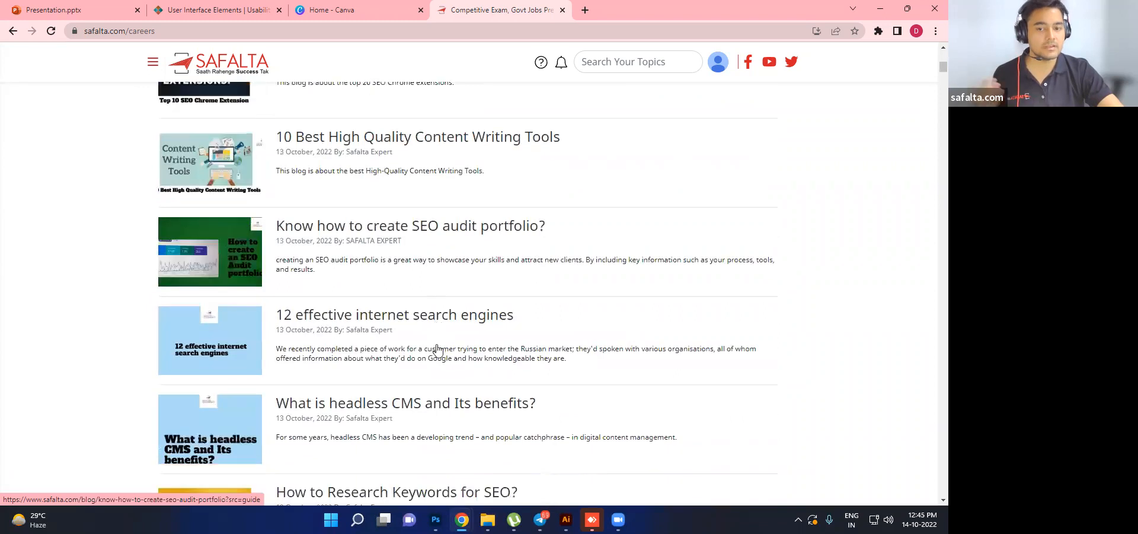
scroll(382, 287, "down", 3)
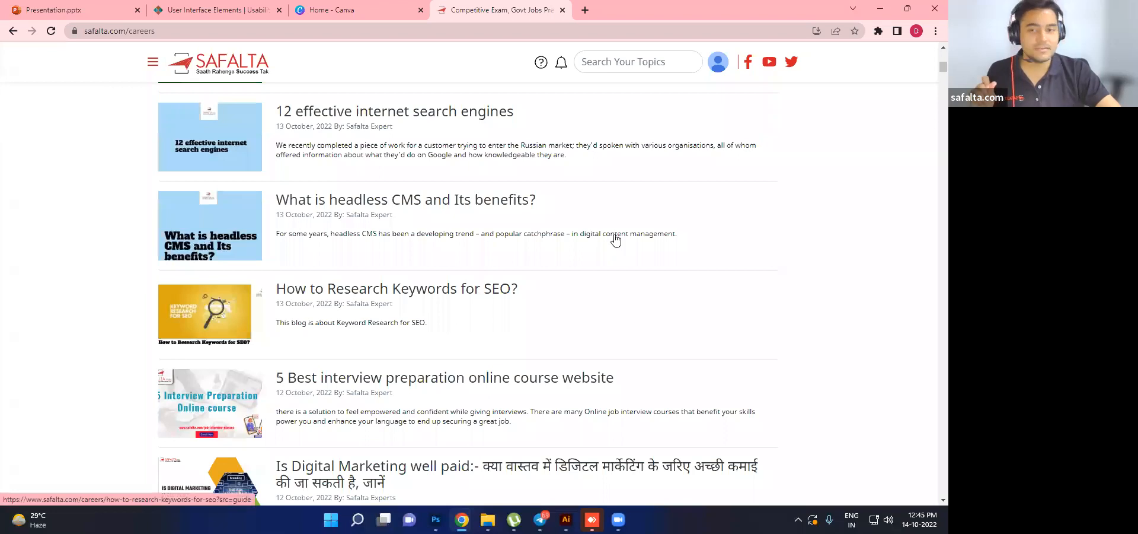
- Open the article "What is headless CMS and Its benefits?" and follow its "cms advantages" tag below the FAQ
left_click(340, 213)
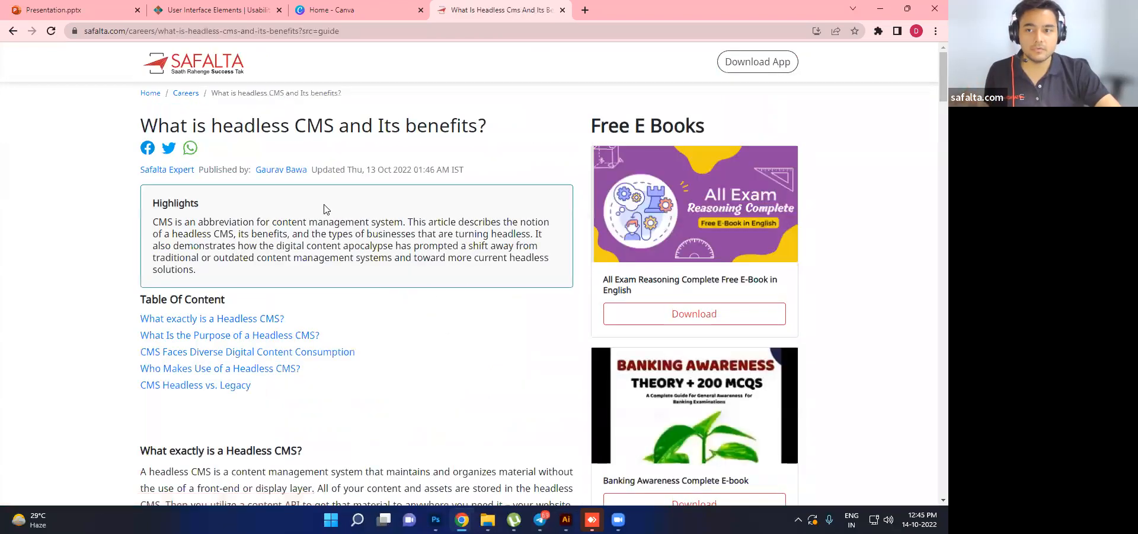
scroll(412, 336, "down", 5)
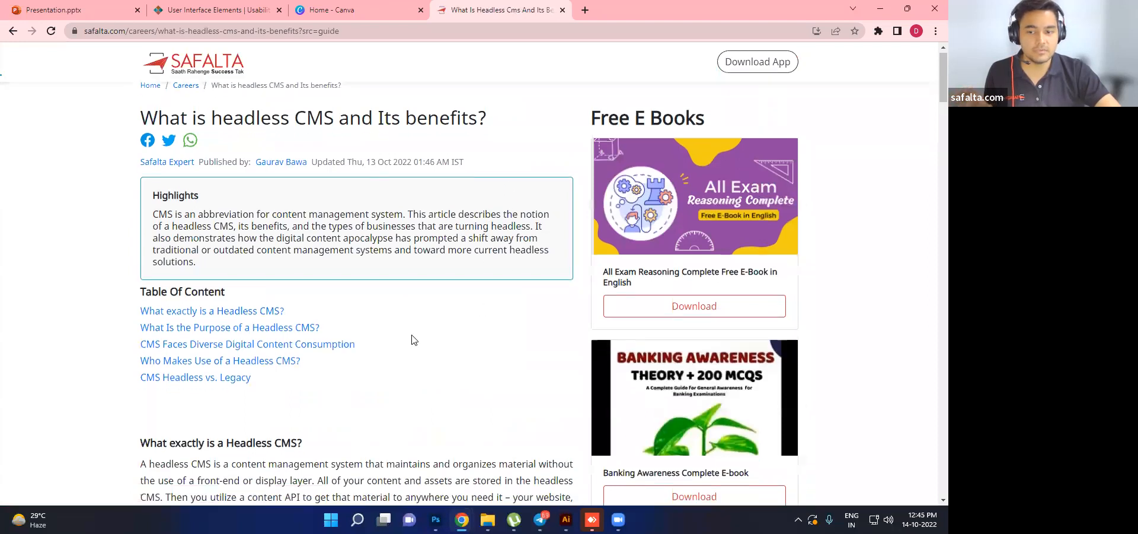
scroll(353, 326, "down", 7)
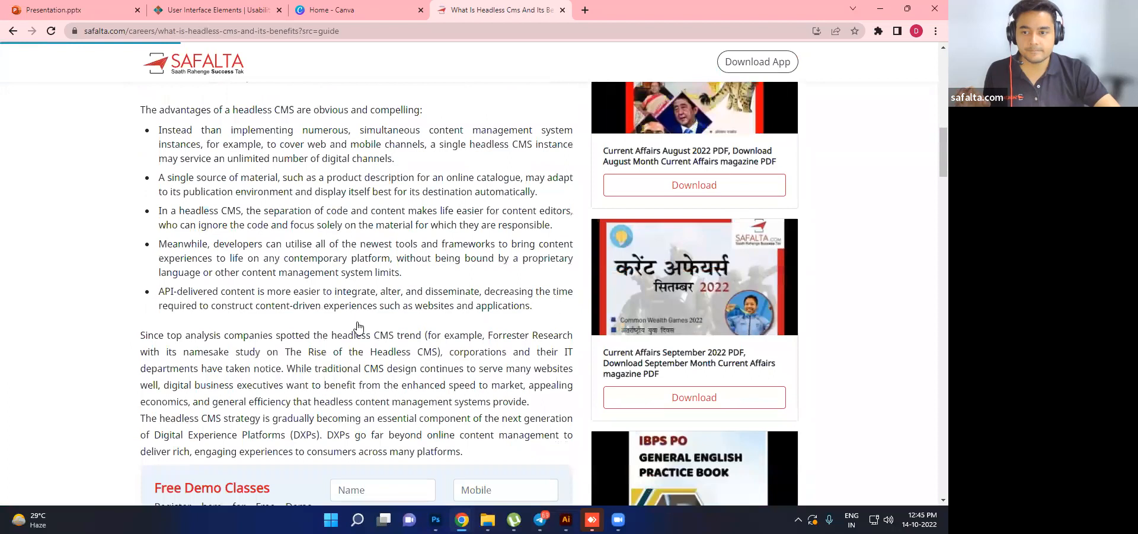
scroll(357, 326, "down", 8)
scroll(358, 325, "down", 15)
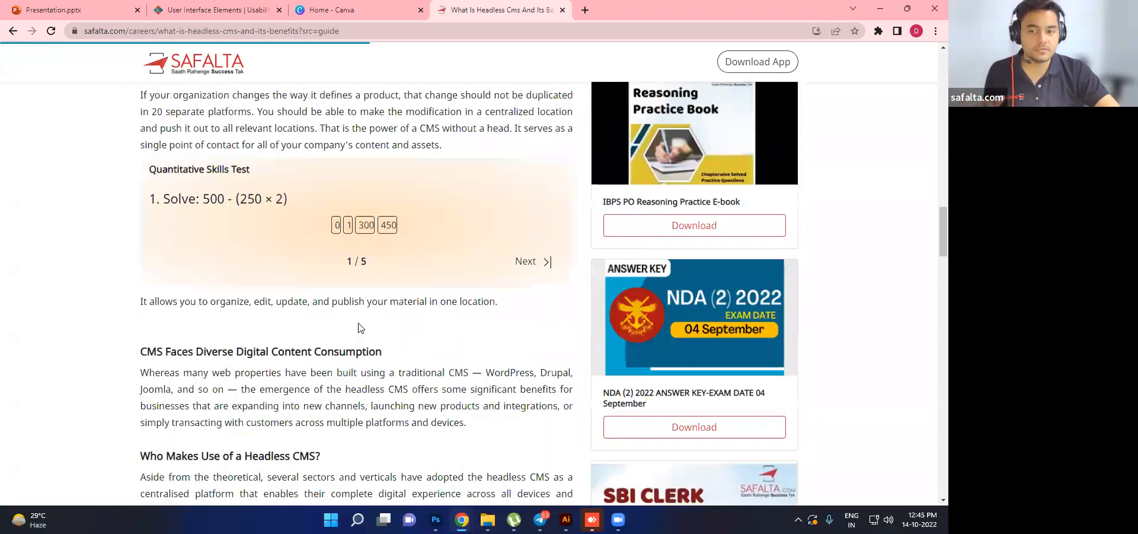
scroll(359, 329, "down", 15)
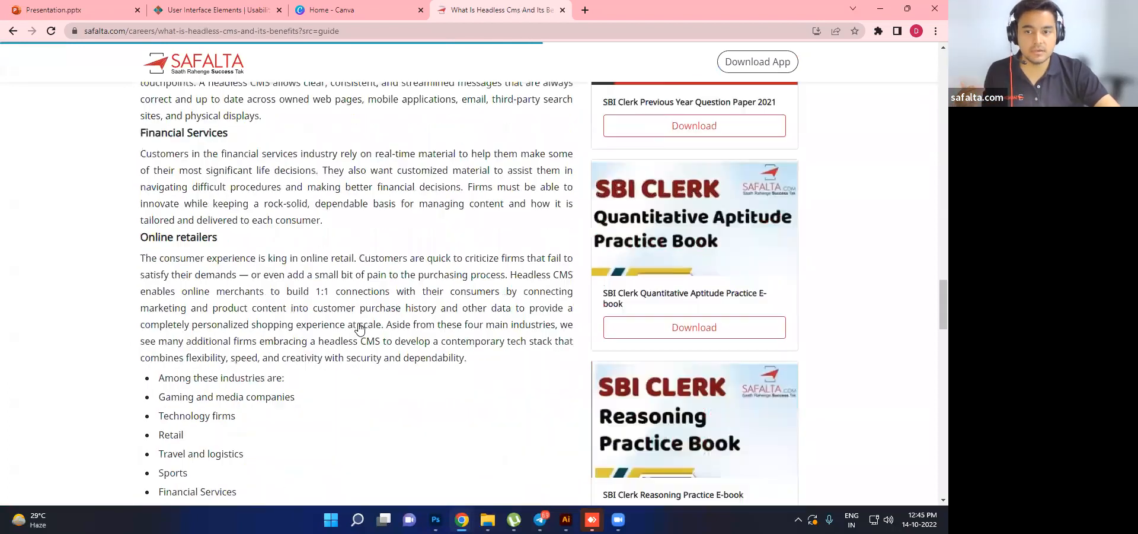
scroll(250, 283, "down", 4)
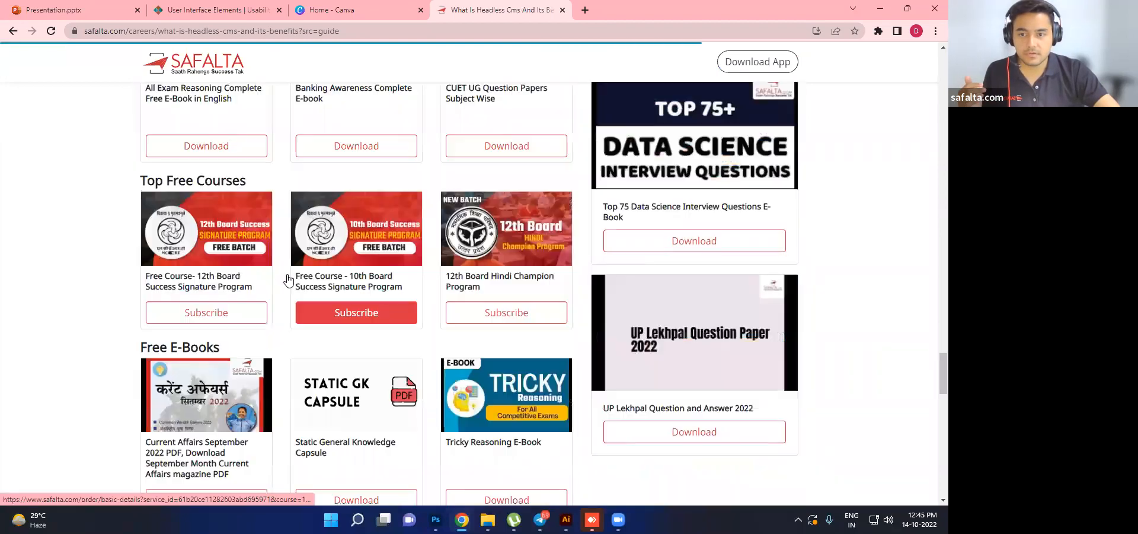
scroll(399, 279, "up", 6)
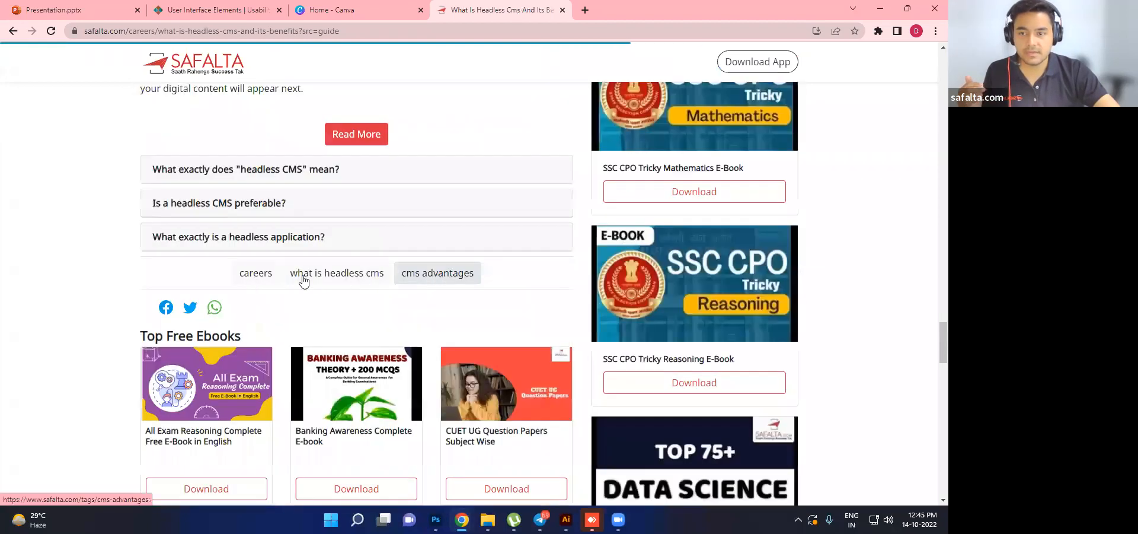
left_click(425, 280)
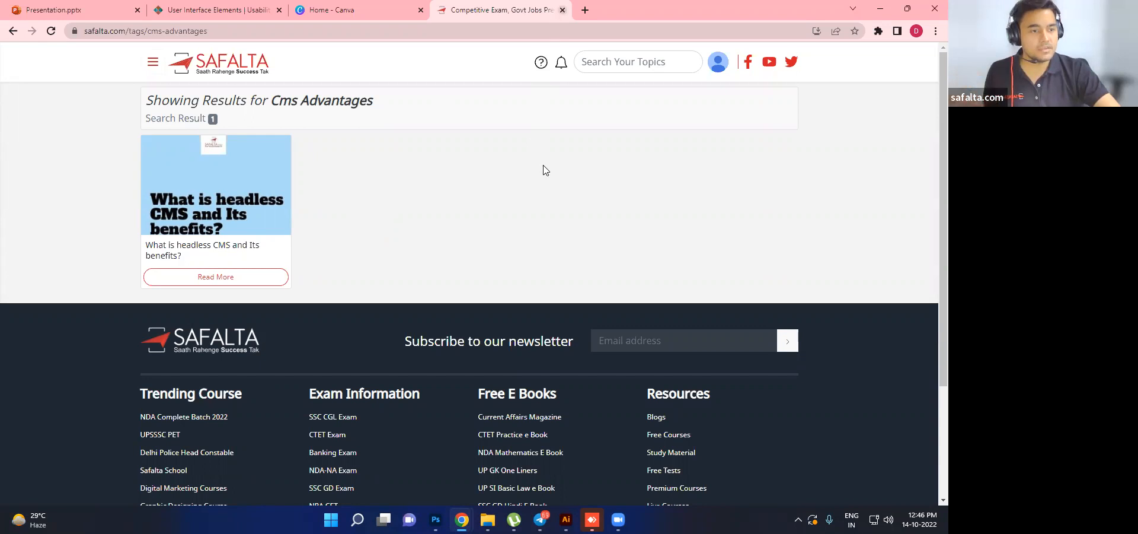
- Close the Safalta tag results and review the tags, sliders, icons and image carousel entries on the usability.gov page
key("ctrl+w")
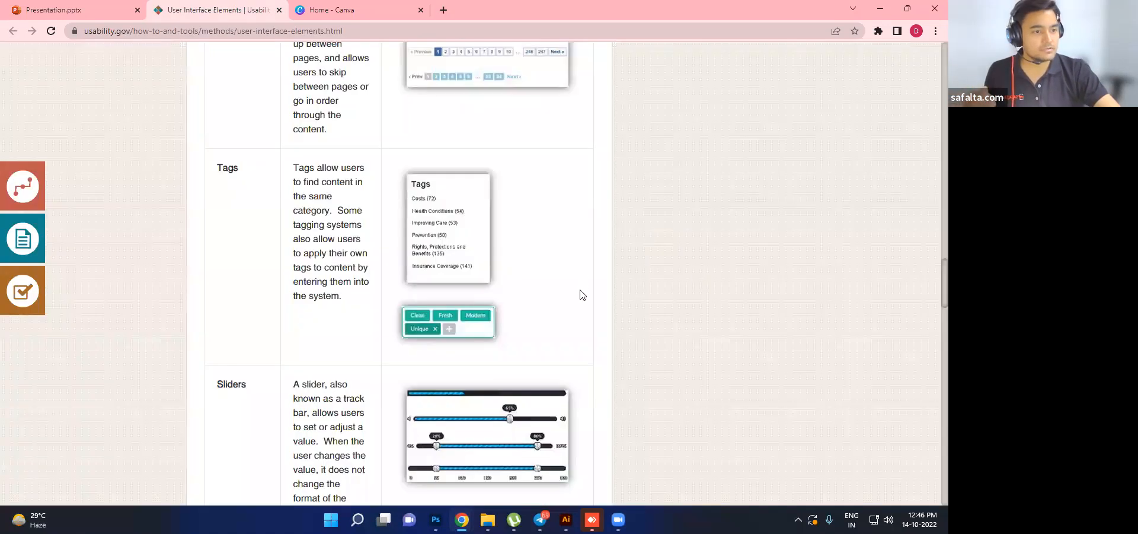
scroll(582, 297, "down", 2)
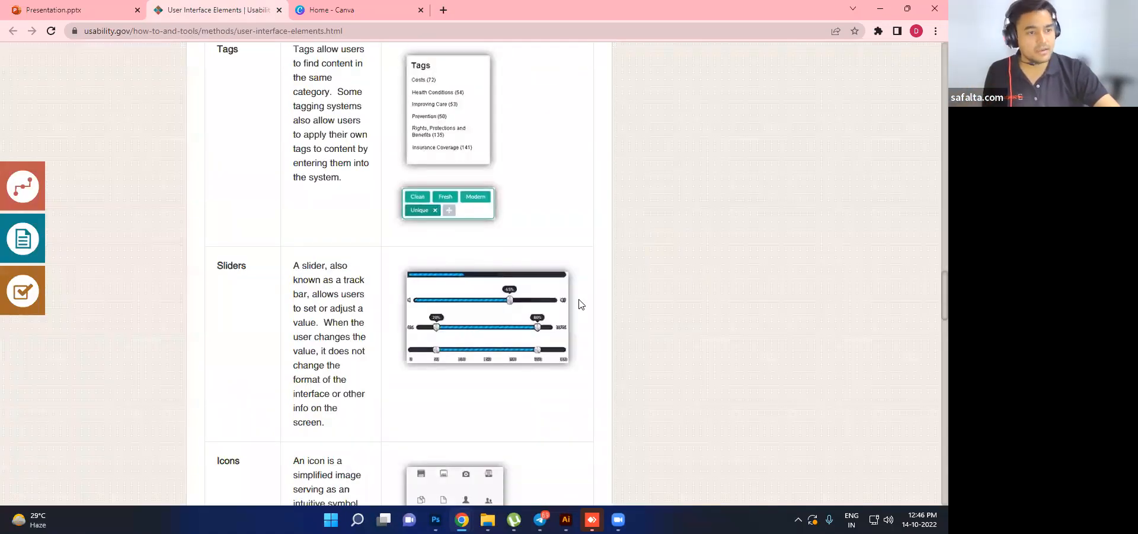
scroll(432, 198, "up", 2)
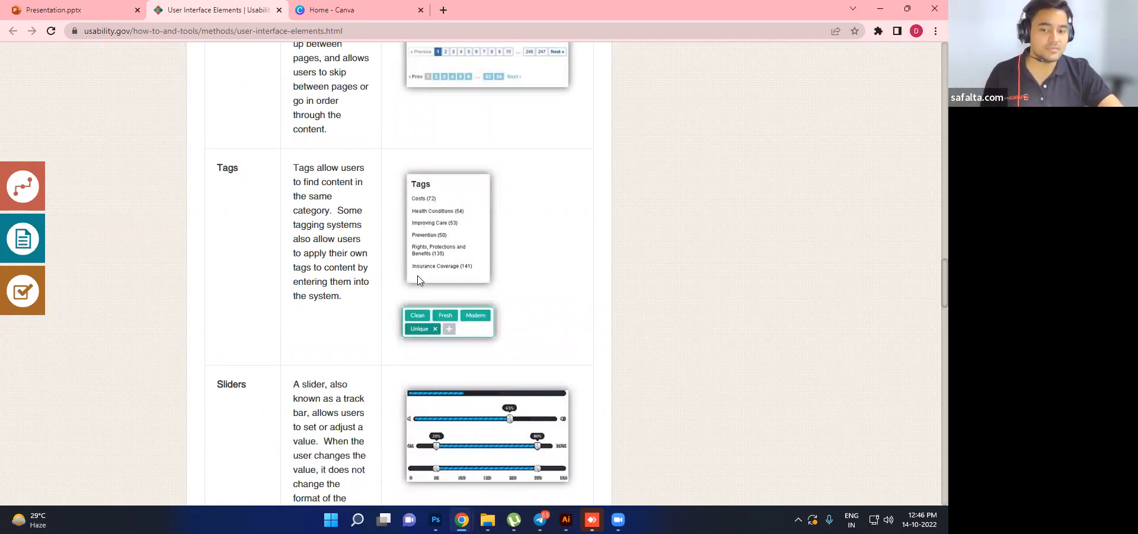
scroll(524, 242, "down", 3)
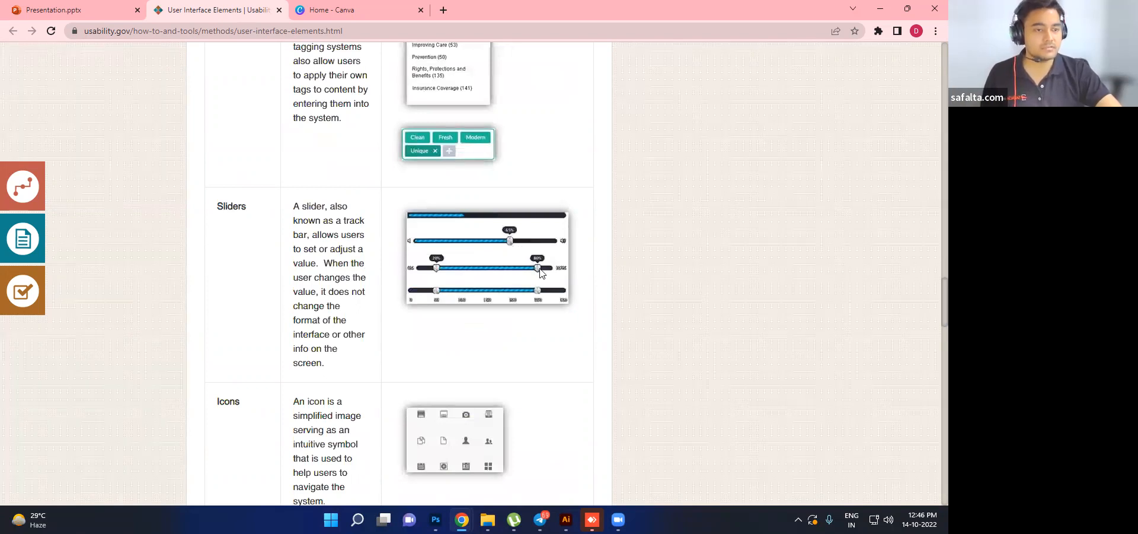
scroll(381, 267, "down", 3)
scroll(415, 264, "down", 3)
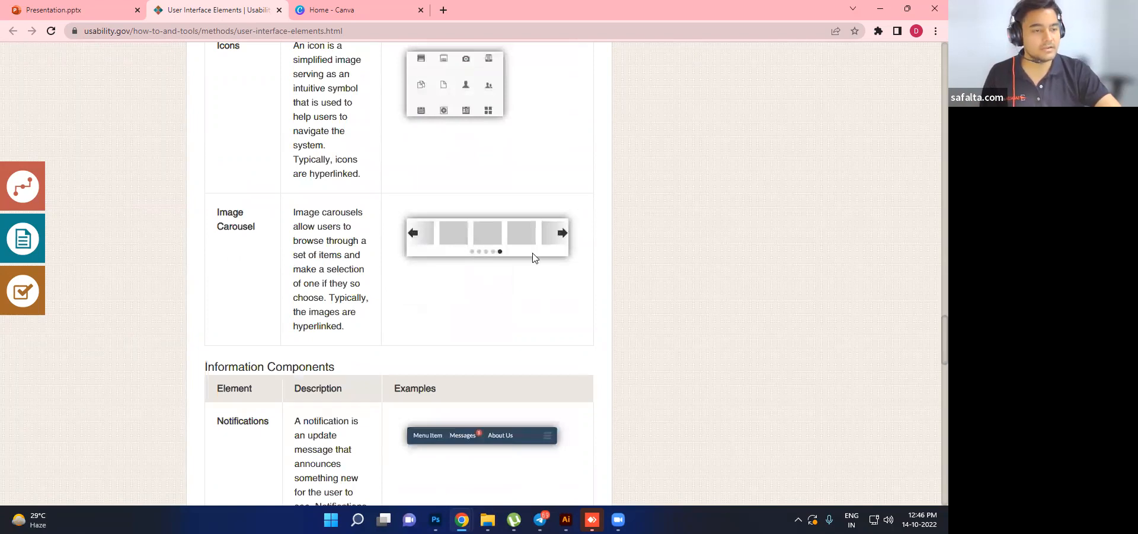
scroll(521, 262, "down", 3)
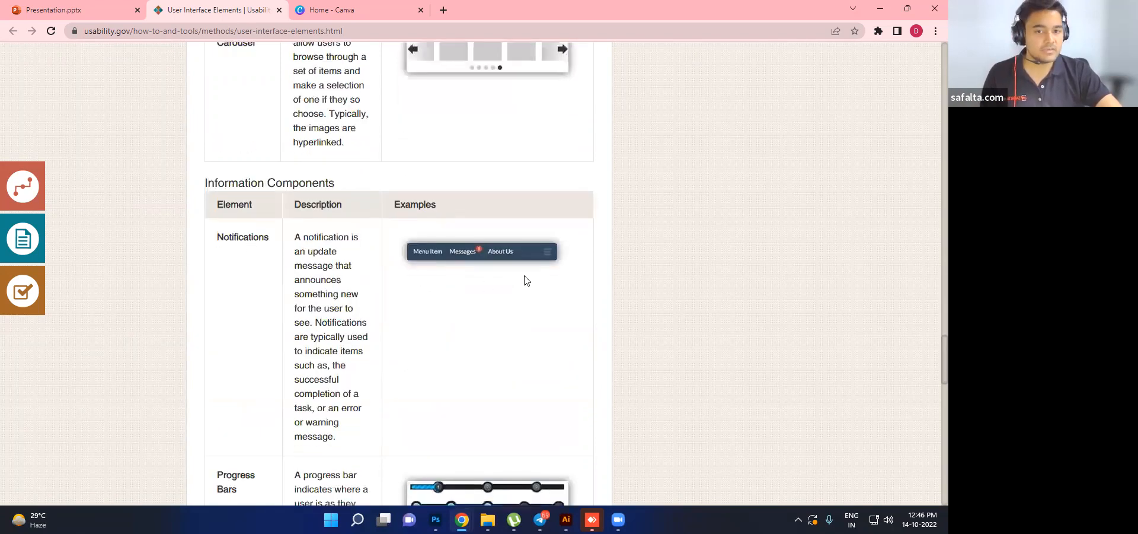
- Review the Information Components section, covering notifications, progress bars, tool tips, message boxes and modal windows
scroll(504, 196, "down", 3)
scroll(483, 130, "up", 1)
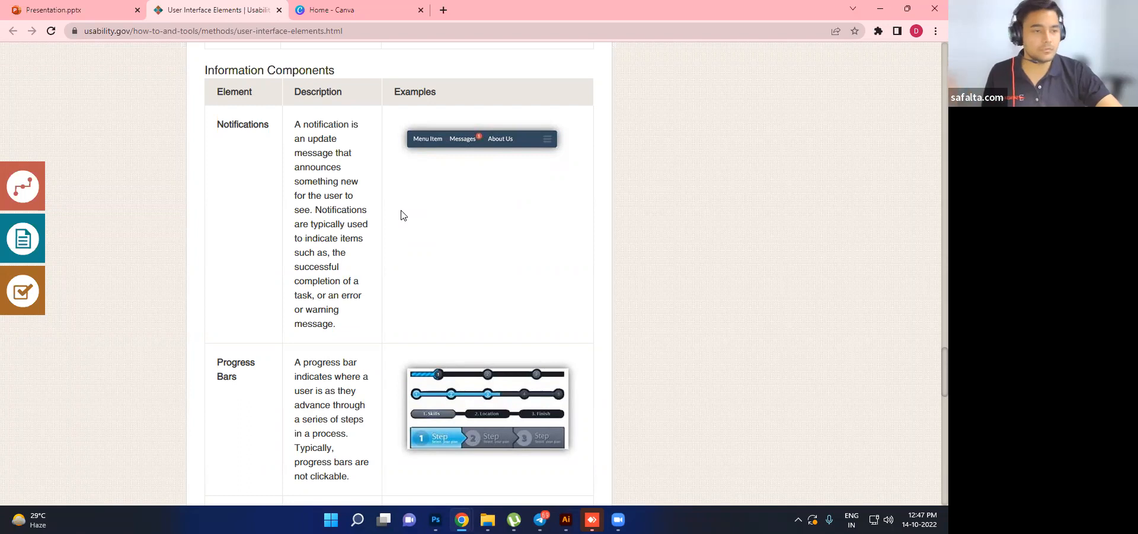
scroll(401, 214, "down", 5)
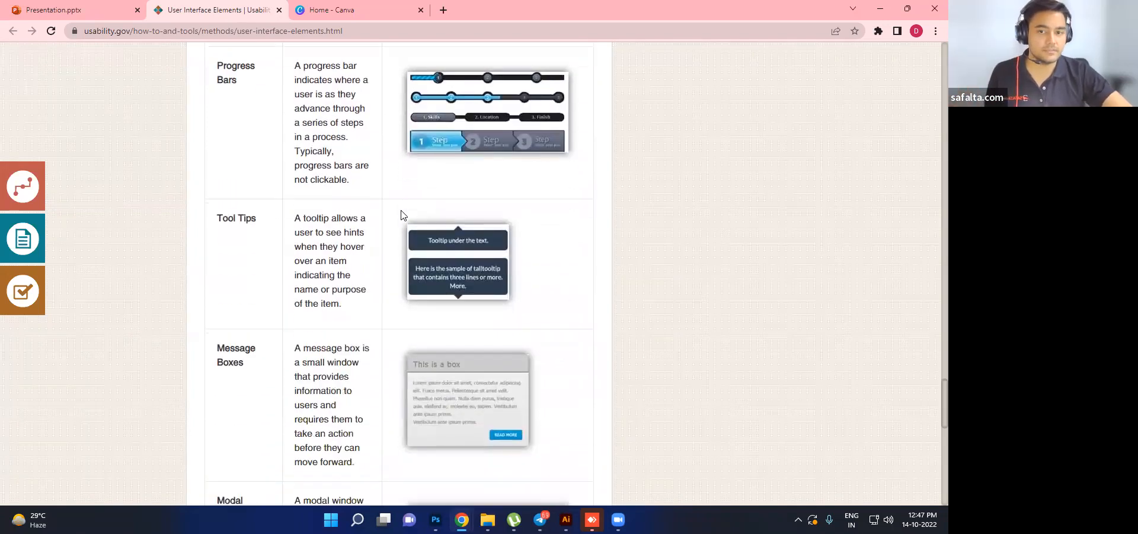
scroll(401, 214, "down", 1)
scroll(401, 214, "up", 3)
scroll(401, 215, "down", 8)
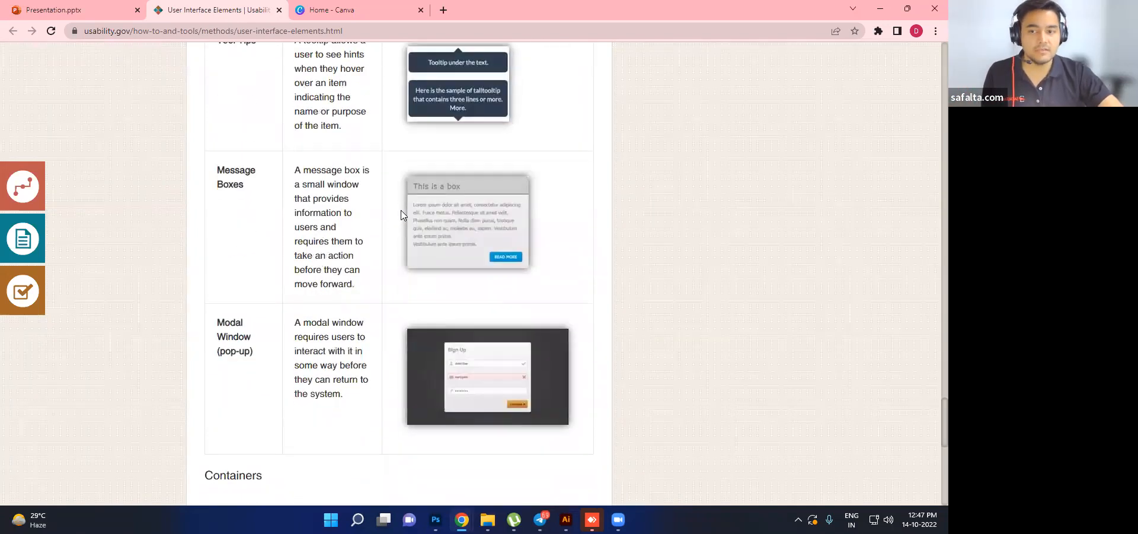
scroll(401, 214, "up", 3)
scroll(401, 215, "down", 9)
scroll(401, 216, "up", 8)
scroll(521, 280, "up", 5)
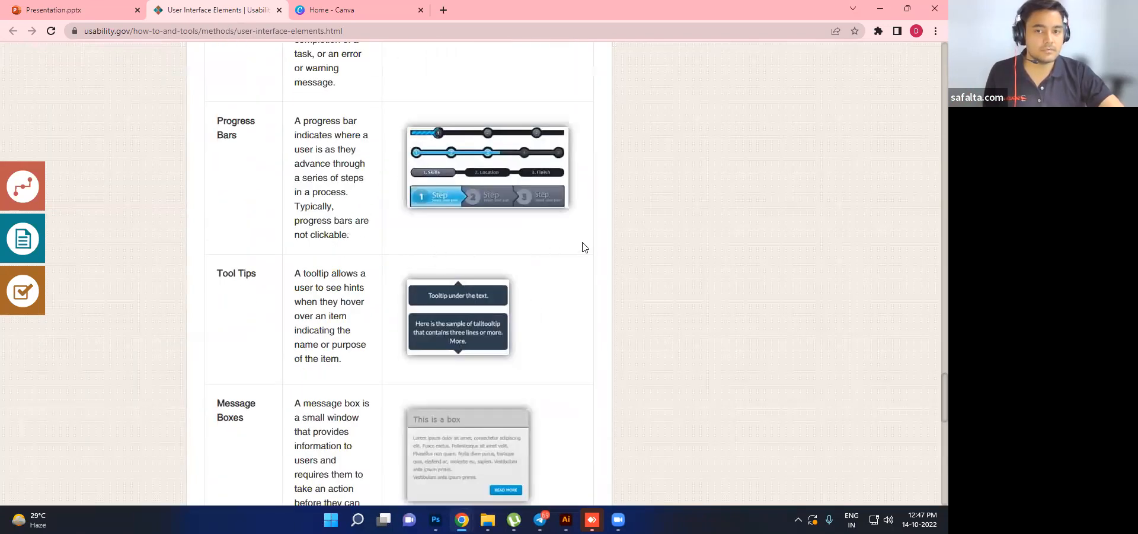
- Return to the User Interface Elements introduction and go through the Input Controls table as far as the Toggles entry
scroll(584, 246, "up", 2)
scroll(584, 246, "up", 18)
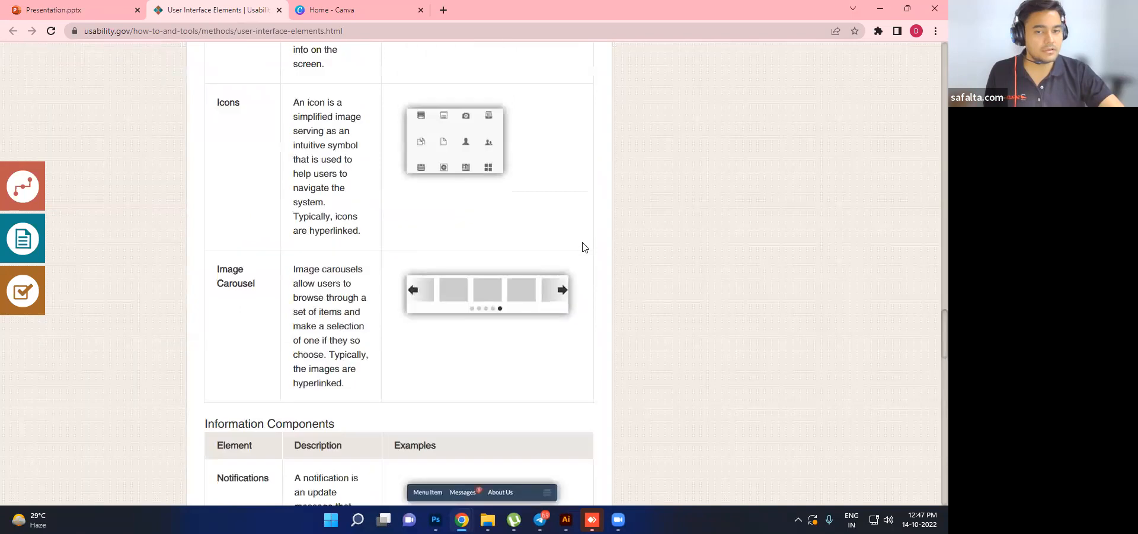
scroll(585, 246, "up", 20)
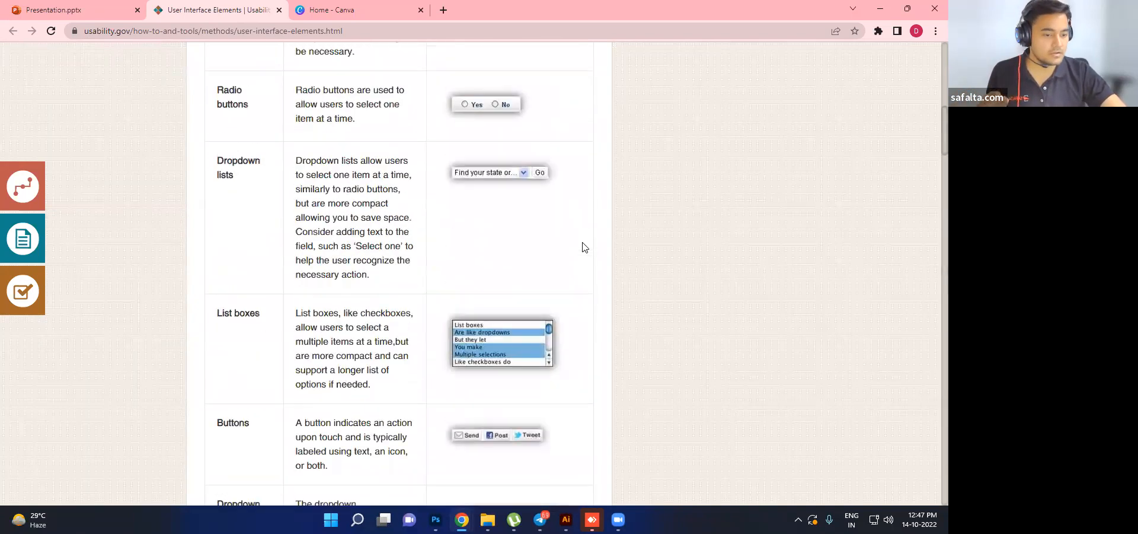
scroll(498, 218, "up", 6)
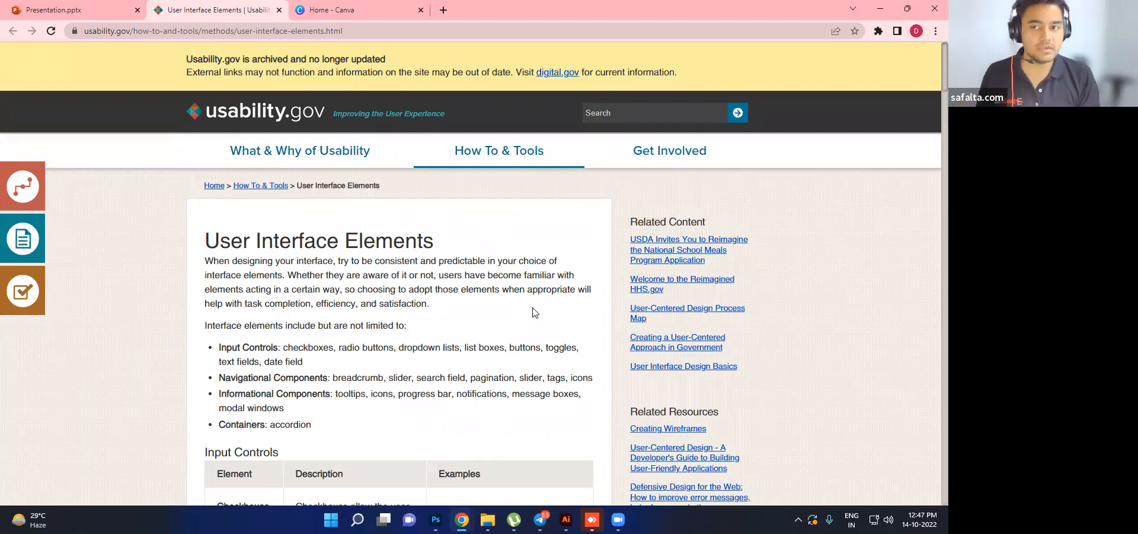
scroll(522, 308, "down", 3)
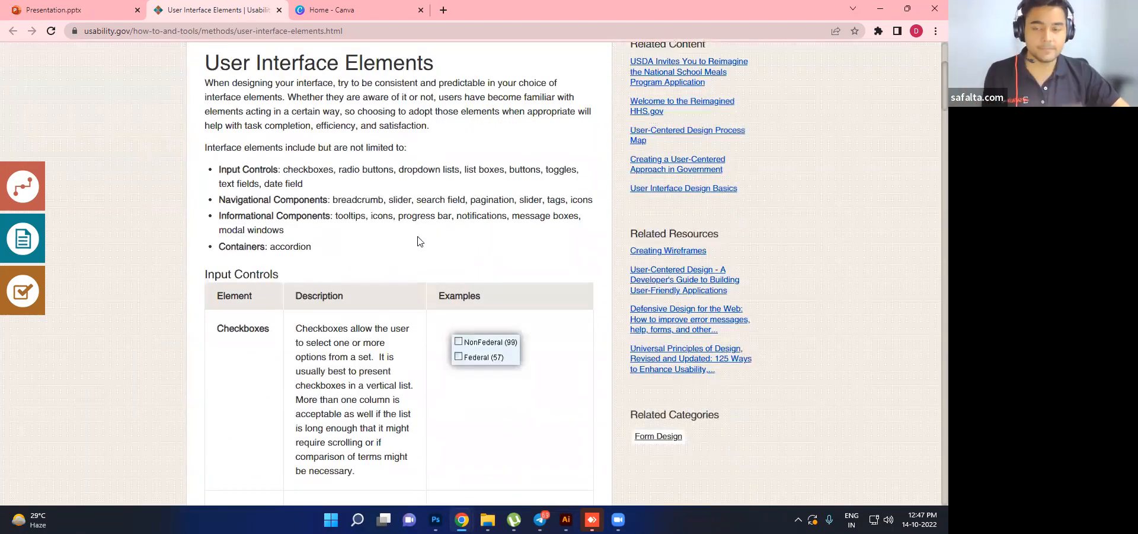
scroll(380, 260, "down", 7)
scroll(398, 167, "down", 6)
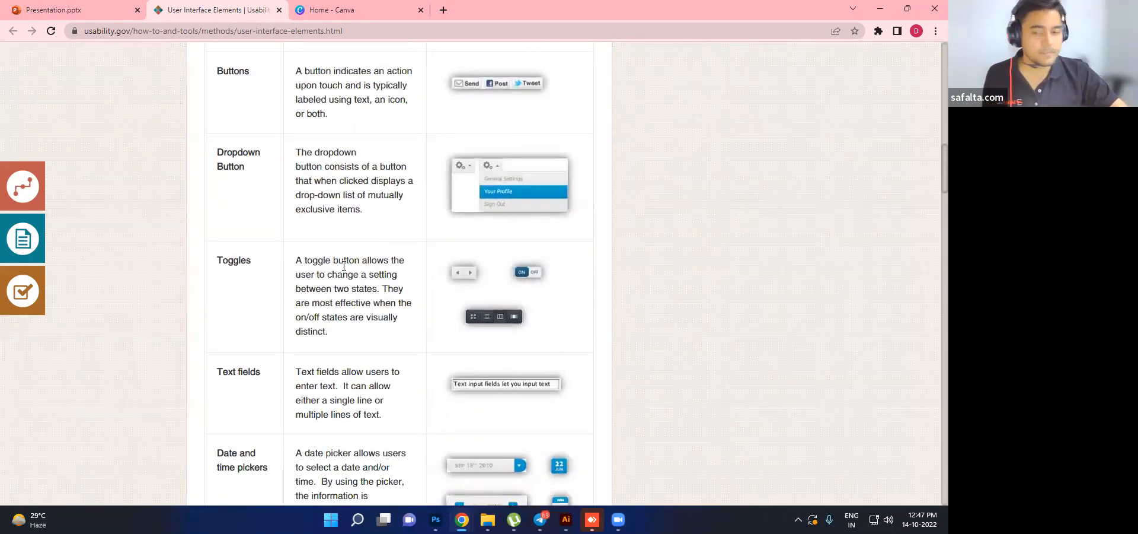
scroll(344, 266, "down", 1)
- Highlight the description texts of the Toggles and Text fields entries to point them out, and clear the selection
left_click_drag(342, 277, 299, 204)
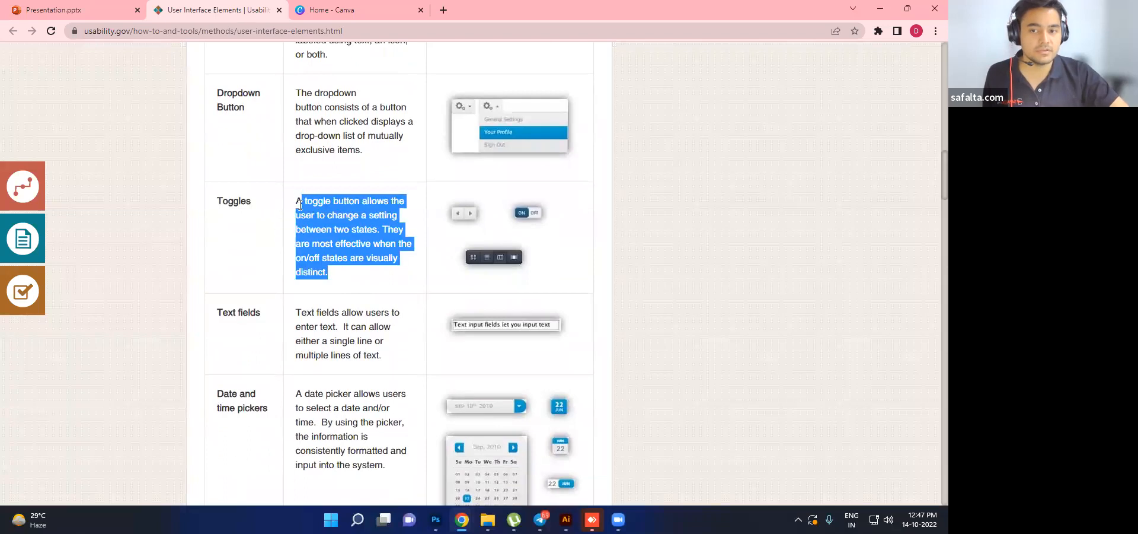
left_click(366, 297)
left_click_drag(387, 357, 286, 318)
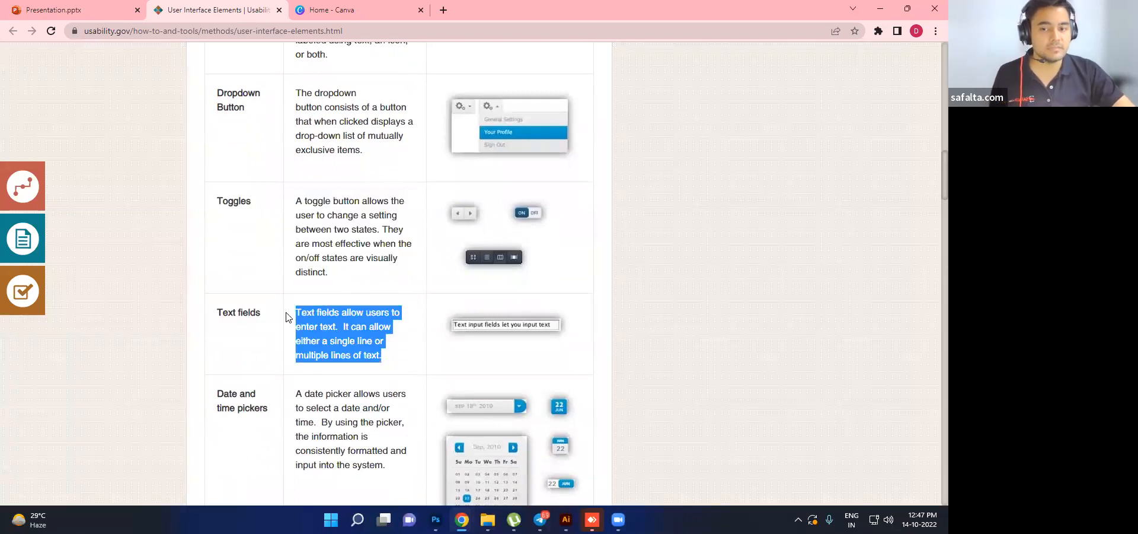
left_click(406, 347)
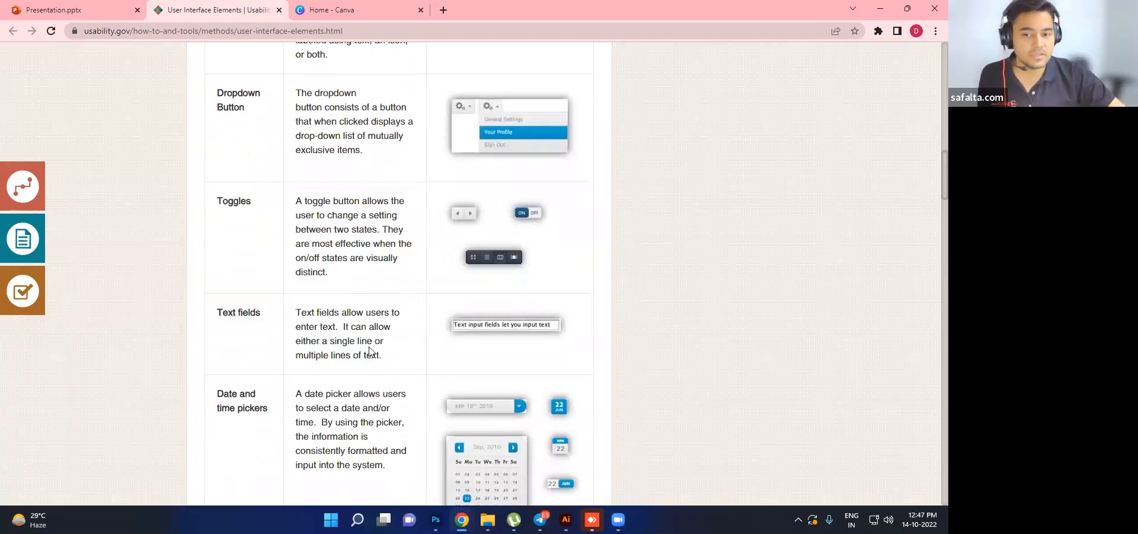
left_click_drag(383, 355, 323, 313)
left_click(357, 323)
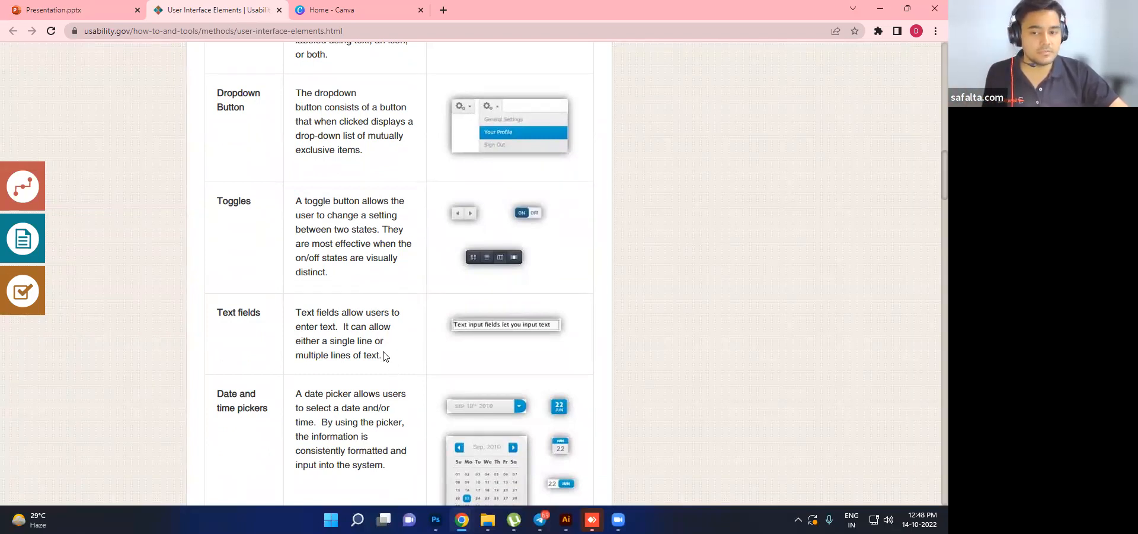
- Examine the Date and time pickers entry and return to the overview at the start of the page
scroll(387, 358, "down", 3)
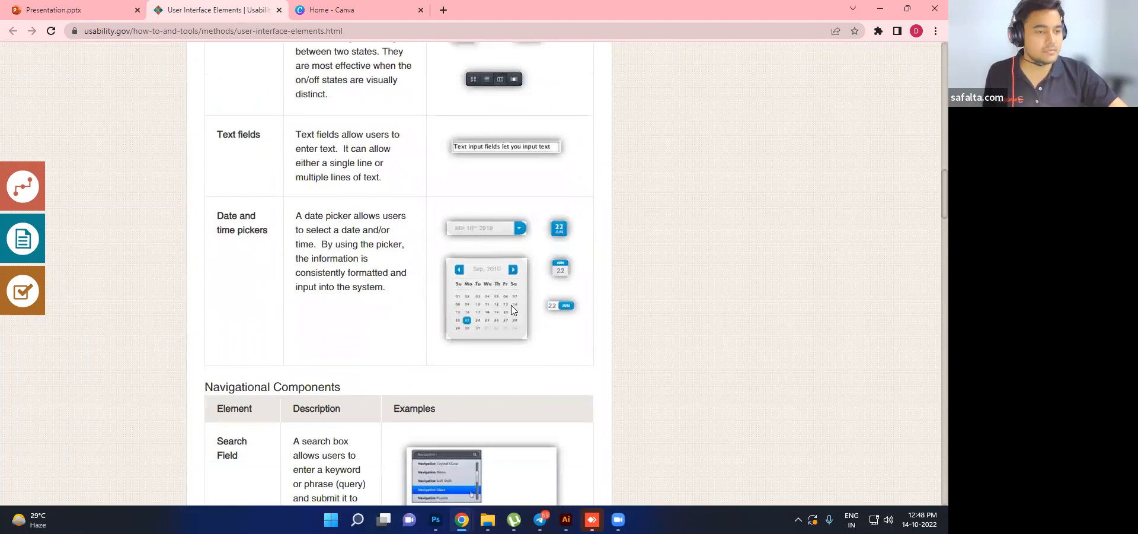
scroll(514, 310, "down", 2)
scroll(513, 309, "up", 4)
scroll(512, 306, "up", 12)
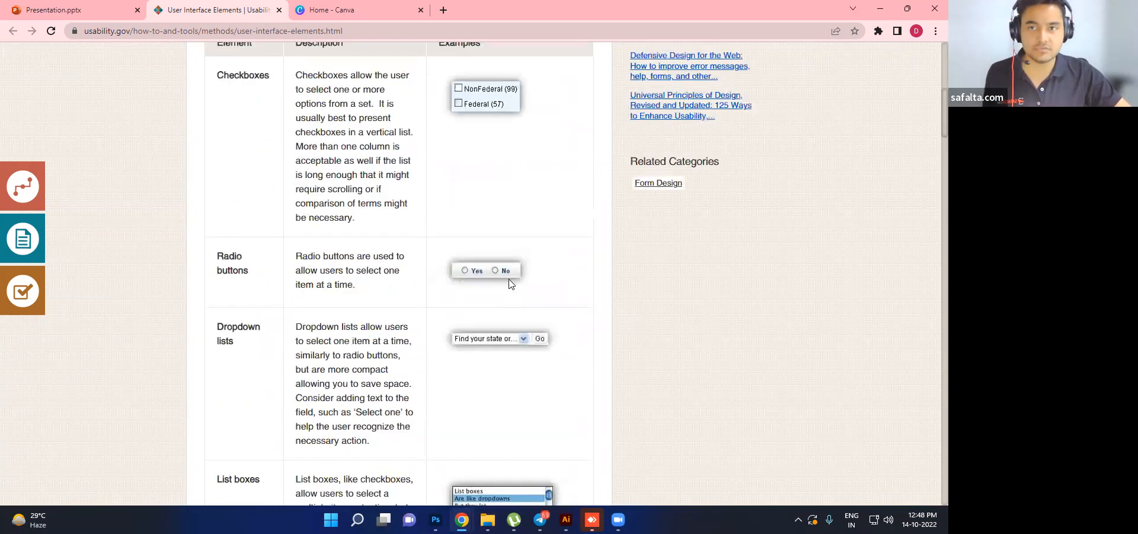
scroll(510, 284, "up", 7)
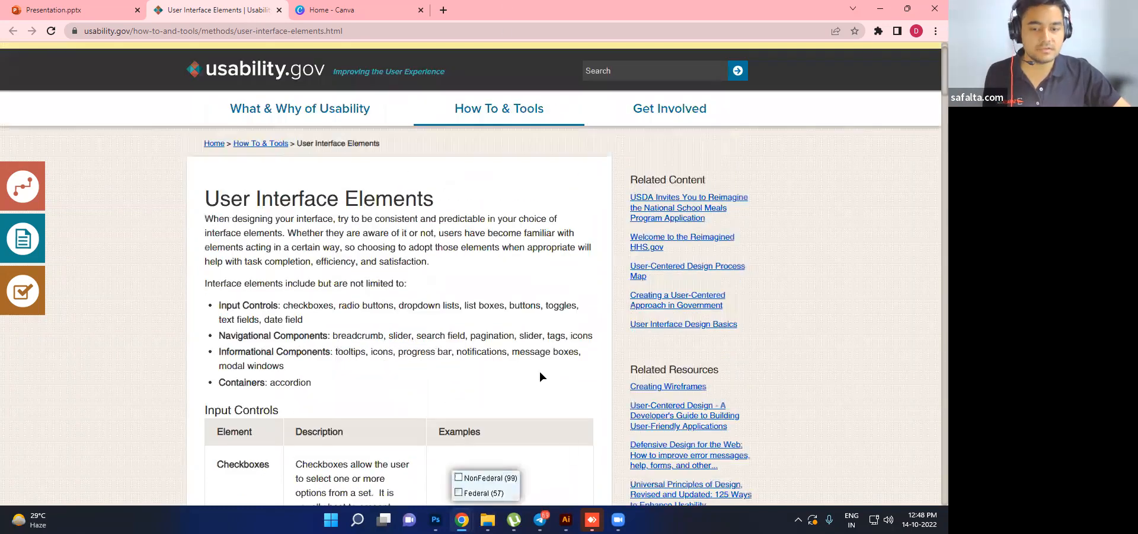
- Switch to Adobe Illustrator, cancel closing the 8410.eps document and go to the Illustrator home screen
left_click(566, 519)
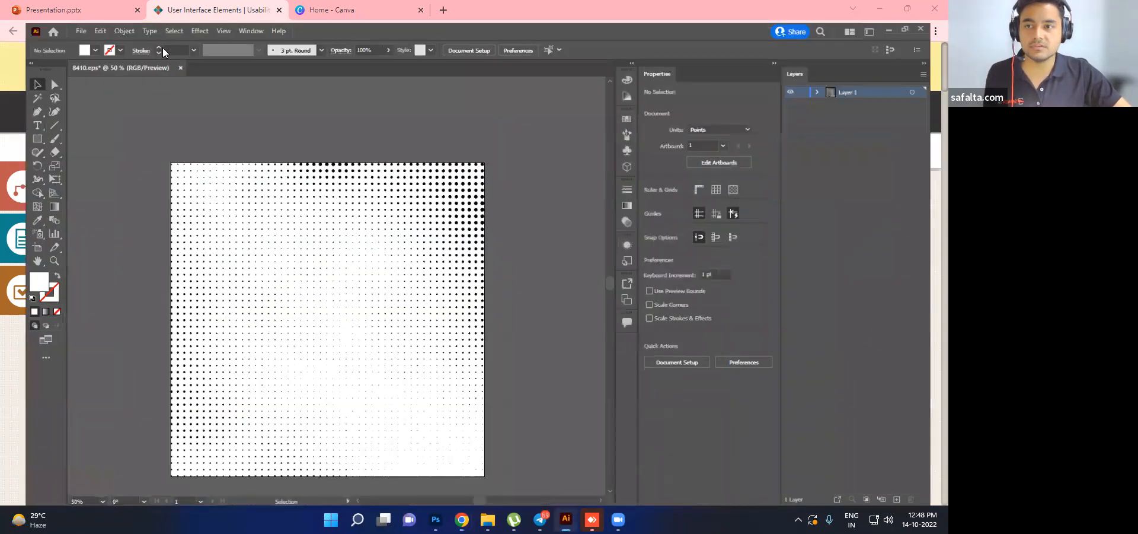
left_click(162, 48)
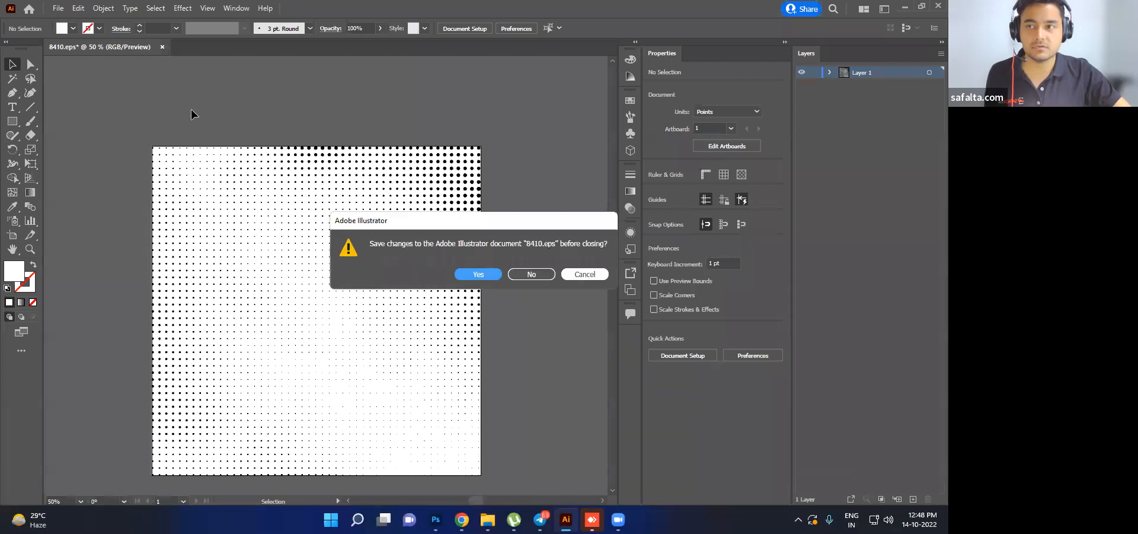
key("Escape")
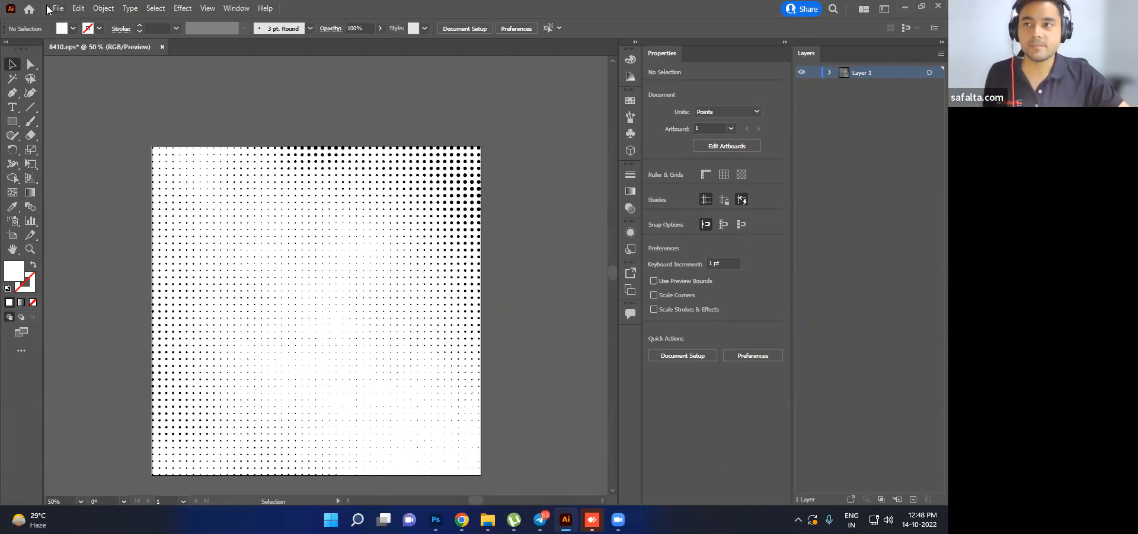
left_click(52, 9)
mouse_move(74, 18)
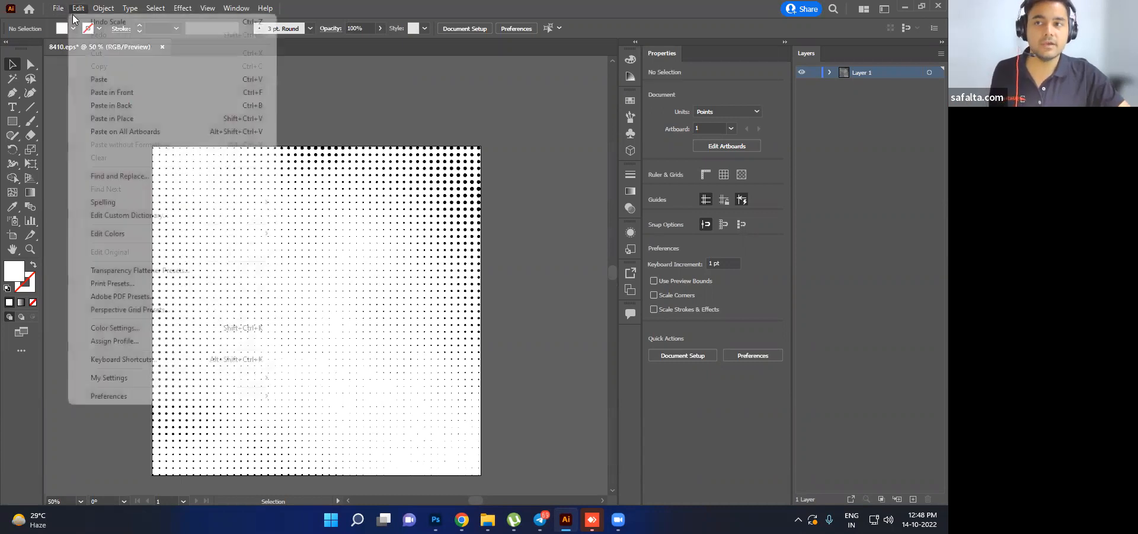
left_click(28, 9)
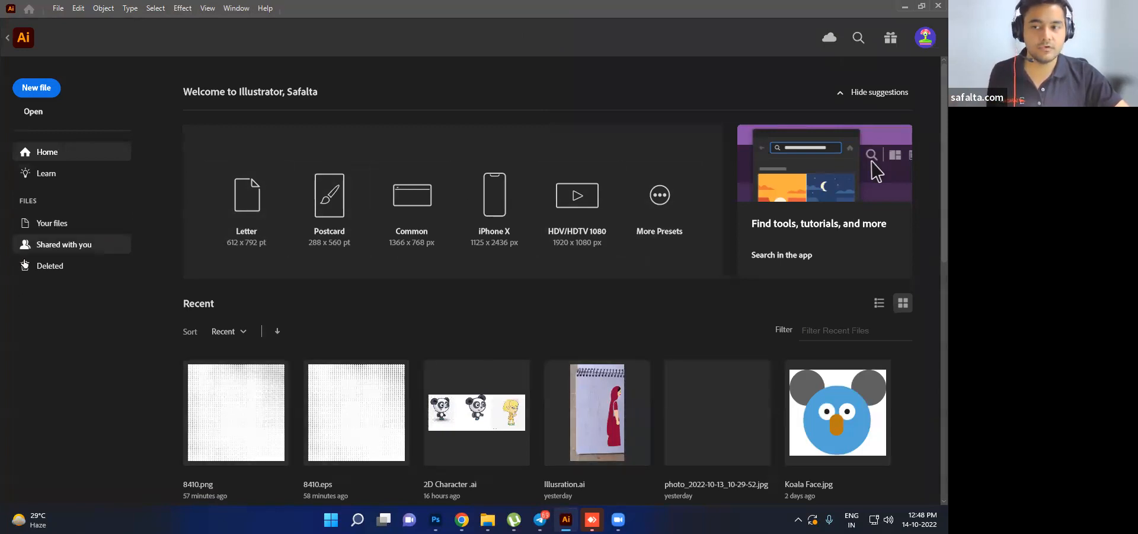
- Start a new file and look through the Web, Film & Video and Art & Illustration preset categories
left_click(40, 89)
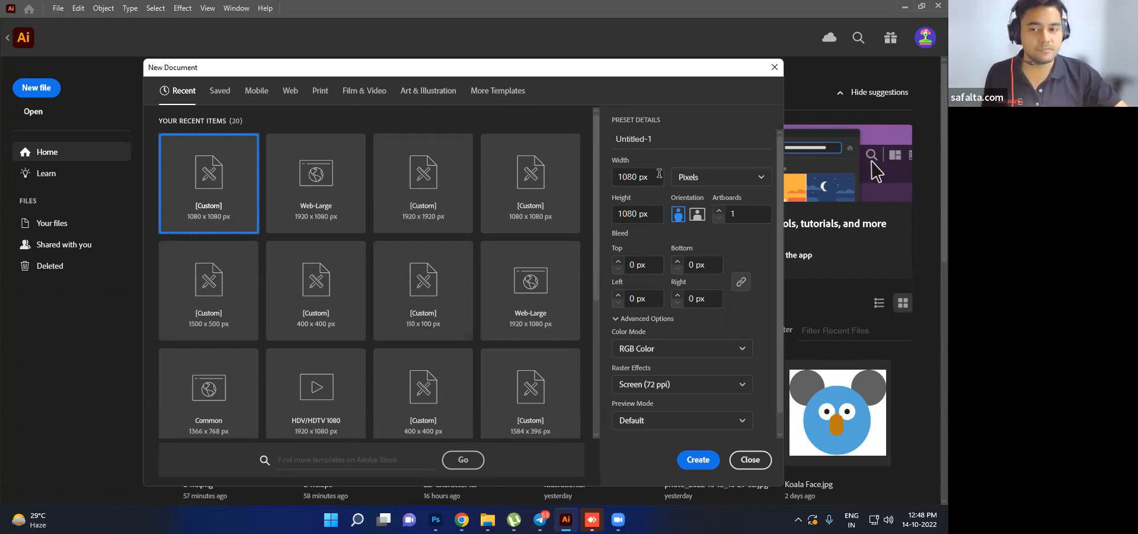
left_click(290, 95)
left_click(343, 94)
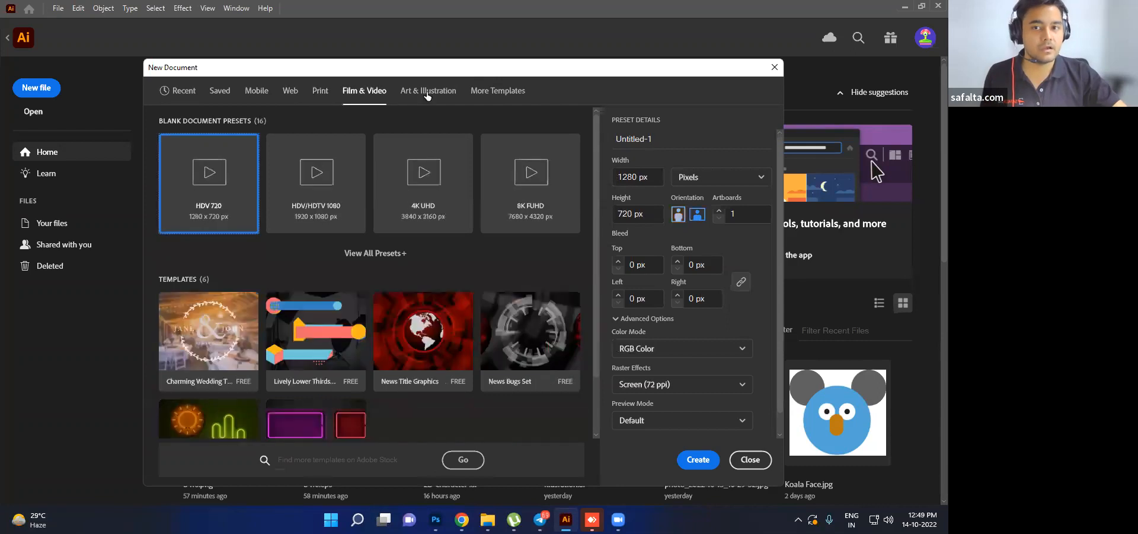
left_click(427, 92)
left_click(351, 90)
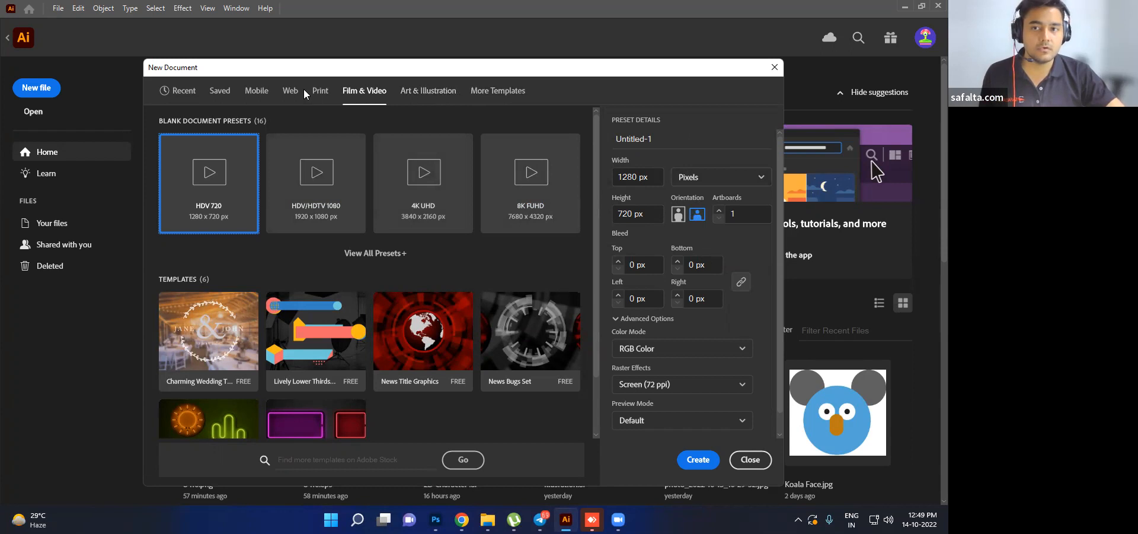
- Show all blank Mobile document presets and browse the phone, tablet and watch sizes
left_click(252, 96)
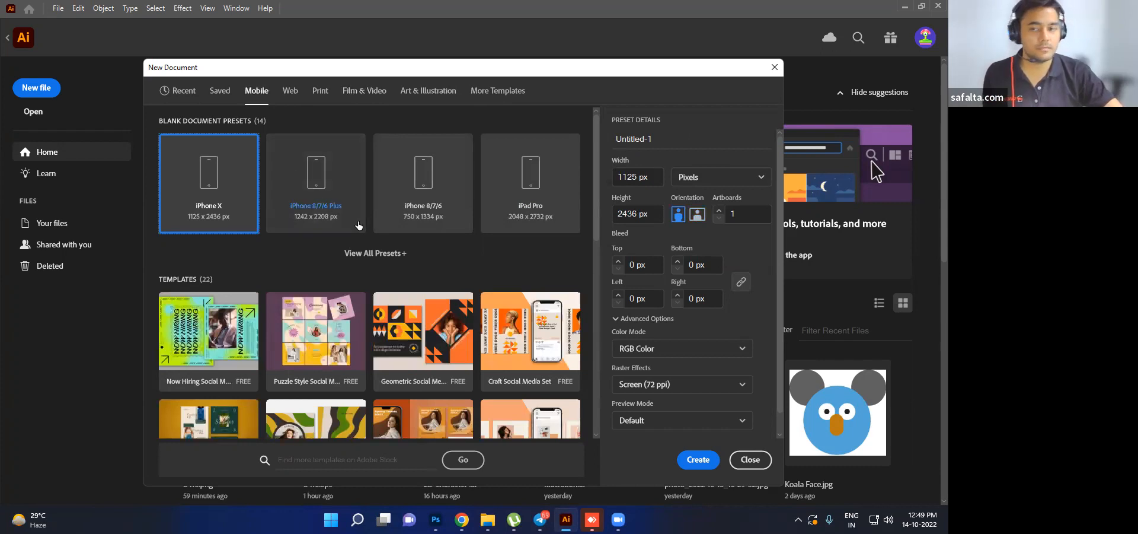
left_click(366, 255)
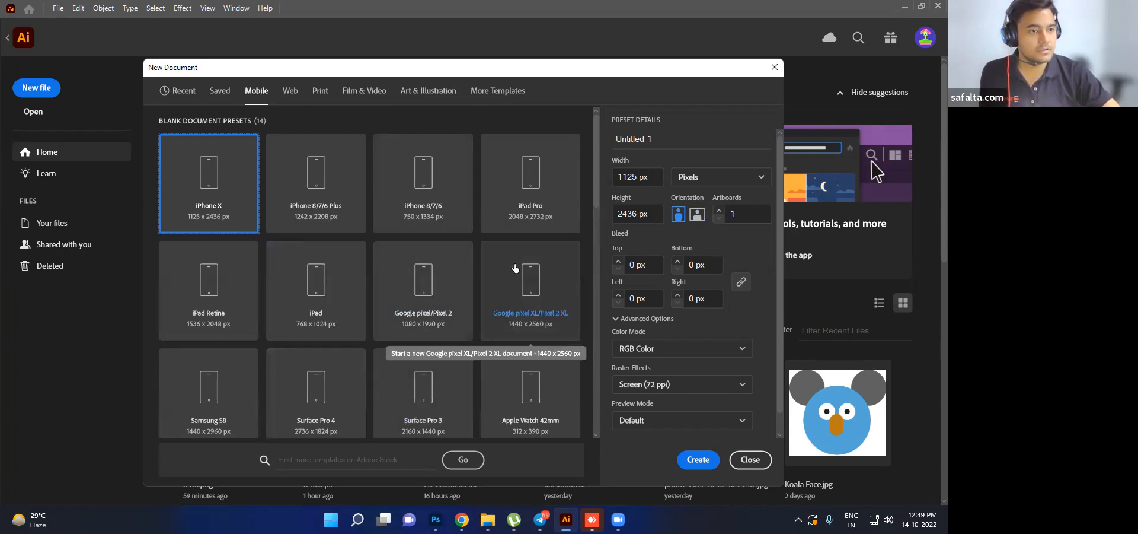
scroll(514, 265, "down", 3)
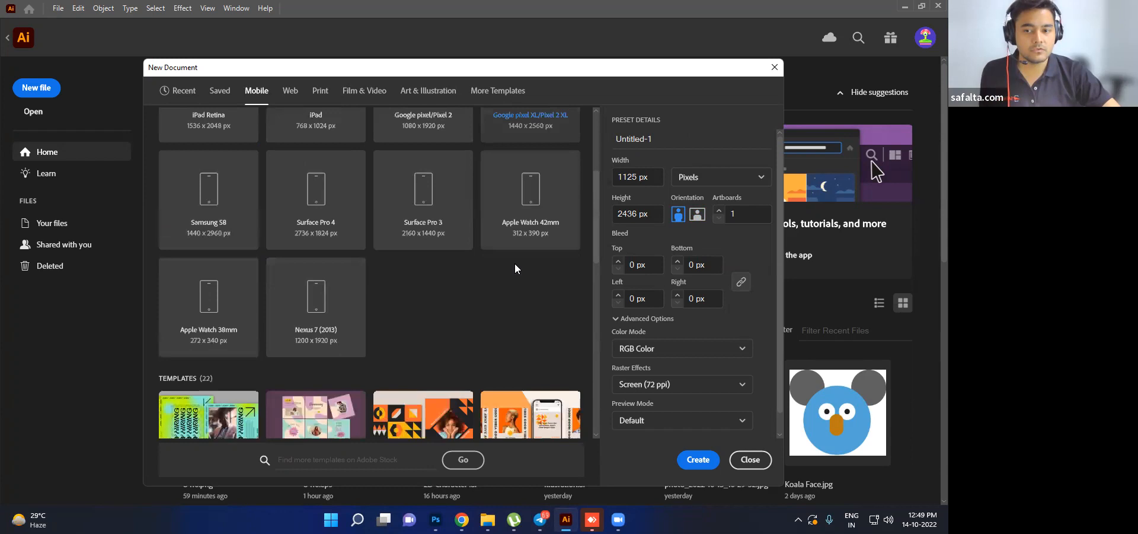
scroll(427, 310, "up", 3)
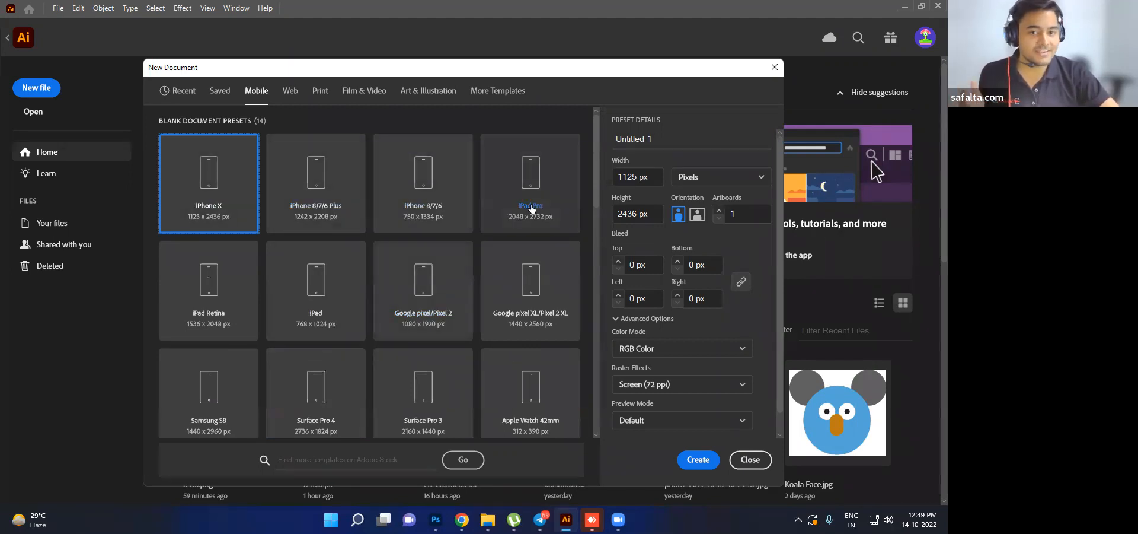
scroll(338, 336, "down", 2)
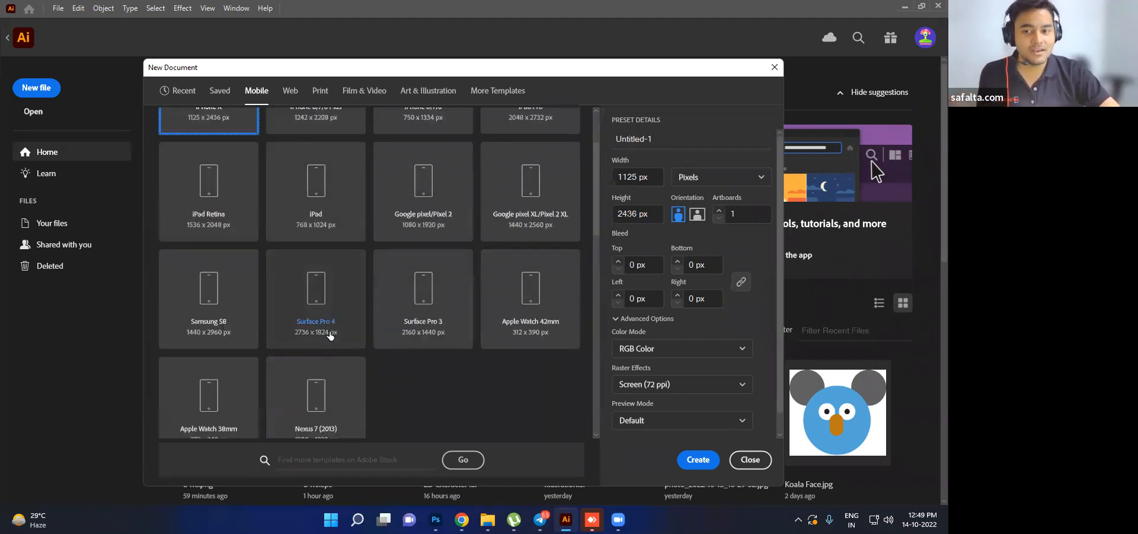
- Look through the blank Mobile document presets again, from the iPhone X down to the last device sizes and back
scroll(459, 371, "up", 2)
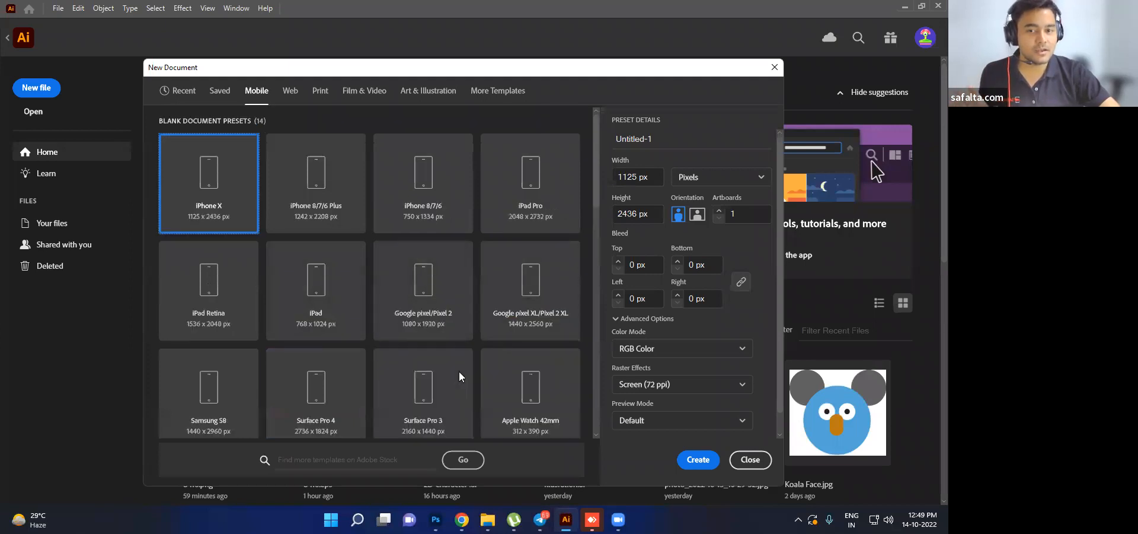
left_click(462, 519)
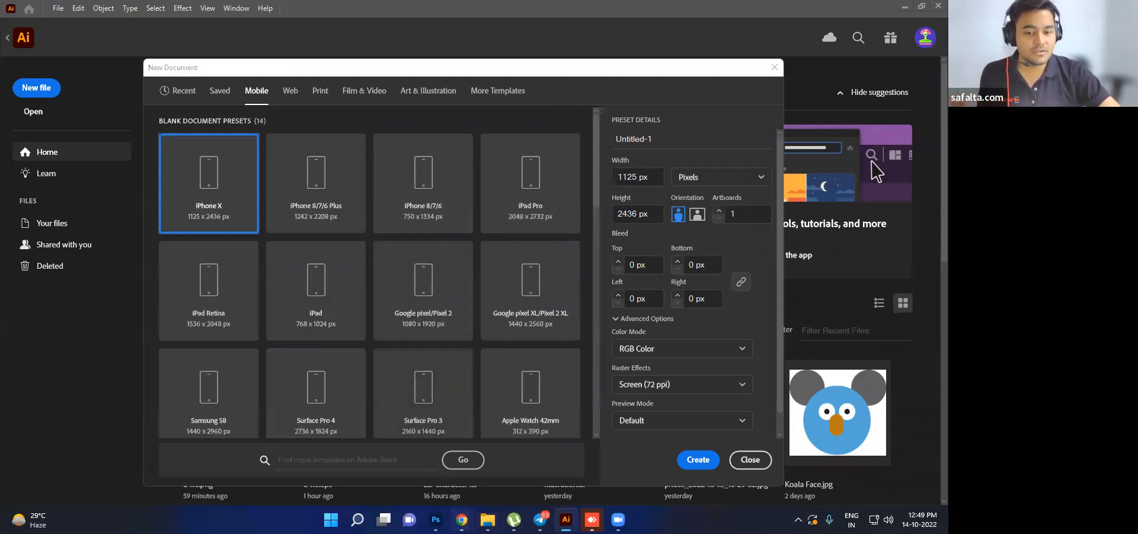
left_click(559, 117)
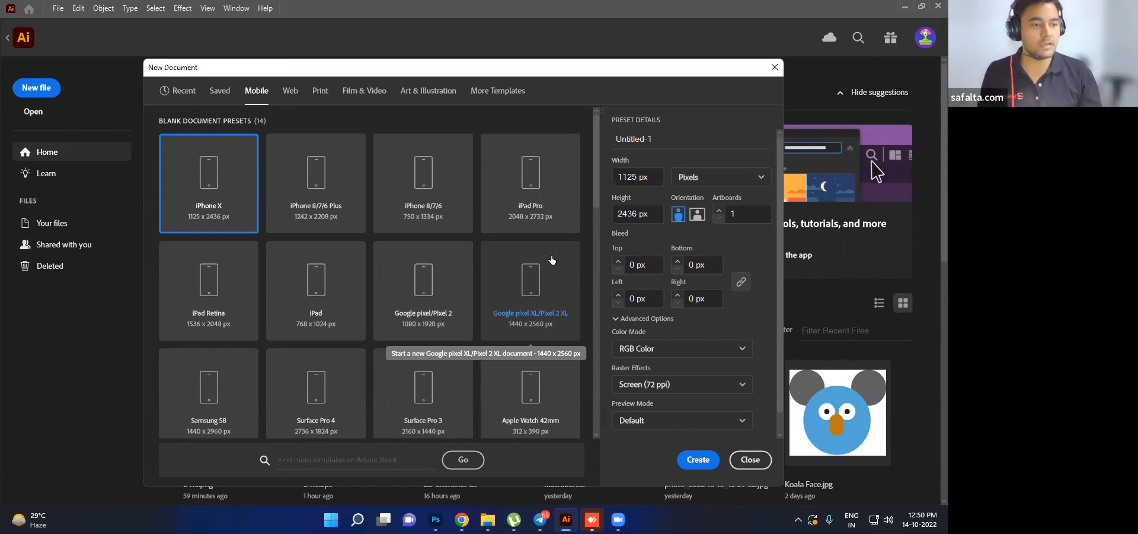
scroll(373, 263, "down", 4)
scroll(410, 295, "up", 4)
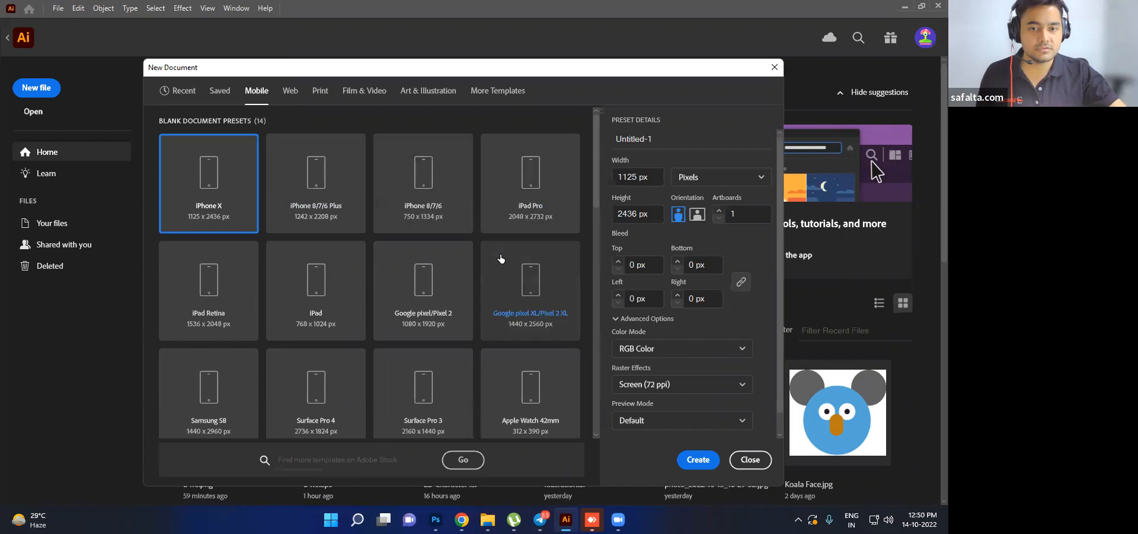
scroll(505, 259, "down", 5)
scroll(506, 261, "down", 3)
scroll(506, 261, "up", 8)
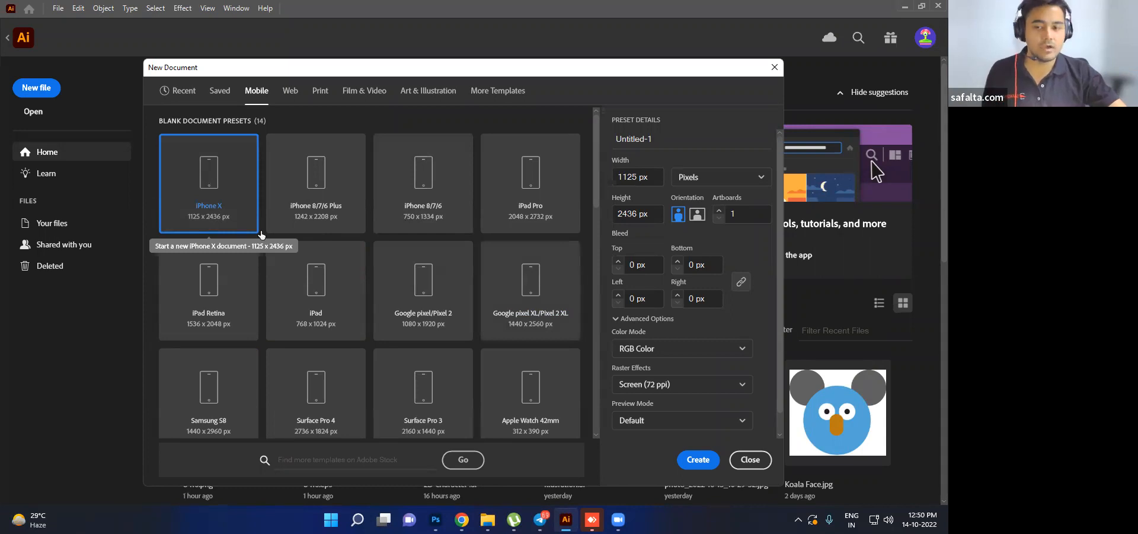
- Switch to the Chrome window with the User Interface Elements page, open a new tab and return to Illustrator
left_click(487, 520)
mouse_move(462, 520)
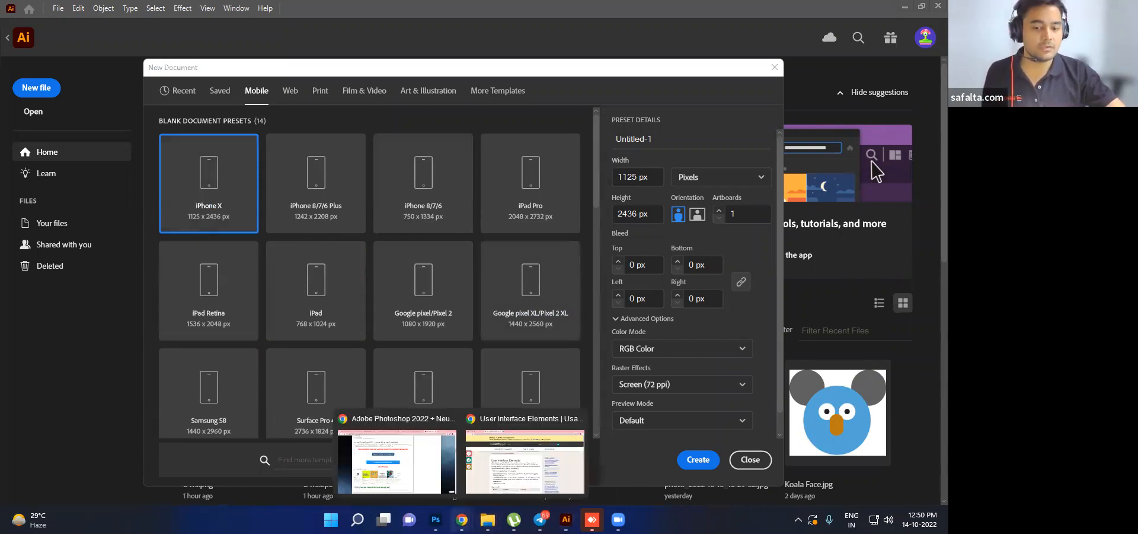
left_click(511, 465)
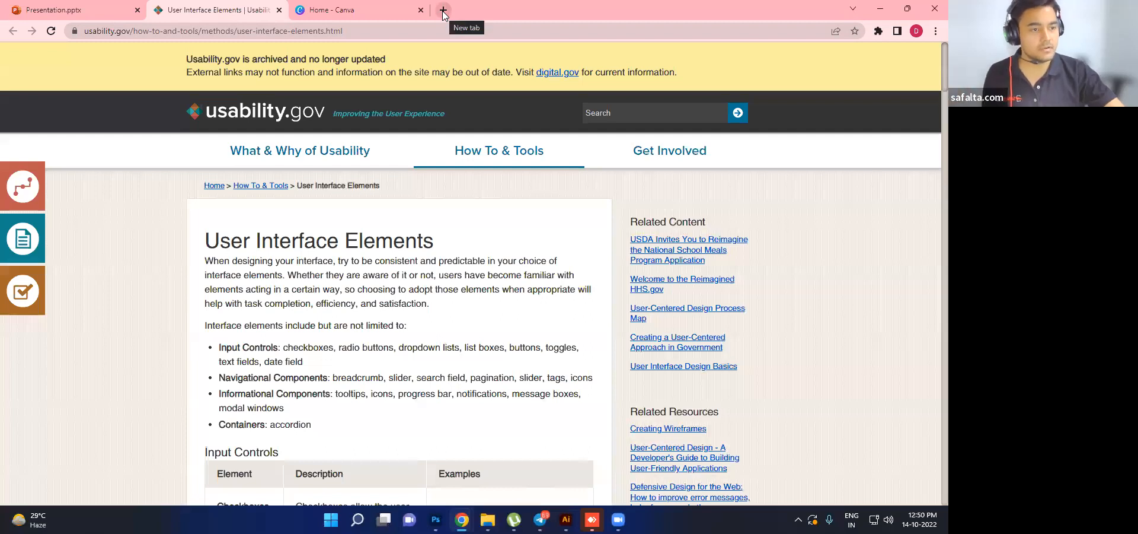
left_click(443, 11)
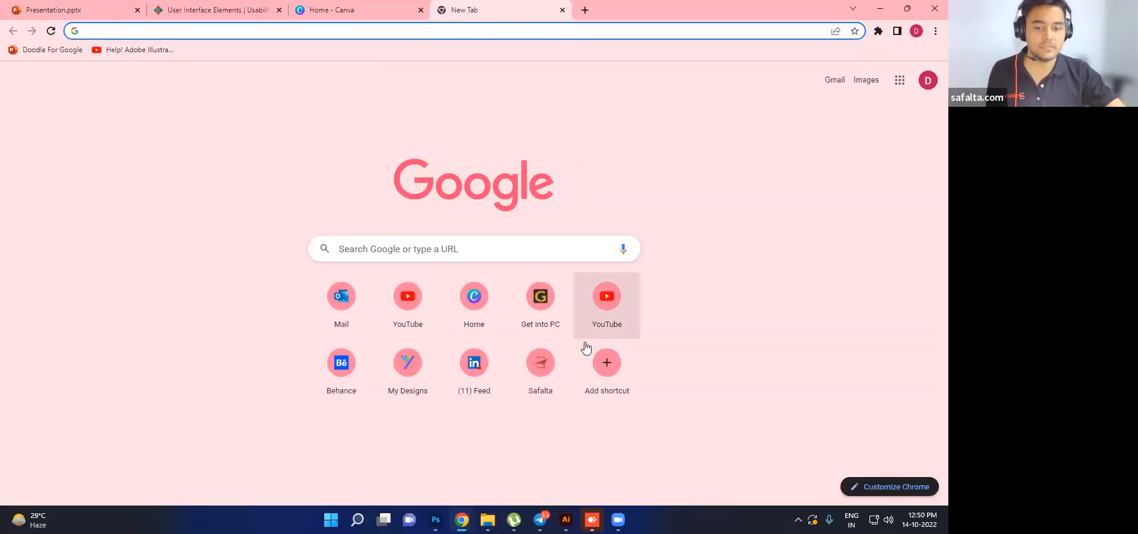
mouse_move(541, 520)
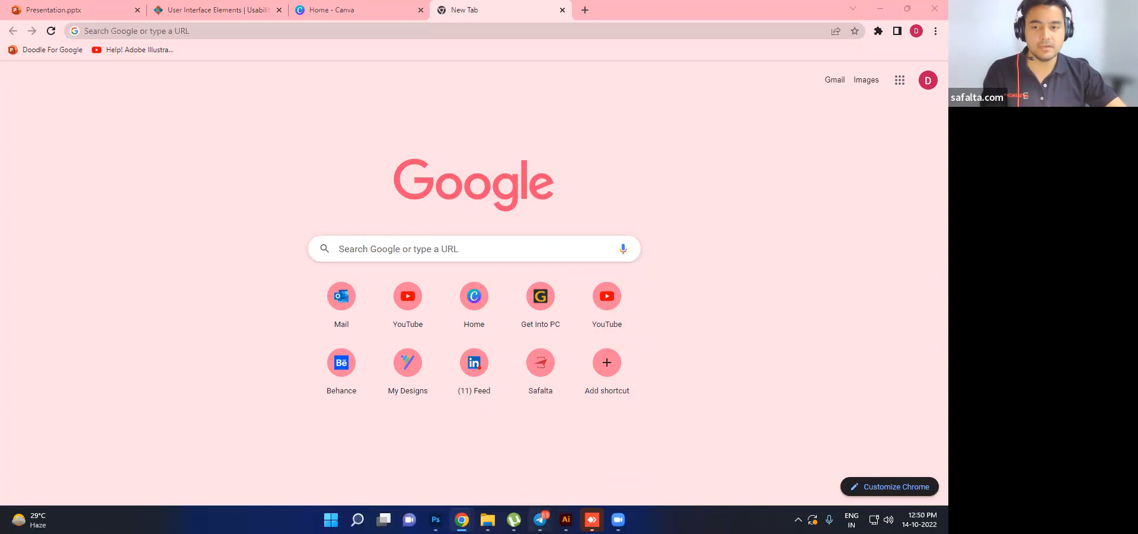
left_click(566, 520)
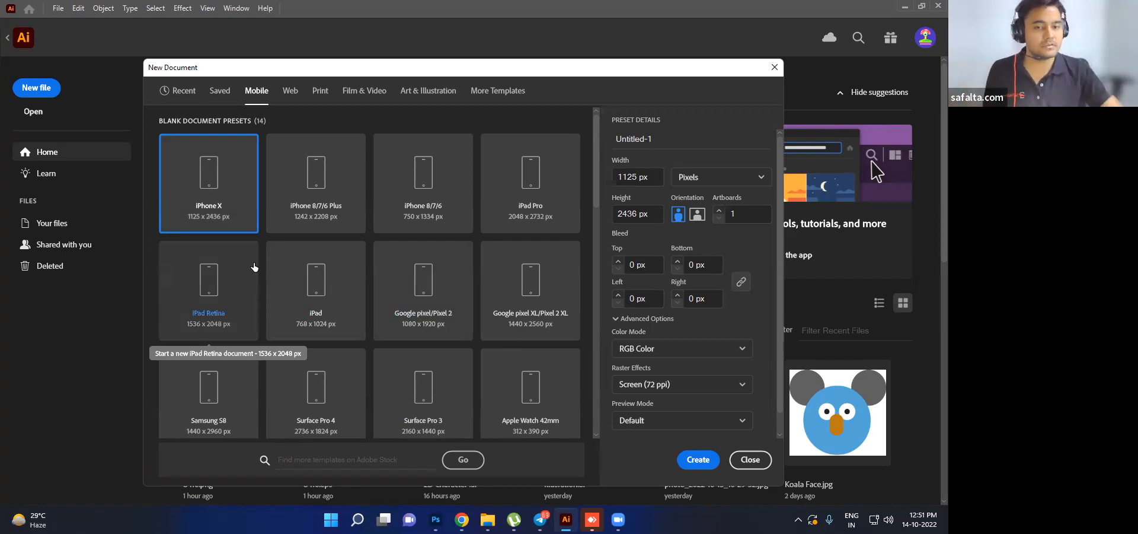
- Name the iPhone X preset document UI DESIGN, keep pixels as its unit and create it
left_click_drag(667, 147, 601, 150)
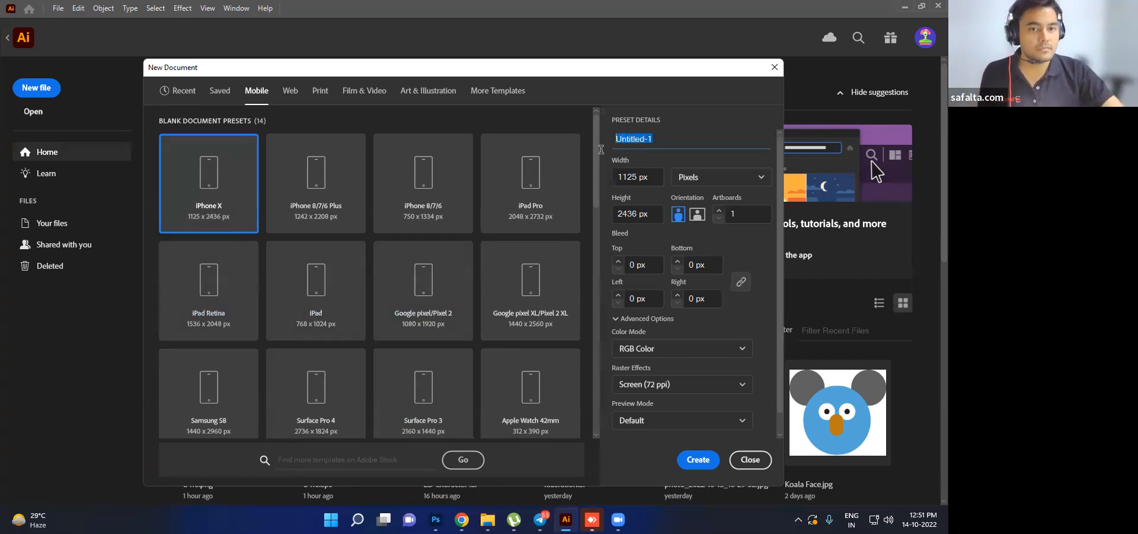
type("UI")
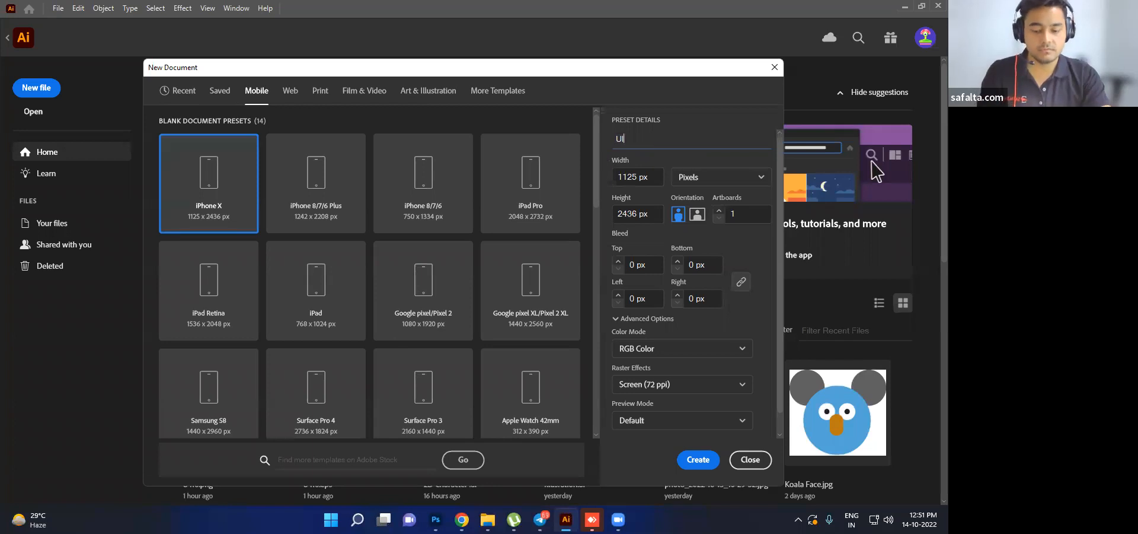
type(" DESIGN")
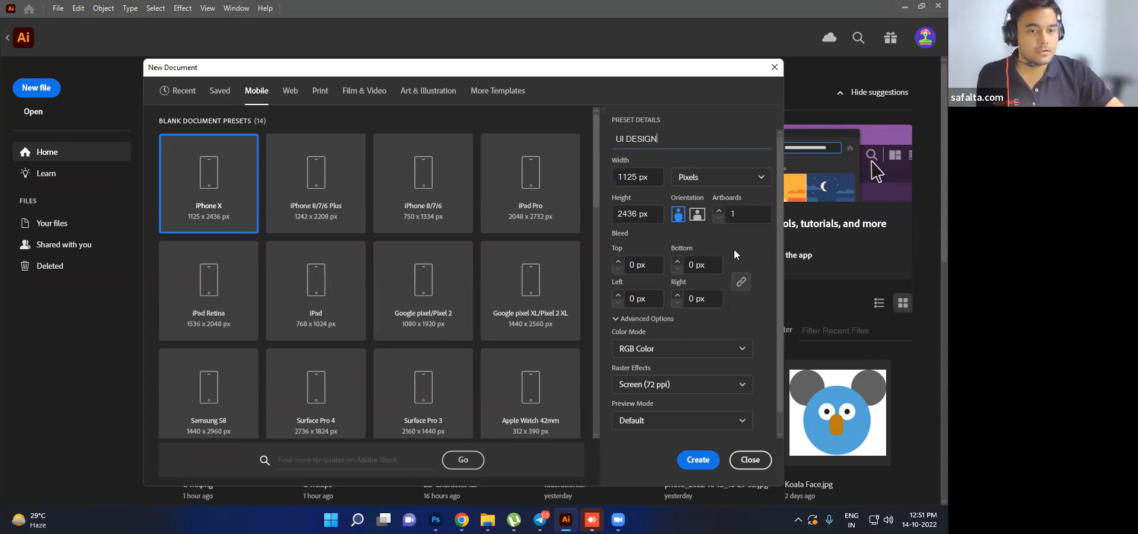
left_click(745, 177)
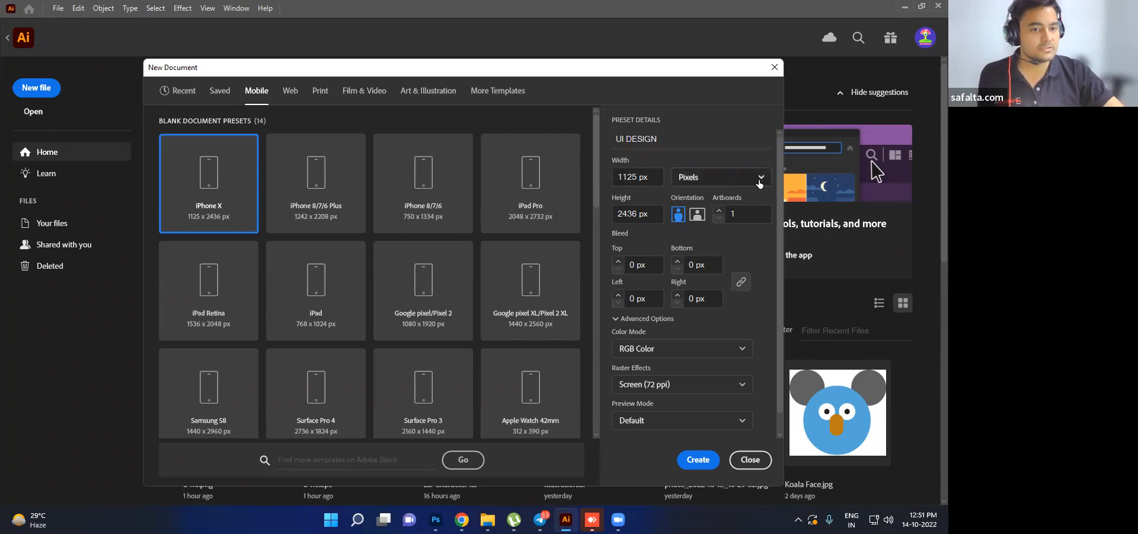
left_click(759, 181)
left_click(750, 201)
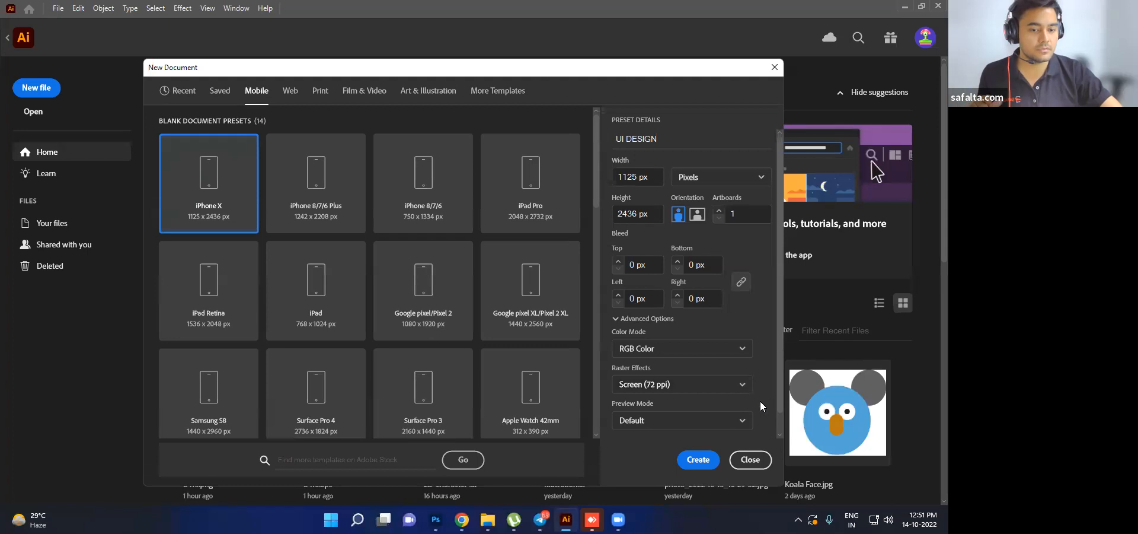
left_click(702, 460)
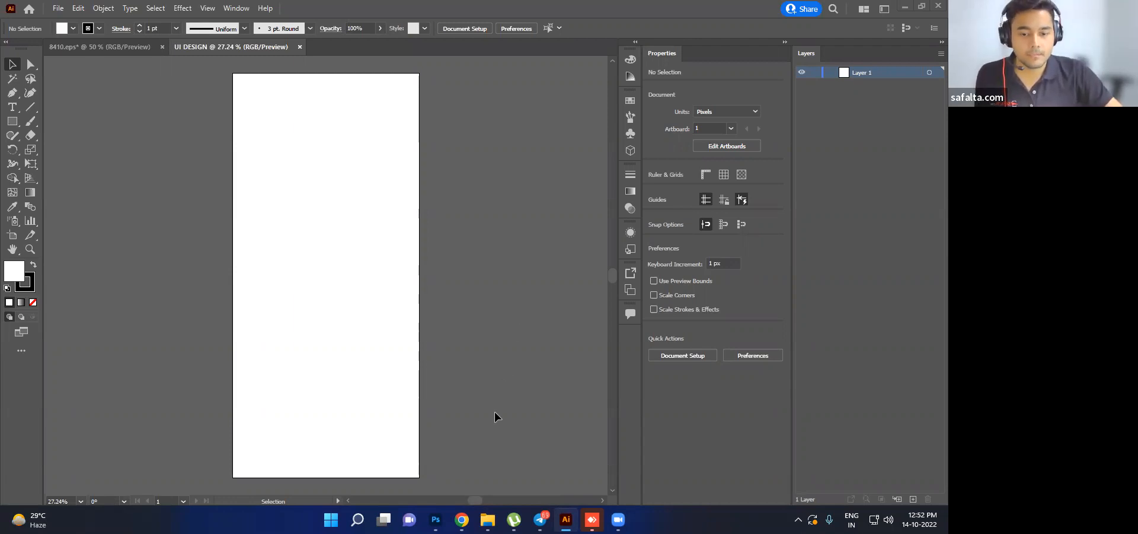
- Dock the Properties panel in the same group as the Layers panel to widen the canvas around the artboard
key("ctrl+minus")
key("ctrl+minus")
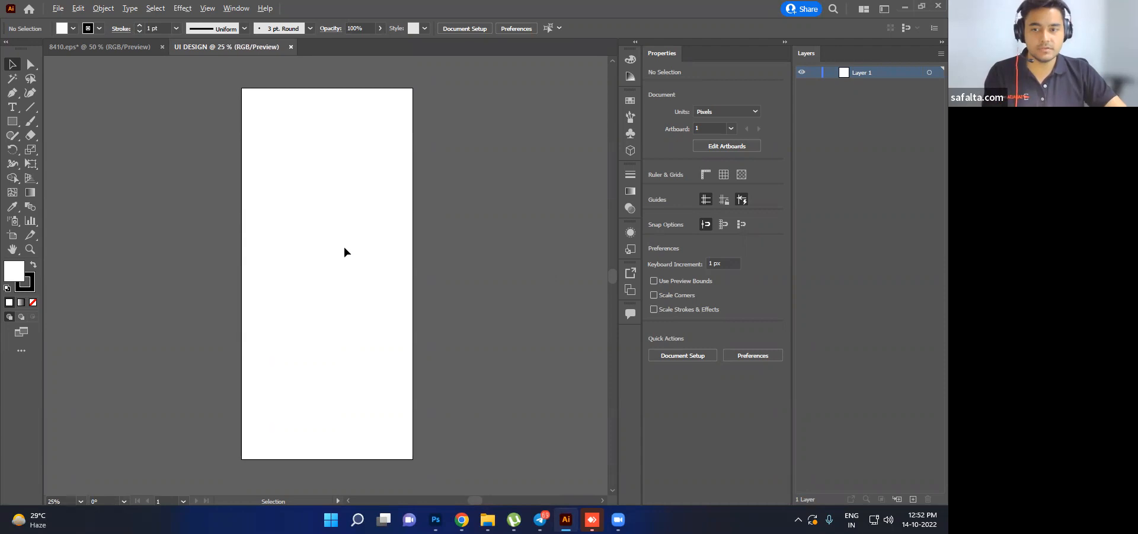
left_click_drag(343, 247, 353, 247)
key("ctrl+plus")
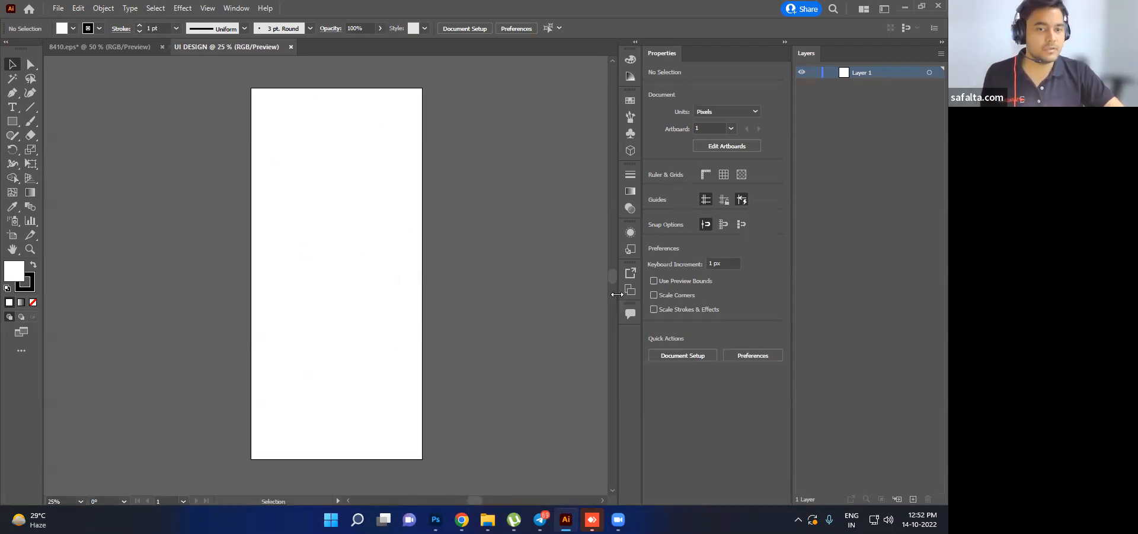
left_click_drag(660, 54, 829, 58)
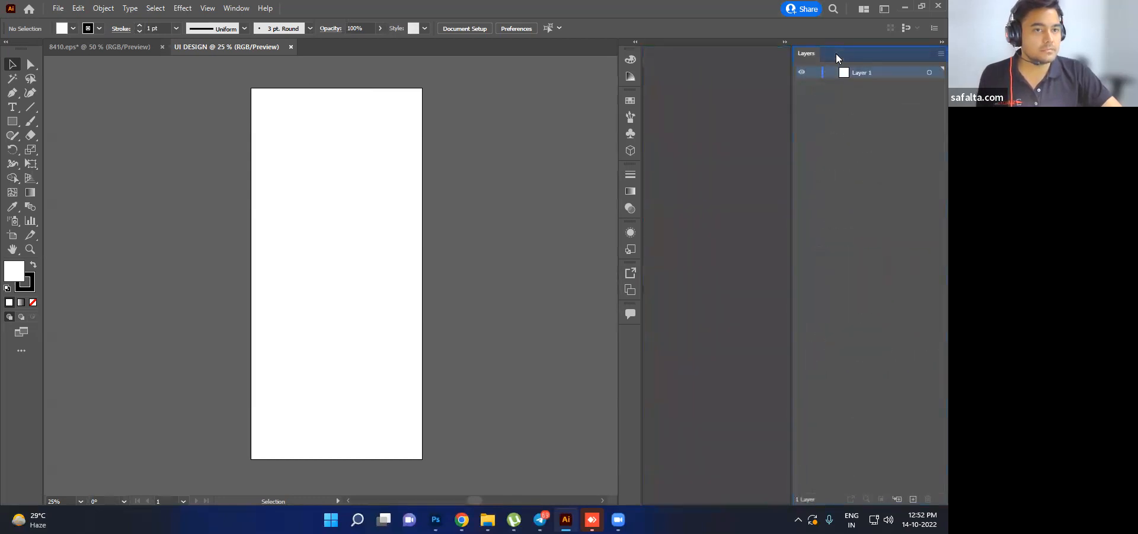
left_click(838, 55)
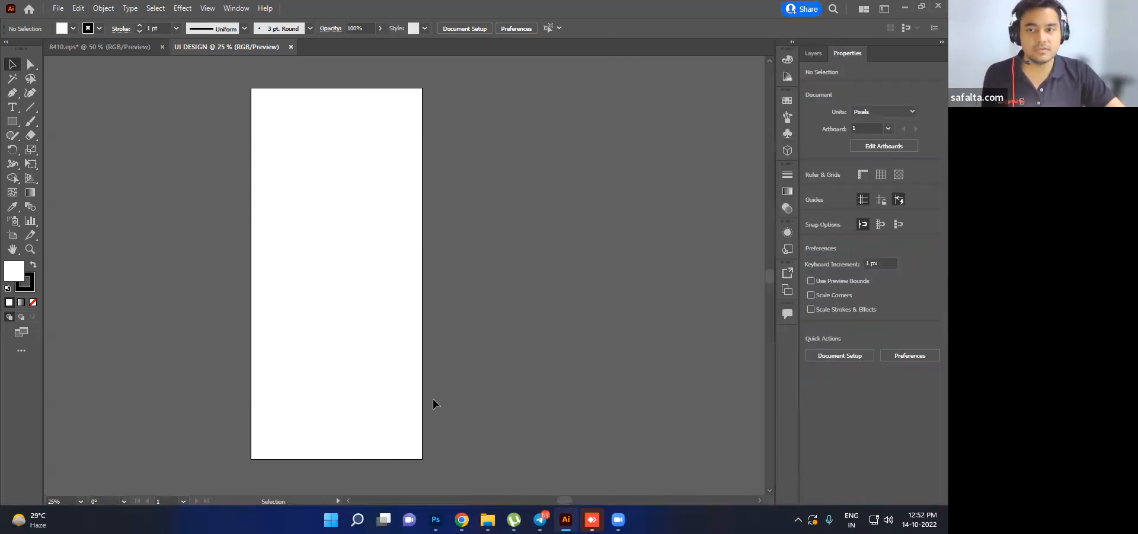
left_click_drag(349, 306, 438, 309)
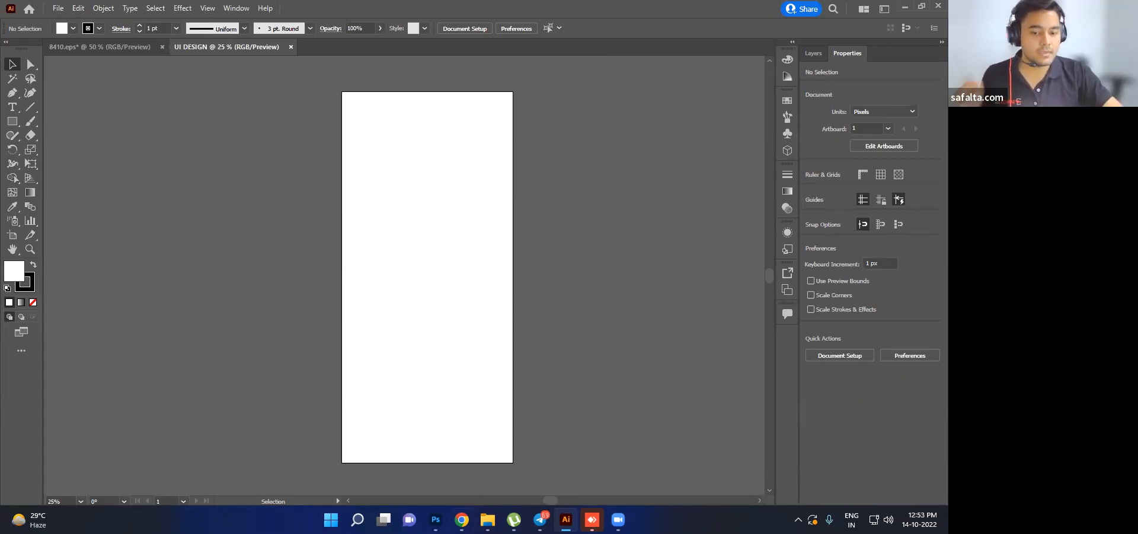
- Switch to the new tab in Chrome and search Google for "coolers"
mouse_move(462, 519)
left_click(509, 476)
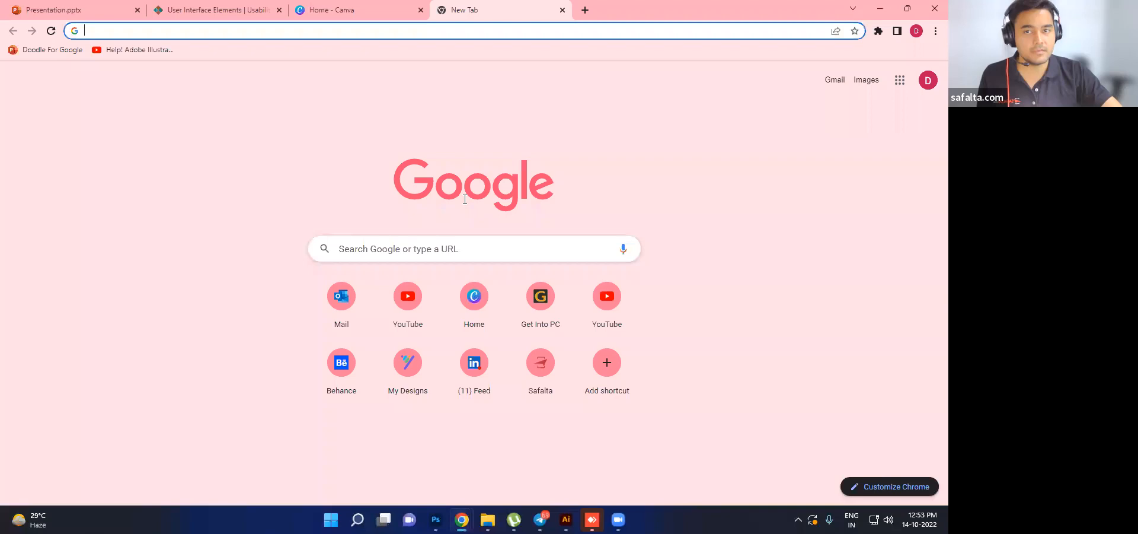
left_click(508, 27)
type("color")
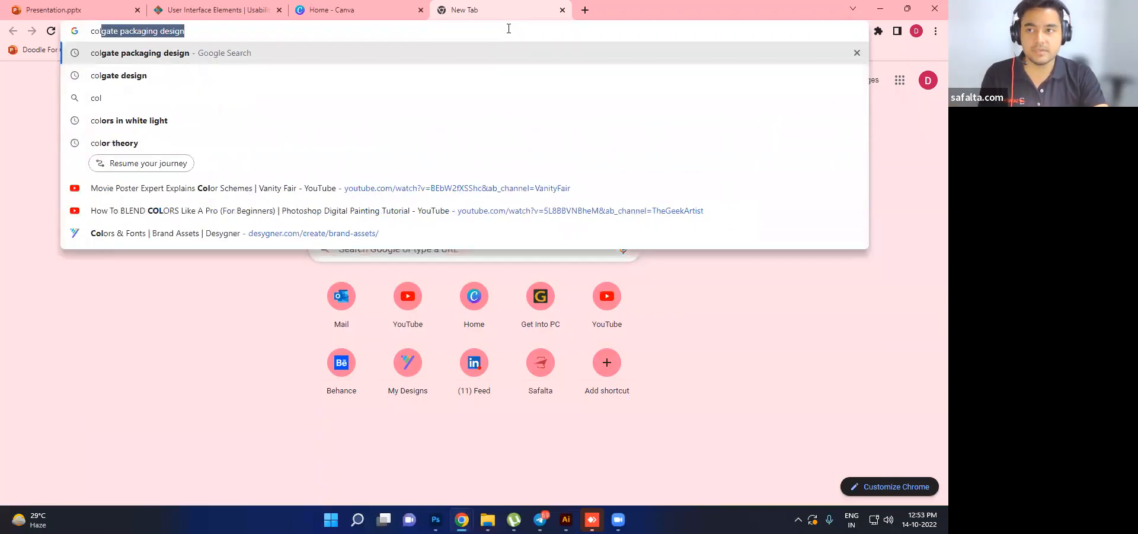
key("BackSpace")
key("BackSpace")
key("BackSpace")
type("ol")
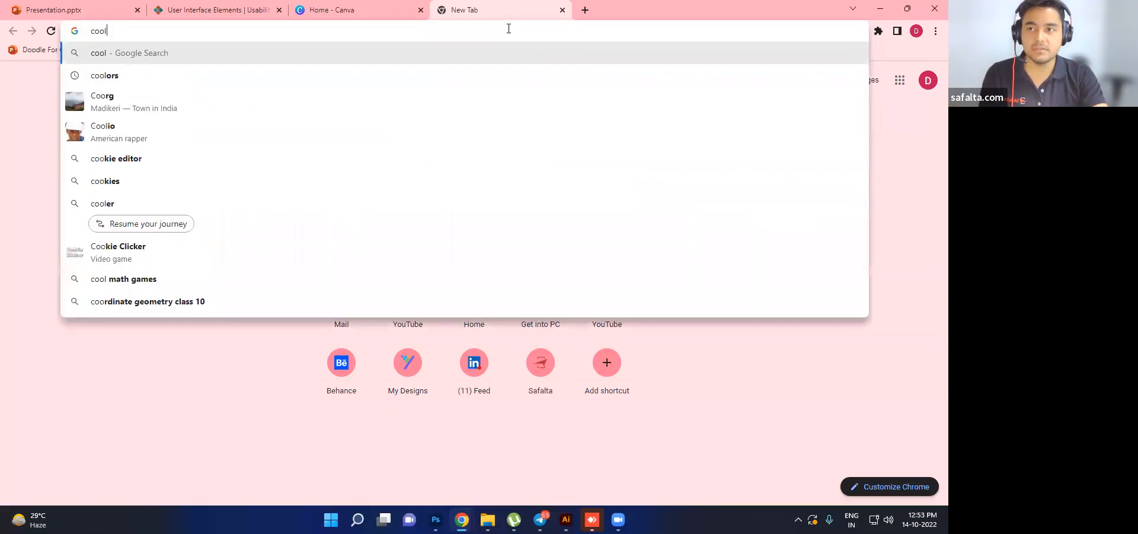
type("erd")
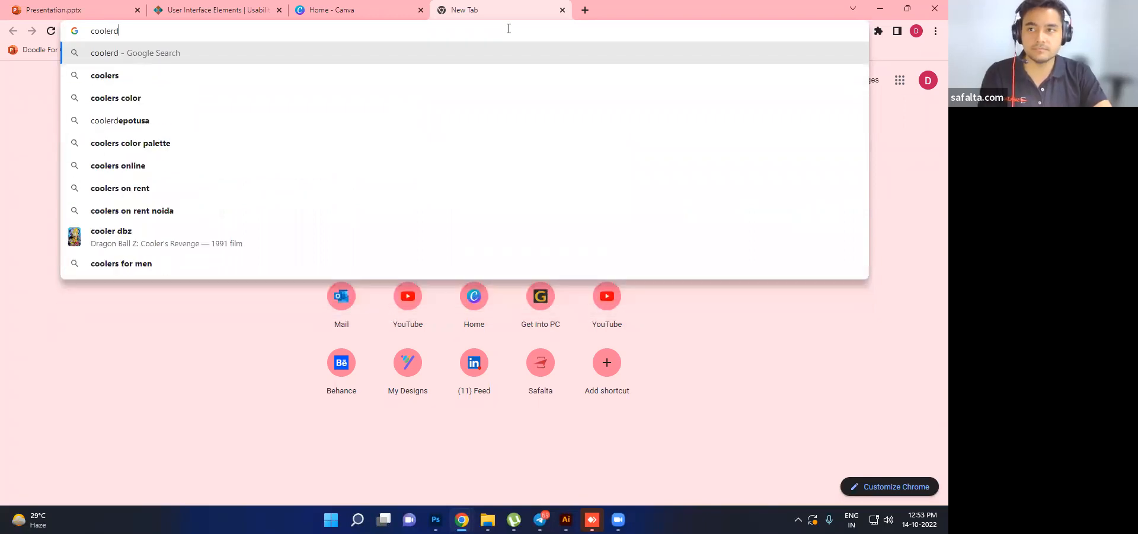
key("BackSpace")
type("s")
key("Return")
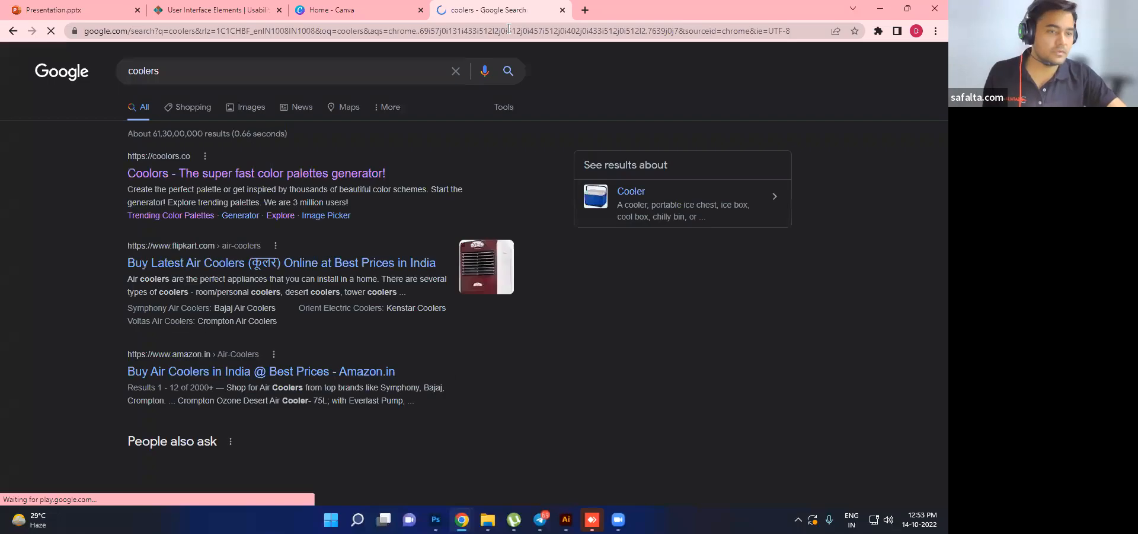
- Open the Coolors palette generator site from the results, dismiss its greeting and select the site's web address
left_click(173, 175)
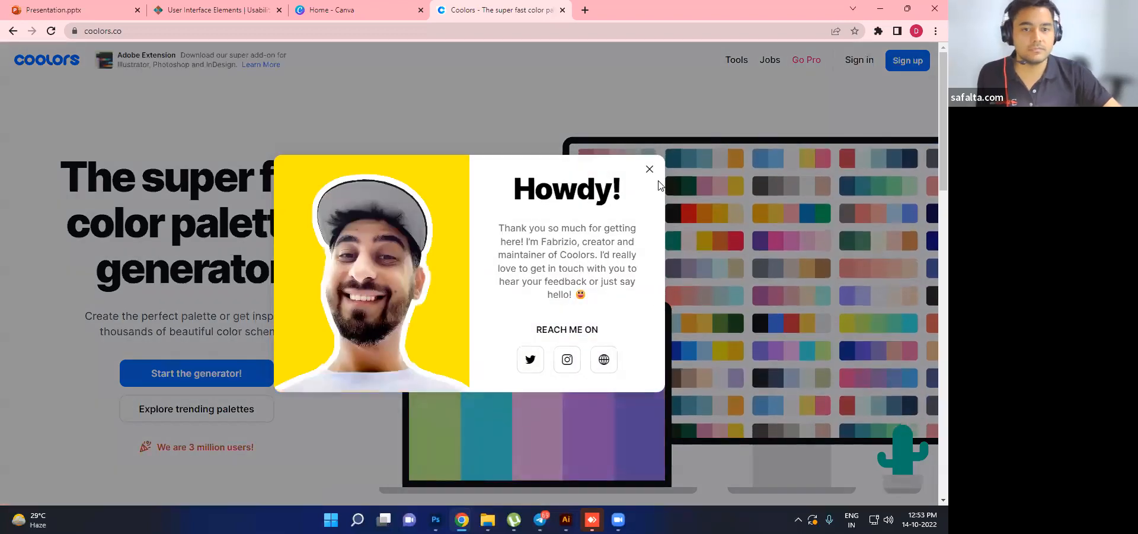
left_click(650, 169)
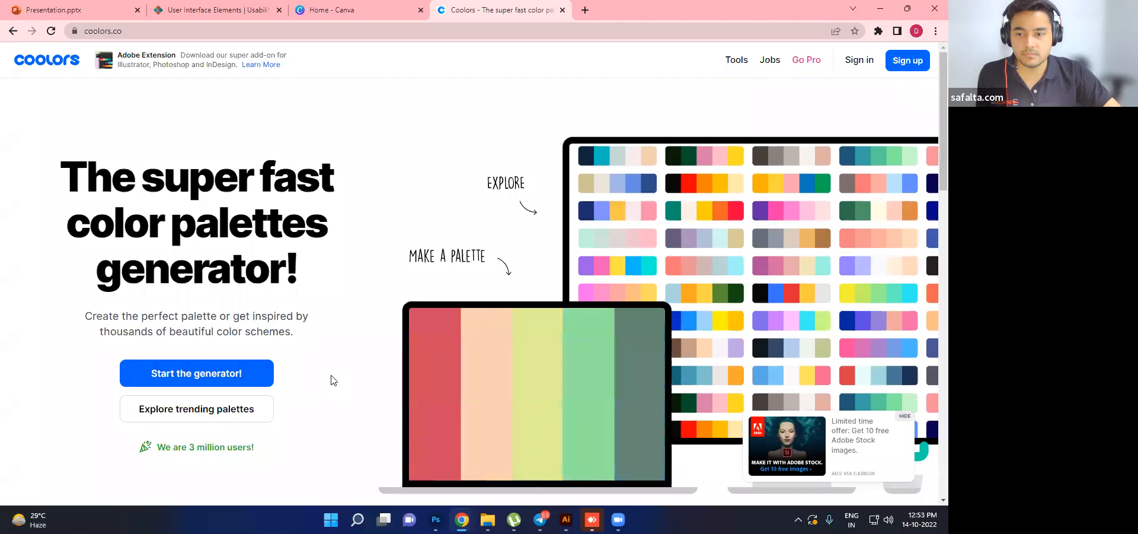
scroll(331, 376, "down", 2)
scroll(291, 166, "up", 2)
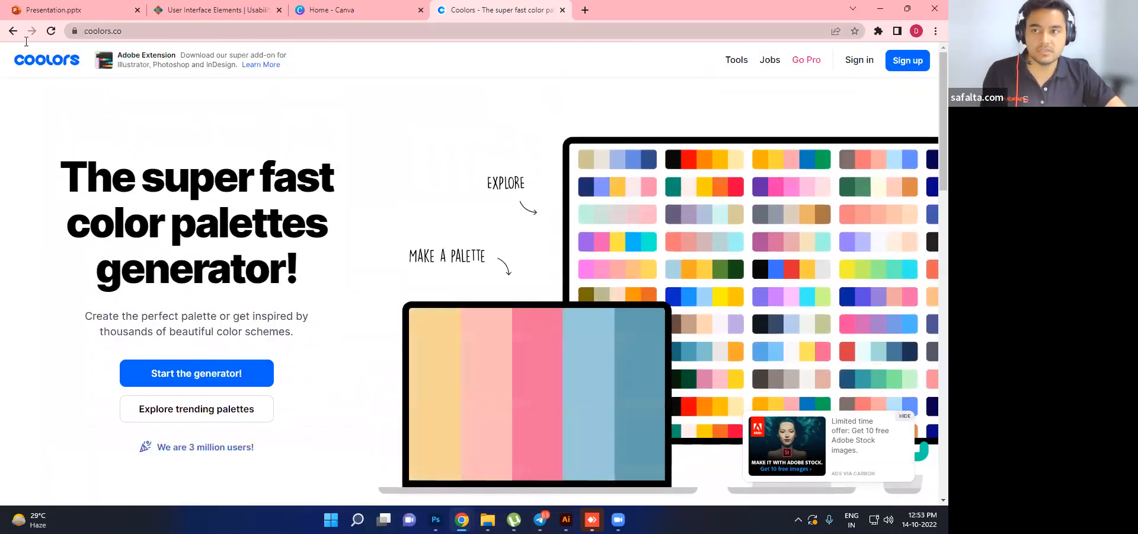
left_click(138, 31)
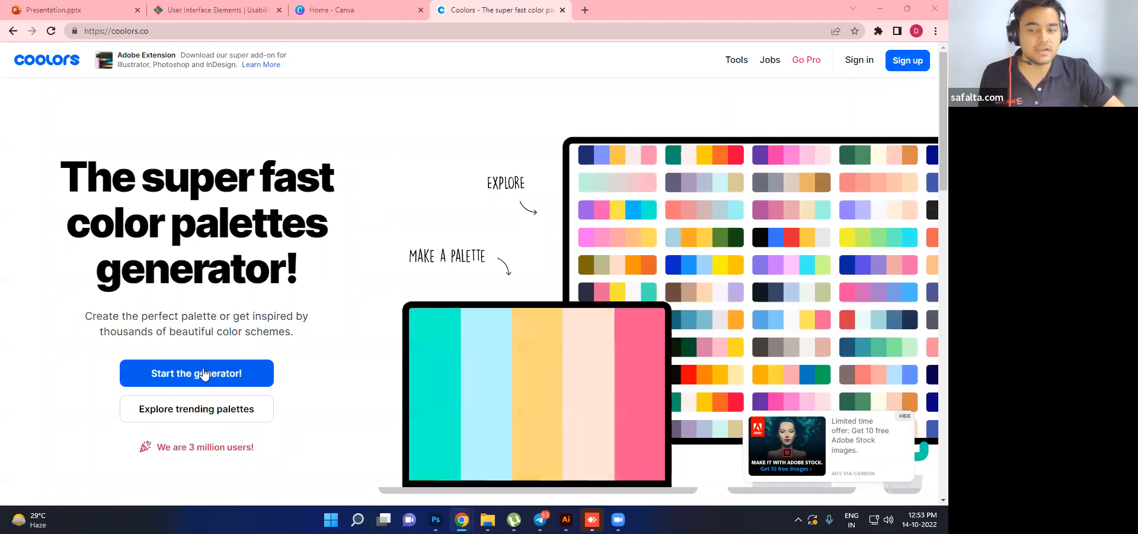
- Start the Coolors palette generator, dismiss its introduction and generate a series of random five-colour palettes
left_click(204, 373)
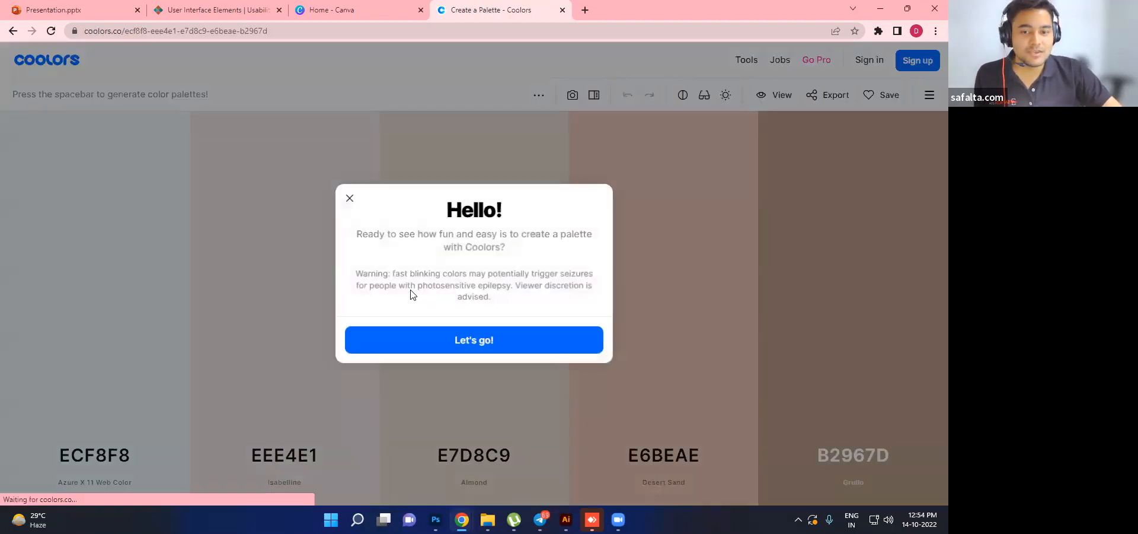
left_click(349, 200)
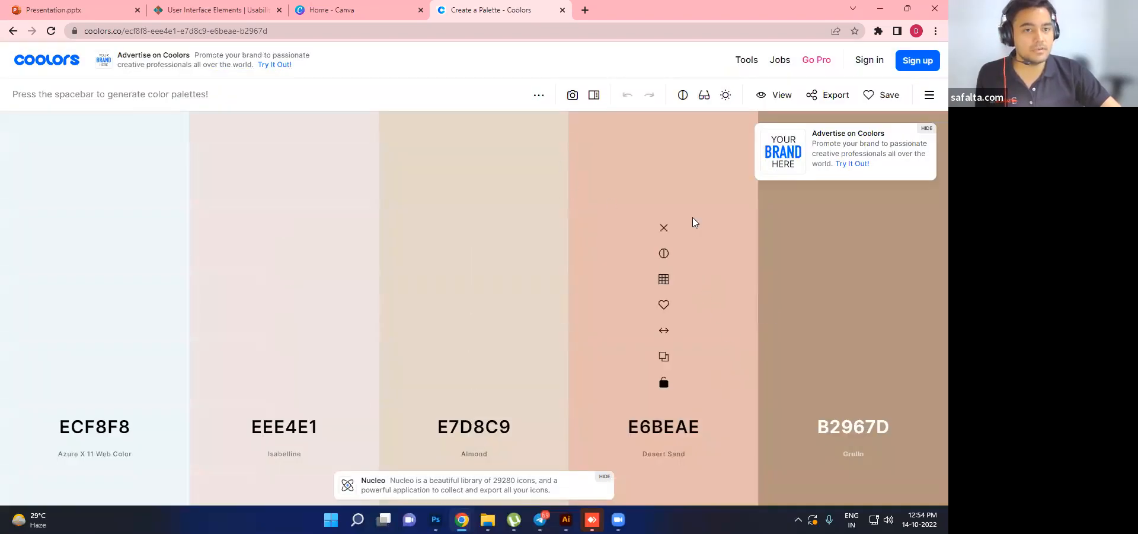
key("space")
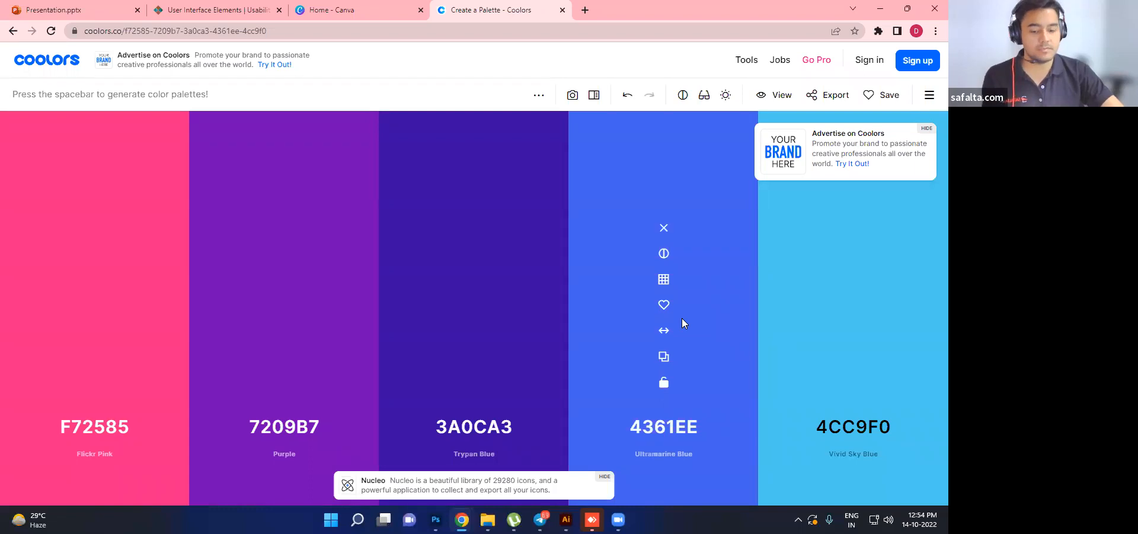
key("space")
key("space")
key("space")
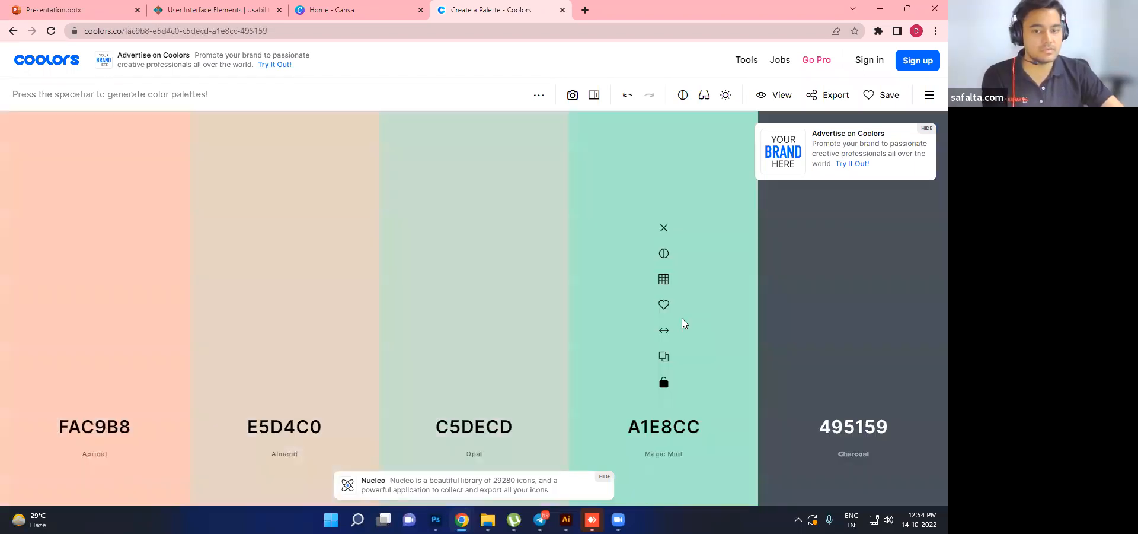
key("space")
key("space")
key("space")
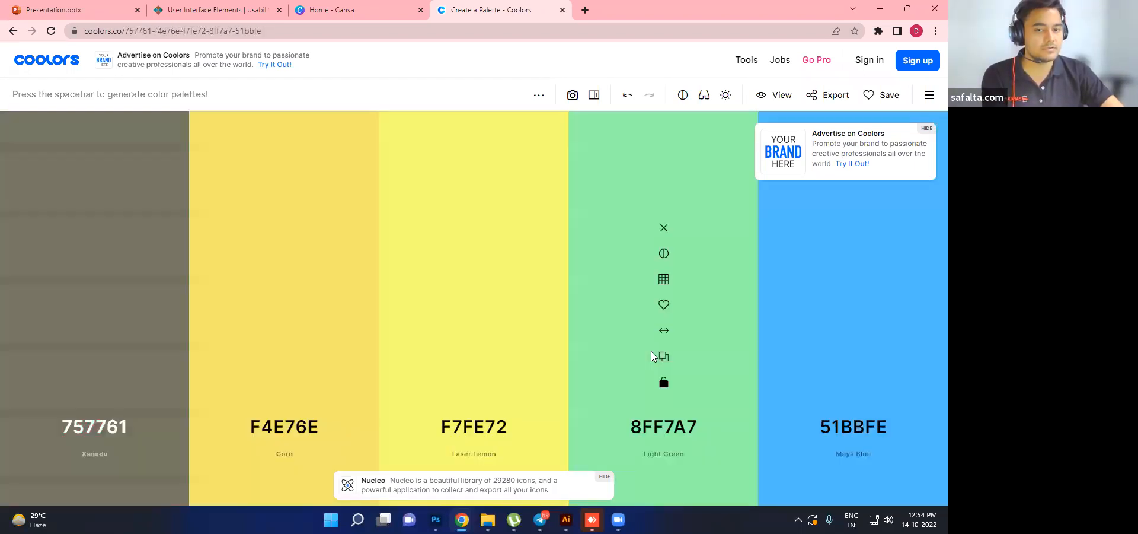
- Generate several more random five-colour palettes in the Coolors generator
key("space")
key("space")
key("space")
key("space")
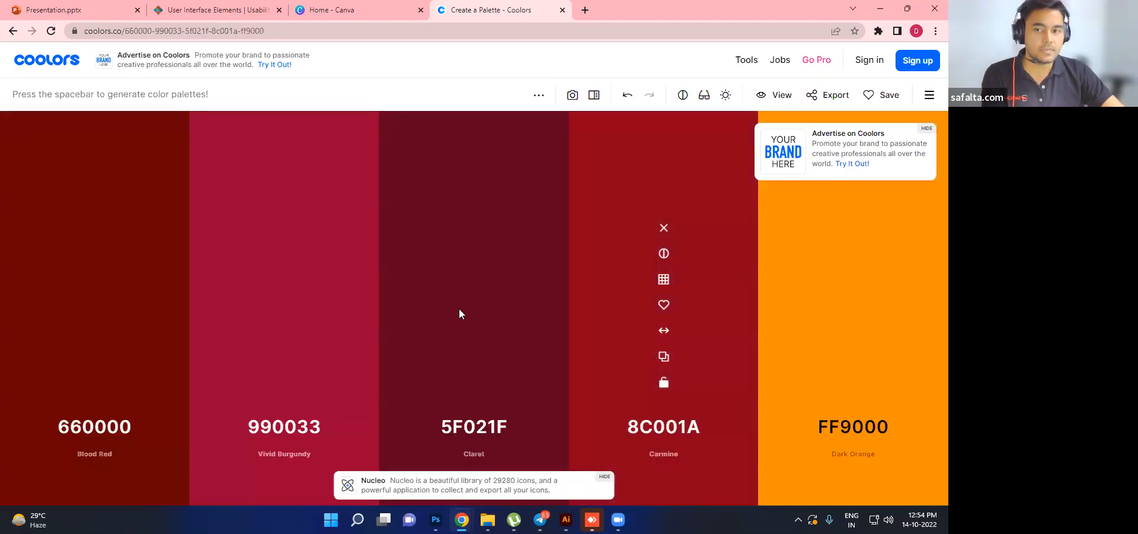
key("space")
- Return to the Coolors home page and open its collection of trending palettes
left_click(46, 60)
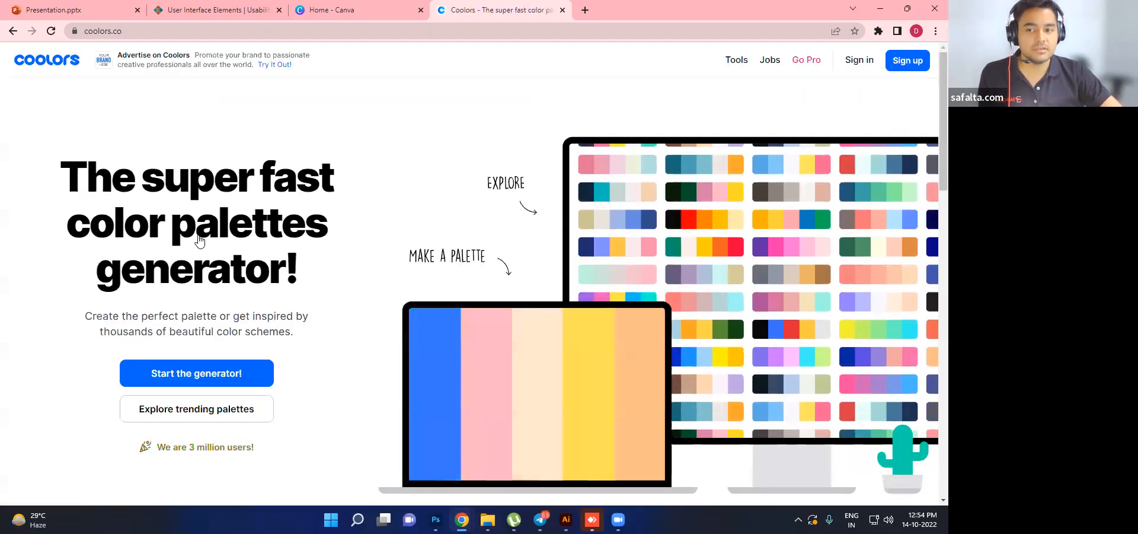
scroll(174, 238, "down", 1)
scroll(174, 238, "down", 3)
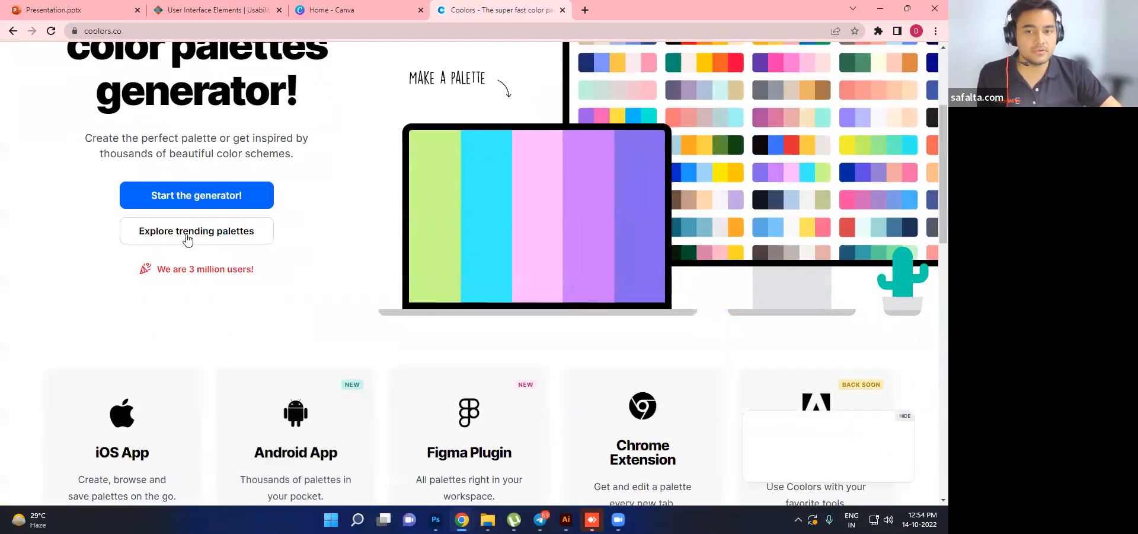
left_click(249, 231)
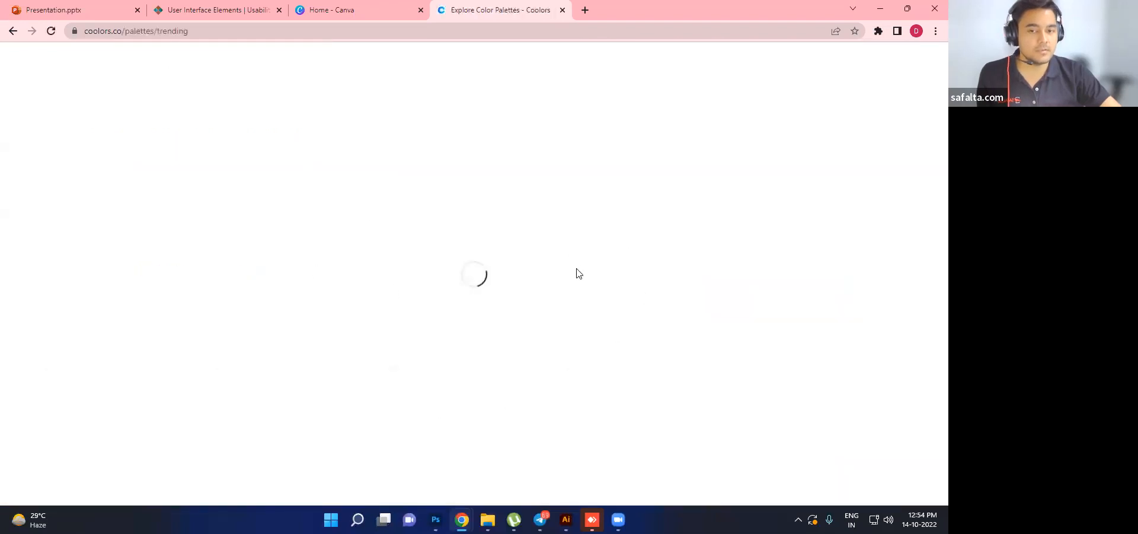
- Browse the trending palettes, copy the peach colour FFDDD2 from the teal-to-orange palette and open that palette on its own page
scroll(428, 245, "down", 2)
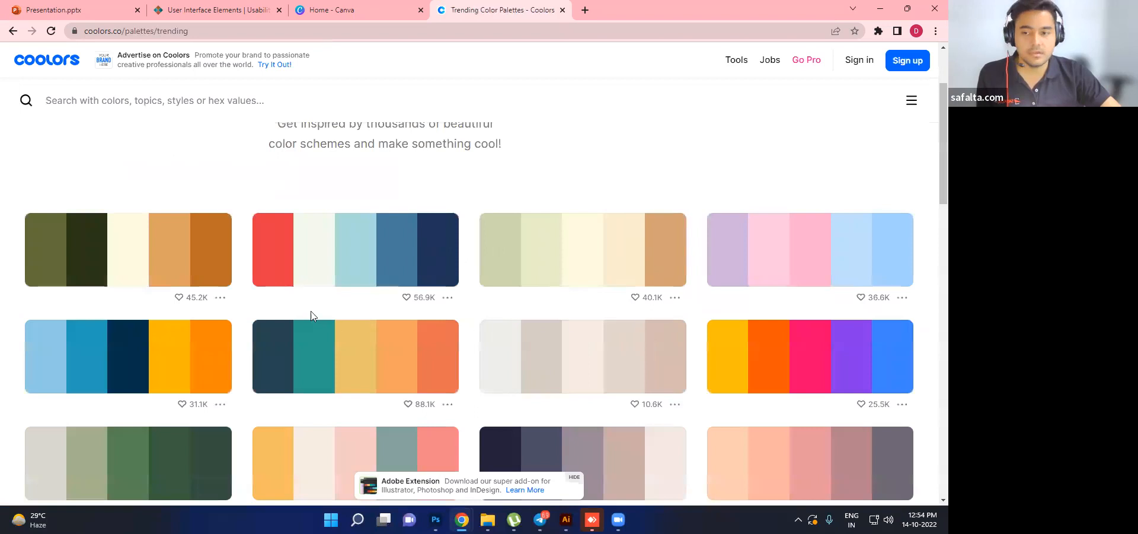
scroll(768, 303, "down", 2)
scroll(768, 304, "down", 6)
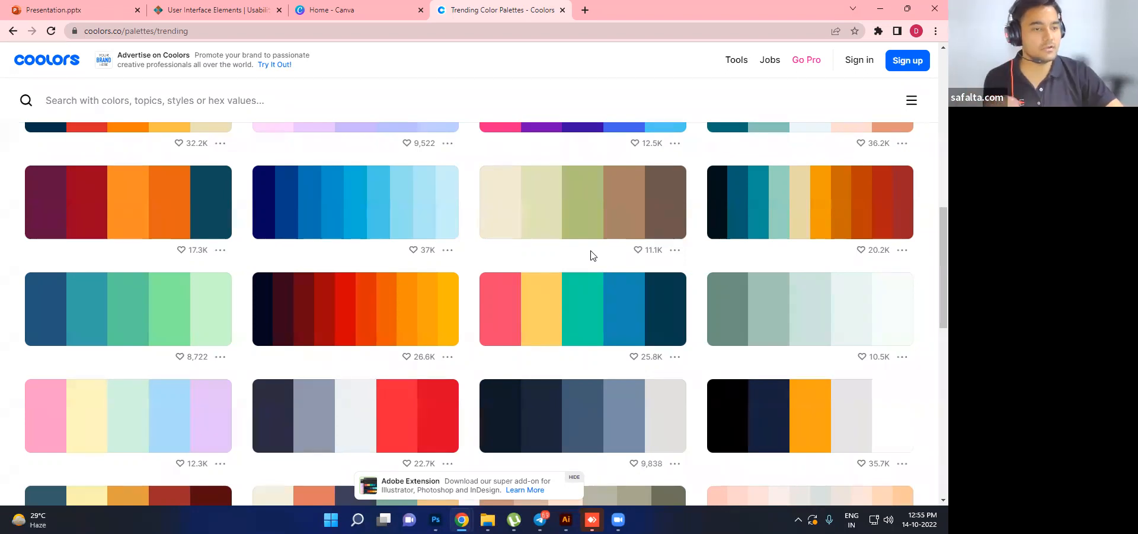
scroll(591, 255, "up", 1)
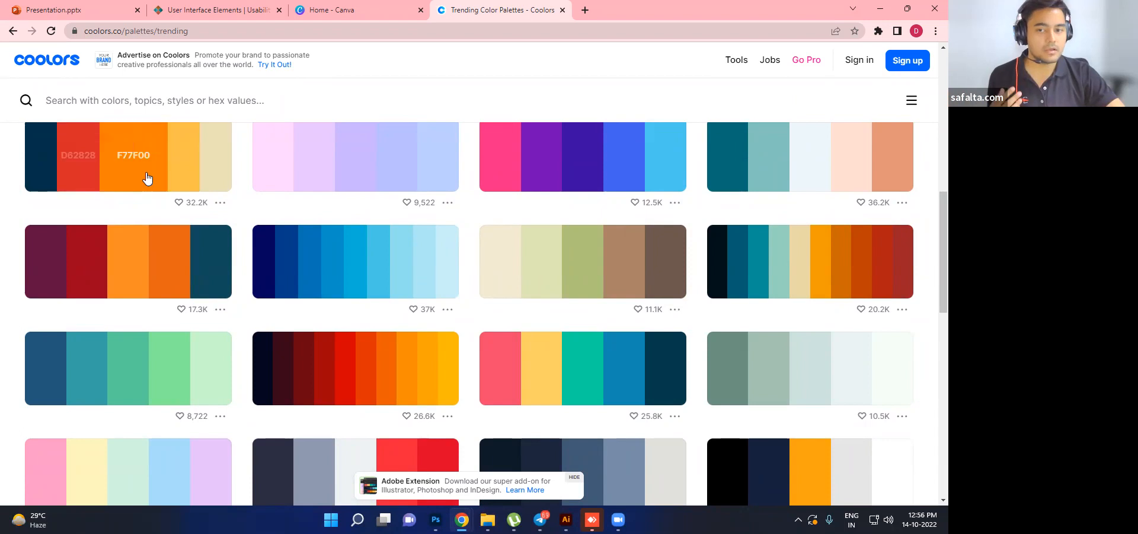
scroll(427, 309, "up", 1)
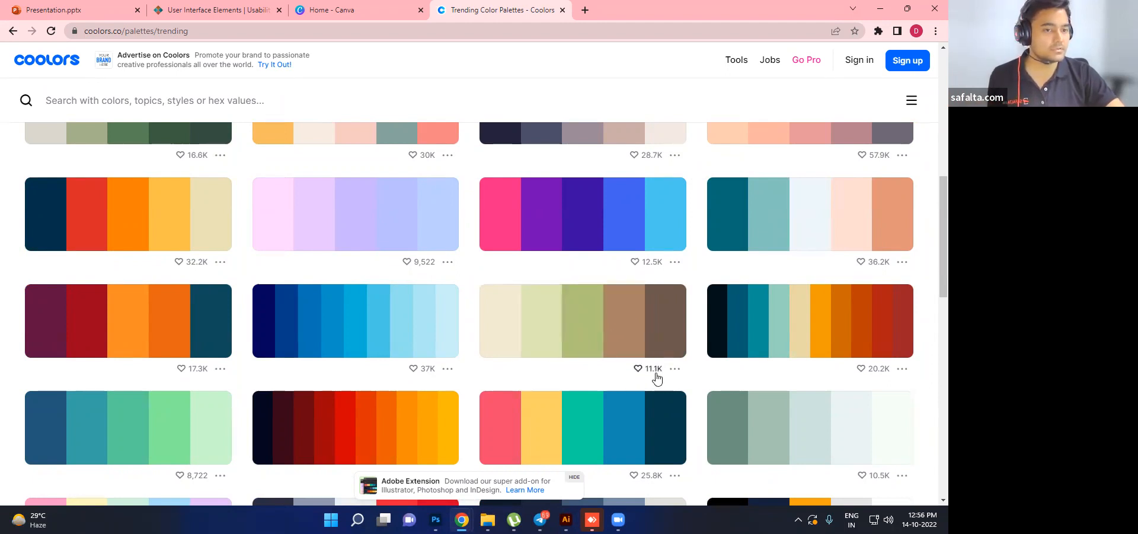
scroll(820, 237, "up", 1)
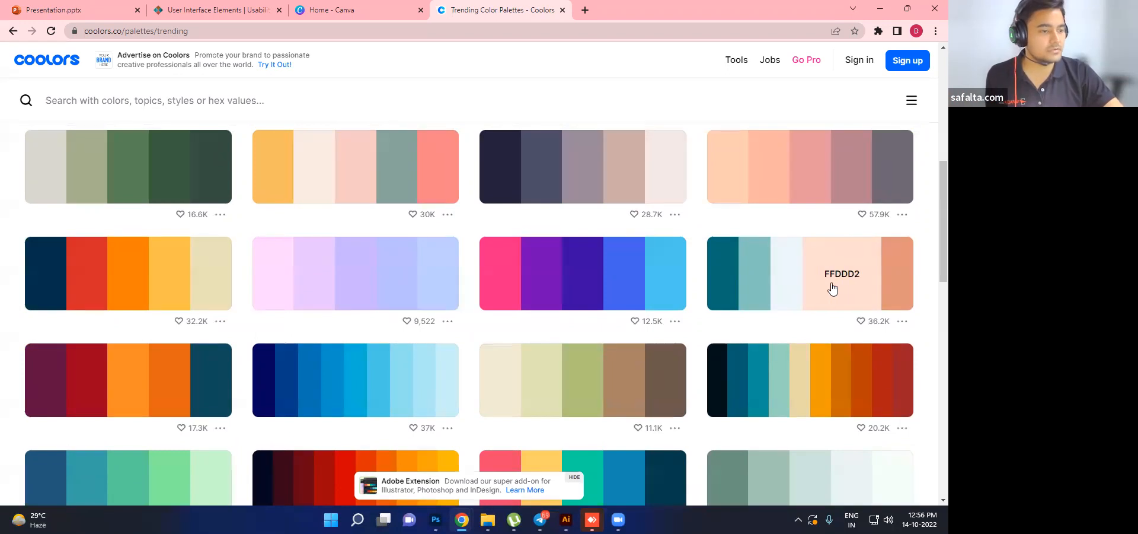
left_click(818, 291)
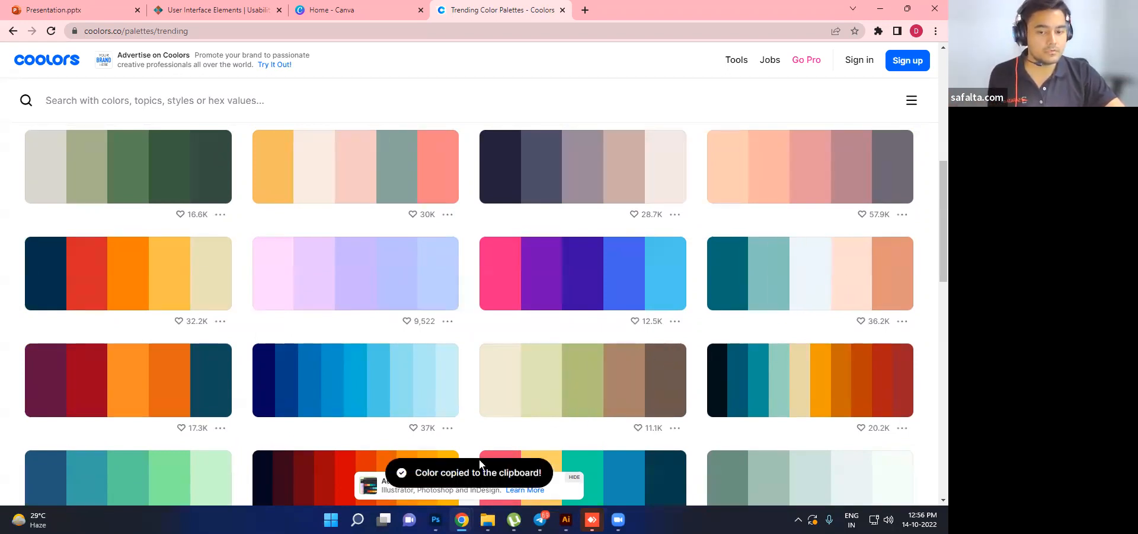
left_click(901, 323)
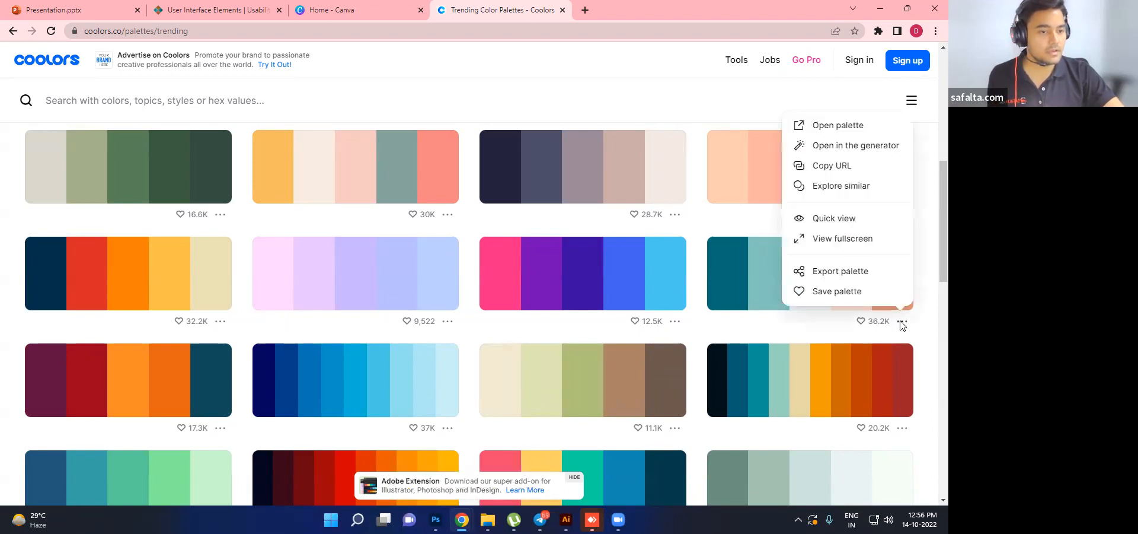
left_click(841, 128)
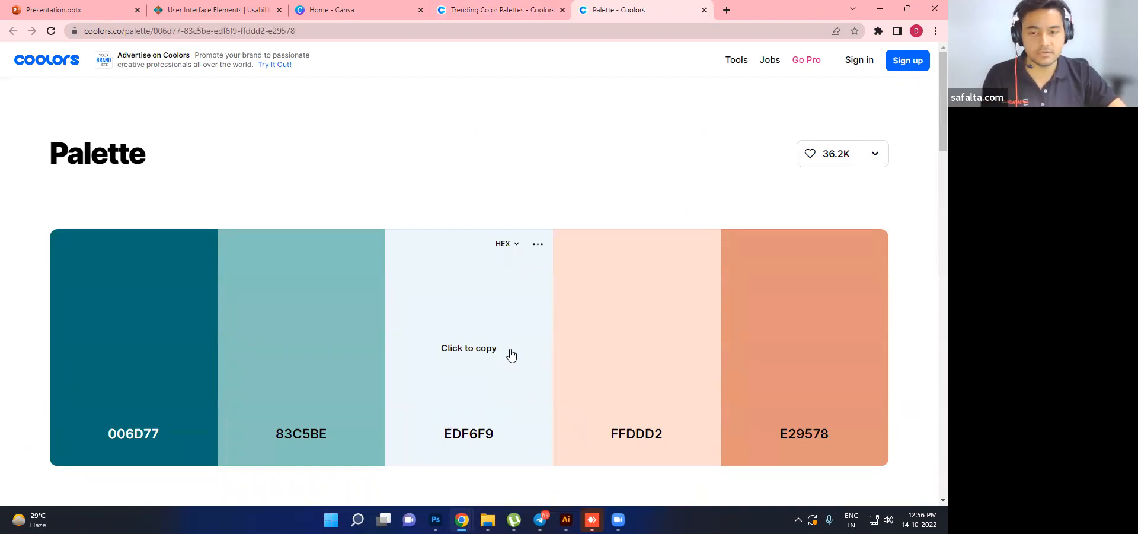
- Switch to Illustrator and draw a square about 181 px wide on the empty canvas left of the artboard
key("alt+Tab")
left_click(12, 121)
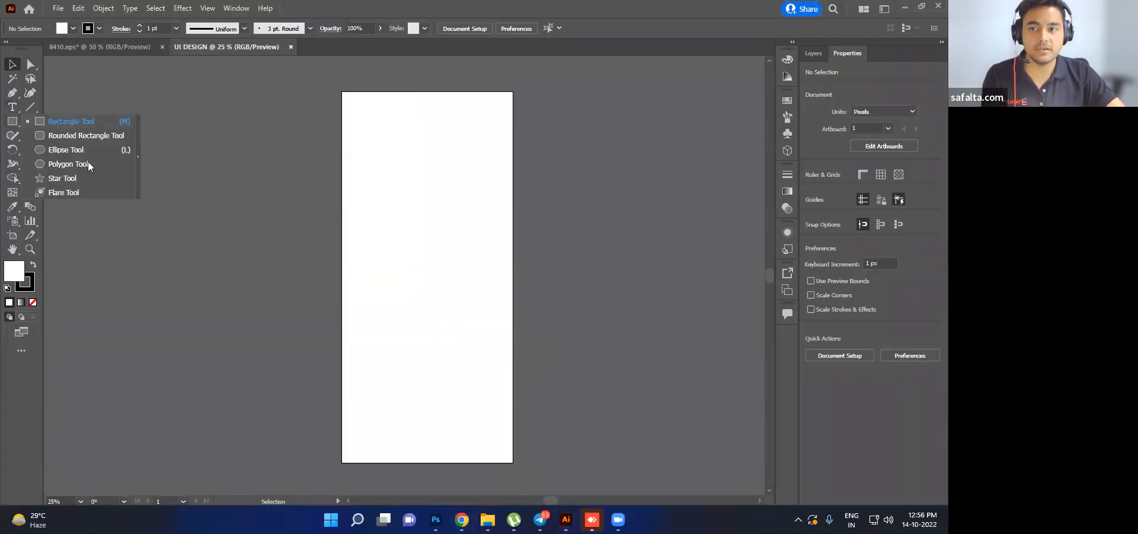
left_click(71, 121)
left_click_drag(221, 105, 249, 133)
key("v")
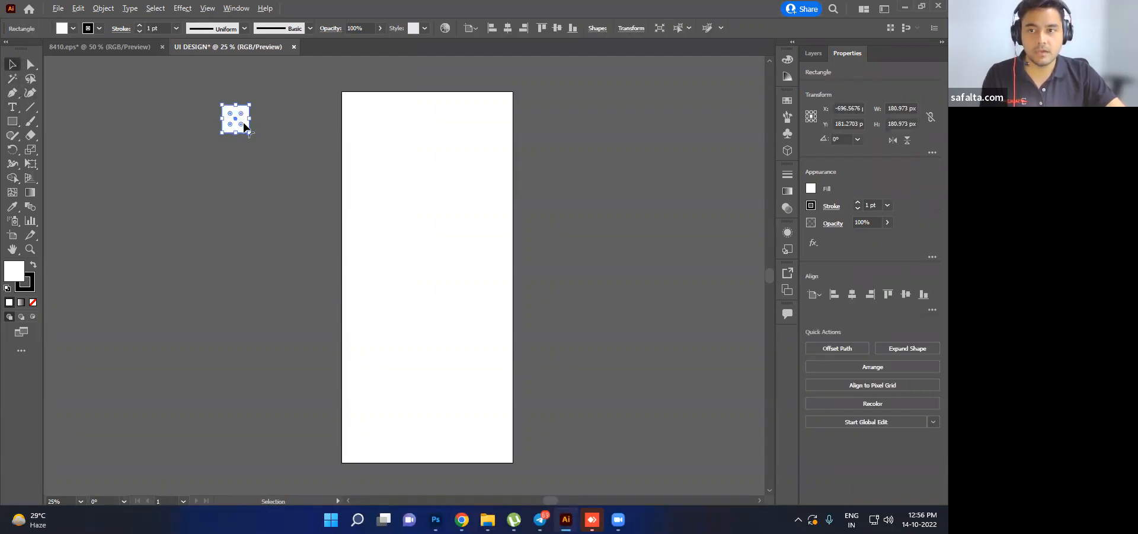
- Duplicate the square straight down to form a vertical column of five equal squares beside the artboard
scroll(245, 131, "up", 2)
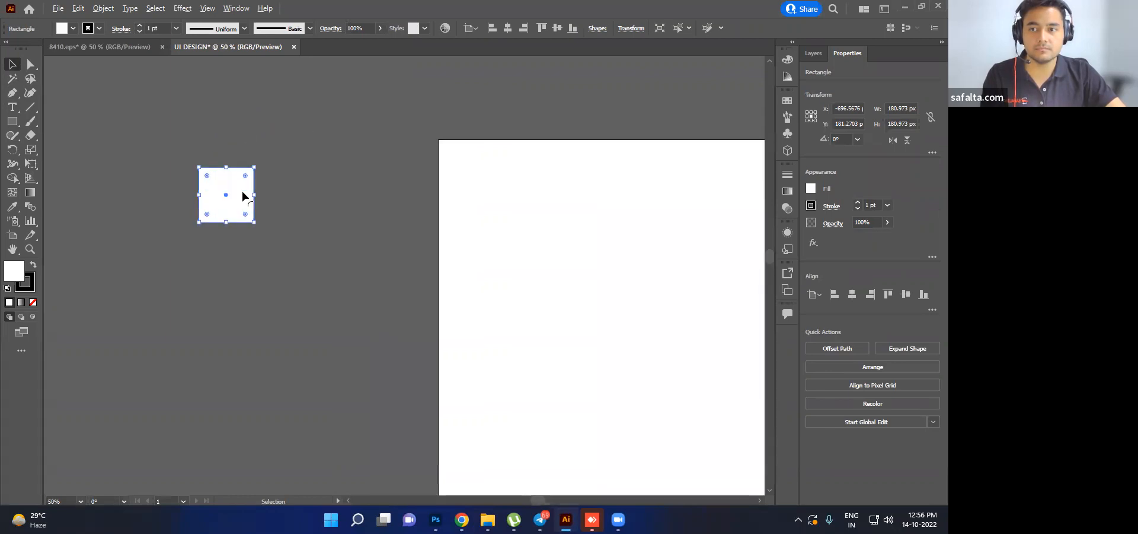
left_click_drag(243, 201, 241, 406)
left_click(244, 352)
scroll(241, 407, "down", 1)
scroll(243, 415, "down", 1)
left_click_drag(240, 363, 239, 432)
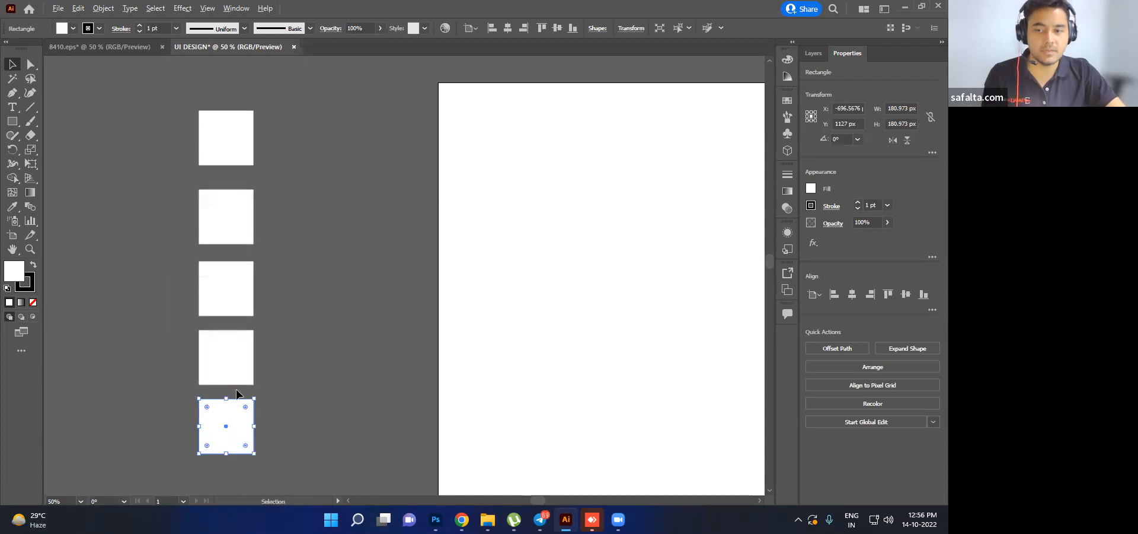
- Copy the dark teal 006D77 from the Coolors palette and apply it as the top square's fill in Illustrator
key("alt+Tab")
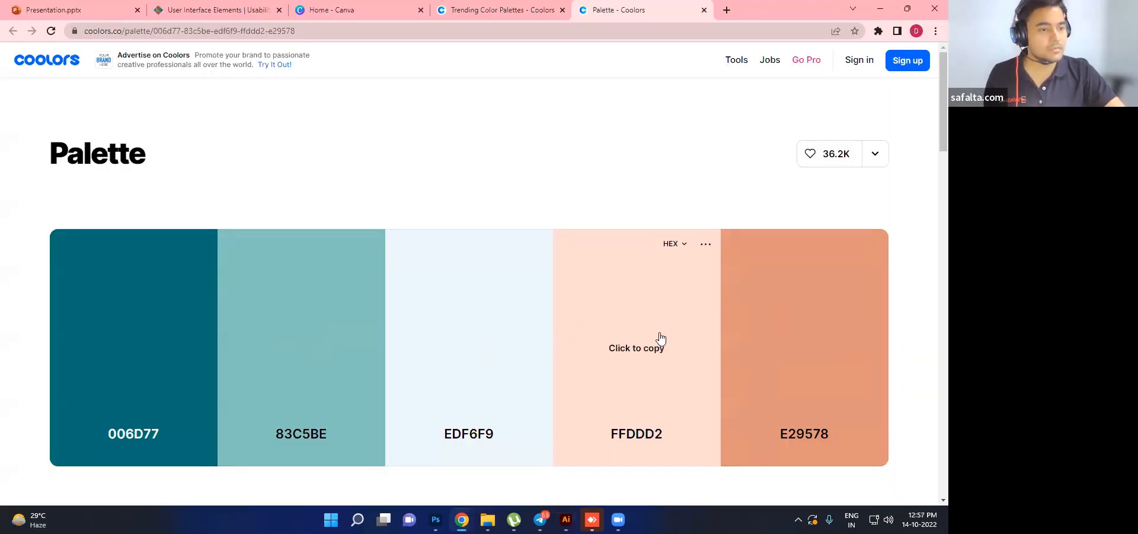
scroll(660, 337, "down", 2)
scroll(684, 328, "up", 1)
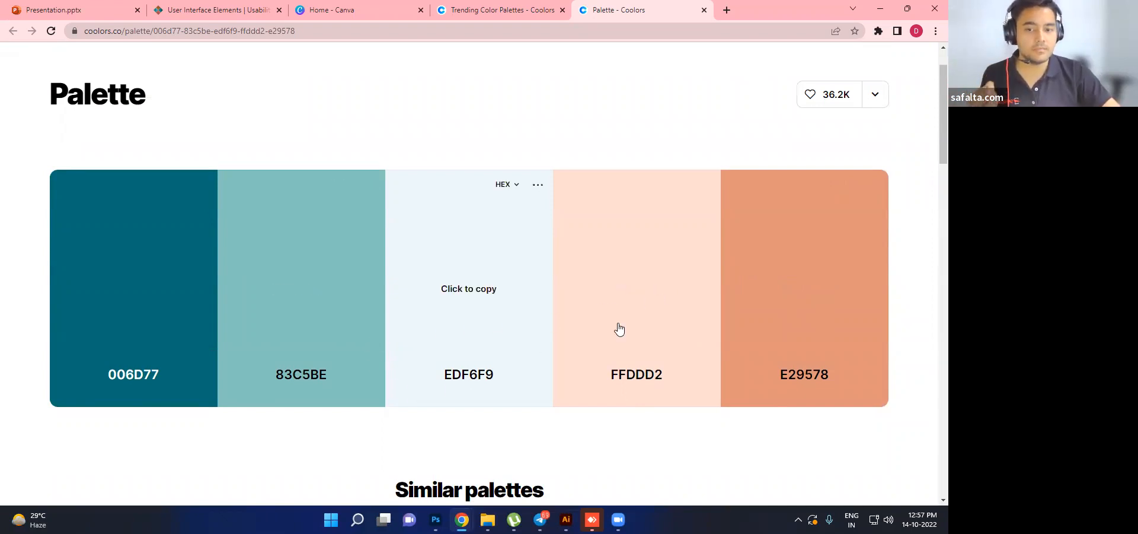
left_click(133, 288)
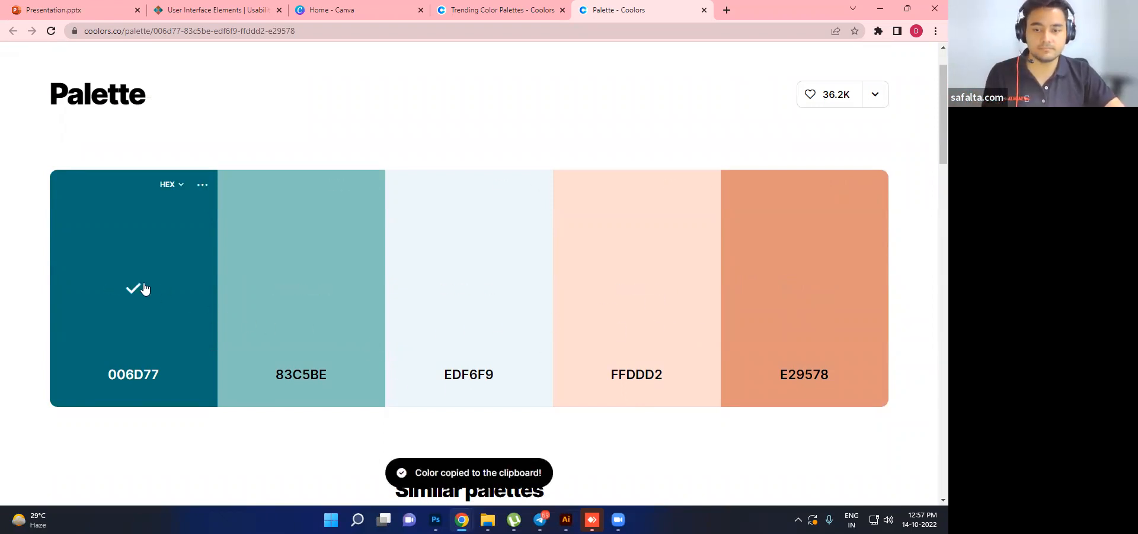
key("alt+Tab")
left_click(220, 141)
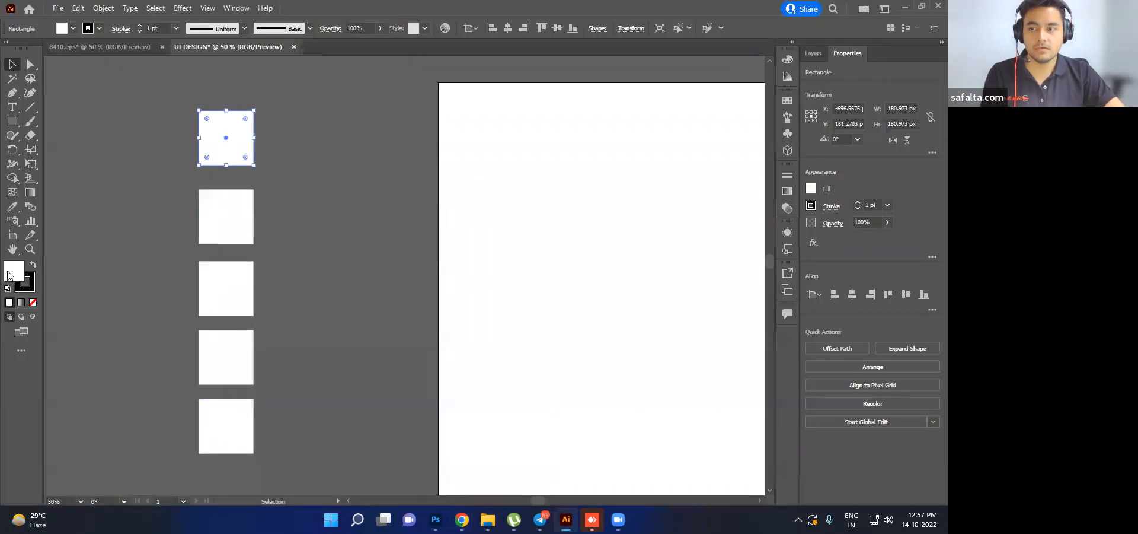
double_click(14, 271)
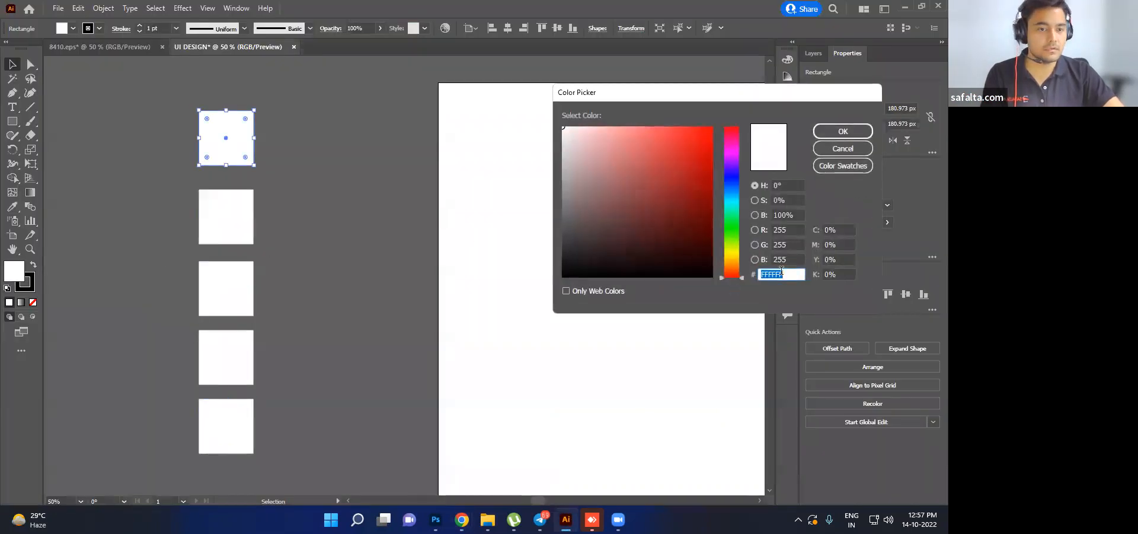
key("ctrl+v")
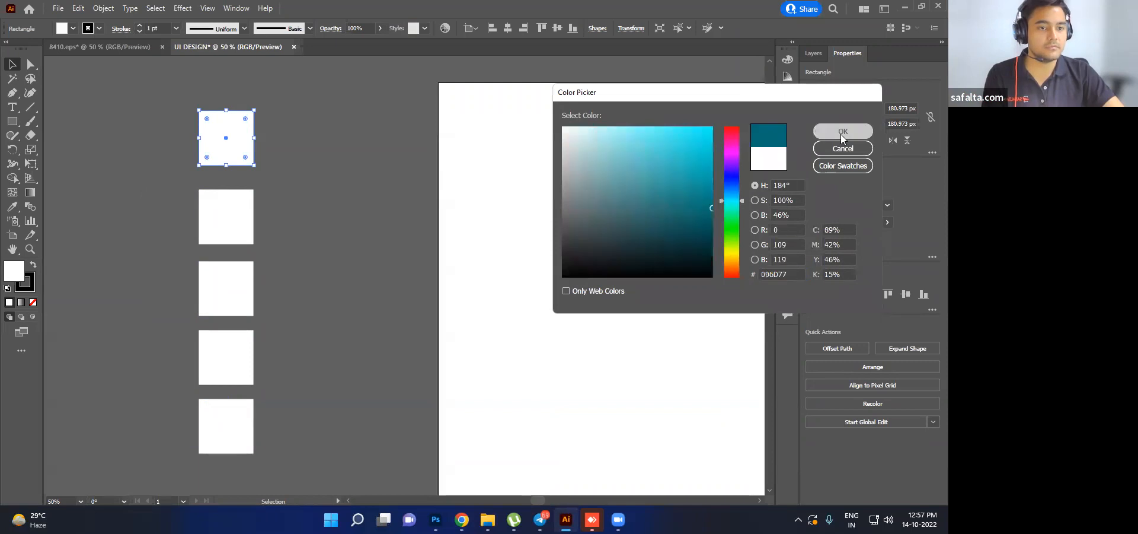
left_click(843, 131)
- Copy the light teal 83C5BE from the Coolors palette and fill the second square in Illustrator with it
key("alt+Tab")
left_click(285, 283)
key("alt+Tab")
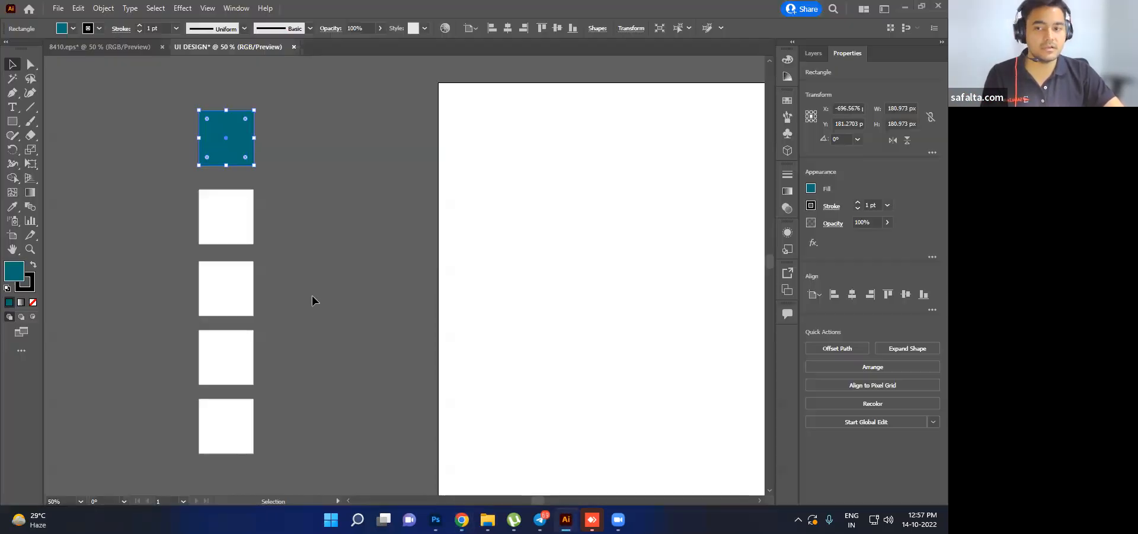
left_click(231, 235)
double_click(14, 271)
key("ctrl+v")
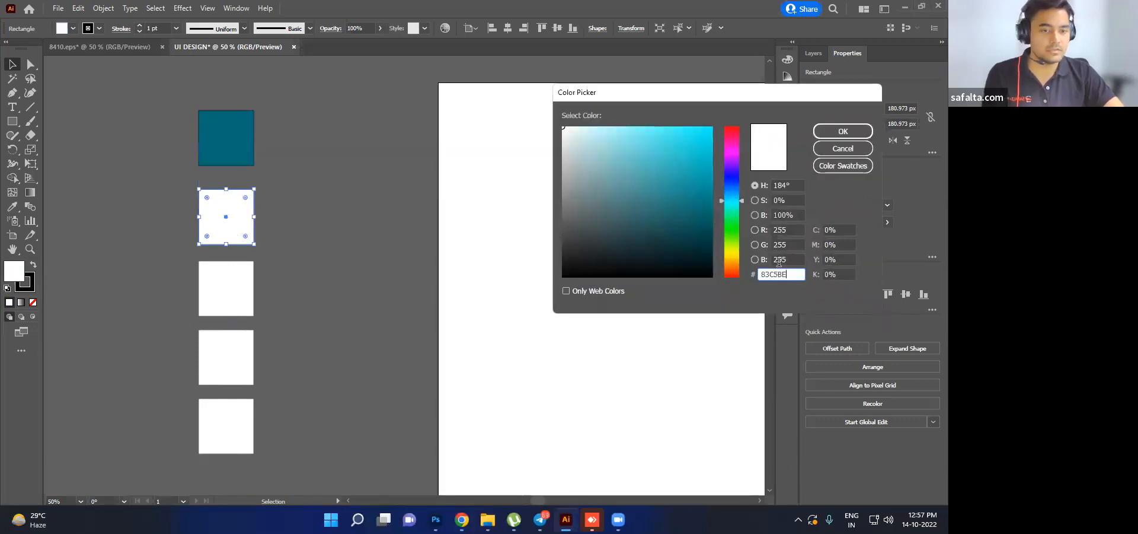
key("Return")
- Copy the pale blue EDF6F9 from the Coolors palette and fill the third square in Illustrator with it
key("alt+Tab")
left_click(476, 285)
key("alt+Tab")
left_click(224, 295)
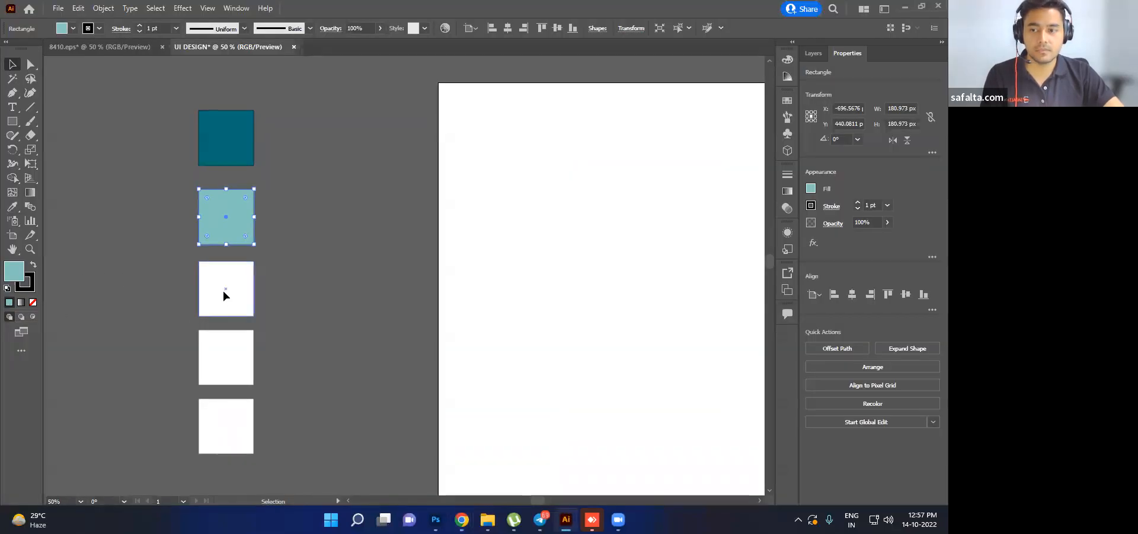
double_click(22, 272)
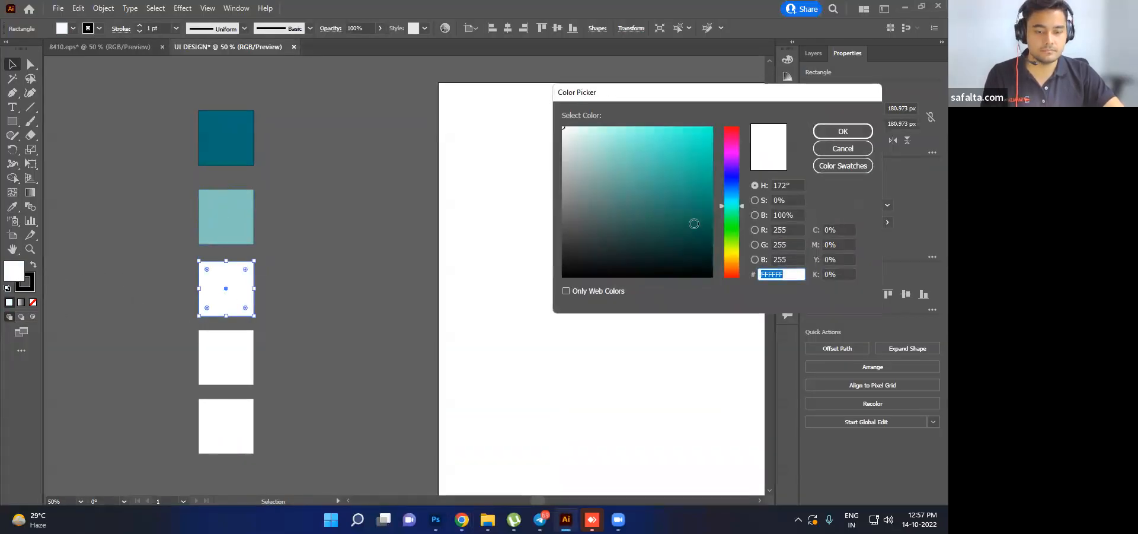
key("ctrl+v")
key("Return")
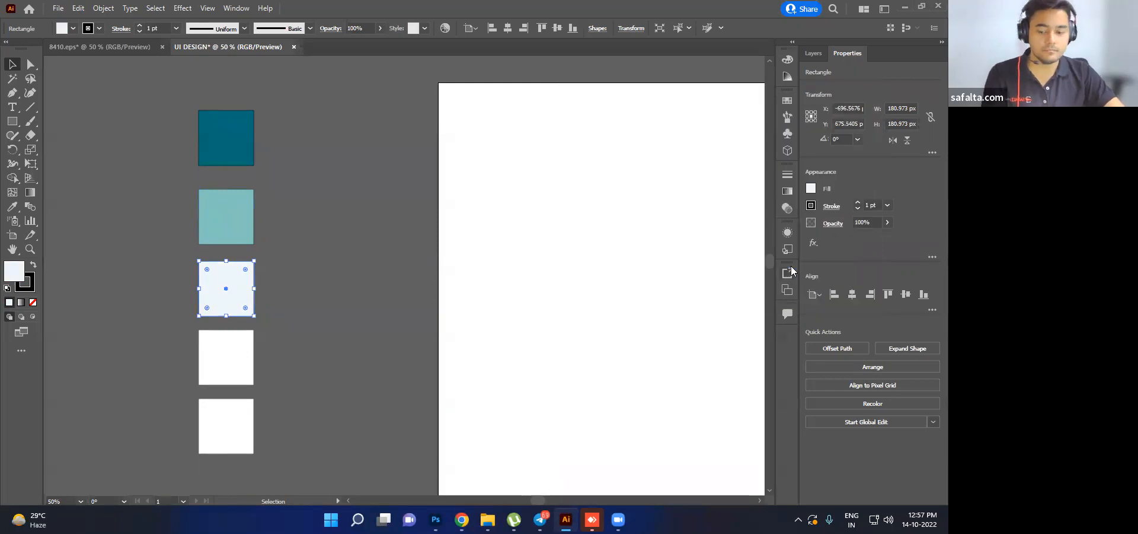
- Copy the peach FFDDD2 from the Coolors palette and fill the fourth square in Illustrator with it
key("alt+Tab")
left_click(676, 300)
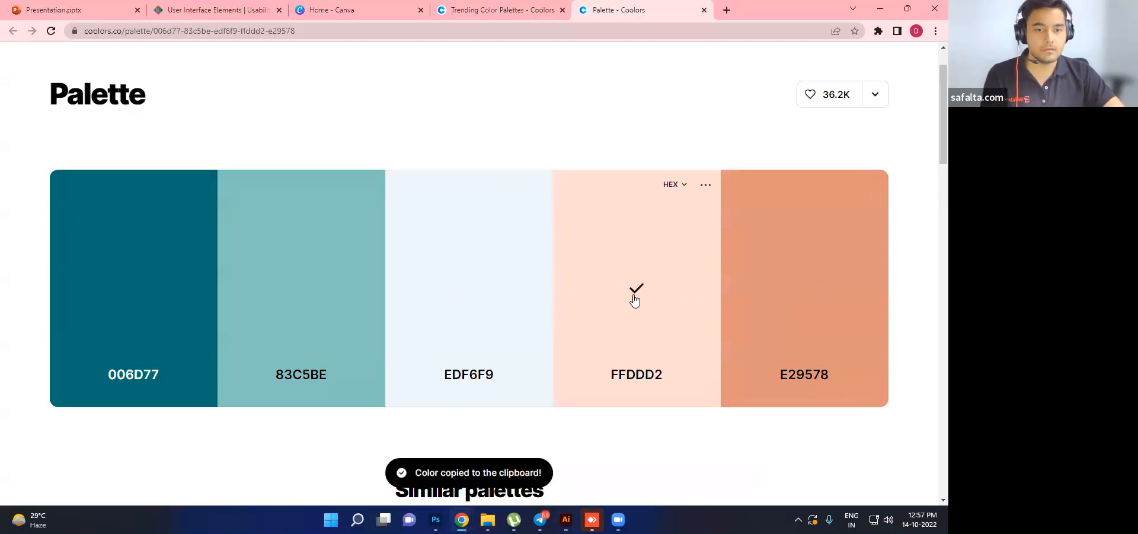
key("alt+Tab")
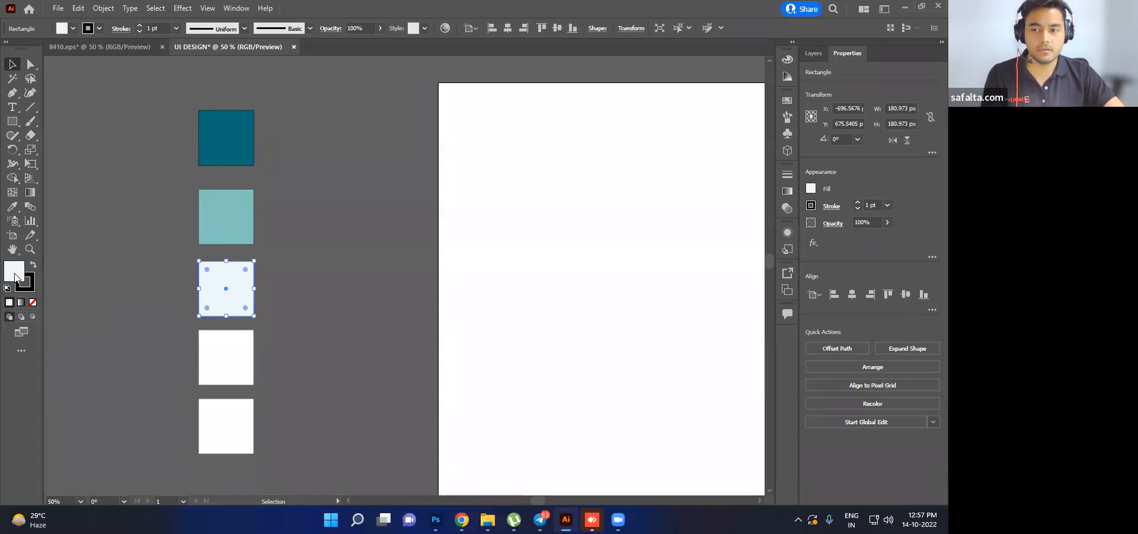
left_click(216, 348)
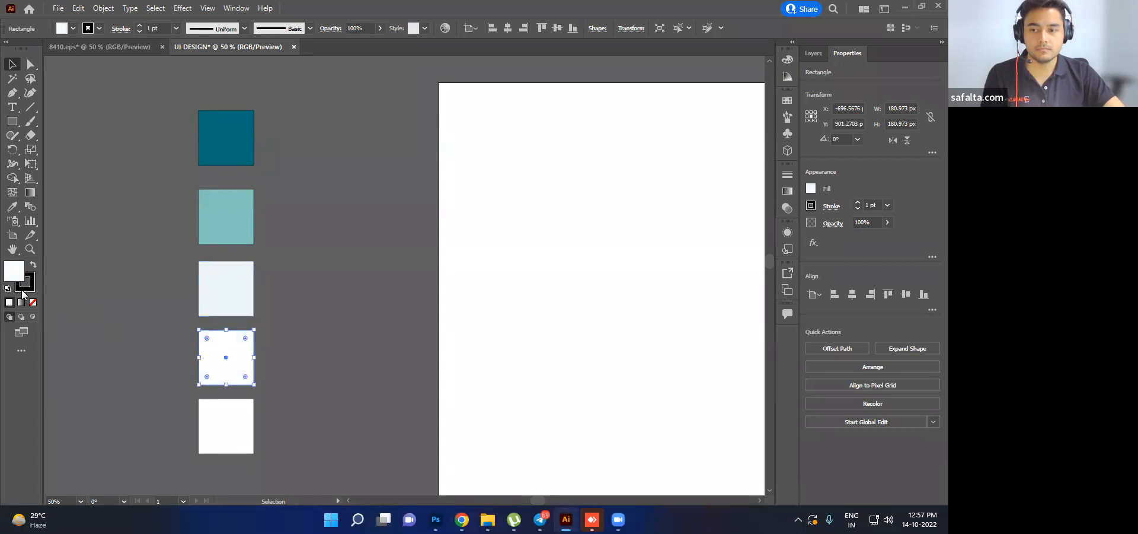
double_click(13, 281)
key("ctrl+v")
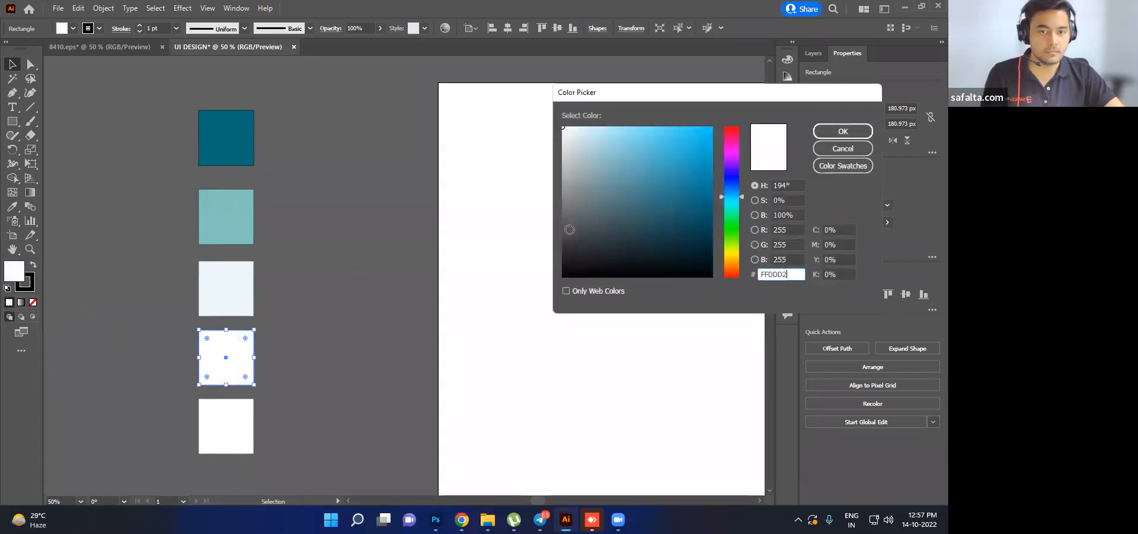
key("Return")
- Copy the orange E29578 from the Coolors palette and fill the fifth square in Illustrator with it
key("alt+Tab")
left_click(774, 281)
key("alt+Tab")
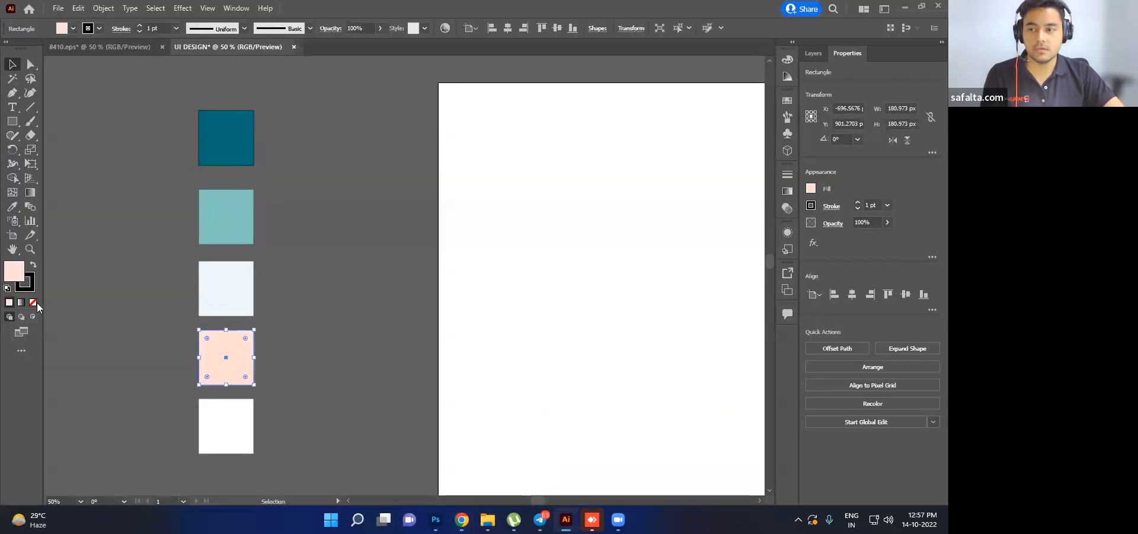
double_click(239, 432)
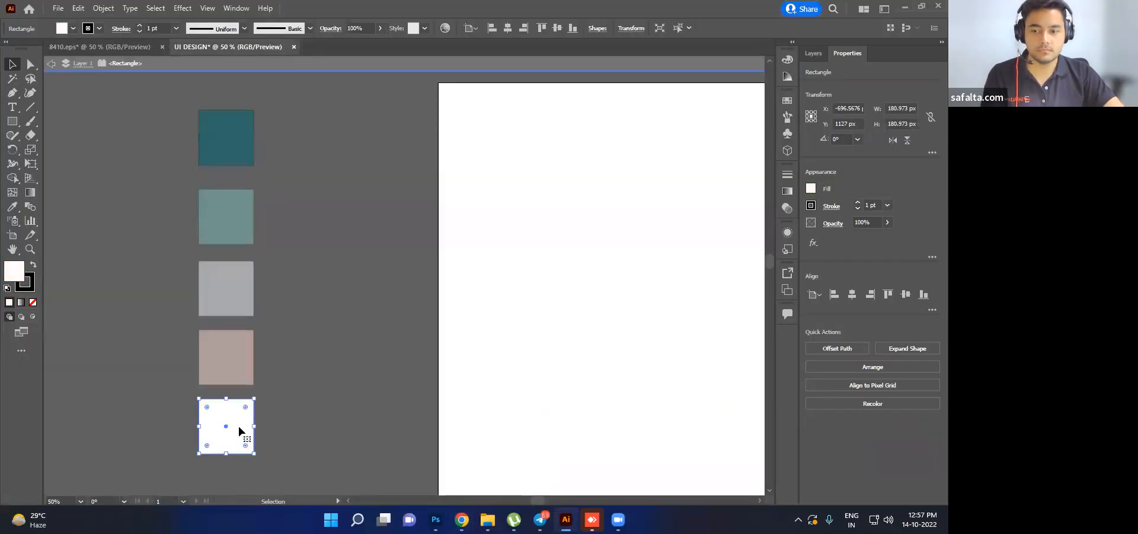
left_click(51, 66)
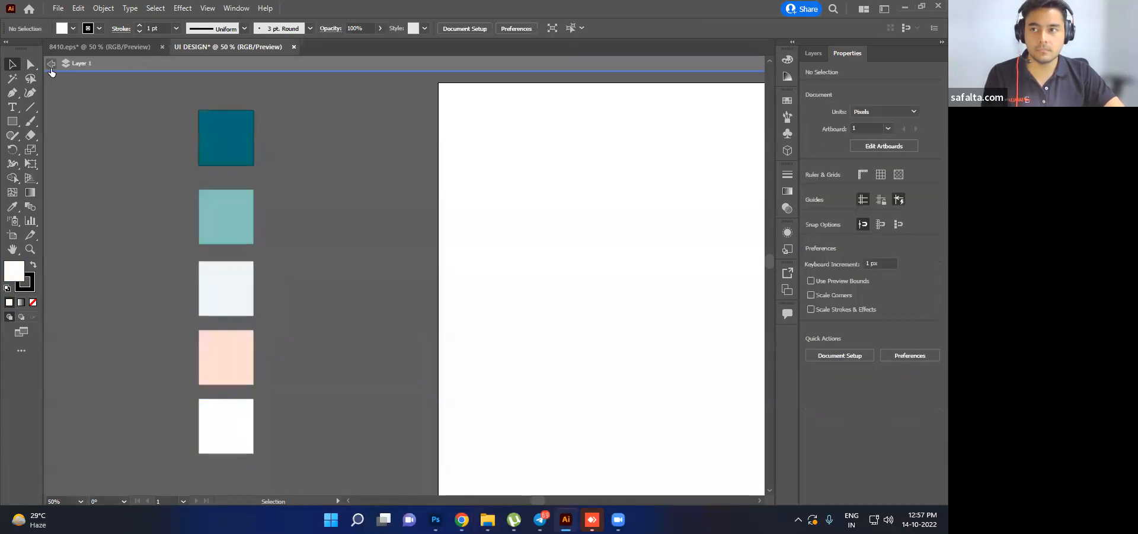
double_click(235, 433)
key("ctrl+c")
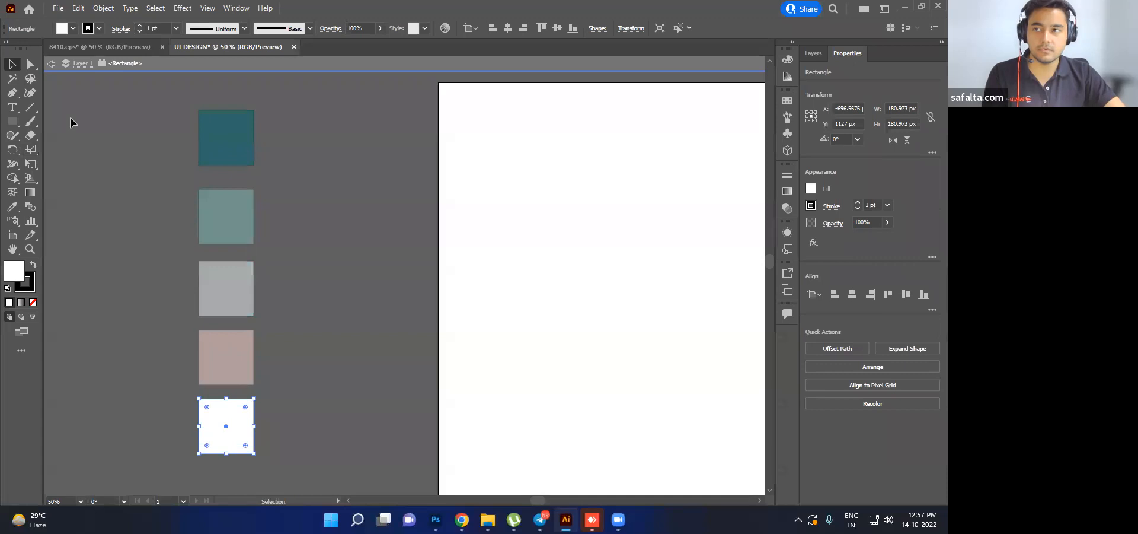
left_click(50, 65)
left_click(209, 422)
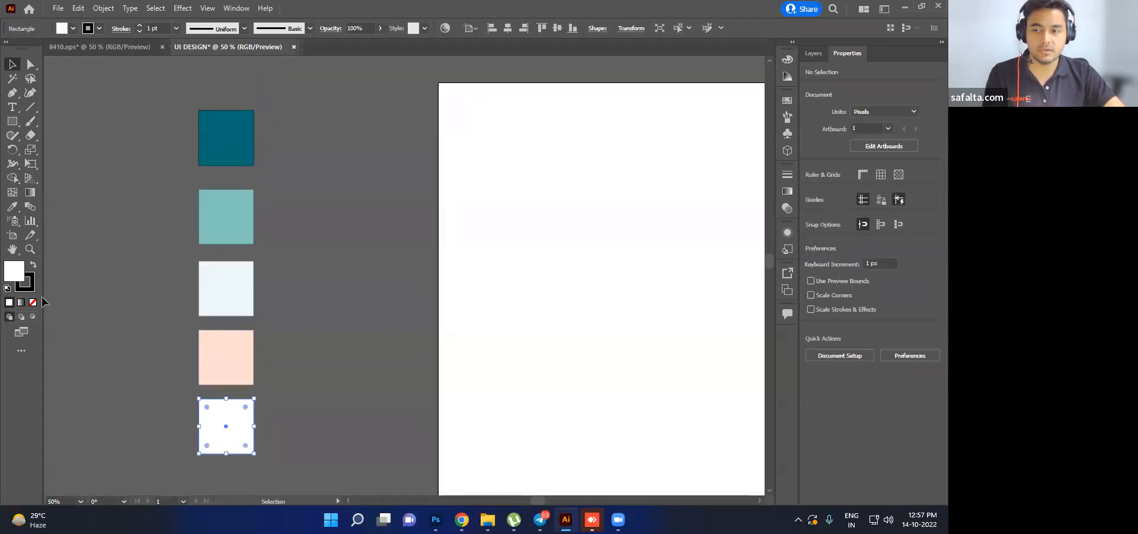
double_click(14, 271)
key("ctrl+v")
left_click(843, 131)
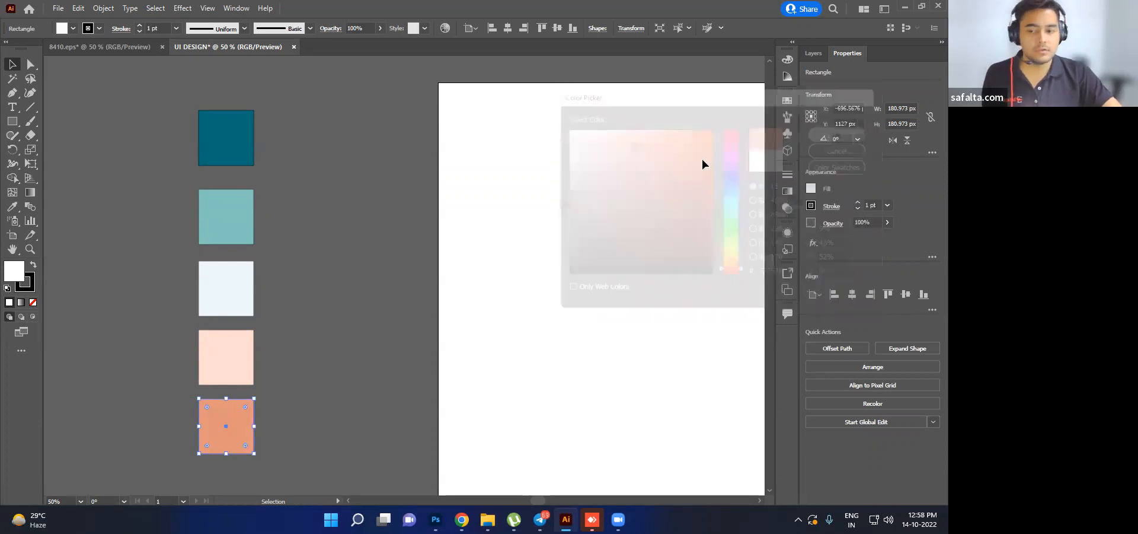
- Check the fill colour of the pale blue third swatch in the Color Picker
left_click(393, 215)
scroll(338, 218, "down", 2)
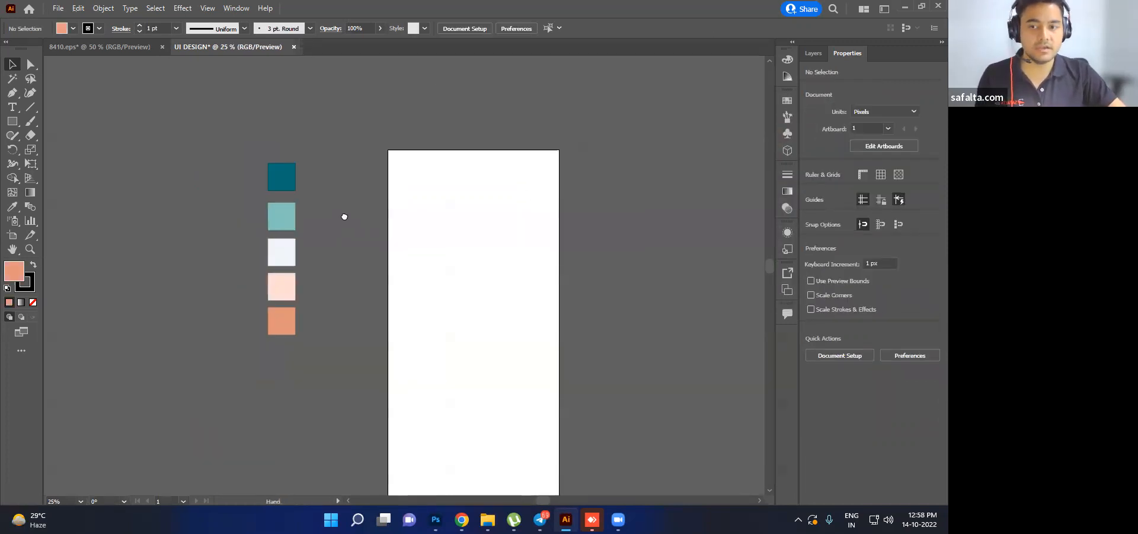
scroll(346, 216, "right", 1)
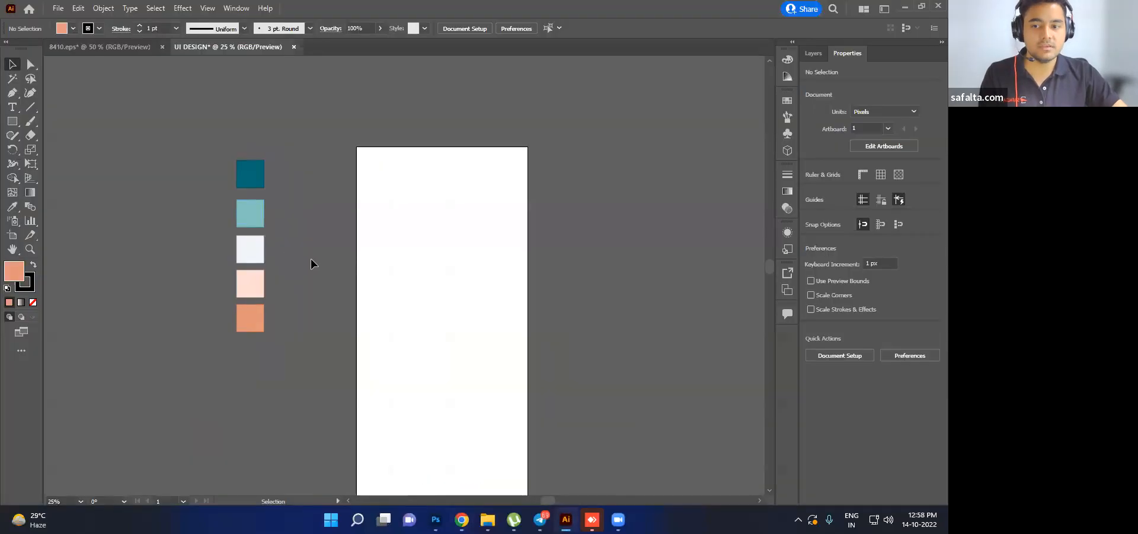
scroll(310, 258, "up", 2)
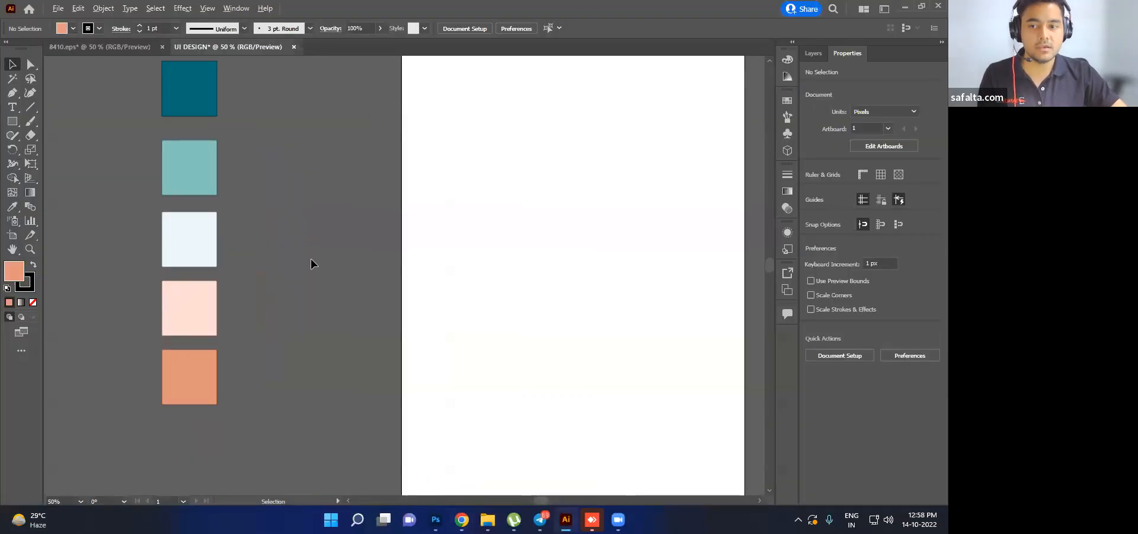
scroll(310, 258, "down", 2)
left_click_drag(282, 243, 251, 214)
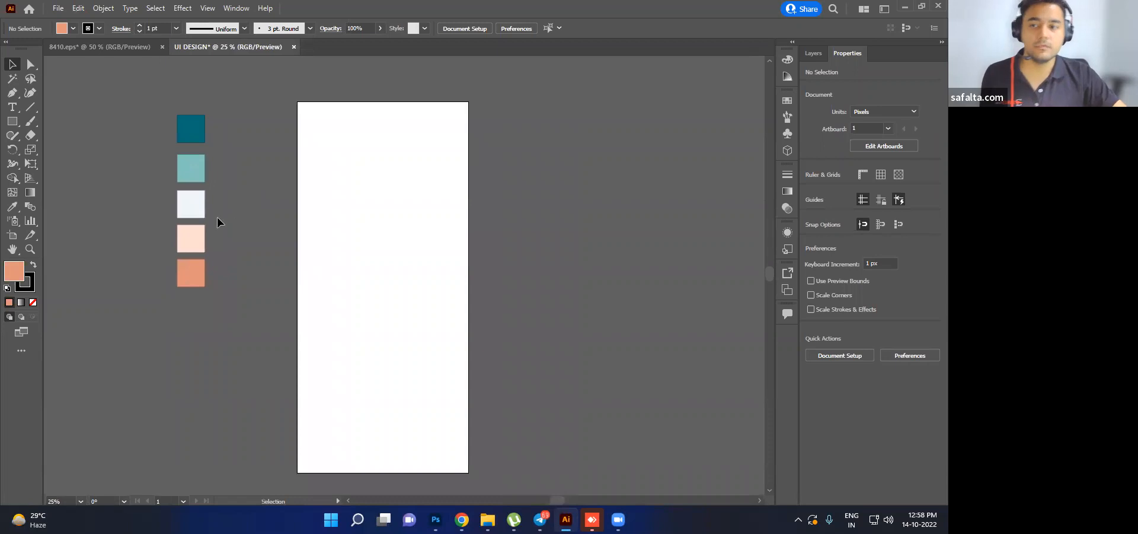
left_click(197, 211)
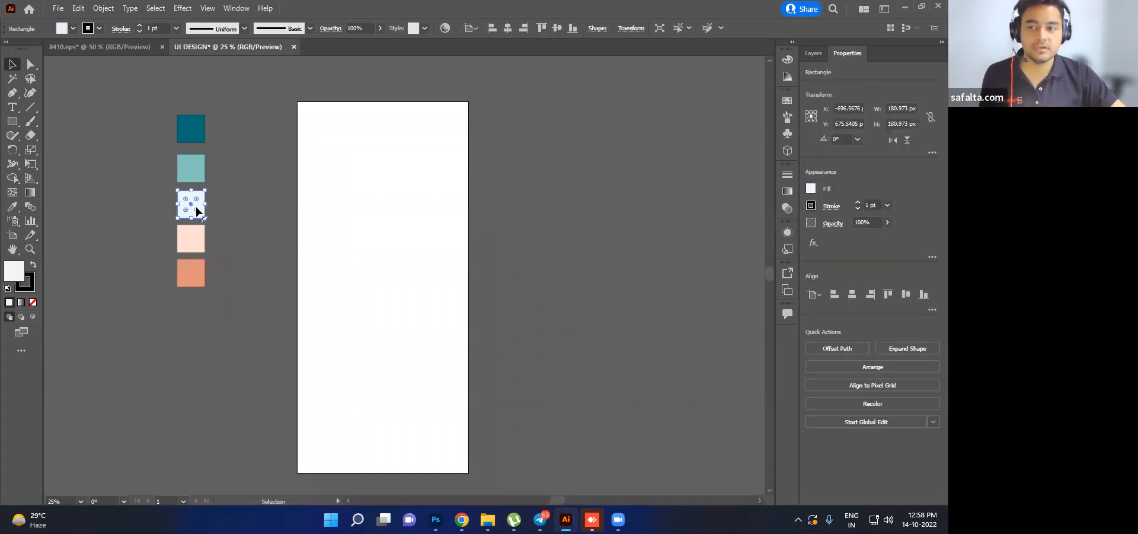
double_click(23, 268)
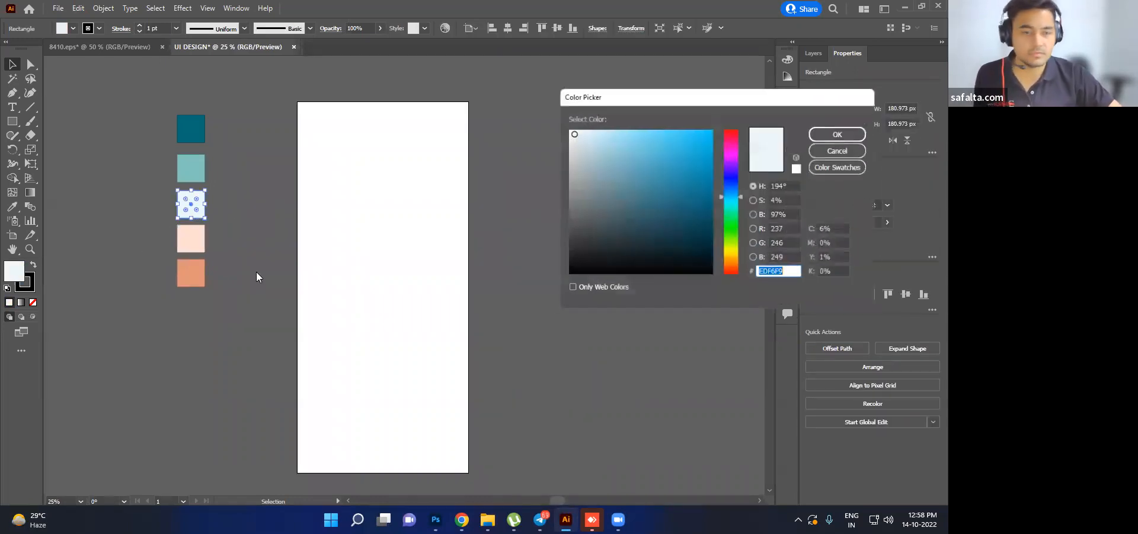
left_click(833, 137)
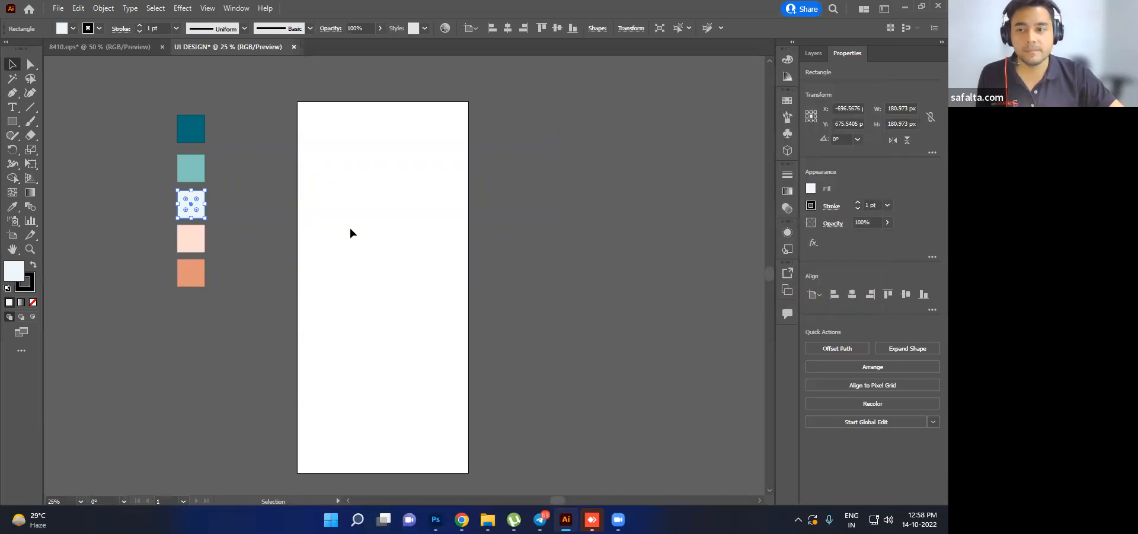
left_click(234, 211)
- Delete the peach swatch and move the orange swatch beside the pale blue one
scroll(225, 212, "up", 1)
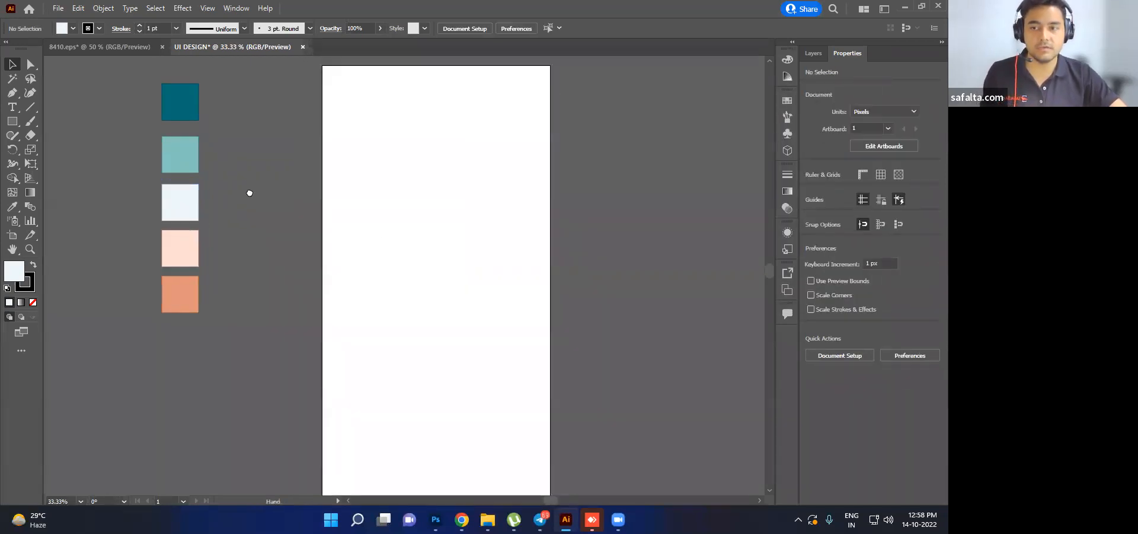
scroll(248, 207, "up", 1)
left_click_drag(186, 351, 265, 347)
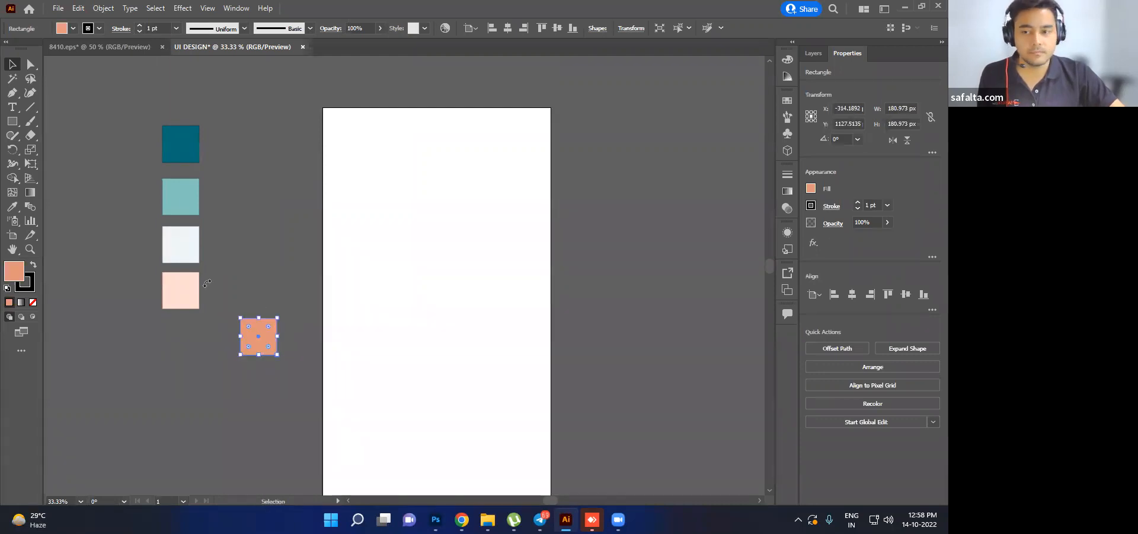
left_click(182, 302)
left_click(179, 345)
left_click(183, 296)
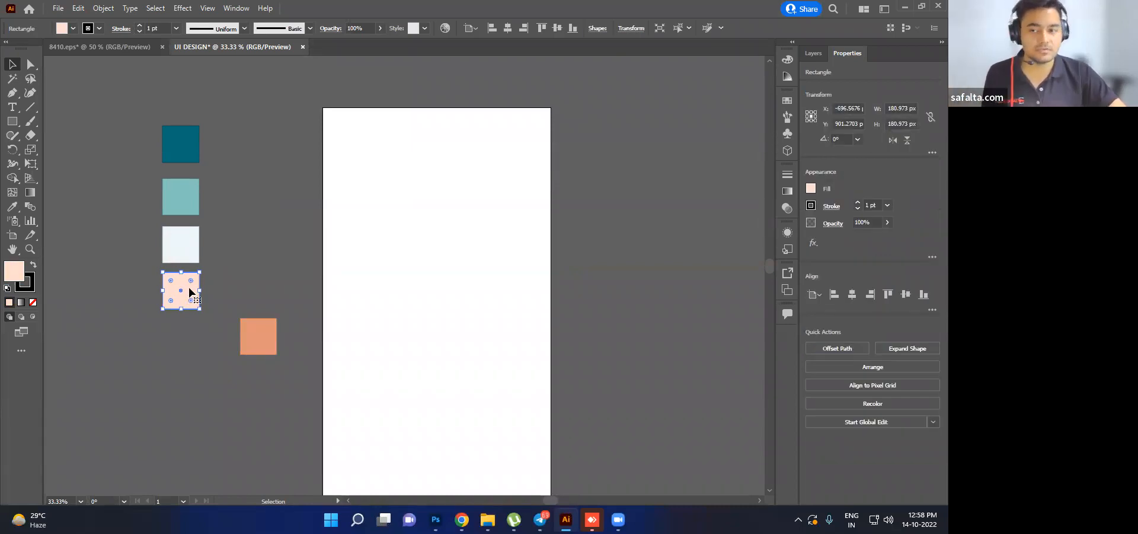
key("Delete")
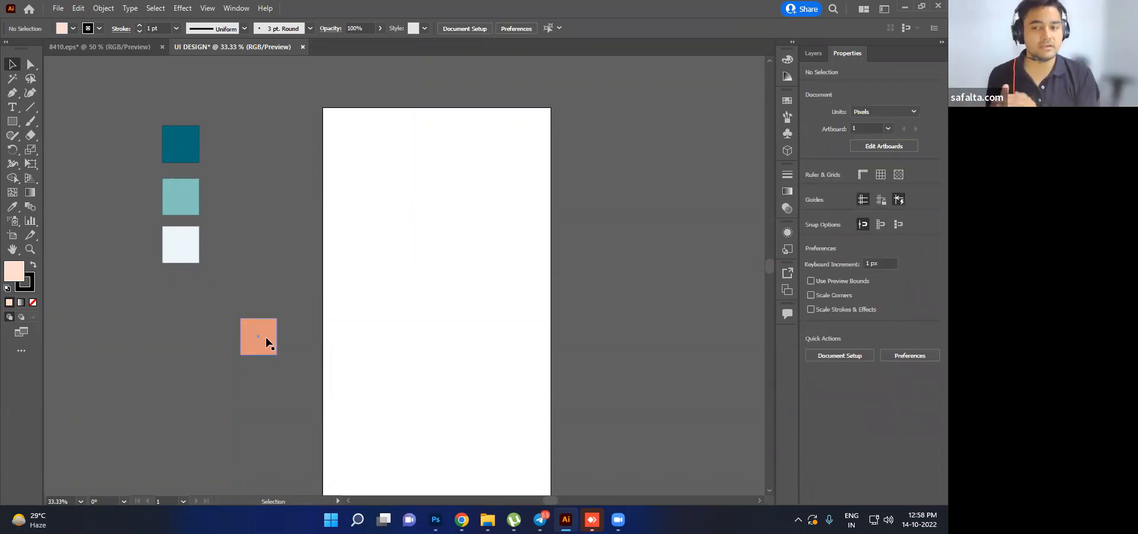
left_click_drag(266, 336, 260, 246)
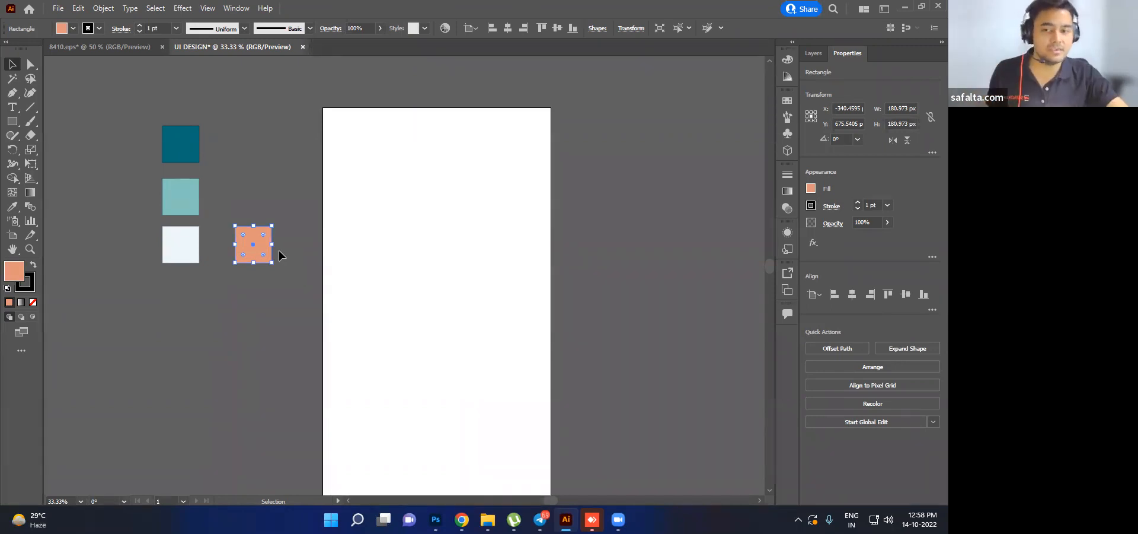
- Arrange the swatches in a two-by-two grid, with light and dark teal above pale blue and orange
mouse_move(186, 249)
left_mouse_down()
mouse_move(193, 302)
mouse_move(189, 261)
left_mouse_up()
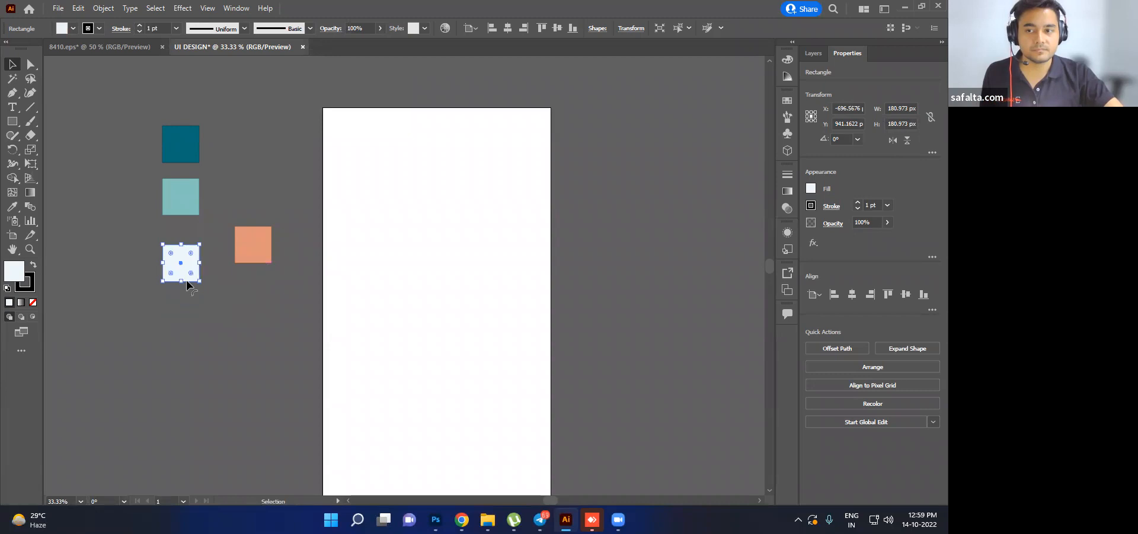
left_click(187, 204)
left_click_drag(185, 146, 256, 170)
left_click(259, 253)
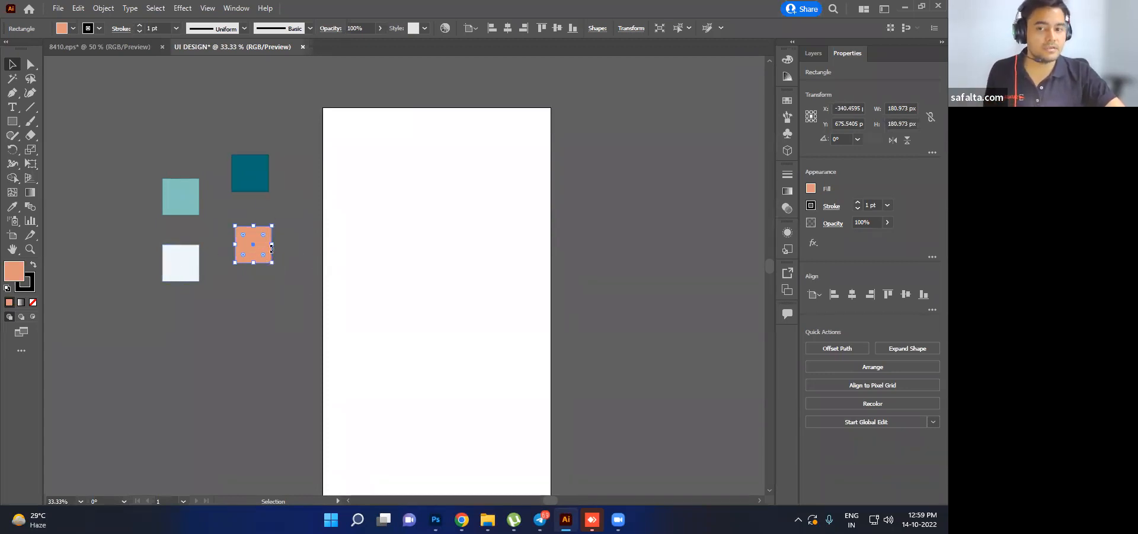
left_click_drag(263, 249, 249, 269)
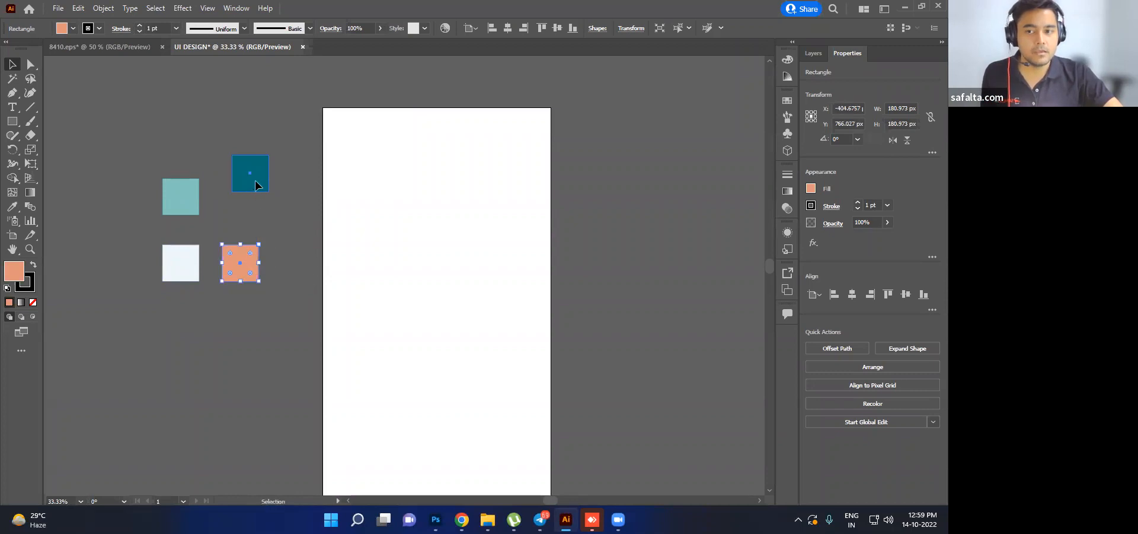
left_click(259, 175)
left_click_drag(259, 173, 250, 197)
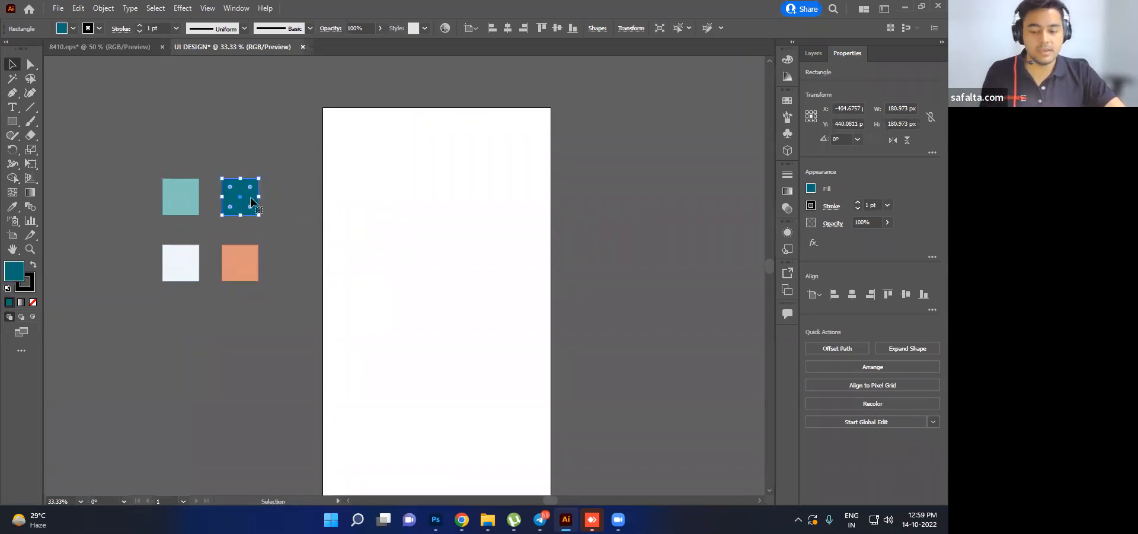
- Switch to the browser and search Google for "ui wireframe" in a new tab
key("alt+Tab")
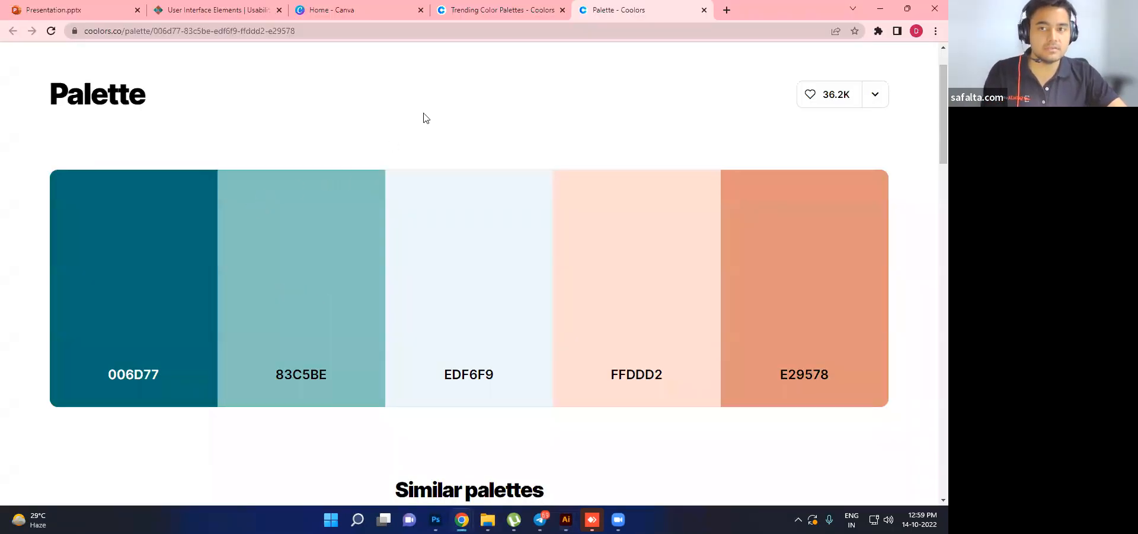
left_click(724, 9)
left_click(710, 26)
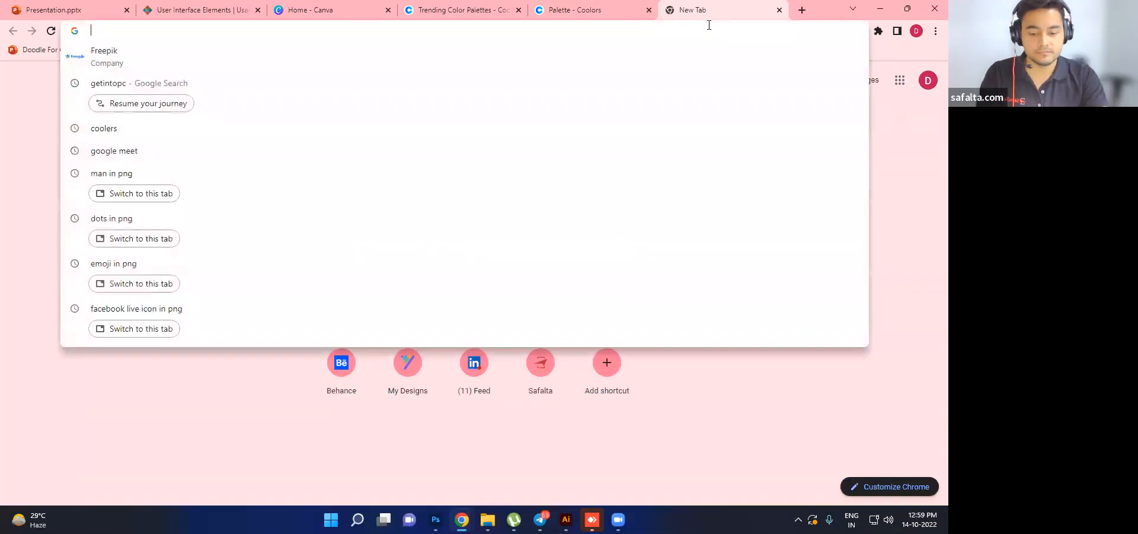
type("ui wirefrsme")
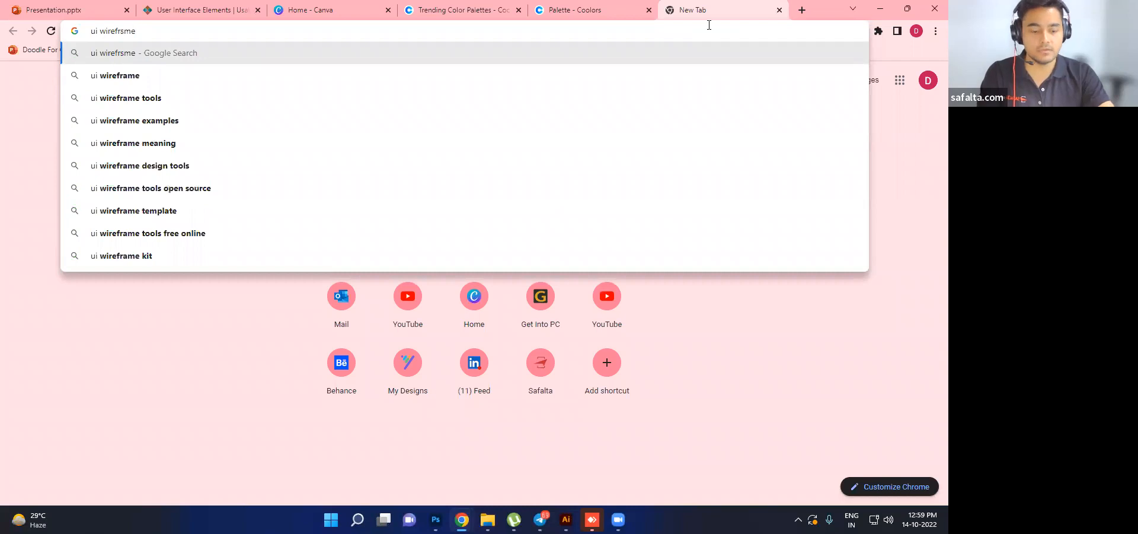
key("Down")
key("Return")
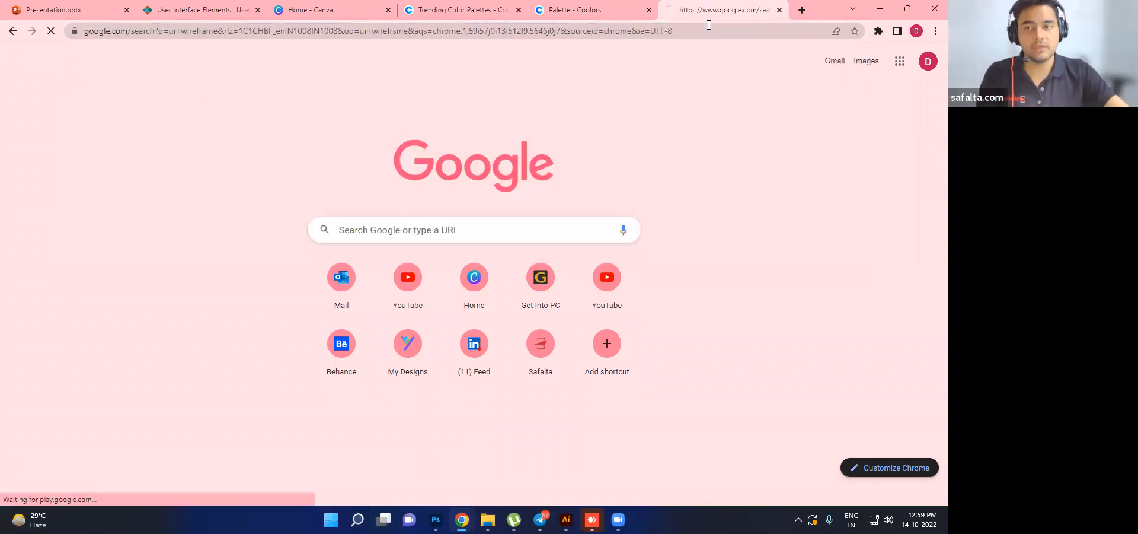
- Find the CareerFoundry phone wireframe picture in the image results and copy the image
left_click(182, 106)
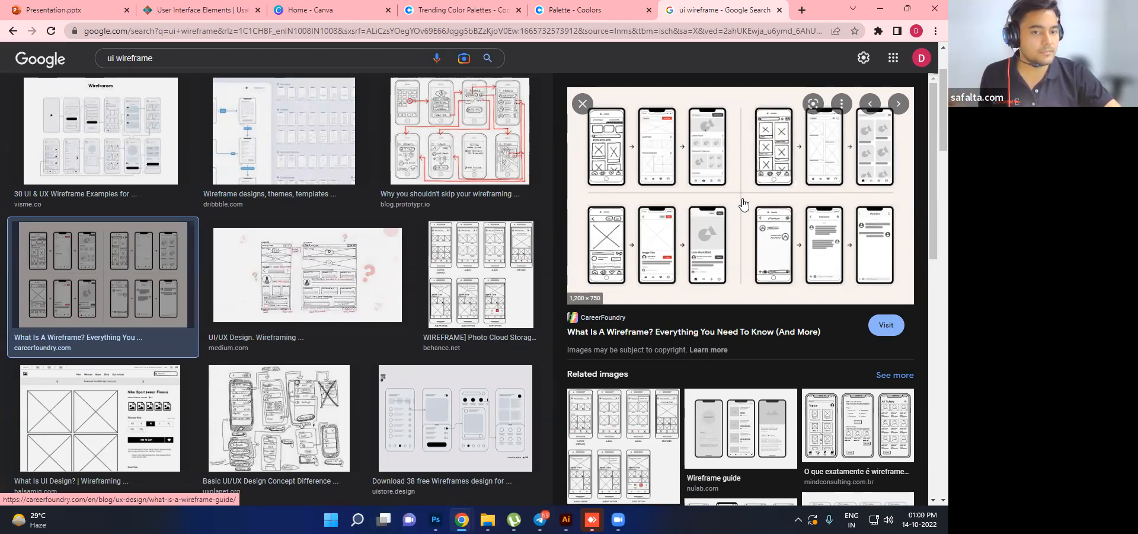
right_click(678, 221)
left_click(683, 189)
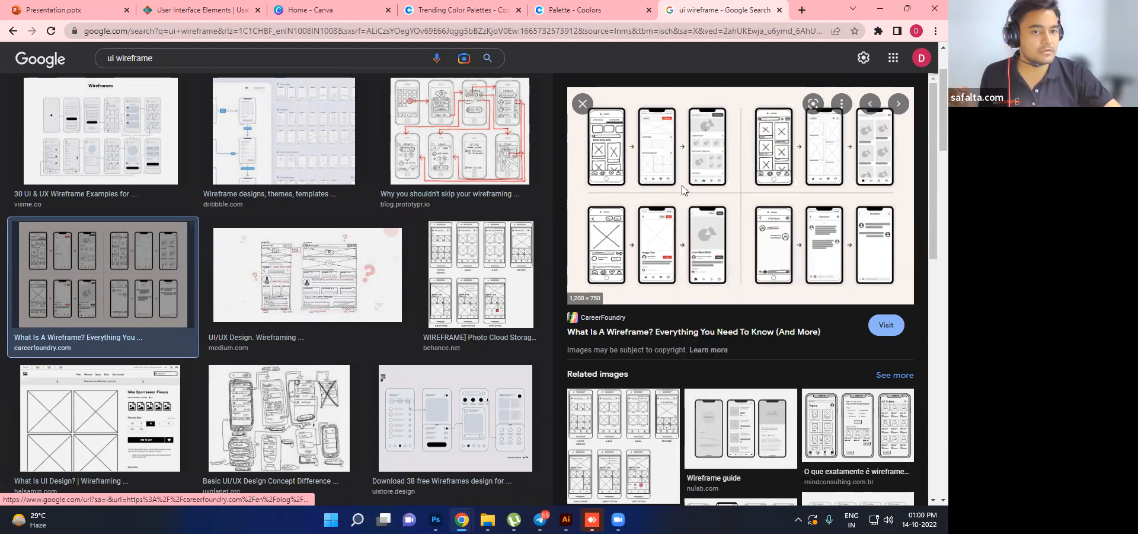
right_click(682, 186)
left_click(721, 329)
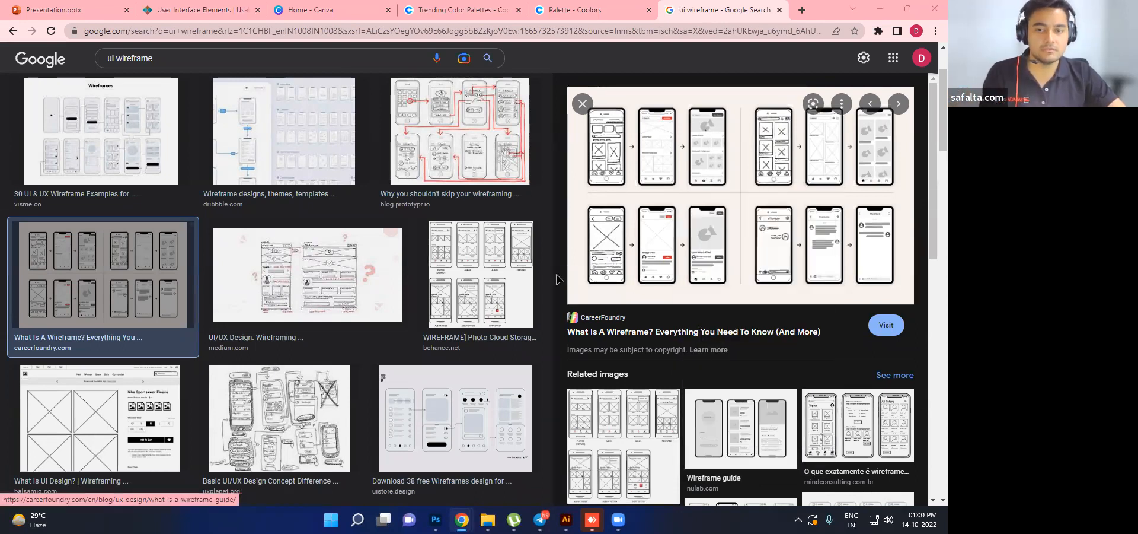
- Paste the wireframe image into the Illustrator document, enlarge it to about 2646 × 1654 px and place it beside the artboard
key("alt+Tab")
key("ctrl+v")
left_click_drag(527, 245, 739, 169)
left_click_drag(600, 228, 692, 209)
left_click_drag(590, 255, 297, 443)
left_click_drag(464, 337, 694, 337)
left_click_drag(553, 314, 566, 314)
key("ctrl+minus")
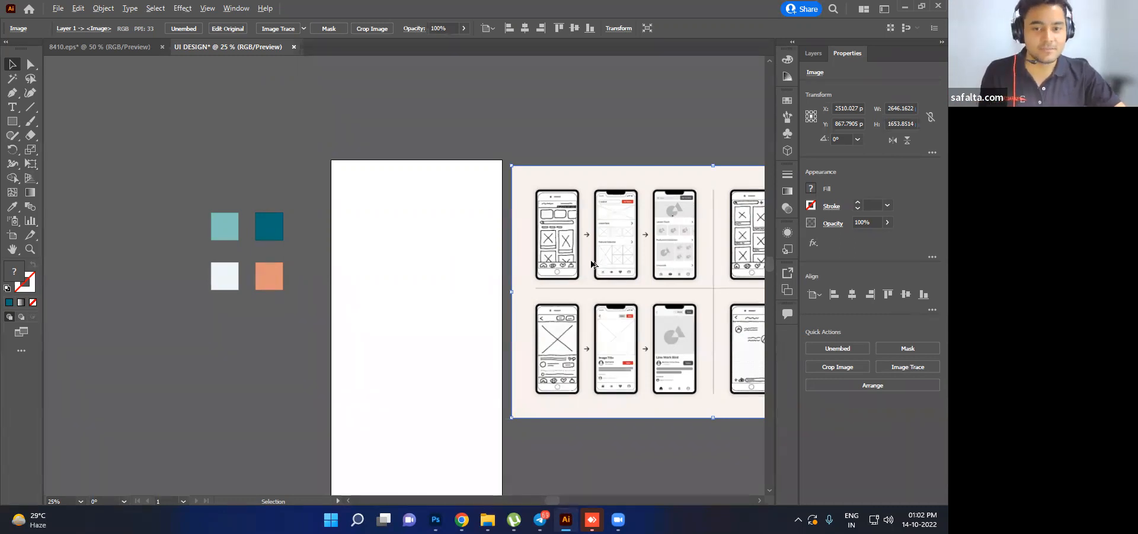
- Examine the hand-drawn phone wireframe layout in the reference image and compare it with the empty artboard
scroll(552, 232, "up", 1)
scroll(552, 232, "up", 1)
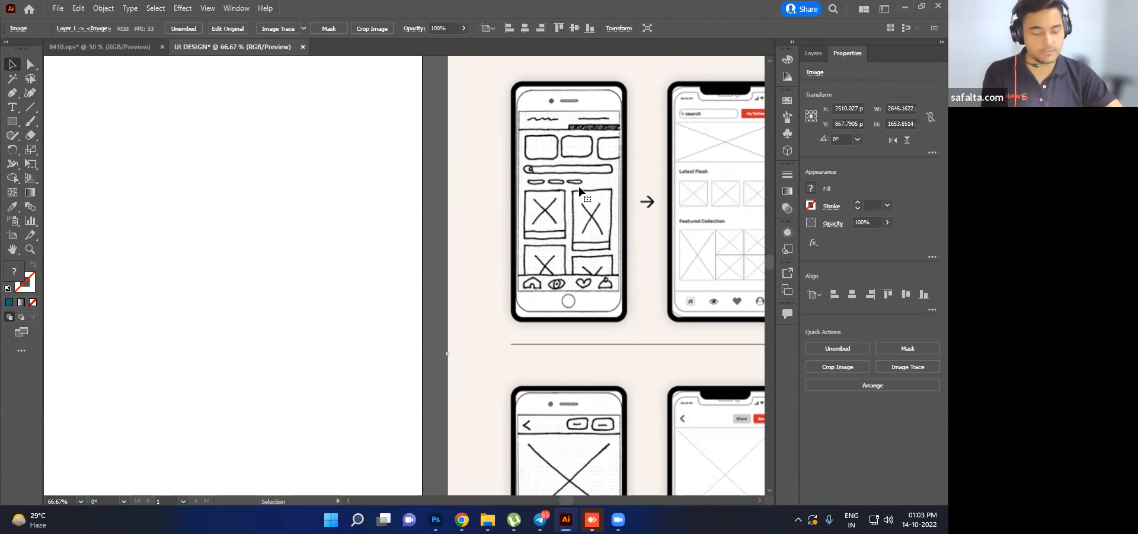
key("ctrl+minus")
key("ctrl+minus")
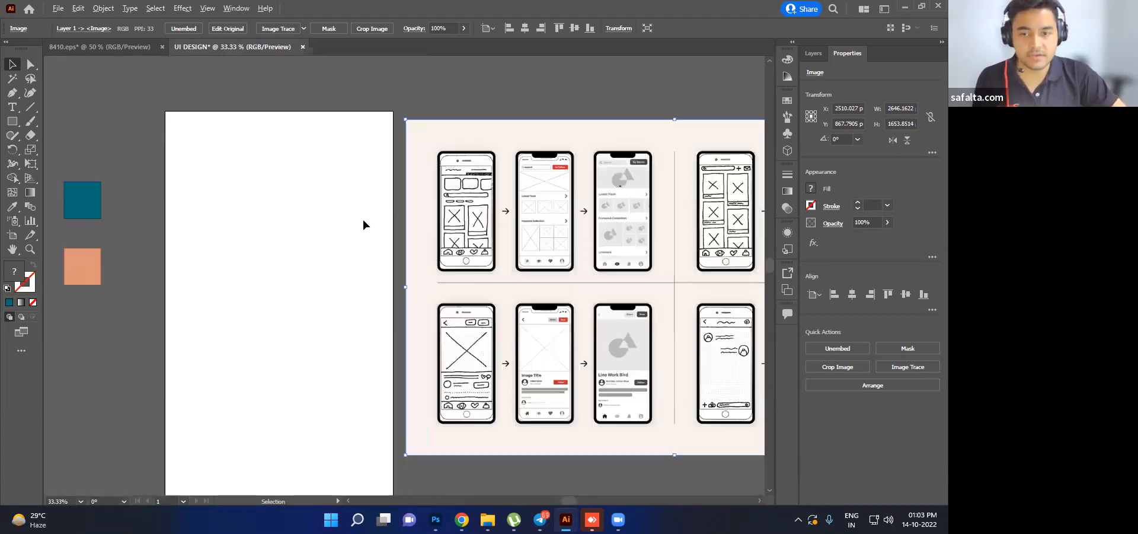
left_click_drag(362, 217, 443, 220)
scroll(429, 225, "down", 2)
scroll(437, 204, "down", 1)
scroll(421, 216, "up", 1)
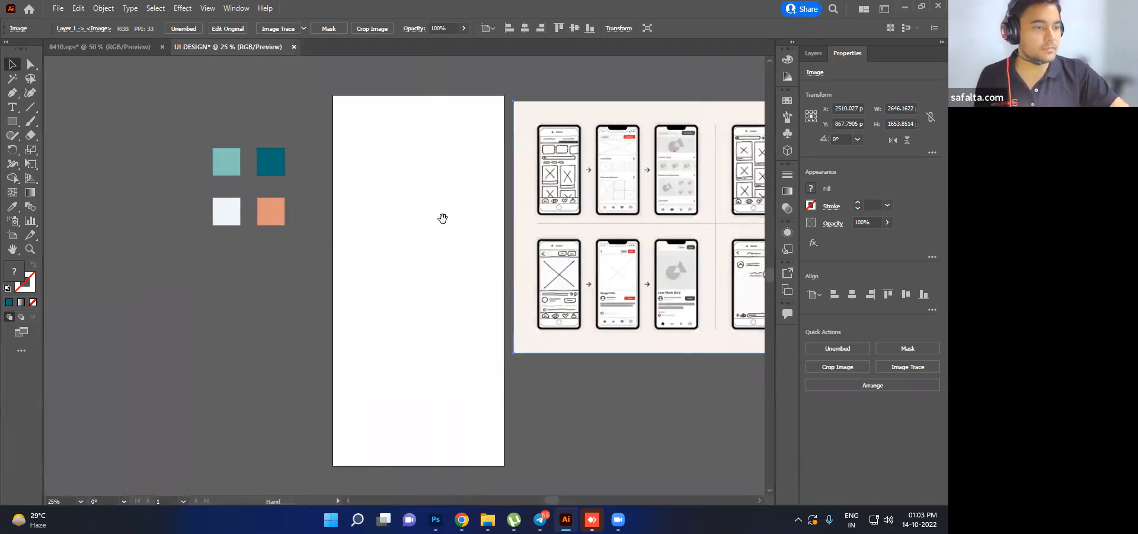
- Add a text object in the upper part of the empty artboard and select its placeholder text for replacement
left_click(276, 212)
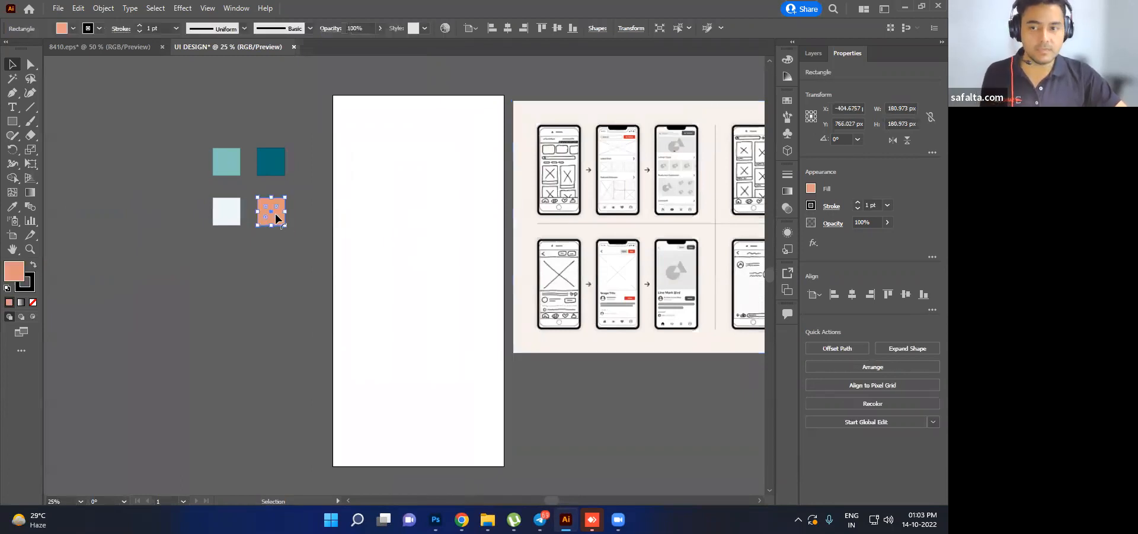
left_click(11, 106)
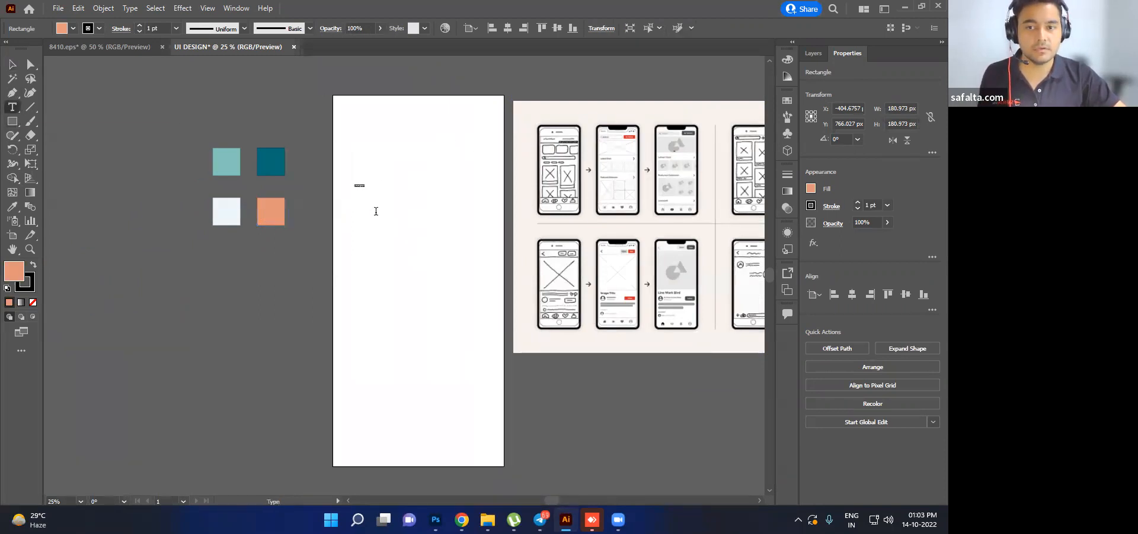
left_click(12, 64)
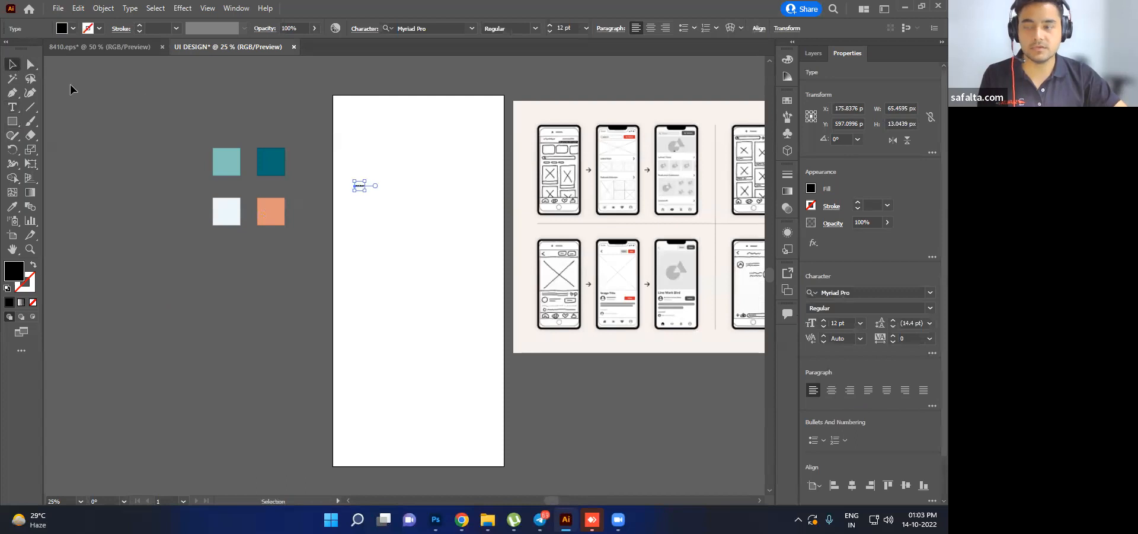
scroll(250, 115, "up", 6)
scroll(515, 191, "down", 4)
left_click_drag(641, 321, 409, 283)
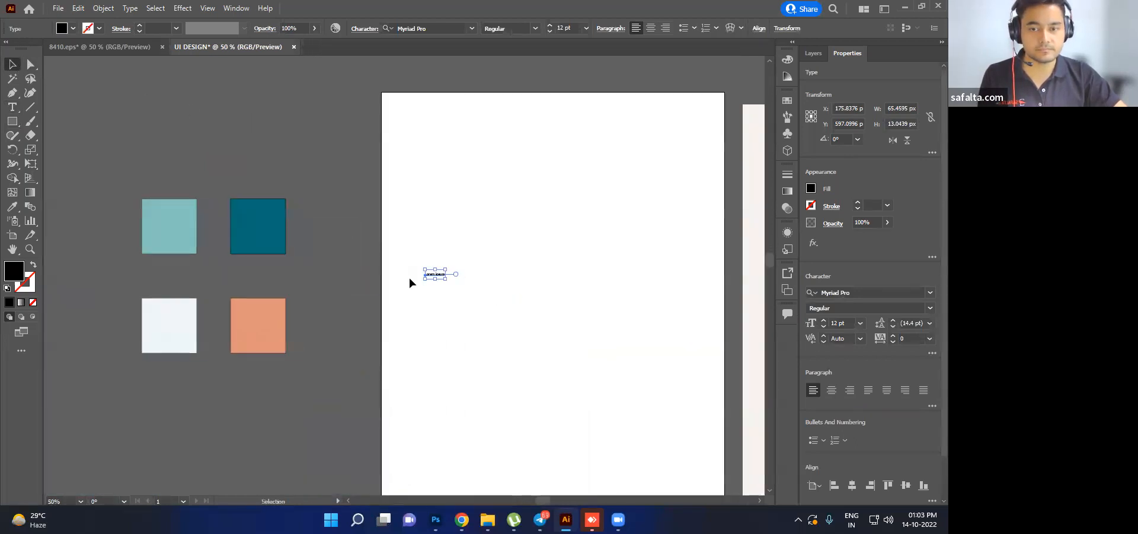
scroll(463, 273, "up", 8)
double_click(560, 240)
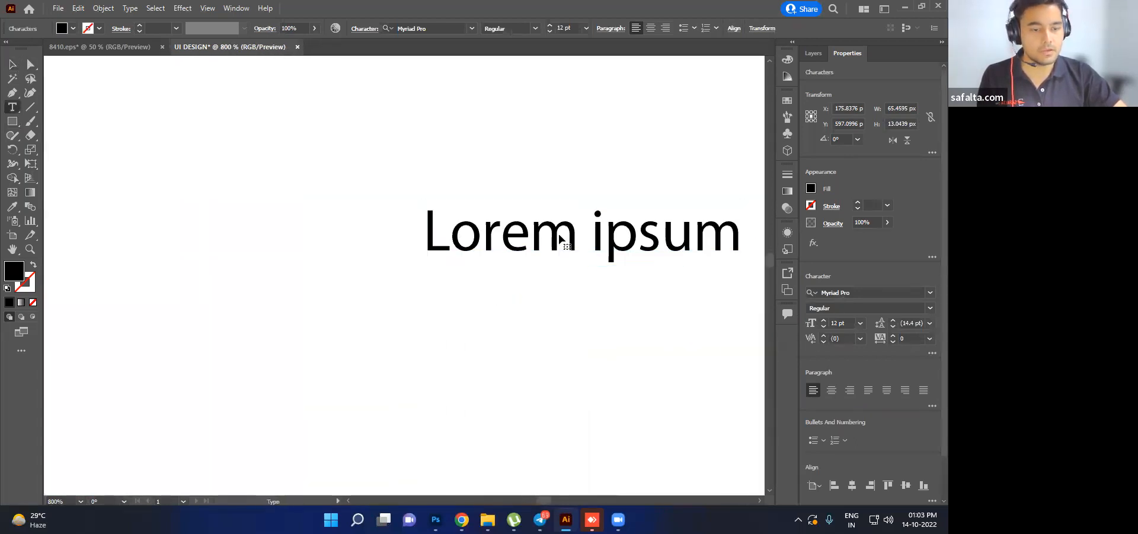
double_click(560, 240)
triple_click(560, 232)
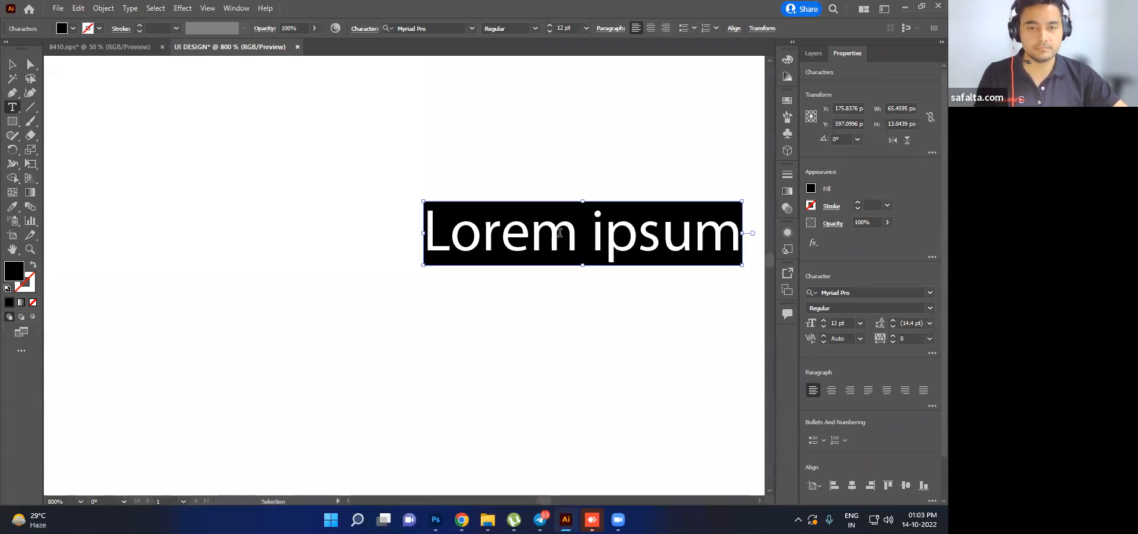
type("P")
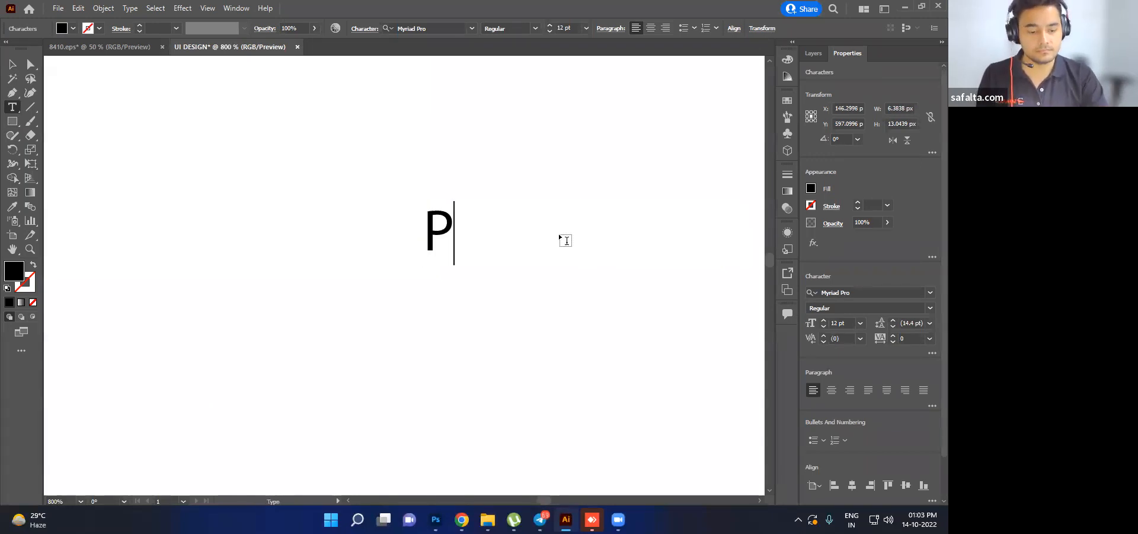
key("BackSpace")
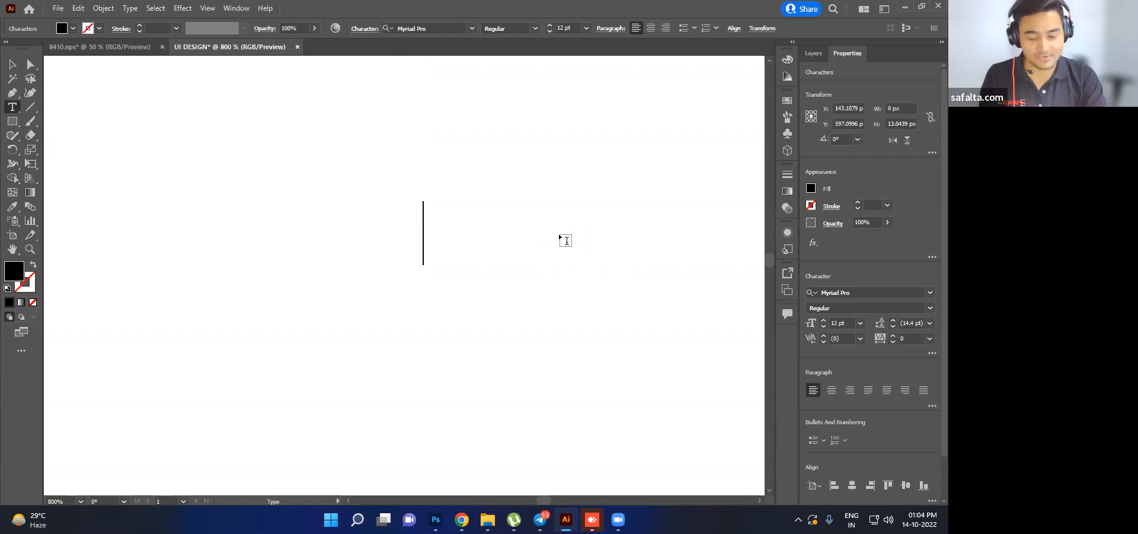
type("Heal")
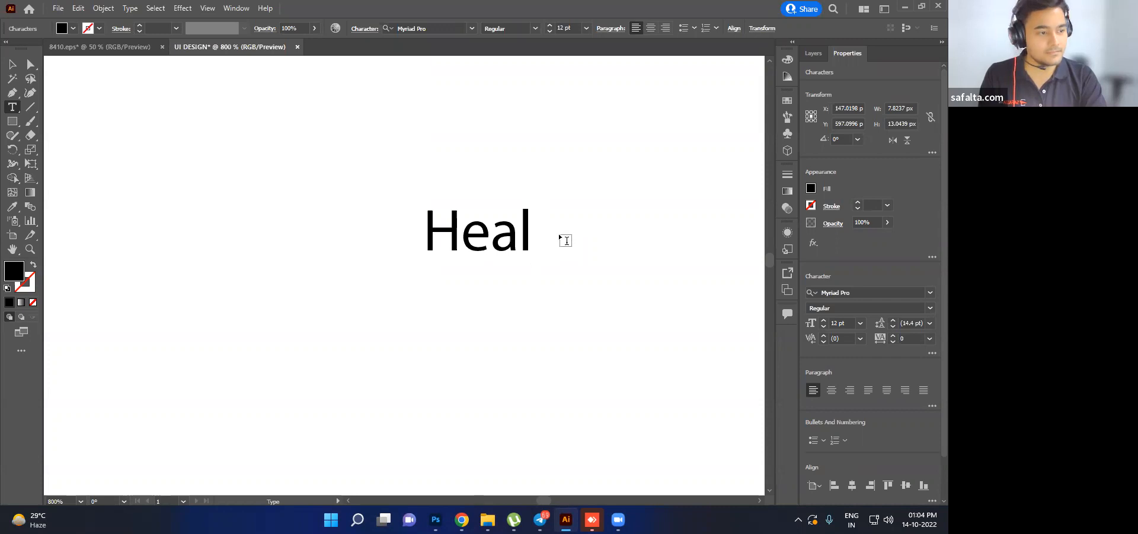
key("BackSpace")
key("BackSpace")
key("BackSpace")
key("BackSpace")
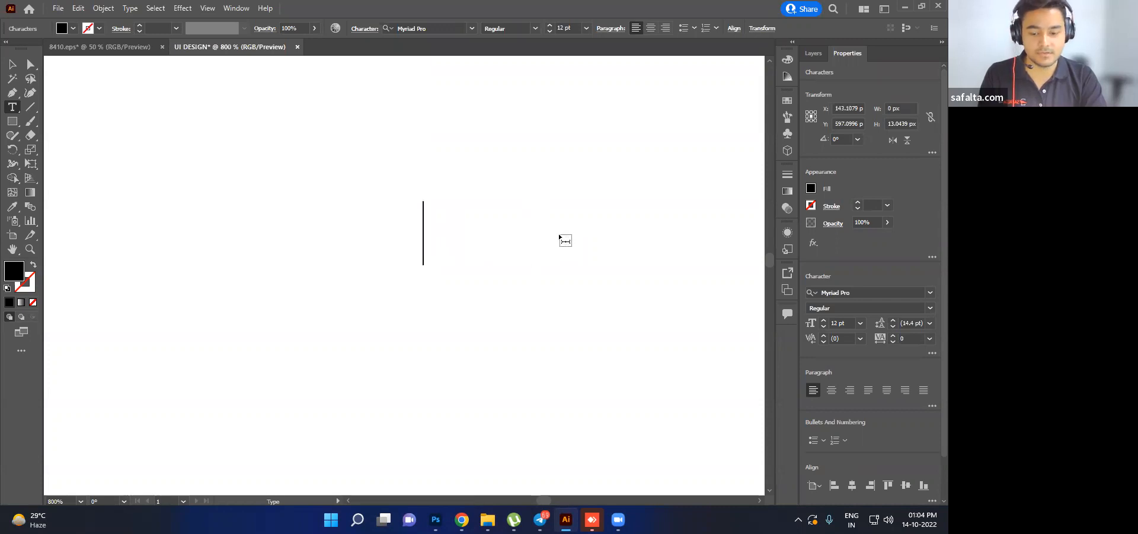
- Enter "Starcare" as the app name in the text object and move the text a little to the left
type("Stac")
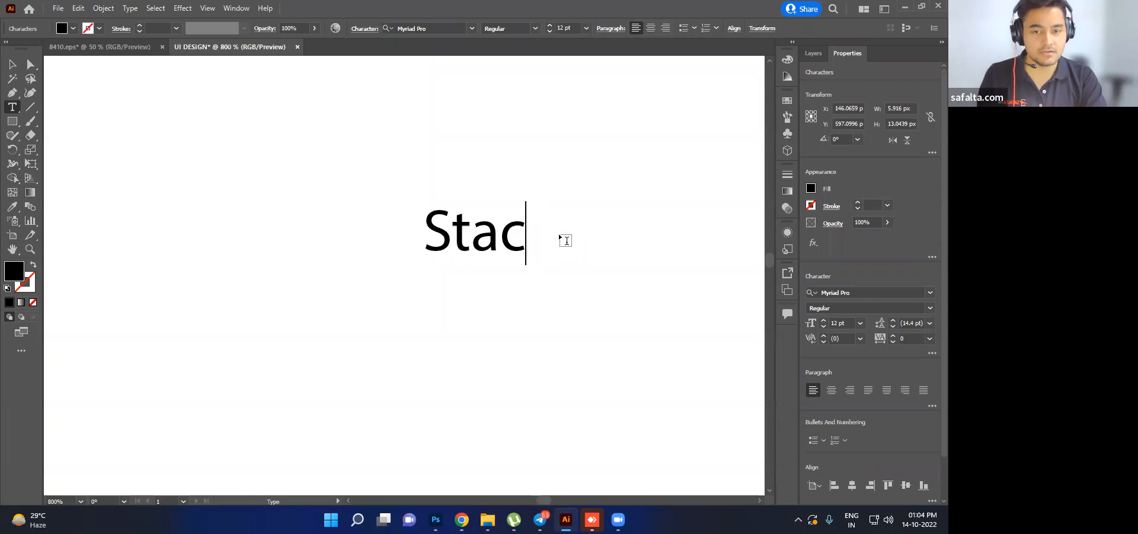
key("BackSpace")
key("BackSpace")
type("ar")
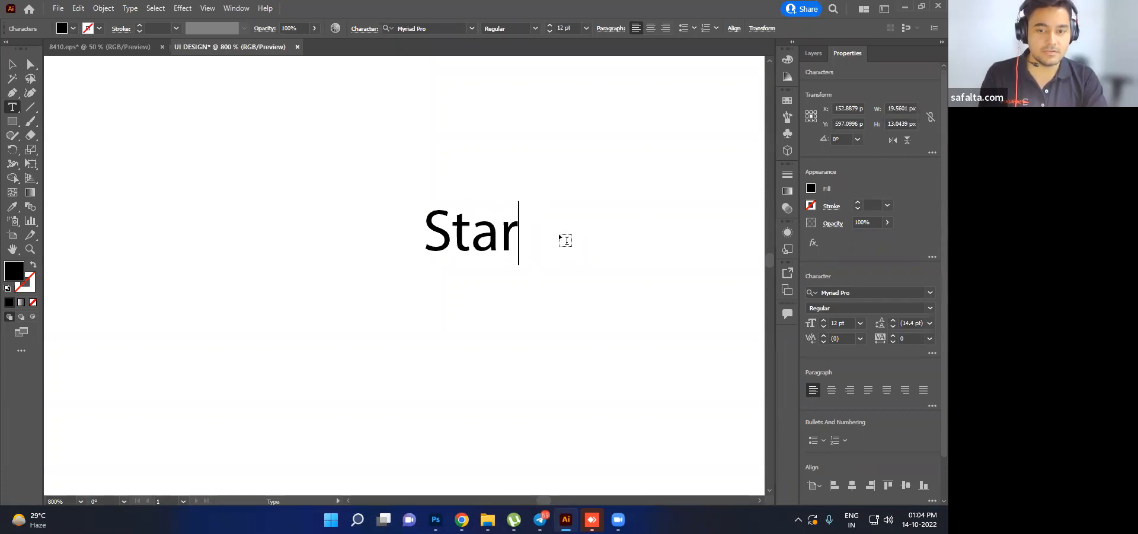
type(" C")
key("BackSpace")
key("BackSpace")
type("ca")
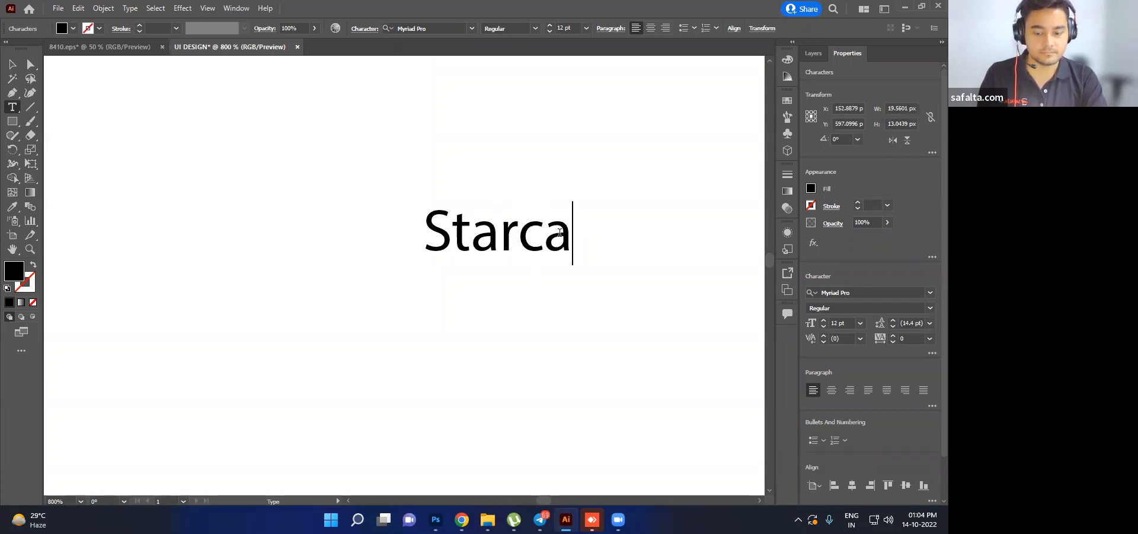
type("re")
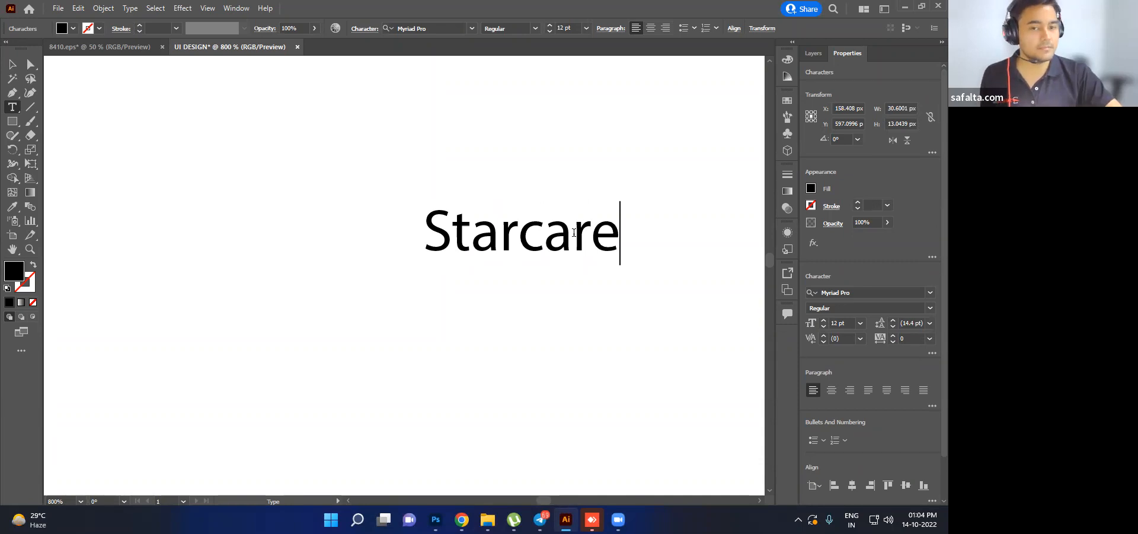
key("Escape")
left_click_drag(538, 237, 392, 244)
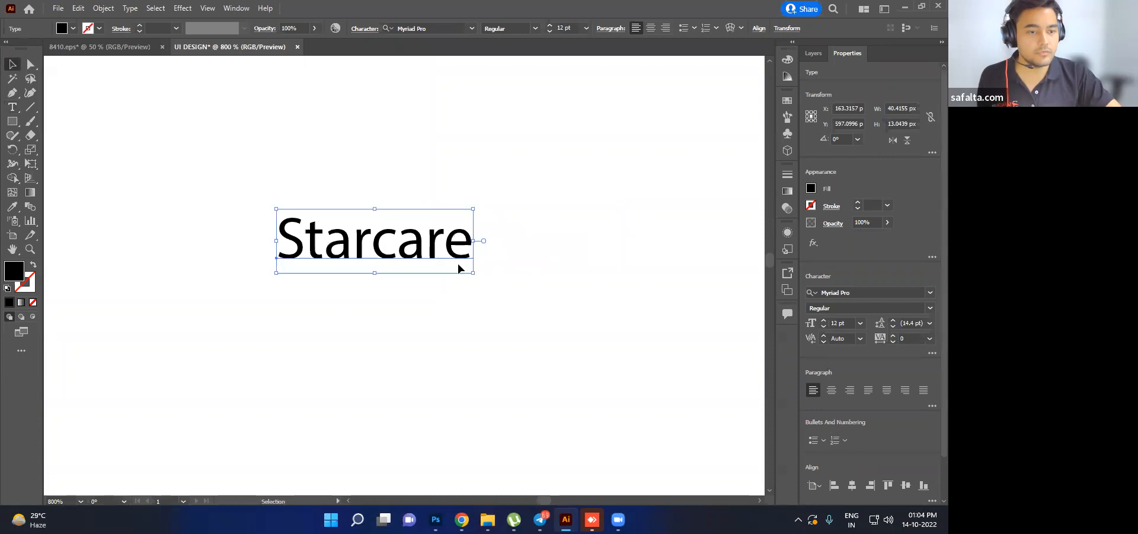
- Set the Starcare text in Roboto Condensed Bold and shift it slightly down and to the left
left_click(929, 293)
left_click(929, 292)
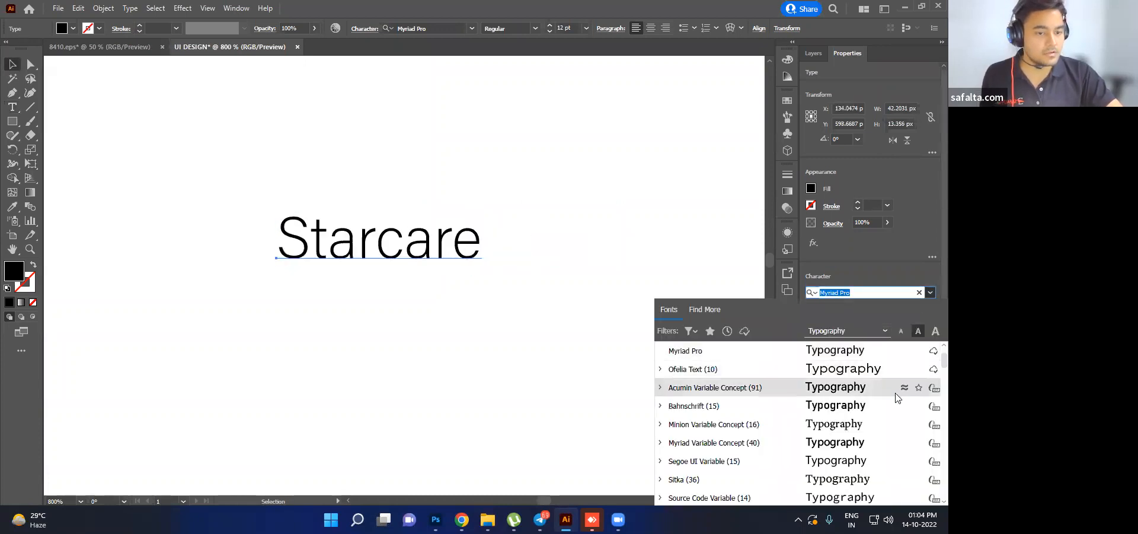
scroll(890, 409, "down", 1)
scroll(880, 425, "down", 8)
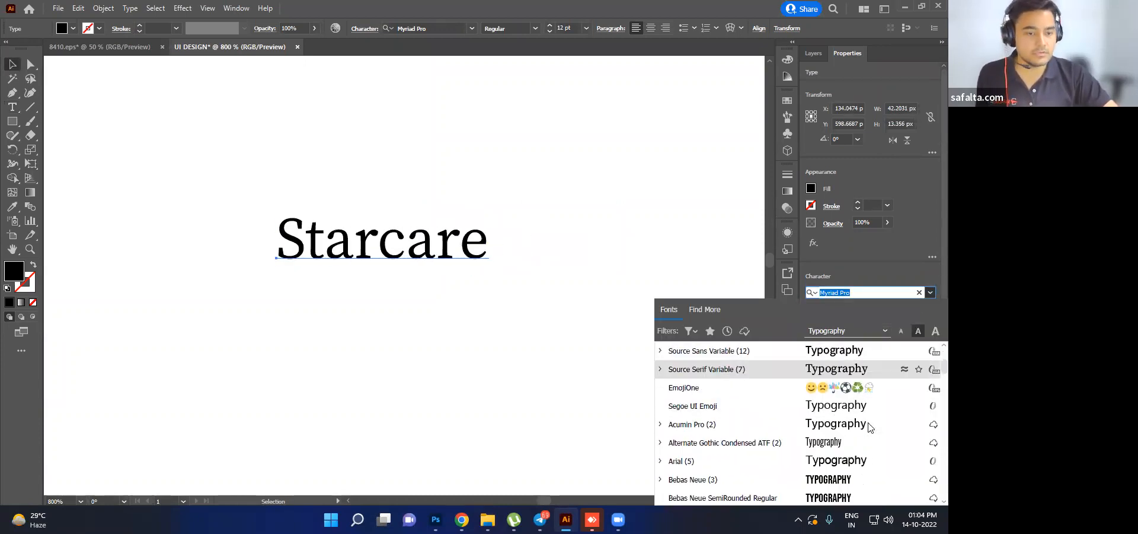
scroll(869, 427, "down", 15)
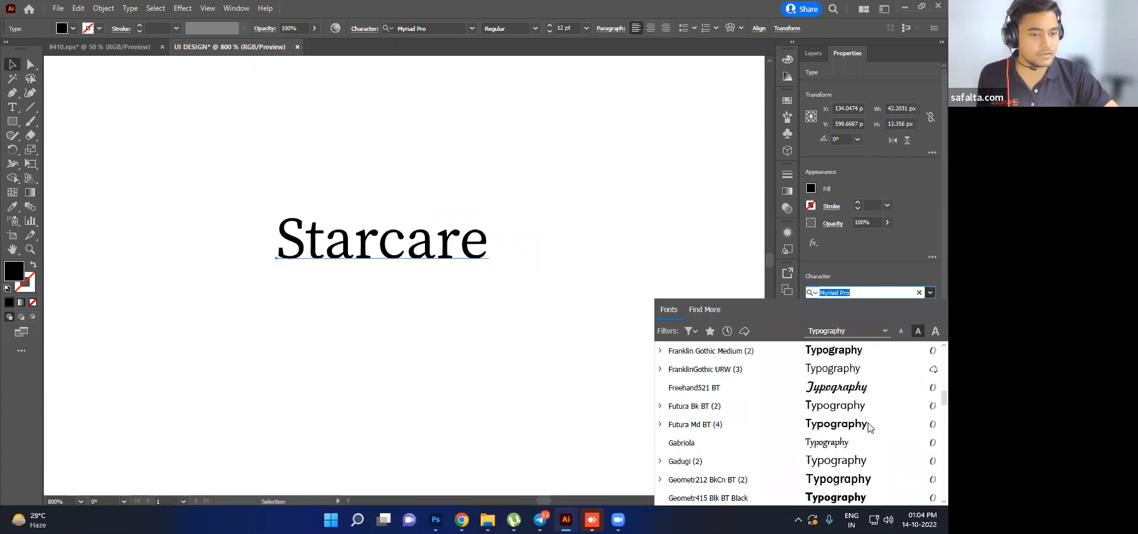
scroll(869, 428, "down", 5)
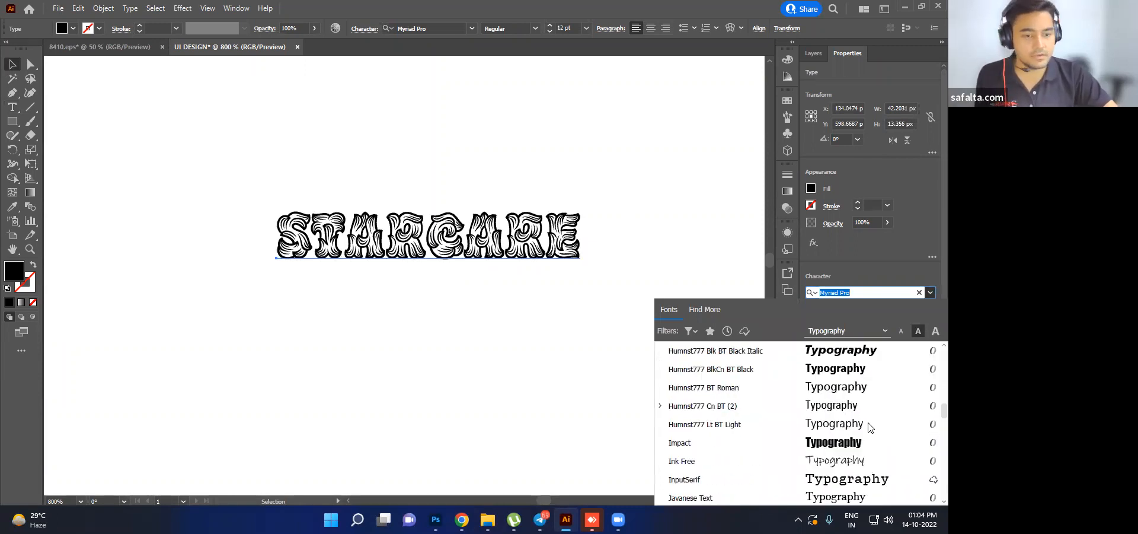
scroll(859, 452, "down", 15)
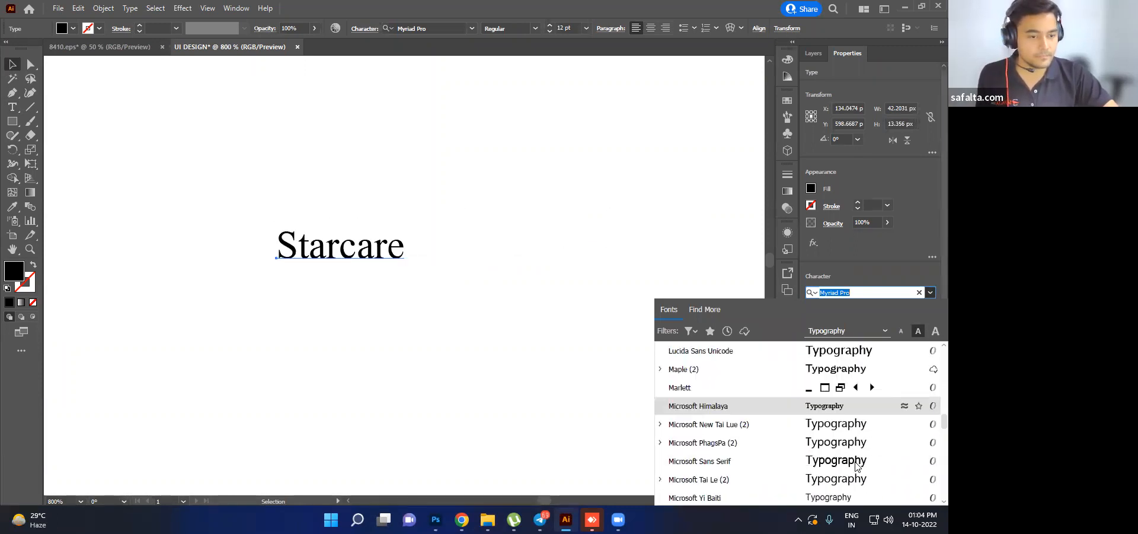
scroll(855, 466, "down", 15)
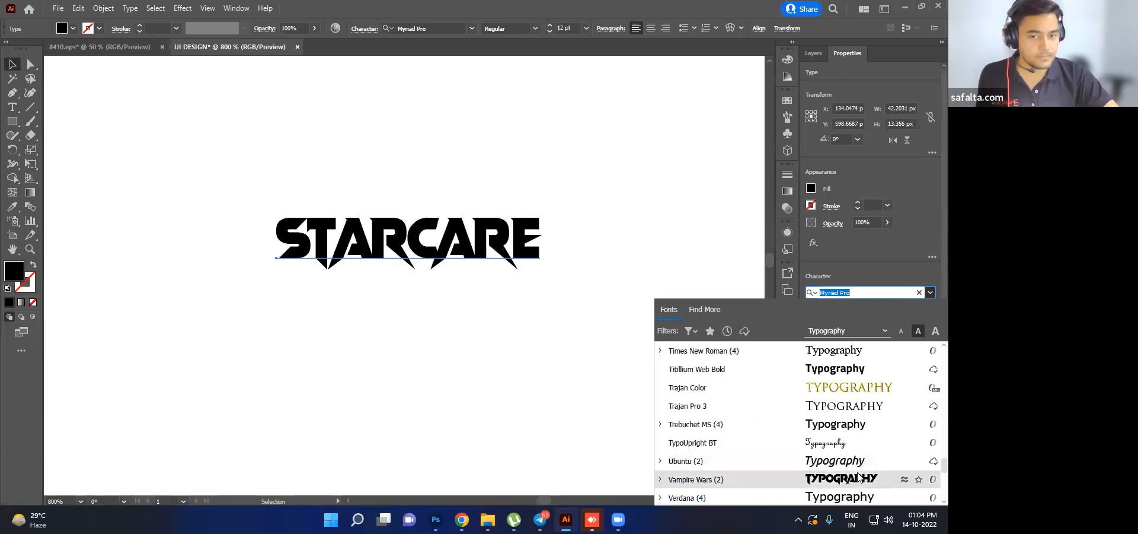
scroll(857, 469, "down", 5)
scroll(859, 423, "down", 9)
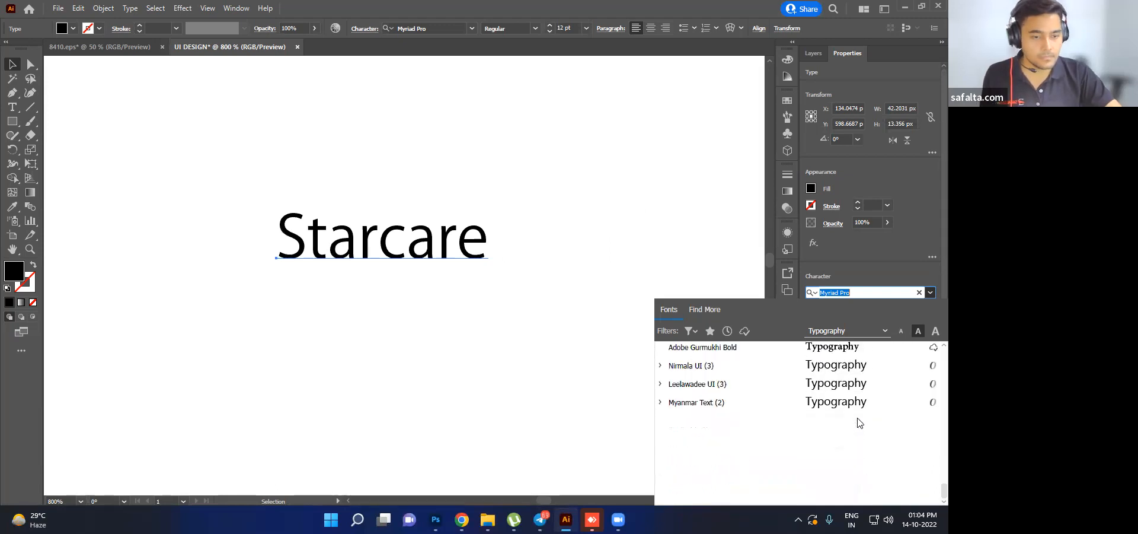
left_click_drag(945, 488, 927, 417)
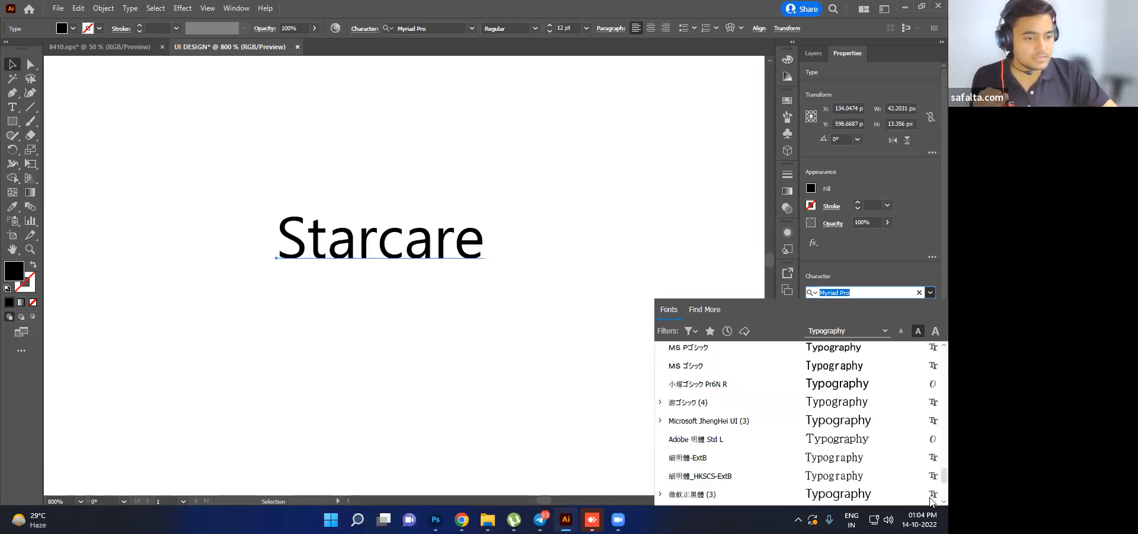
left_click_drag(945, 476, 943, 354)
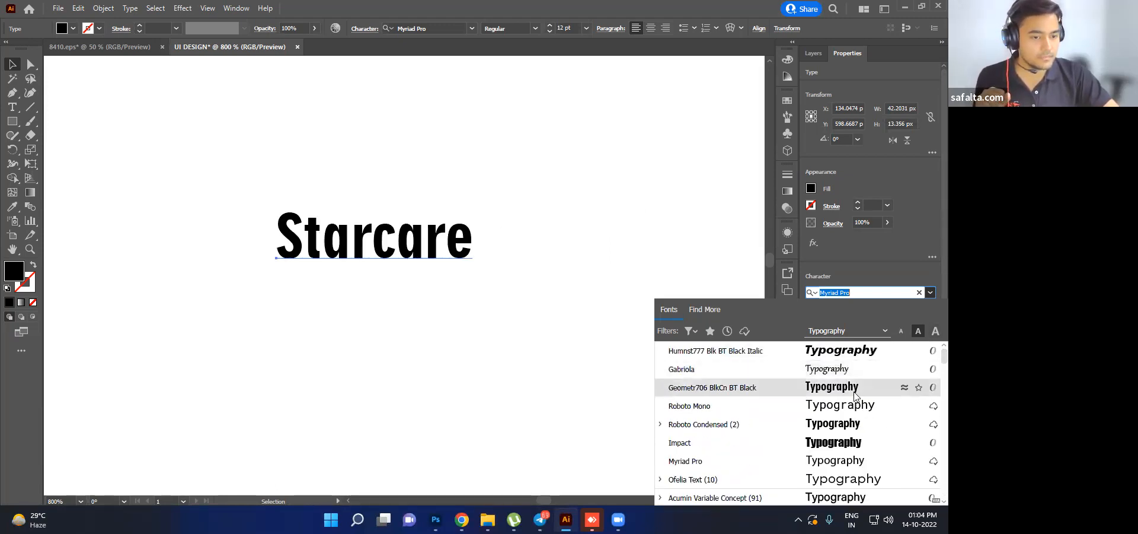
left_click(854, 422)
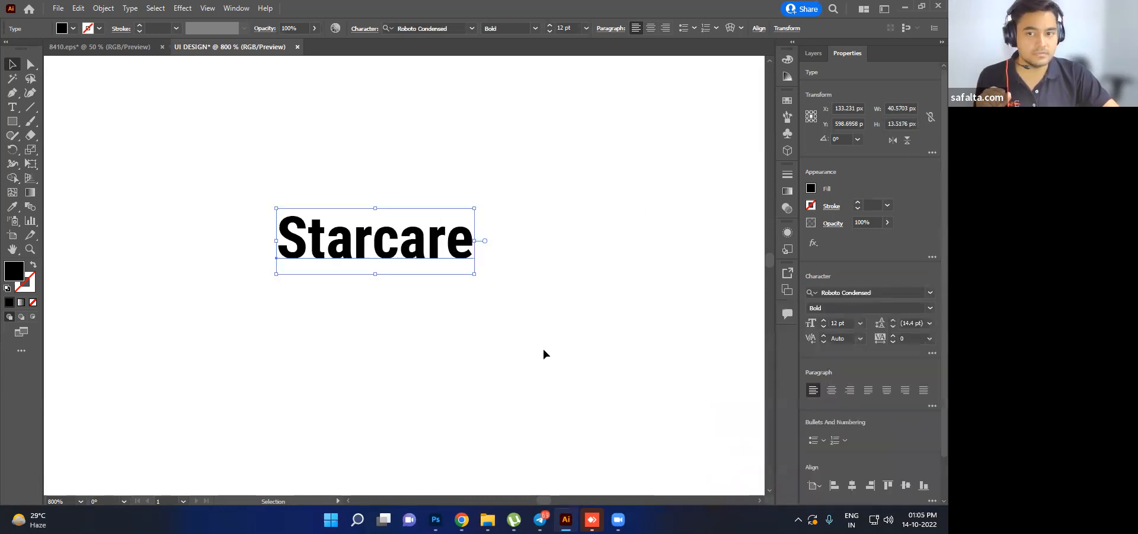
left_click_drag(413, 253, 383, 289)
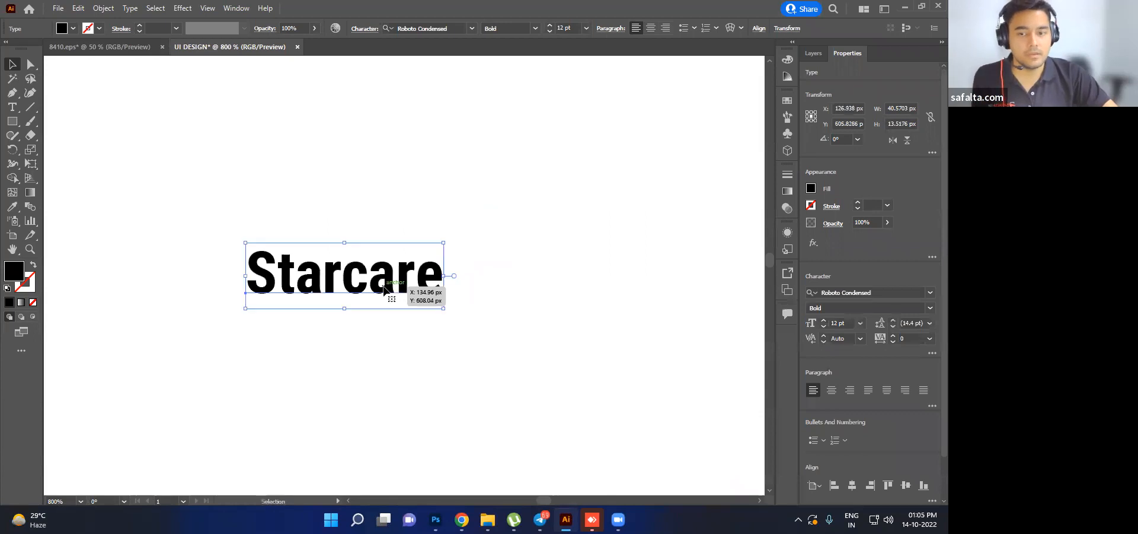
- Try the app name in capitals by replacing the letters after the S so it reads "STARCARE"
double_click(393, 281)
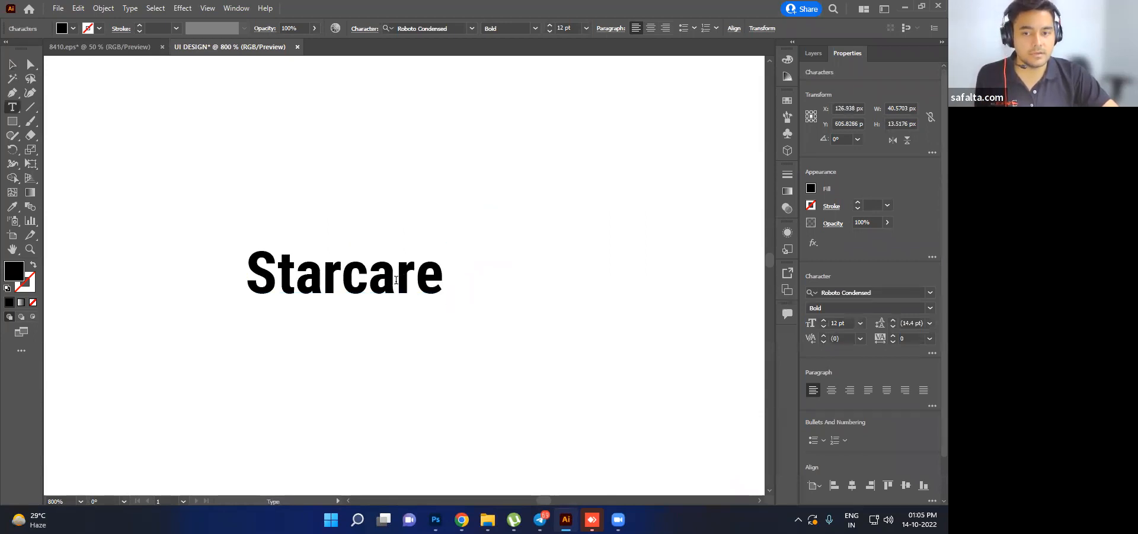
left_click_drag(291, 284, 556, 300)
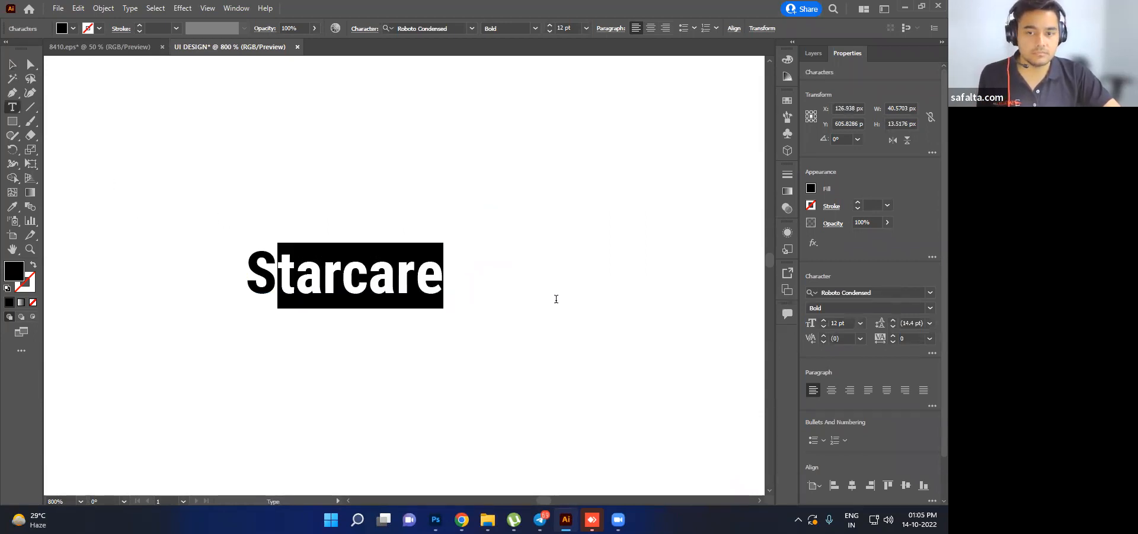
type("AR")
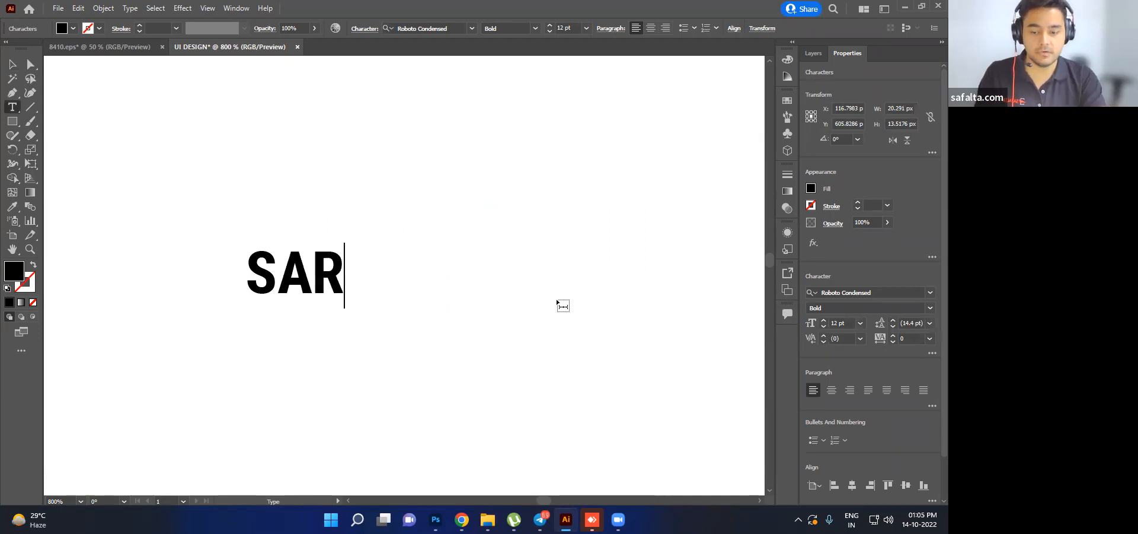
key("BackSpace")
key("BackSpace")
type("TA")
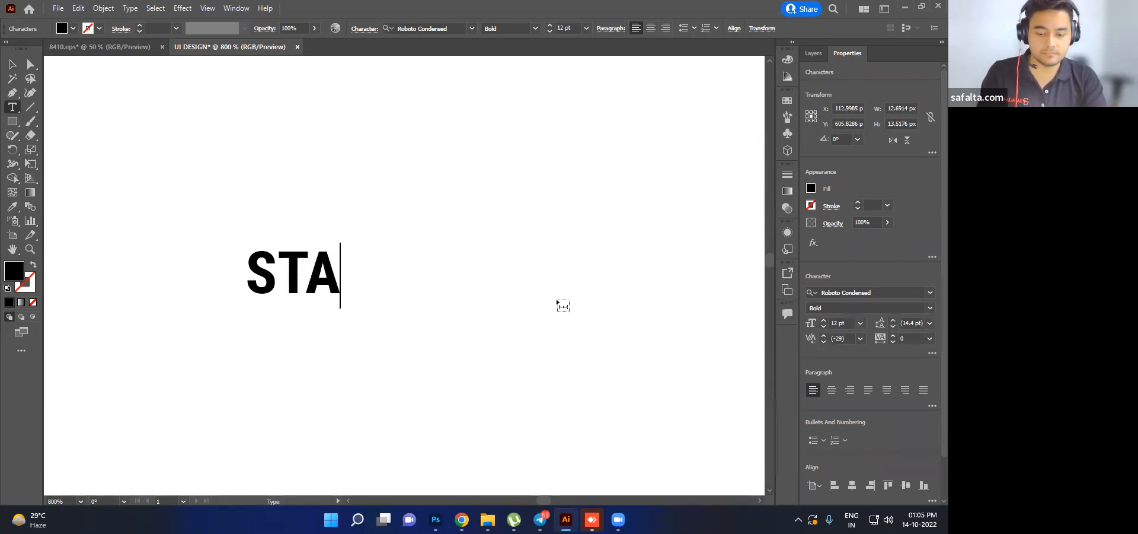
type("RCARE")
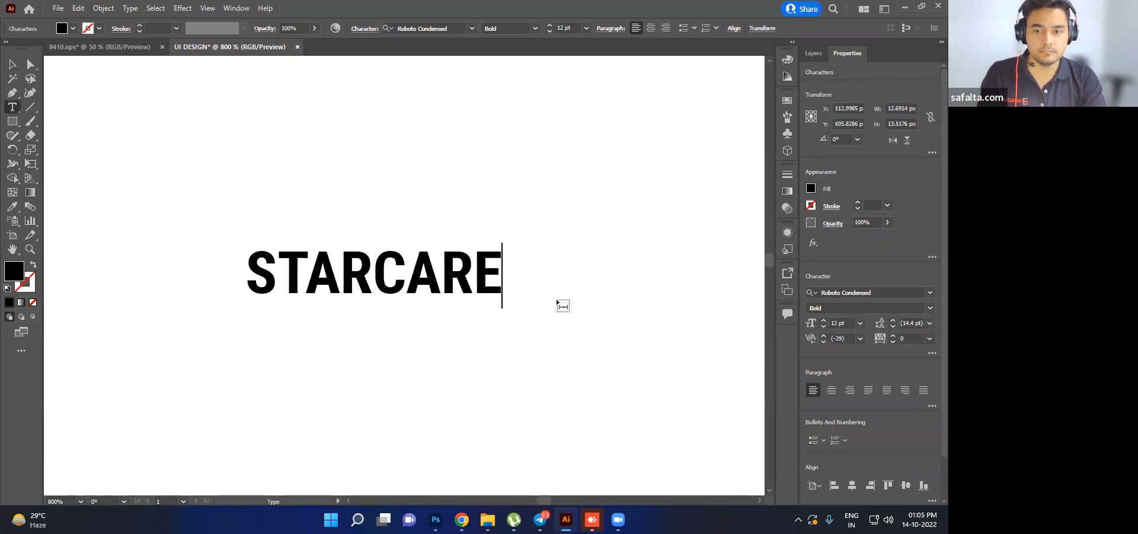
- Change the capitalised app name back to "Starcare" with only the first letter in upper case
key("BackSpace")
key("BackSpace")
key("BackSpace")
key("BackSpace")
key("BackSpace")
key("BackSpace")
key("BackSpace")
type("tar")
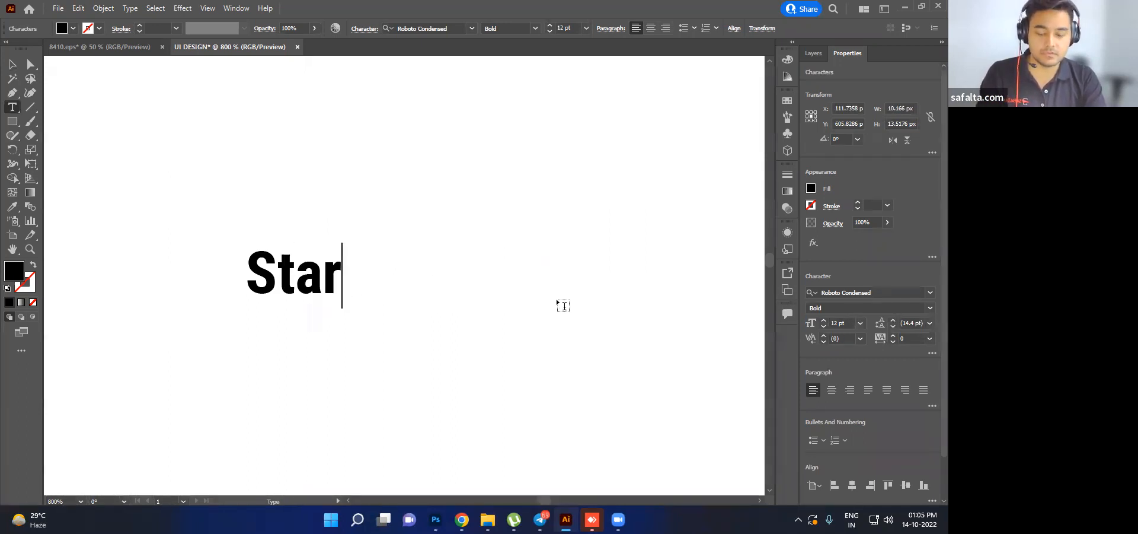
type("care")
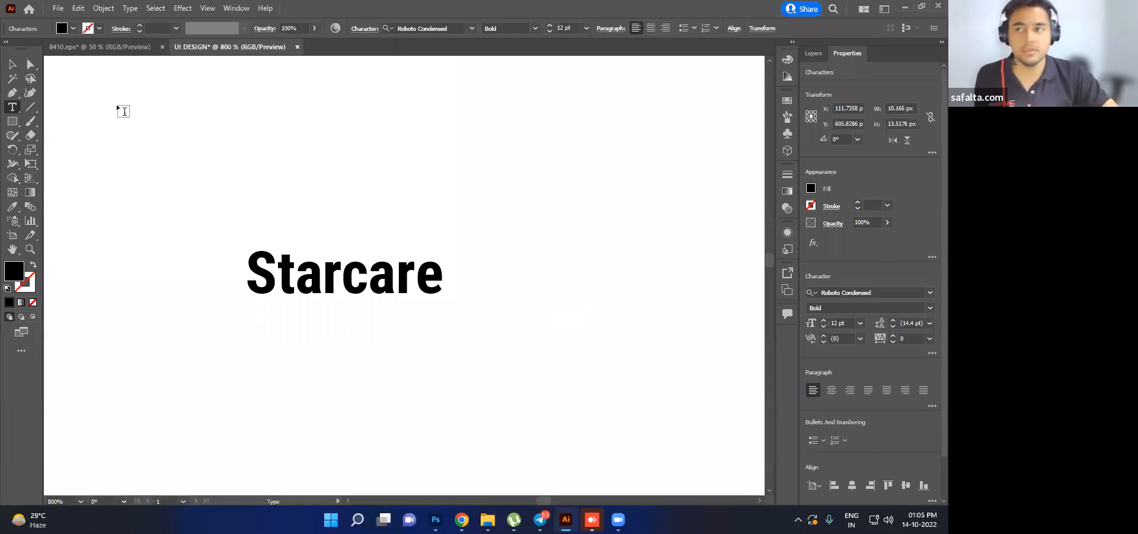
- Finish editing the text and move the Starcare title slightly right and down on the artboard
left_click(12, 64)
scroll(422, 389, "down", 1)
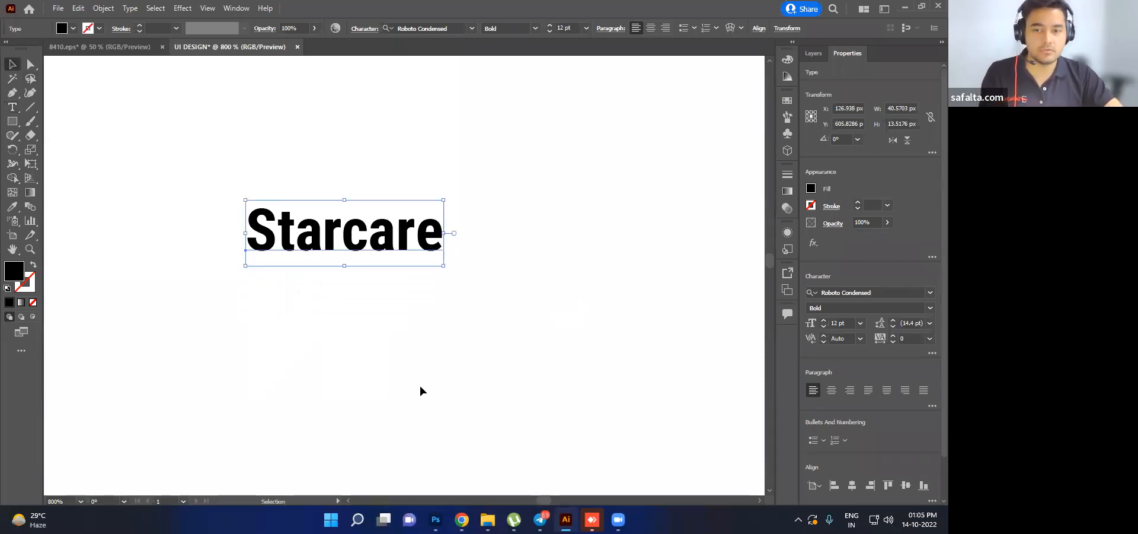
left_click_drag(382, 227, 469, 250)
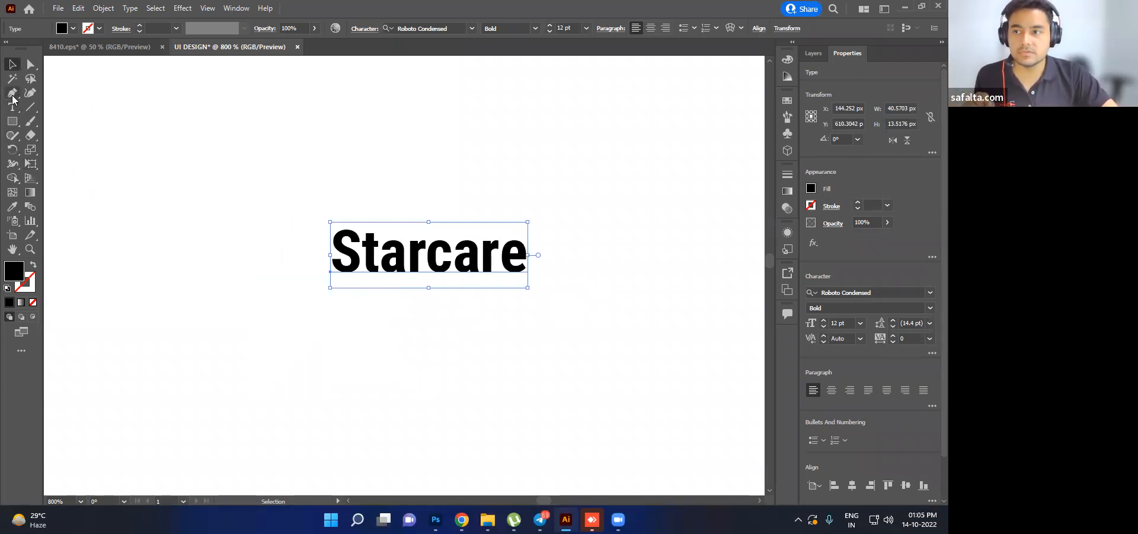
- Draw a black five-pointed star about 24 px wide in the empty space before the Starcare title
right_click(12, 121)
left_click(69, 164)
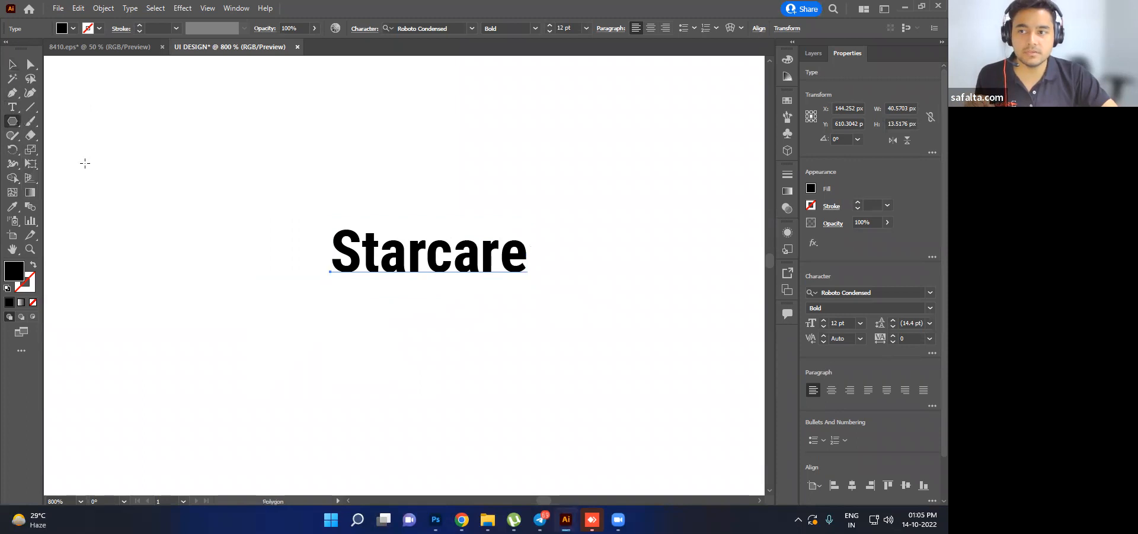
right_click(12, 121)
left_click(89, 178)
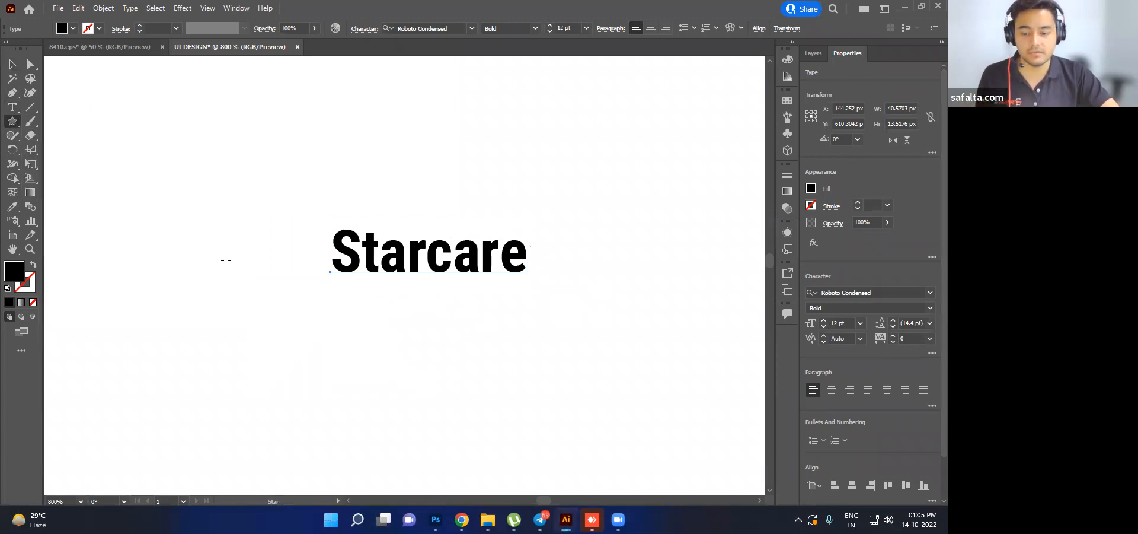
left_click_drag(226, 240, 283, 289)
left_click(12, 64)
scroll(229, 236, "up", 2)
key("space")
left_click_drag(230, 238, 244, 264)
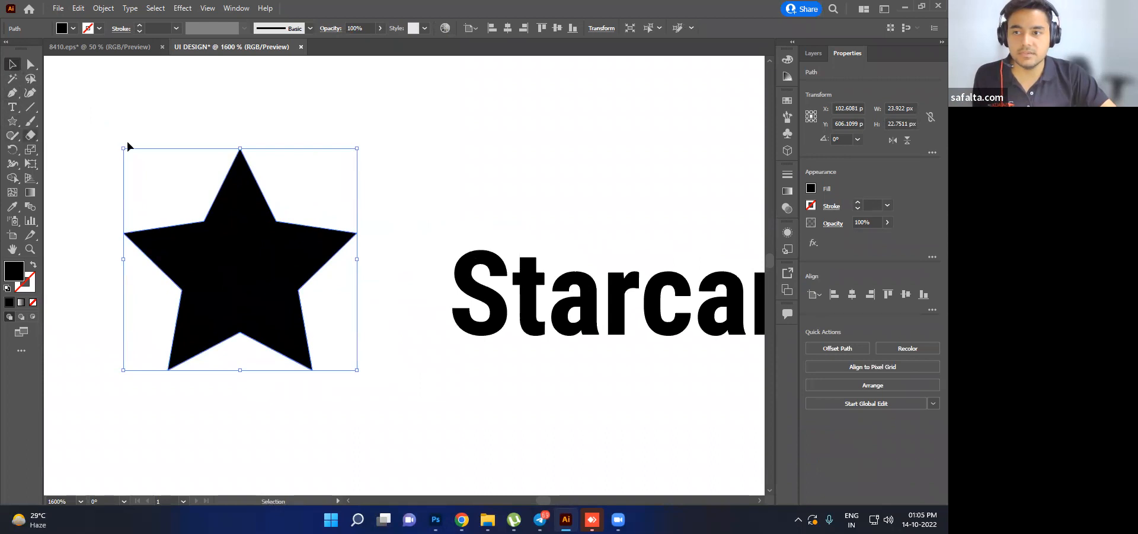
left_click(412, 170)
- Add a separate text object with the letter "C" and place it just above the Starcare title
left_click(12, 107)
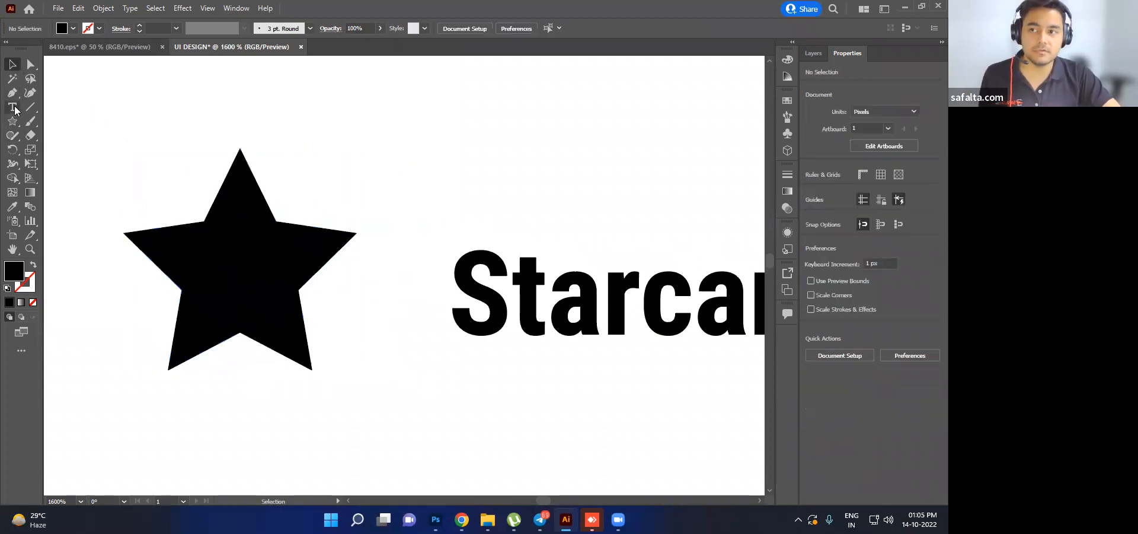
left_click(433, 140)
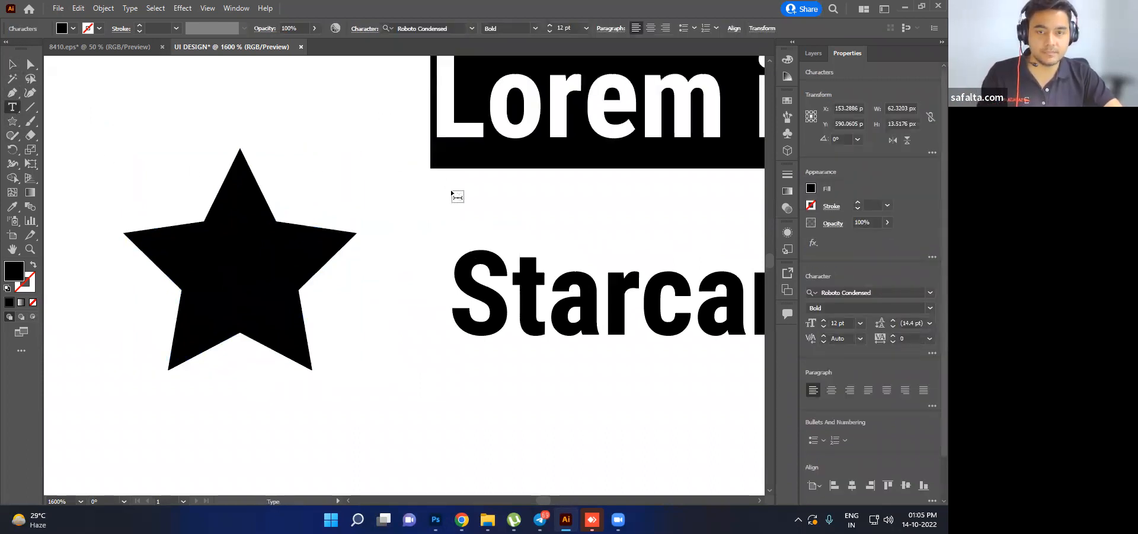
type("C")
left_click(12, 64)
left_click_drag(445, 108, 440, 176)
- Recolour the letter C white and move it onto the middle of the black star
double_click(14, 270)
left_click(564, 127)
left_click(836, 128)
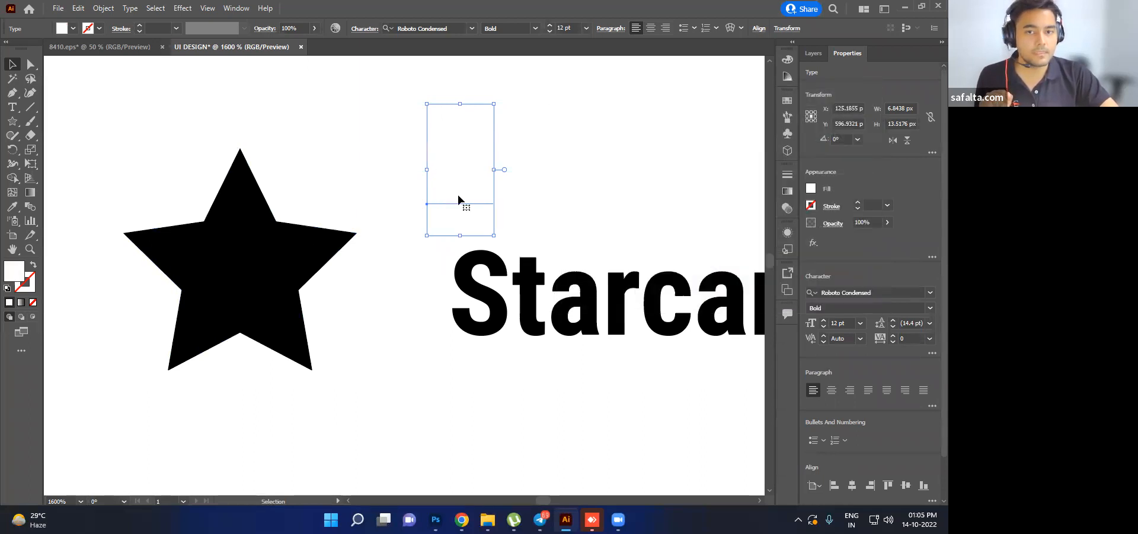
left_click_drag(447, 186, 229, 294)
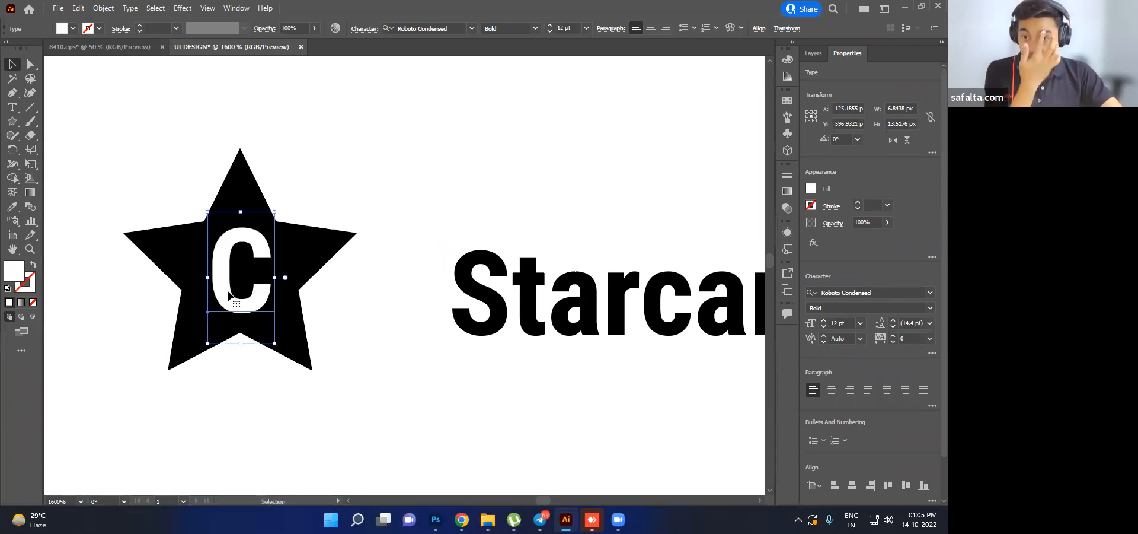
right_click(223, 256)
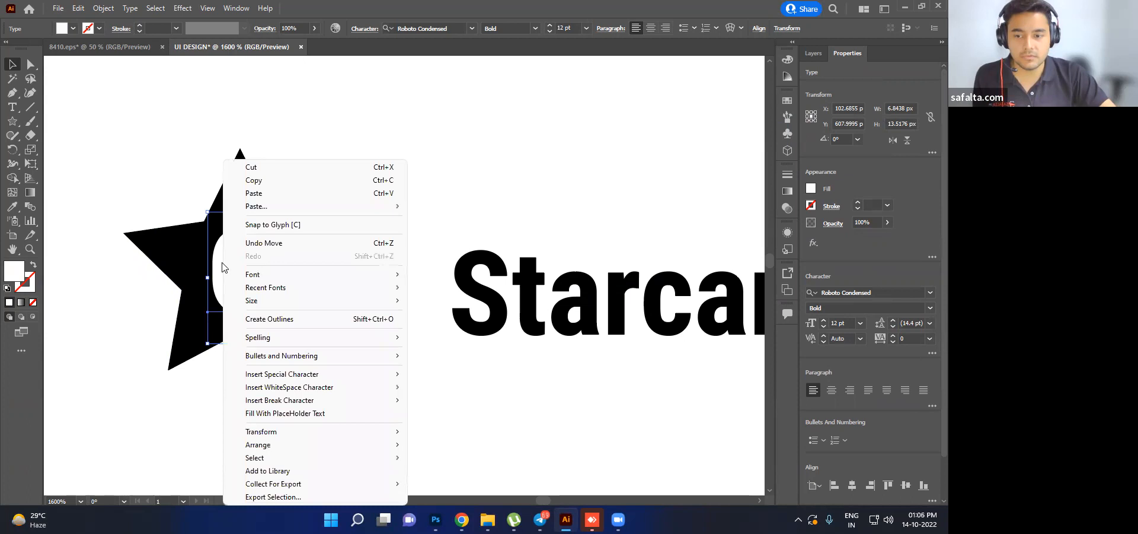
left_click(223, 264)
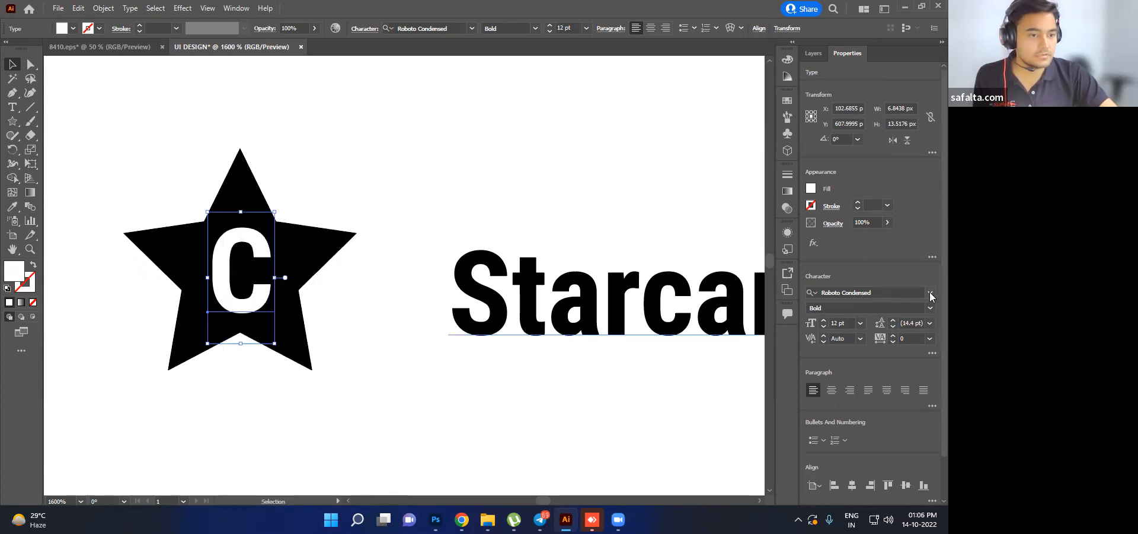
- Change the font of the letter C to Source Sans Variable
left_click(930, 293)
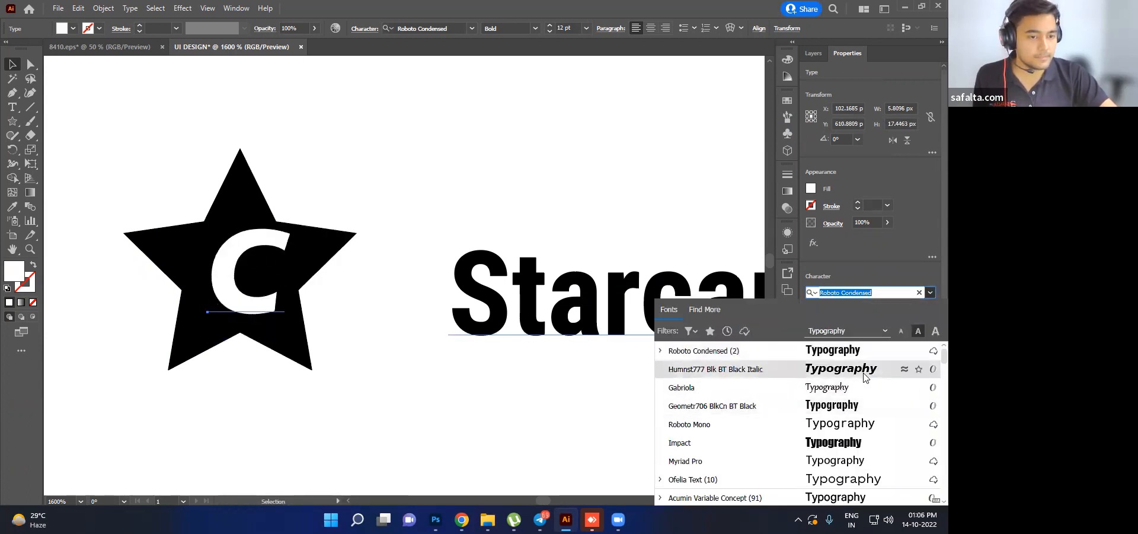
scroll(852, 469, "down", 5)
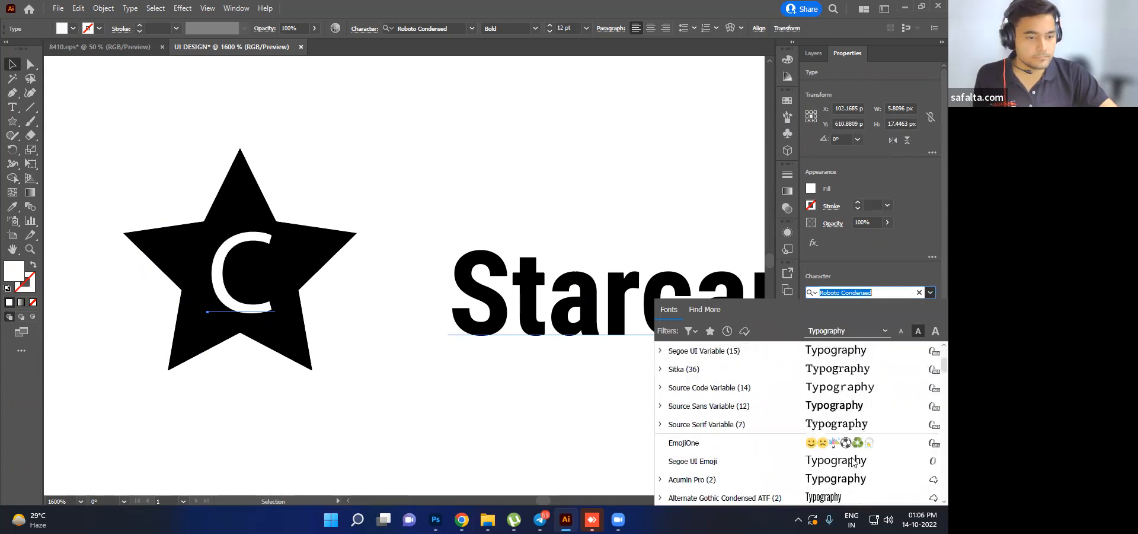
left_click(852, 405)
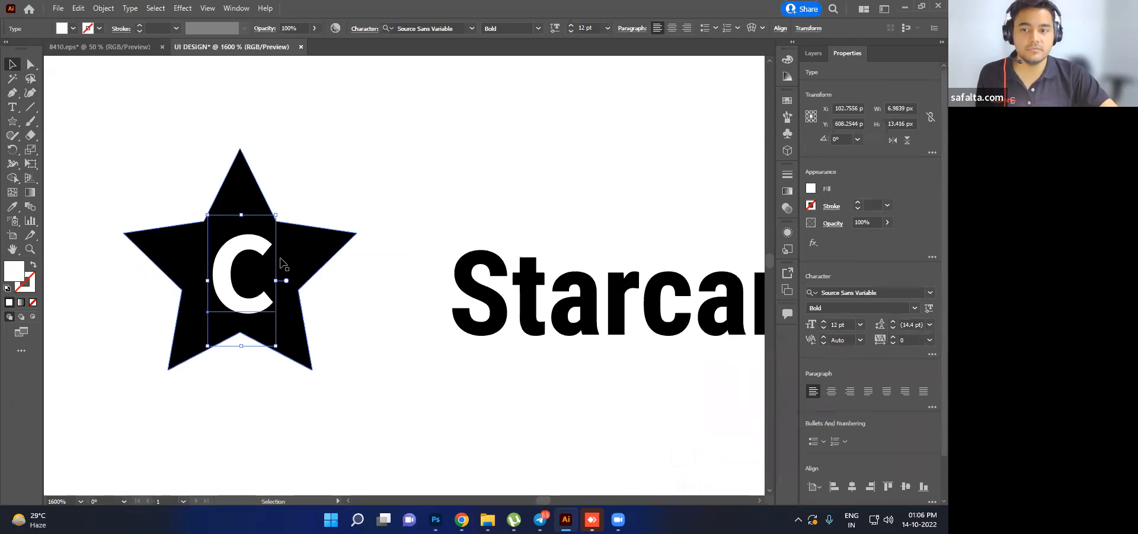
- Centre the C and the star on each other horizontally and vertically, and shift the C slightly down within the star
left_click(324, 248, "shift")
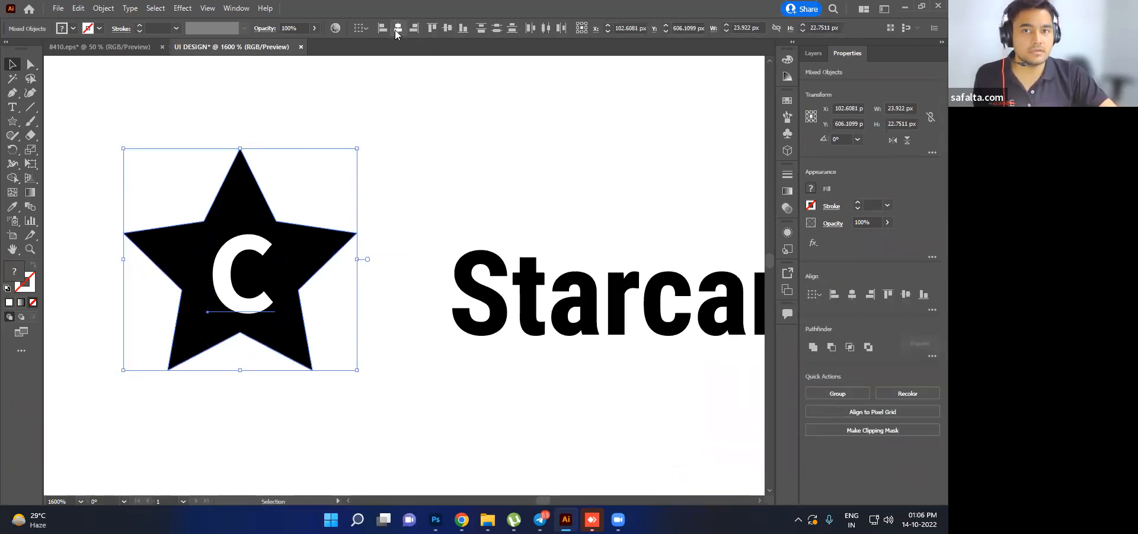
left_click(398, 28)
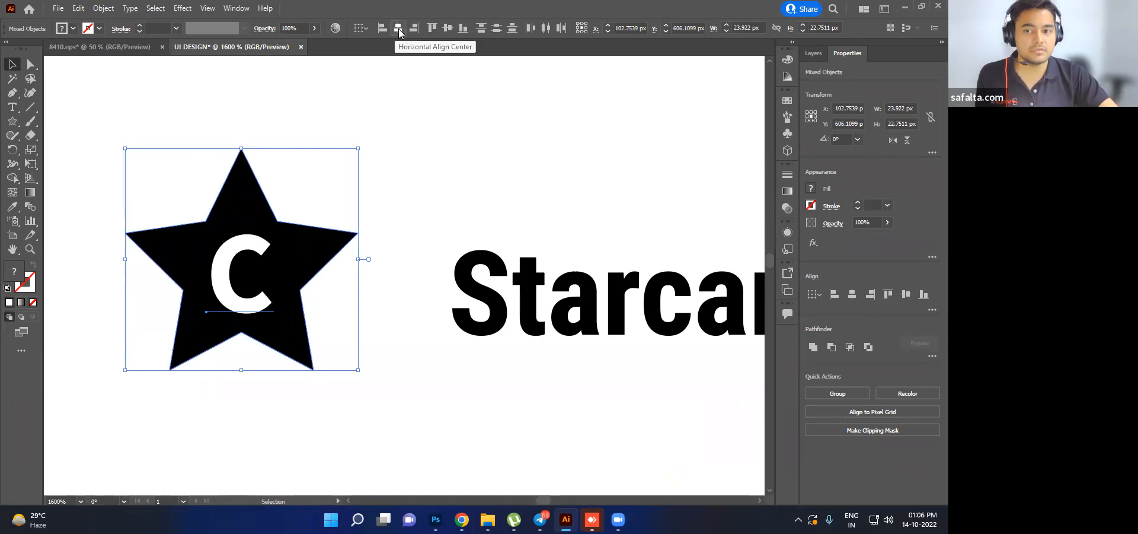
left_click(447, 28)
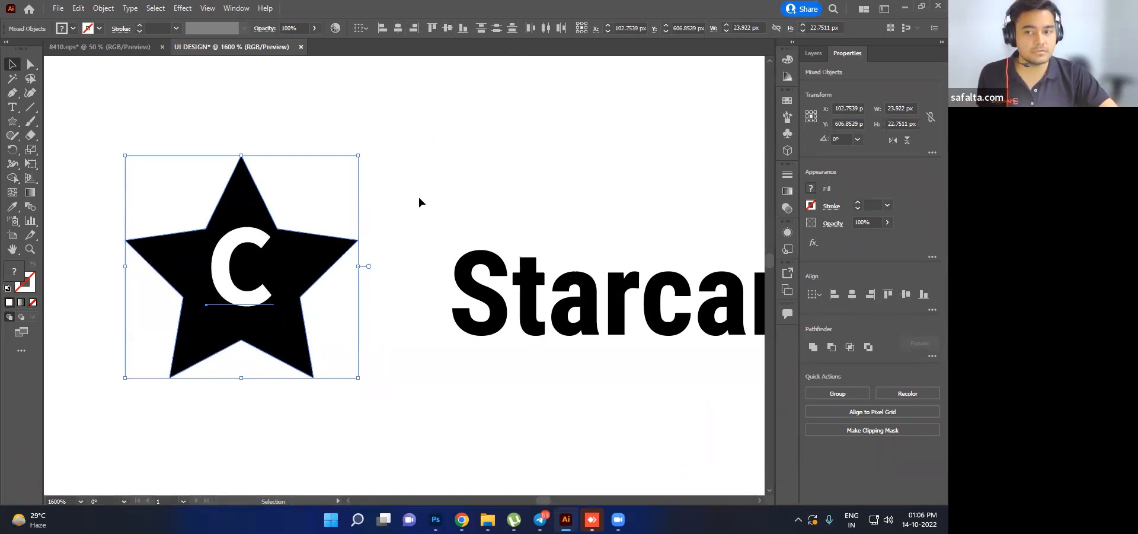
left_click(440, 195)
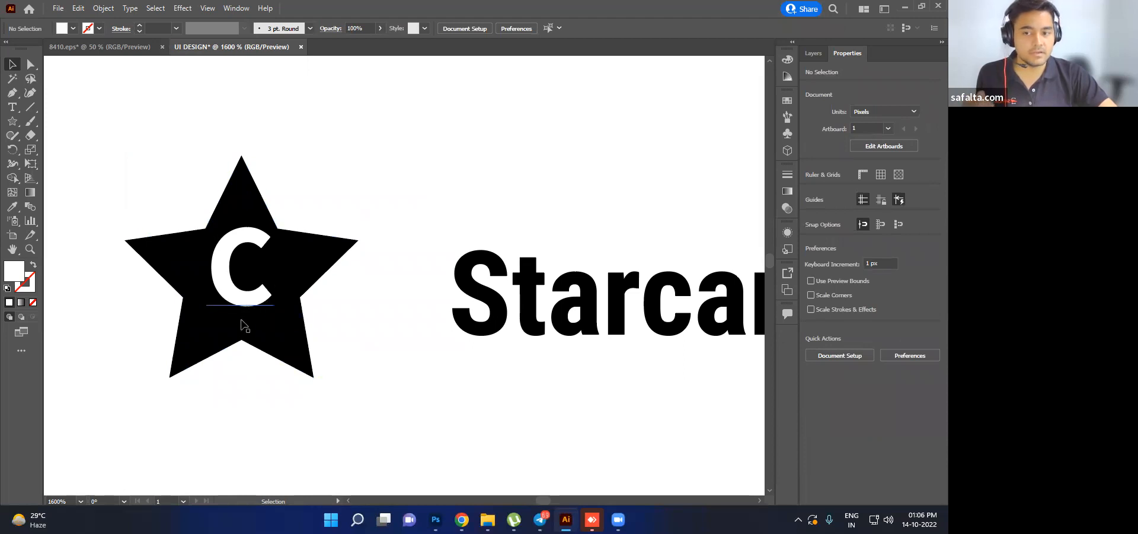
left_click(232, 288)
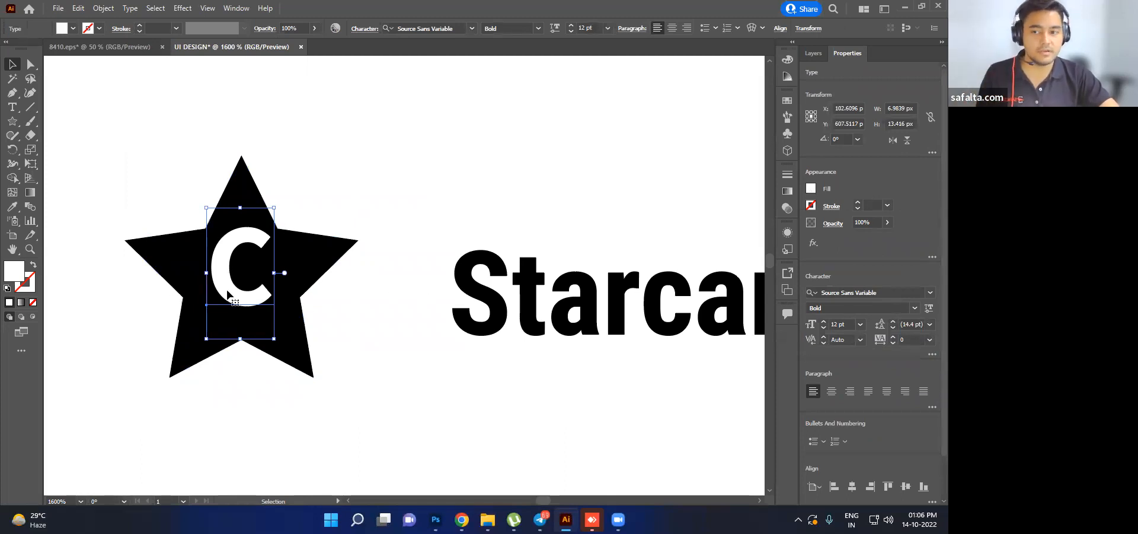
left_click_drag(228, 291, 223, 302)
- Isolate the star and round all its corners to a radius of about 1.7 px with Direct Selection
left_click(334, 259)
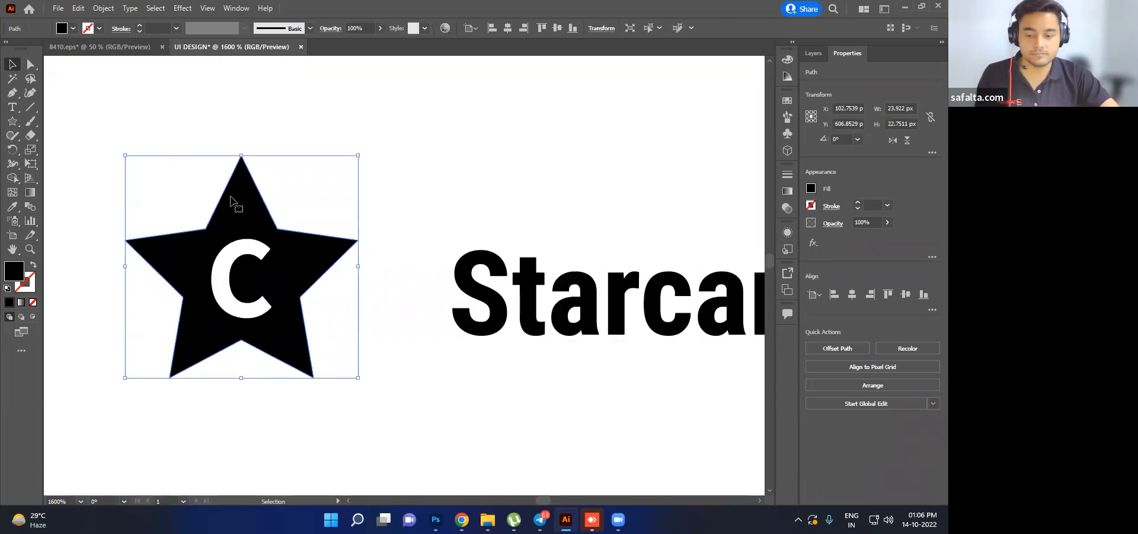
scroll(234, 203, "up", 3)
scroll(235, 203, "down", 3)
double_click(256, 211)
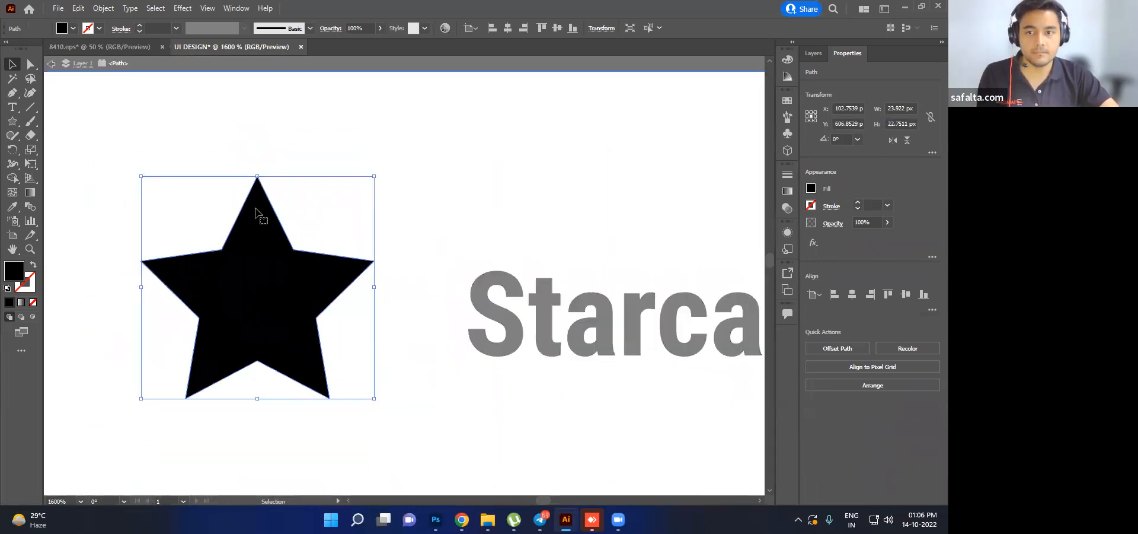
left_click(30, 64)
left_click_drag(257, 191, 259, 219)
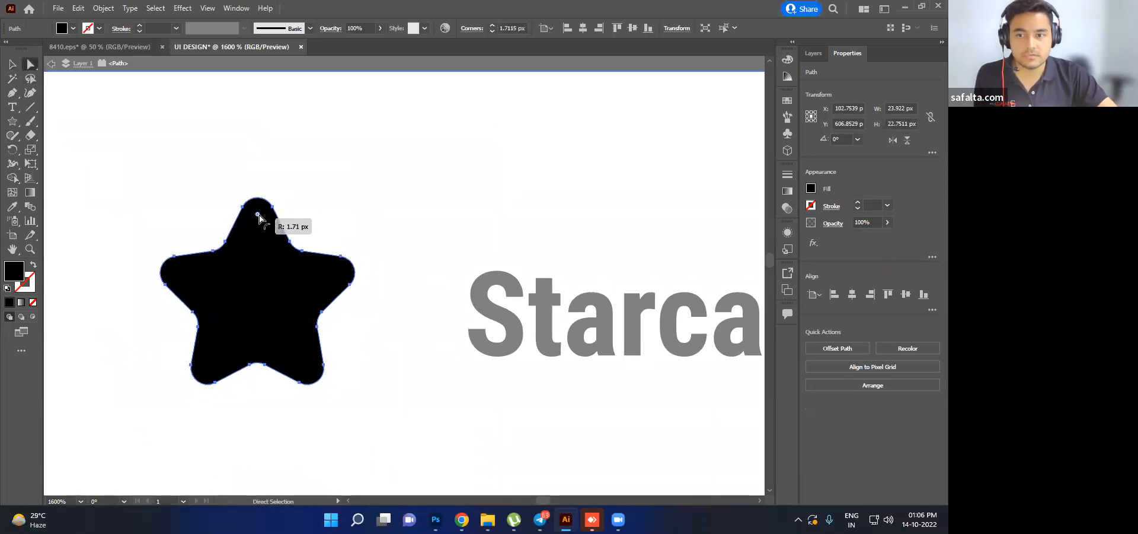
left_click(12, 64)
double_click(112, 137)
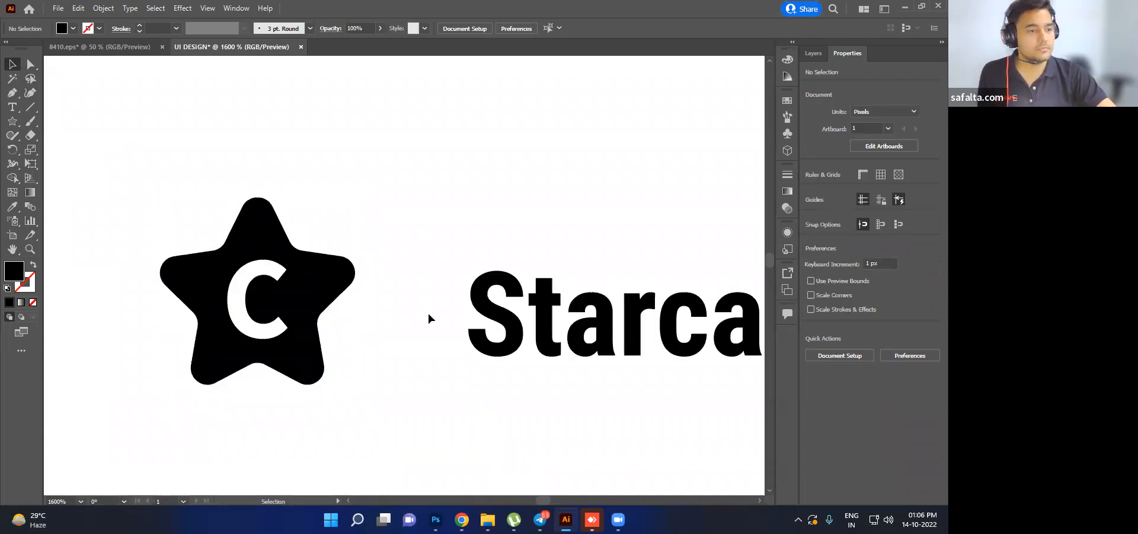
- Group the rounded star and the letter C into one logo object
left_click(327, 287)
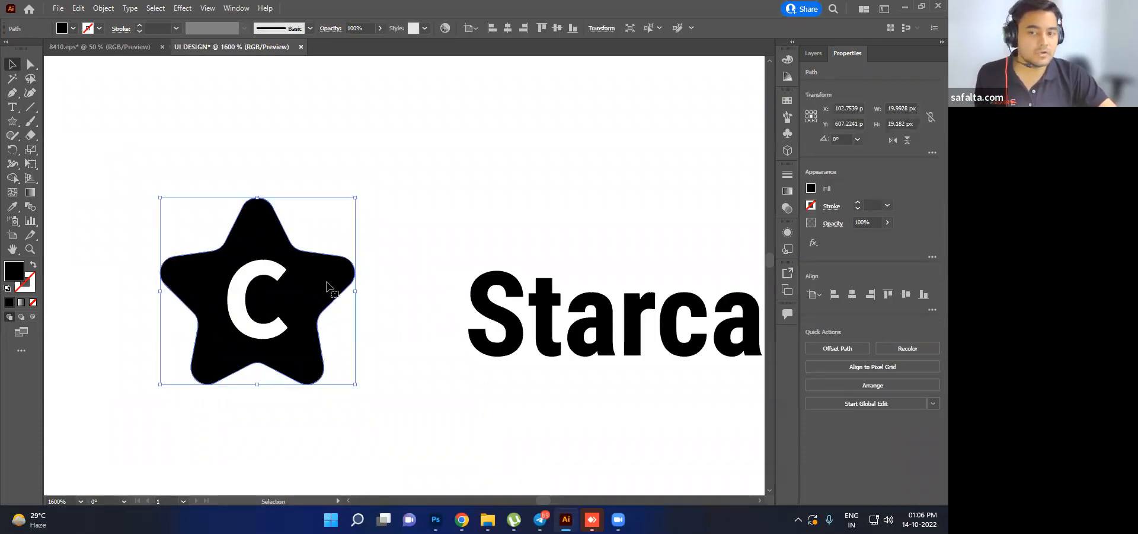
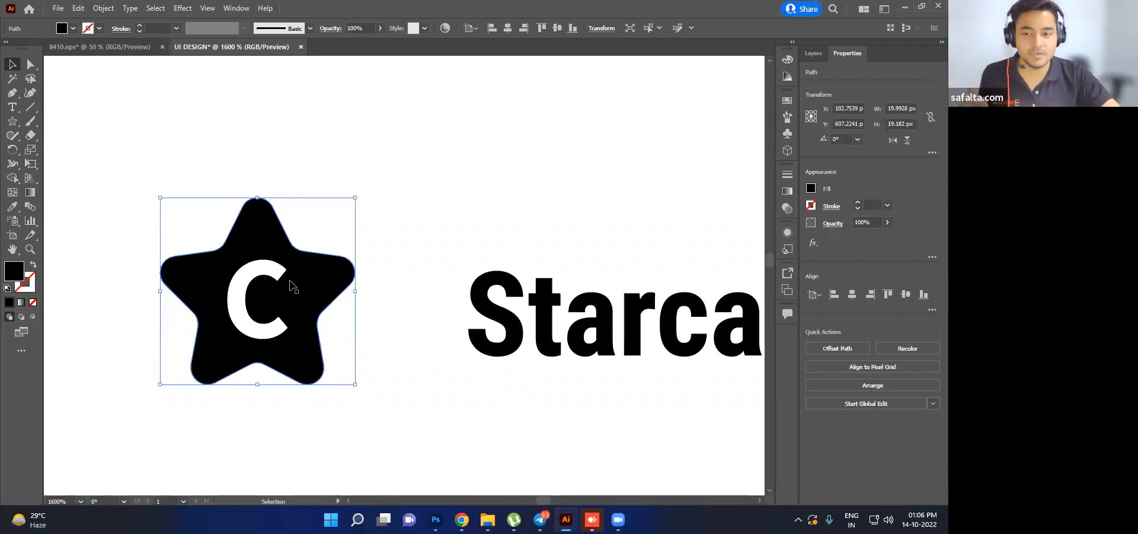
left_click(325, 152)
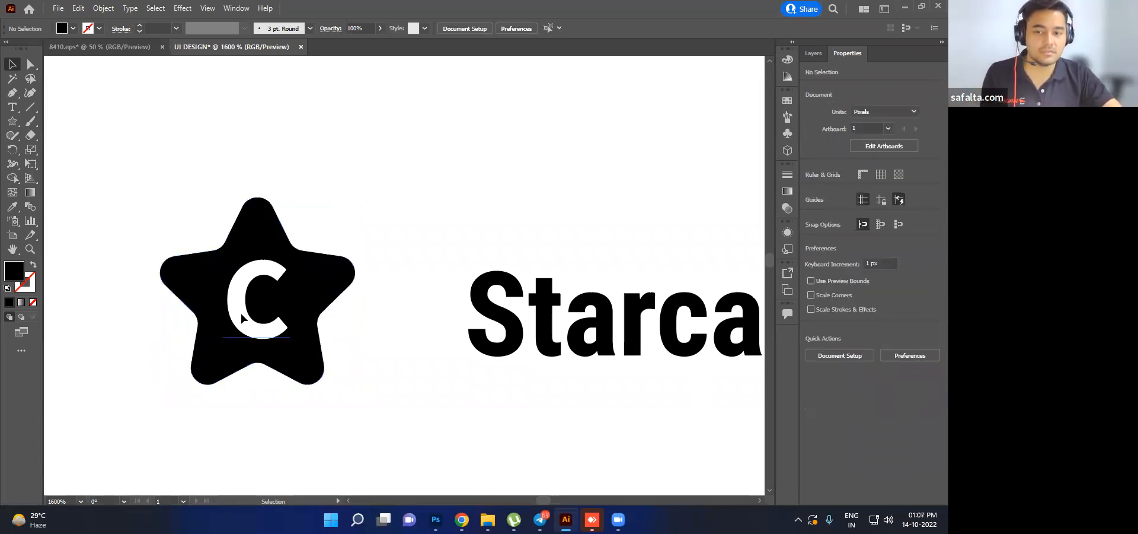
left_click(265, 336)
left_click(315, 355)
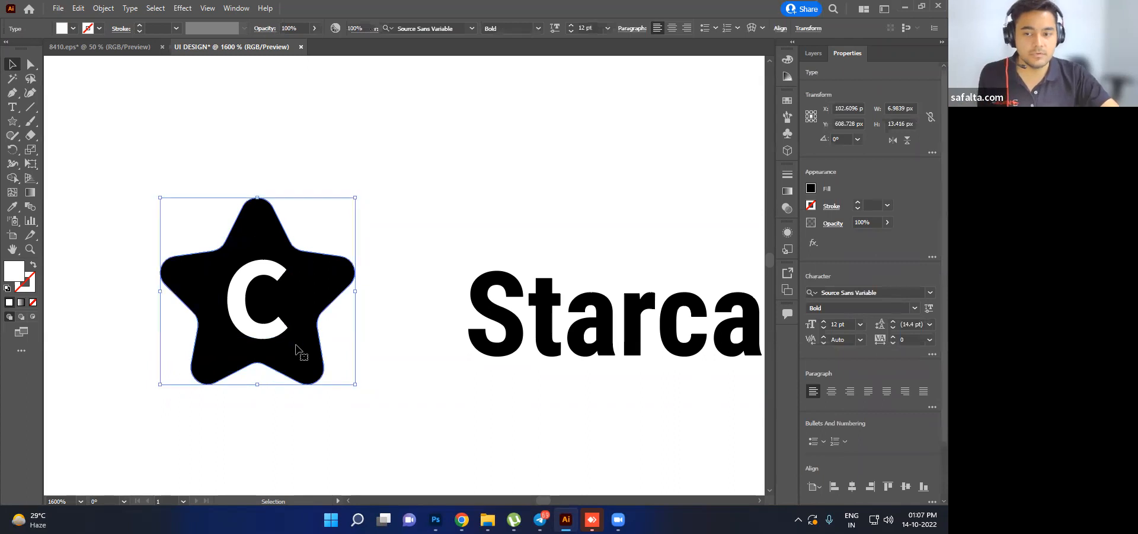
left_click(261, 338, "shift")
key("ctrl+g")
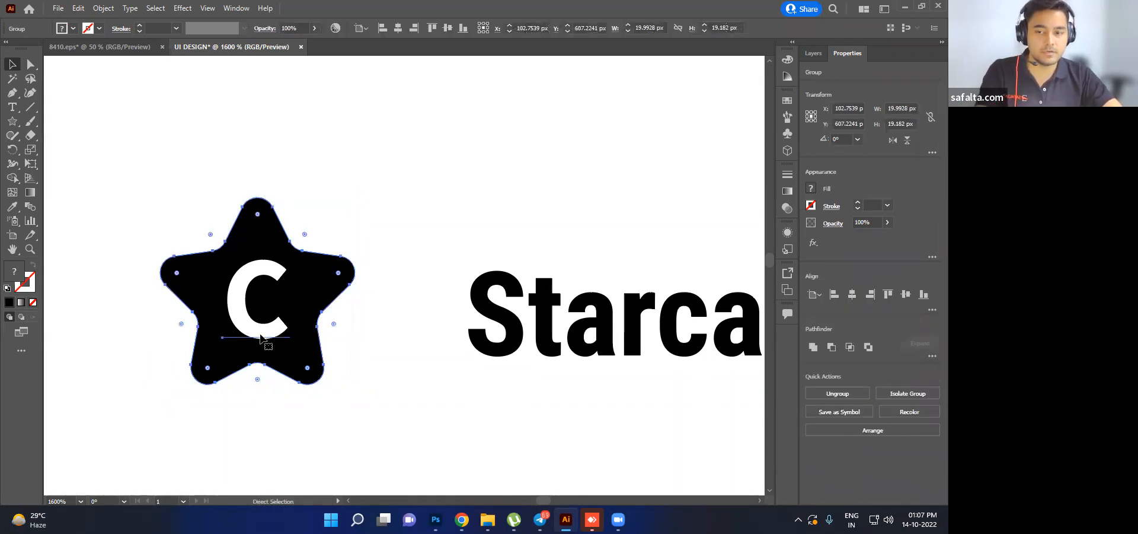
- Expand Layer 1 to view its objects and reselect the star logo group
left_click(812, 55)
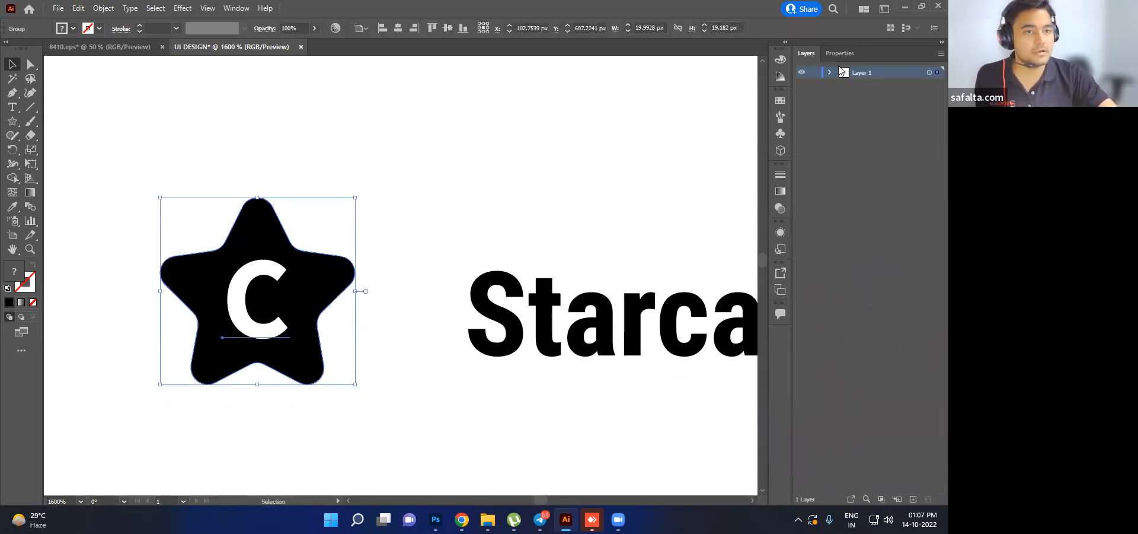
left_click(831, 73)
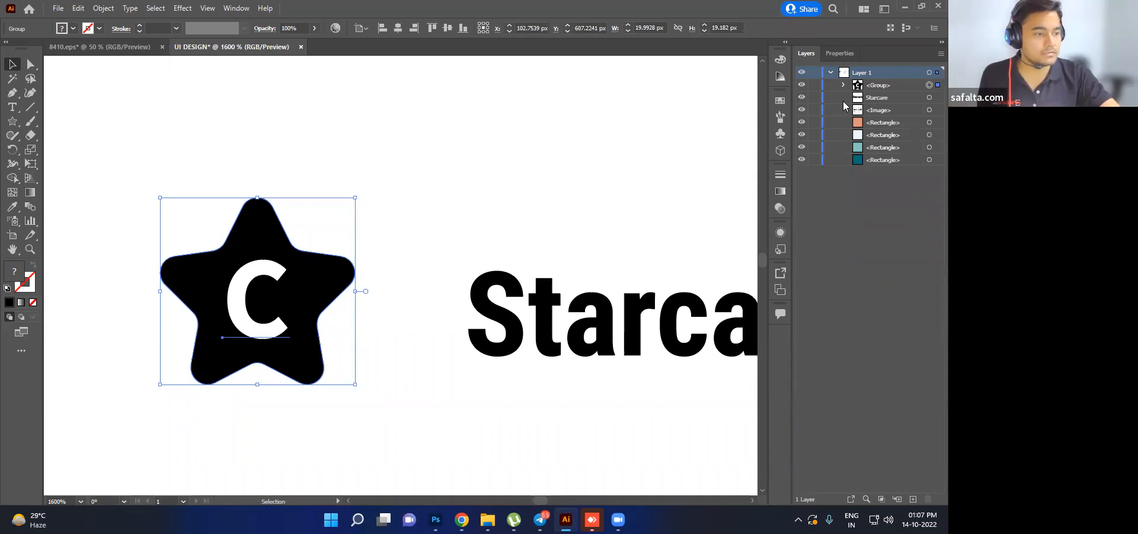
left_click(460, 235)
left_click(316, 293)
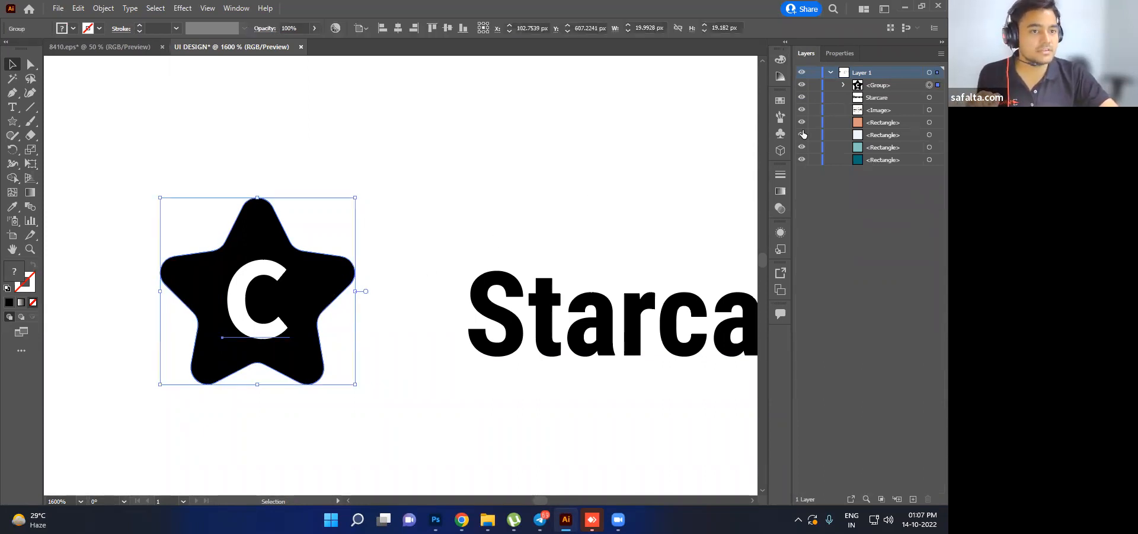
- Apply the 3D Extrude effect from 3D and Materials to the star logo group
left_click(236, 8)
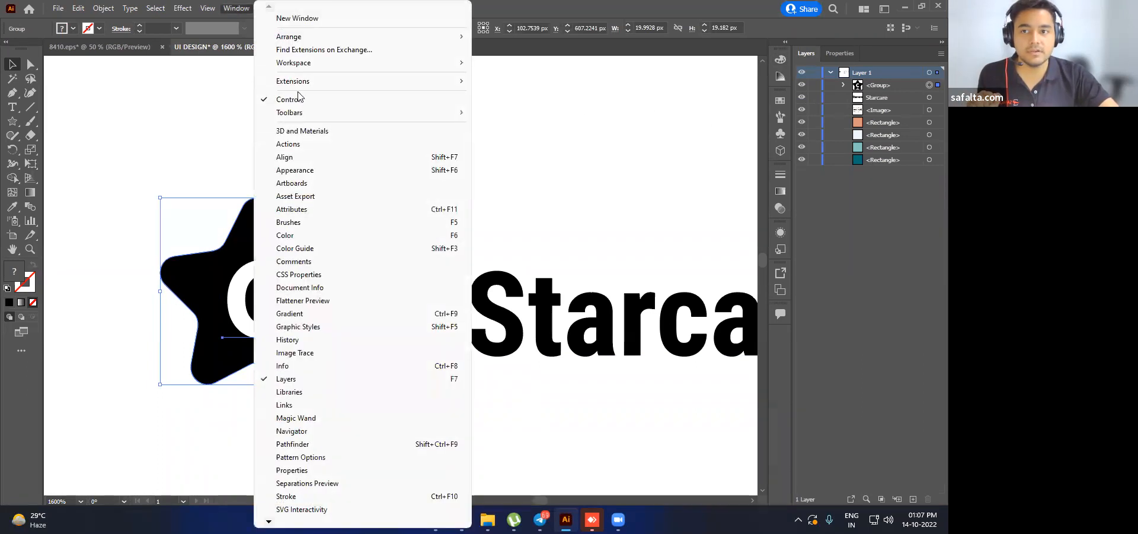
left_click(301, 132)
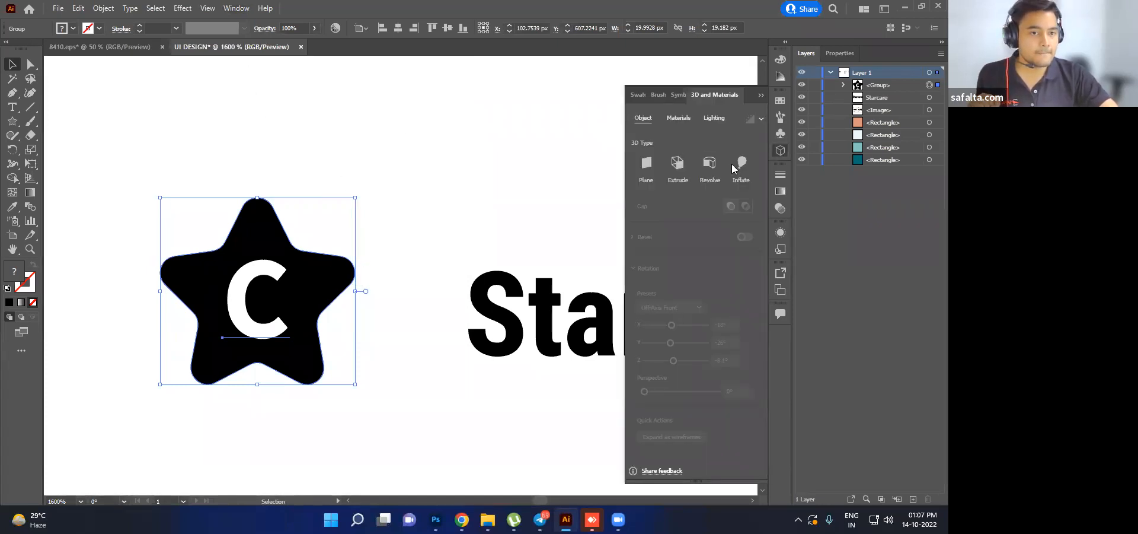
left_click(677, 164)
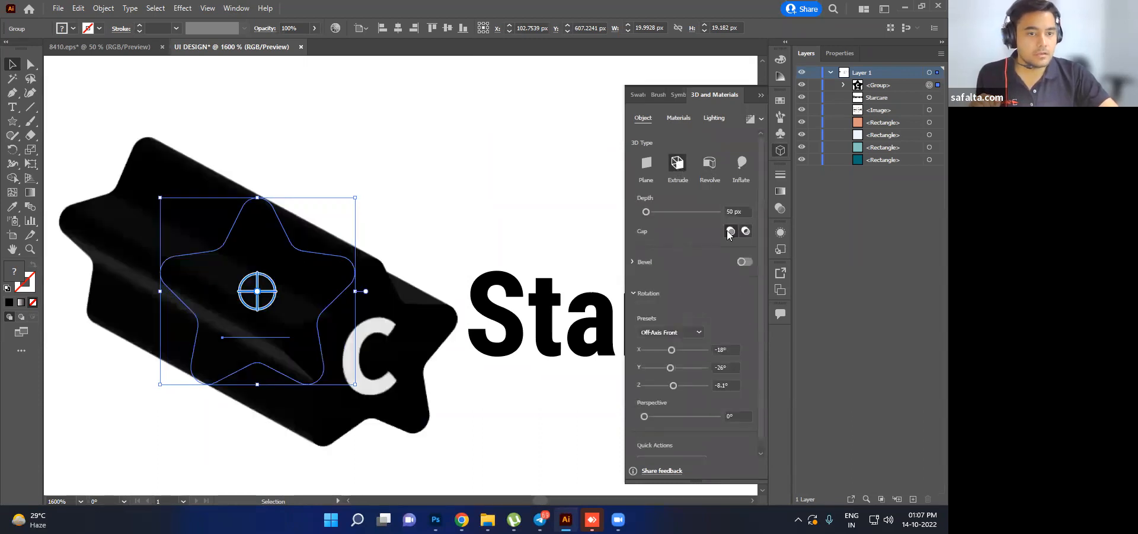
- Reduce the star logo's extrusion depth, trying 2 px and settling on 3 px
left_click_drag(654, 212, 626, 213)
left_click_drag(748, 213, 707, 222)
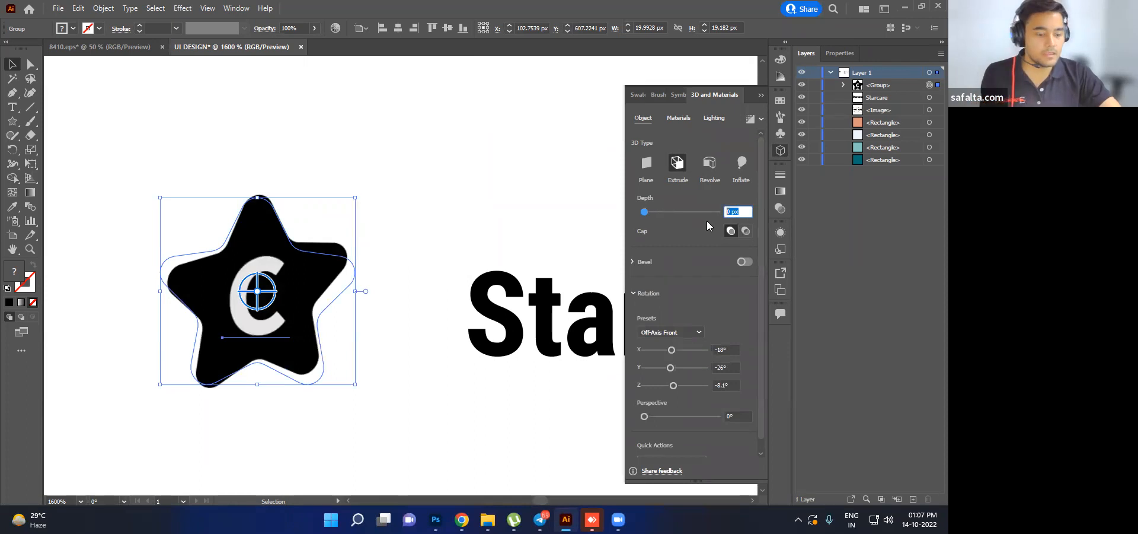
type("2")
key("Return")
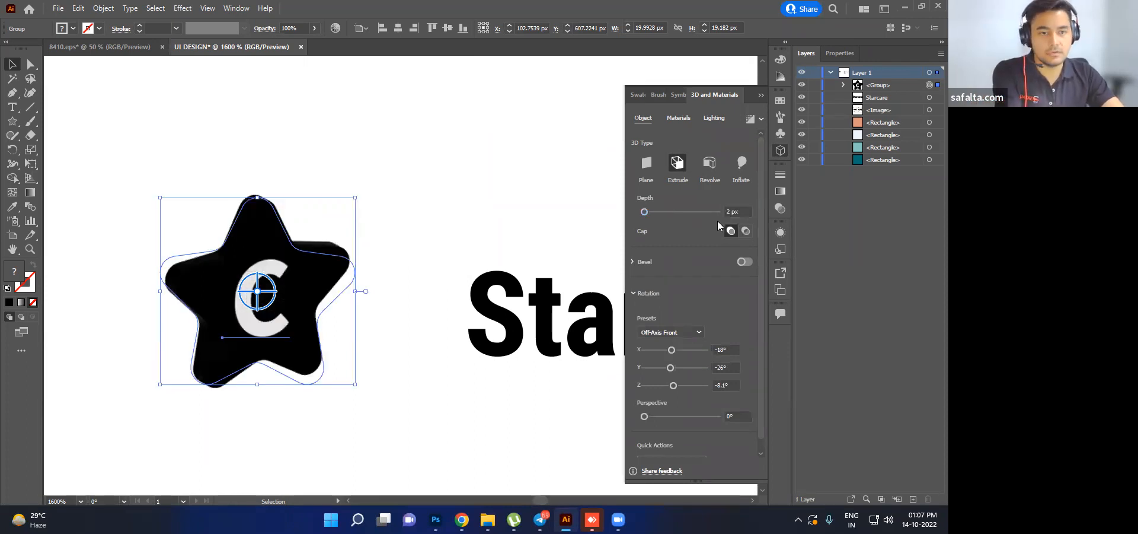
left_click_drag(741, 212, 722, 217)
type("3")
key("Return")
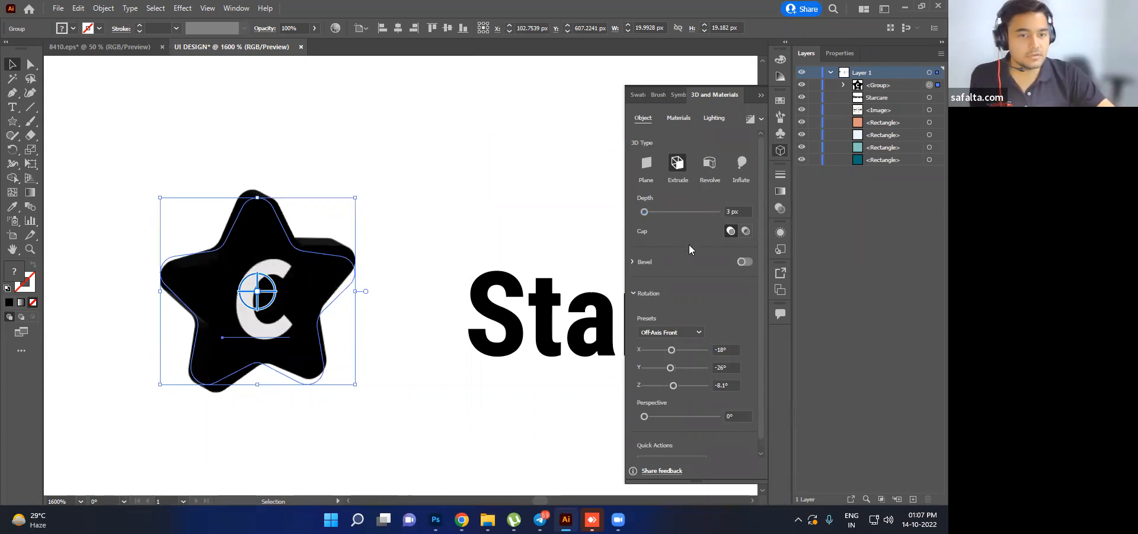
- Try the hollow cap on the star logo's extrusion and restore the solid cap
left_click(746, 232)
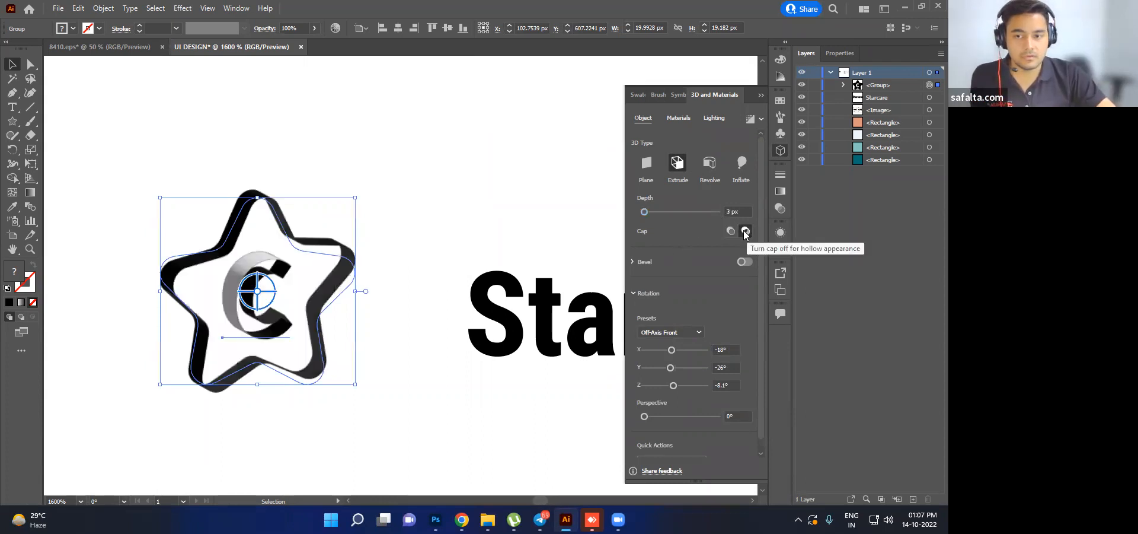
left_click(450, 221)
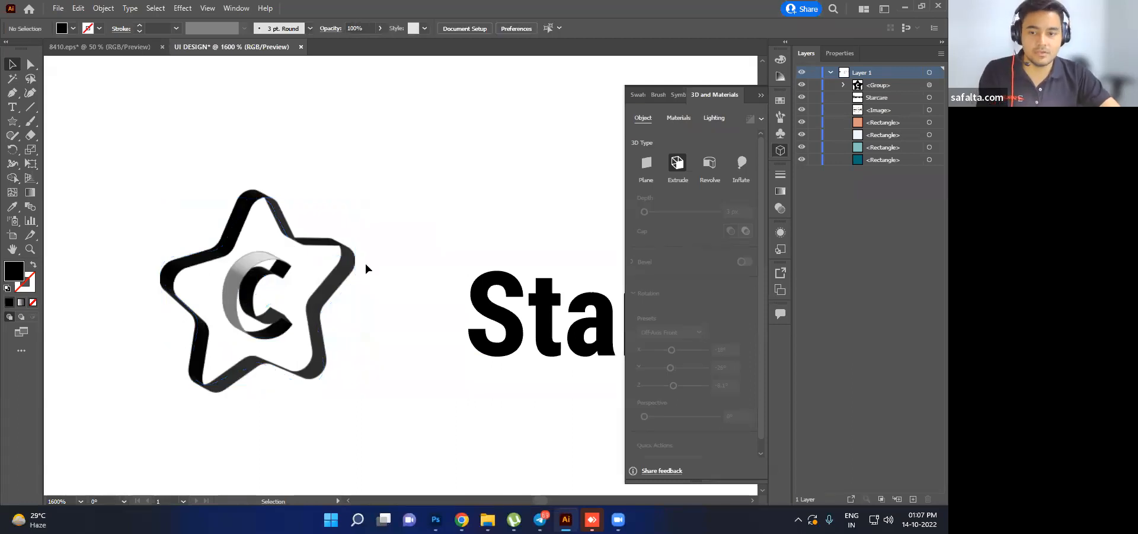
left_click(326, 299)
left_click(732, 231)
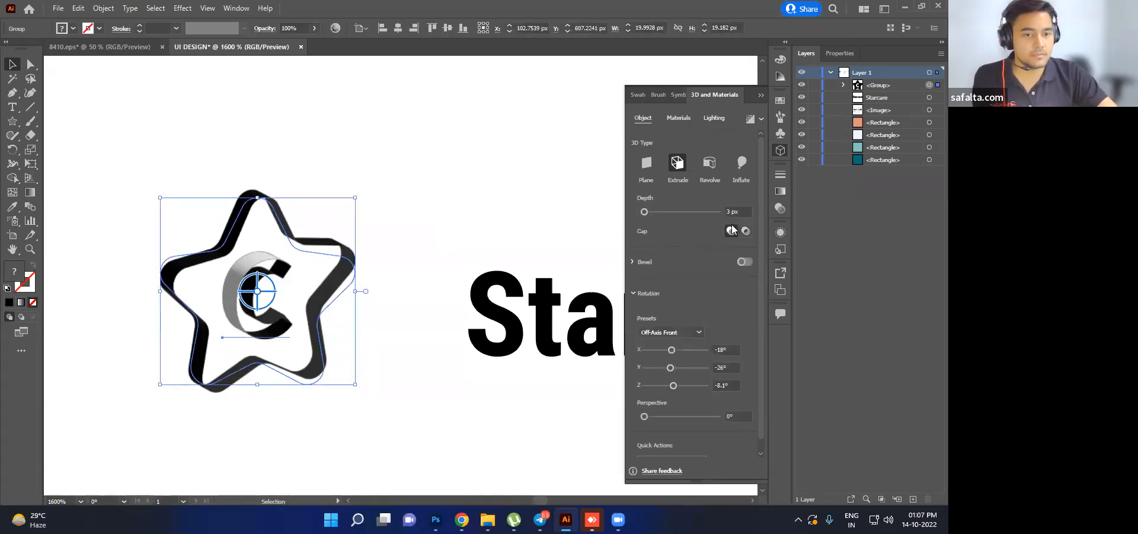
- Try a Classic bevel on the star logo's extrusion and remove it again
left_click(746, 262)
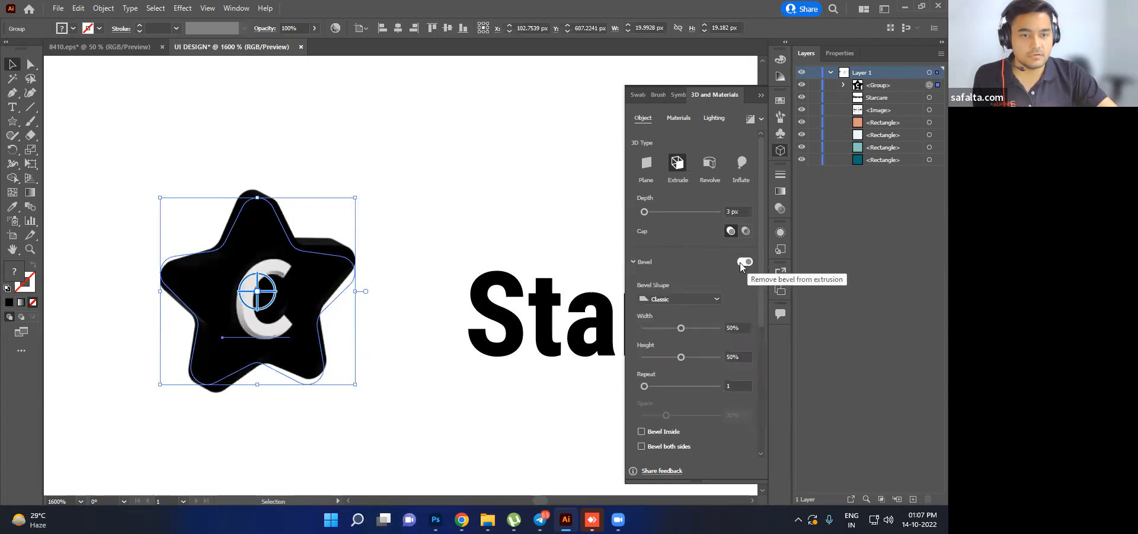
left_click(740, 262)
scroll(704, 293, "down", 5)
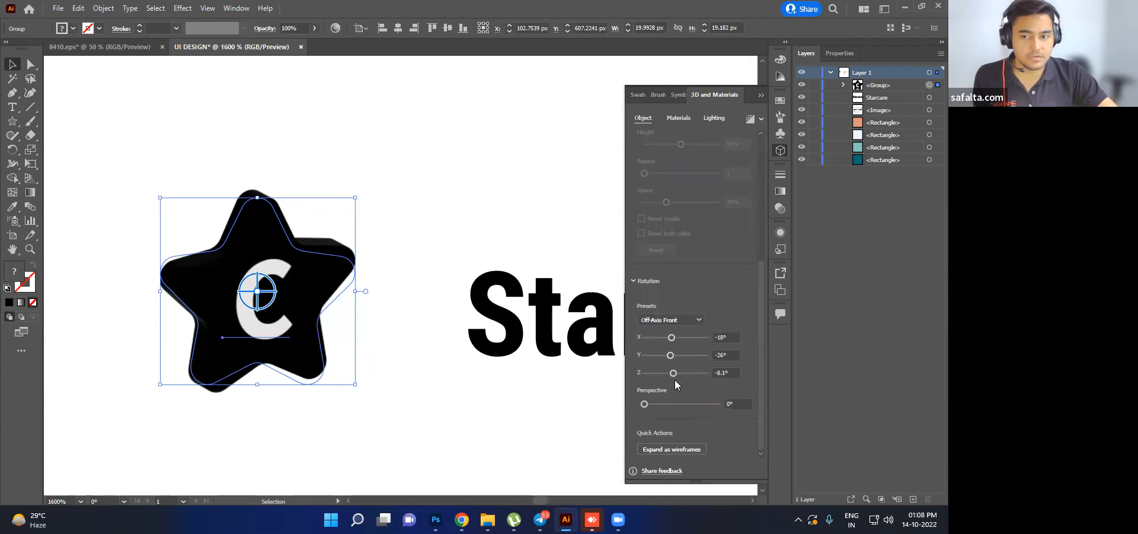
scroll(728, 280, "up", 5)
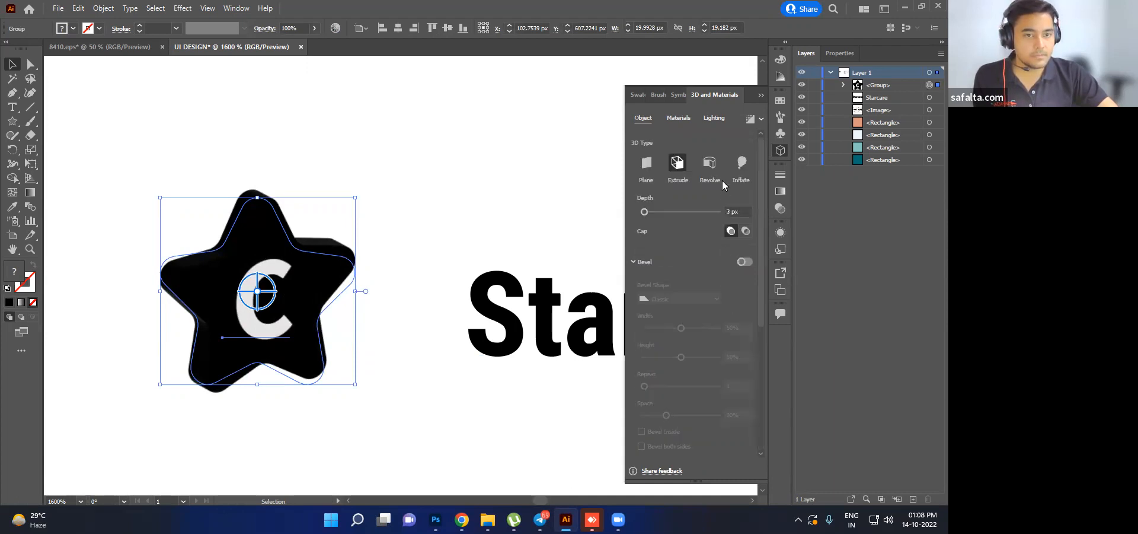
- Try the Circle Stitch material on the star logo and undo it
left_click(715, 117)
left_click(678, 118)
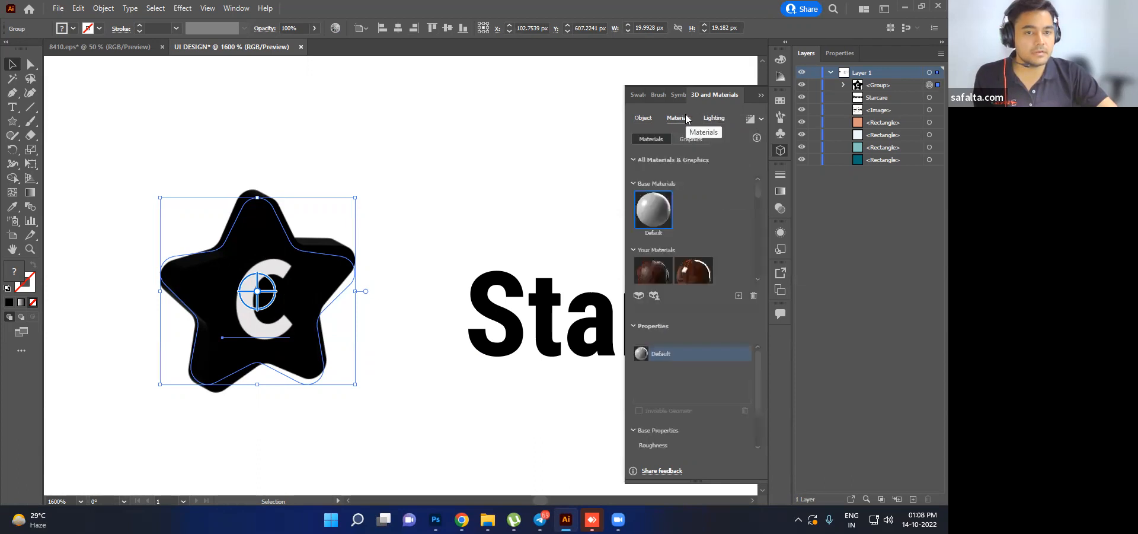
scroll(708, 238, "down", 5)
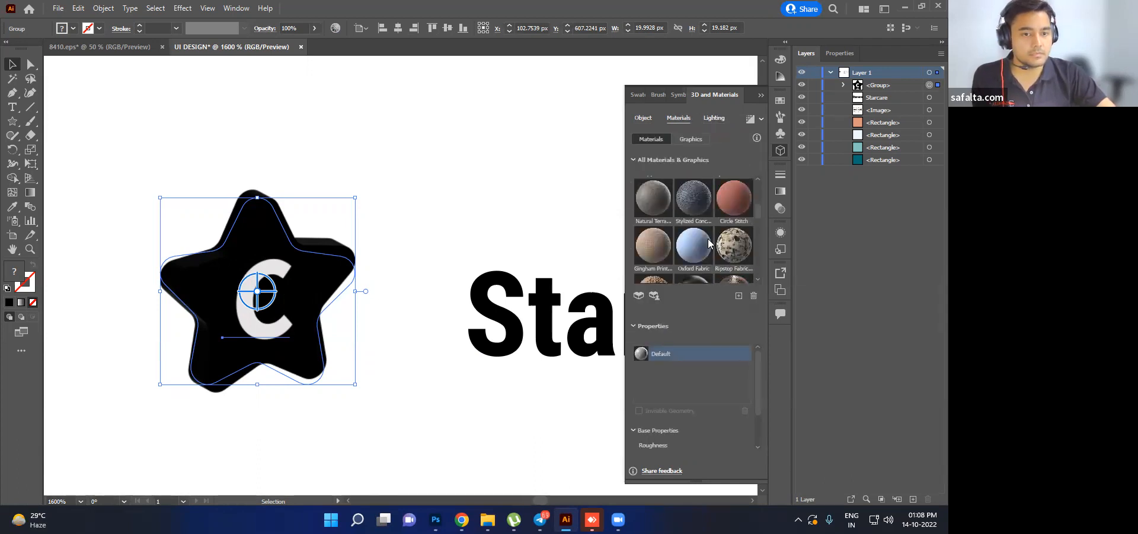
left_click(732, 197)
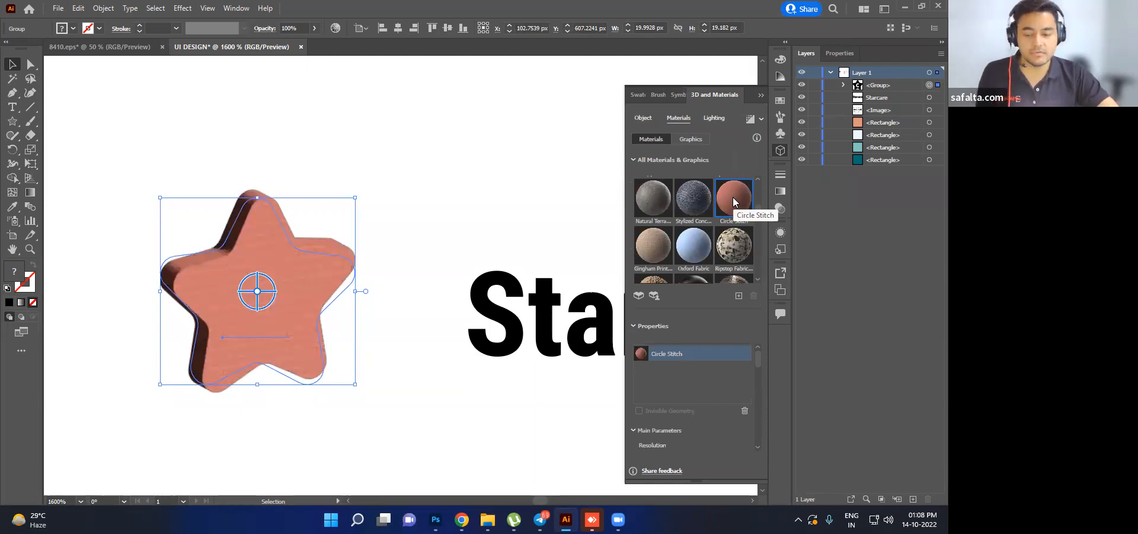
key("ctrl+z")
scroll(731, 243, "up", 5)
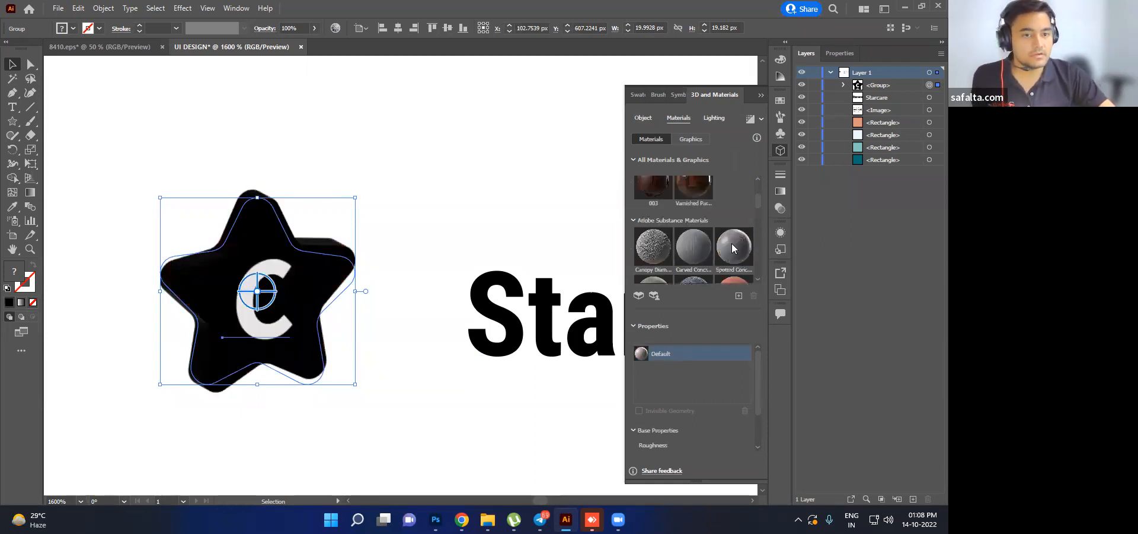
- Apply the Top Left lighting preset to the 3D star logo
left_click(720, 123)
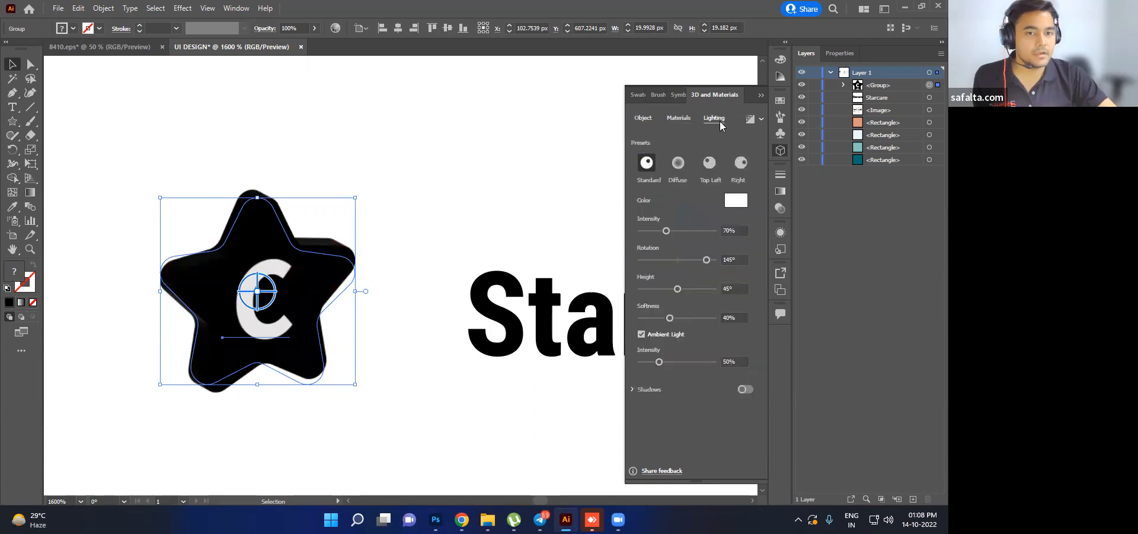
left_click(708, 162)
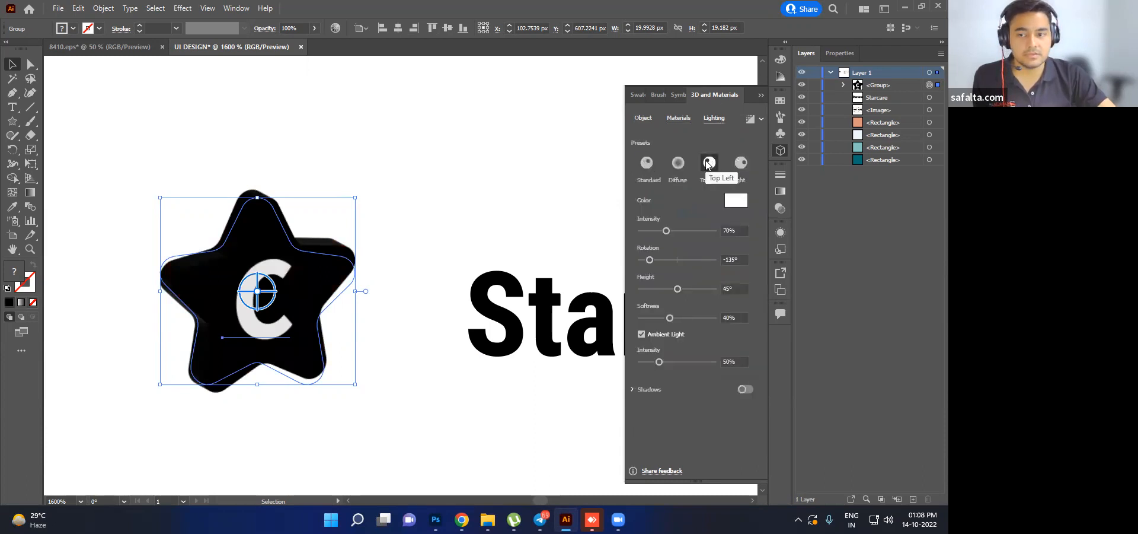
left_click(421, 216)
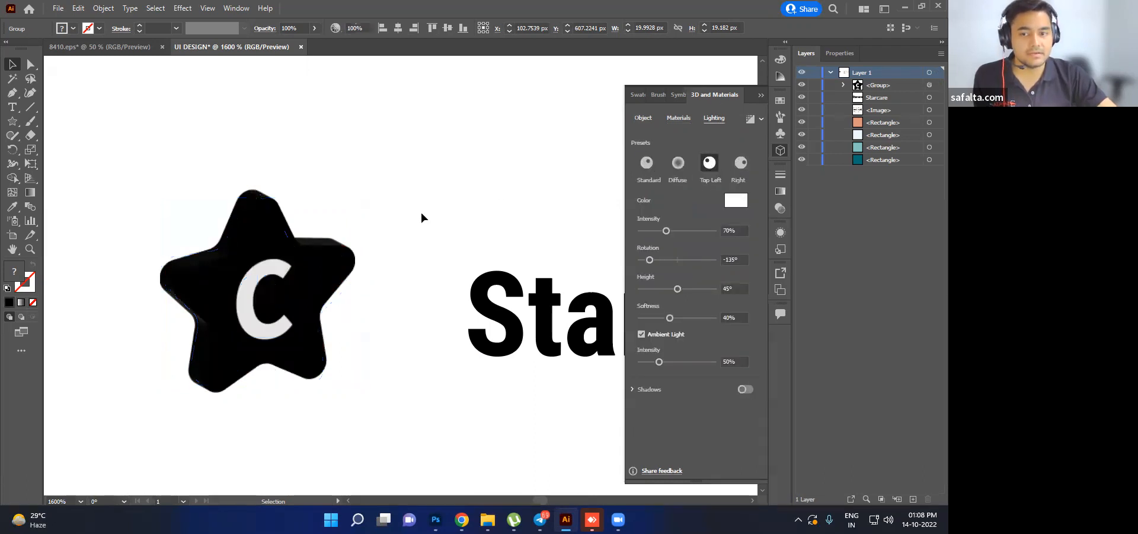
- Isolate the logo group, select the star shape and recolor it with the Eyedropper from the salmon swatch square
double_click(260, 228)
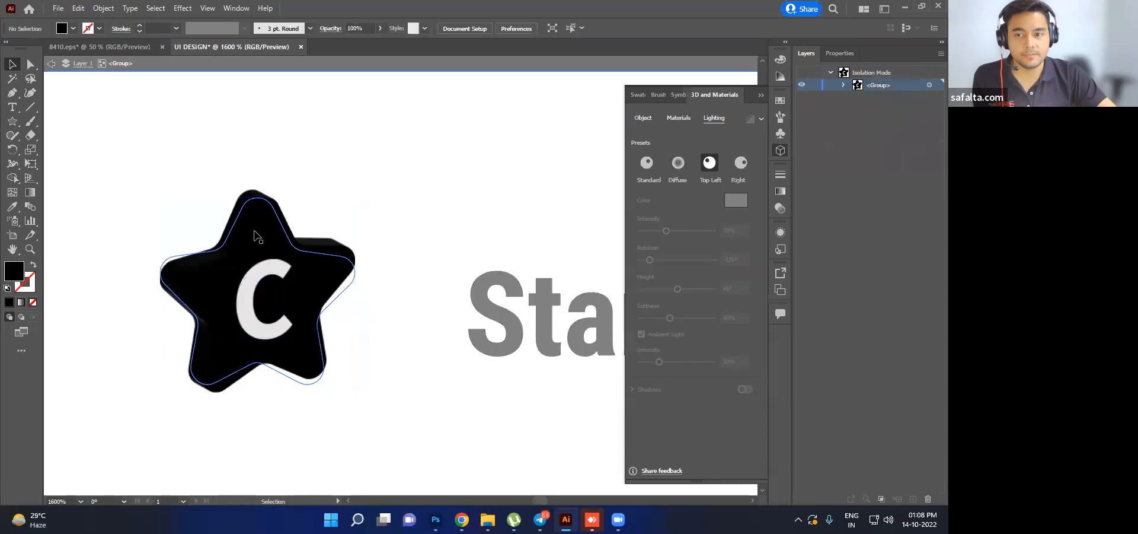
double_click(15, 270)
double_click(136, 196)
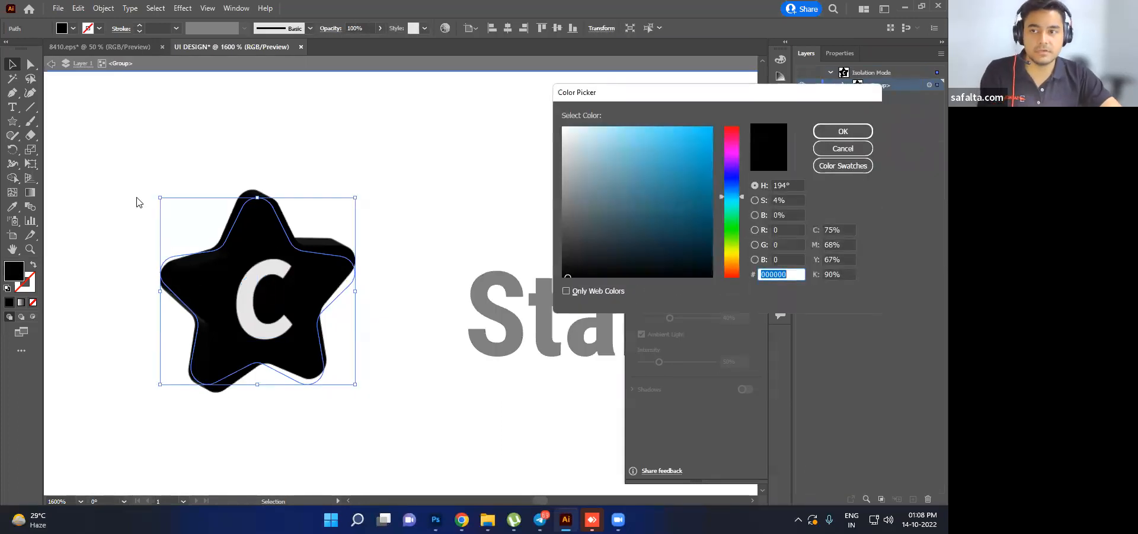
left_click(50, 64)
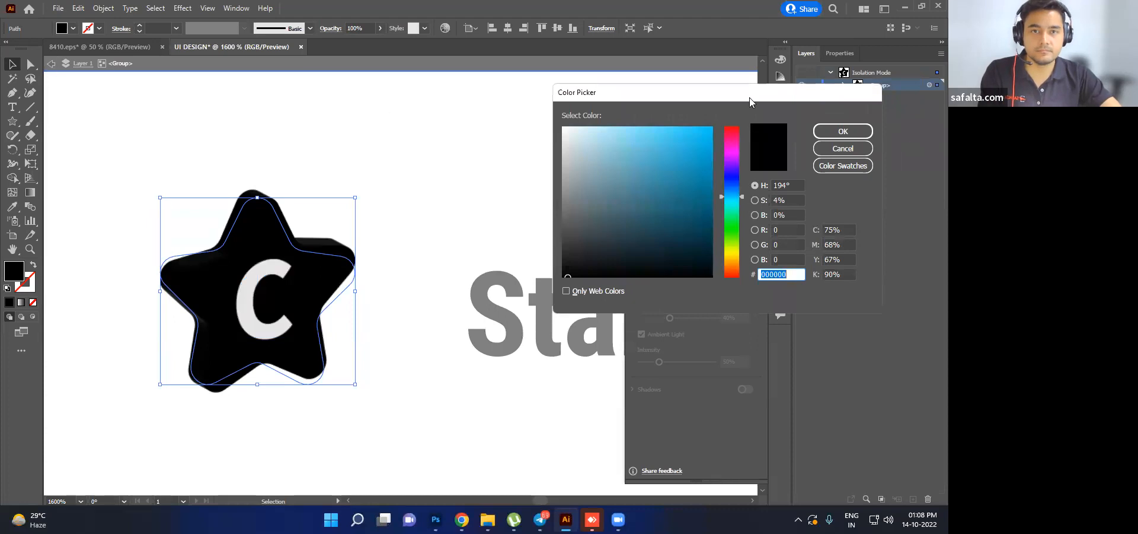
left_click(870, 147)
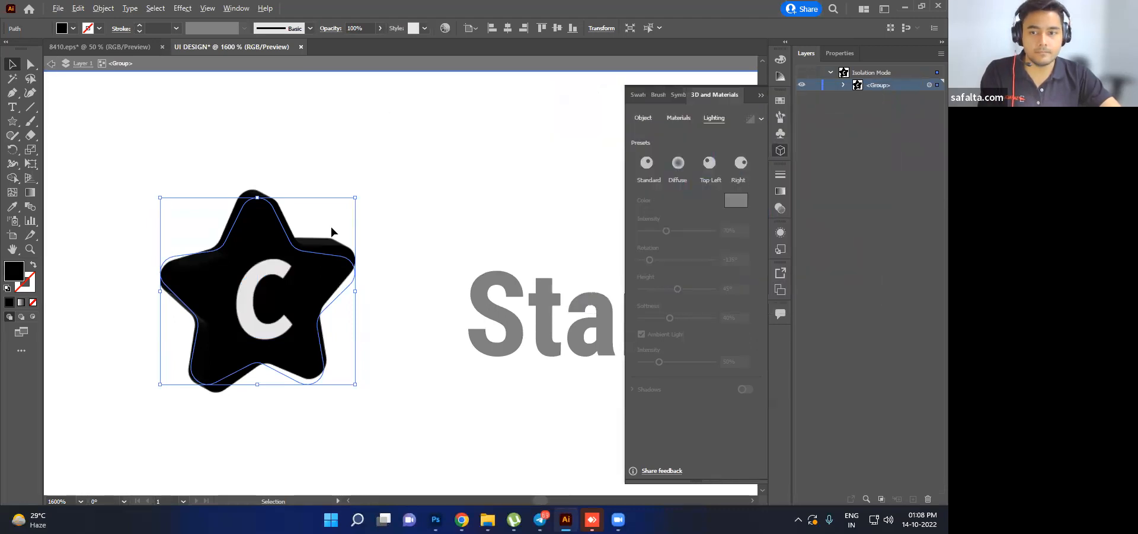
scroll(332, 231, "down", 8)
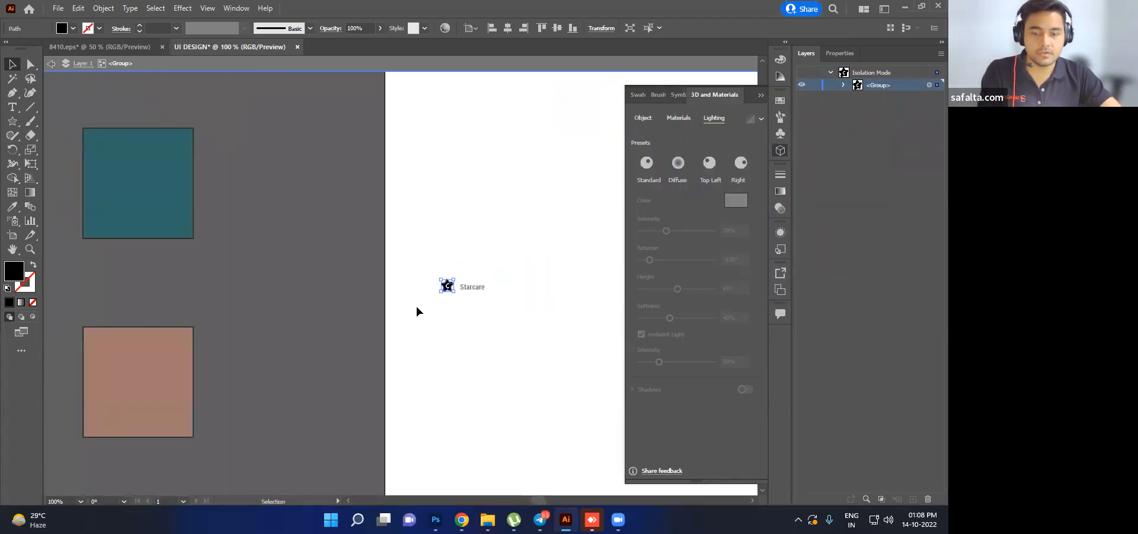
key("i")
left_click(158, 367)
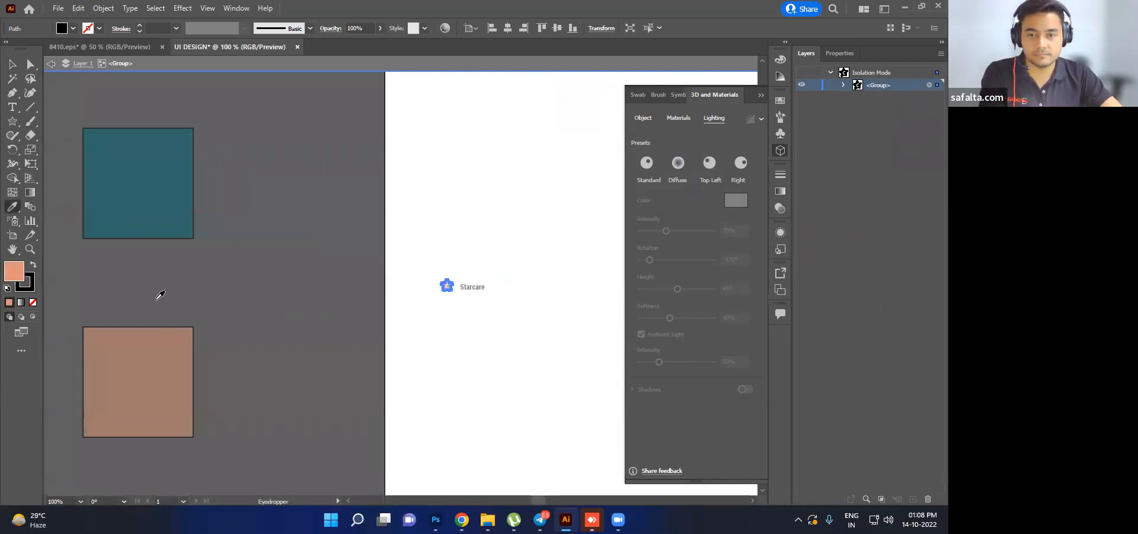
key("v")
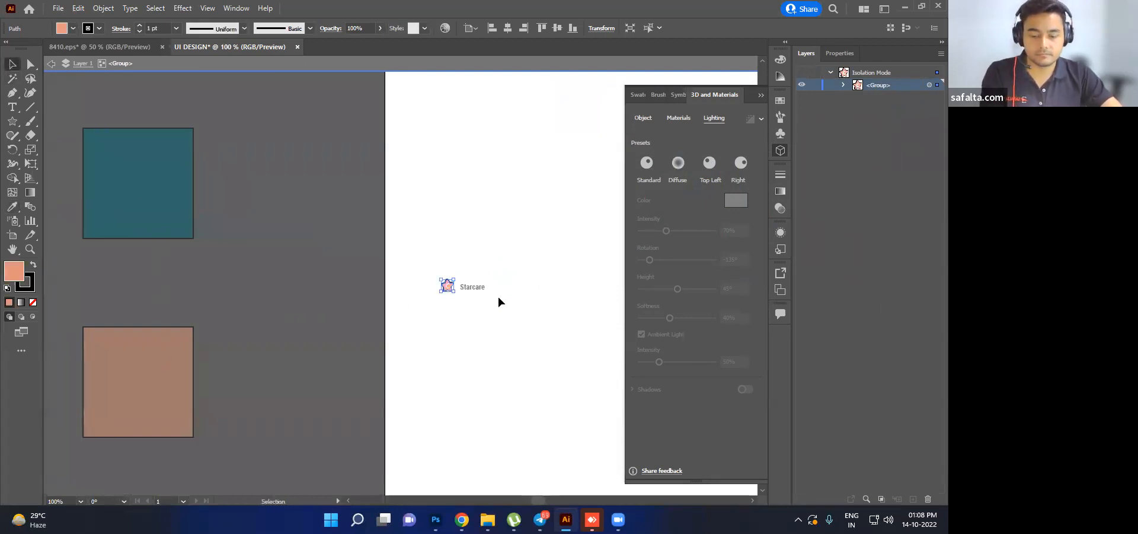
- Recolor the letter C inside the star with the Eyedropper from the dark teal swatch square
scroll(497, 294, "up", 5)
scroll(511, 361, "left", 5)
scroll(394, 307, "up", 2)
left_click(378, 291)
scroll(299, 330, "down", 3)
left_click_drag(220, 307, 399, 348)
scroll(379, 345, "down", 2)
scroll(428, 343, "down", 3)
scroll(428, 344, "down", 1)
key("i")
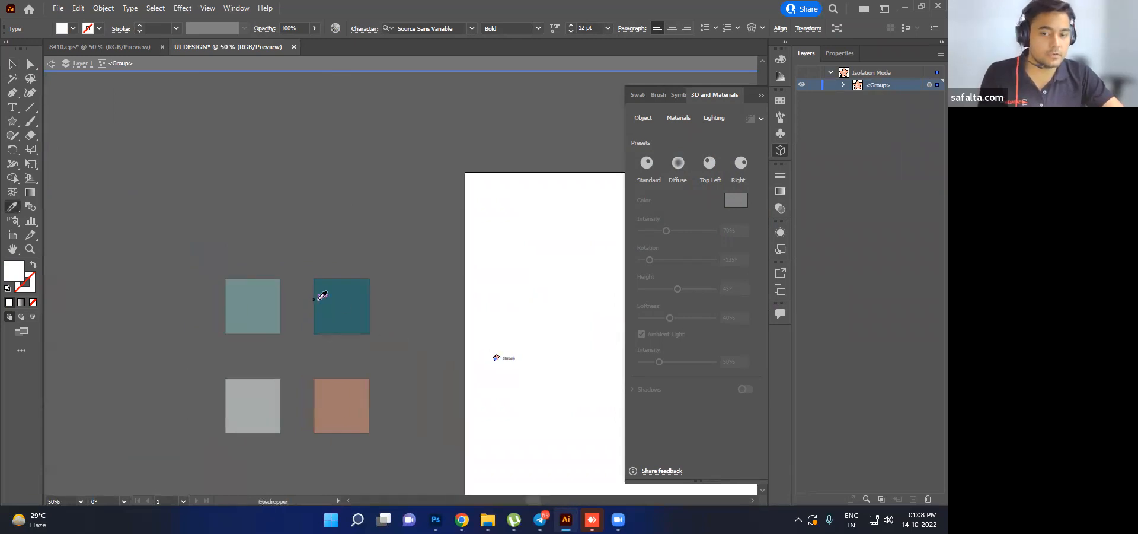
left_click(320, 298)
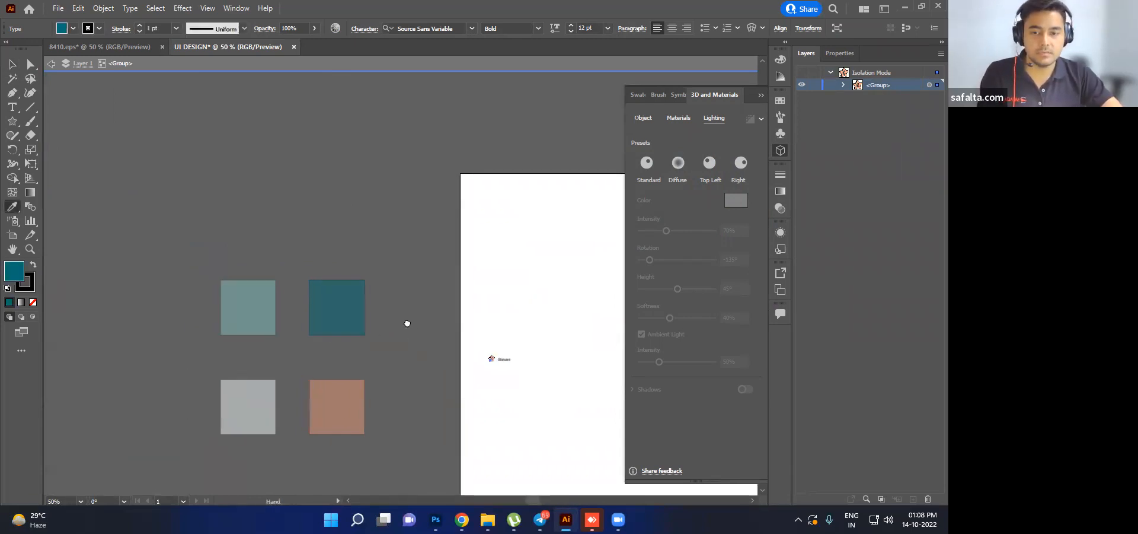
- Step out of the logo group and examine the star and letter C colors up close and beside the app name
left_click_drag(406, 322, 272, 255)
left_click(53, 64)
scroll(448, 364, "up", 2)
left_click_drag(510, 323, 528, 381)
left_click_drag(207, 338, 329, 378)
scroll(374, 339, "up", 8)
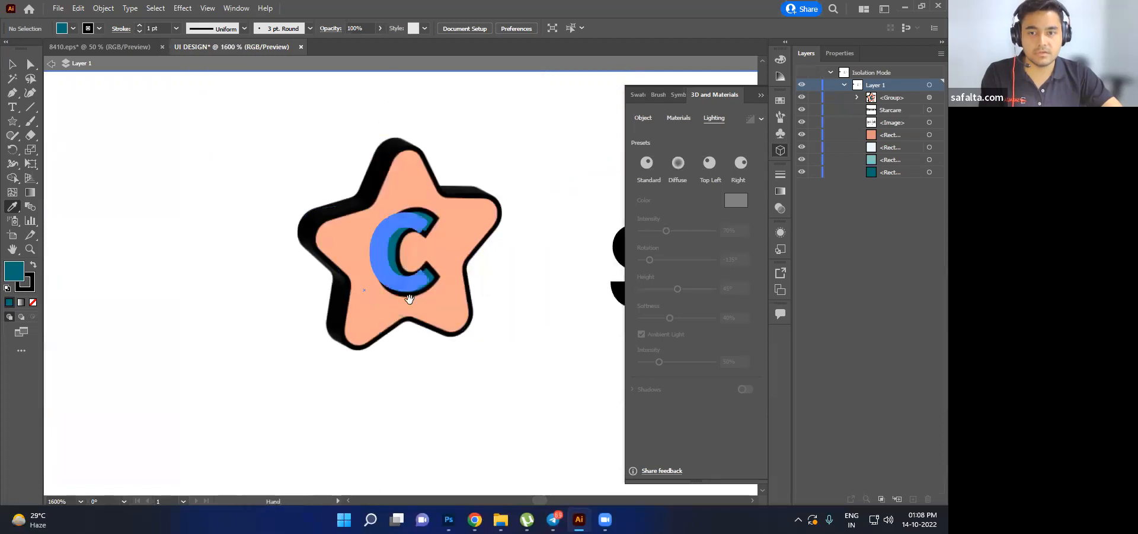
left_click_drag(411, 297, 401, 327)
scroll(382, 395, "down", 2)
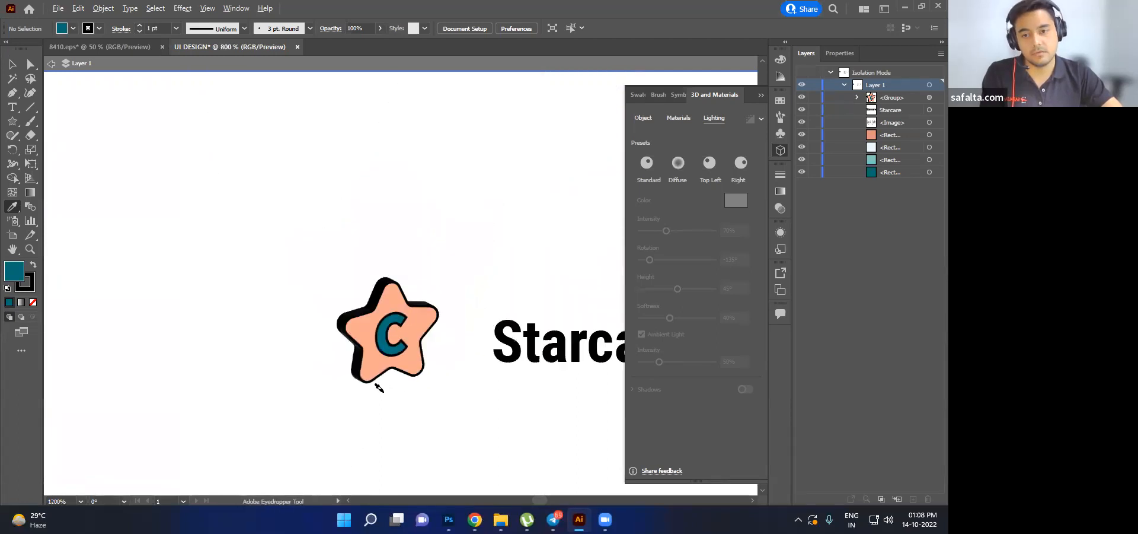
key("v")
left_click(383, 363)
scroll(374, 391, "down", 1)
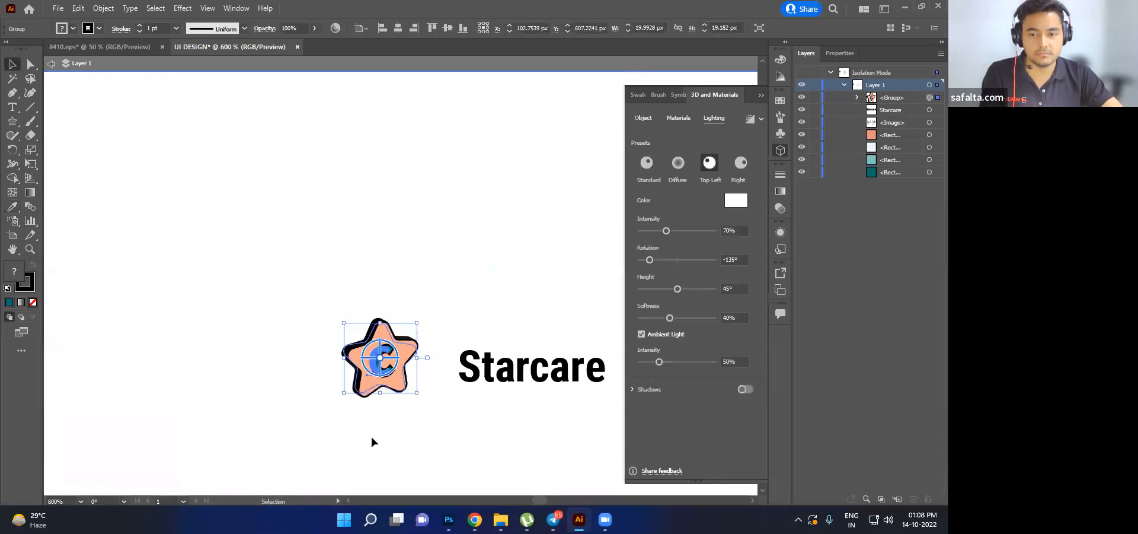
left_click(372, 432)
- Isolate the logo group again, recolor the letter C from the off-white swatch square and exit isolation mode
double_click(377, 368)
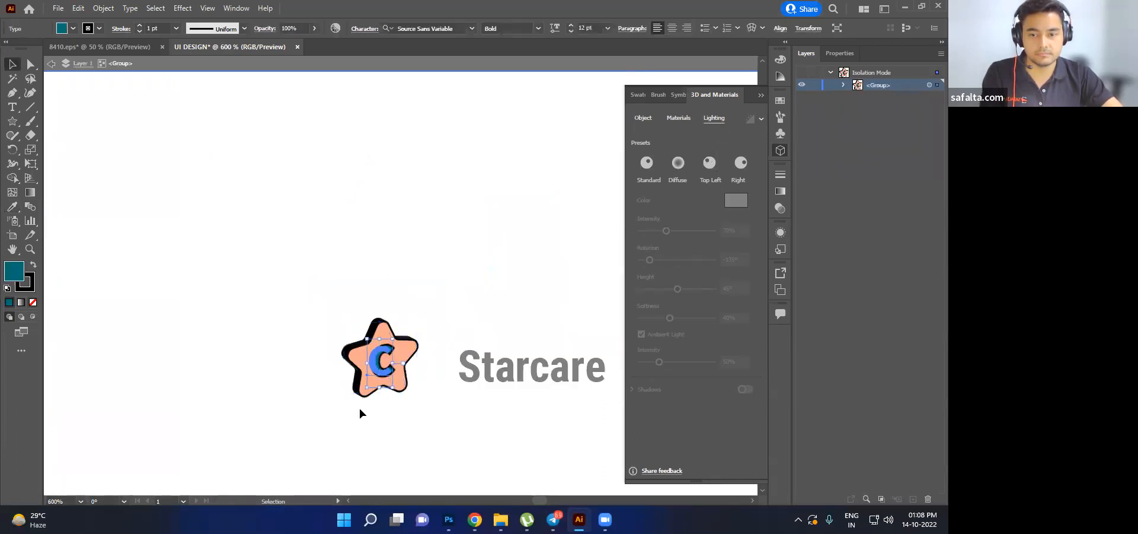
scroll(374, 384, "down", 7)
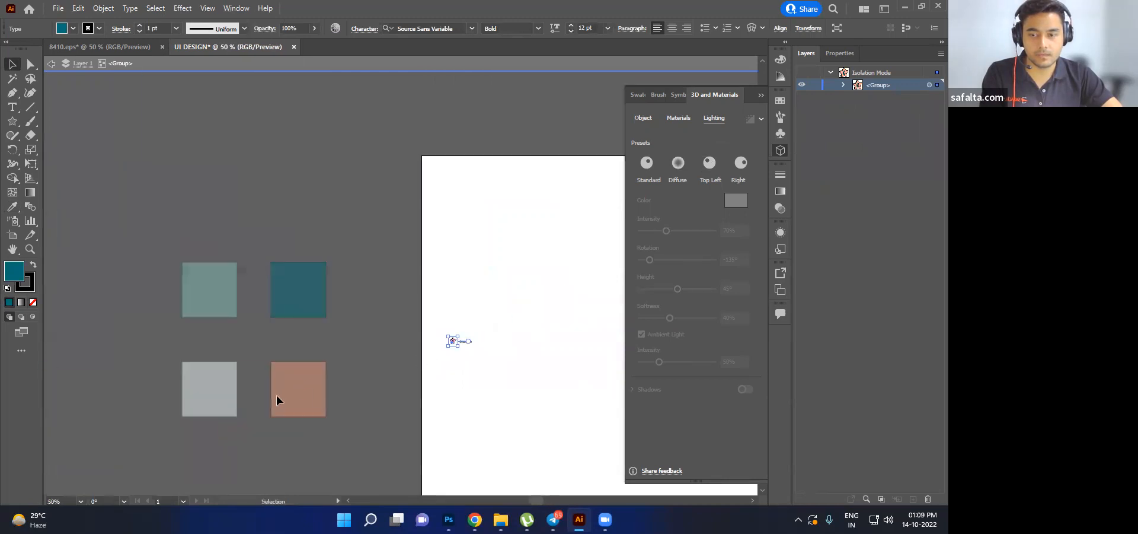
key("i")
left_click(11, 64)
left_click(394, 286)
scroll(448, 350, "up", 5)
scroll(449, 353, "up", 5)
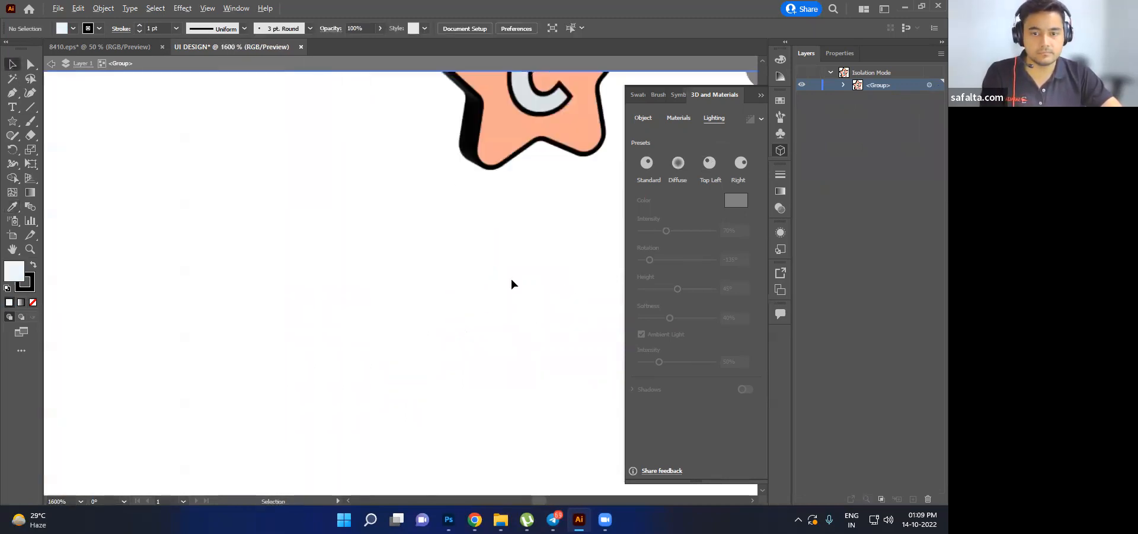
key("Escape")
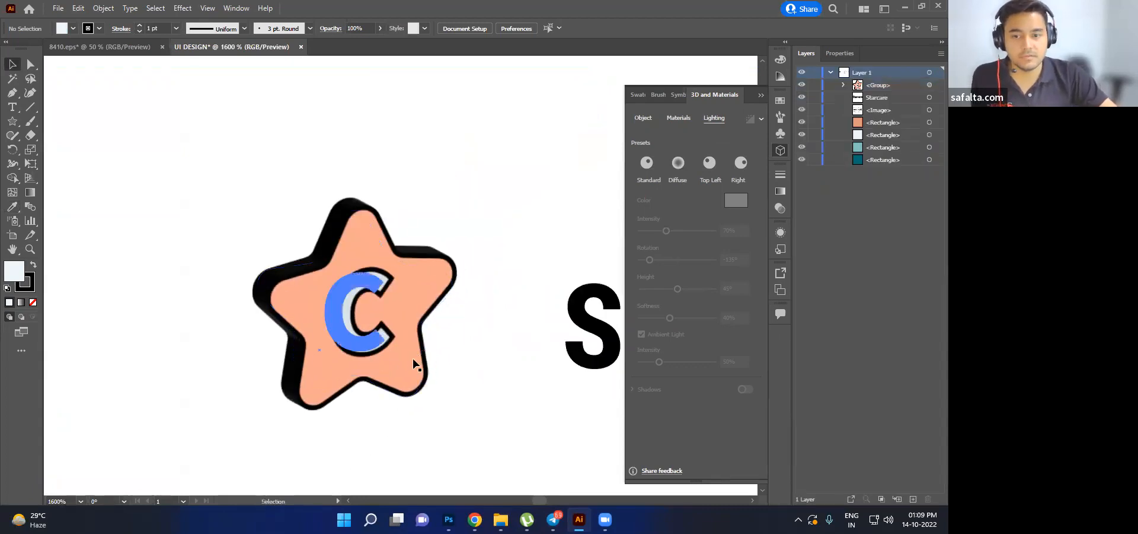
- Examine the recolored star logo next to the Starcare name and return to the normal layer view
left_click(450, 271)
left_click(504, 190)
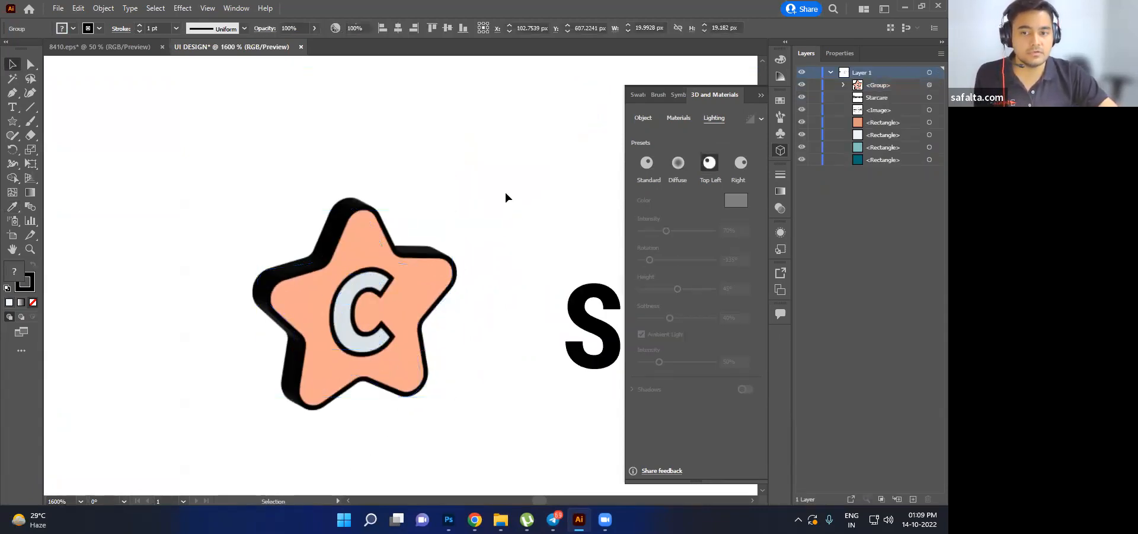
scroll(503, 213, "down", 2)
left_click_drag(521, 206, 382, 225)
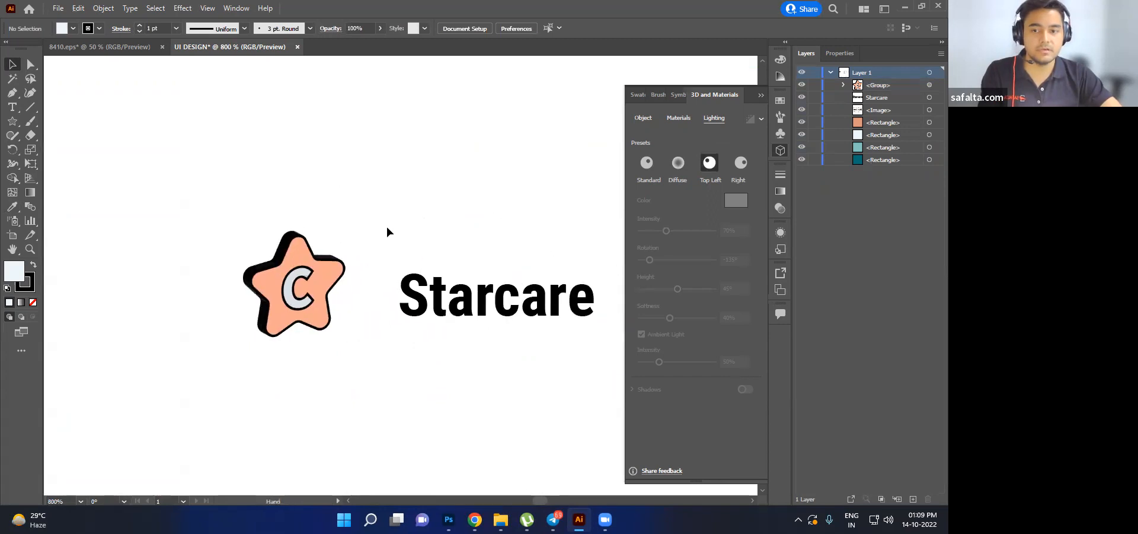
scroll(388, 226, "down", 1)
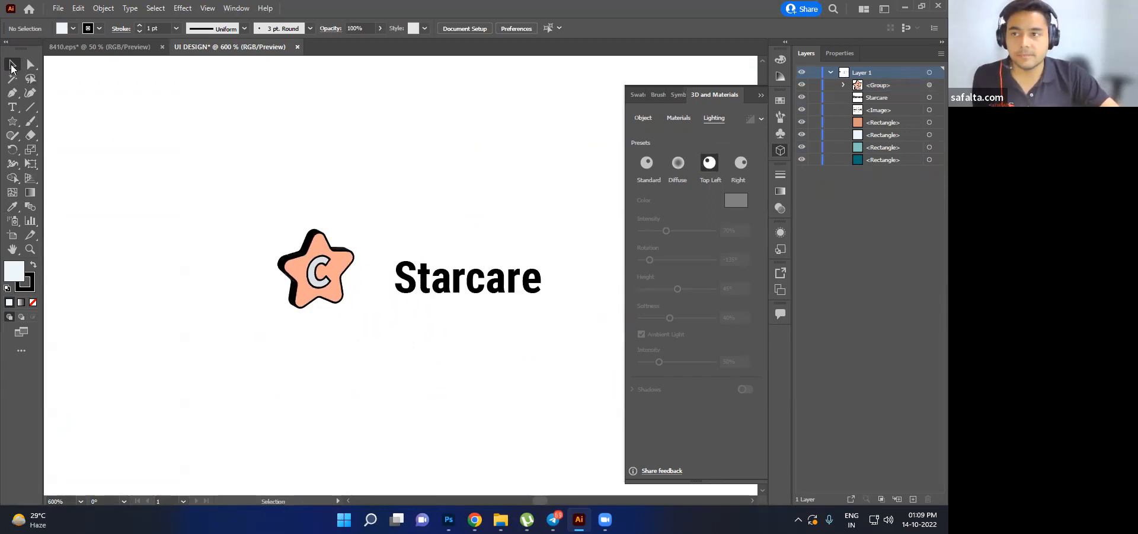
double_click(338, 274)
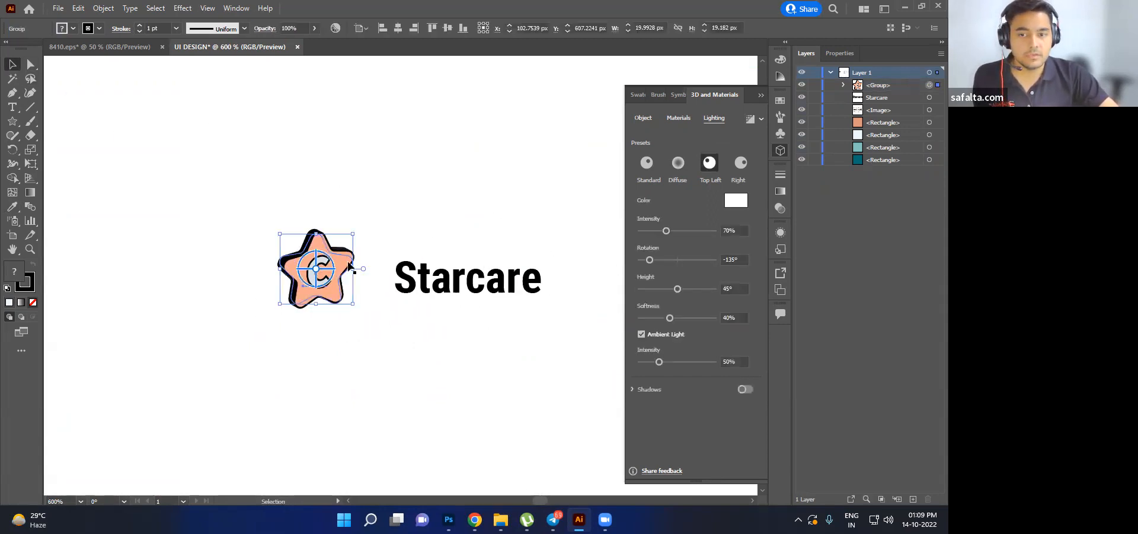
left_click(51, 64)
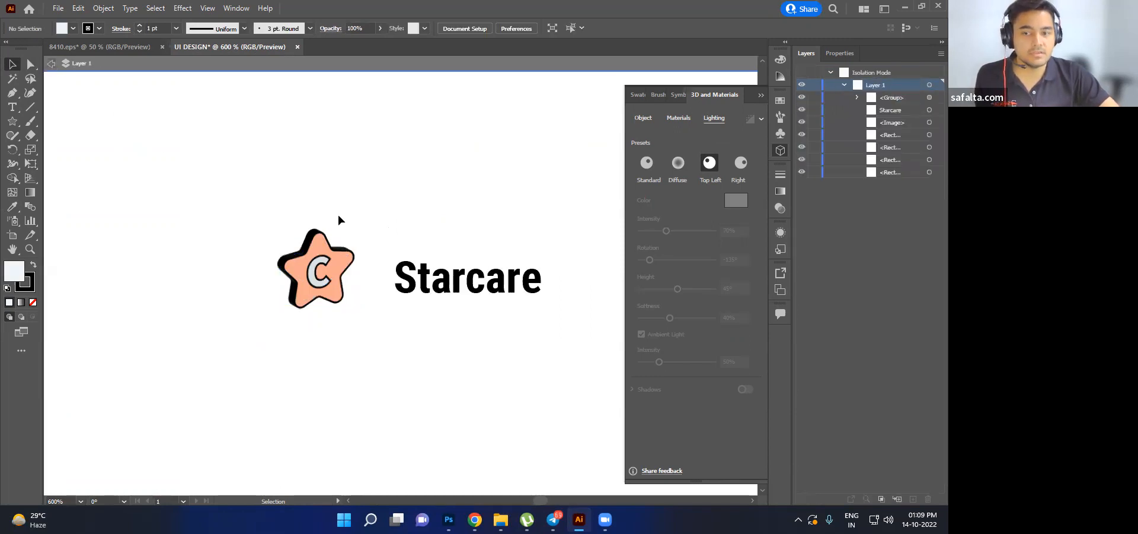
left_click(51, 64)
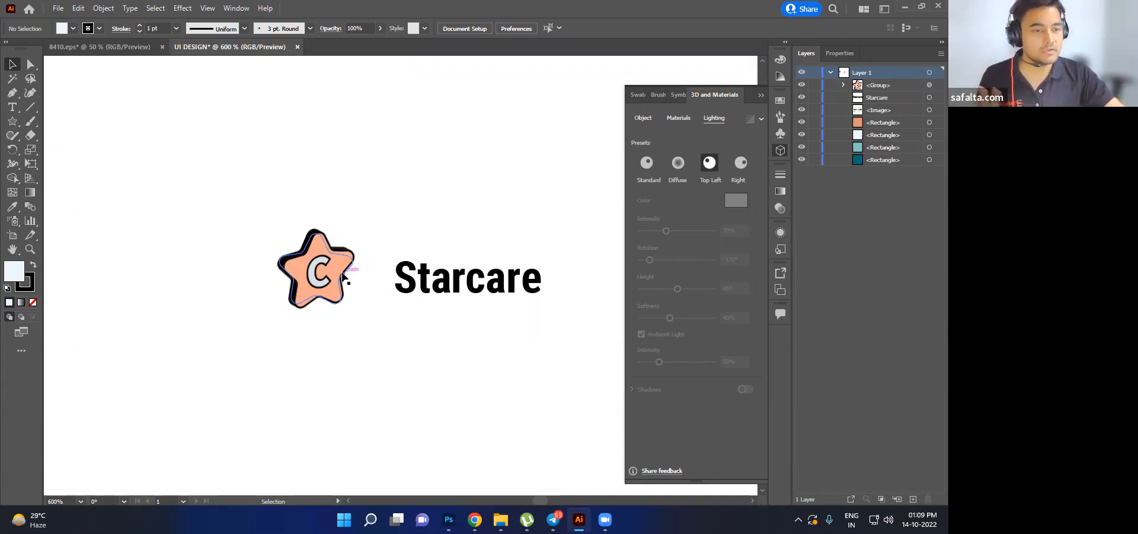
- Examine the star logo beside the Starcare name at several zoom levels
scroll(344, 277, "down", 3)
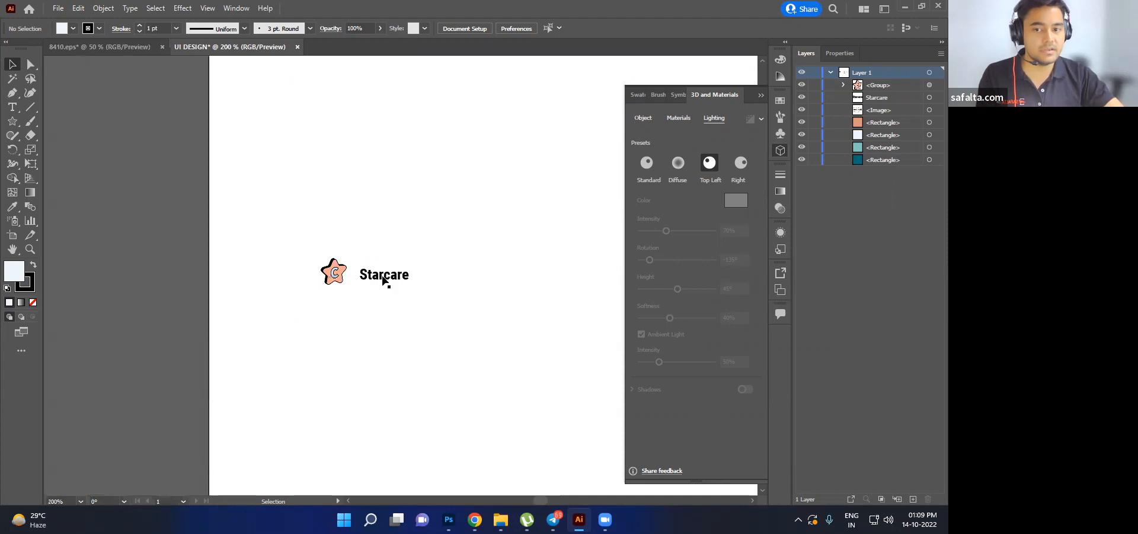
left_click(340, 278)
scroll(341, 279, "up", 3)
scroll(344, 279, "down", 2)
left_click(368, 262)
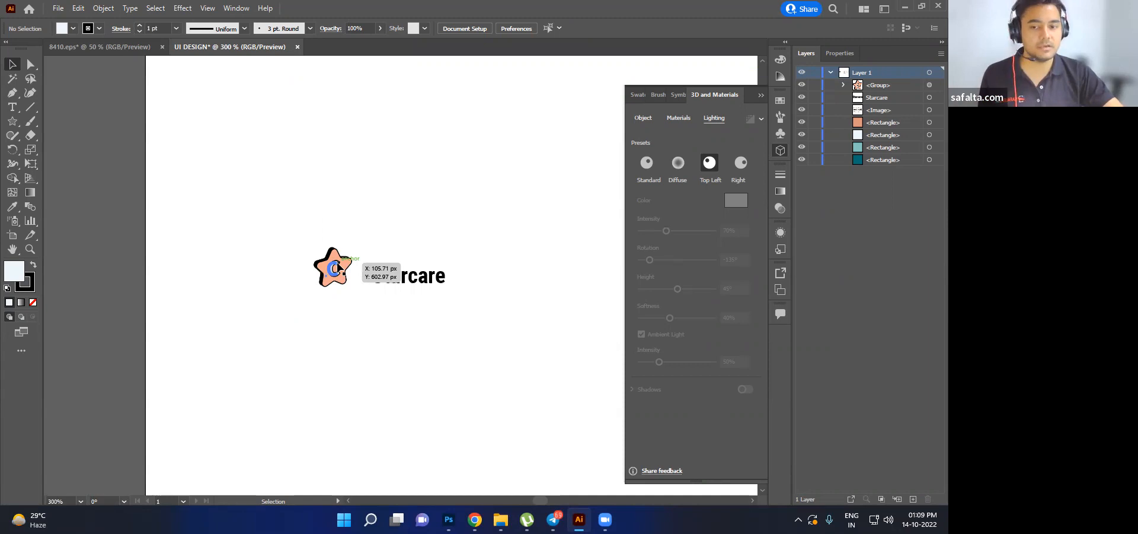
scroll(347, 279, "down", 2)
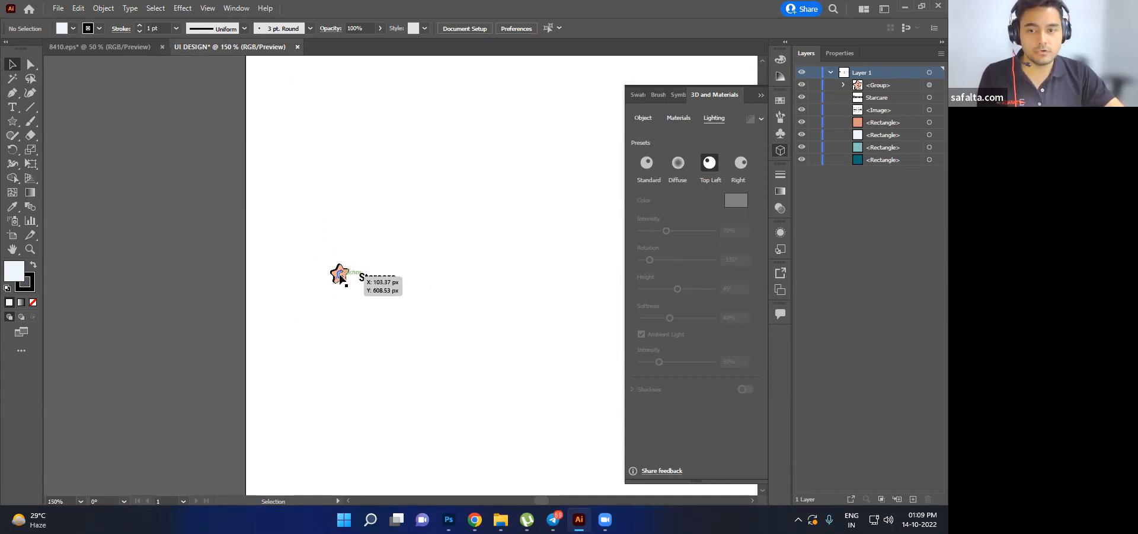
scroll(340, 276, "up", 5)
scroll(402, 350, "down", 2)
- Move the Starcare text closer to the star and recolor it with the Eyedropper from the star
left_click_drag(452, 341, 351, 309)
key("i")
left_click(265, 291)
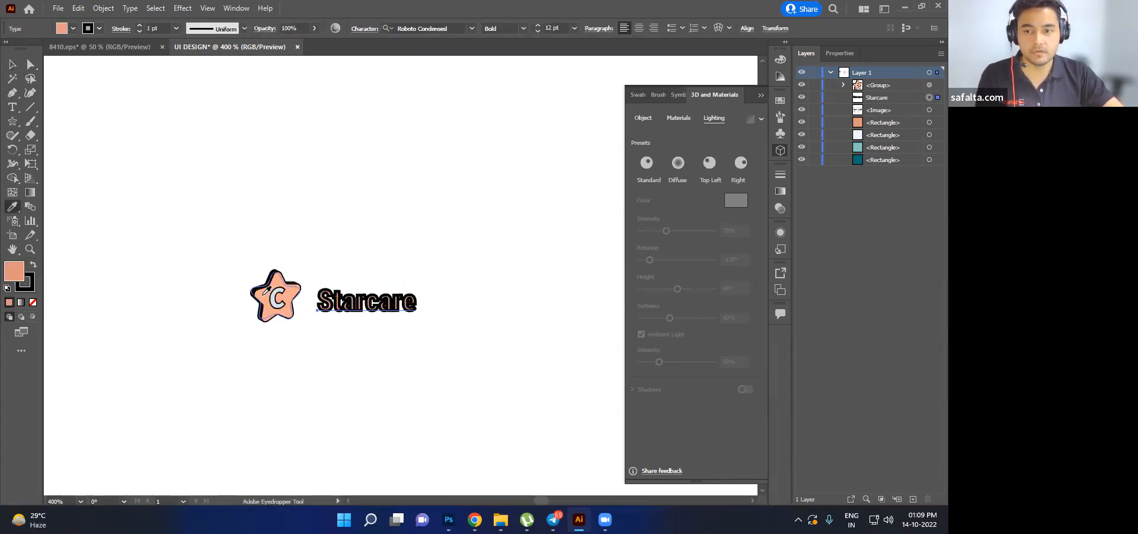
key("v")
scroll(426, 333, "up", 3)
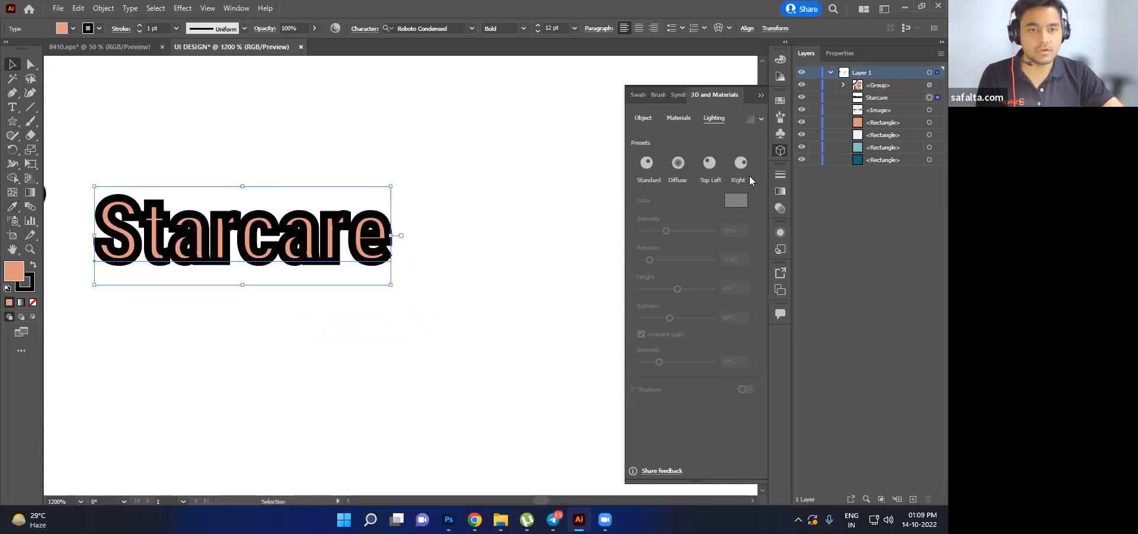
- Thin the Starcare text's stroke to 0.25 pt, then remove the stroke entirely
left_click(761, 95)
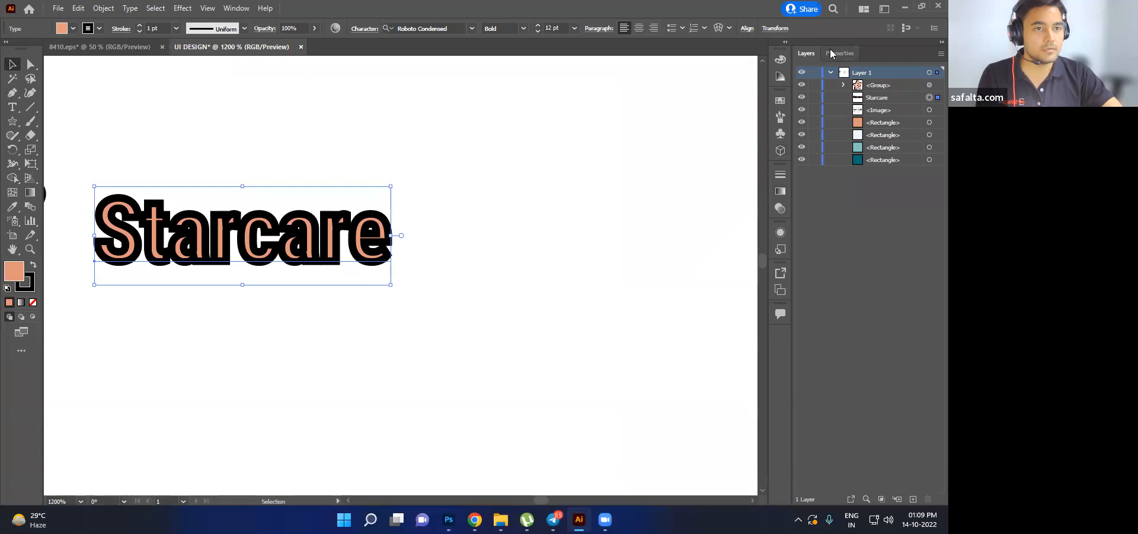
left_click(840, 53)
left_click(888, 205)
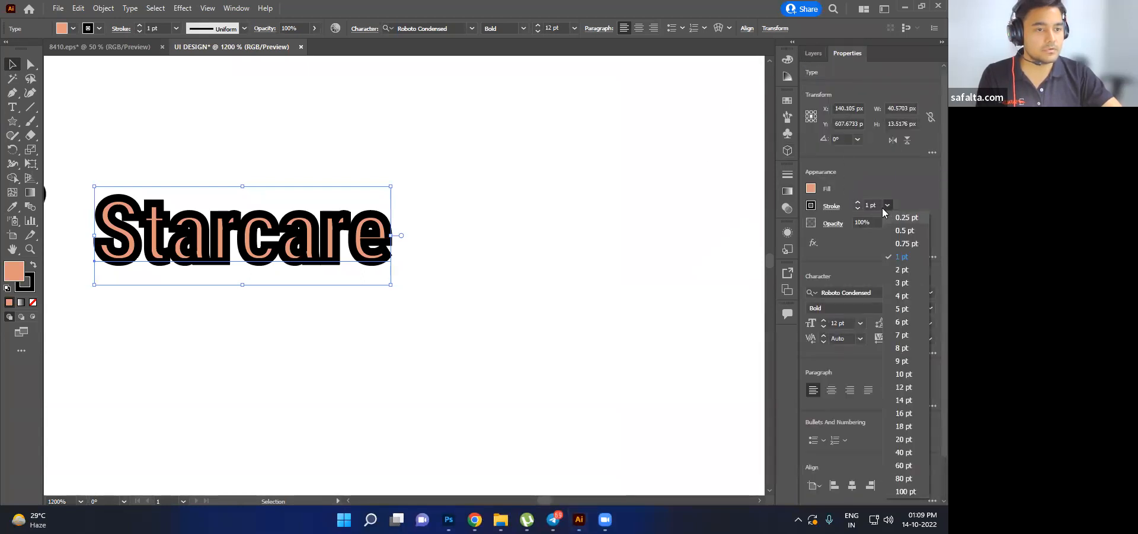
left_click(895, 218)
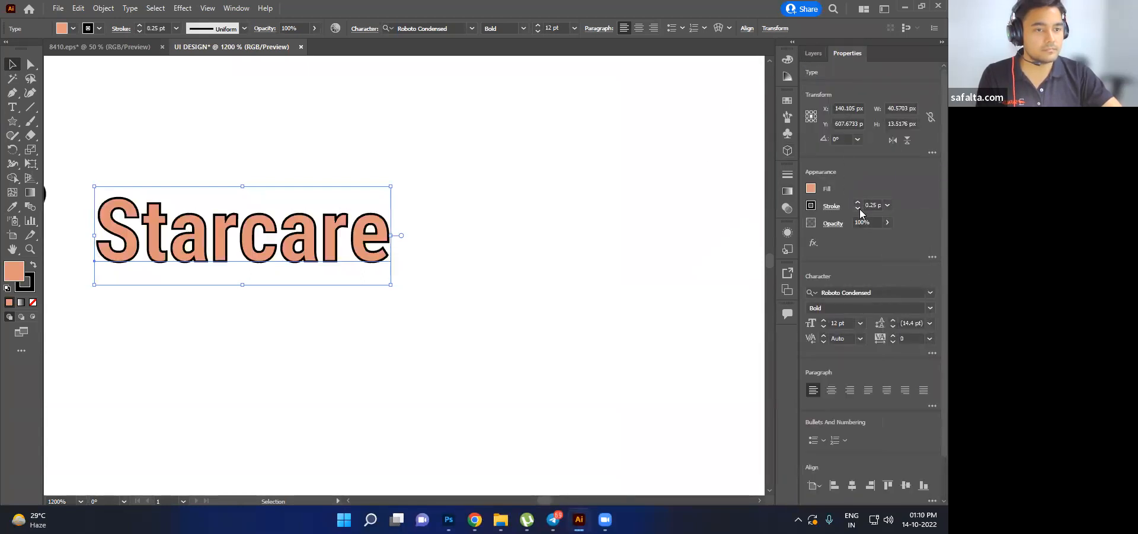
left_click(858, 207)
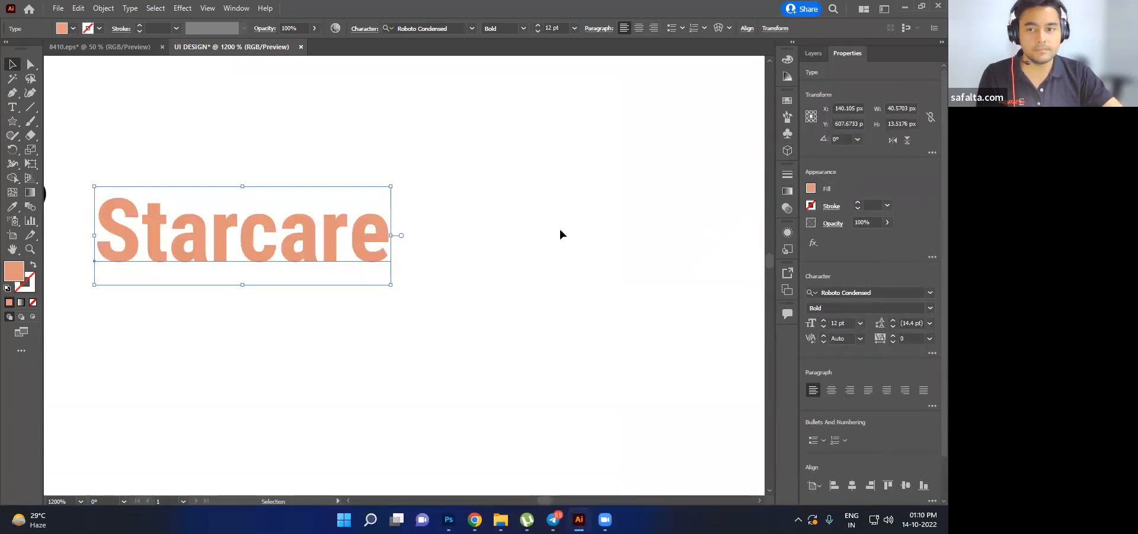
left_click(534, 249)
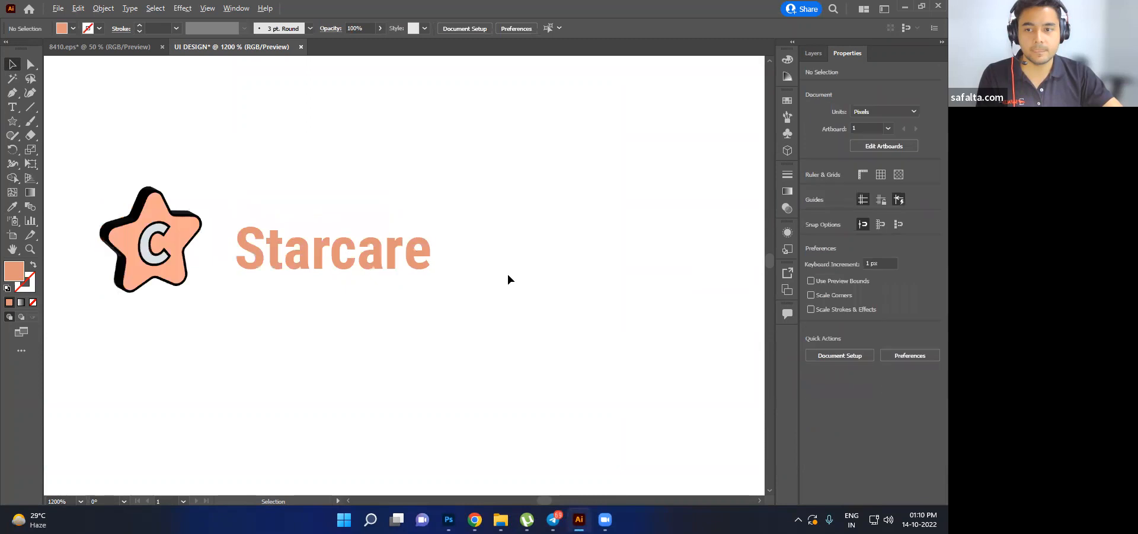
- Move the Starcare text right up beside the star logo and align the two on their vertical centers
scroll(508, 274, "down", 2)
left_click_drag(436, 264, 425, 262)
left_click(328, 259, "shift")
left_click(447, 27)
left_click(355, 297)
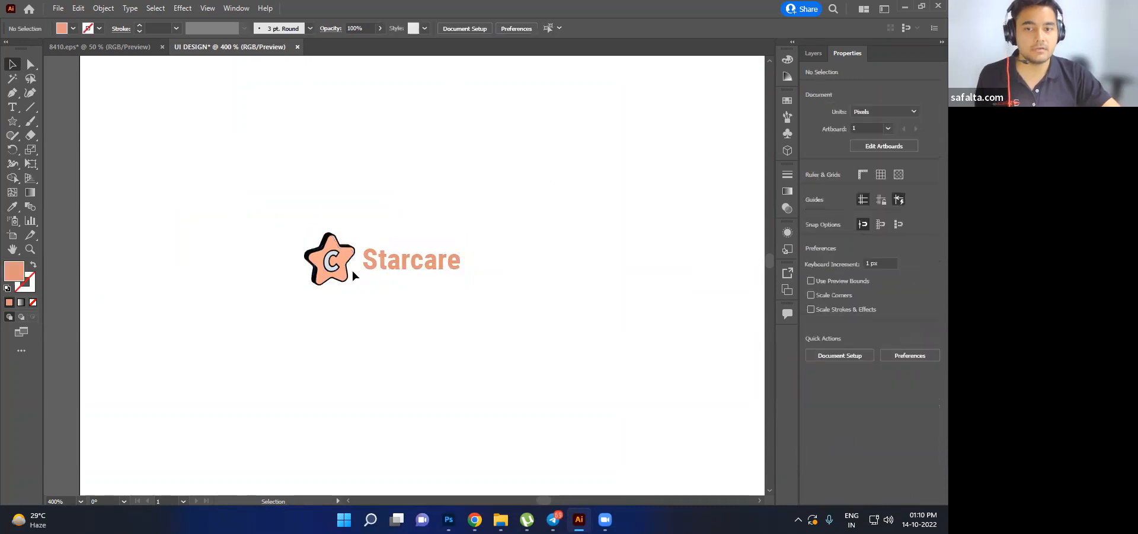
- Group the star logo with the Starcare text and rename the group as Logo
left_click_drag(287, 229, 558, 338)
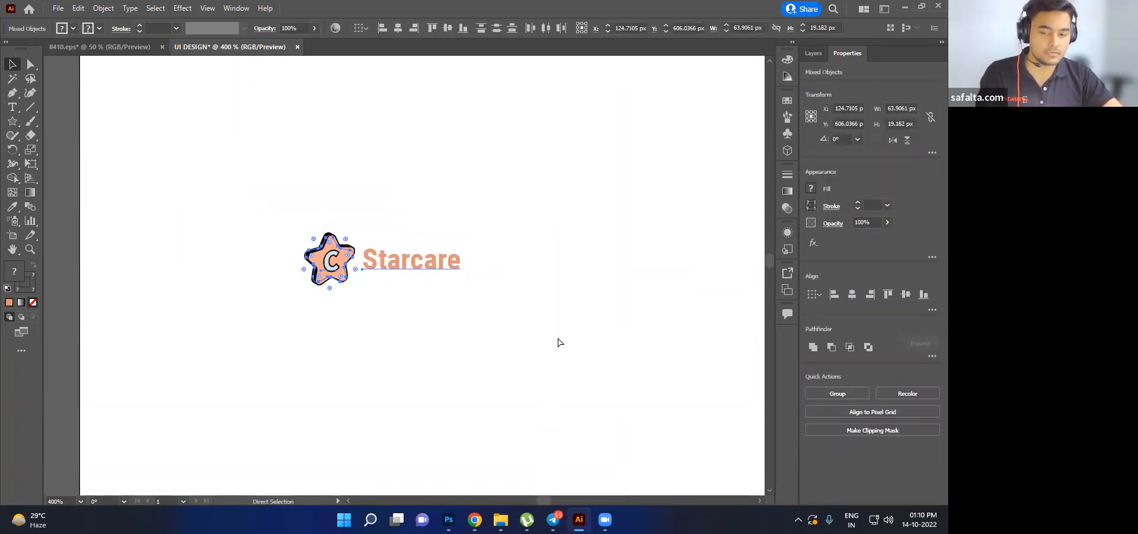
key("ctrl+g")
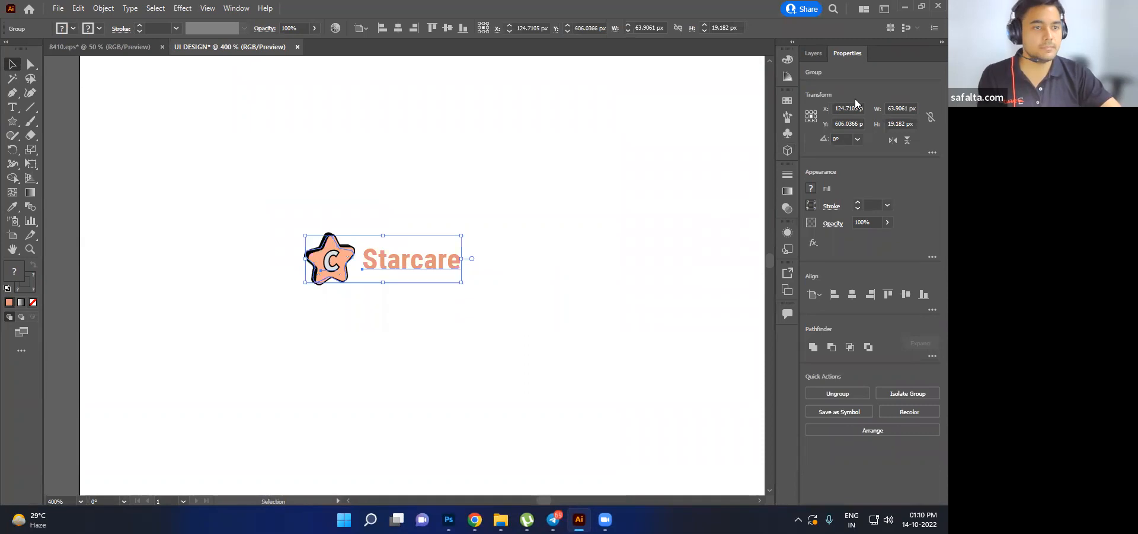
left_click(814, 54)
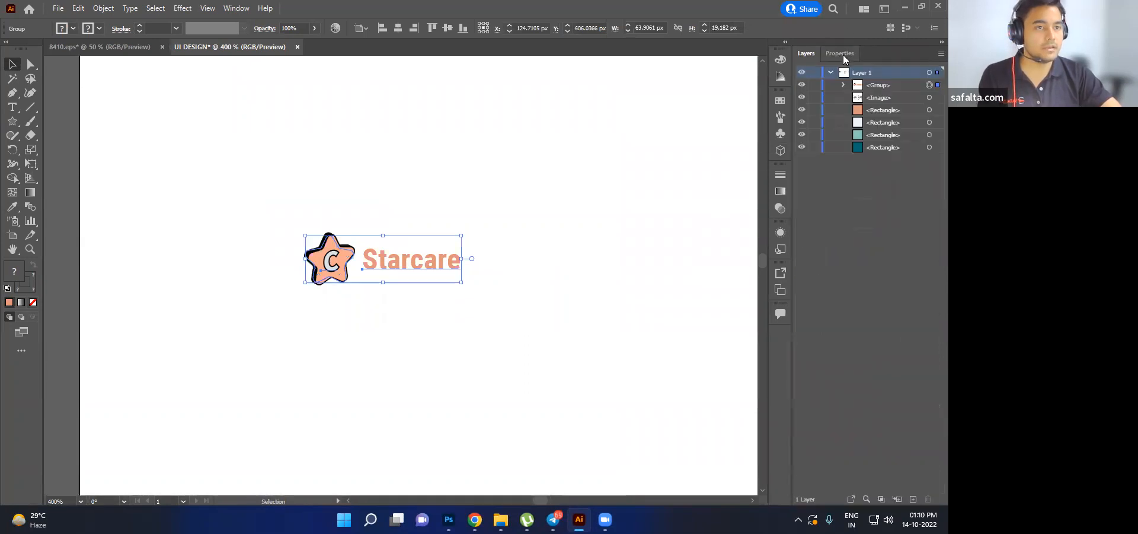
double_click(873, 86)
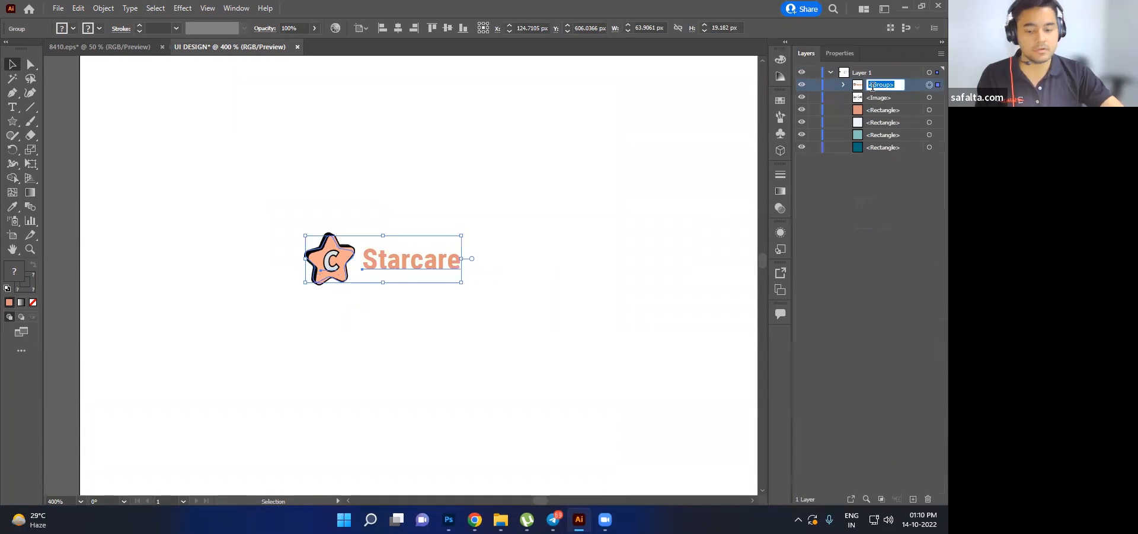
type("Logo")
key("Return")
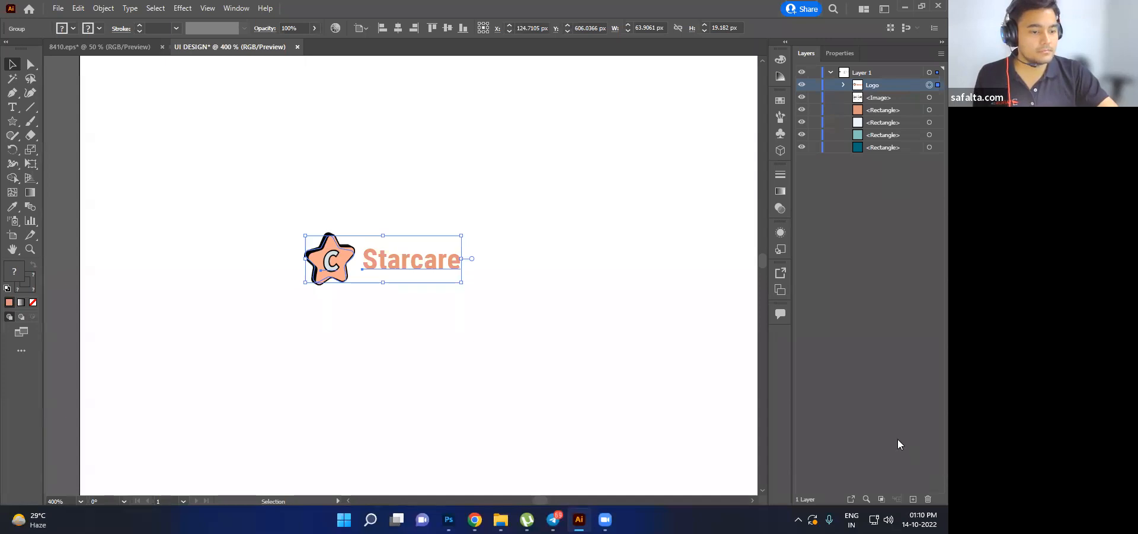
- Create a new layer named Logo and move the Logo group into it
left_click(913, 498)
double_click(863, 73)
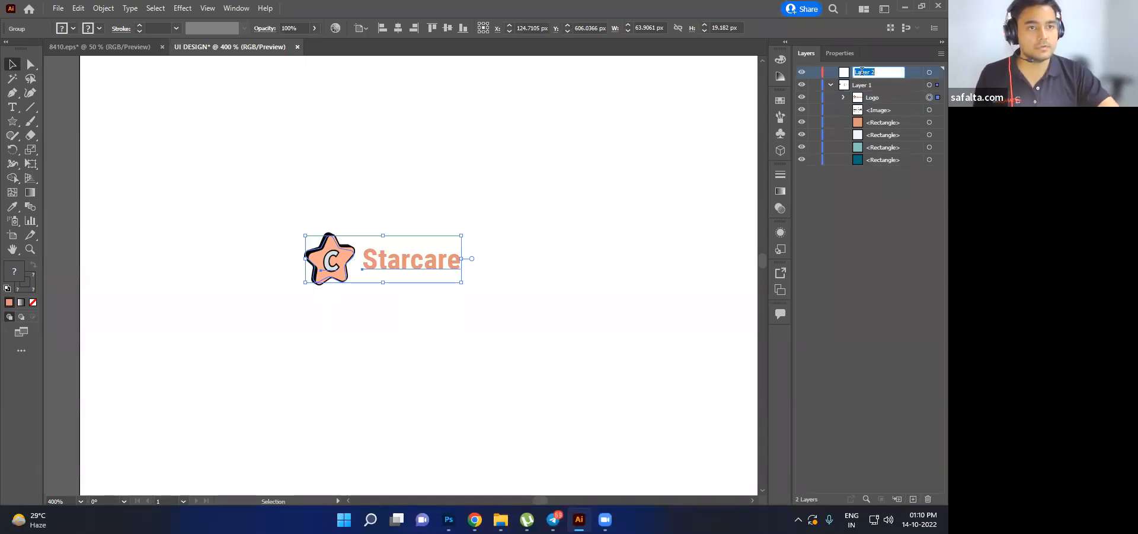
type("Logo")
key("Return")
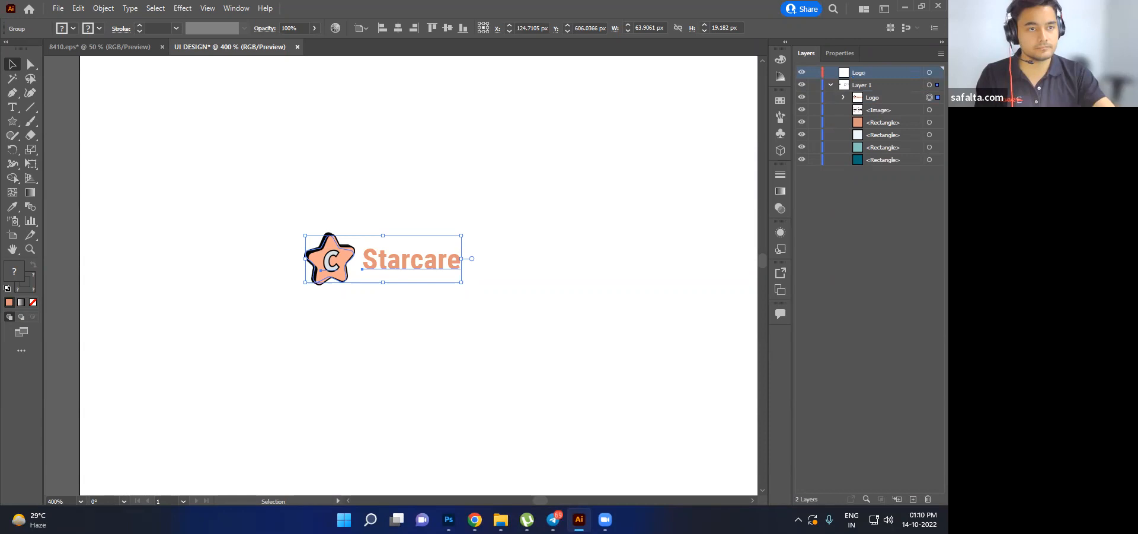
left_click(910, 98)
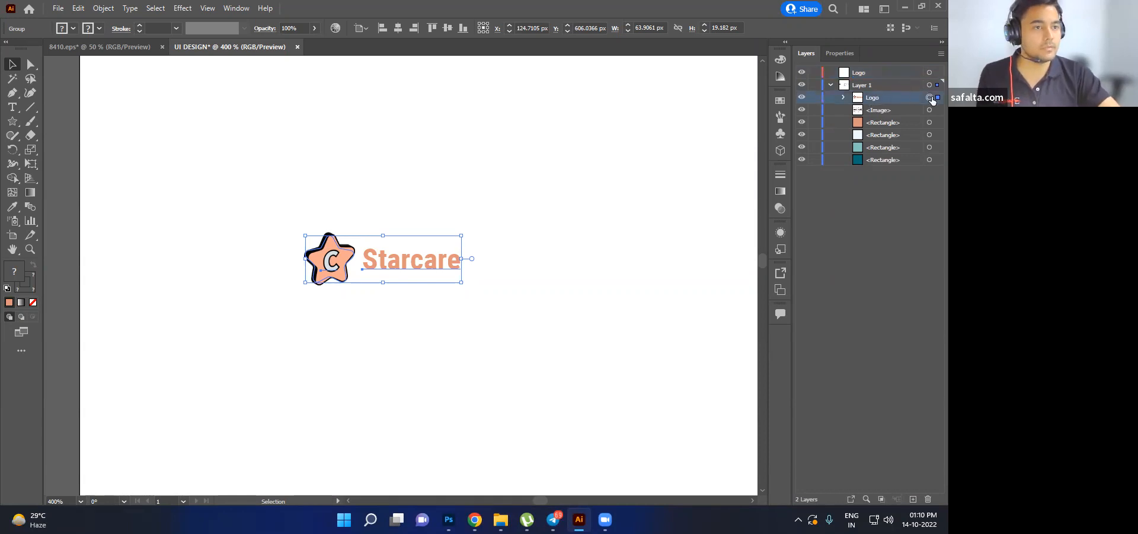
left_click_drag(870, 101, 868, 73)
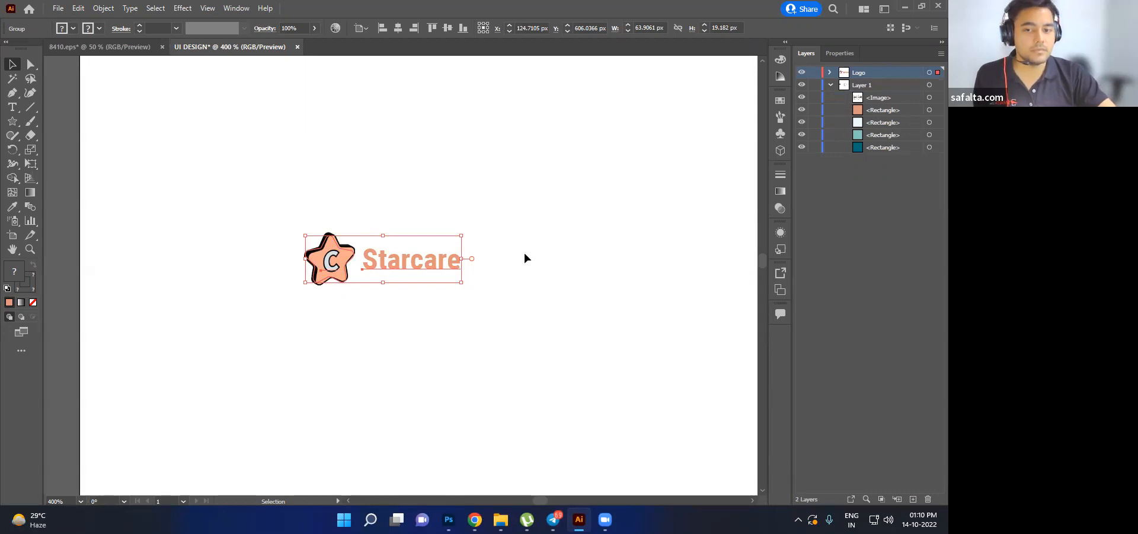
- Rename Layer 1, which holds the color swatch squares, as Colors
double_click(857, 84)
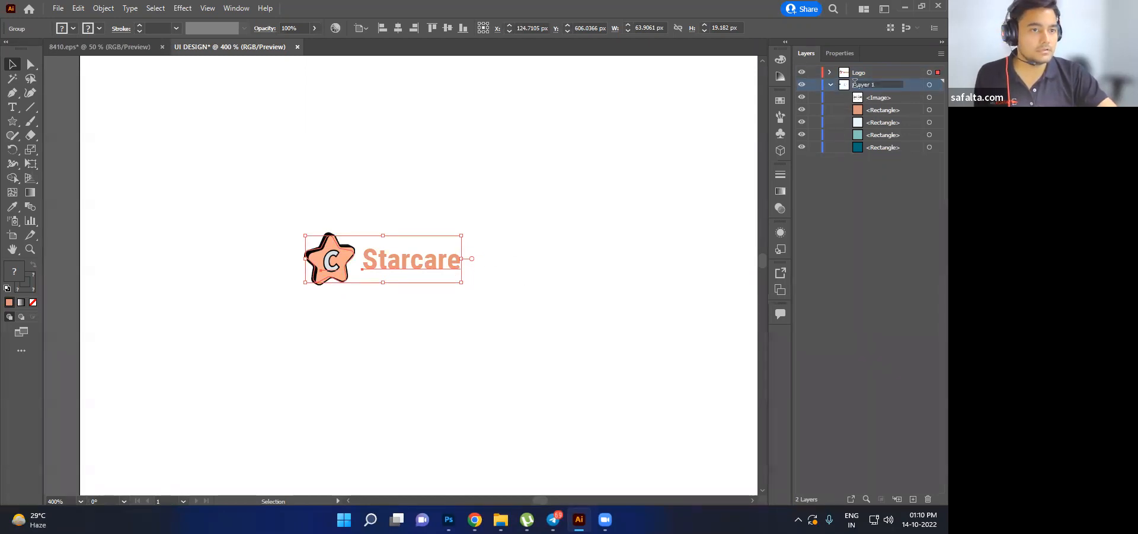
type("Colors")
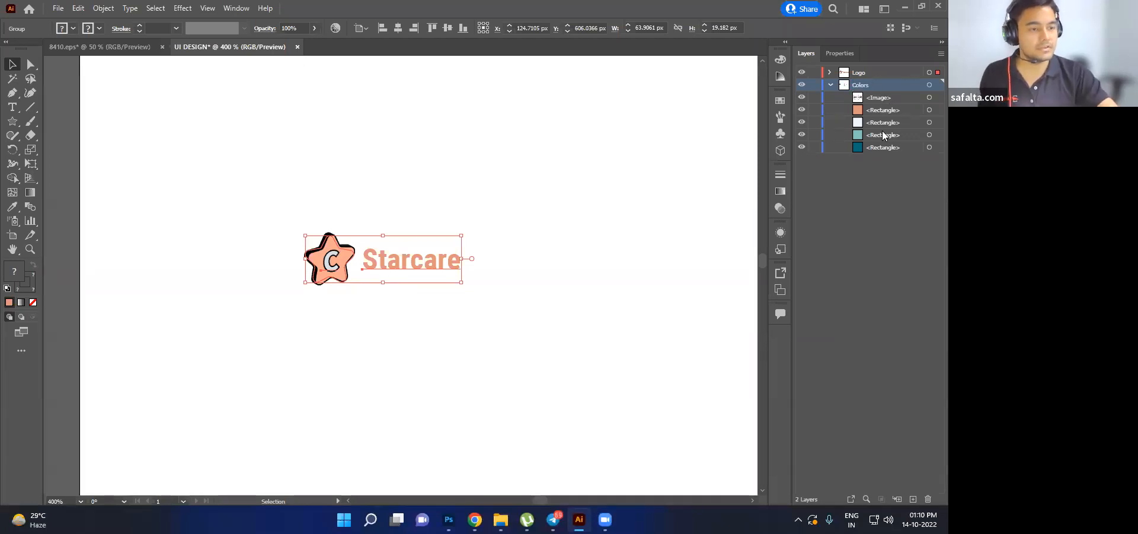
left_click(872, 97)
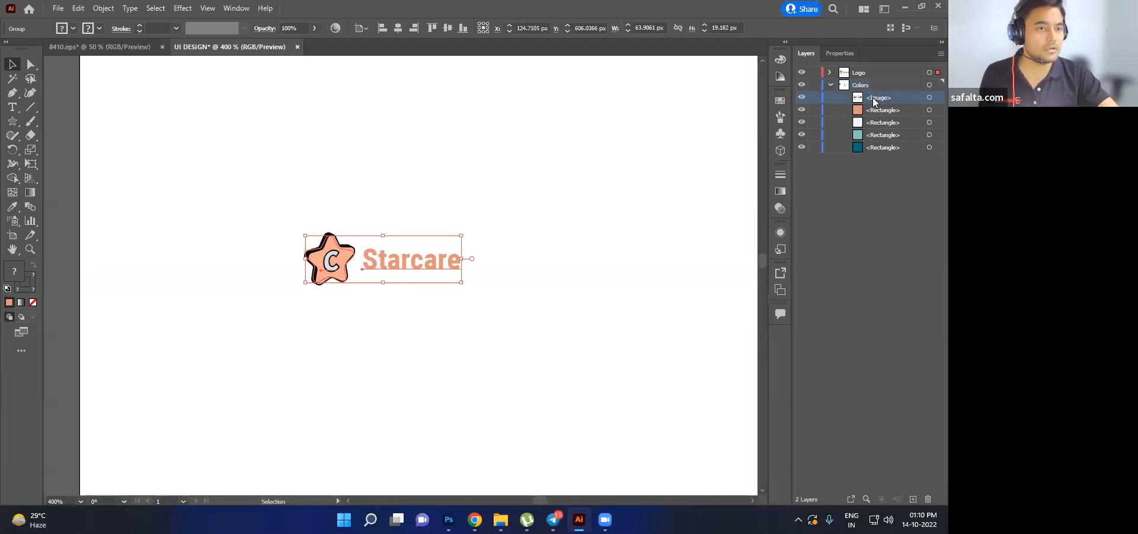
- Enlarge the Logo group proportionally to about half the artboard's width and deselect it
scroll(523, 236, "down", 6)
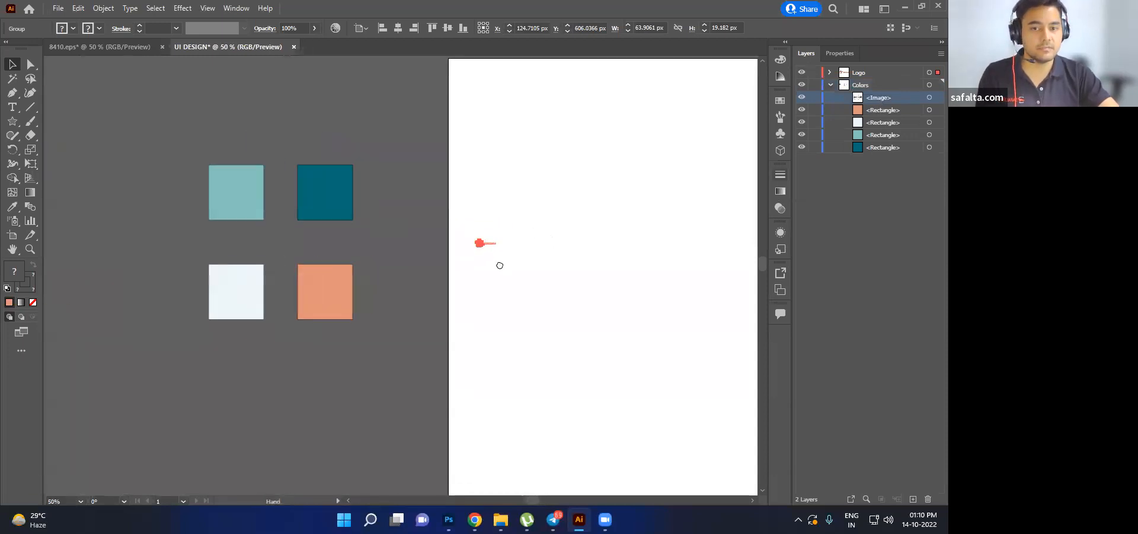
left_click_drag(585, 249, 268, 305)
left_click_drag(203, 287, 345, 172)
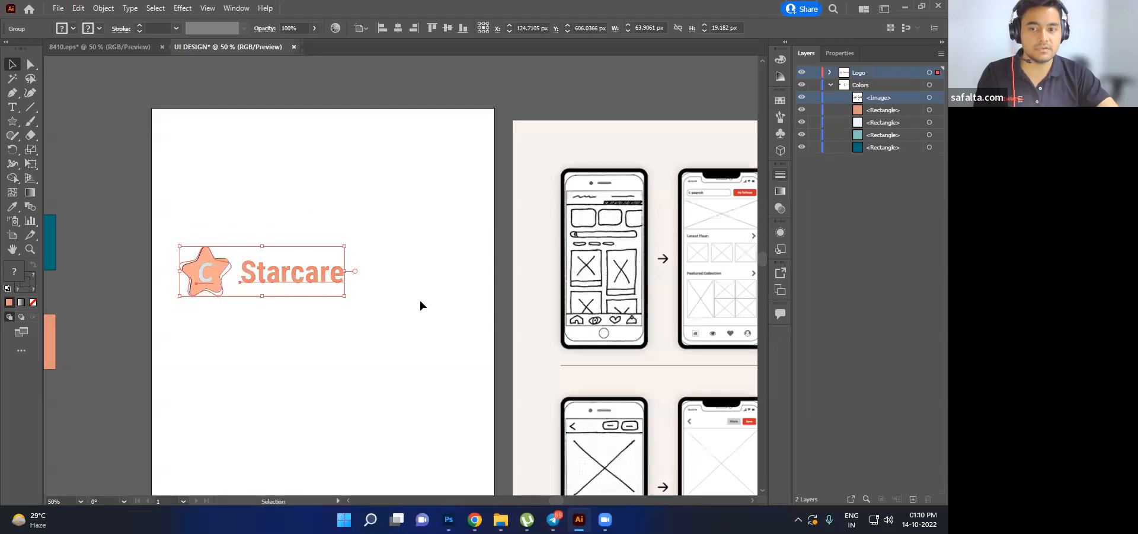
left_click(423, 303)
scroll(213, 279, "up", 4)
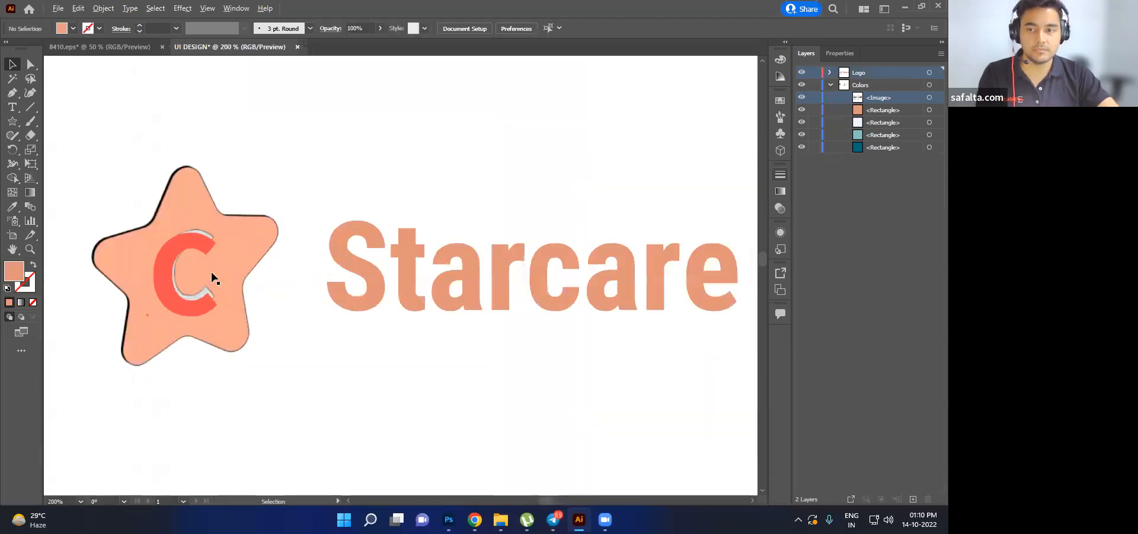
- Isolate the star path inside the Logo group, set its stroke to 0.25 pt and exit isolation mode
double_click(318, 233)
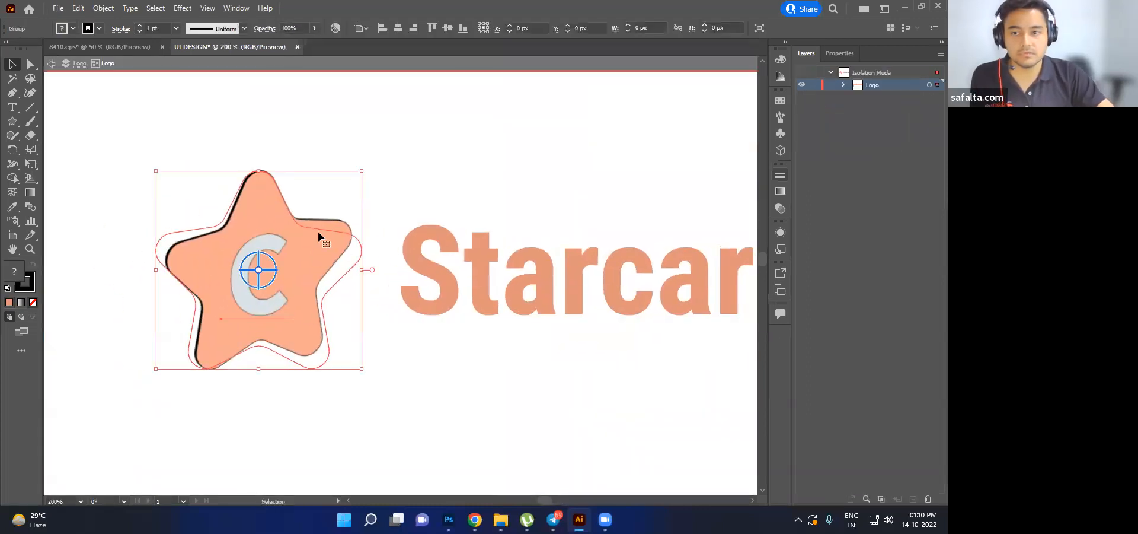
double_click(318, 233)
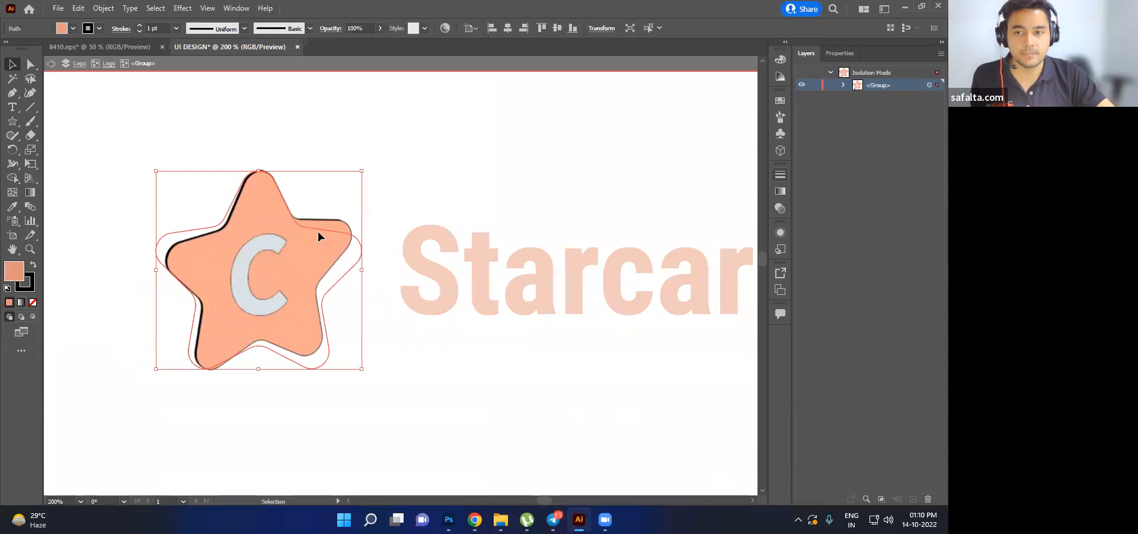
double_click(249, 206)
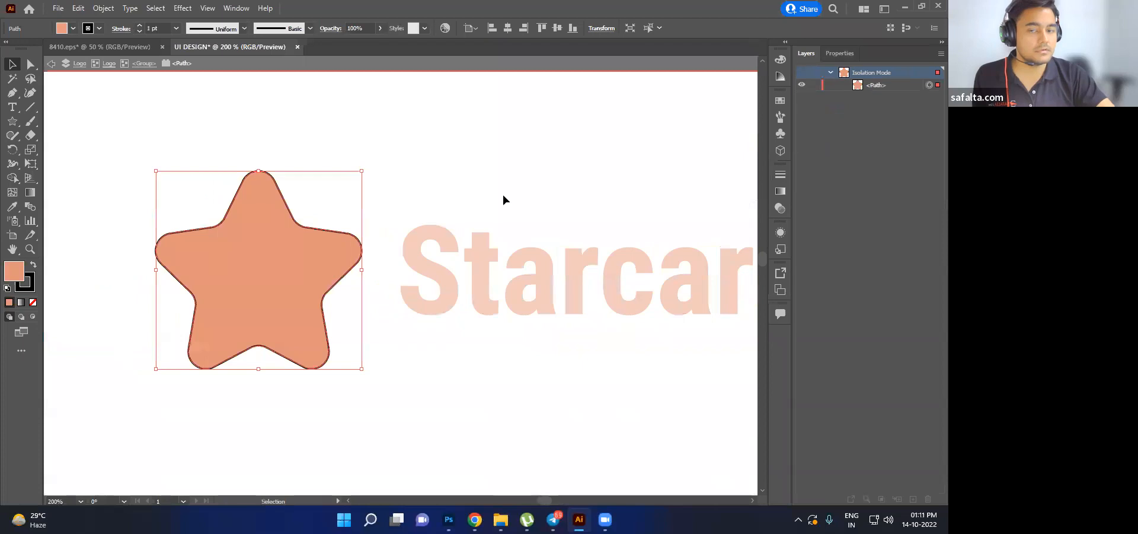
left_click(844, 53)
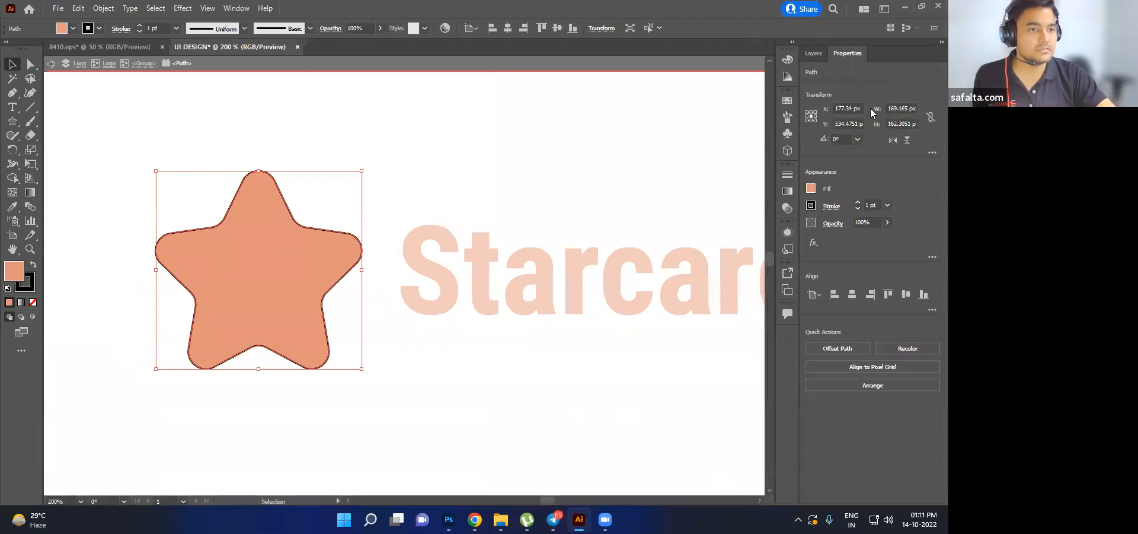
left_click(887, 205)
left_click(902, 222)
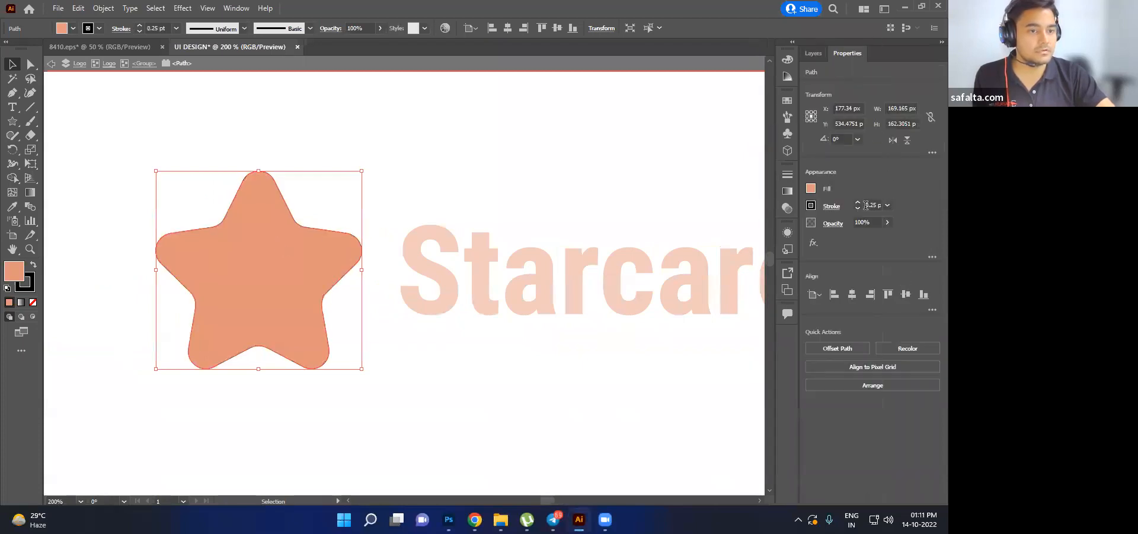
left_click(519, 241)
double_click(545, 193)
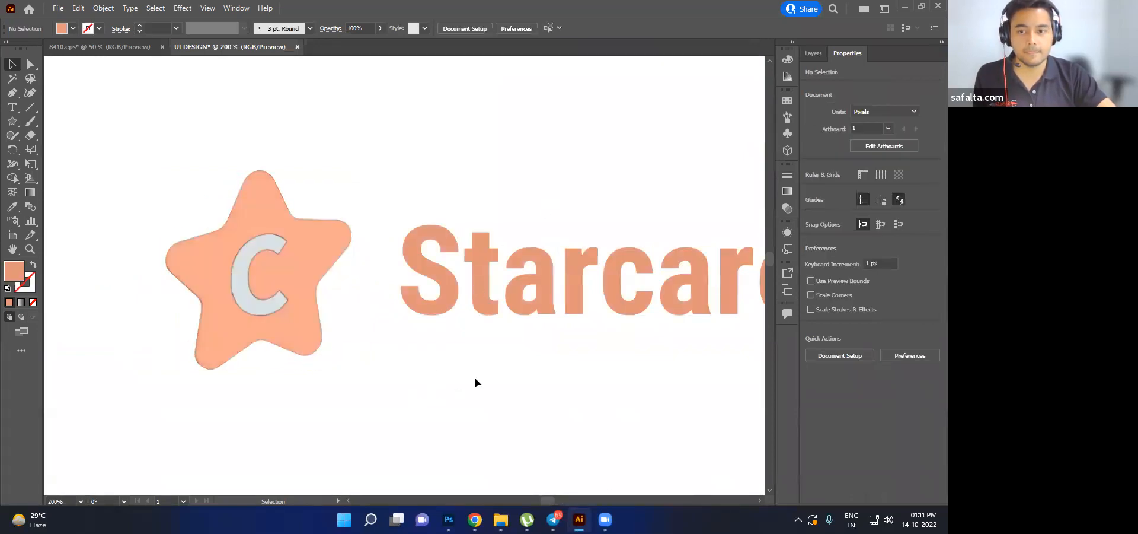
- Isolate the star path nested inside the 3D star of the Logo group
scroll(411, 354, "down", 3)
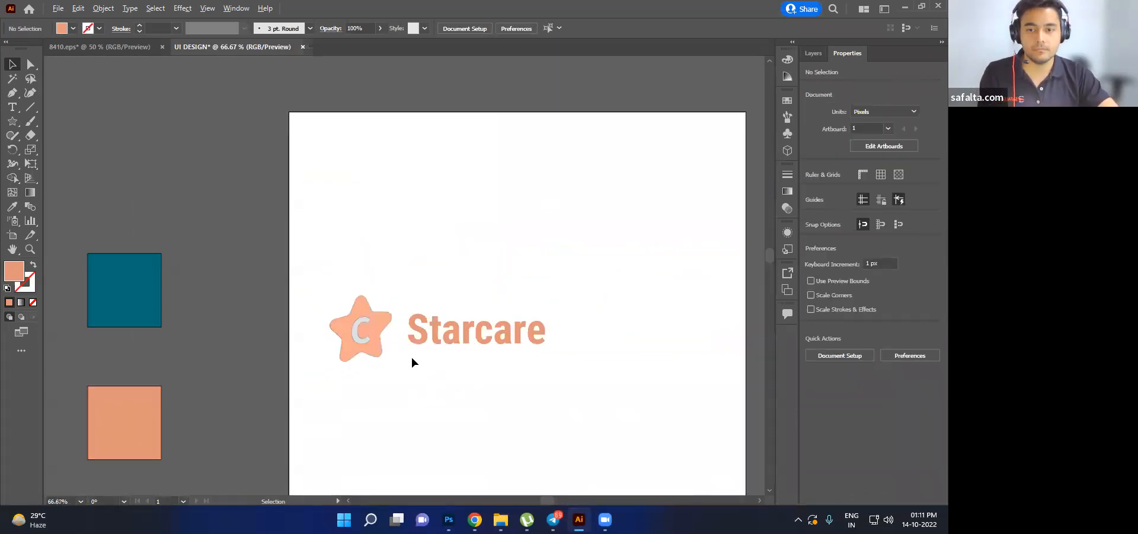
left_click(383, 326)
left_click(478, 414)
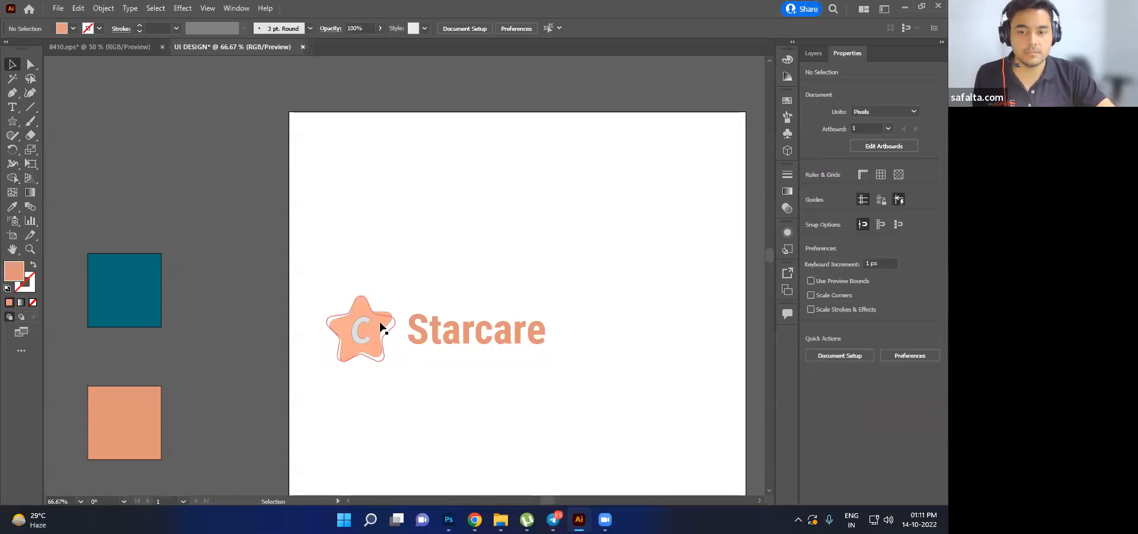
left_click(381, 326)
double_click(381, 326)
left_click(381, 326)
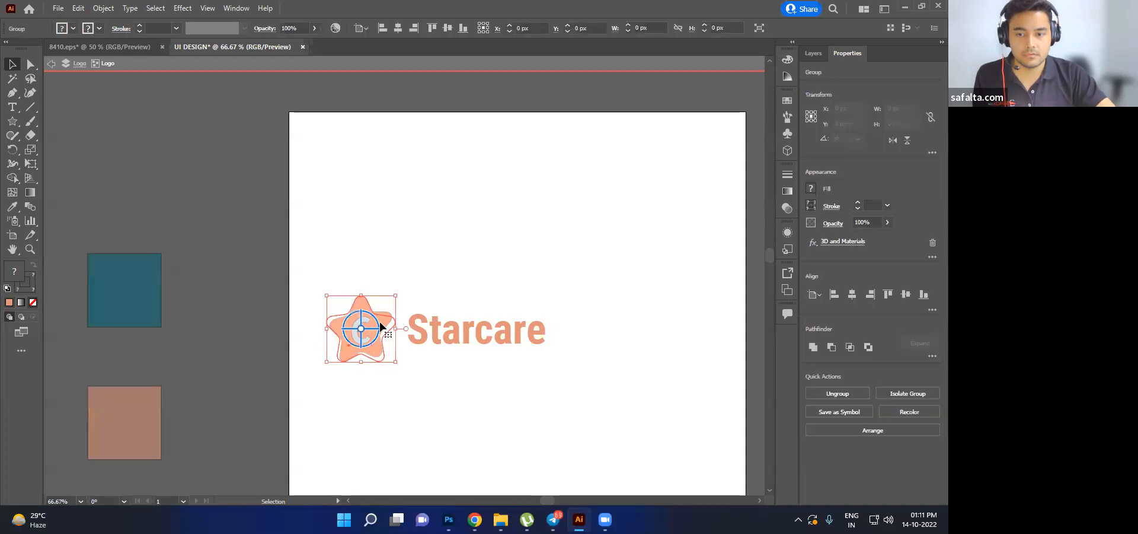
double_click(378, 319)
left_click(377, 316)
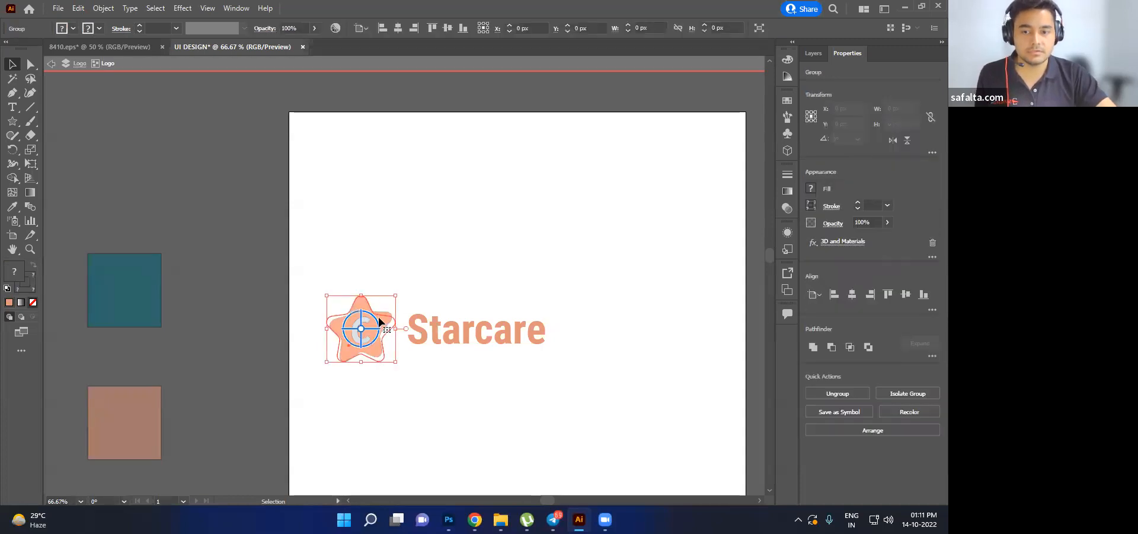
double_click(380, 318)
left_click(380, 318)
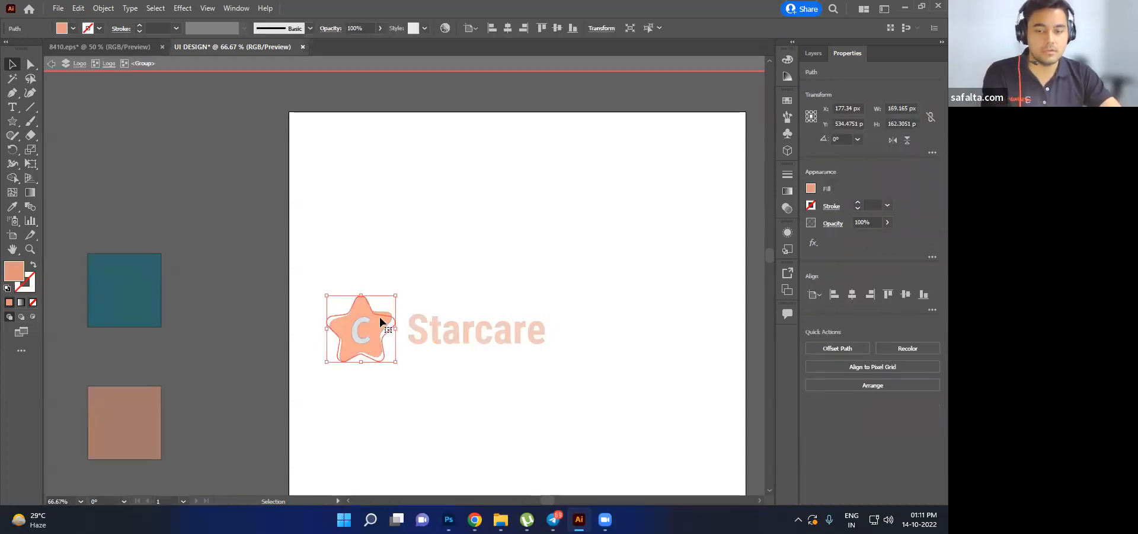
double_click(379, 315)
- Apply the dark teal swatch's fill and stroke to the isolated star with the Eyedropper and exit isolation mode
key("o")
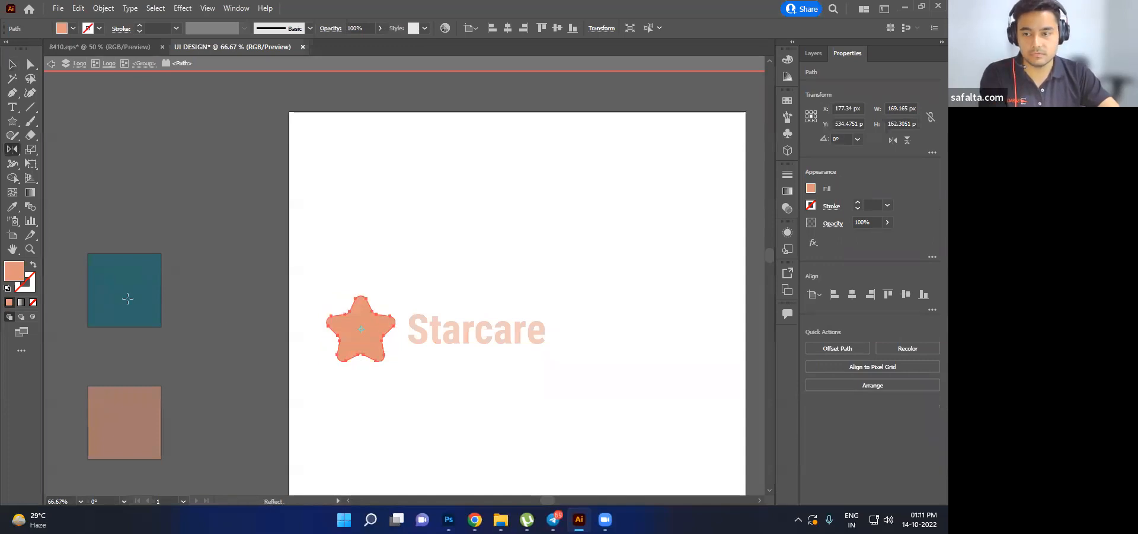
left_click(13, 65)
key("o")
left_click(13, 65)
key("o")
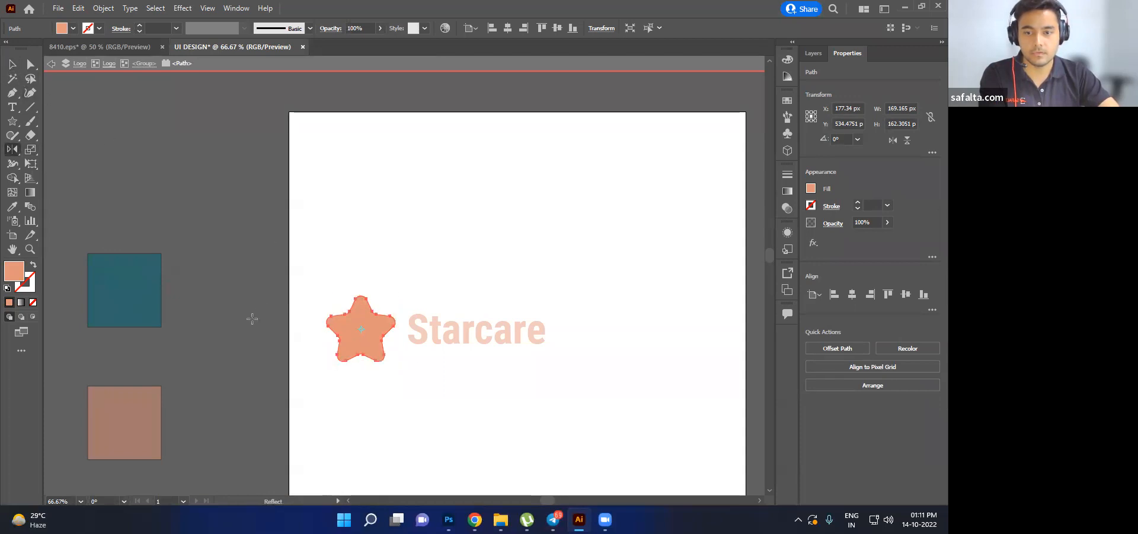
key("i")
left_click(139, 290)
key("v")
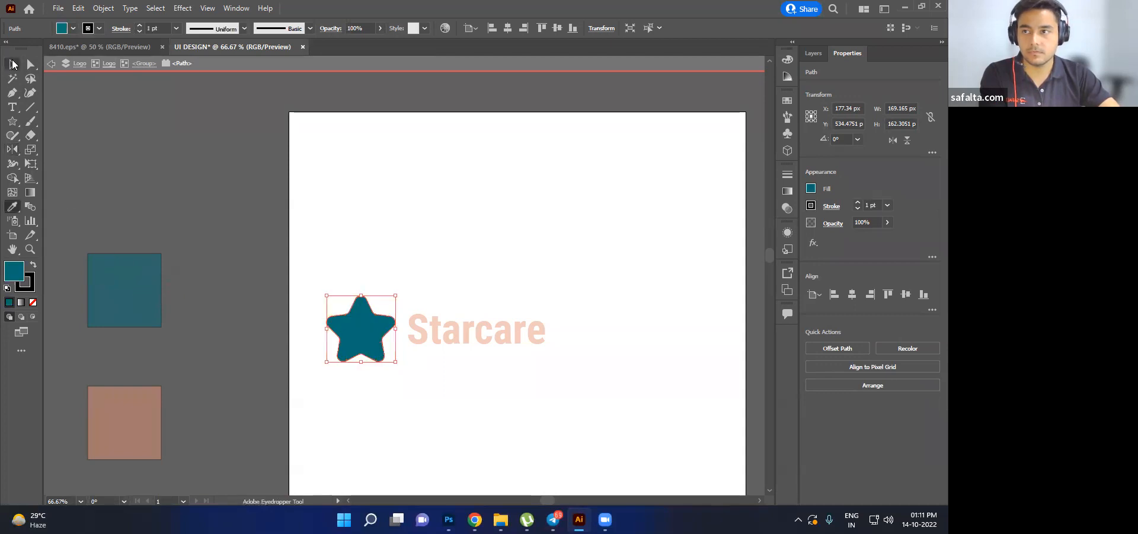
double_click(148, 176)
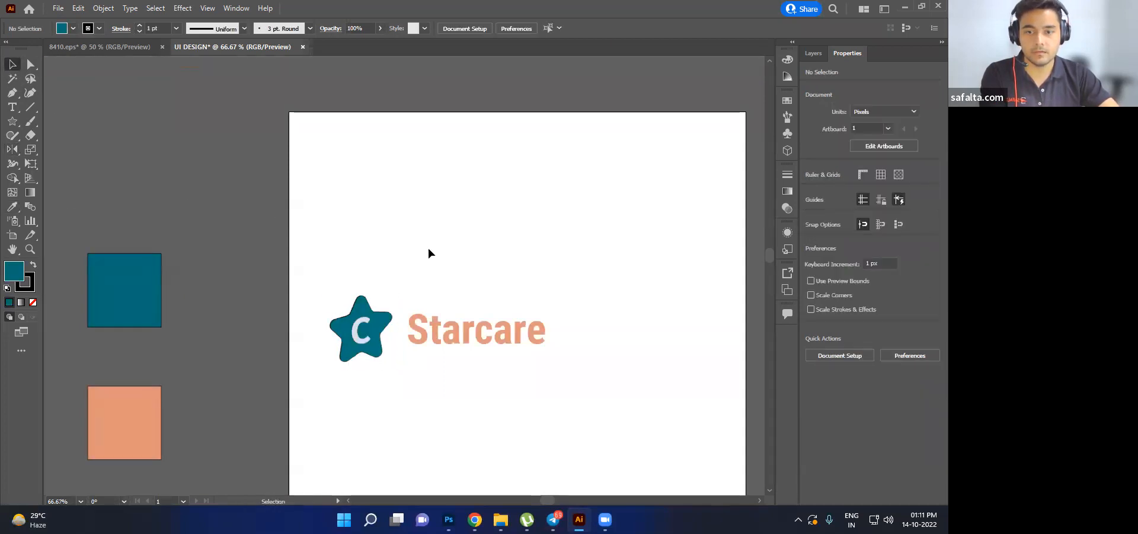
- Move the Logo group off the artboard to above the color swatches and scale it down proportionally to about 384 by 115 px
left_click(418, 337)
left_click_drag(466, 332, 238, 143)
scroll(362, 230, "down", 2)
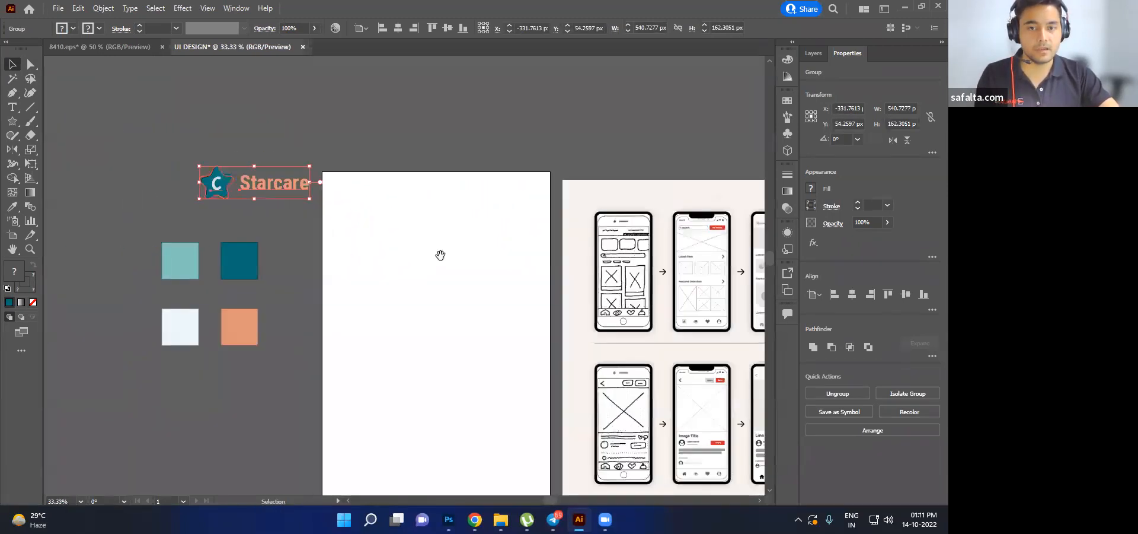
left_click_drag(441, 256, 421, 257)
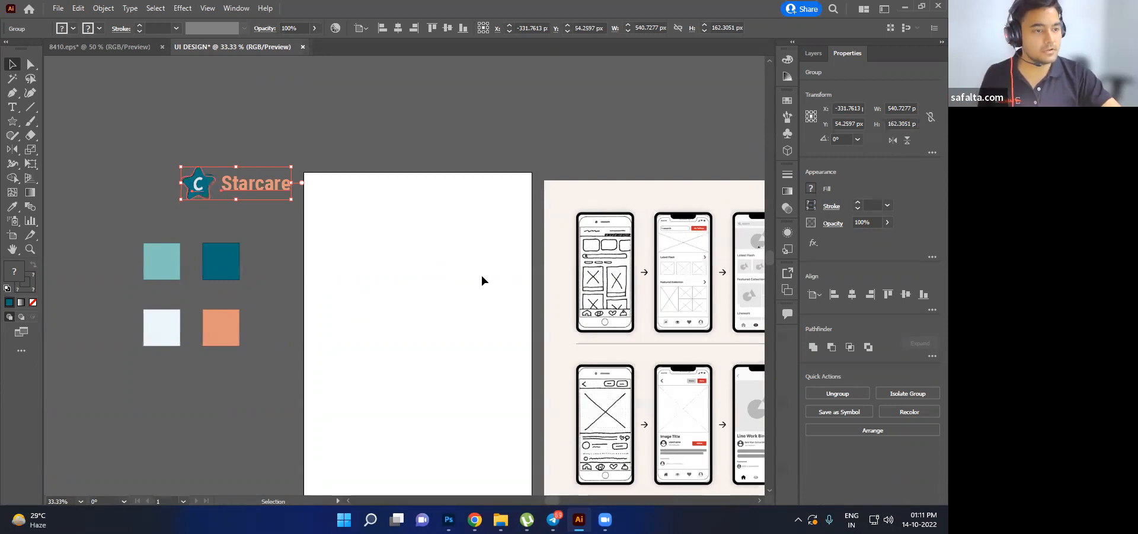
mouse_move(257, 188)
left_mouse_down()
mouse_move(419, 212)
mouse_move(253, 190)
left_mouse_up()
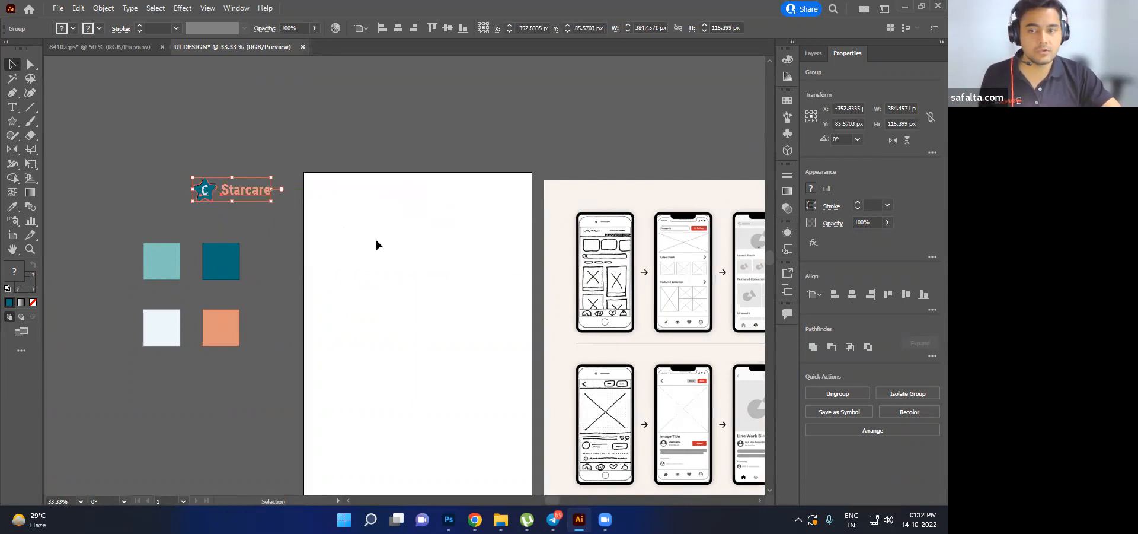
scroll(378, 242, "down", 1)
scroll(379, 243, "down", 1)
left_click_drag(551, 233, 493, 201)
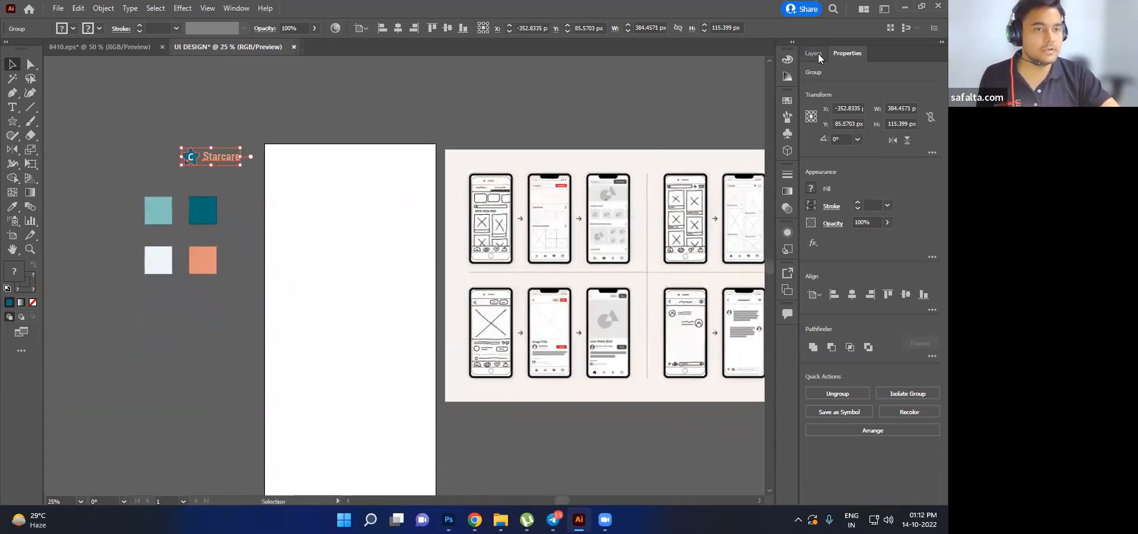
- Create a new layer above the Logo and Colors layers and name it BG
left_click(814, 54)
left_click(913, 499)
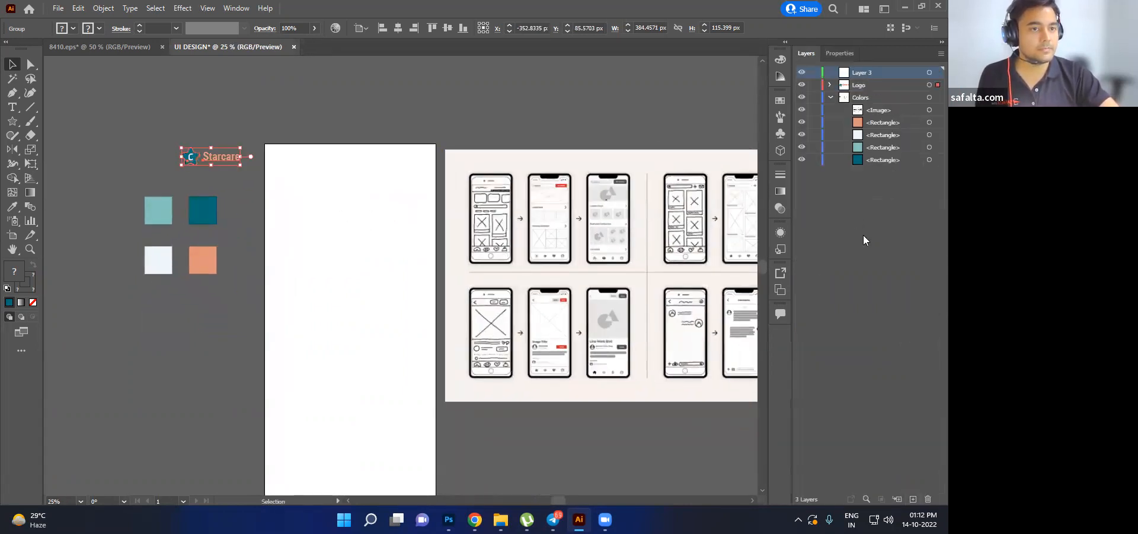
left_click(830, 98)
double_click(862, 71)
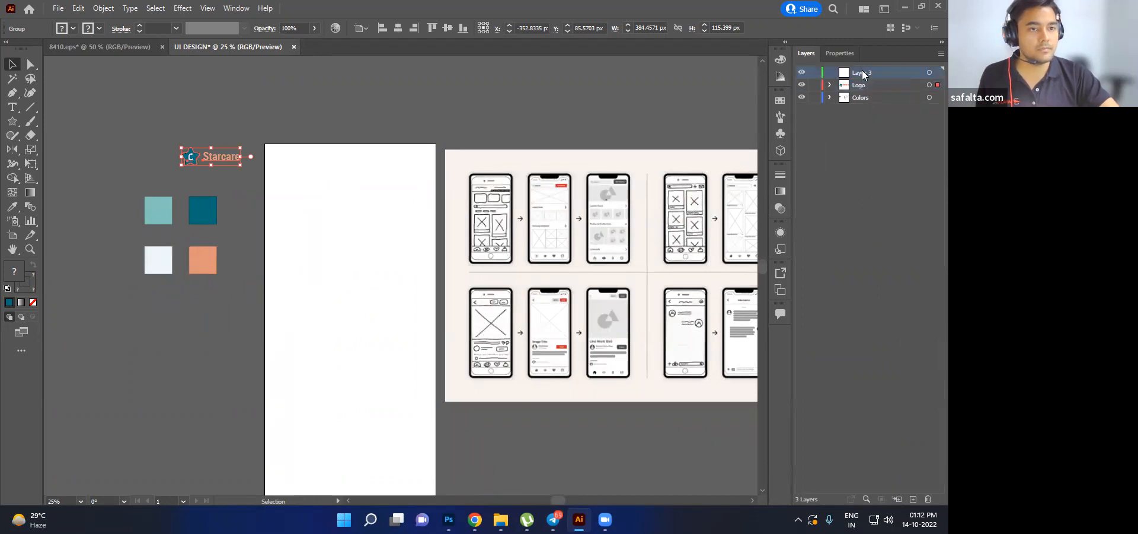
type("BG")
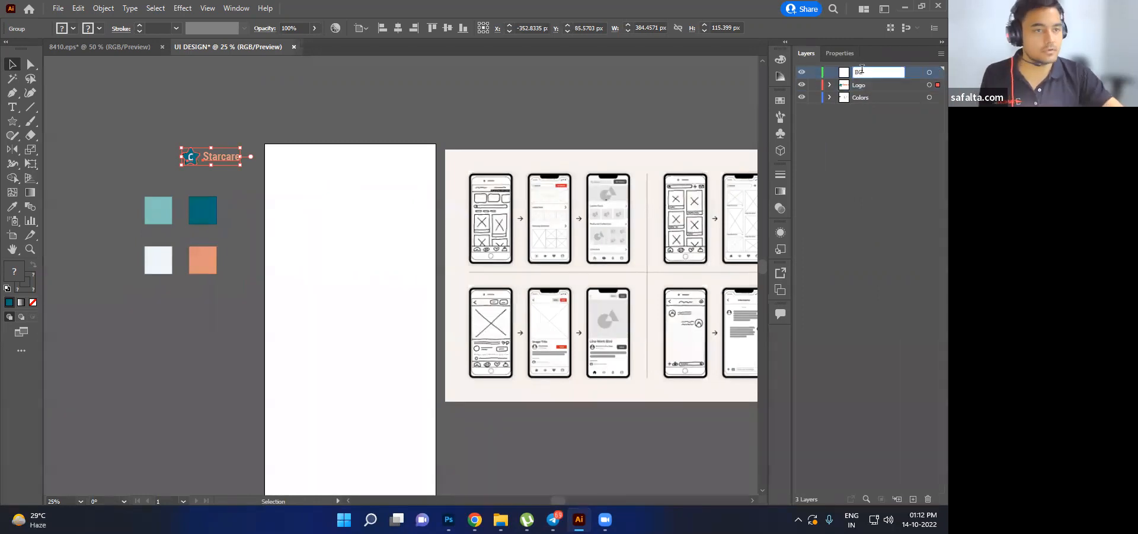
left_click(869, 164)
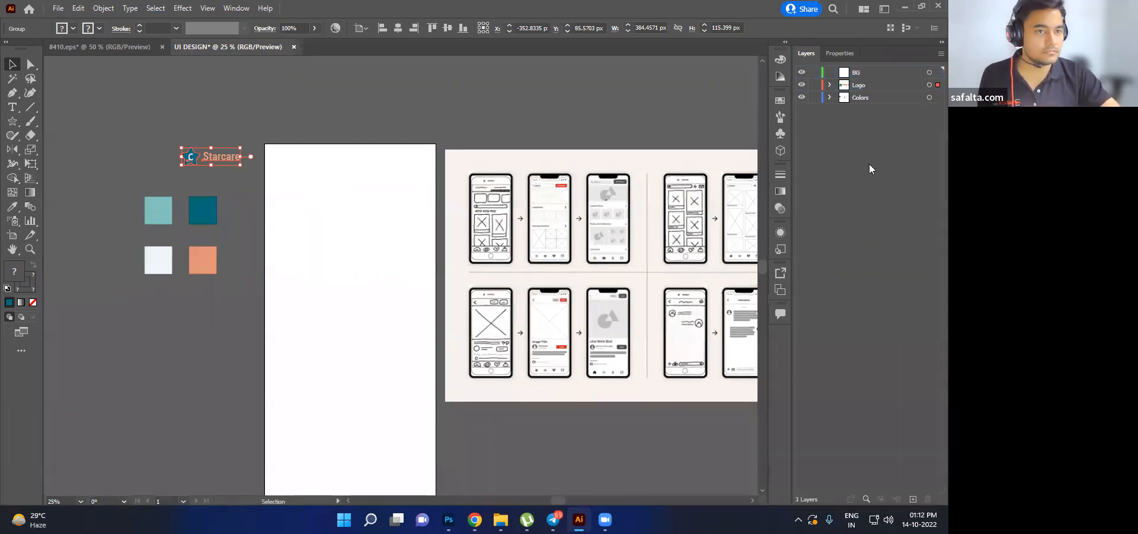
- Draw a rectangle on the BG layer that covers the whole artboard
left_click(11, 123)
left_click(48, 135)
left_click(11, 123)
left_click(42, 121)
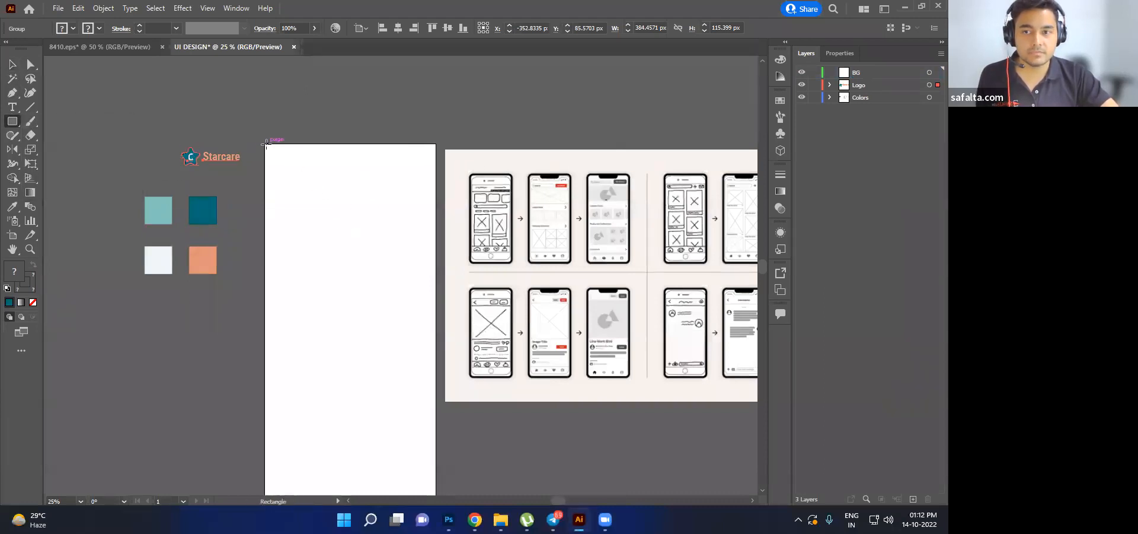
left_click_drag(262, 144, 435, 487)
scroll(466, 411, "down", 2)
left_click_drag(351, 258, 350, 457)
key("ctrl+z")
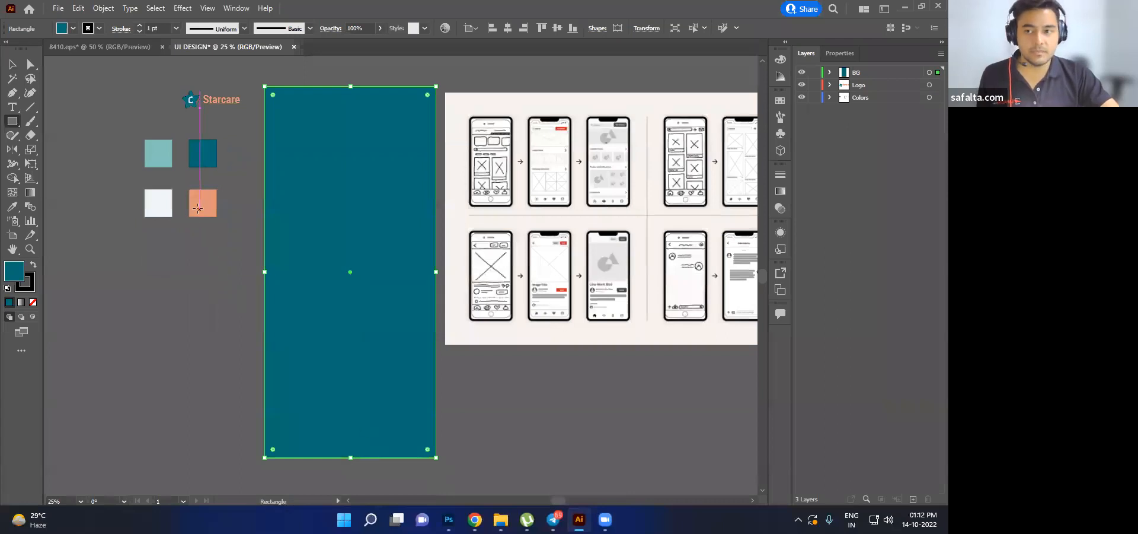
- Fill the background rectangle with the pale blue-white palette swatch using the Eyedropper
scroll(200, 249, "up", 1)
key("v")
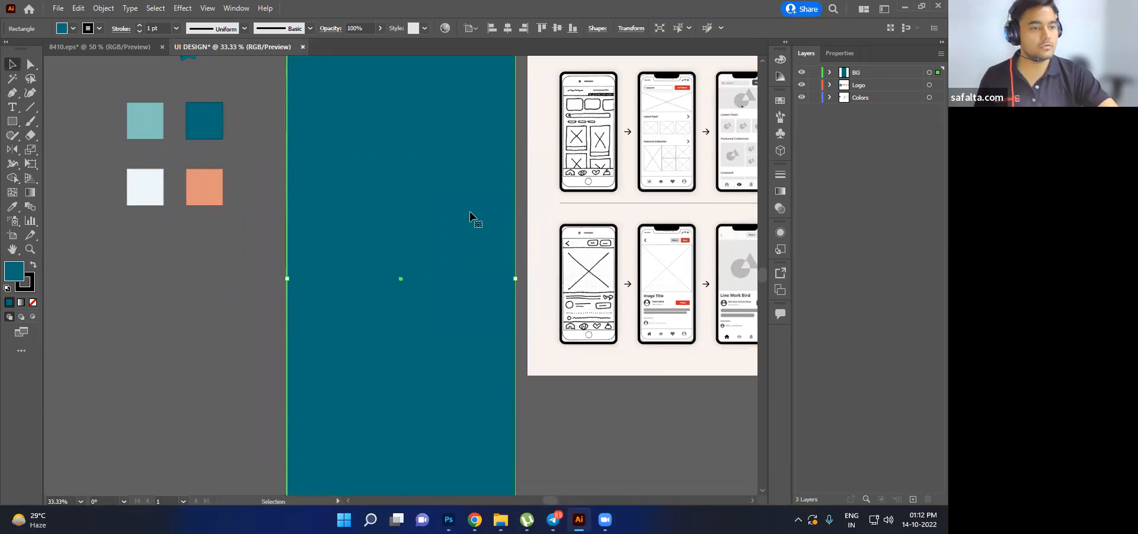
key("i")
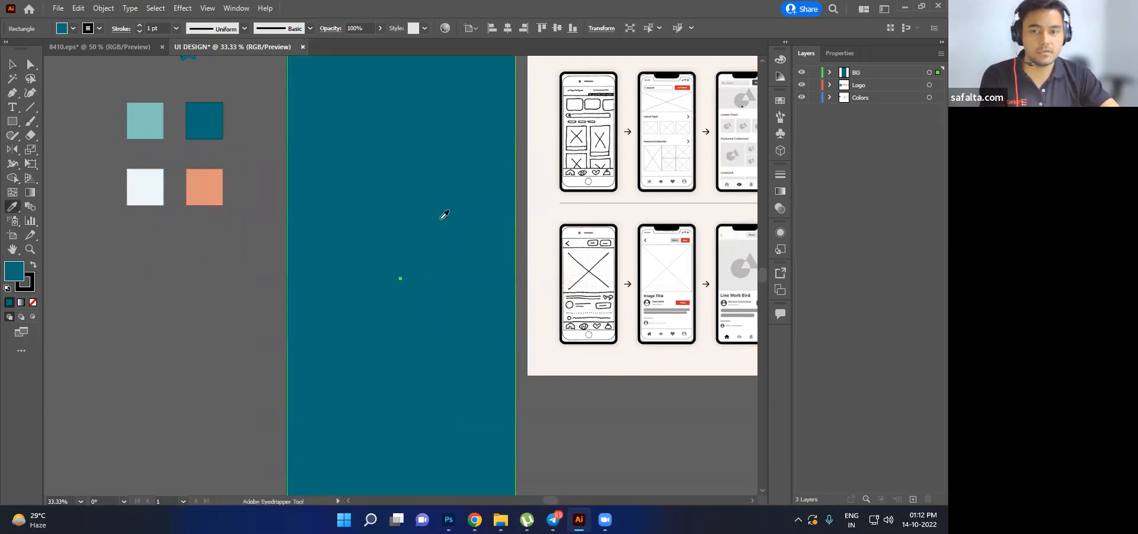
left_click(143, 187)
left_click(12, 64)
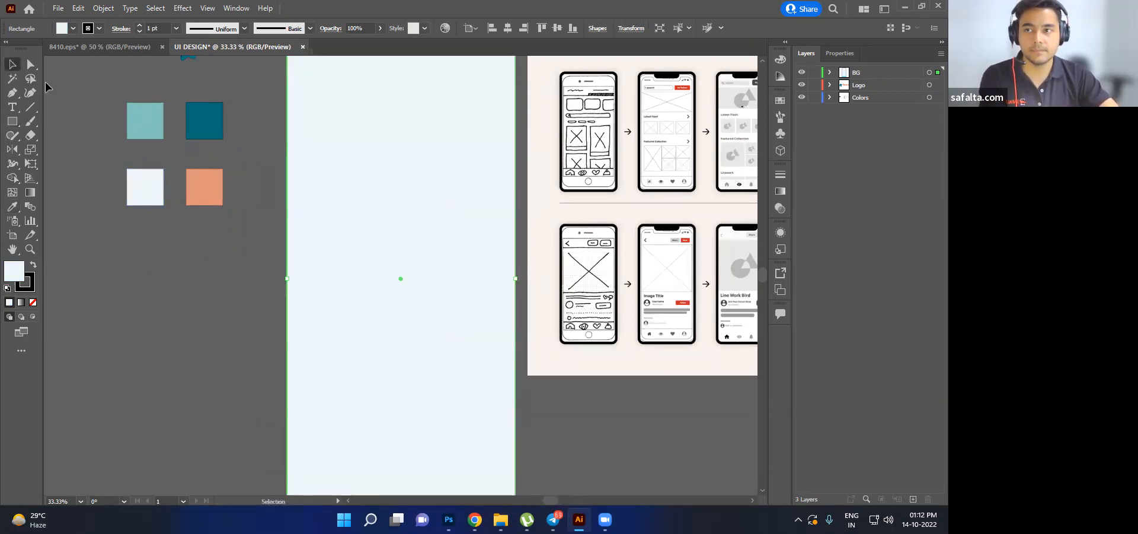
- Draw a closed, kidney-shaped blob with the Curvature tool, overlapping the upper part of the artboard and its left edge
scroll(248, 269, "down", 2)
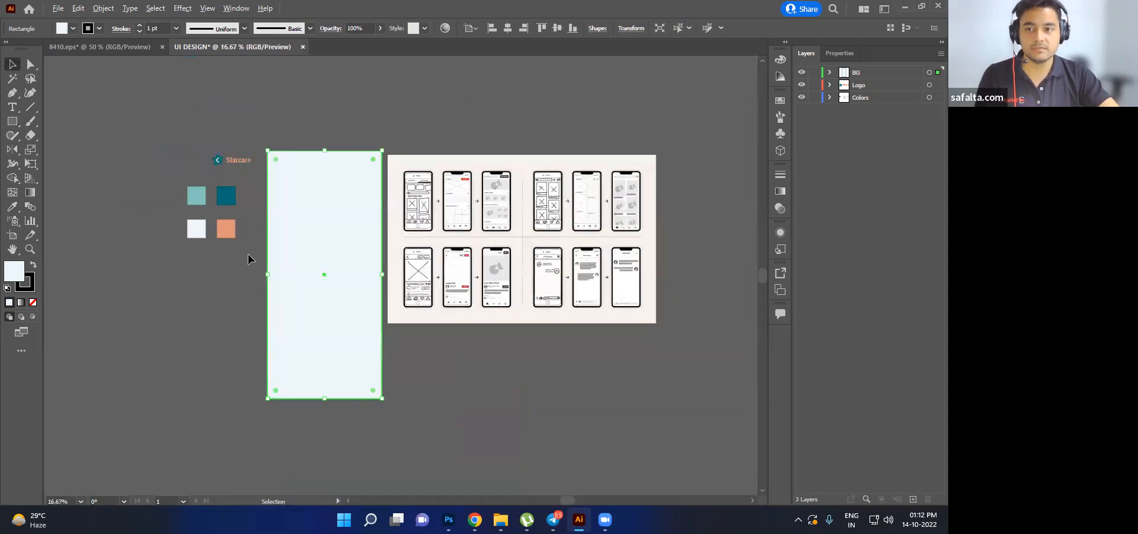
left_click(12, 93)
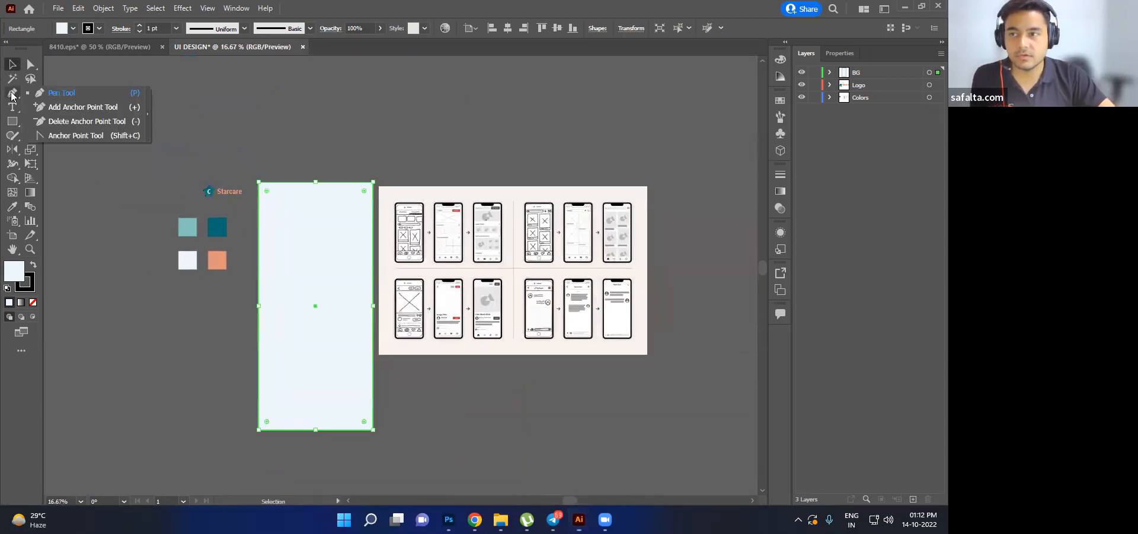
left_click(59, 77)
key("shift+grave")
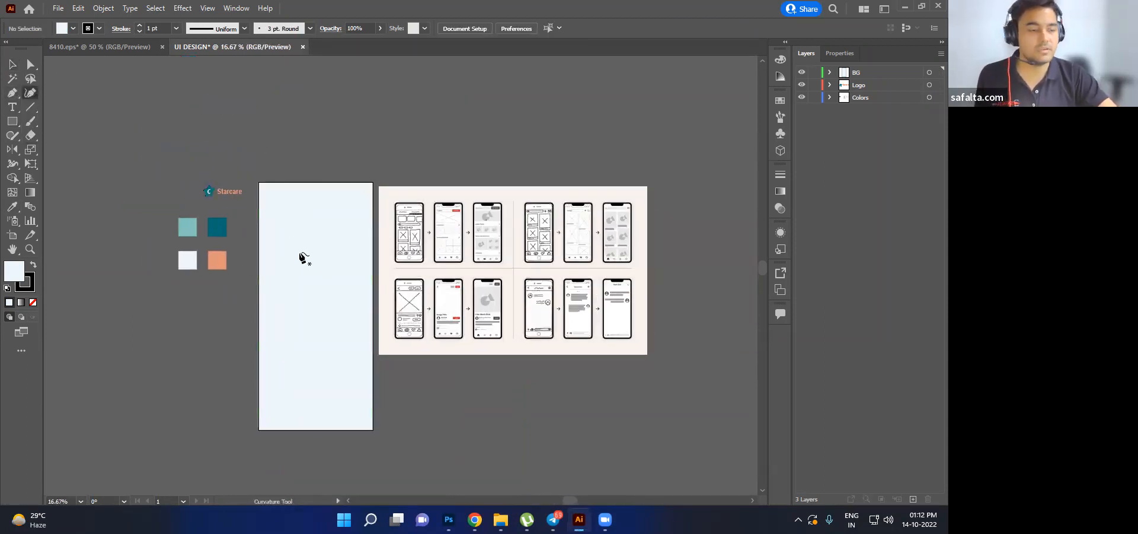
scroll(323, 298, "up", 2)
left_click(241, 182)
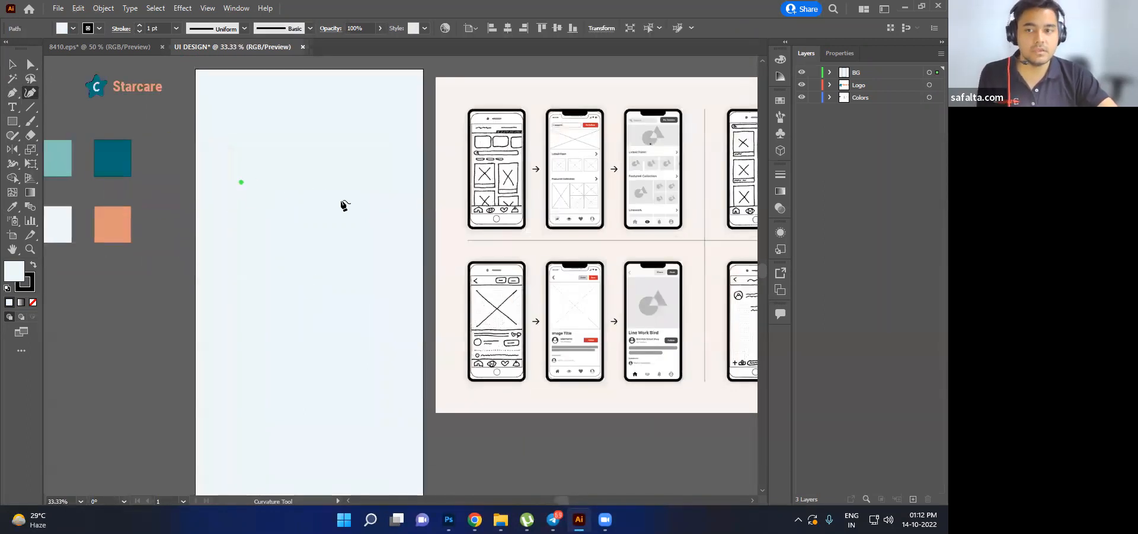
left_click(375, 273)
left_click(310, 381)
left_click(223, 309)
left_click(148, 311)
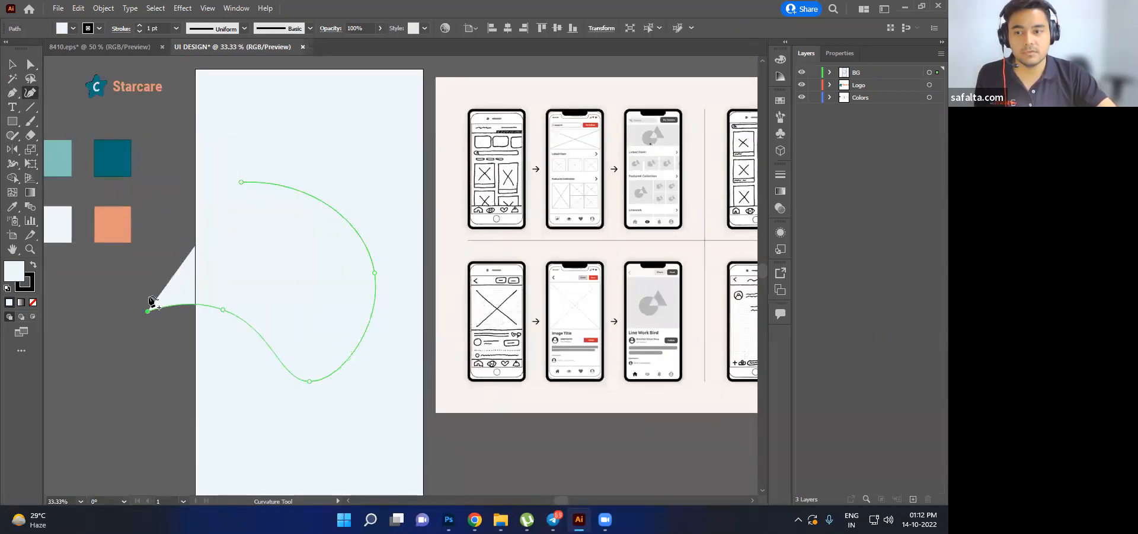
left_click(142, 225)
left_click(242, 182)
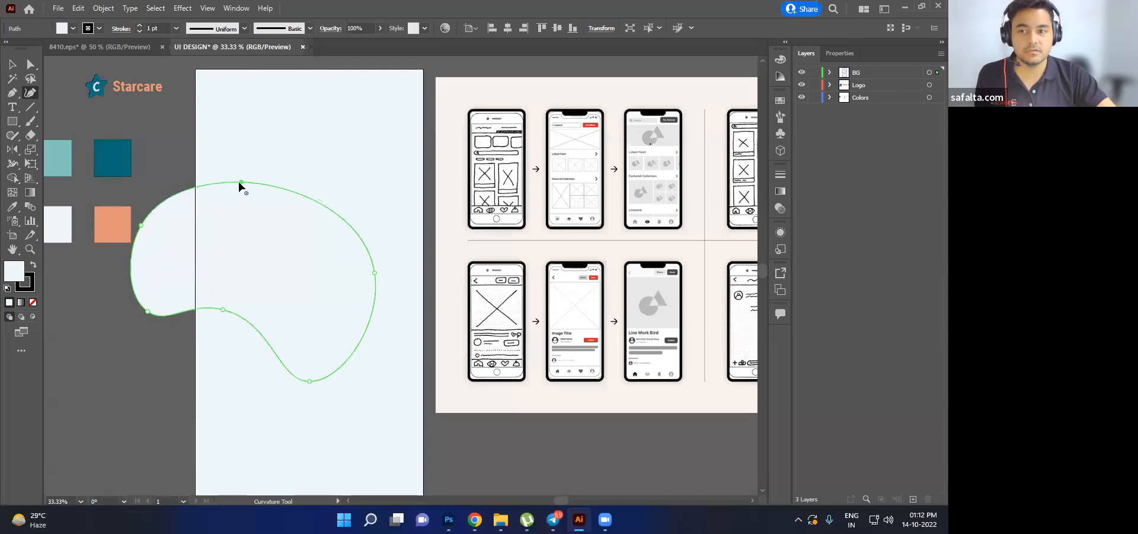
left_click(12, 66)
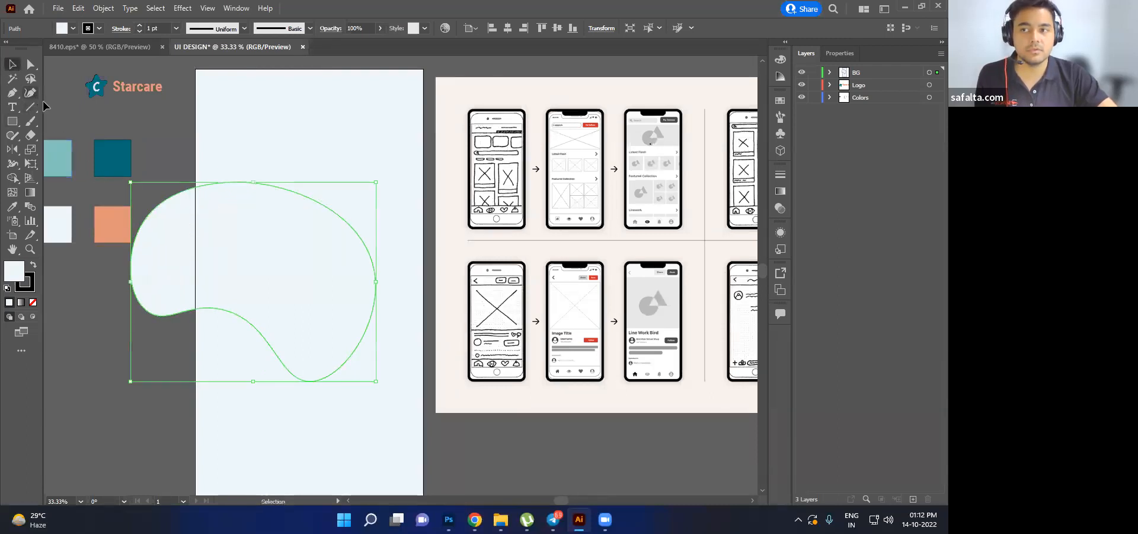
- Move the blob to the upper half of the artboard, roughly centred across its width
left_click_drag(308, 290, 361, 261)
left_click_drag(303, 222, 349, 217)
scroll(350, 318, "down", 1)
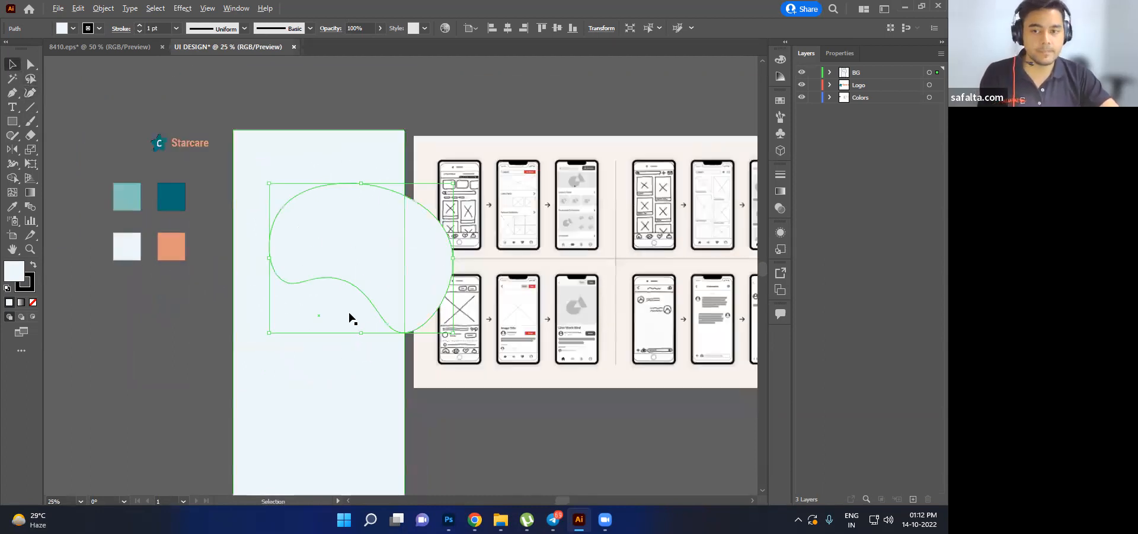
left_click_drag(362, 317, 375, 321)
left_click_drag(392, 247, 347, 297)
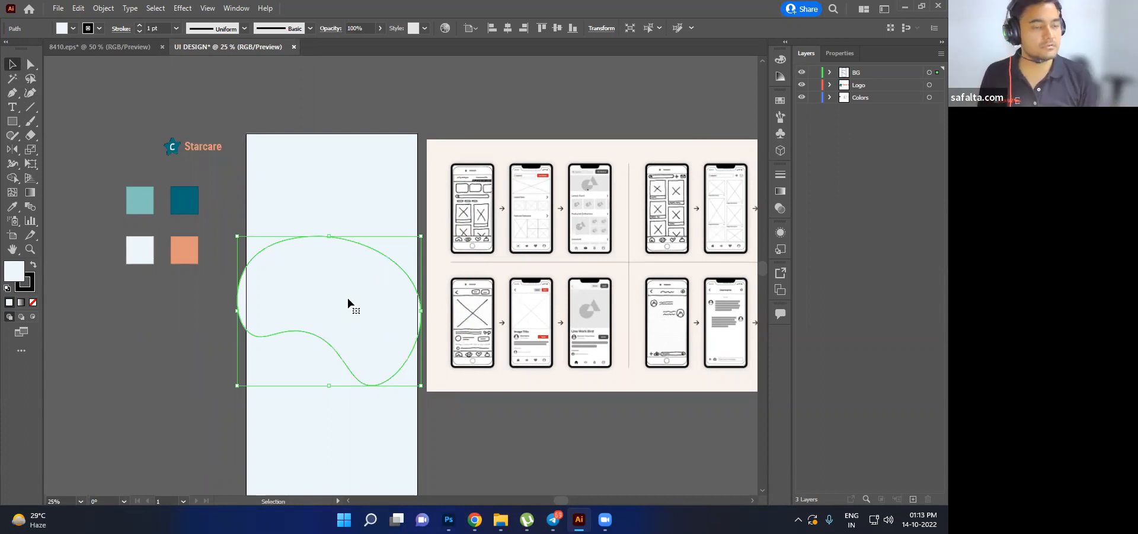
left_click_drag(348, 297, 355, 229)
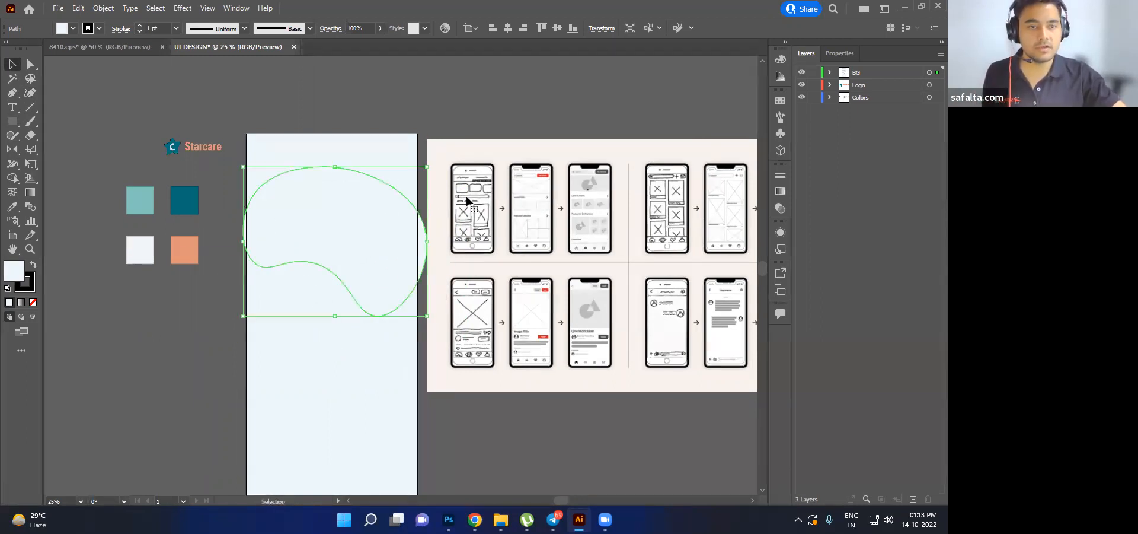
- Remove the blob's stroke
left_click(831, 53)
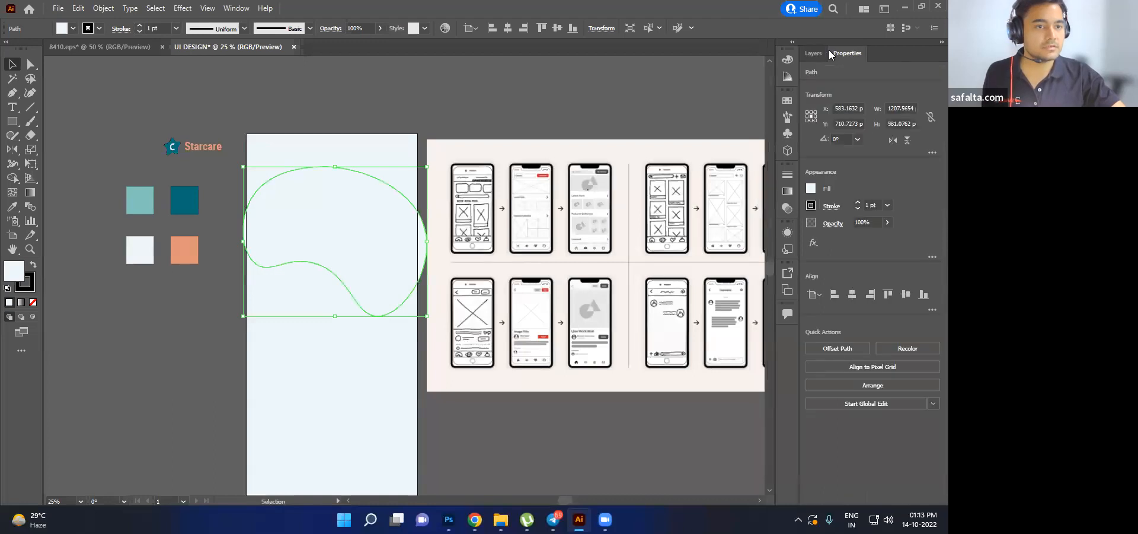
left_click(888, 206)
left_click(890, 217)
left_click(857, 208)
- Scale the blob down to about 989 × 738 px and place it inside the artboard's width
left_click_drag(381, 268, 364, 334)
left_click_drag(410, 382, 377, 346)
left_click_drag(325, 270, 358, 262)
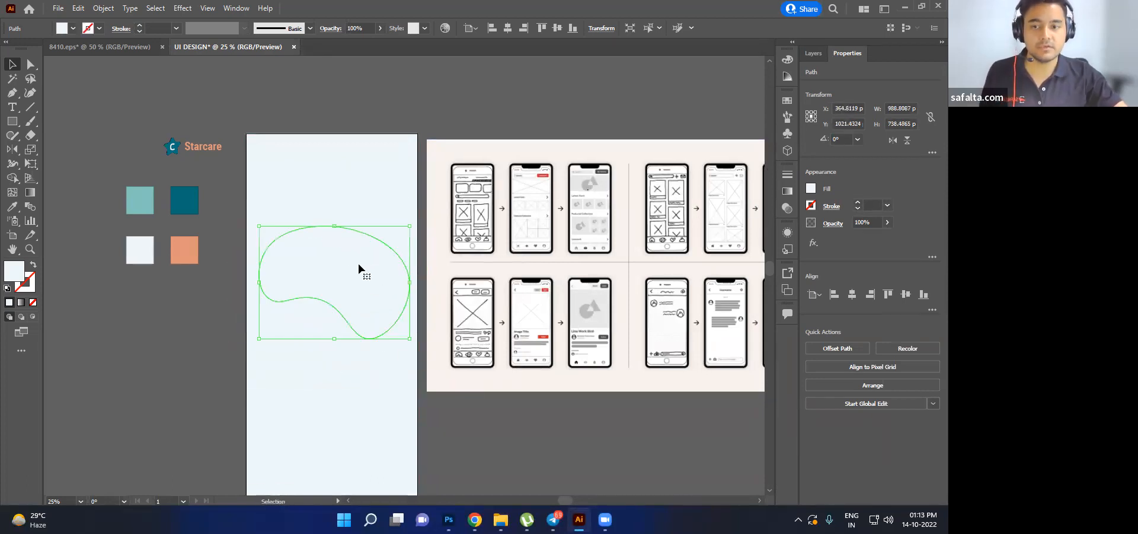
- Fill the blob with the orange palette swatch and move it slightly down against the artboard's right edge
key("i")
left_click(185, 250)
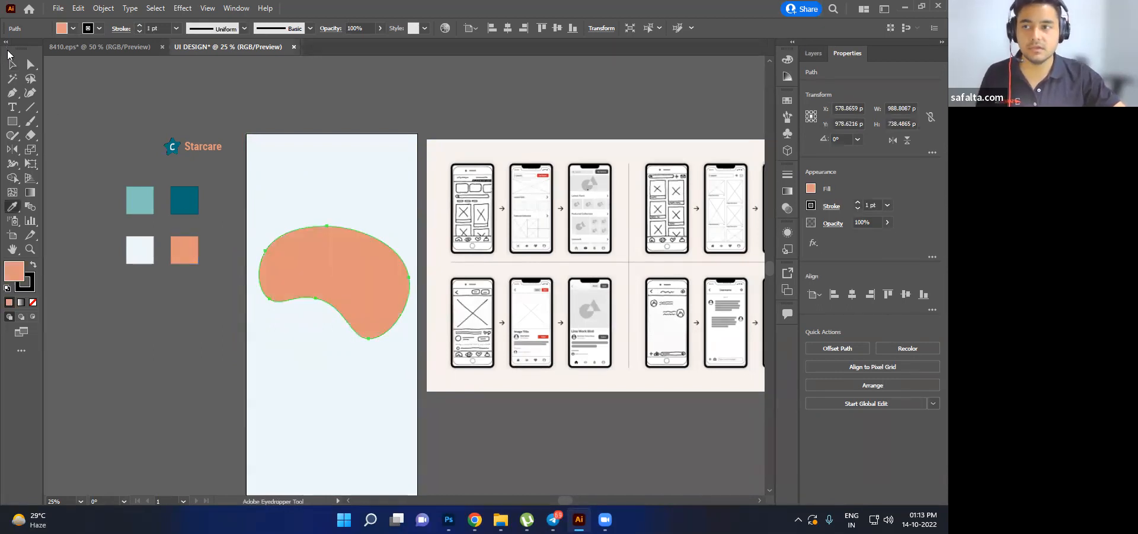
left_click(9, 63)
left_click_drag(366, 283, 354, 314)
left_click(538, 98)
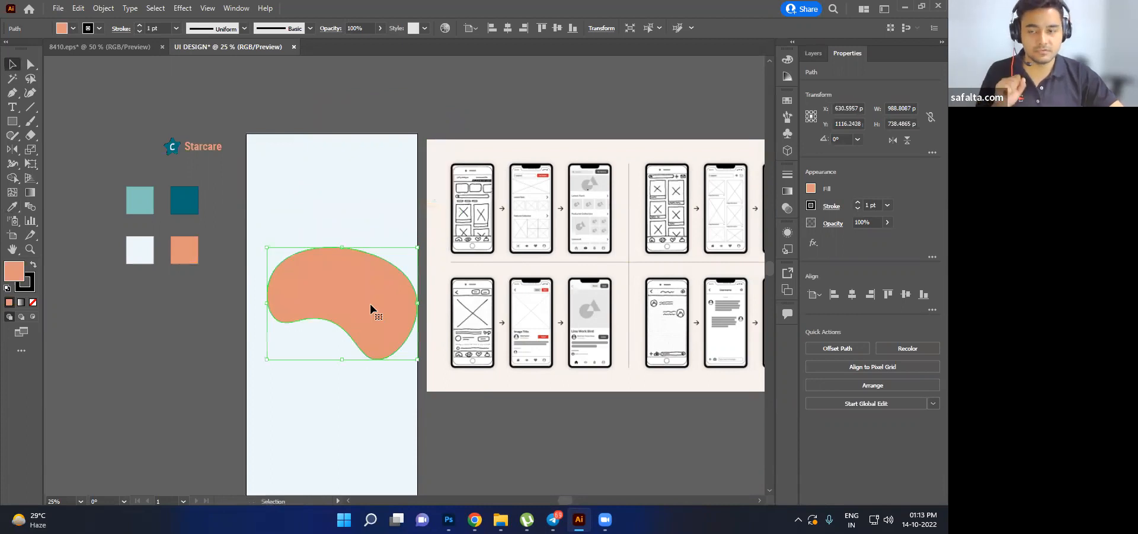
- Apply linear, radial and finally freeform gradient fills to the blob to try out the gradient types
left_click(26, 196)
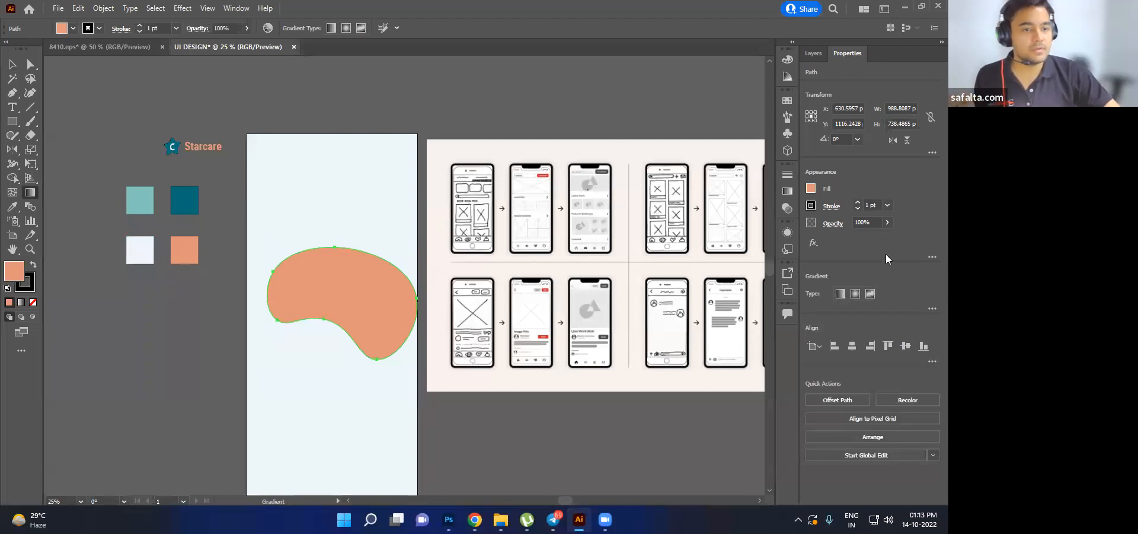
left_click(843, 294)
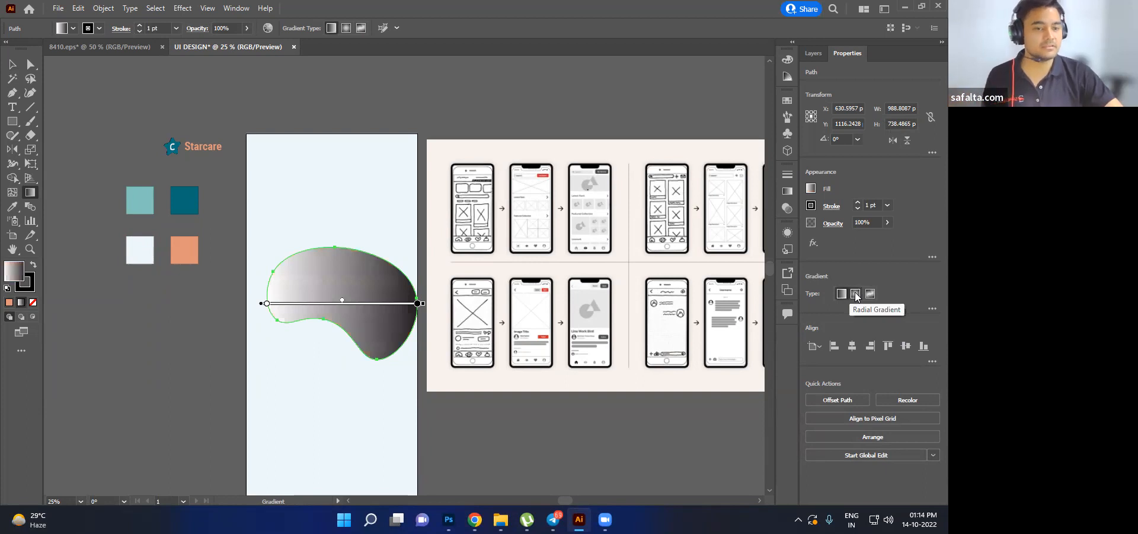
left_click(855, 294)
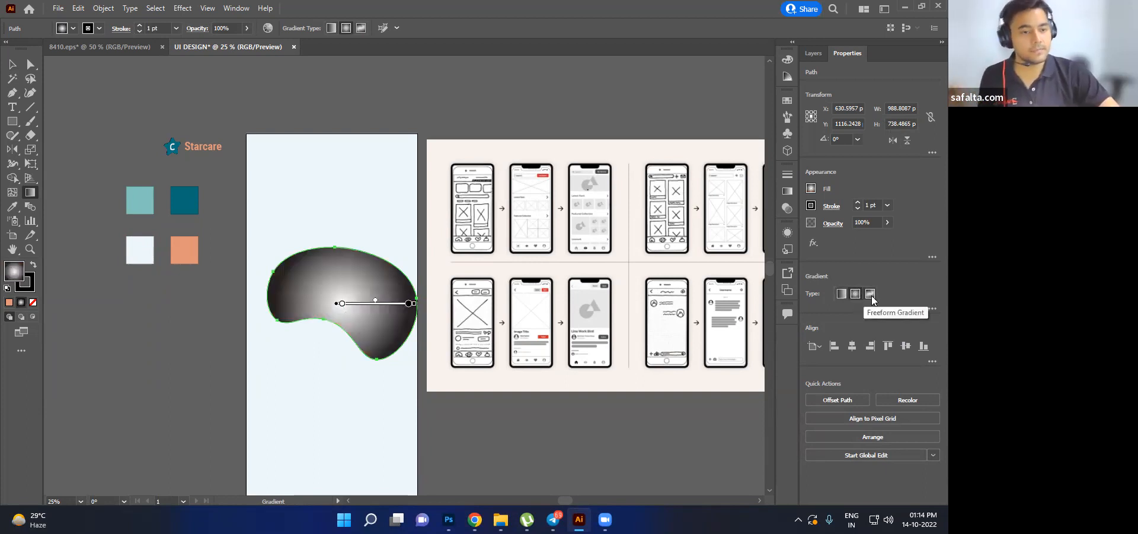
left_click(870, 294)
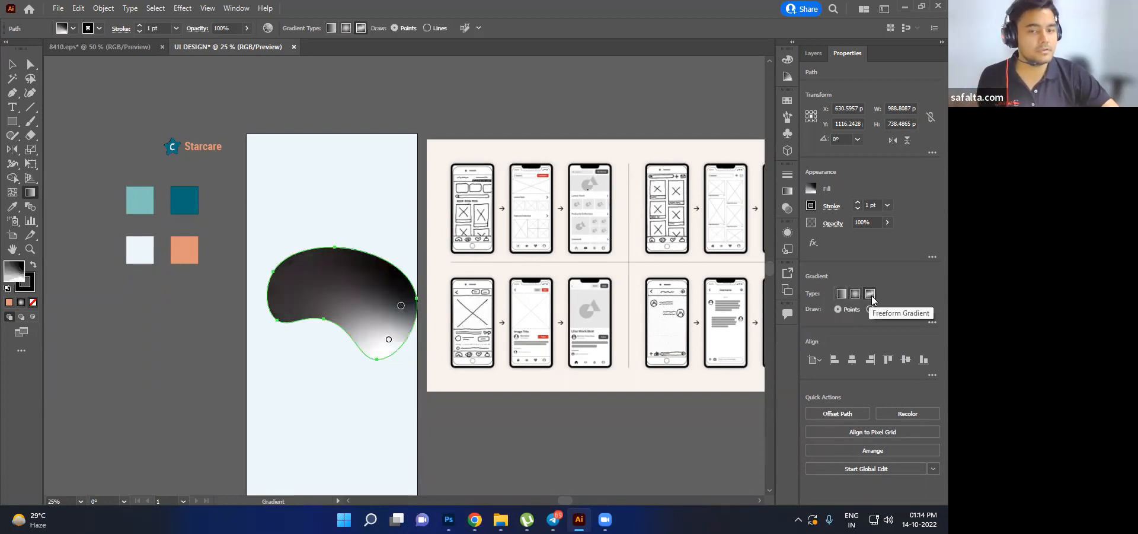
- Move the freeform gradient's dark colour stop to the blob's upper-left lobe and adjust the light stop in the lower-right lobe
mouse_move(400, 305)
left_mouse_down()
mouse_move(295, 276)
mouse_move(320, 257)
mouse_move(391, 330)
mouse_move(310, 268)
left_mouse_up()
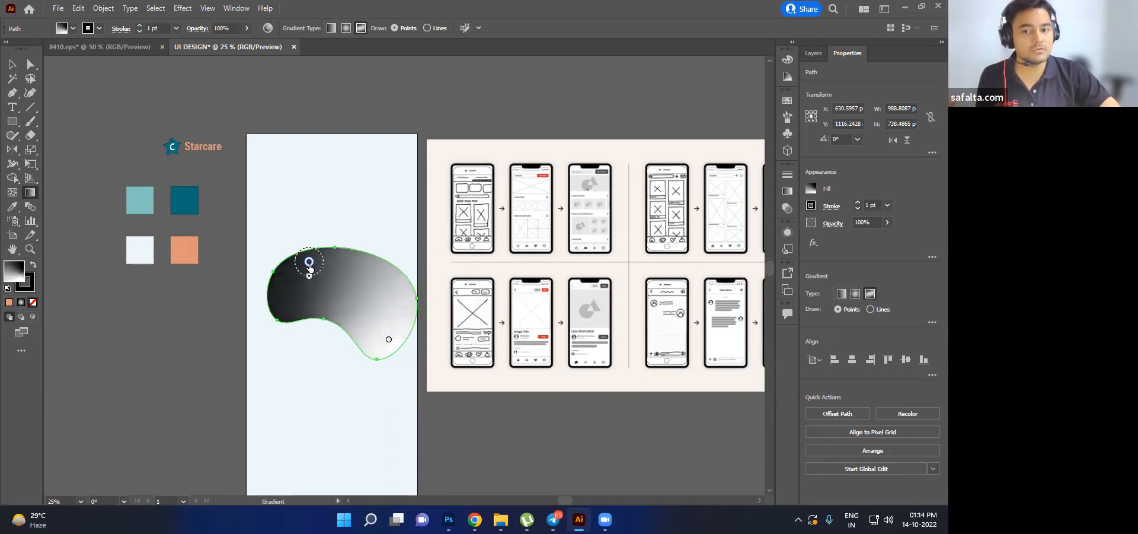
mouse_move(382, 337)
left_mouse_down()
mouse_move(329, 291)
mouse_move(299, 310)
mouse_move(373, 309)
mouse_move(372, 340)
left_mouse_up()
left_click(309, 263)
left_click_drag(310, 265, 304, 276)
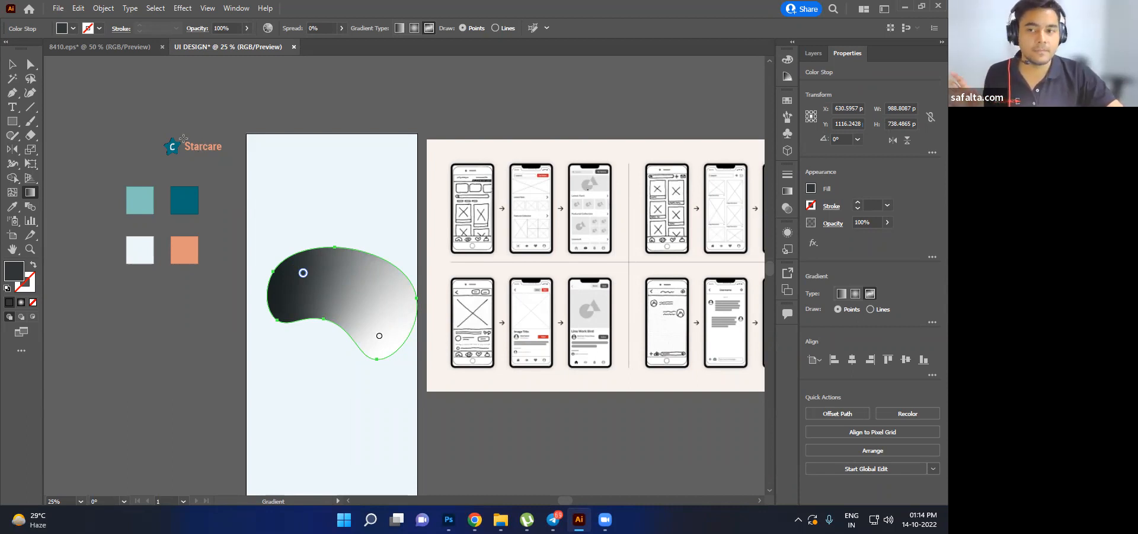
left_click_drag(305, 273, 302, 279)
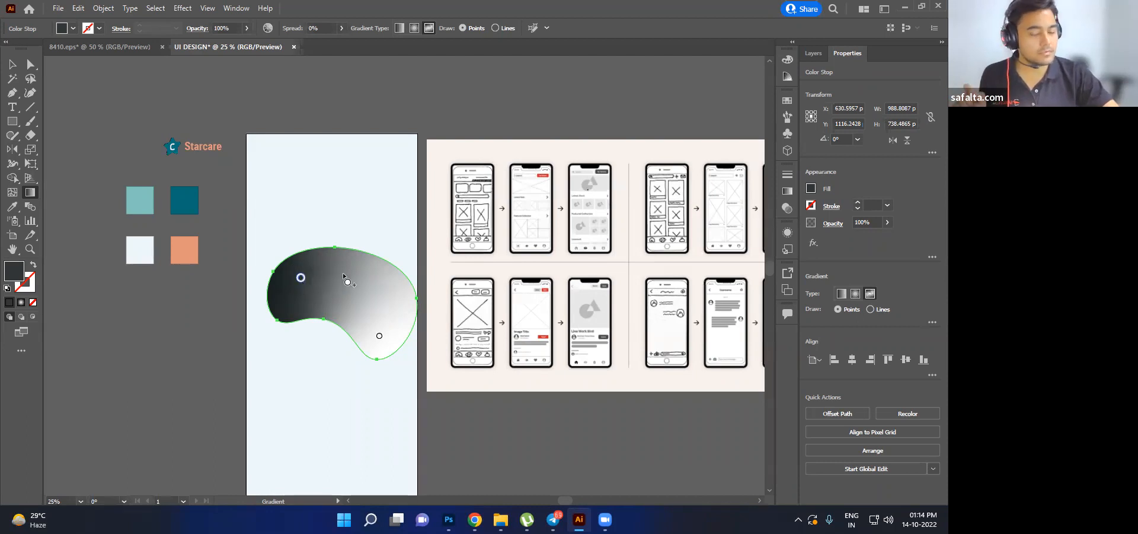
left_click_drag(308, 277, 308, 277)
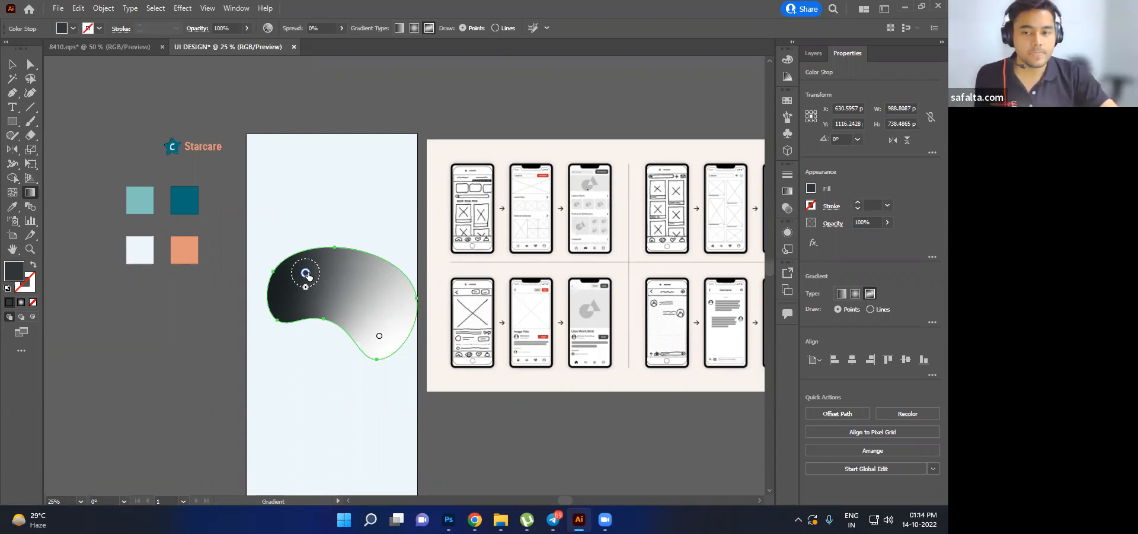
mouse_move(307, 274)
left_mouse_down()
mouse_move(307, 293)
mouse_move(303, 283)
left_mouse_up()
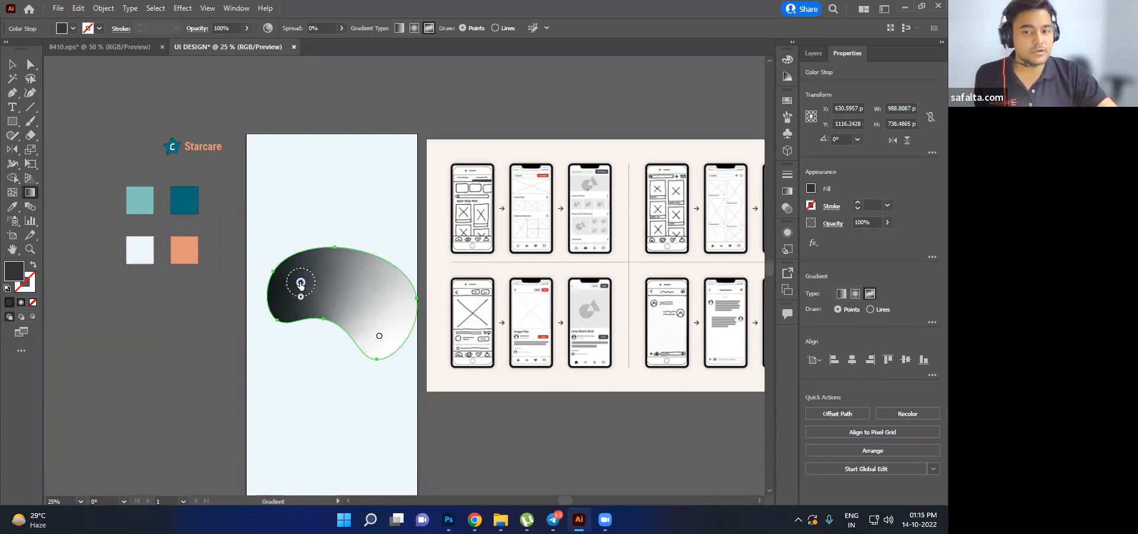
- Try to recolour the gradient's dark colour stop by sampling the orange palette swatch with the Eyedropper
double_click(301, 284)
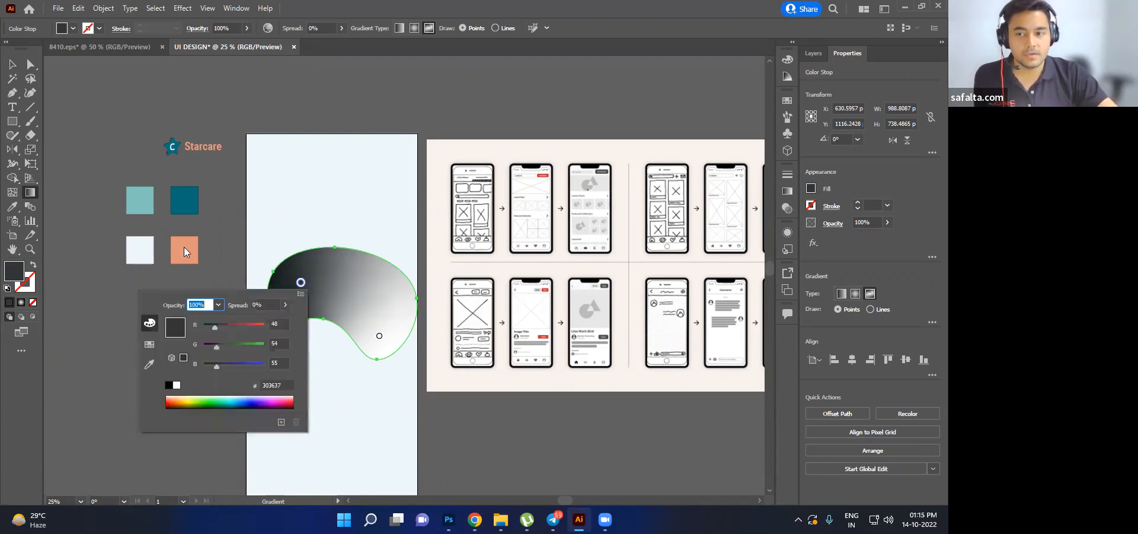
left_click(302, 283)
key("i")
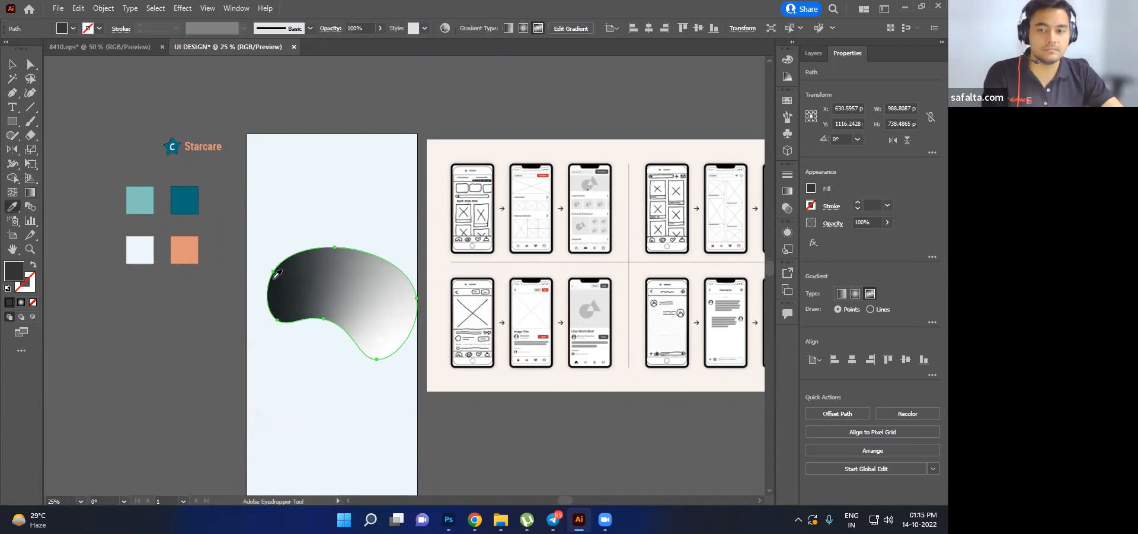
left_click(189, 252)
left_click(12, 64)
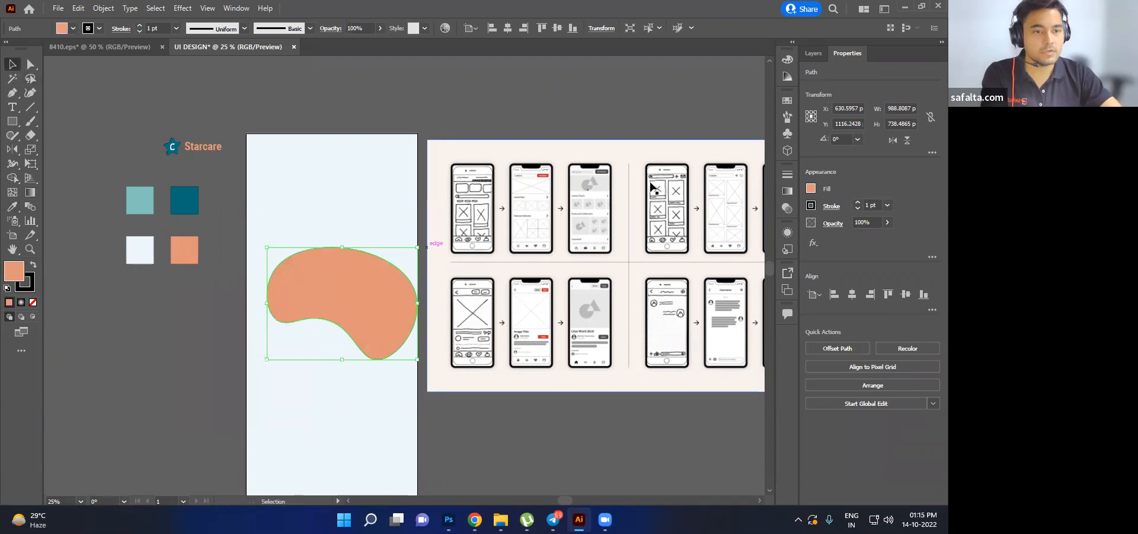
- Apply a freeform gradient to the blob with one colour stop in the lower-right lobe and another in the upper-left lobe
left_click(30, 192)
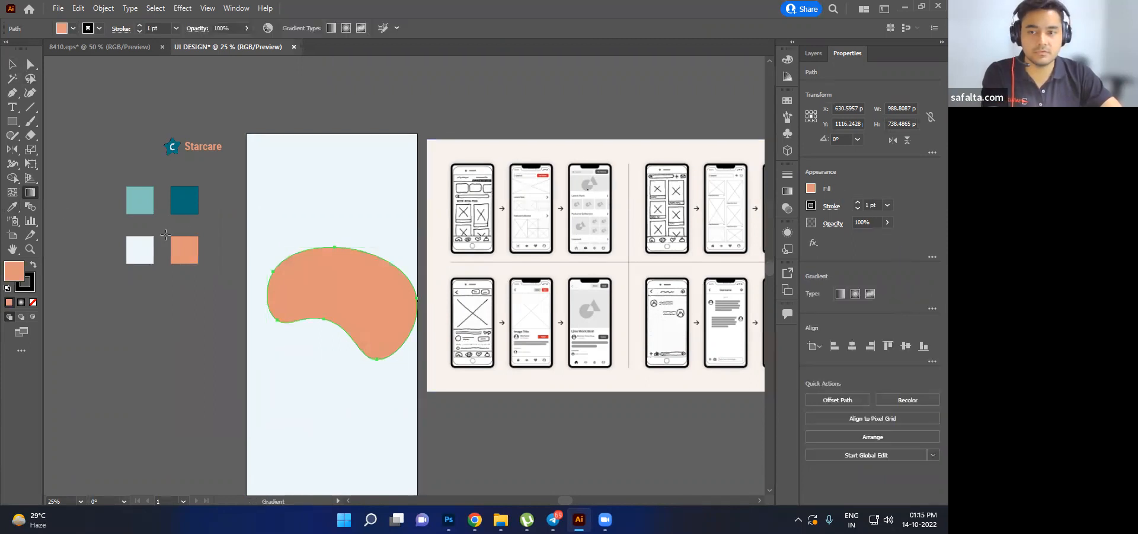
left_click(840, 294)
left_click(870, 294)
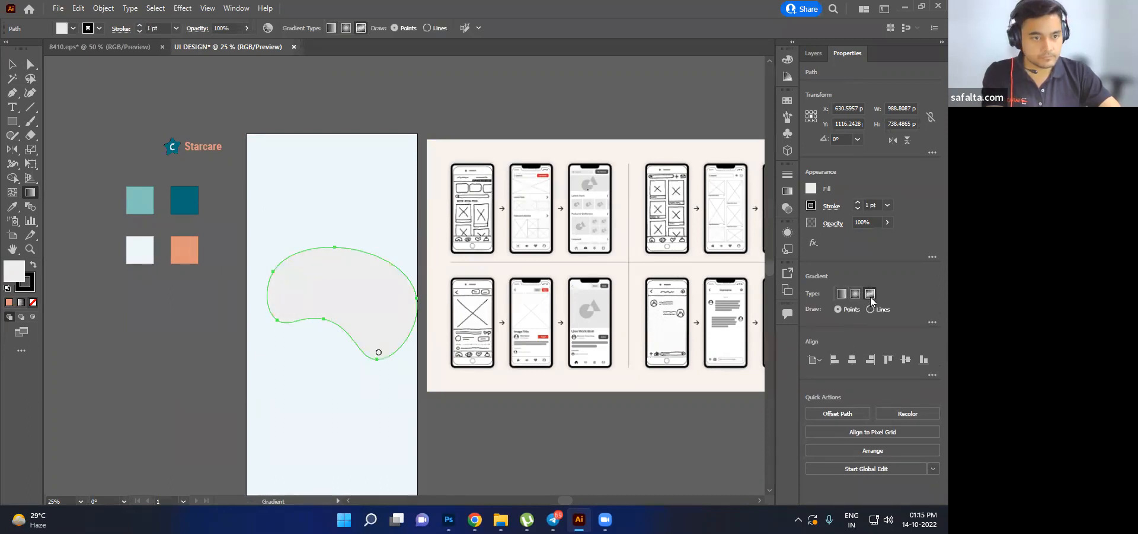
left_click_drag(379, 353, 389, 320)
left_click(352, 282)
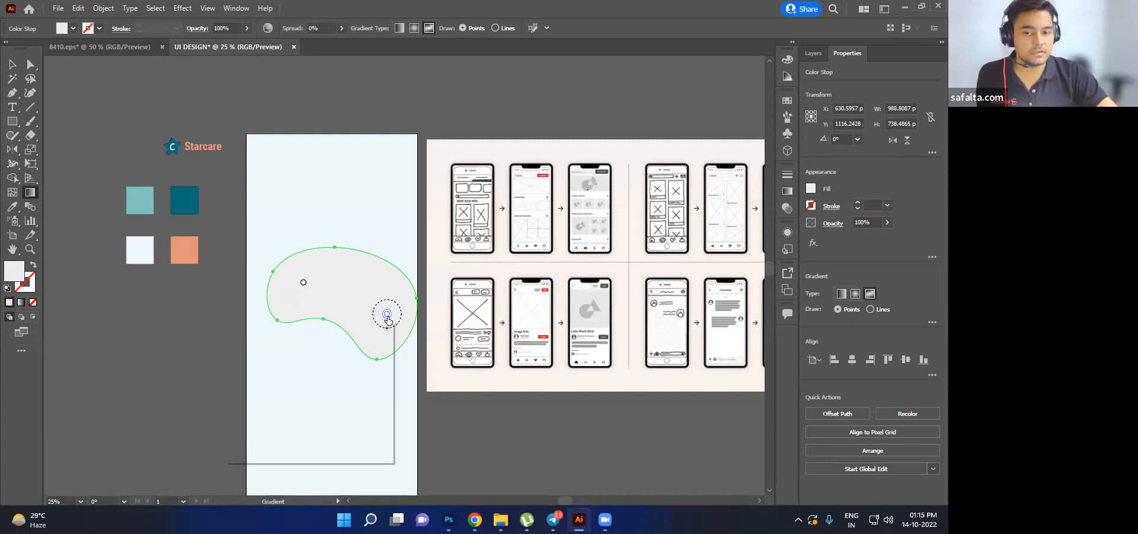
- Recolour the gradient's lower-right colour stop by sampling the orange palette swatch
double_click(388, 320)
left_click(236, 396)
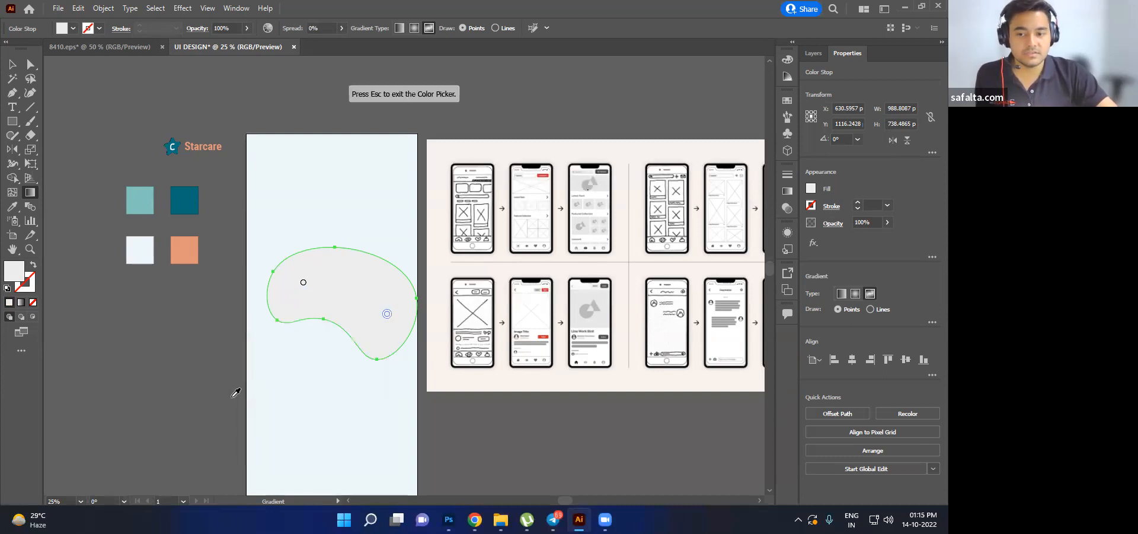
left_click(184, 250)
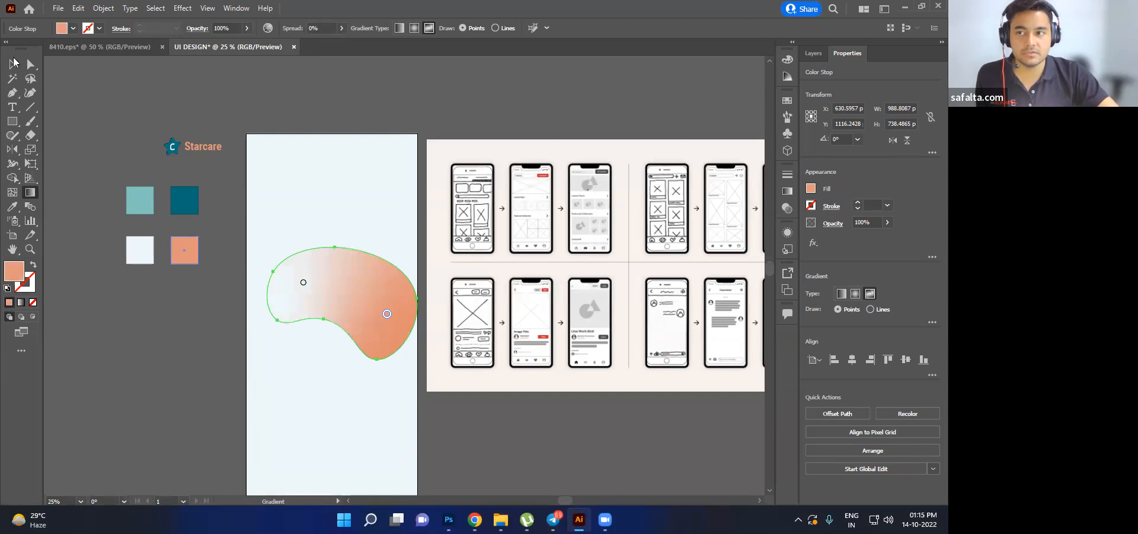
- Recolour the gradient's upper-left colour stop by sampling the dark teal palette swatch
left_click(303, 282)
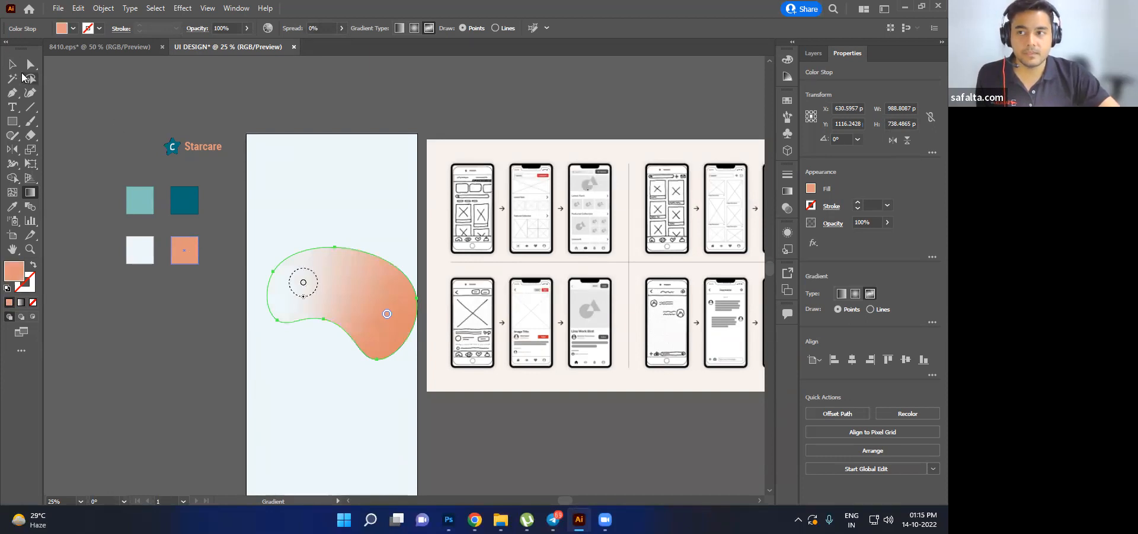
left_click(12, 64)
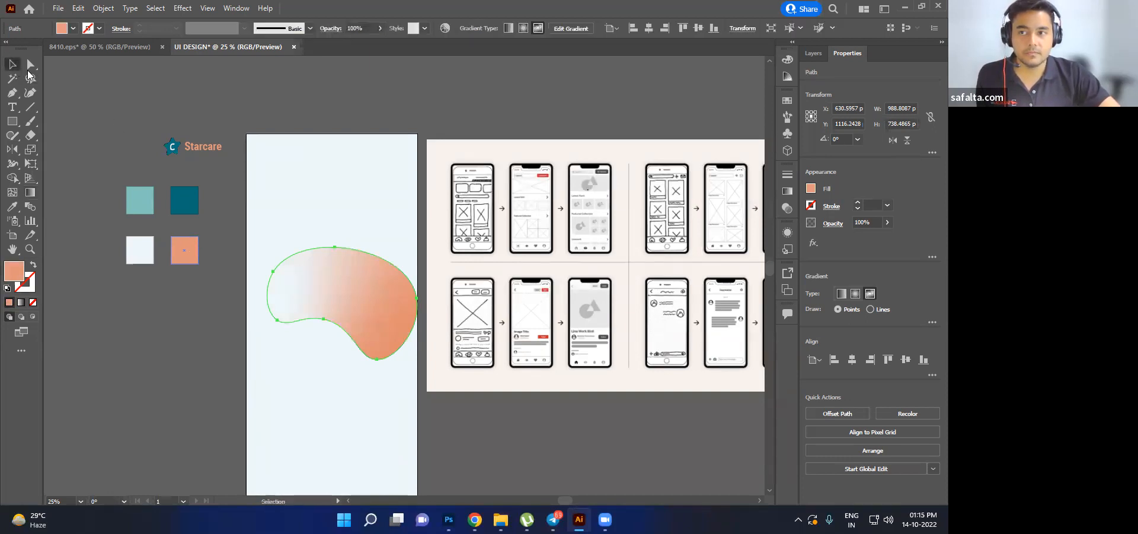
left_click(29, 193)
left_click(303, 283)
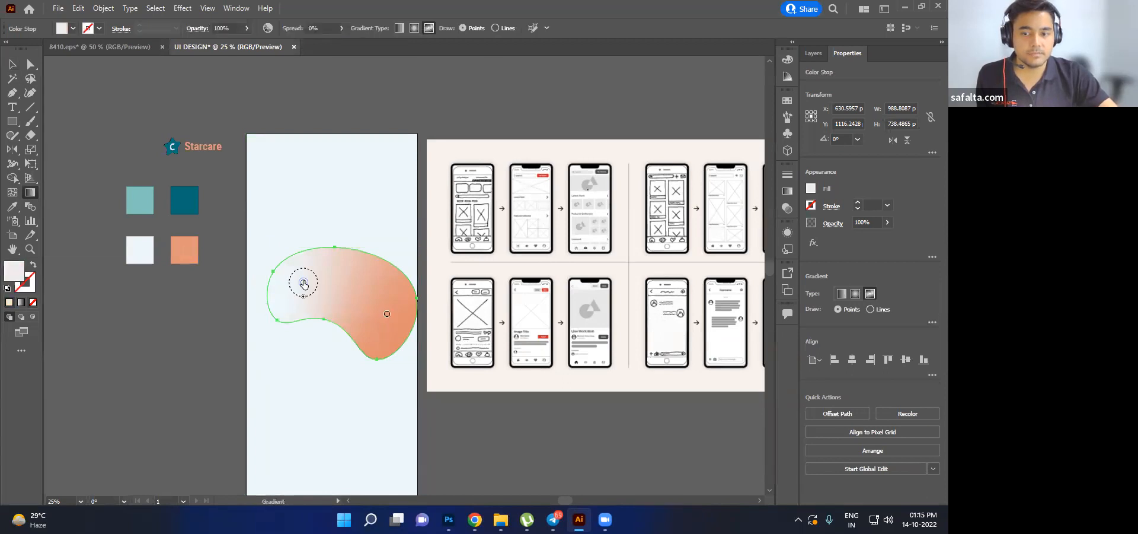
double_click(303, 283)
double_click(304, 284)
double_click(303, 284)
double_click(304, 284)
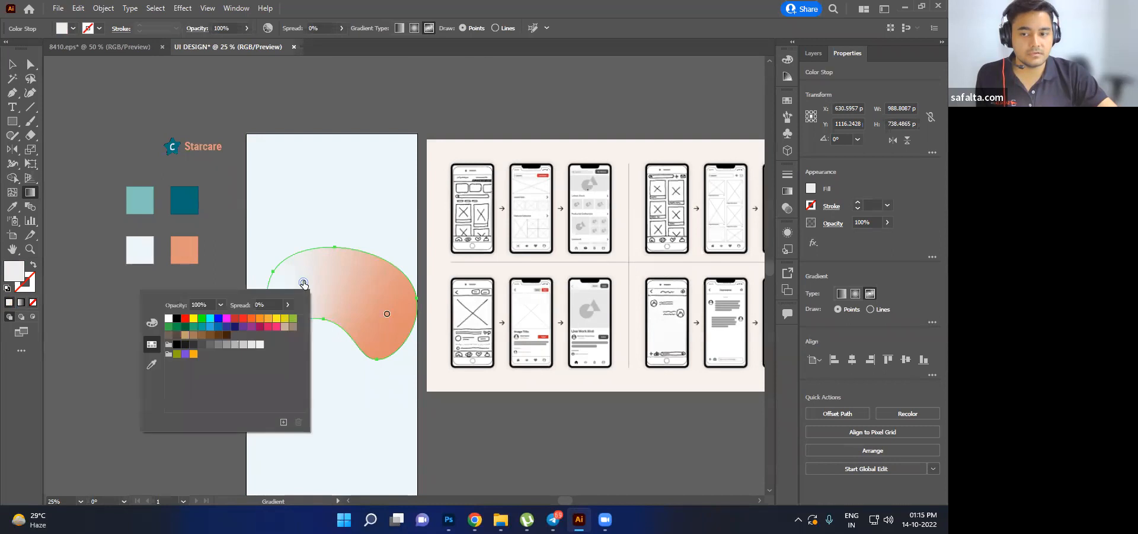
left_click(153, 365)
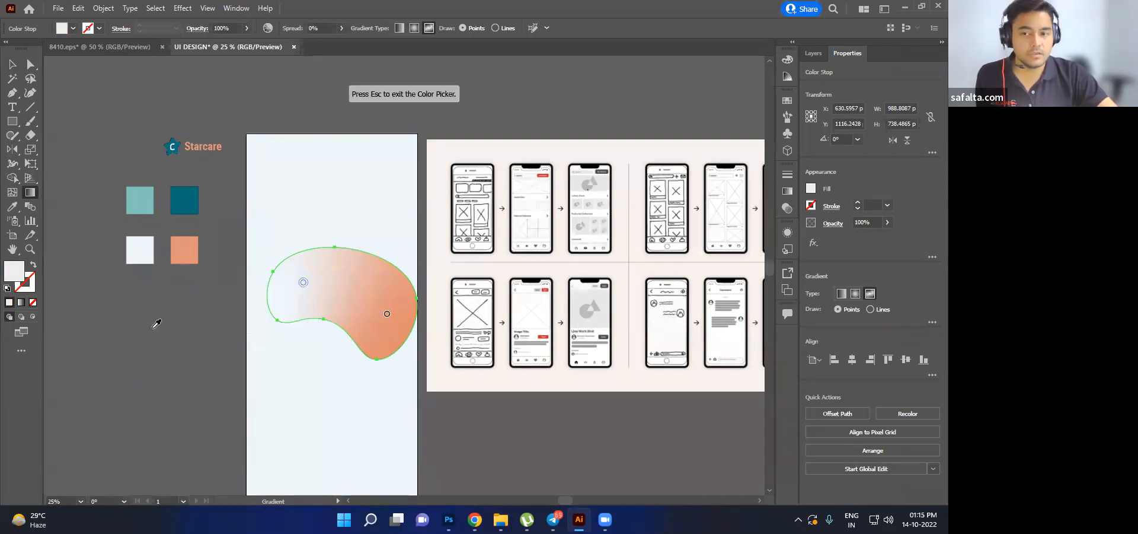
left_click(188, 191)
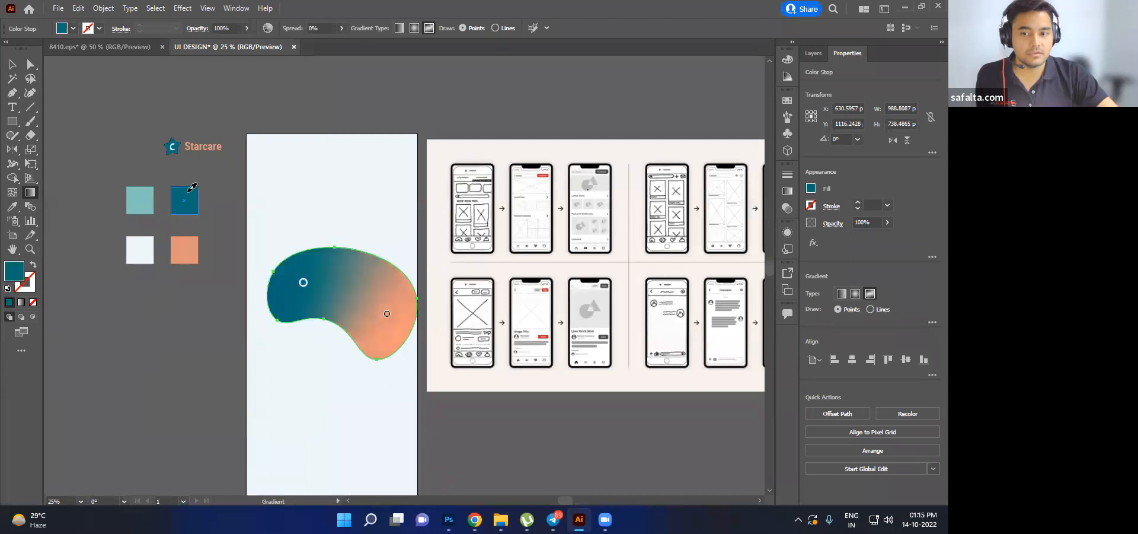
- Compare the light teal, dark teal and pale swatches on the upper-left colour stop, finishing with light teal
left_click(148, 196)
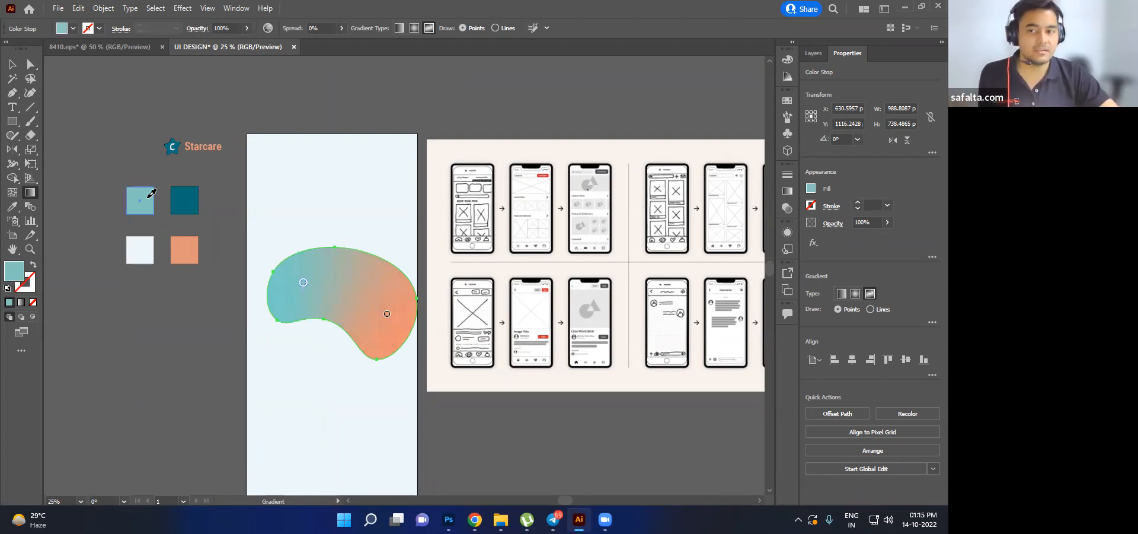
left_click(200, 200)
left_click(190, 199)
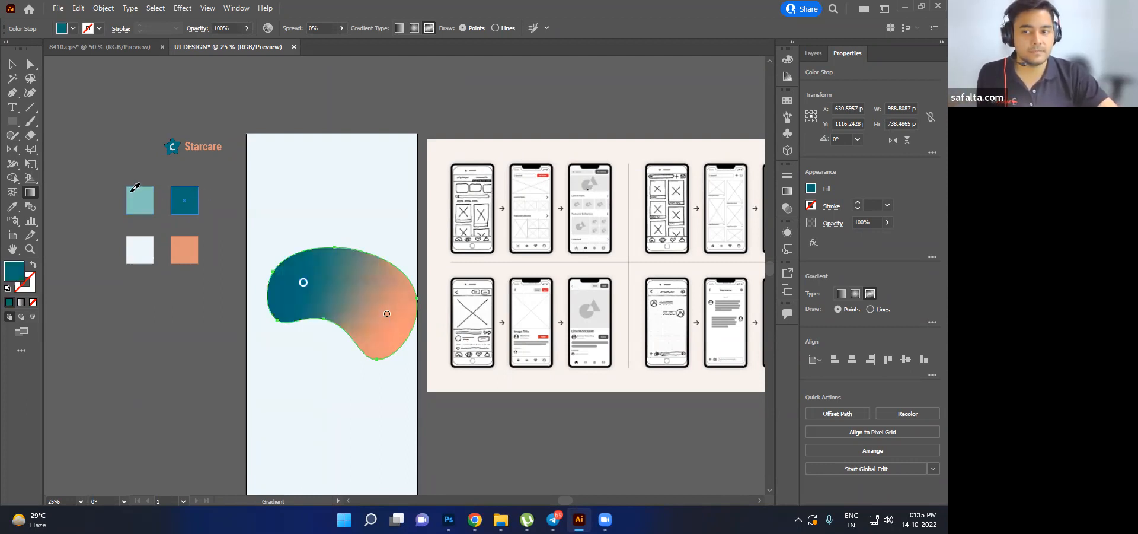
left_click(141, 193)
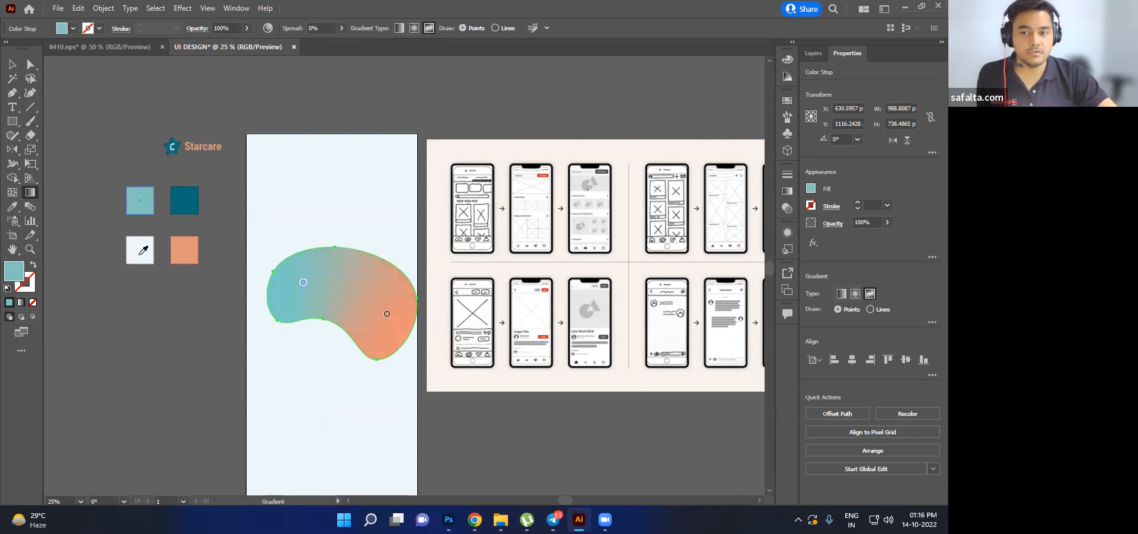
left_click(140, 253)
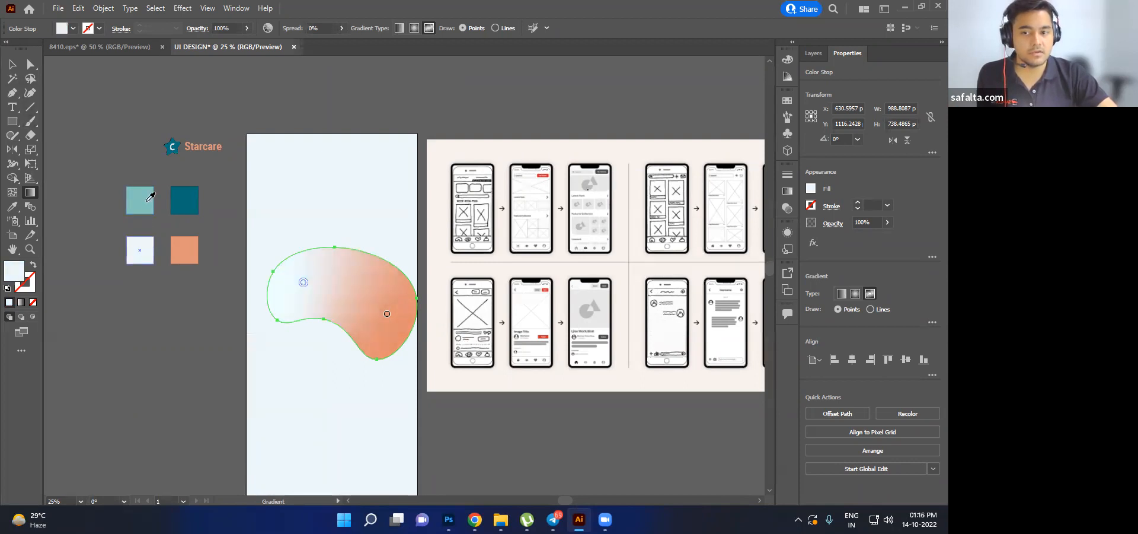
left_click(140, 200)
left_click(142, 250)
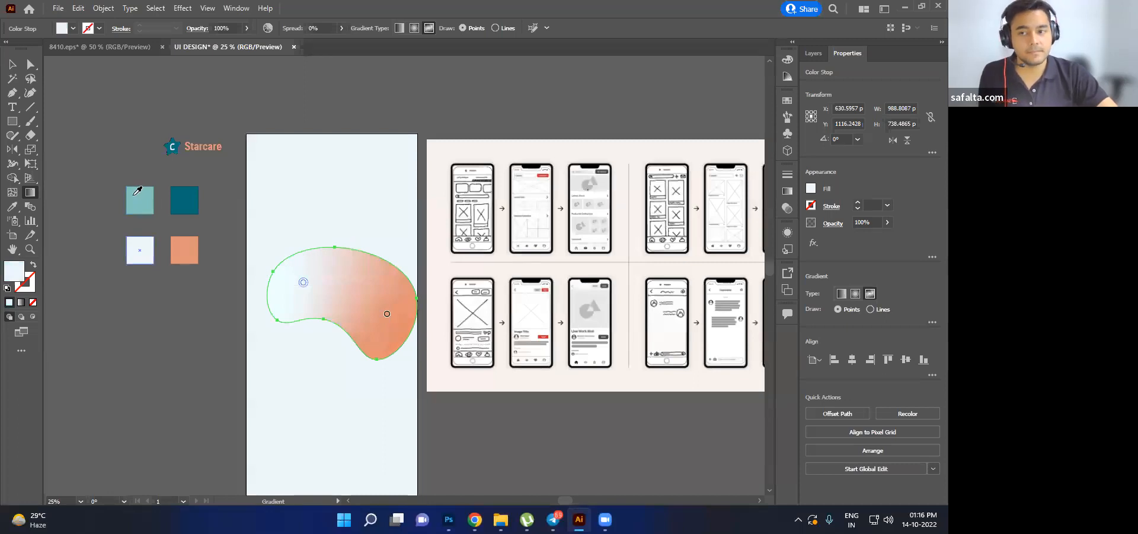
left_click(137, 194)
key("v")
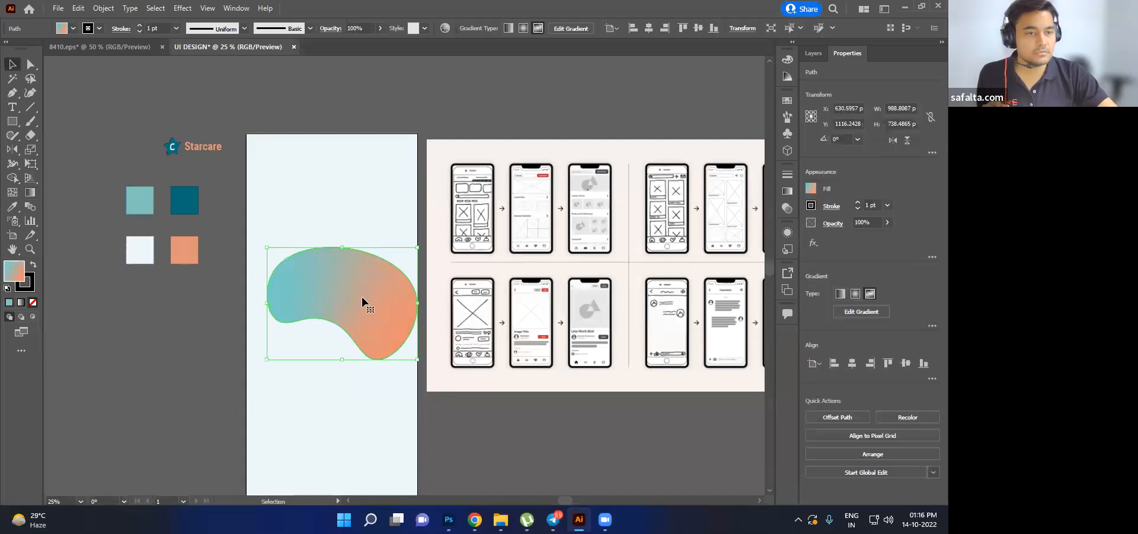
- Remove the blob's stroke and move the blob up so it overhangs the artboard's upper edge
left_click(888, 206)
left_click(858, 208)
left_click(858, 208)
left_click_drag(351, 303, 349, 233)
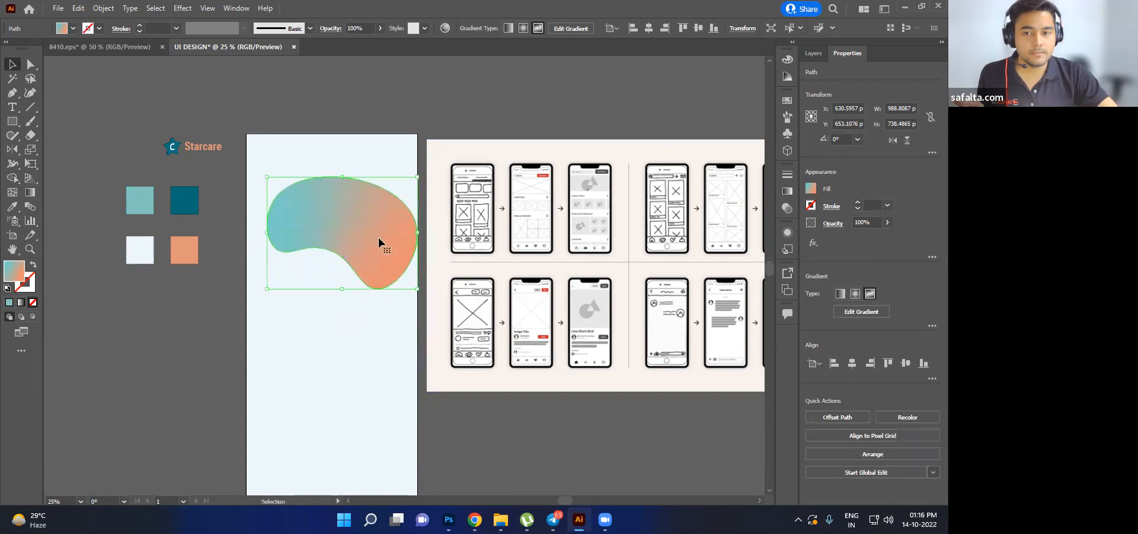
left_click(818, 55)
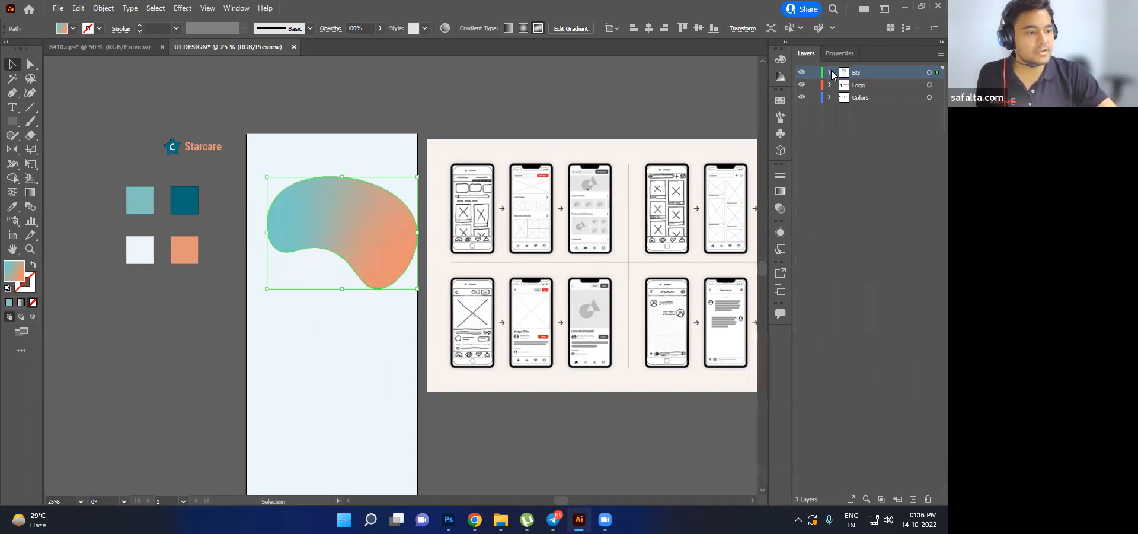
left_click_drag(386, 223, 394, 154)
- Isolate the letter C inside the logo's star and recolour it by sampling the orange Starcare text
left_click(202, 147)
scroll(145, 164, "up", 4)
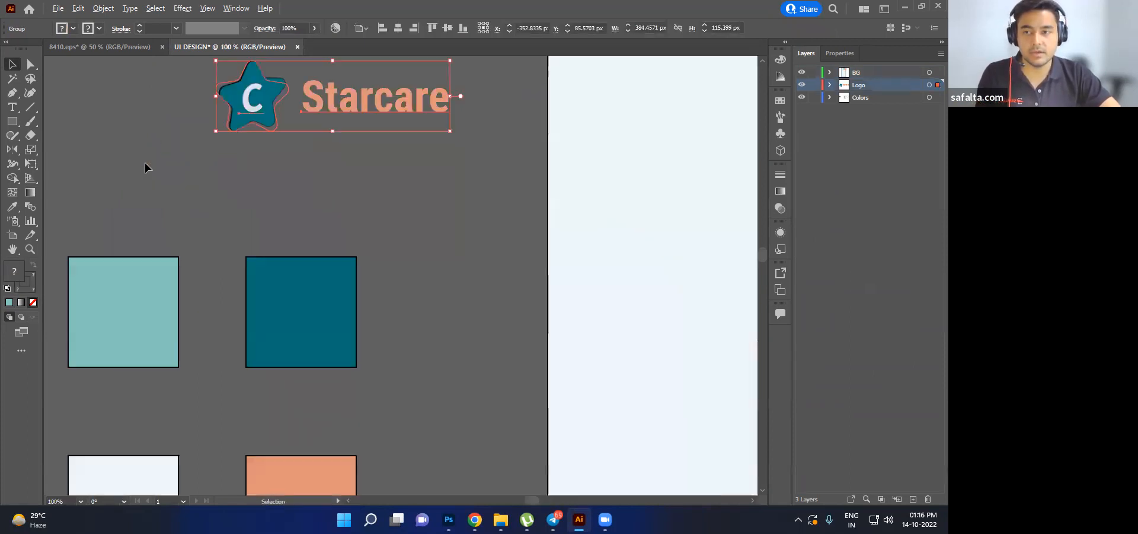
double_click(259, 94)
left_click(259, 103)
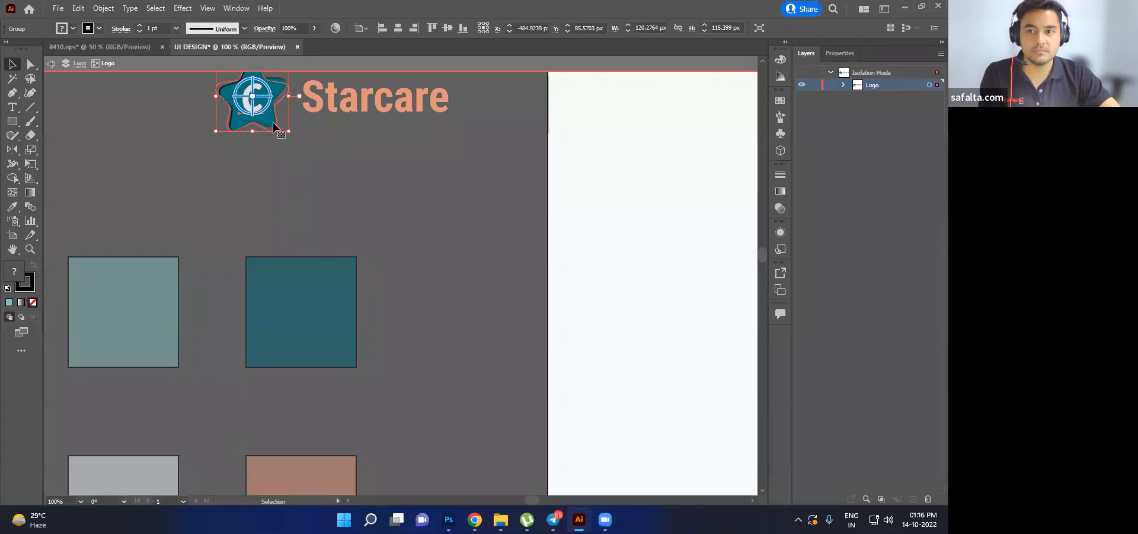
double_click(260, 111)
left_click(261, 113)
key("i")
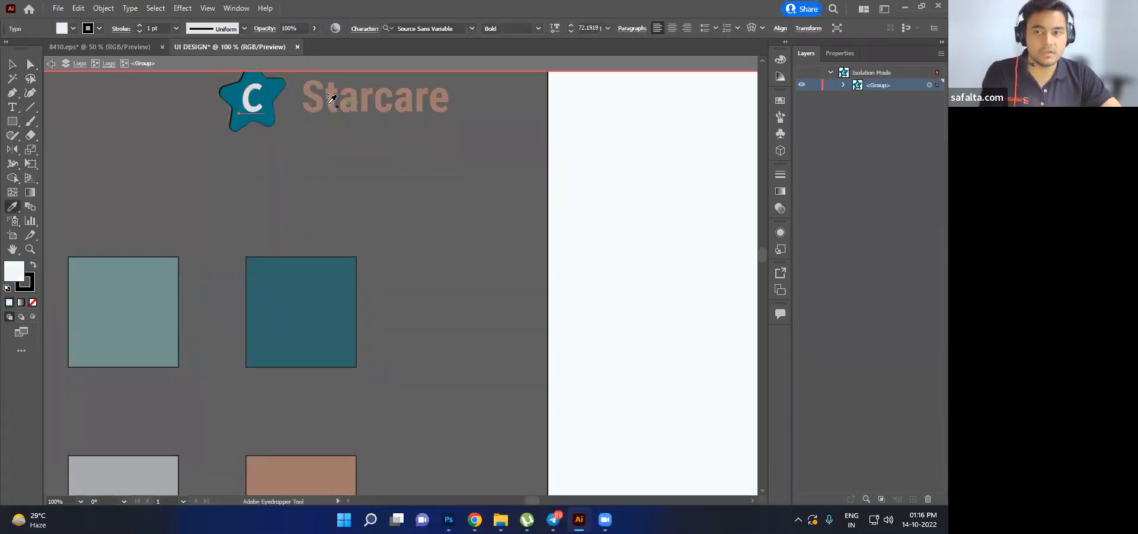
left_click(320, 105)
key("v")
double_click(142, 147)
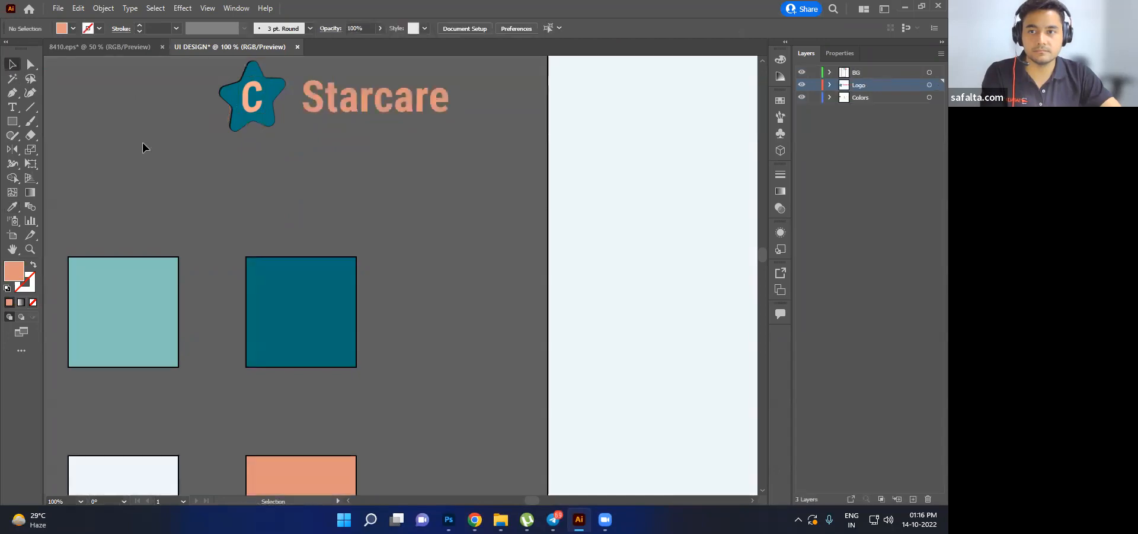
- Undo the recolouring of the logo's letter C
left_click_drag(251, 110, 253, 111)
double_click(253, 111)
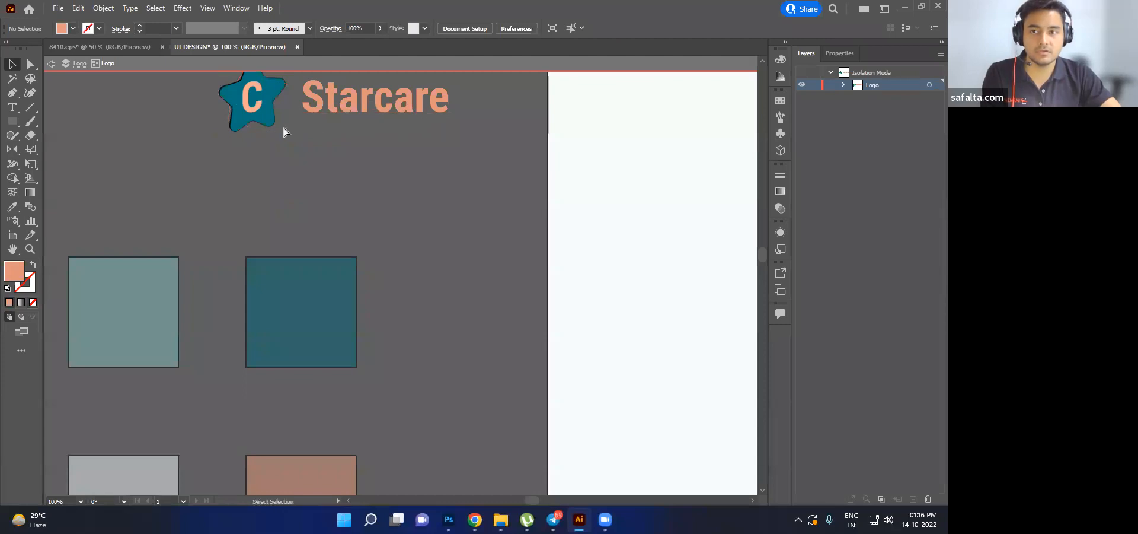
key("ctrl+z")
key("ctrl+z")
key("ctrl+z")
key("ctrl+z")
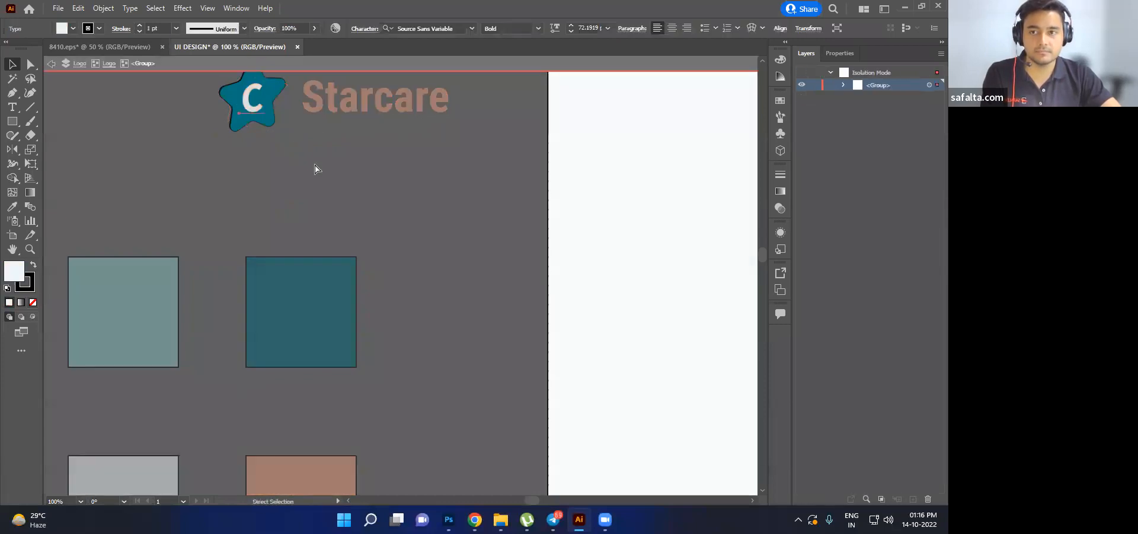
- Recolour the letter C in the logo's star by sampling the orange palette swatch, and leave isolation mode
left_click(253, 114)
double_click(253, 113)
left_click(260, 116)
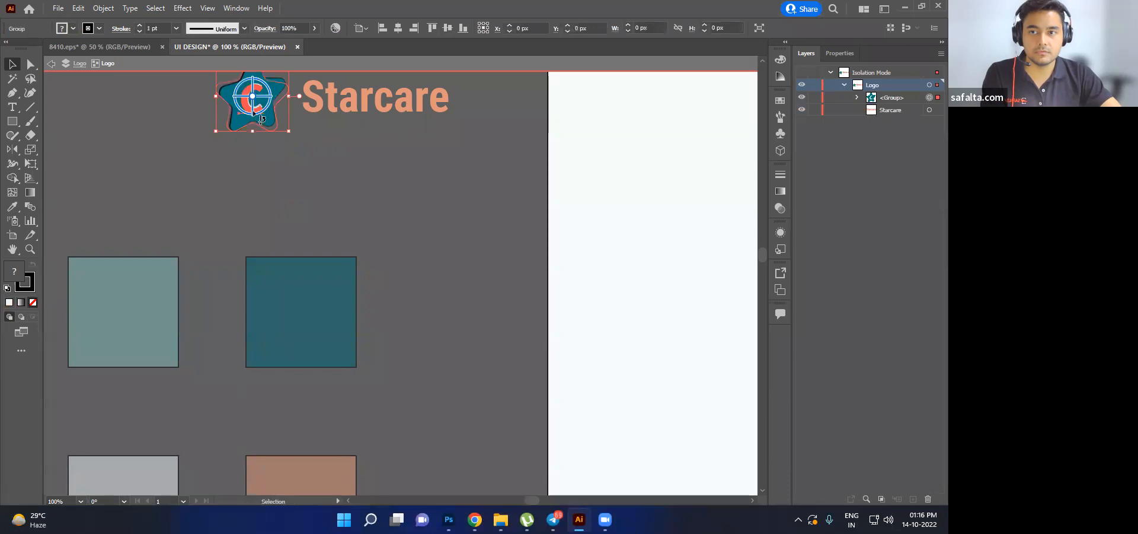
double_click(255, 113)
left_click(255, 113)
key("i")
left_click(321, 466)
left_click(13, 63)
double_click(143, 137)
- Move the Logo layer above the BG layer and place the logo in the artboard's upper-left corner
scroll(263, 164, "down", 2)
left_click_drag(340, 133, 399, 150)
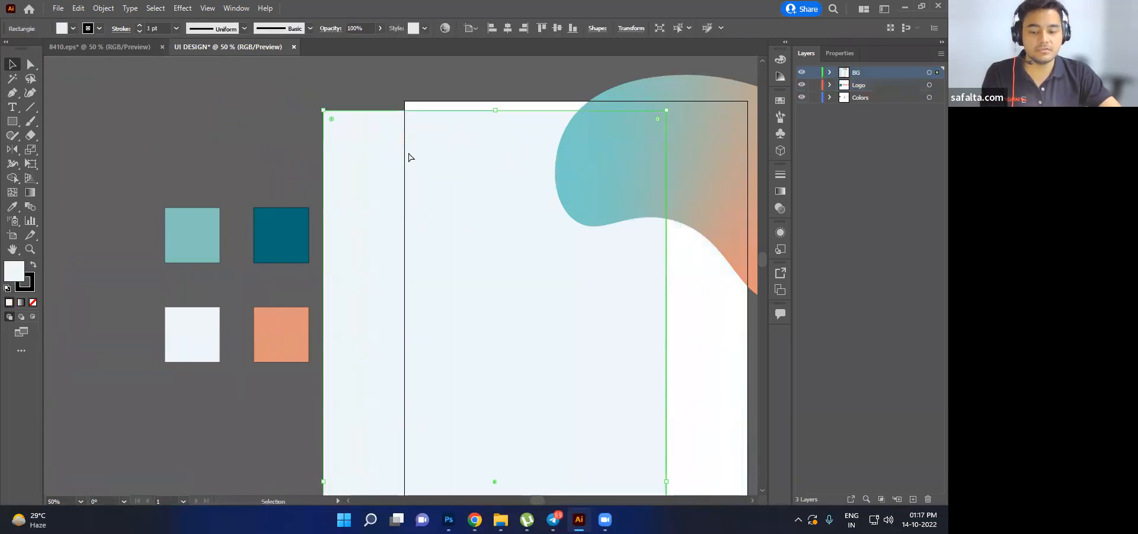
key("ctrl+z")
left_click_drag(859, 84, 860, 93)
left_click_drag(484, 137, 506, 156)
- Nudge the blob slightly up and to the right over the artboard's upper-right corner, and deselect it
scroll(491, 240, "down", 2)
left_click_drag(507, 239, 332, 229)
scroll(332, 229, "up", 1)
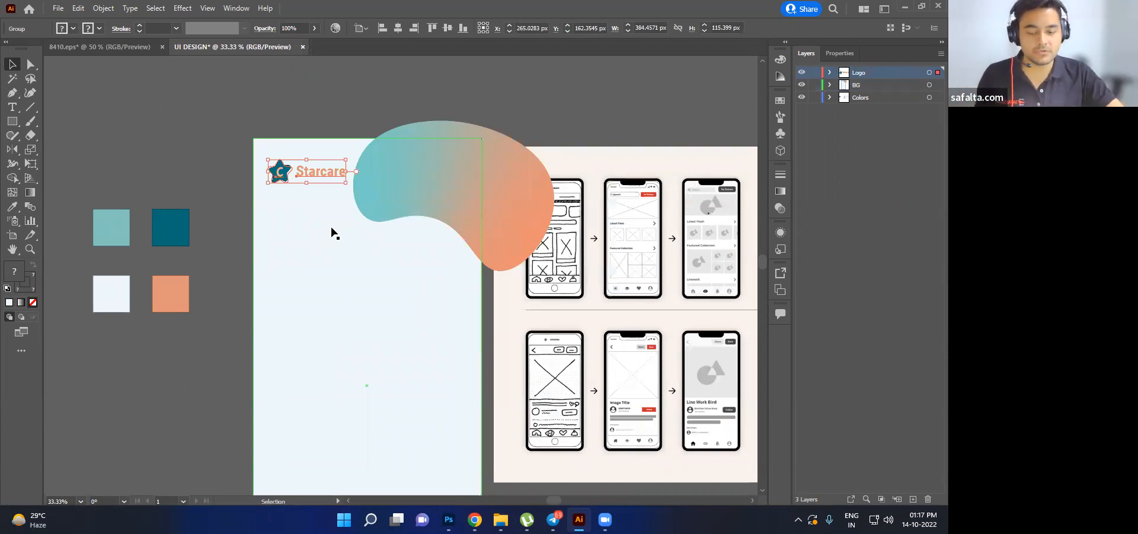
scroll(332, 232, "down", 2)
left_click_drag(336, 264, 301, 200)
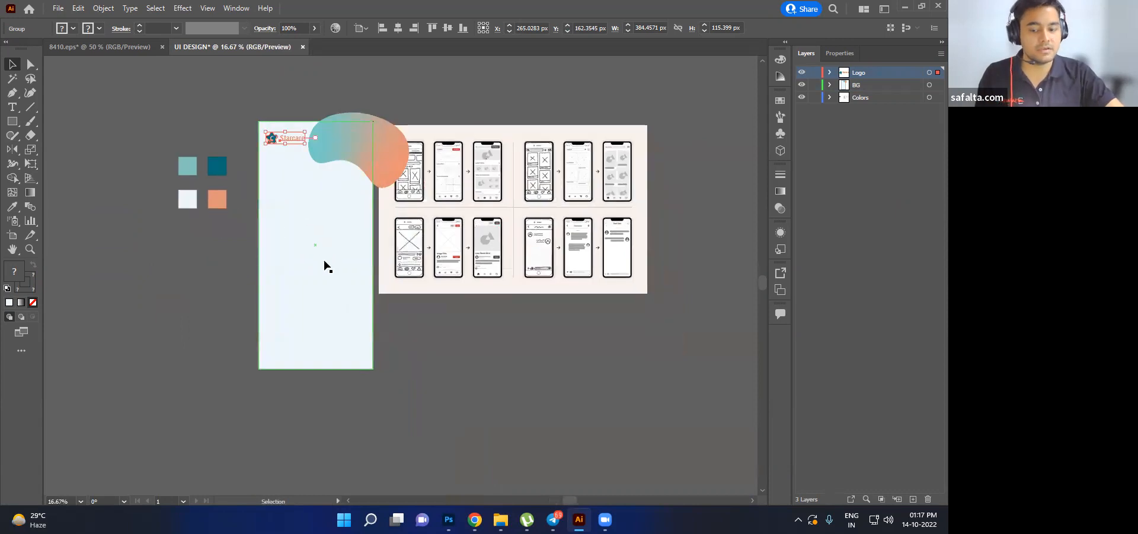
scroll(325, 266, "up", 2)
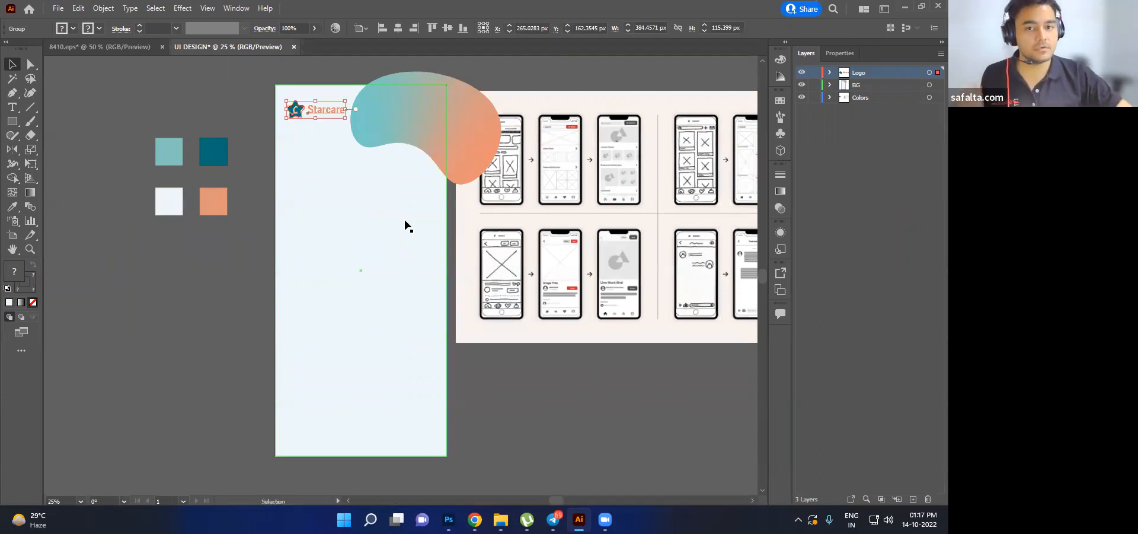
left_click_drag(421, 110, 428, 99)
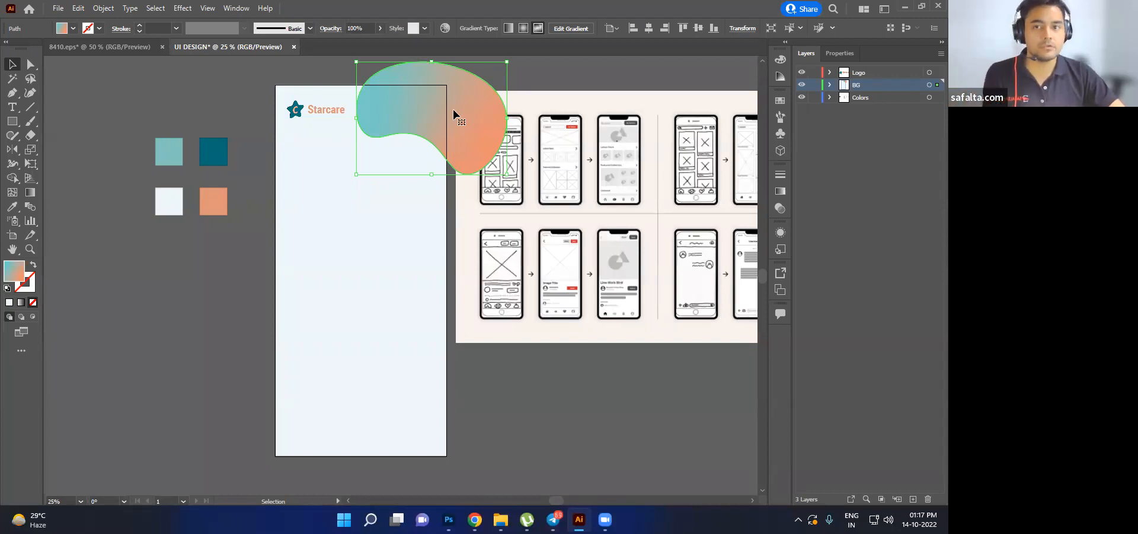
left_click(536, 70)
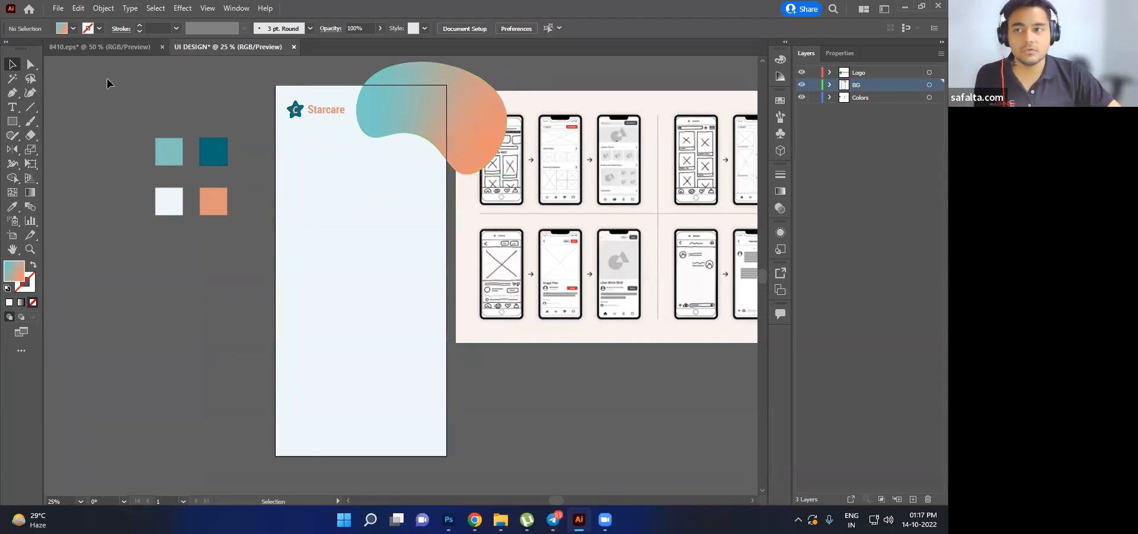
left_click(207, 8)
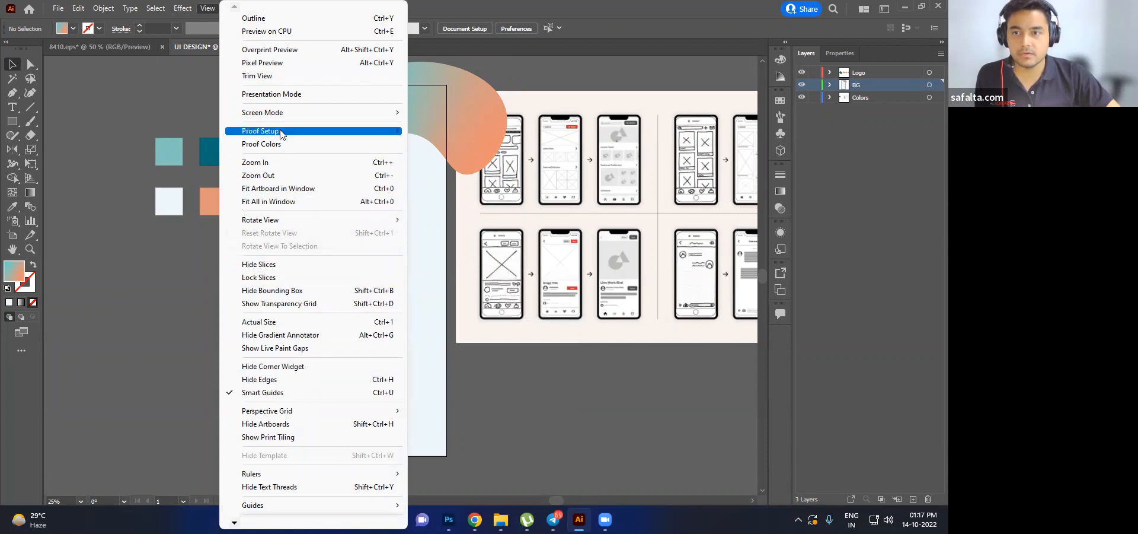
mouse_move(113, 15)
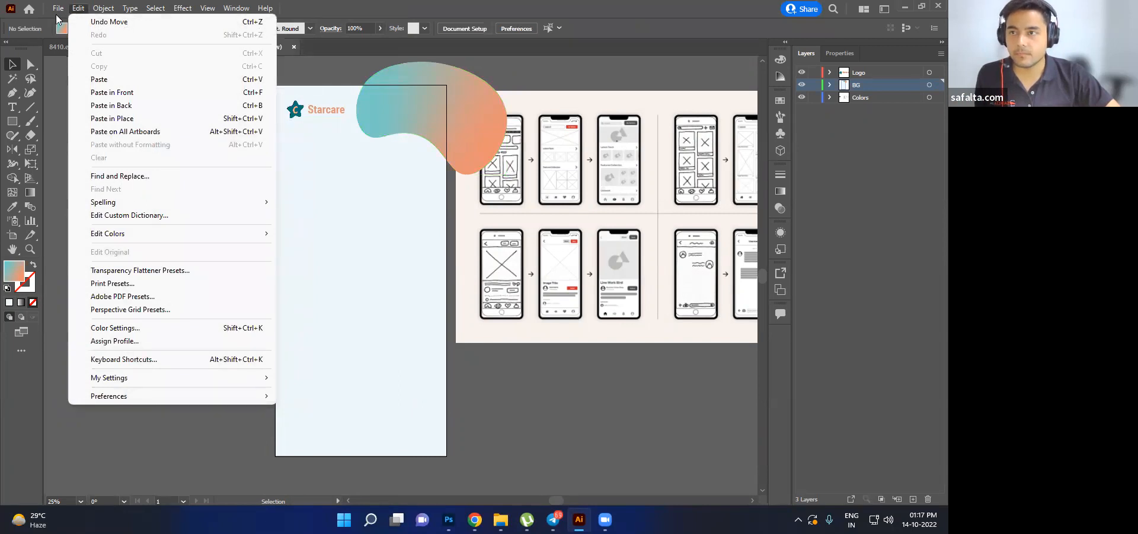
left_click(83, 13)
left_click(105, 11)
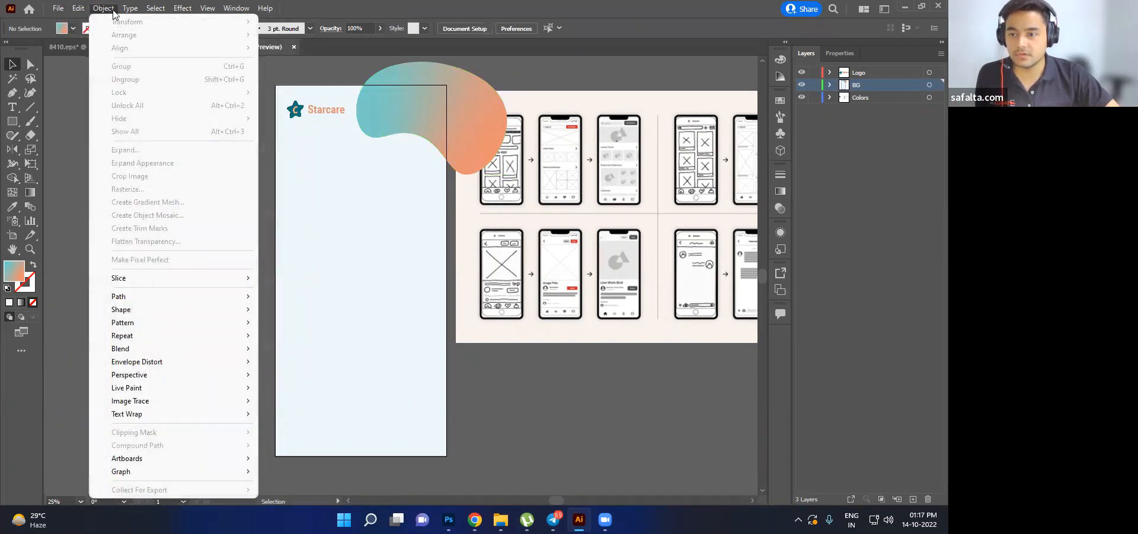
- Show the rulers around the document window
mouse_move(125, 16)
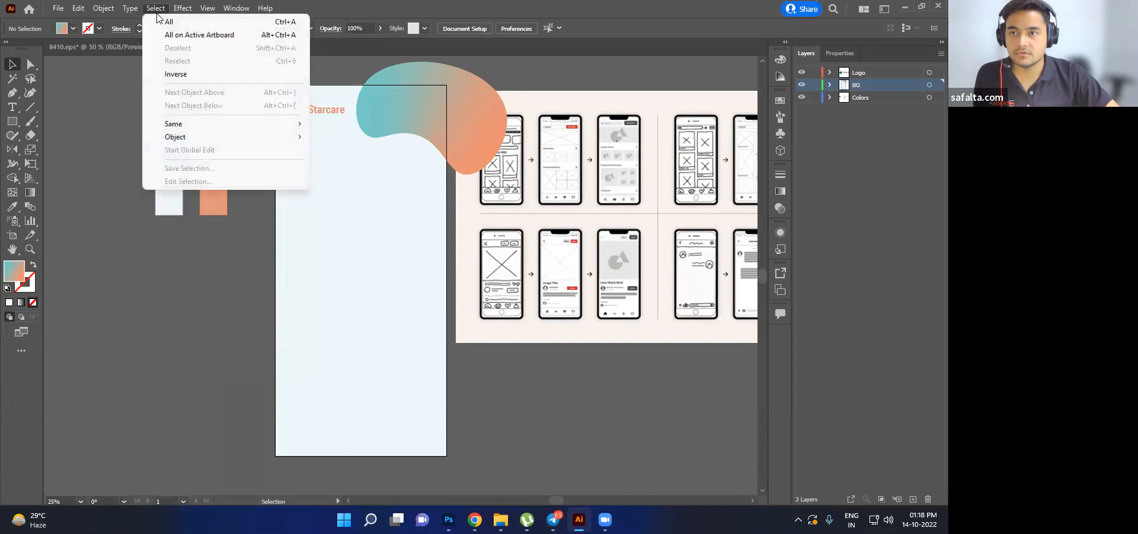
left_click(208, 8)
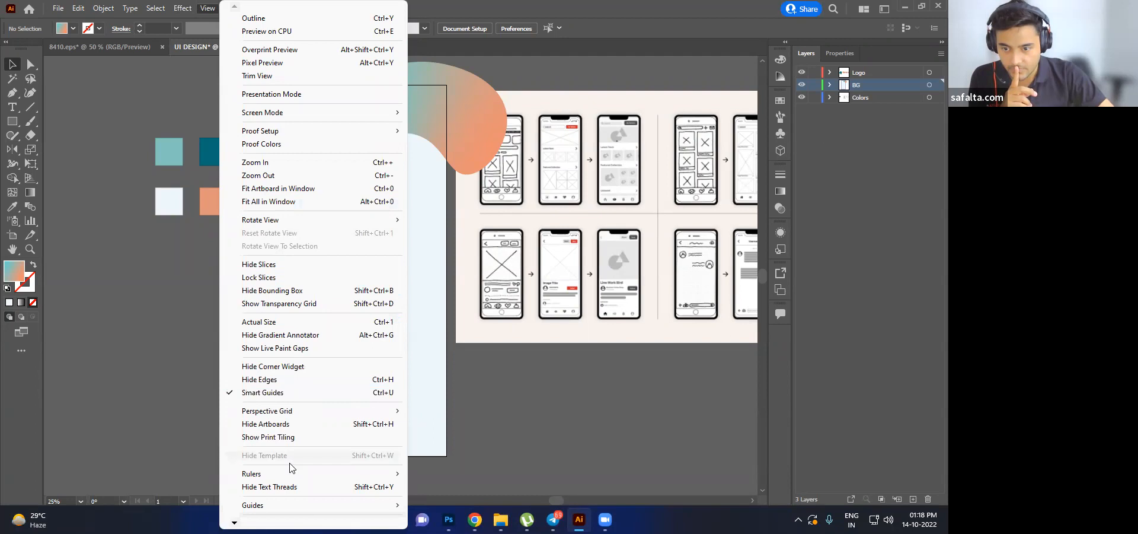
mouse_move(295, 478)
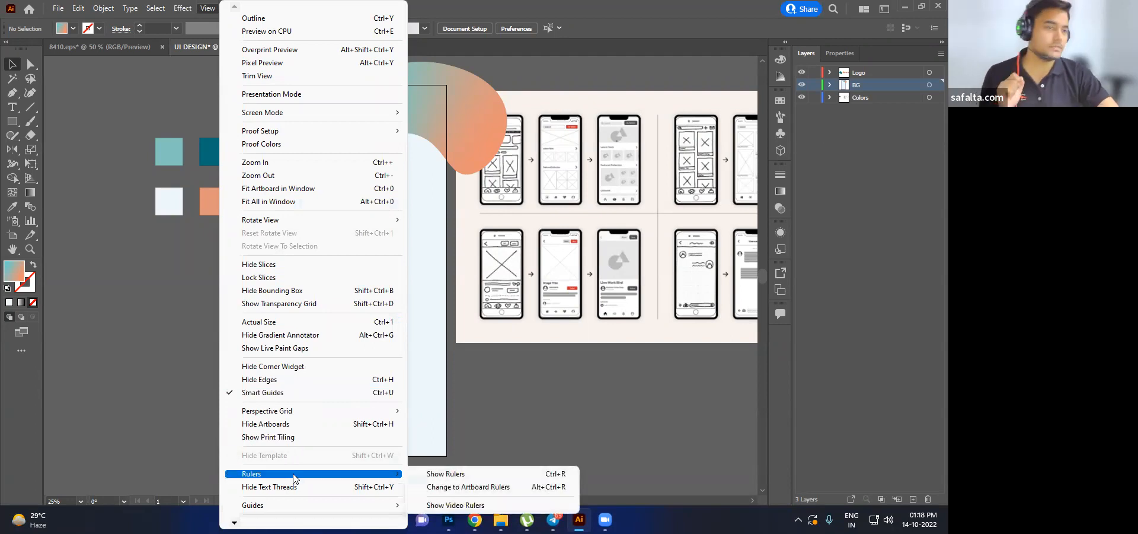
left_click(438, 473)
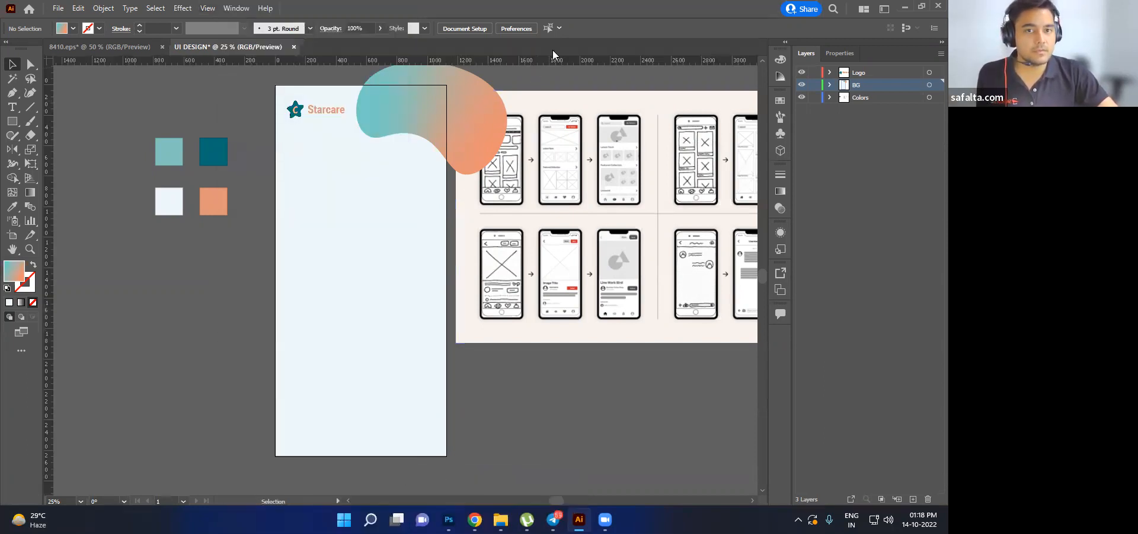
key("ctrl")
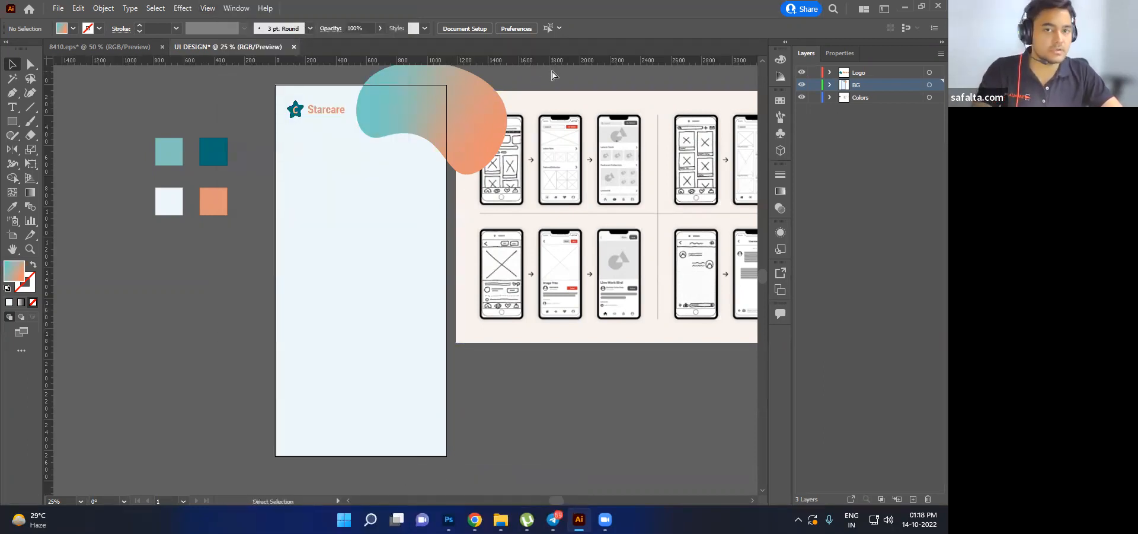
left_click(206, 9)
left_click(132, 325)
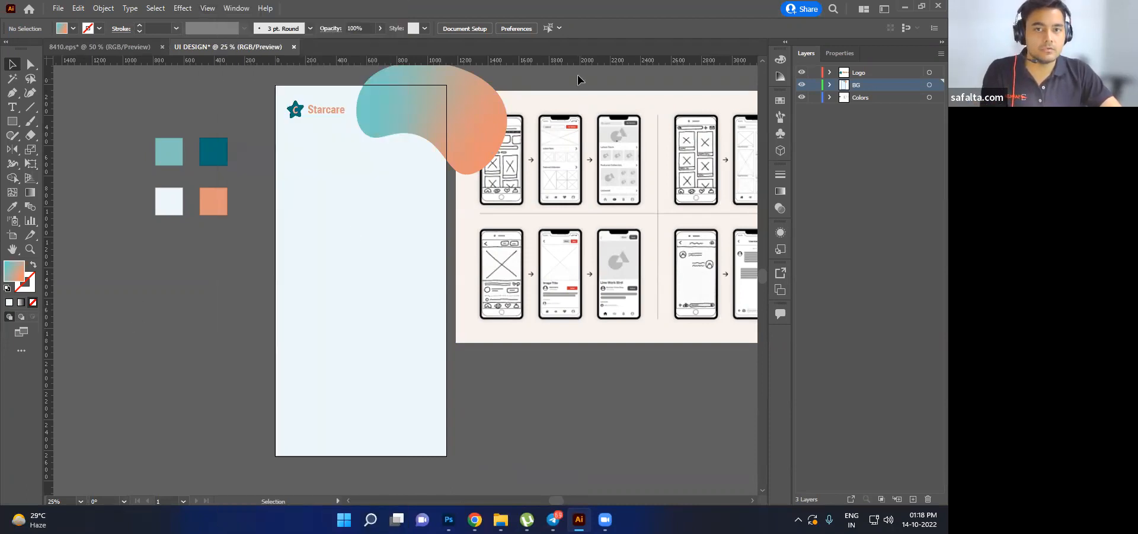
- Place a horizontal guide at about 262 px just below the logo, and vertical margin guides inside the artboard's left and right edges
scroll(563, 155, "up", 1)
left_click_drag(535, 59, 543, 140)
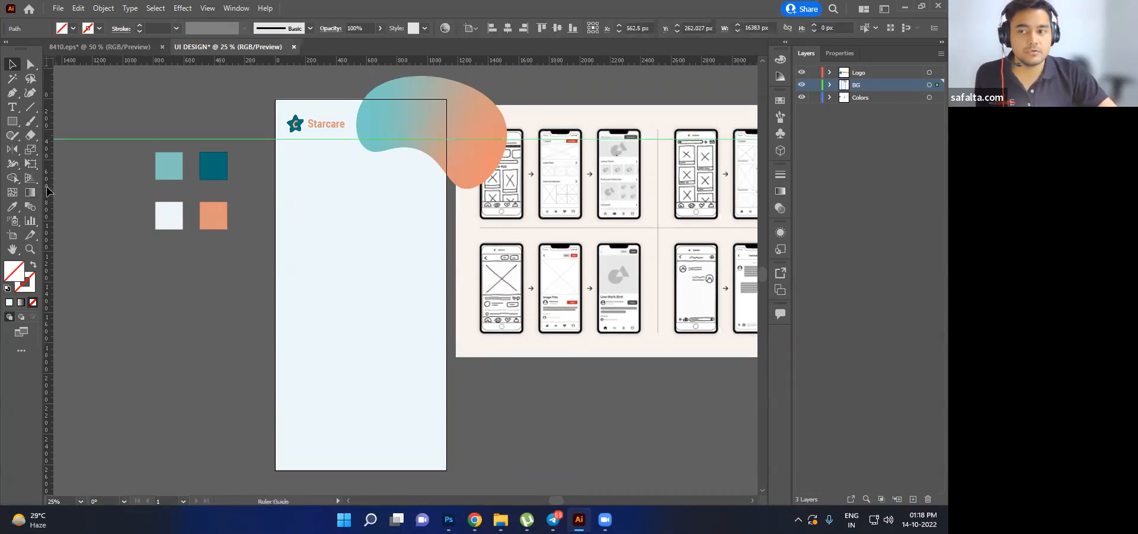
left_click_drag(285, 205, 287, 202)
left_click_drag(49, 248, 435, 262)
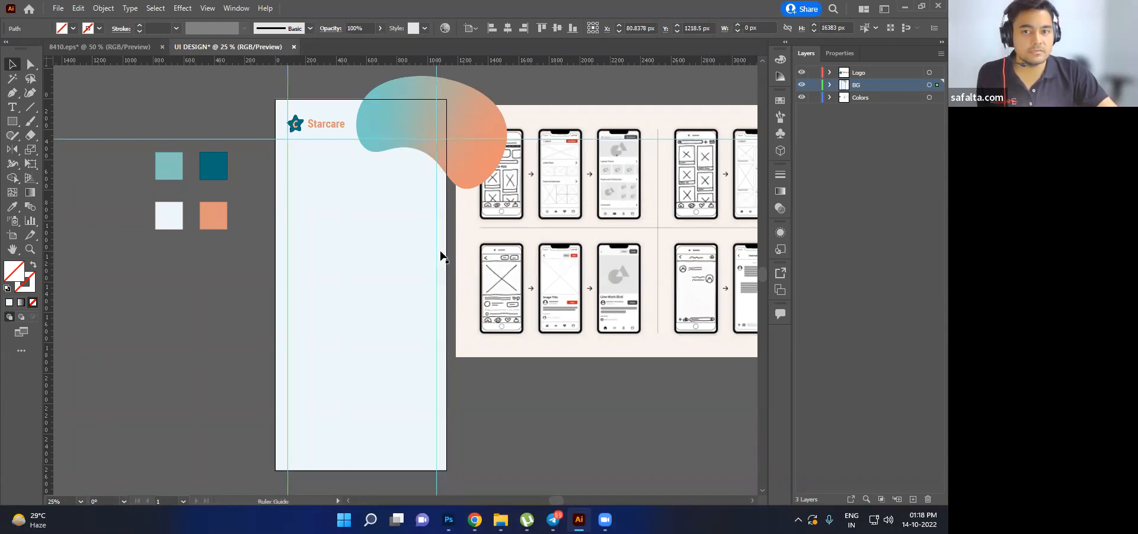
mouse_move(454, 138)
left_mouse_down()
mouse_move(454, 123)
mouse_move(455, 138)
left_mouse_up()
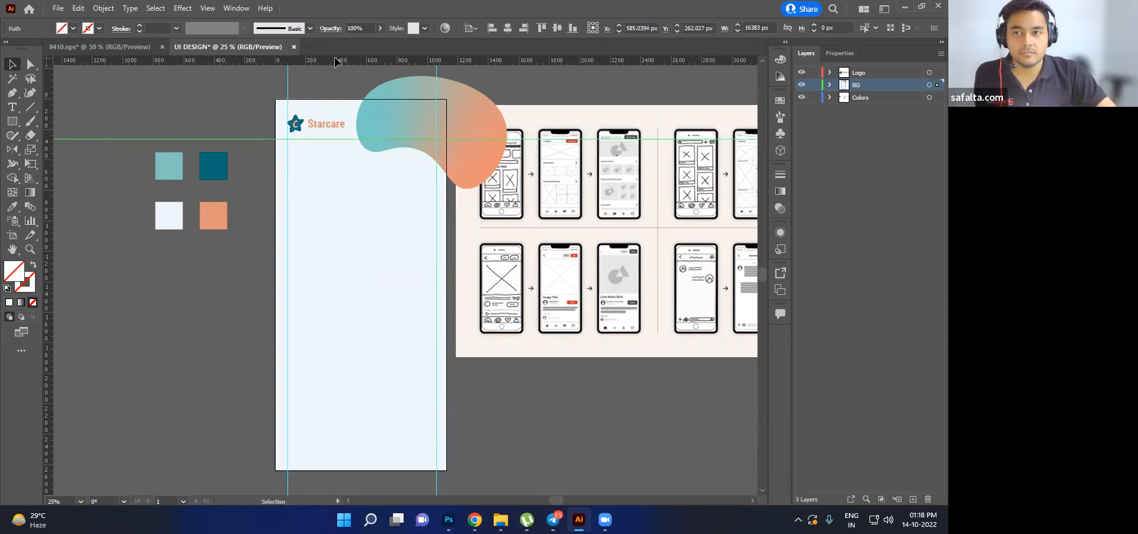
- Add three horizontal guides: one at about 1009 px, one slightly below it, and one near the artboard's bottom at about 2251 px
left_click_drag(338, 62, 388, 253)
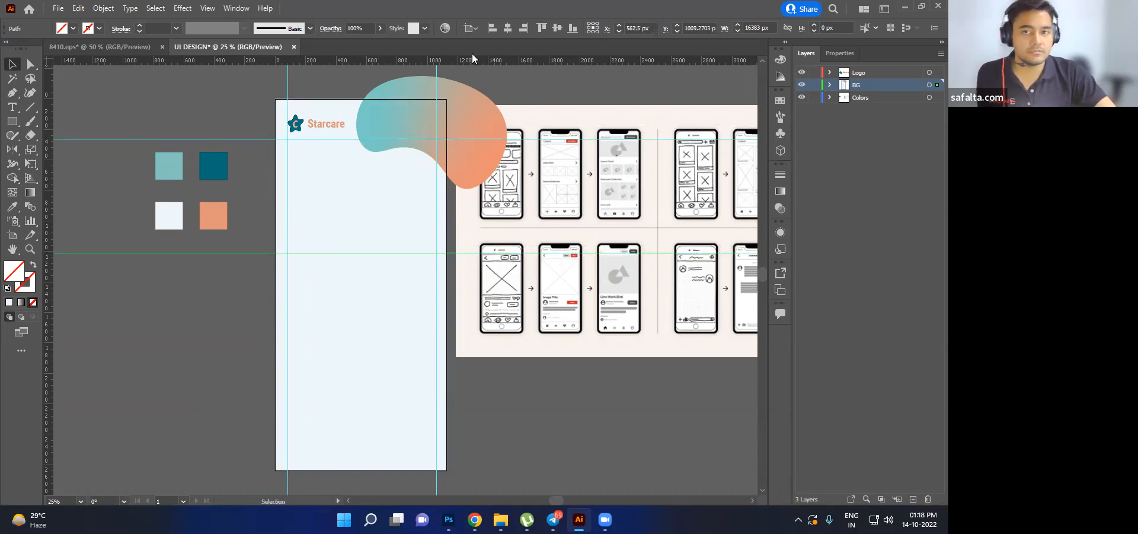
left_click_drag(473, 59, 491, 283)
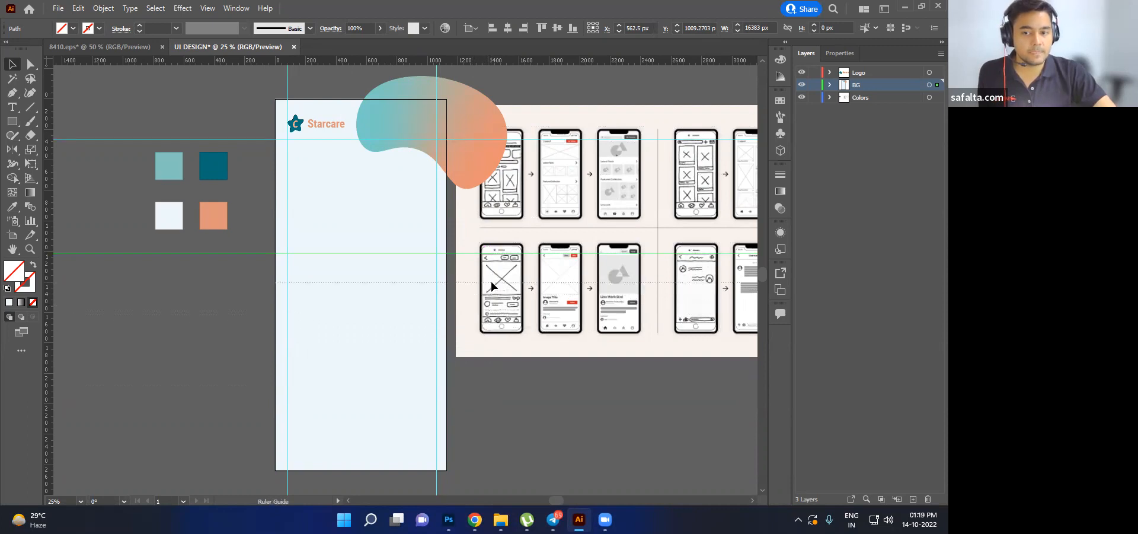
left_click_drag(531, 59, 494, 441)
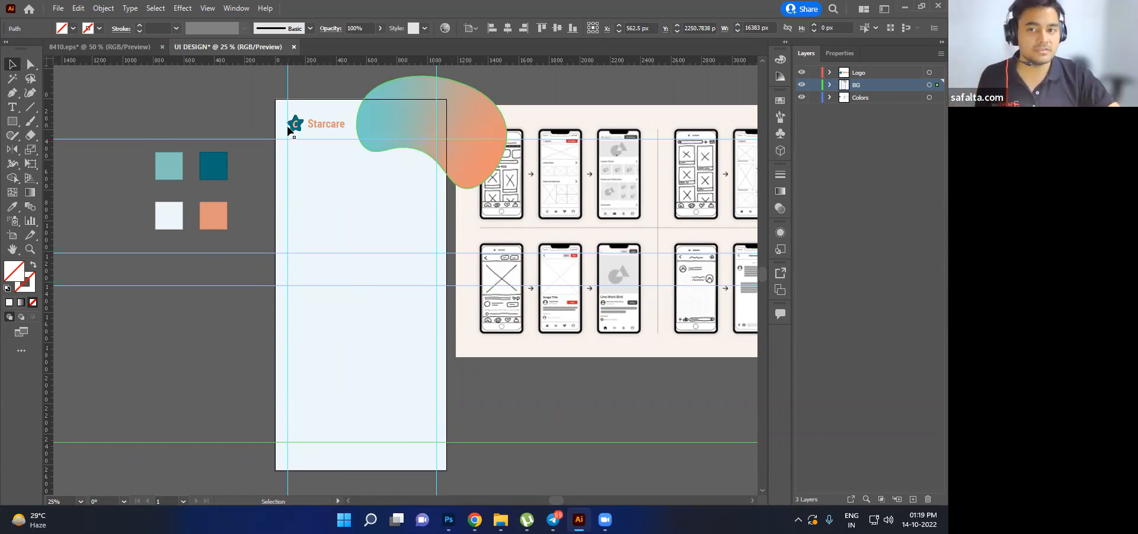
- Reposition the logo just inside the left margin guide, at about X 291, Y 130 px, and deselect it
scroll(314, 138, "up", 1)
scroll(314, 138, "up", 3)
left_click_drag(279, 147, 290, 136)
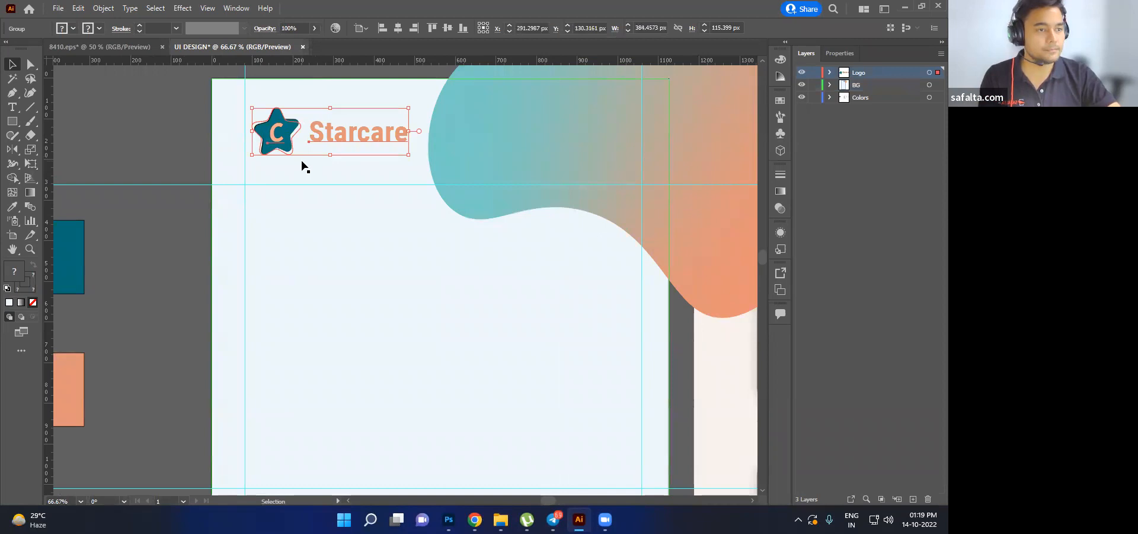
scroll(313, 198, "down", 1)
left_click_drag(348, 206, 299, 211)
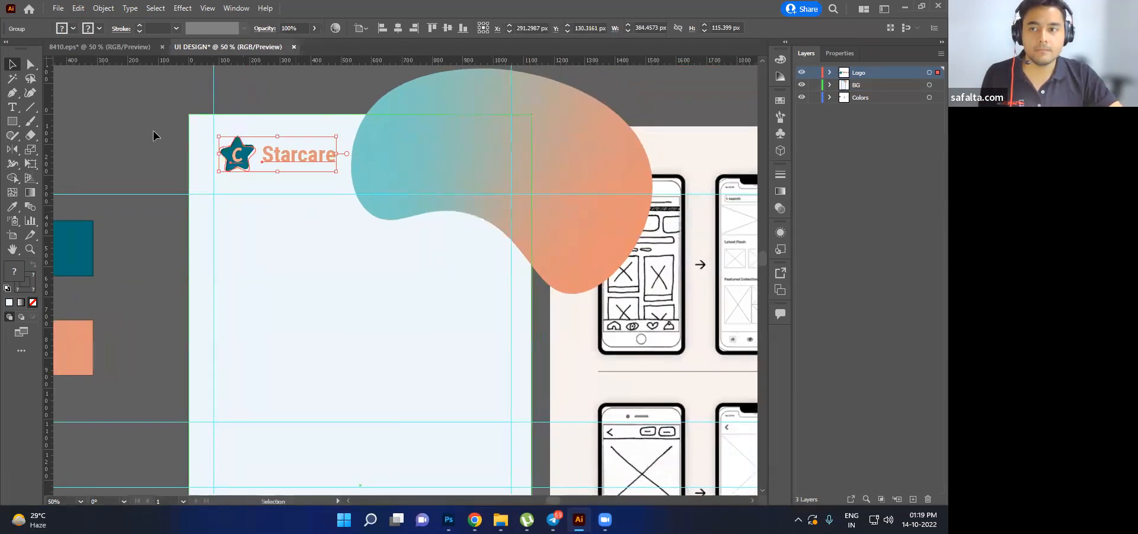
left_click(153, 133)
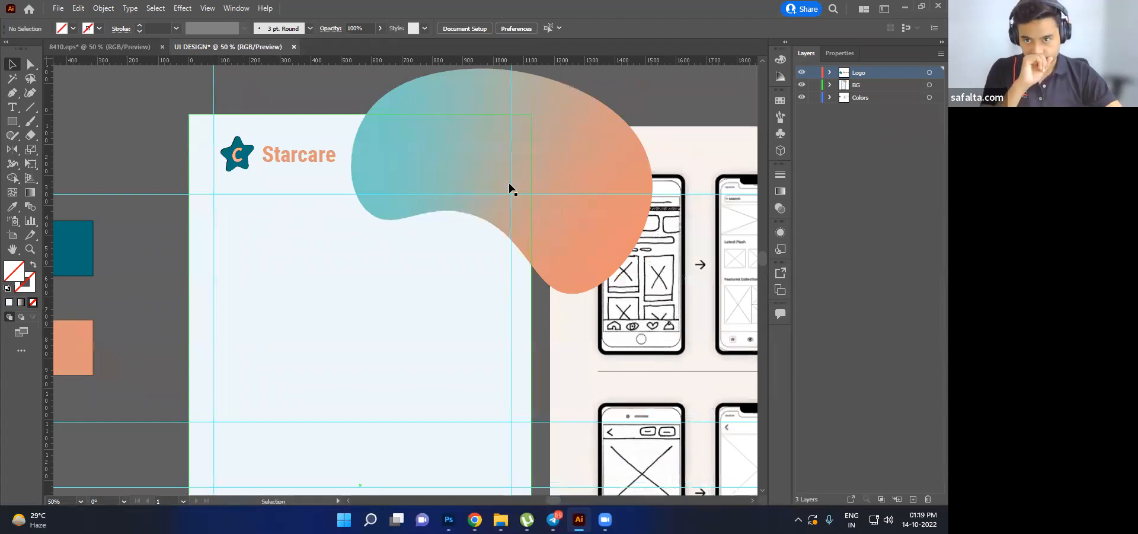
- Lower the opacity of the gradient blob's path in the BG layer to 45% and deselect it
left_click(467, 148)
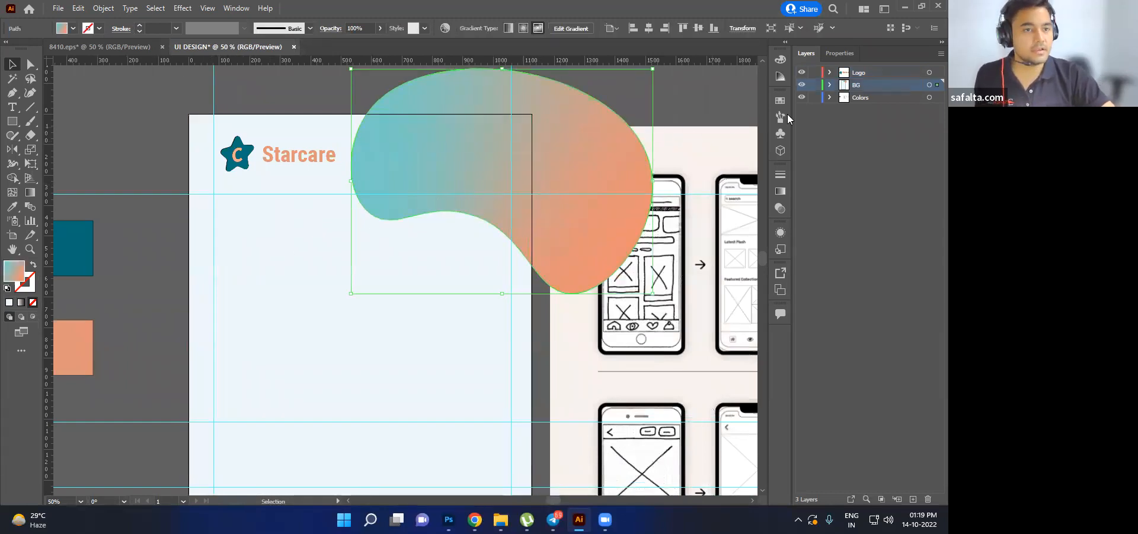
left_click(830, 84)
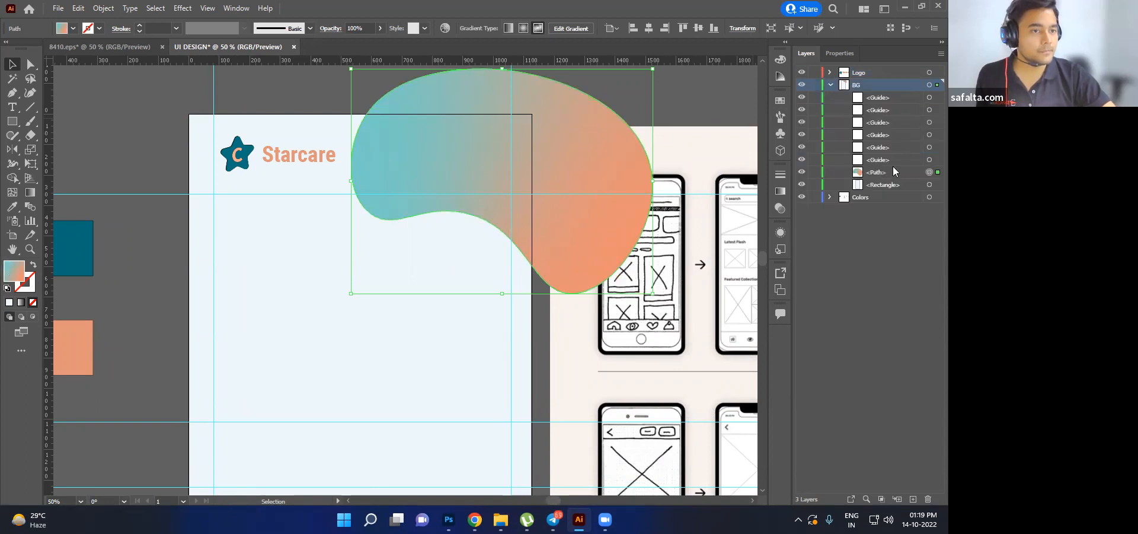
left_click(872, 174)
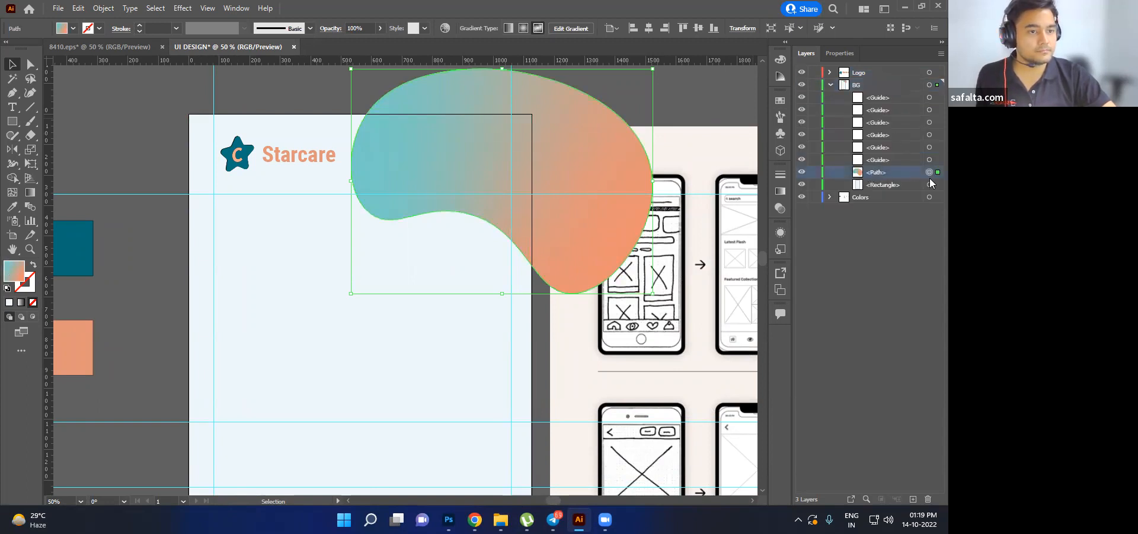
left_click(845, 54)
left_click(887, 222)
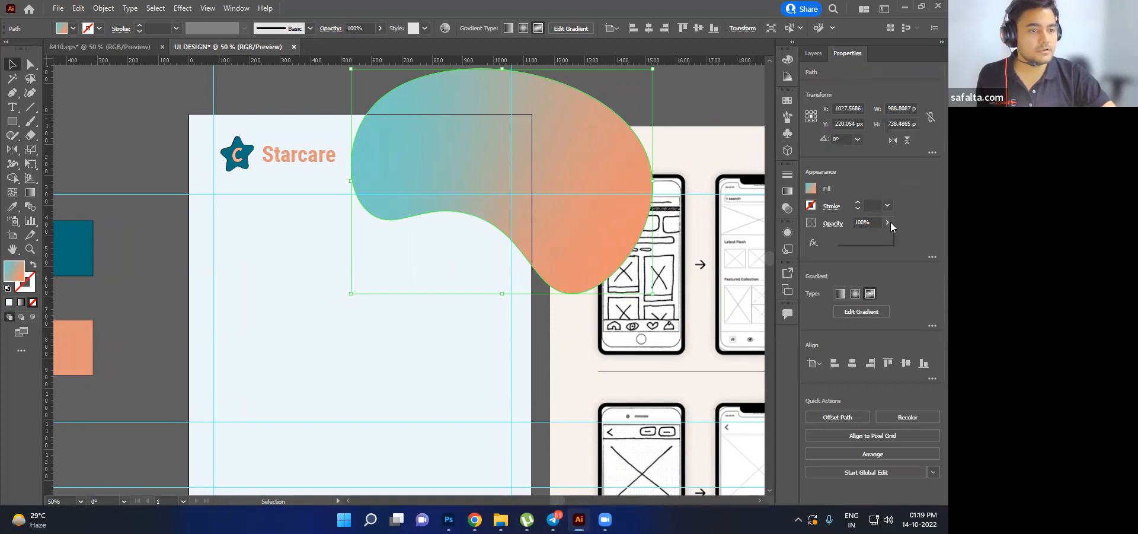
left_click_drag(864, 240, 872, 241)
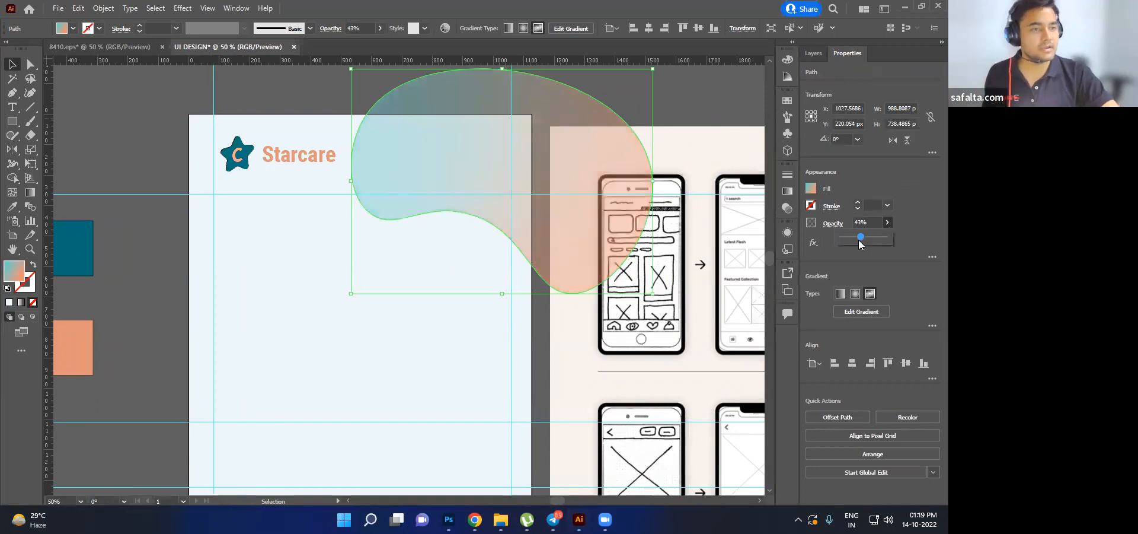
left_click_drag(846, 239, 858, 238)
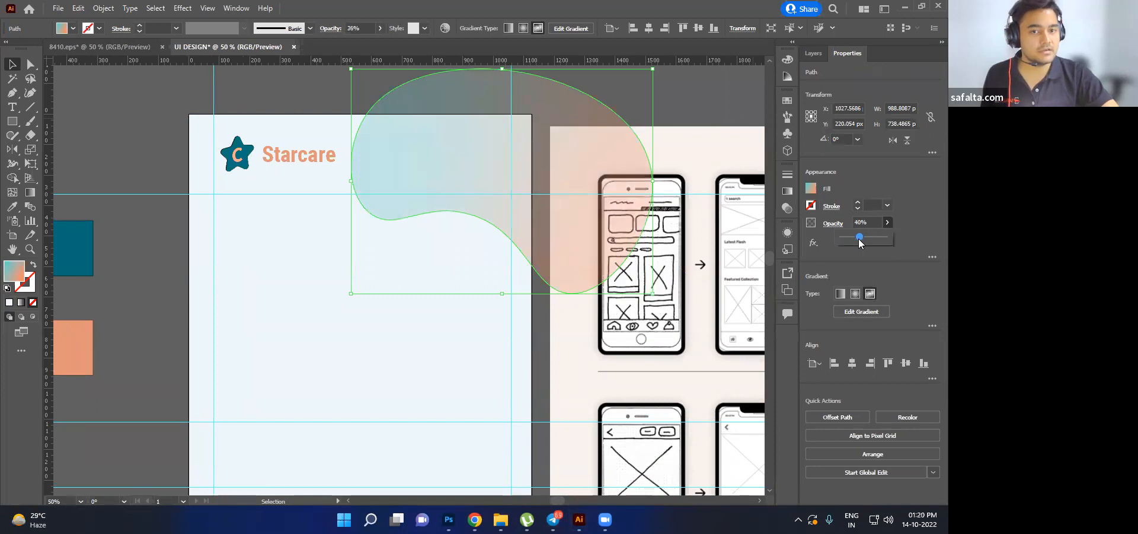
left_click(721, 94)
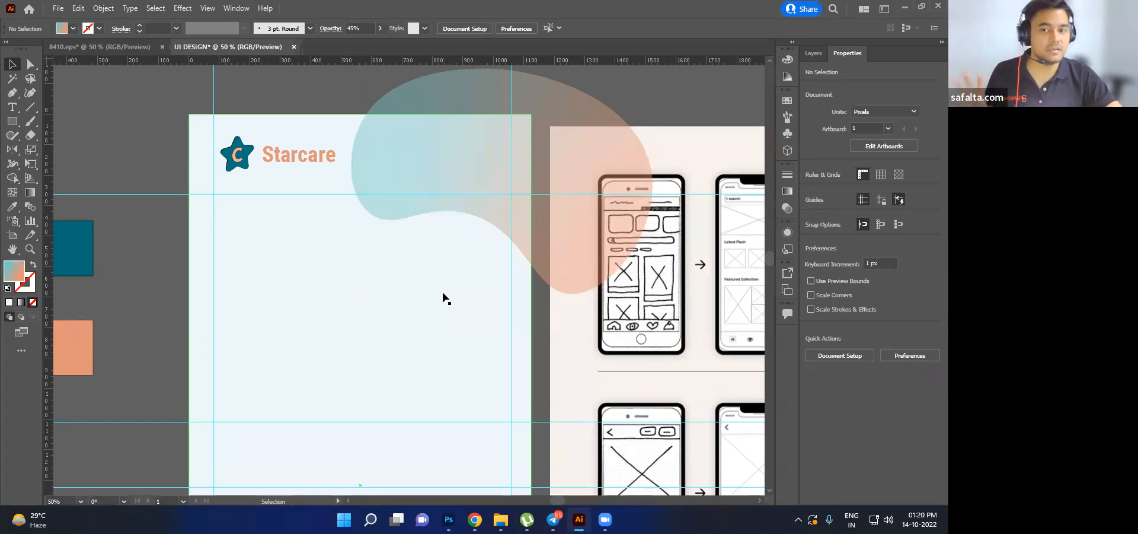
- Move the blob up and slightly right to about X 1058, Y 130 px, and shift the logo to about X 300, Y 144 px
left_click_drag(489, 171, 495, 137)
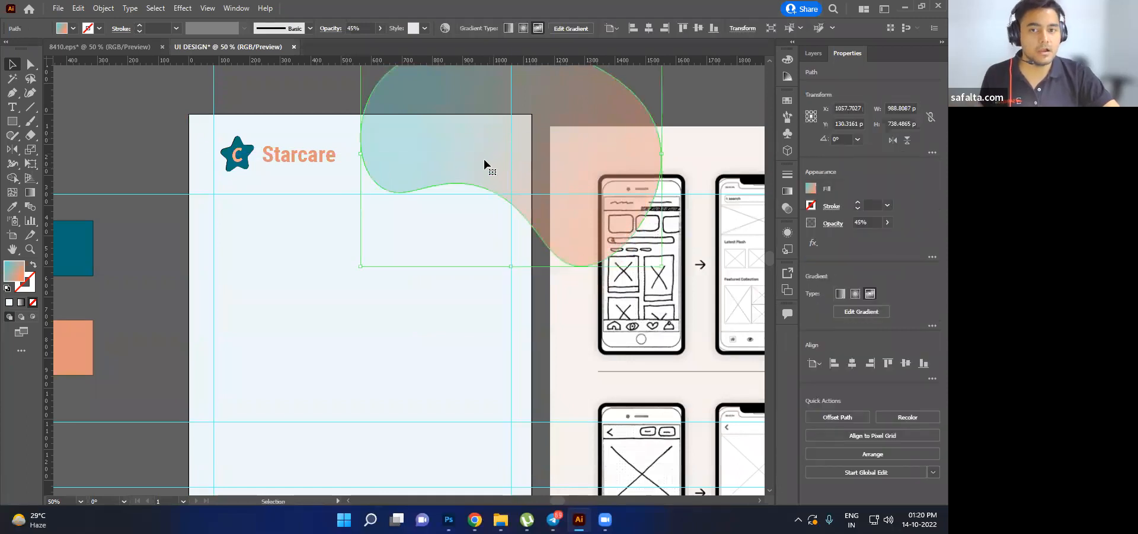
left_click(153, 162)
left_click(280, 155)
left_click_drag(284, 157, 286, 169)
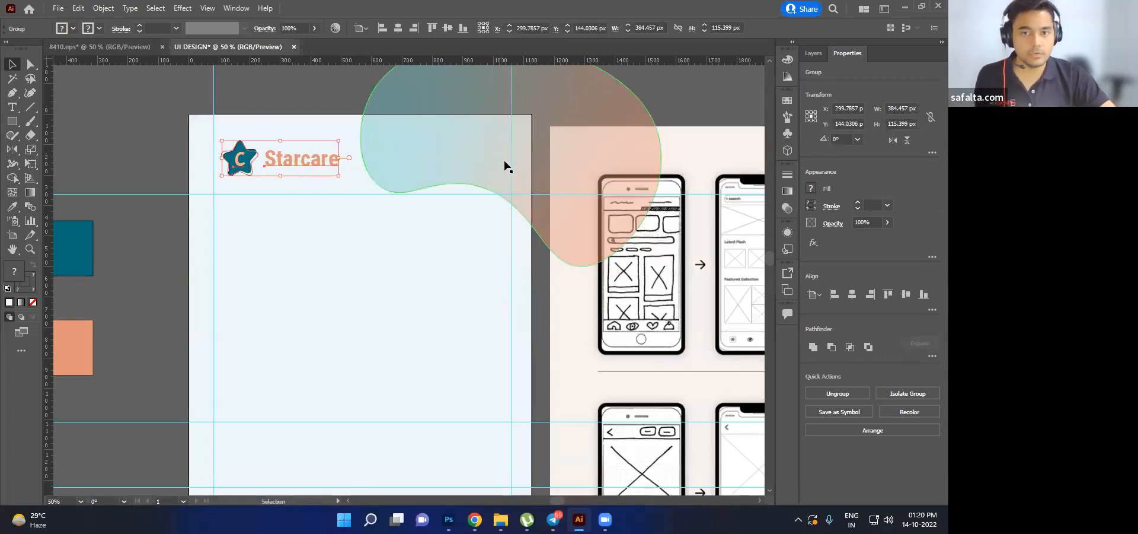
left_click(116, 158)
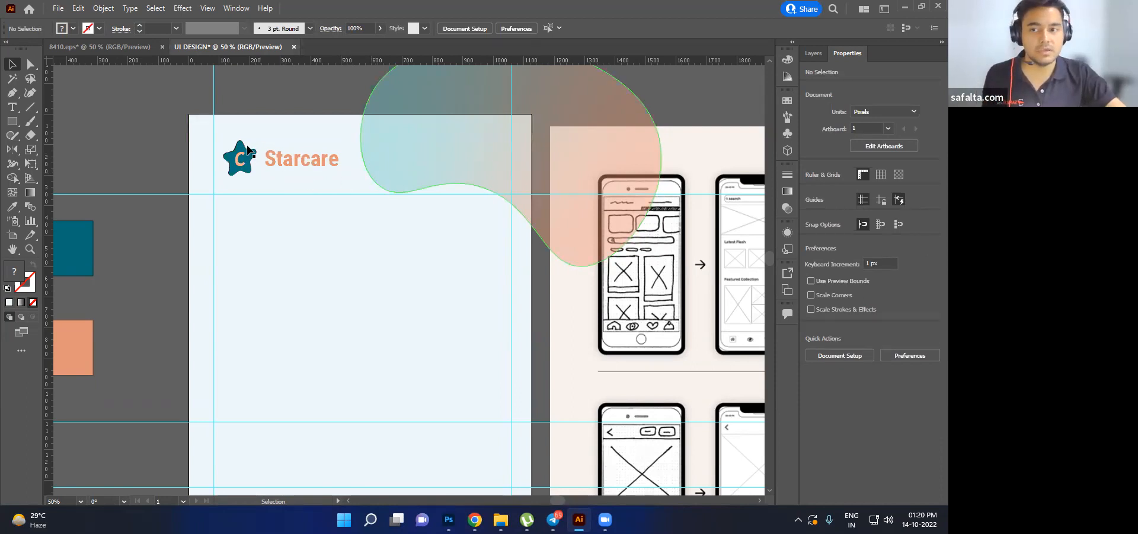
left_click(450, 129)
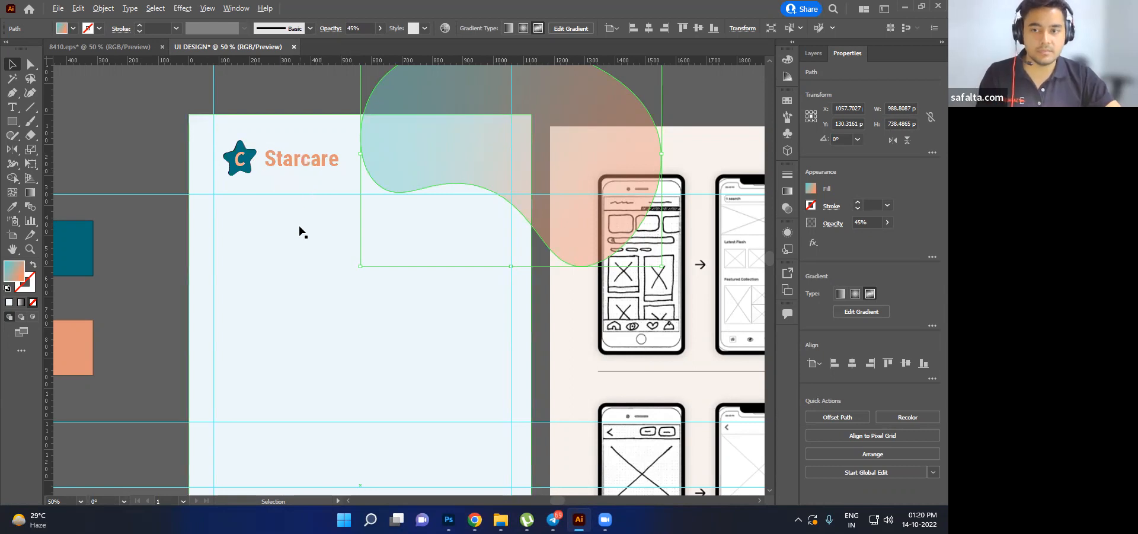
scroll(300, 230, "down", 1)
left_click_drag(320, 226, 343, 221)
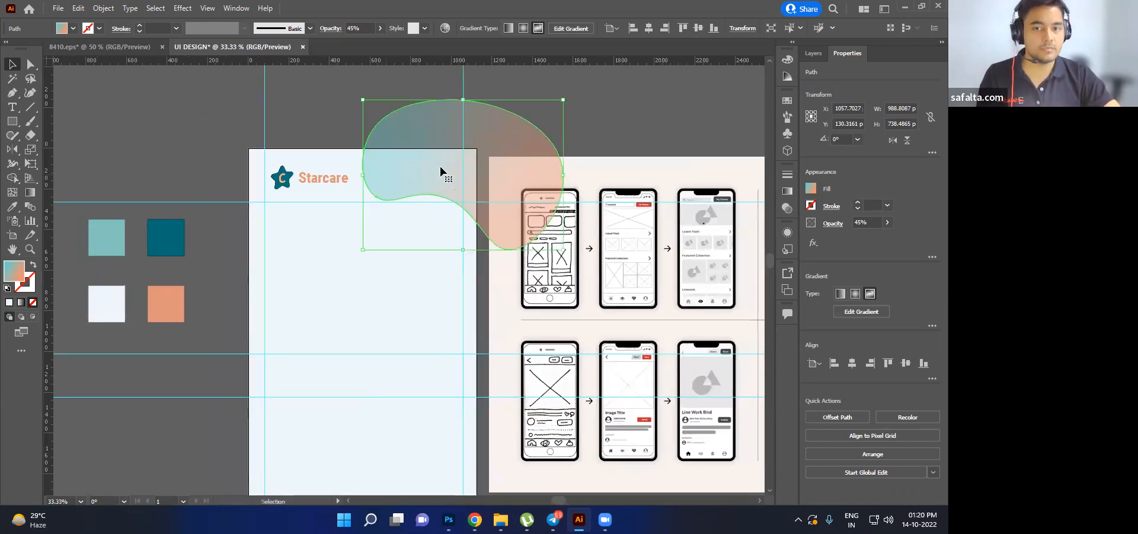
left_click(637, 97)
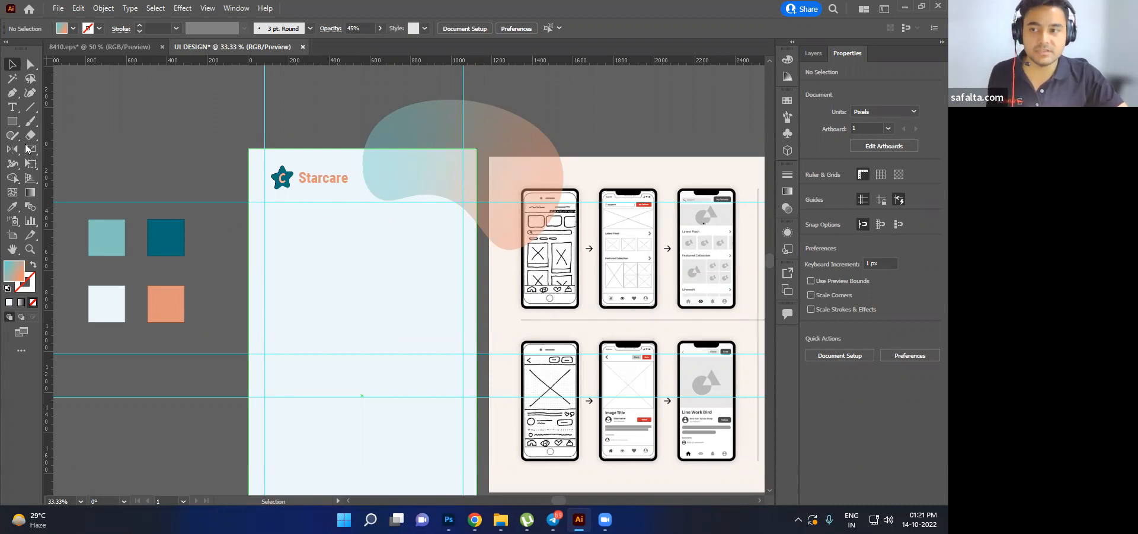
- Add a bold Roboto Condensed greeting below the logo, reading "Hi" followed by the person's first name
left_click(11, 108)
left_click(59, 107)
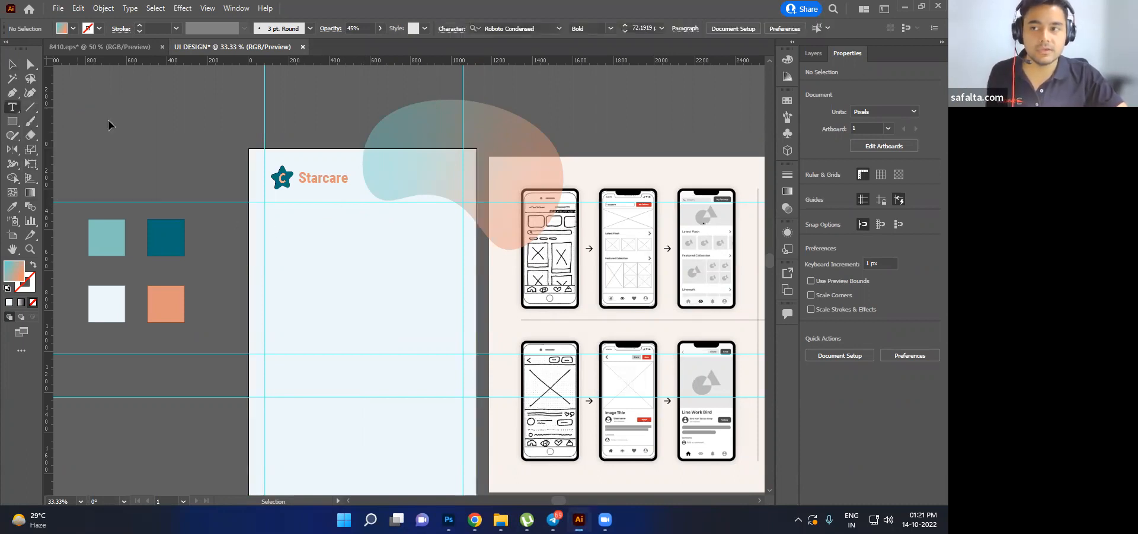
left_click_drag(285, 224, 285, 223)
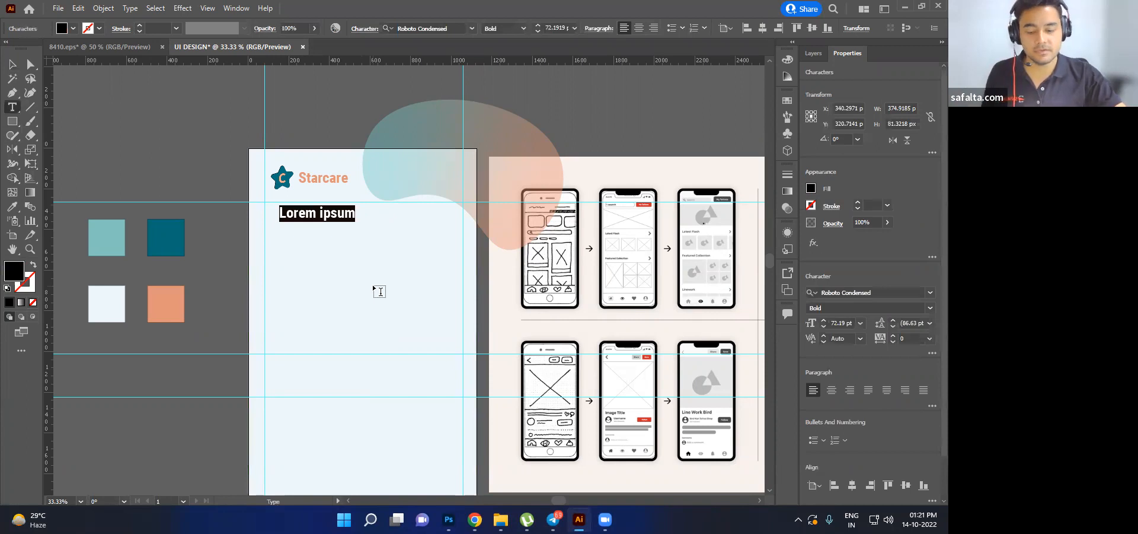
type("Hi")
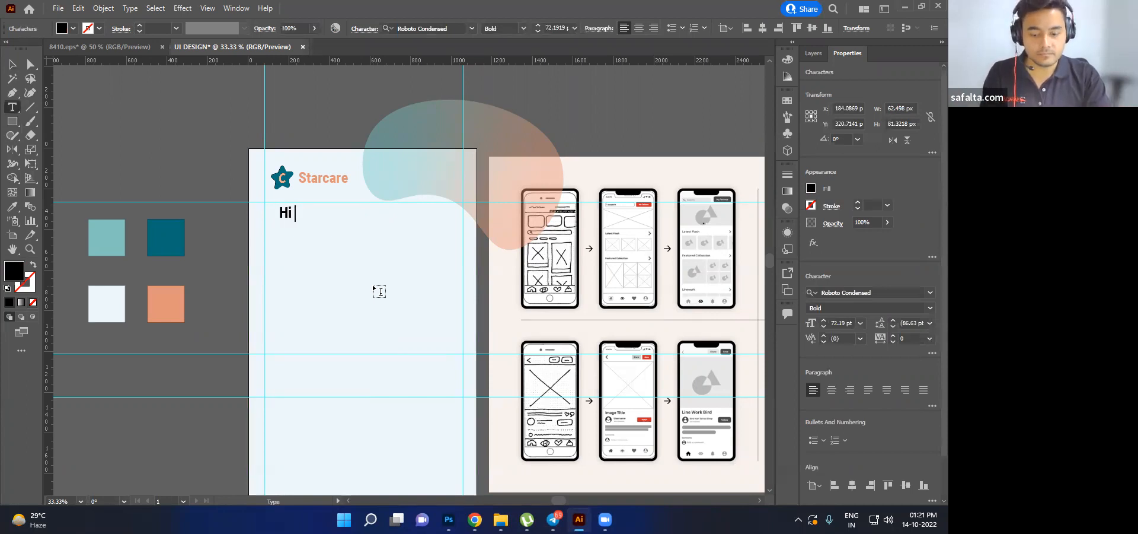
type(" Madhu")
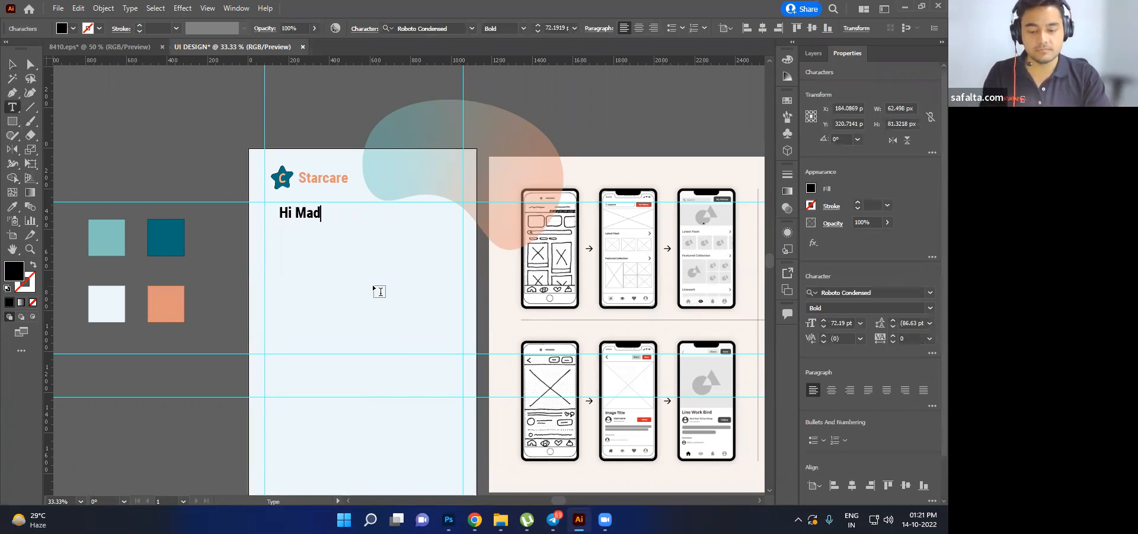
left_click(12, 63)
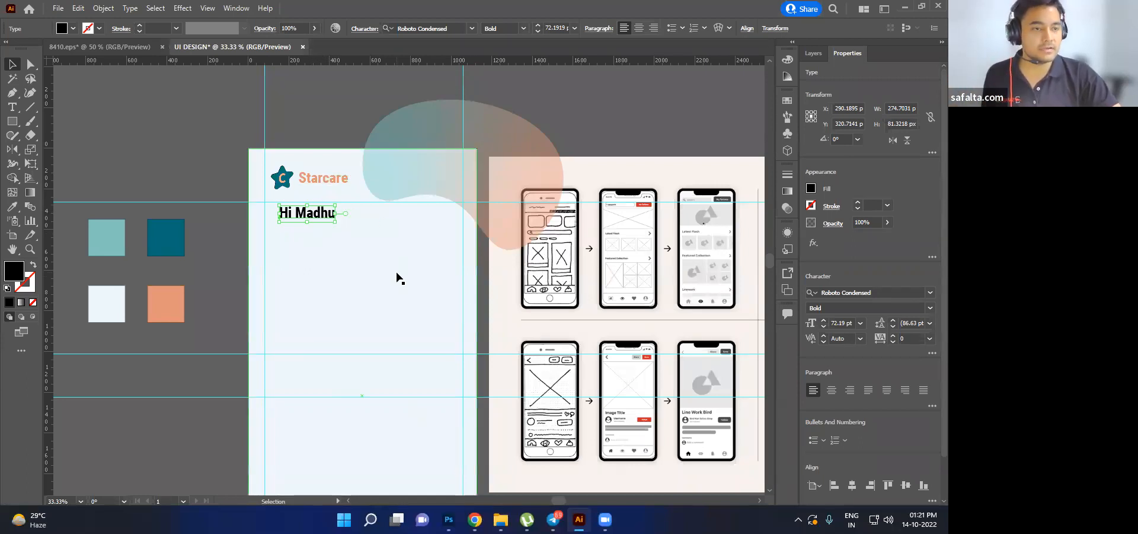
double_click(325, 219)
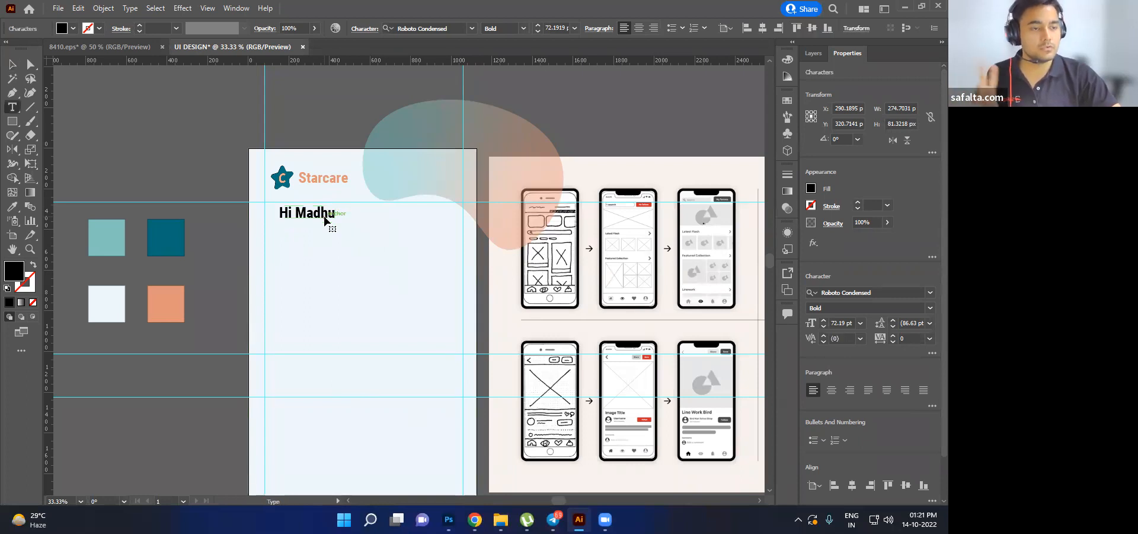
key("Escape")
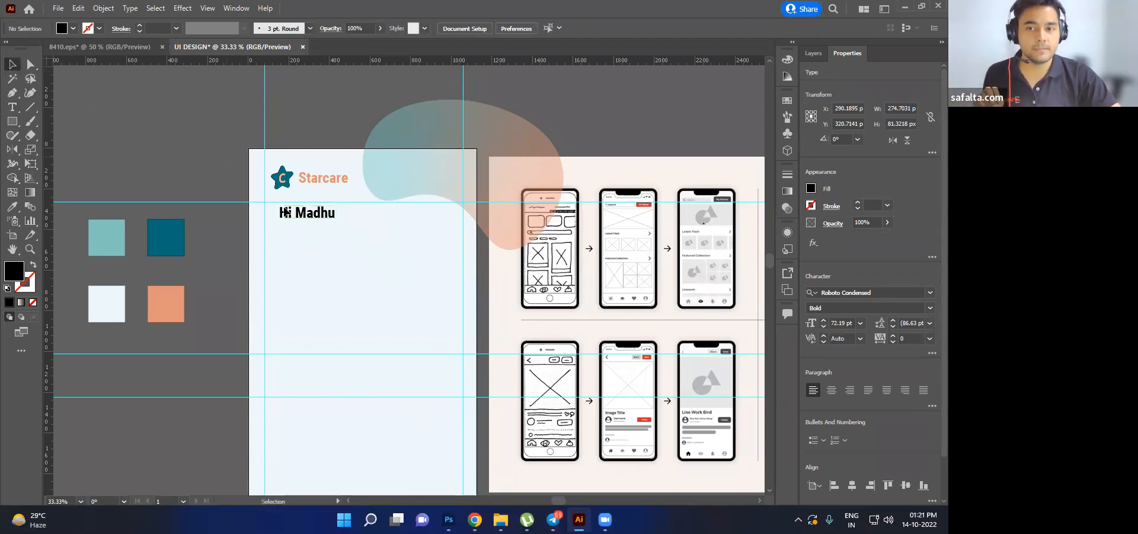
- Set the greeting text's font to Nirmala UI in the Bold style
double_click(330, 217)
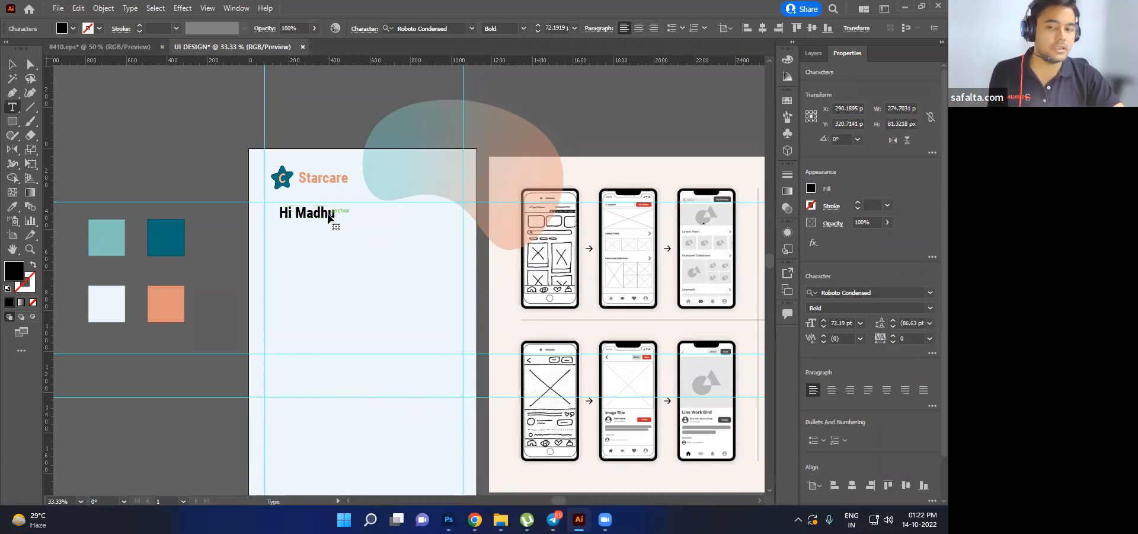
key("Escape")
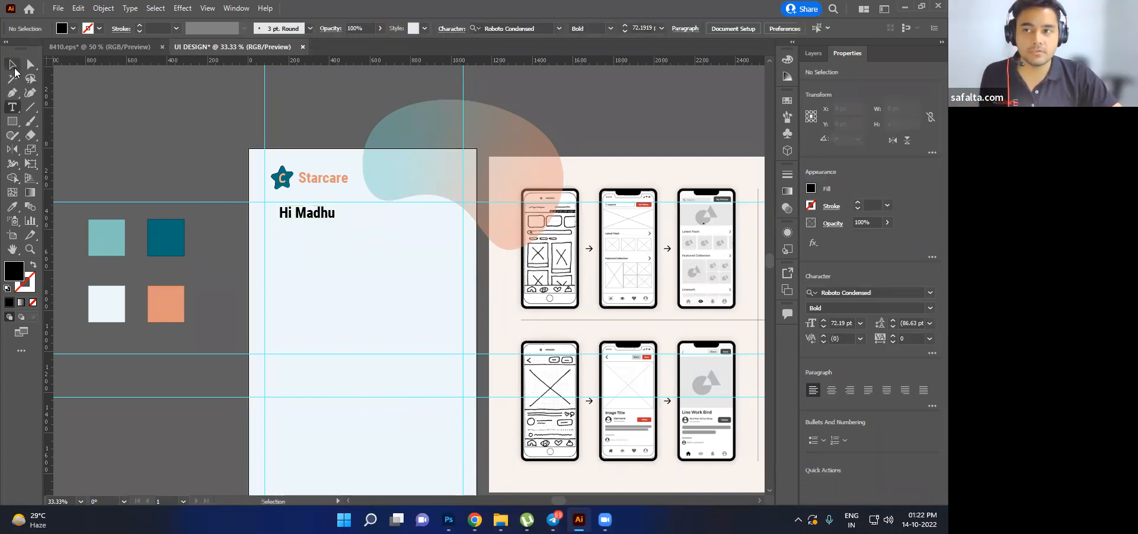
left_click(323, 230)
left_click_drag(321, 226, 325, 217)
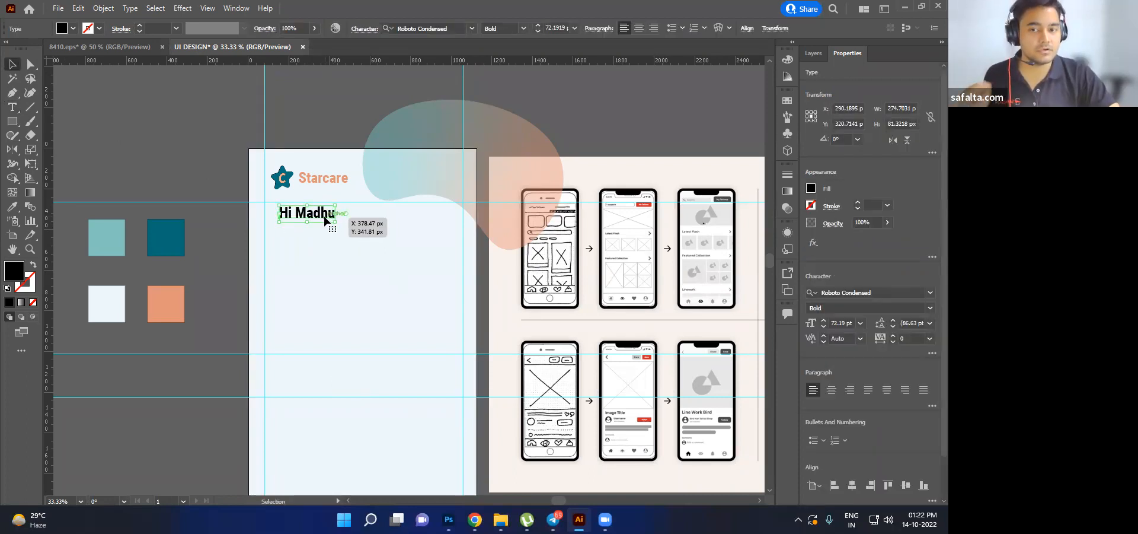
left_click(930, 292)
scroll(888, 403, "down", 10)
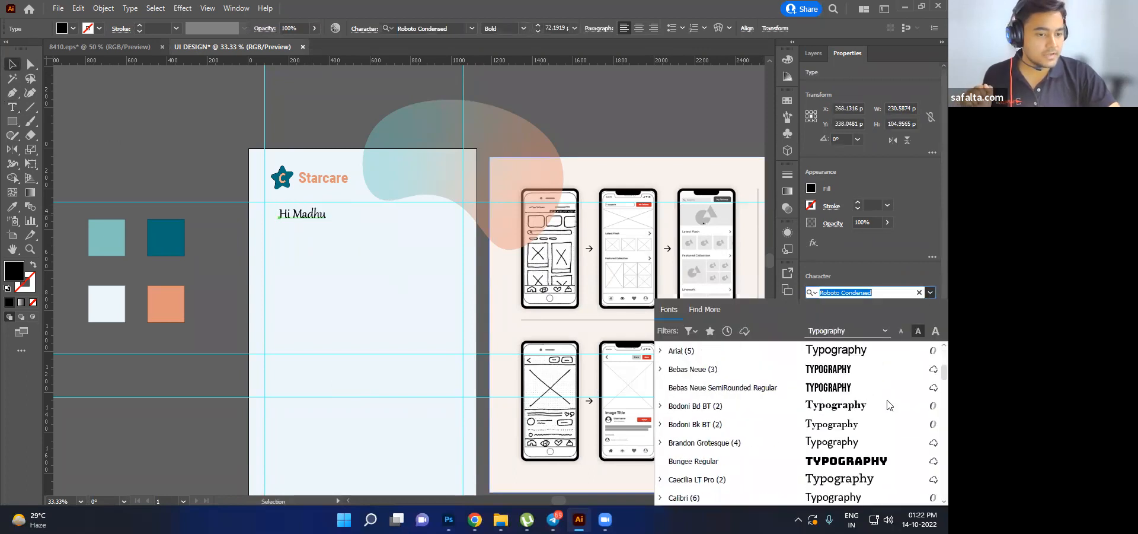
scroll(888, 405, "down", 10)
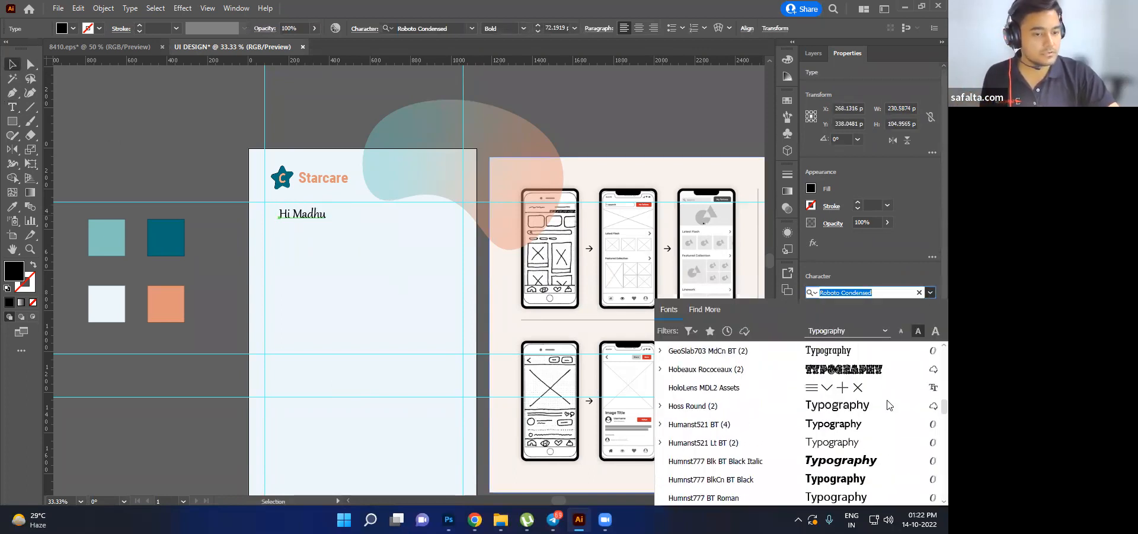
scroll(888, 405, "down", 10)
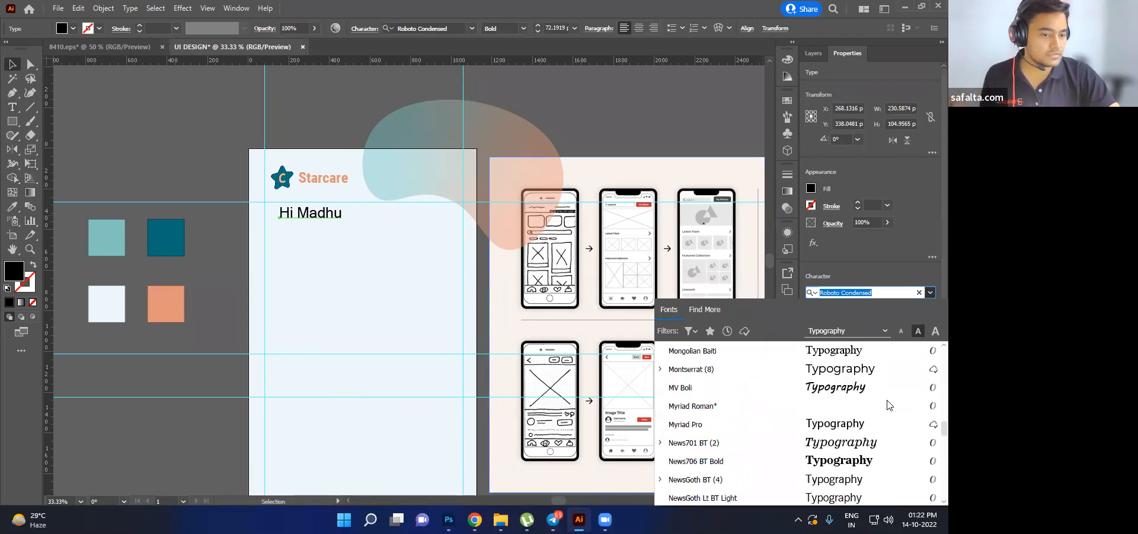
scroll(887, 405, "down", 5)
scroll(887, 405, "down", 10)
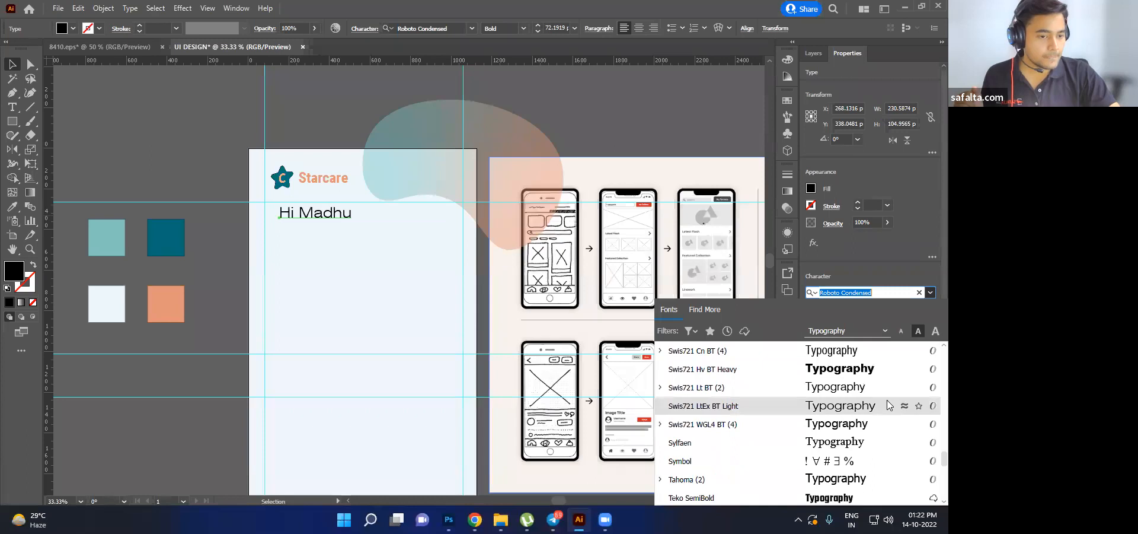
scroll(887, 405, "down", 10)
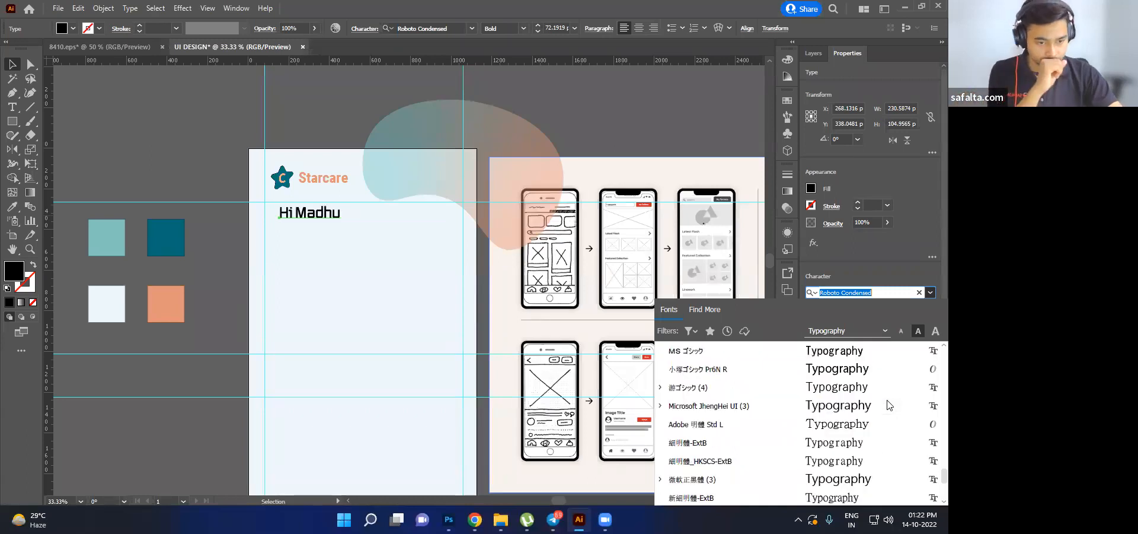
scroll(887, 405, "down", 5)
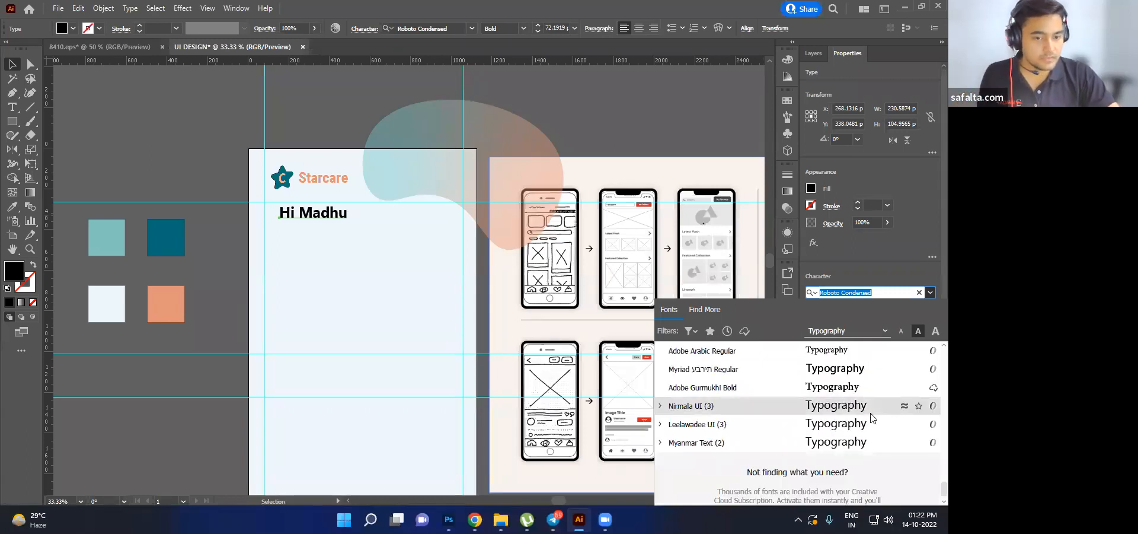
left_click(866, 409)
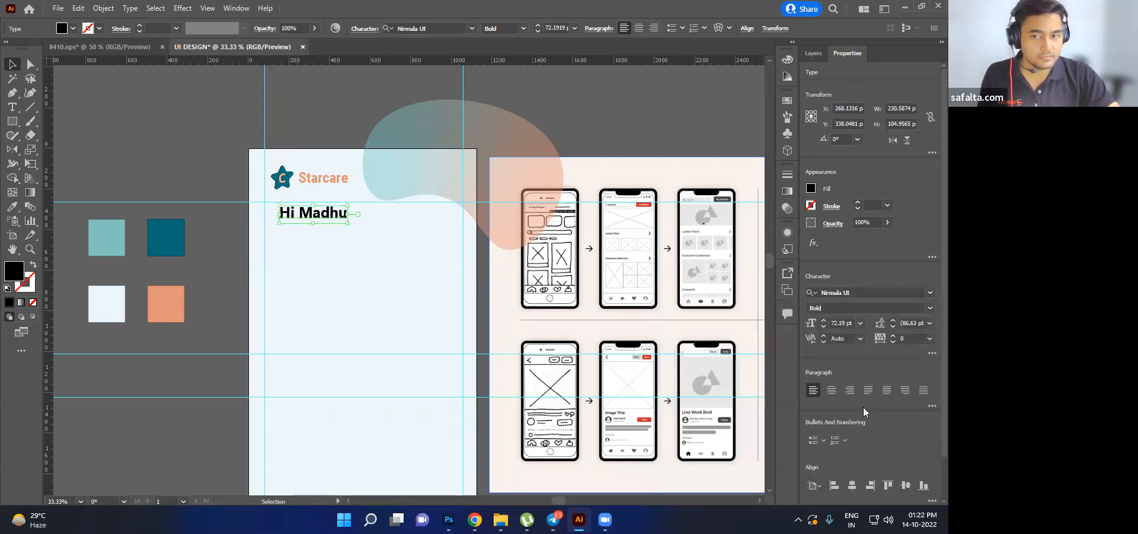
- Change the greeting text's font to Ebrima in the Bold style
left_click(929, 293)
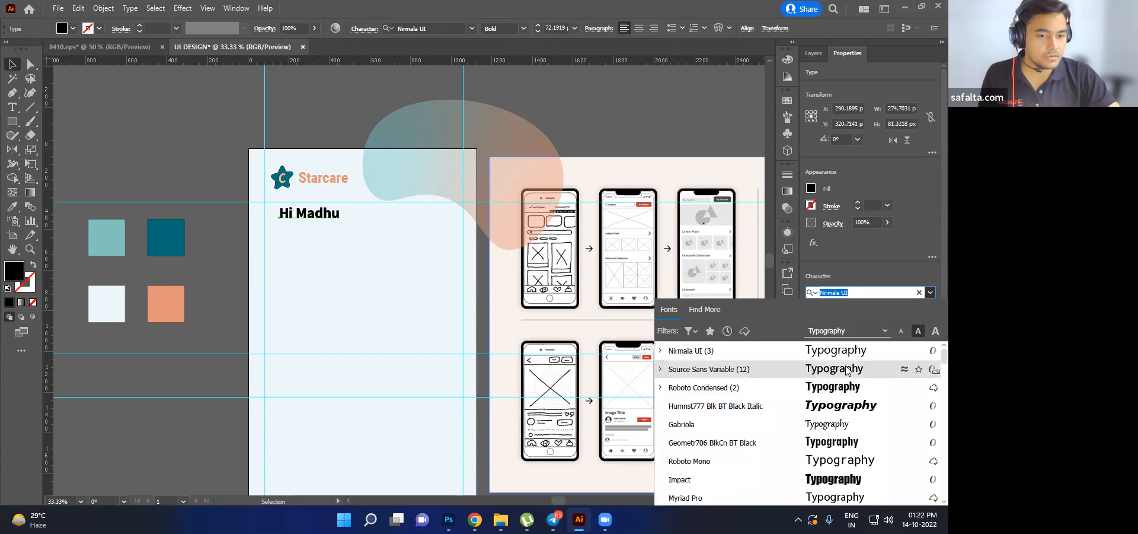
scroll(847, 371, "down", 1)
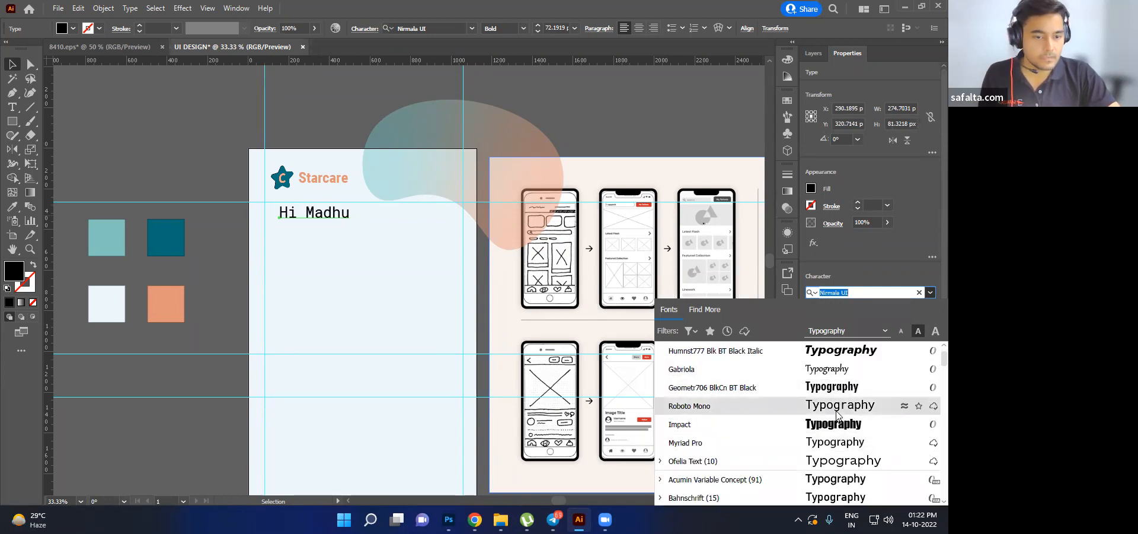
scroll(833, 440, "down", 1)
scroll(833, 440, "down", 2)
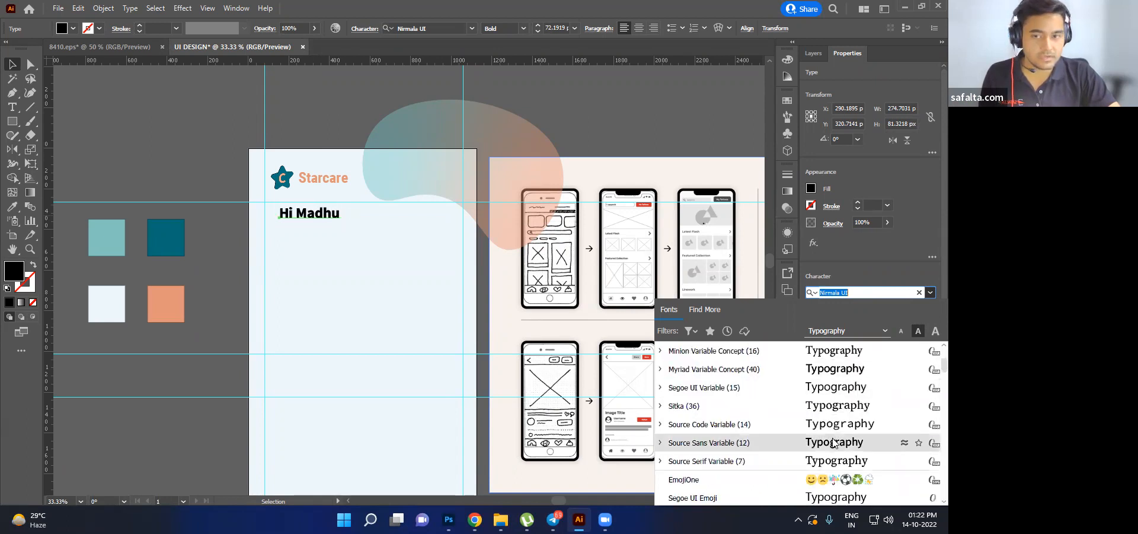
scroll(833, 442, "down", 2)
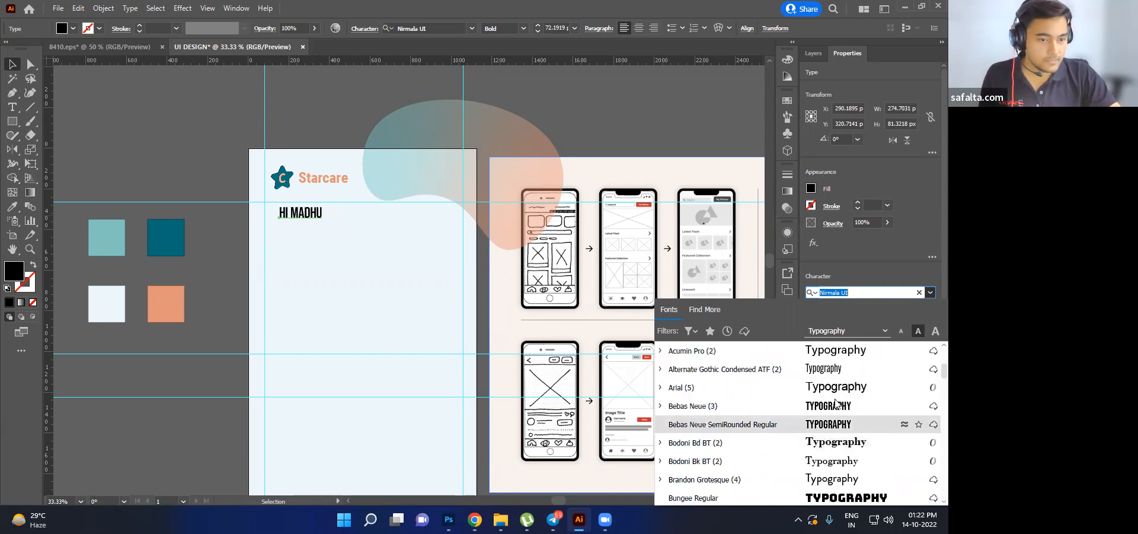
scroll(838, 393, "down", 3)
scroll(842, 430, "down", 1)
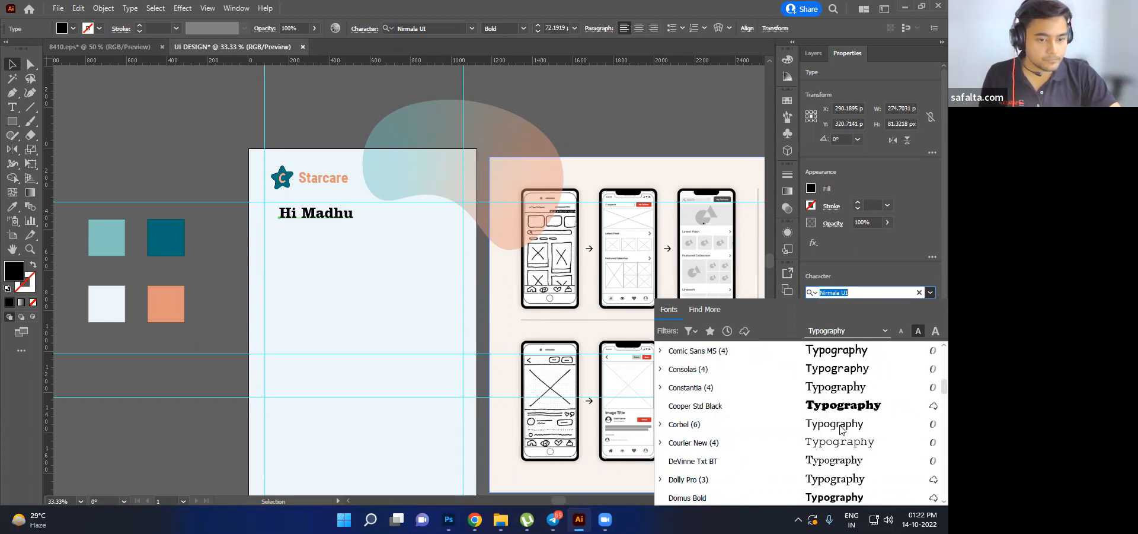
scroll(839, 440, "up", 1)
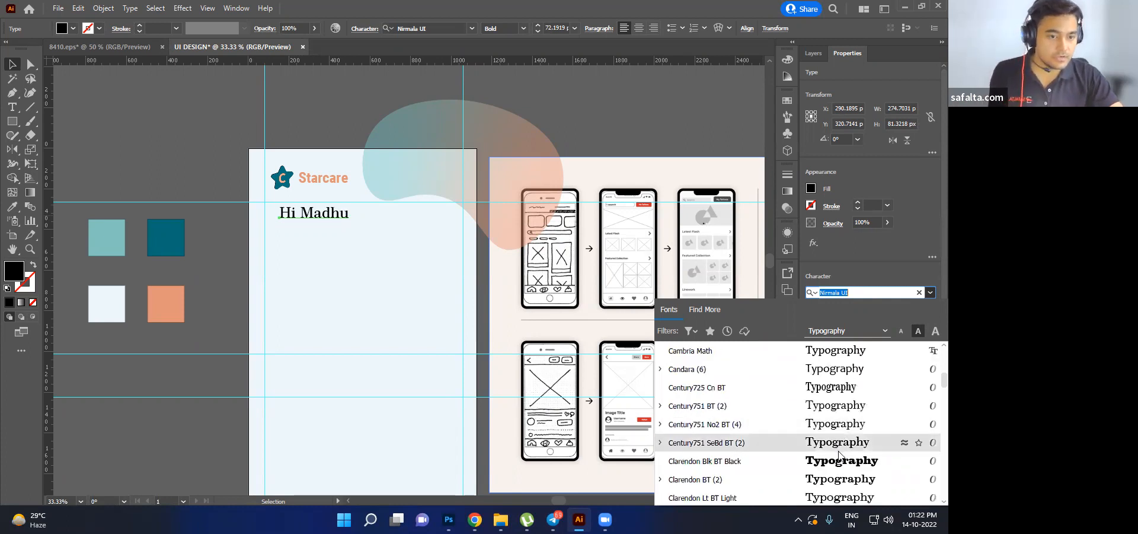
scroll(844, 431, "down", 5)
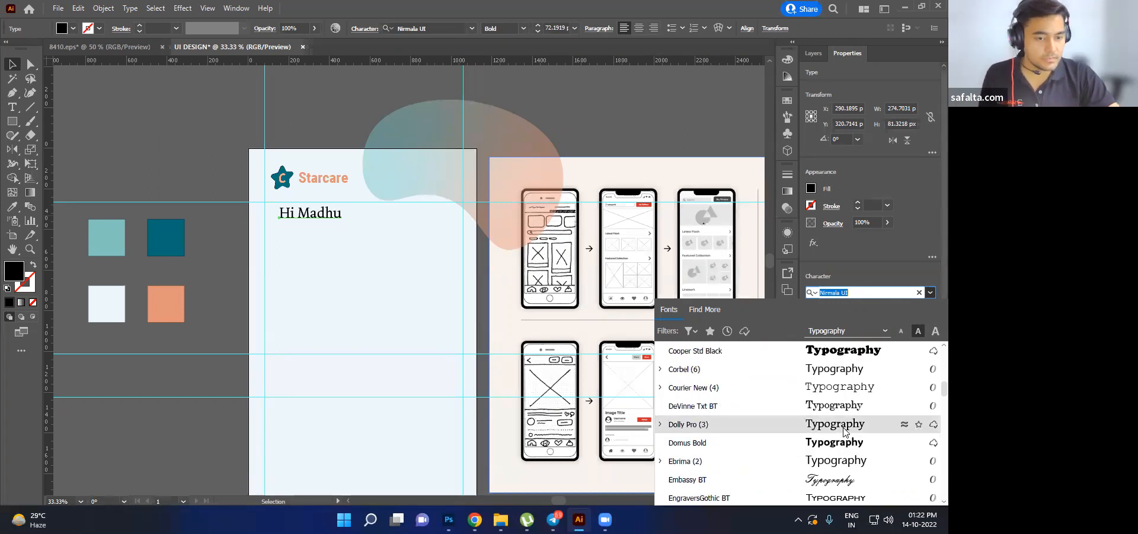
scroll(845, 431, "up", 1)
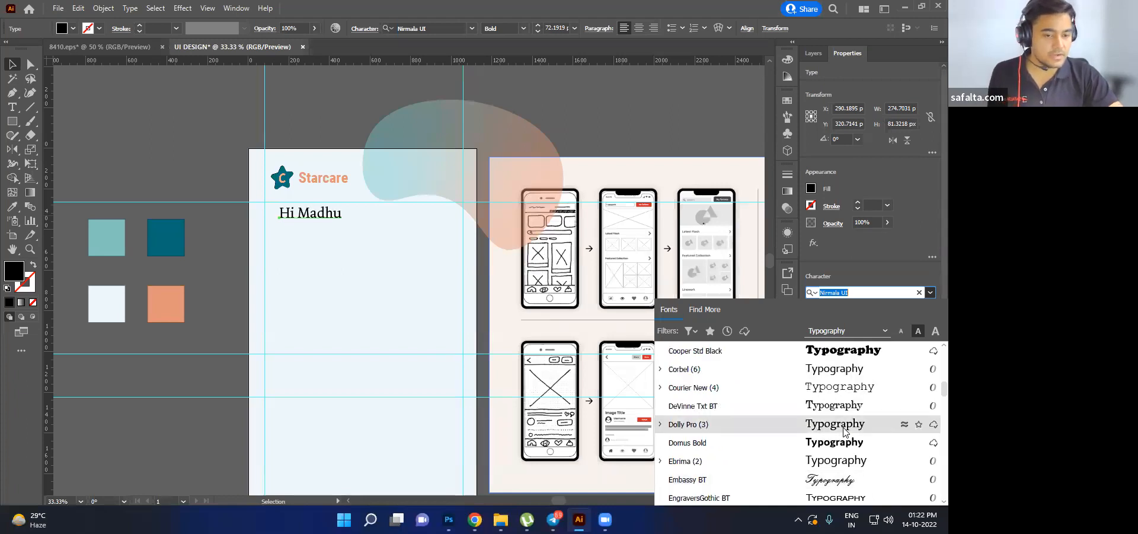
scroll(843, 432, "down", 1)
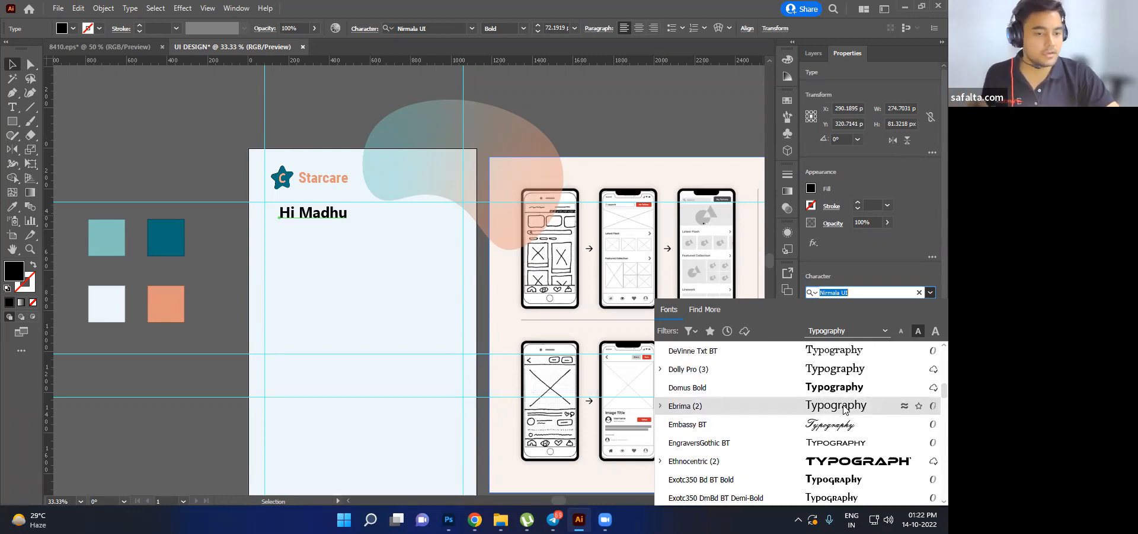
left_click(845, 409)
left_click(930, 309)
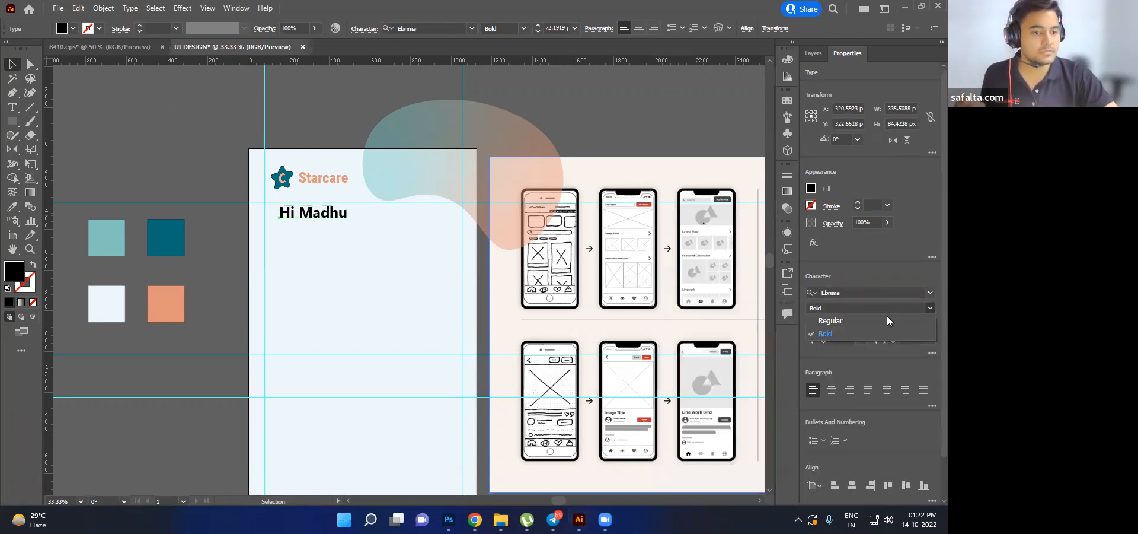
left_click(825, 334)
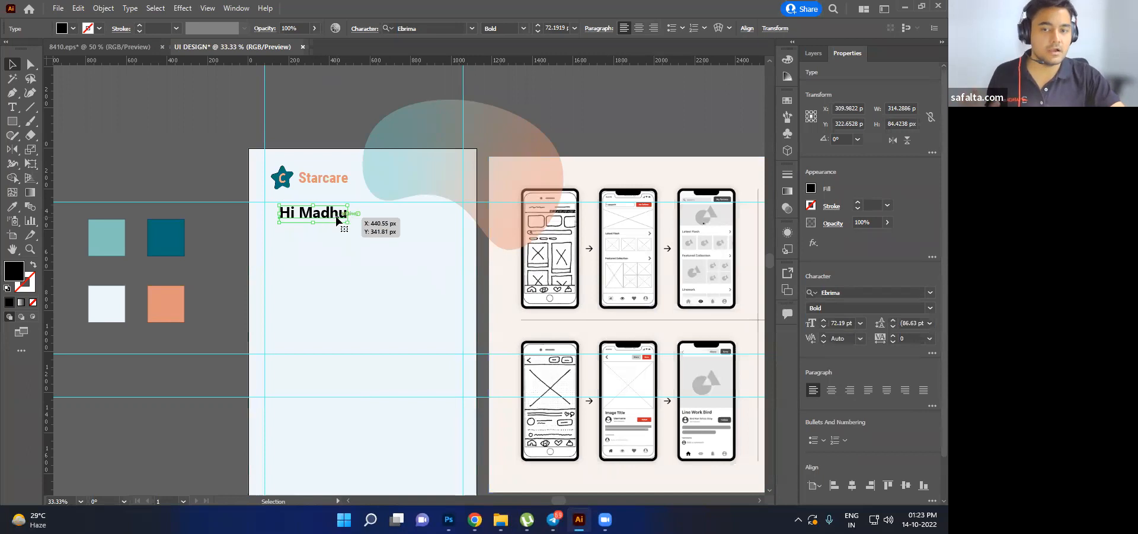
- Set the greeting text's font size to 60 pt
double_click(336, 219)
left_click(165, 146)
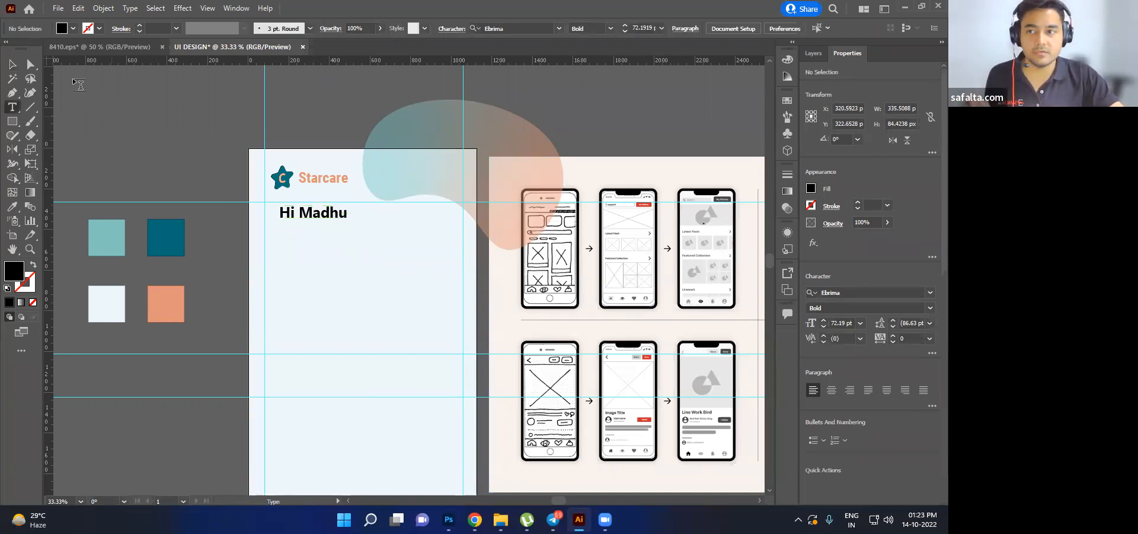
left_click(12, 65)
left_click(335, 213)
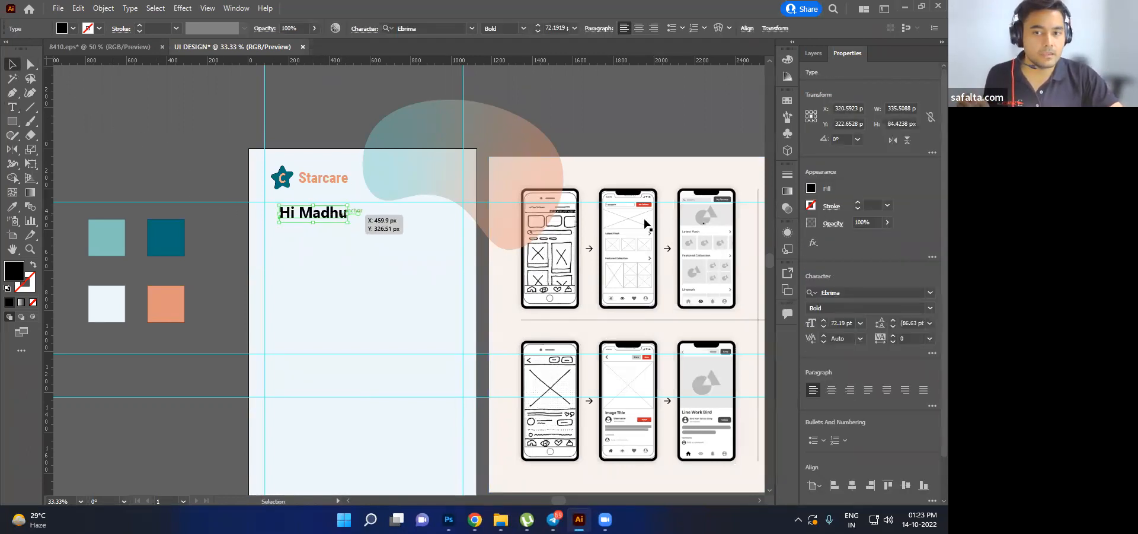
left_click(860, 323)
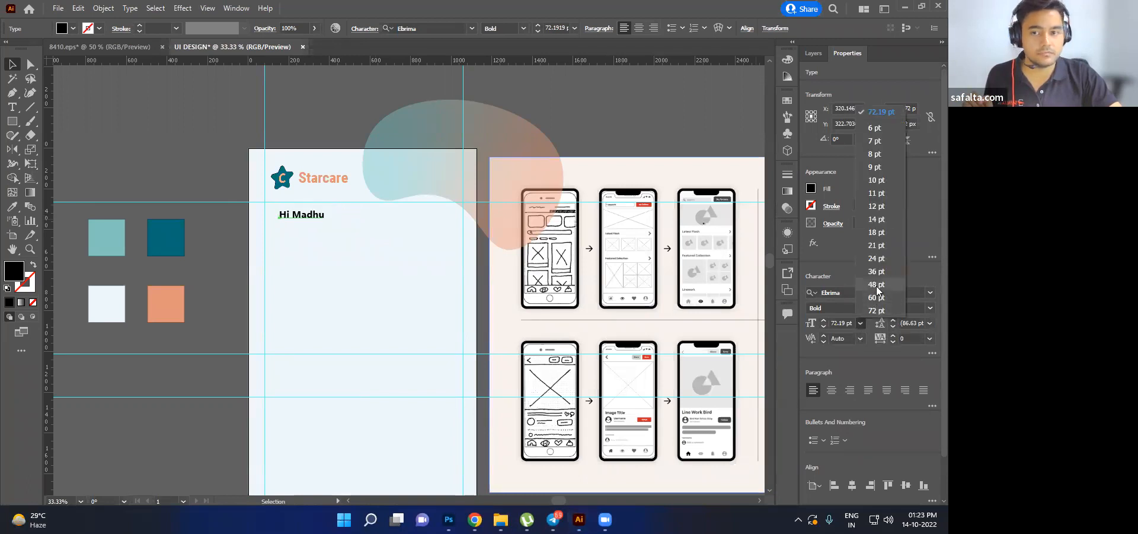
left_click(877, 297)
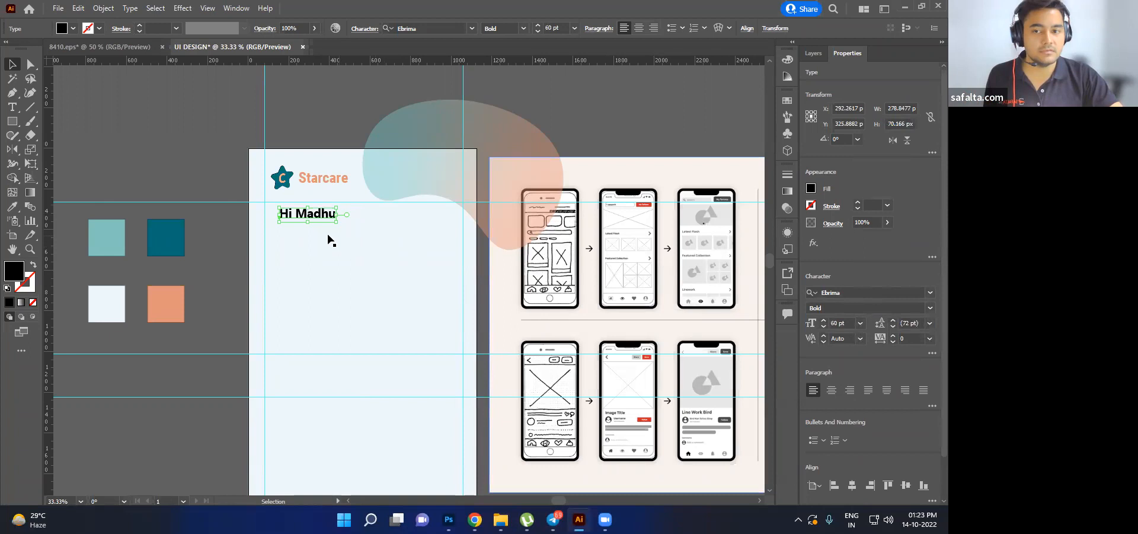
- Add a comma after the name at the end of the greeting
scroll(291, 234, "up", 1)
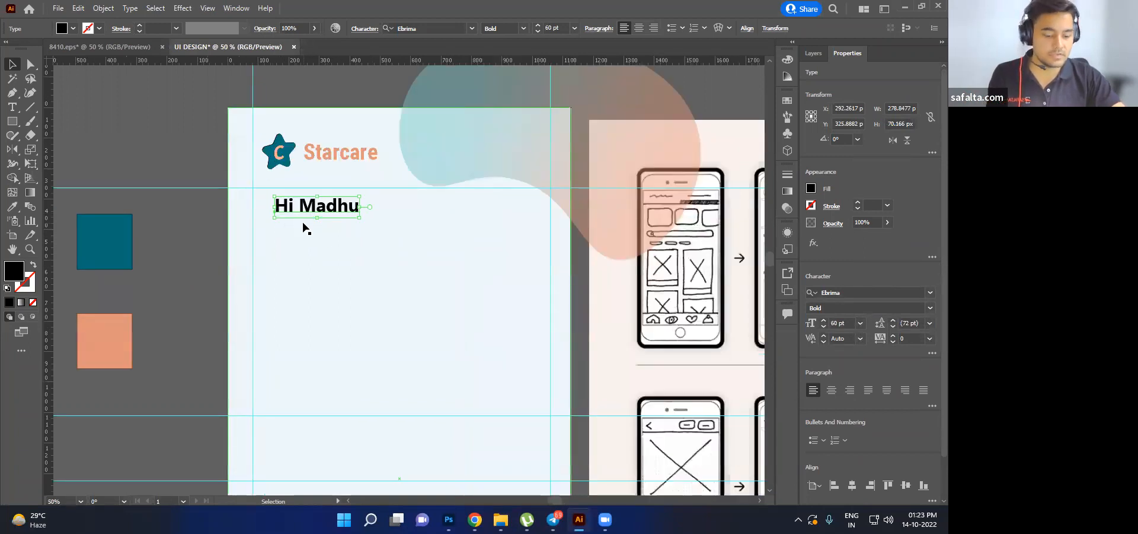
double_click(340, 211)
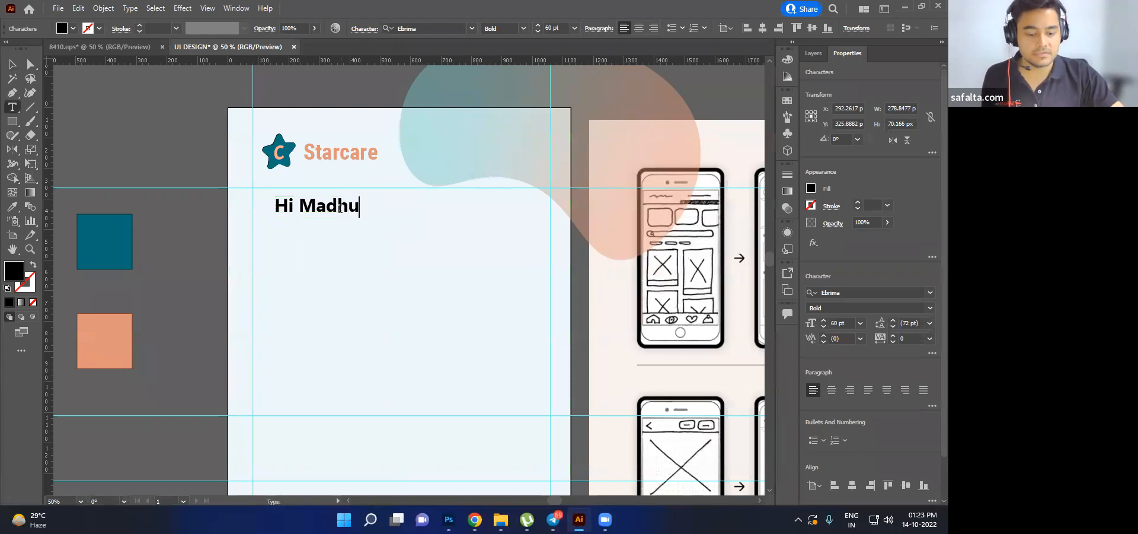
type(",")
key("Escape")
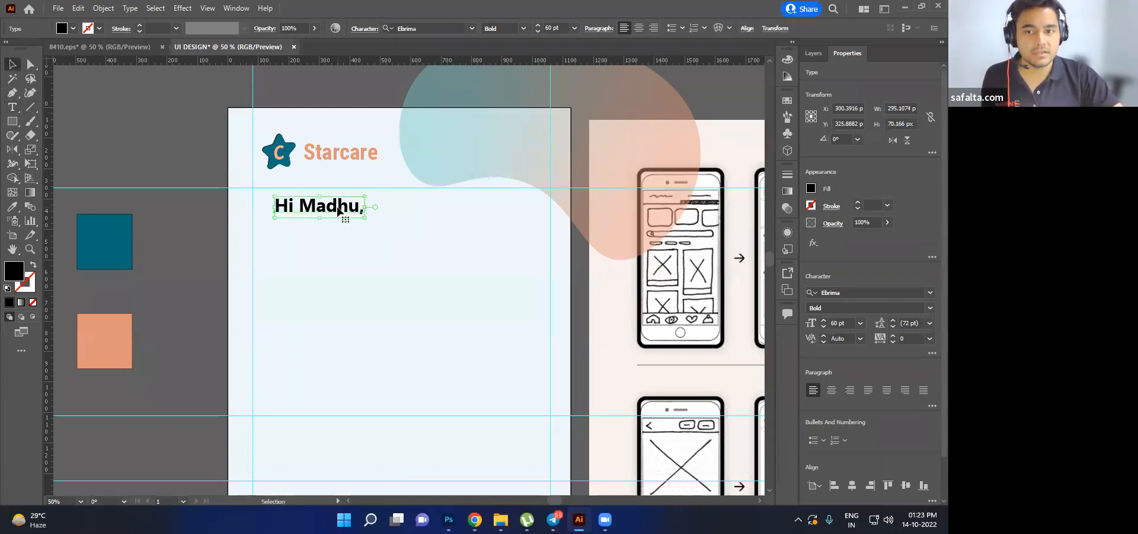
- Recolor the greeting with the dark teal sampled from the palette swatch beside the artboard, and deselect it
key("i")
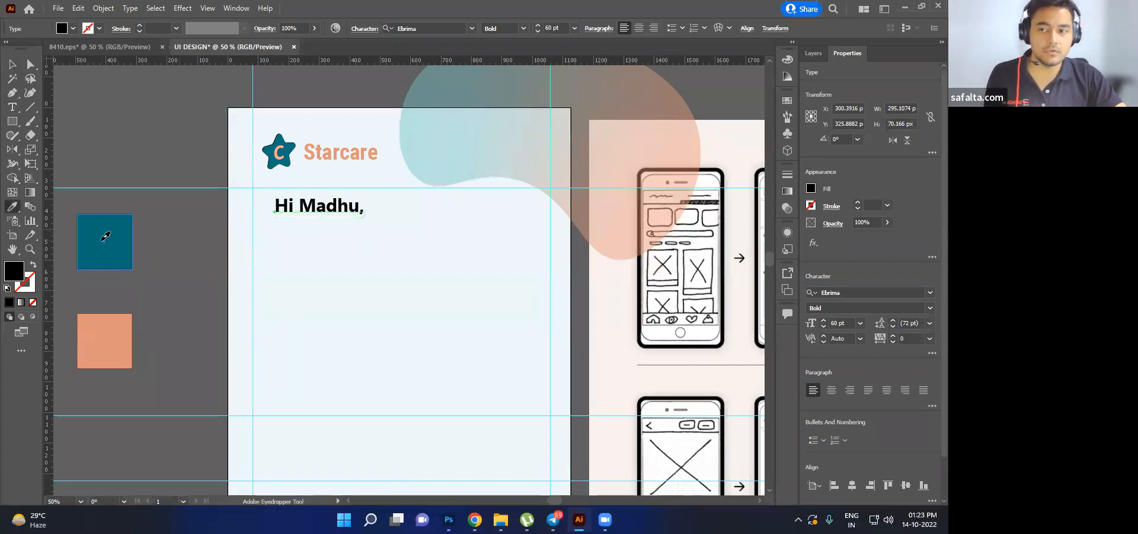
left_click(108, 239)
left_click(12, 64)
left_click(105, 116)
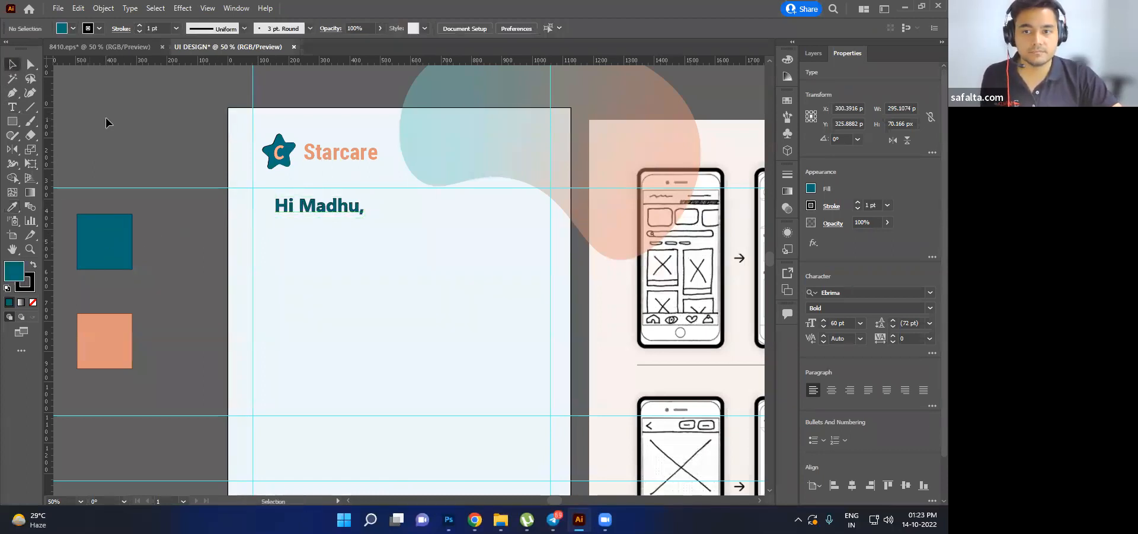
- Remove the black stroke from the greeting text, keeping only its teal fill
scroll(312, 234, "up", 6)
scroll(317, 224, "down", 2)
left_click(322, 132)
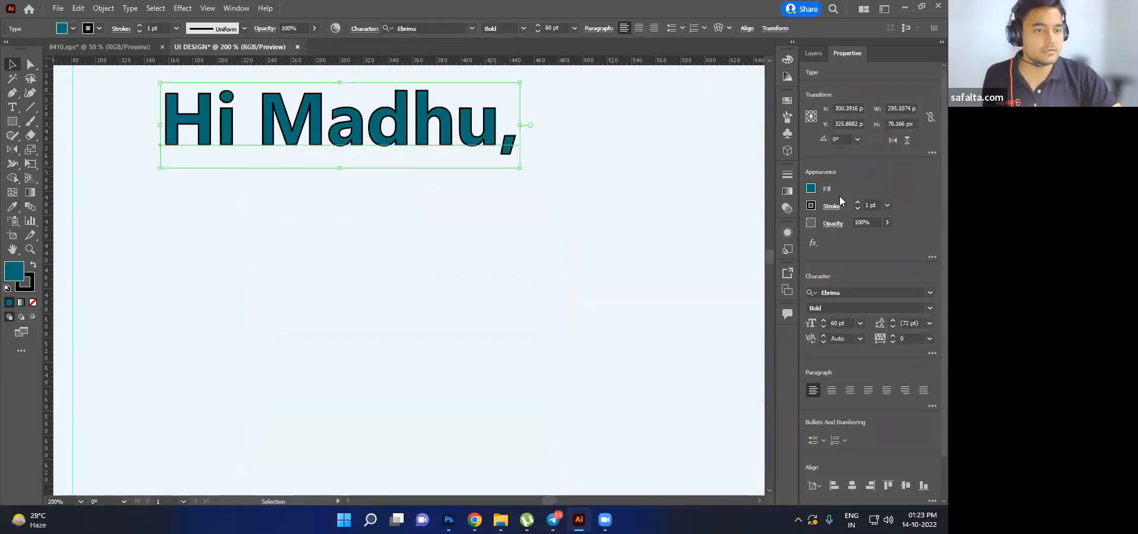
left_click(887, 205)
left_click(866, 212)
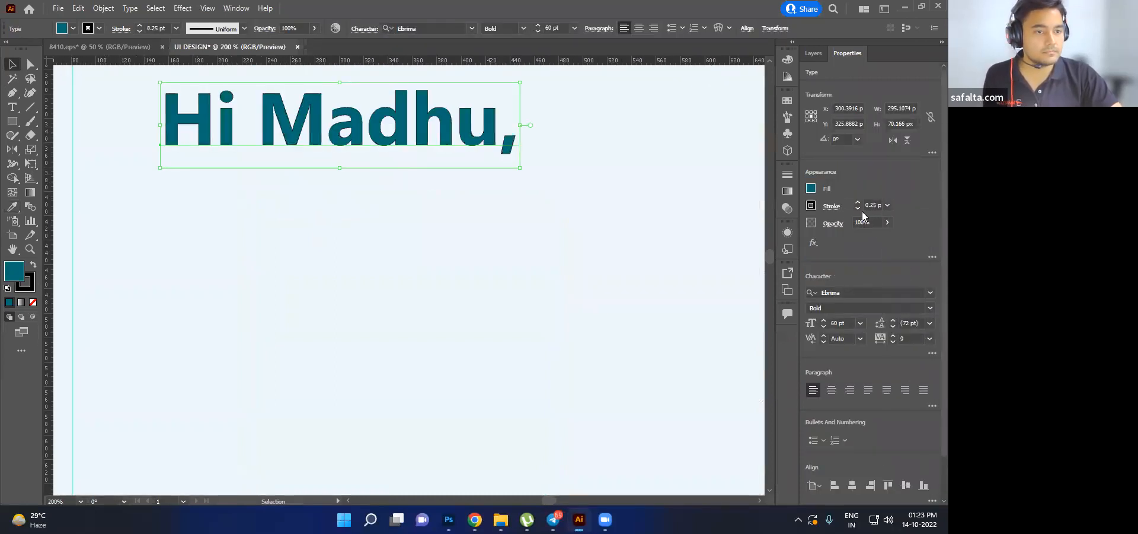
left_click(858, 208)
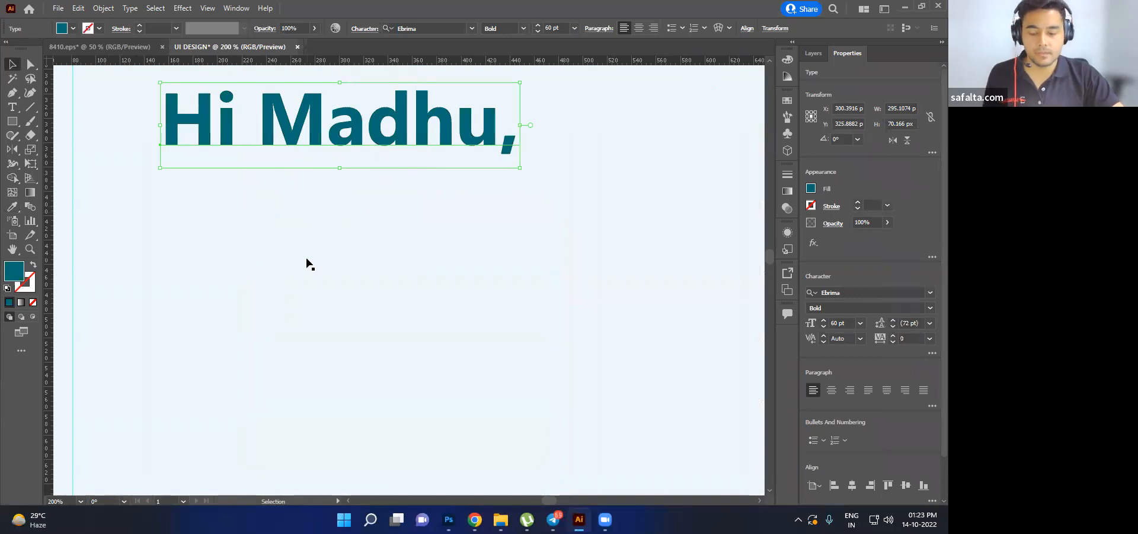
- Move the greeting to about X 228, Y 319 px and shift the logo so both start at the left margin guide
scroll(307, 263, "down", 4)
left_click_drag(318, 223, 309, 222)
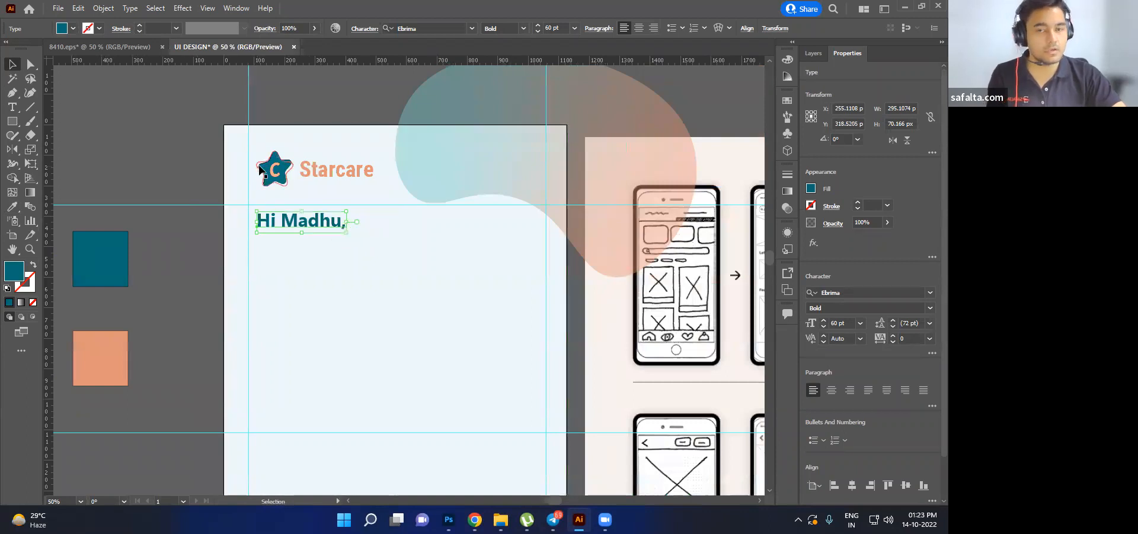
left_click_drag(299, 219, 290, 207)
left_click_drag(286, 174, 277, 170)
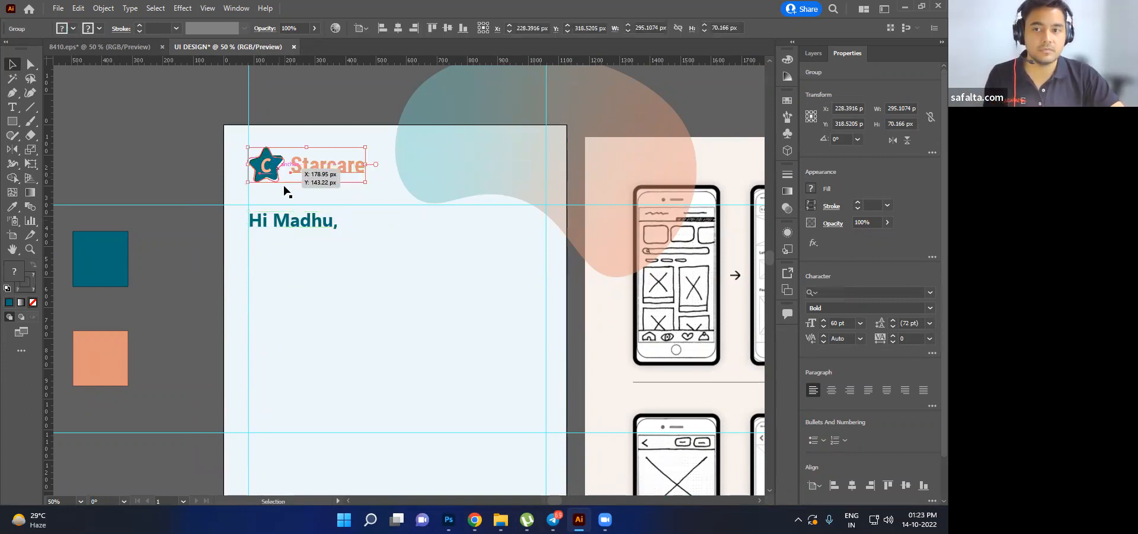
- Duplicate the greeting directly below the original, keeping the copy aligned to the left margin guide
scroll(266, 230, "up", 3)
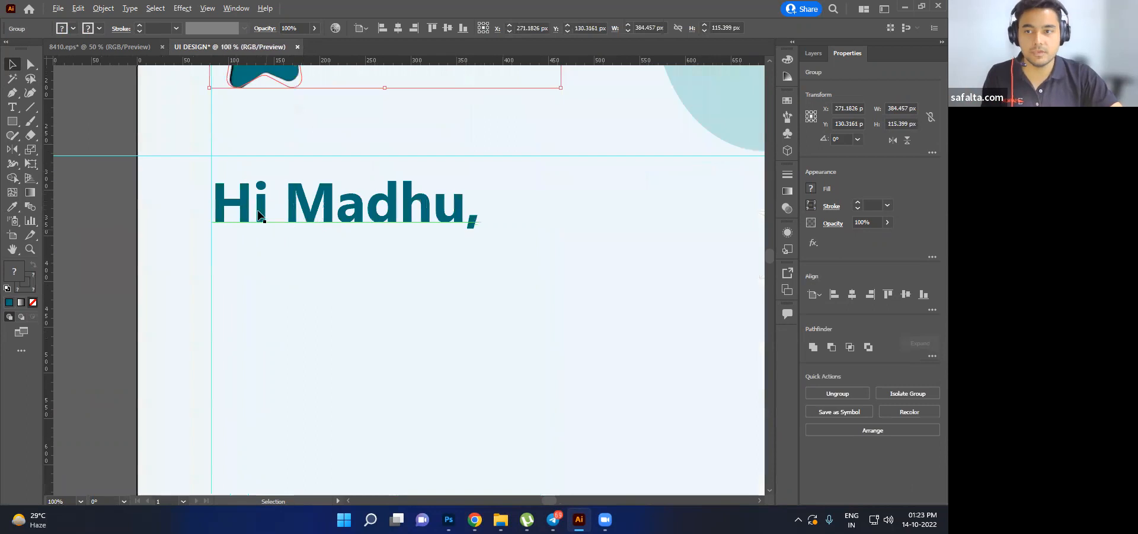
scroll(262, 225, "up", 3)
left_click_drag(254, 202, 254, 202)
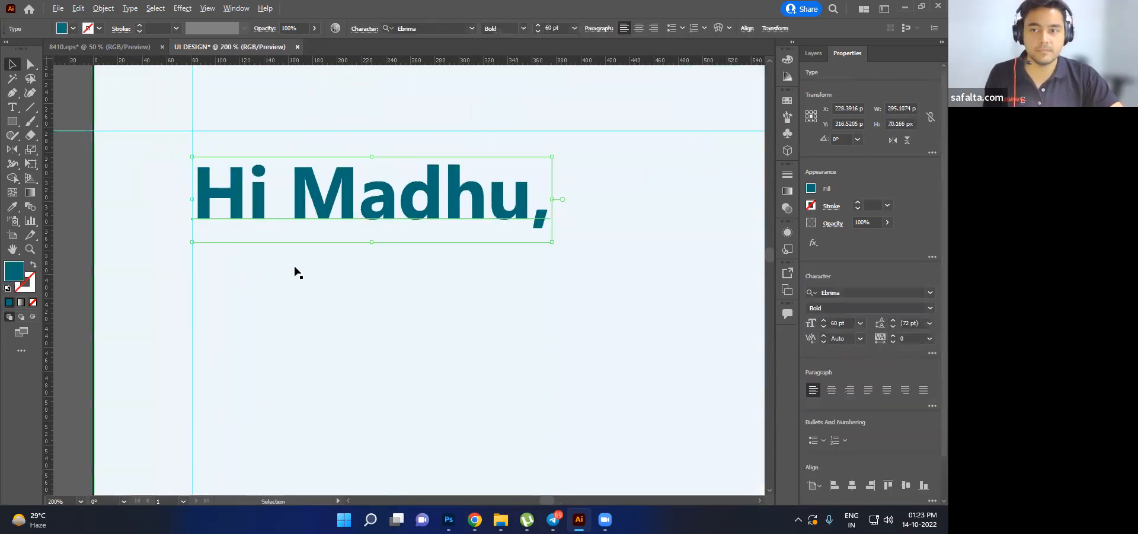
scroll(295, 269, "down", 4)
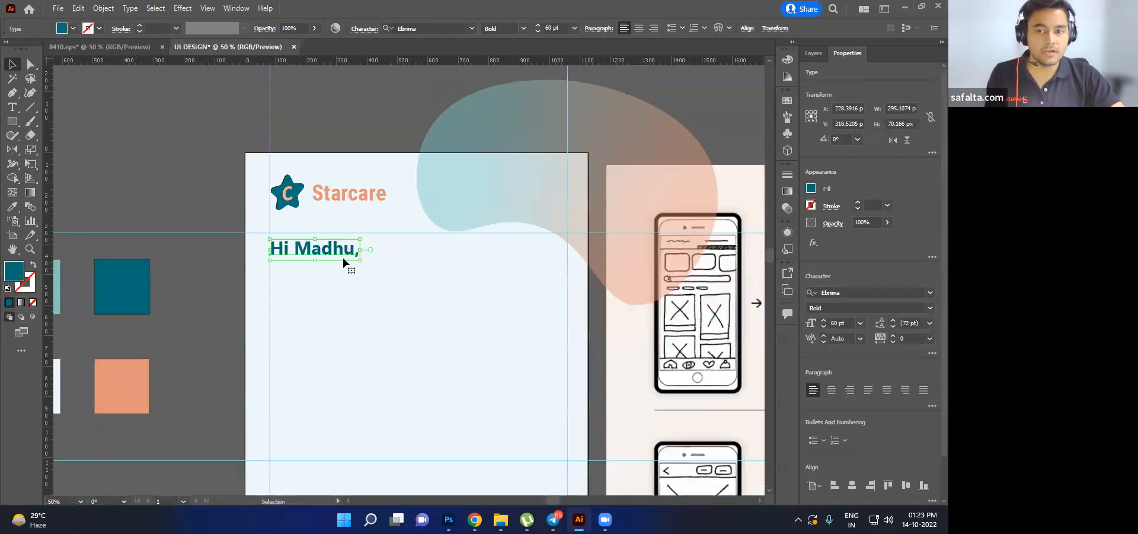
key("ctrl")
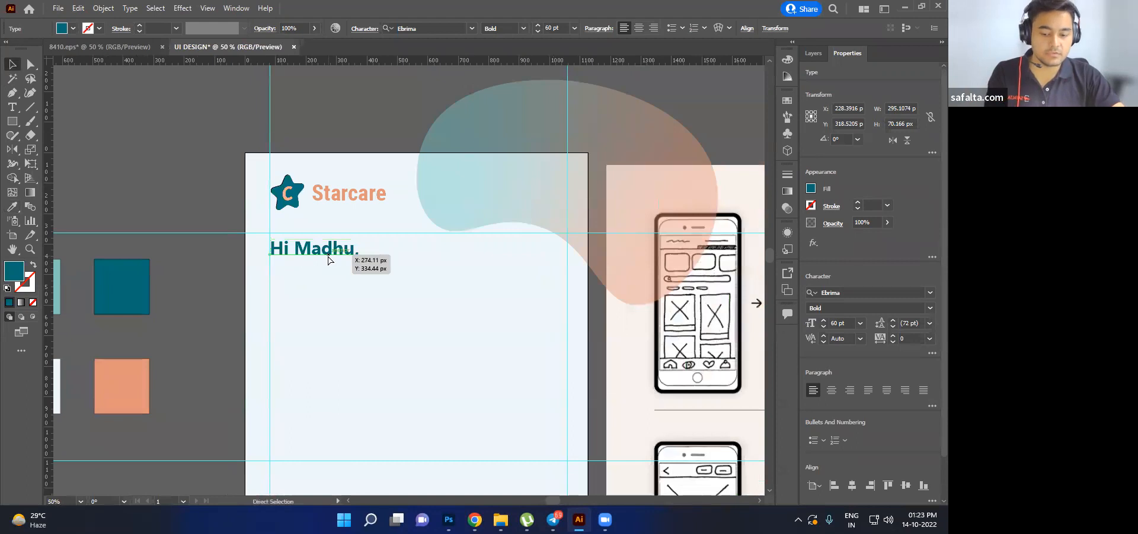
left_click_drag(327, 248, 327, 272)
- Replace the duplicated greeting's text with "Welcome to Starcare"
double_click(327, 273)
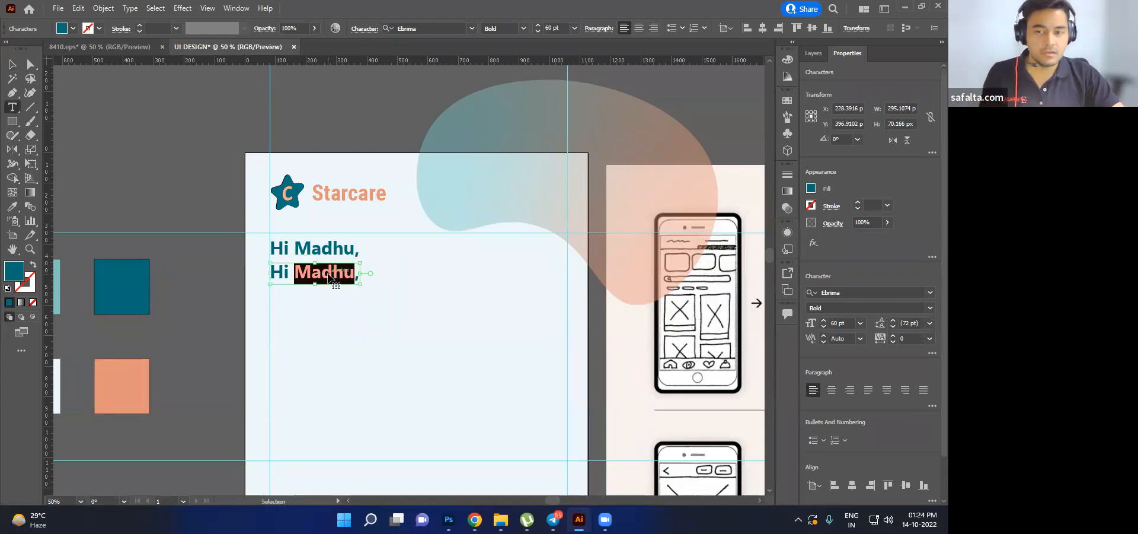
triple_click(328, 272)
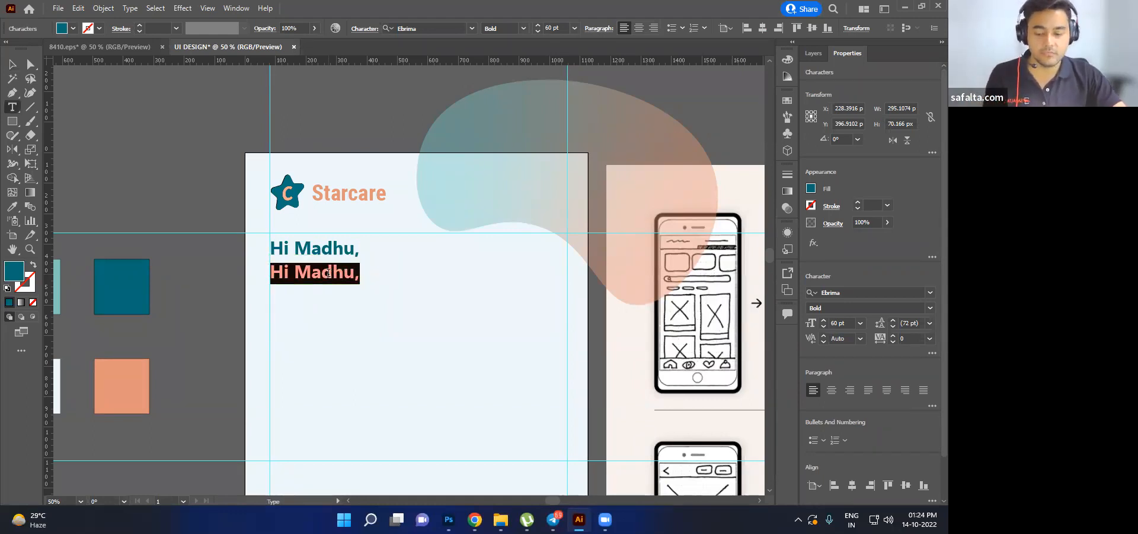
type("Welcome ")
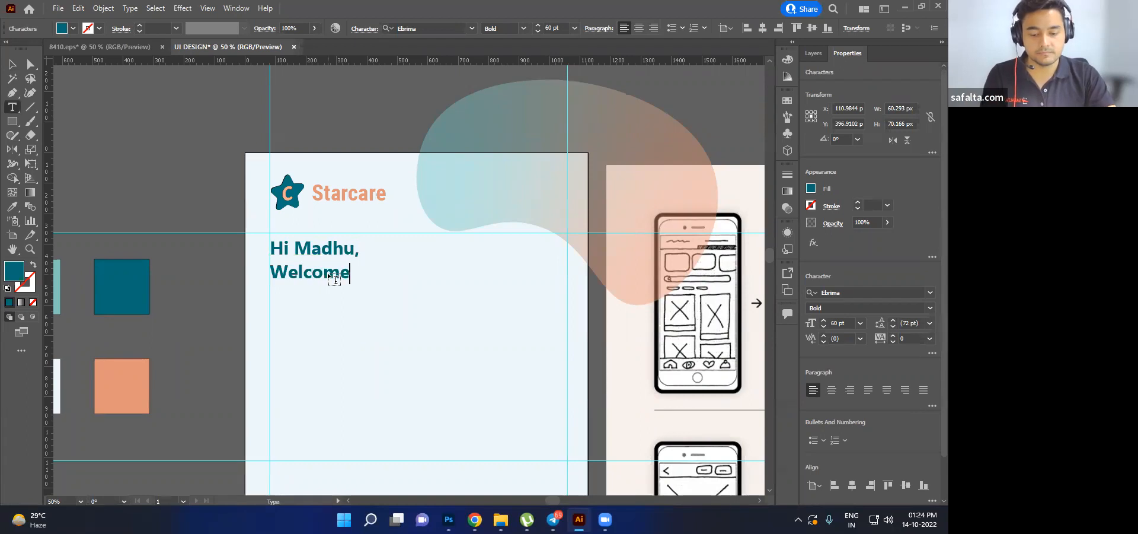
type("to Sta")
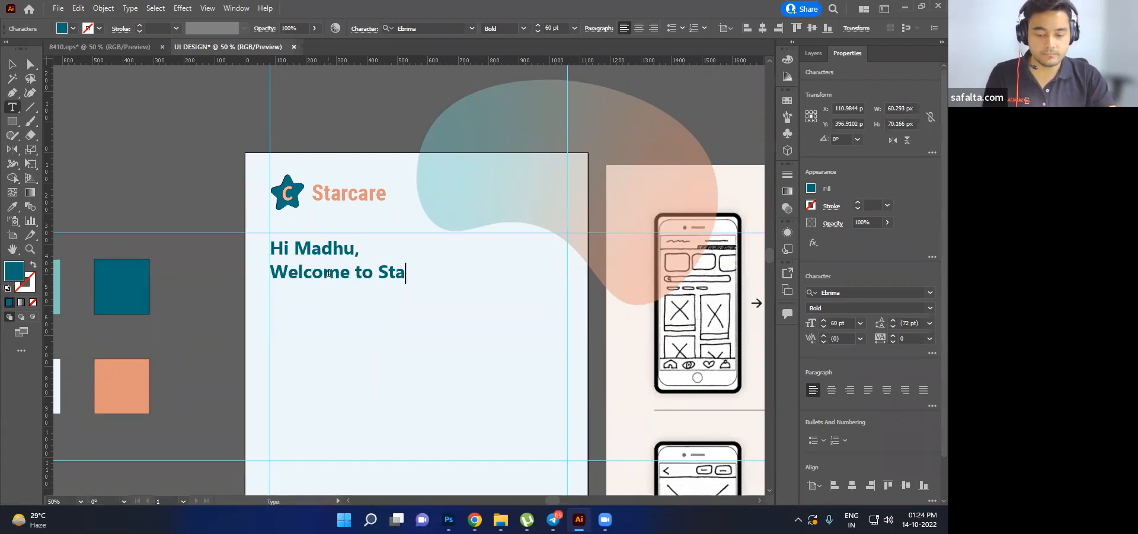
type("rcare")
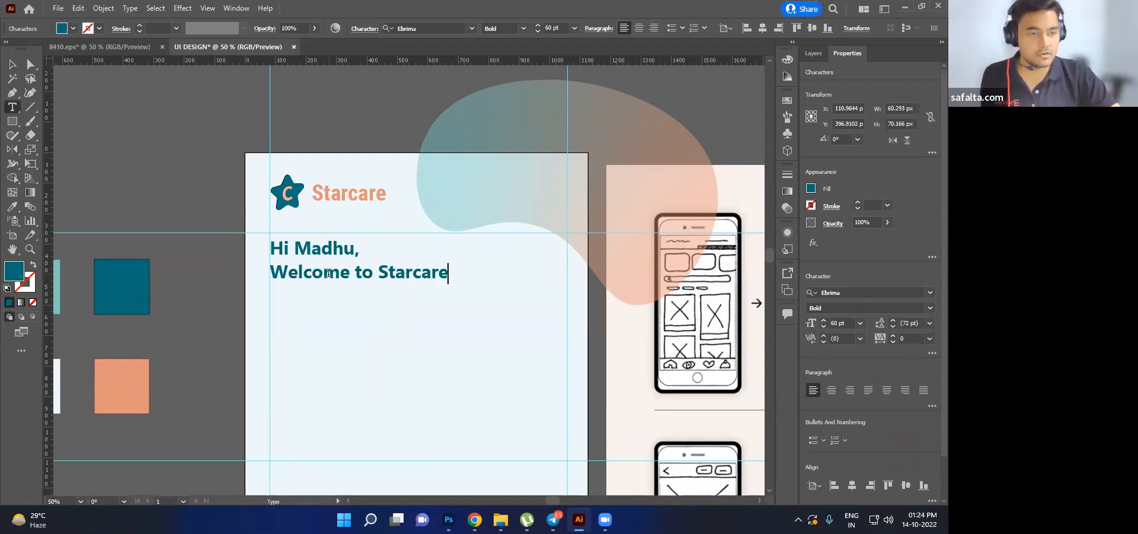
key("Escape")
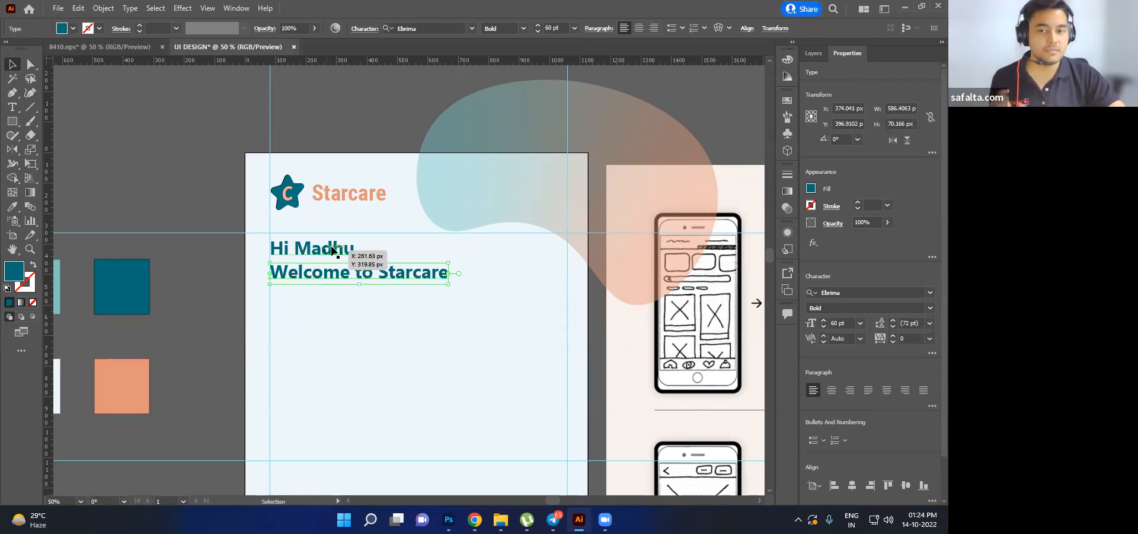
- Set the welcome line's font style to Regular and add an exclamation mark at its end
left_click(929, 309)
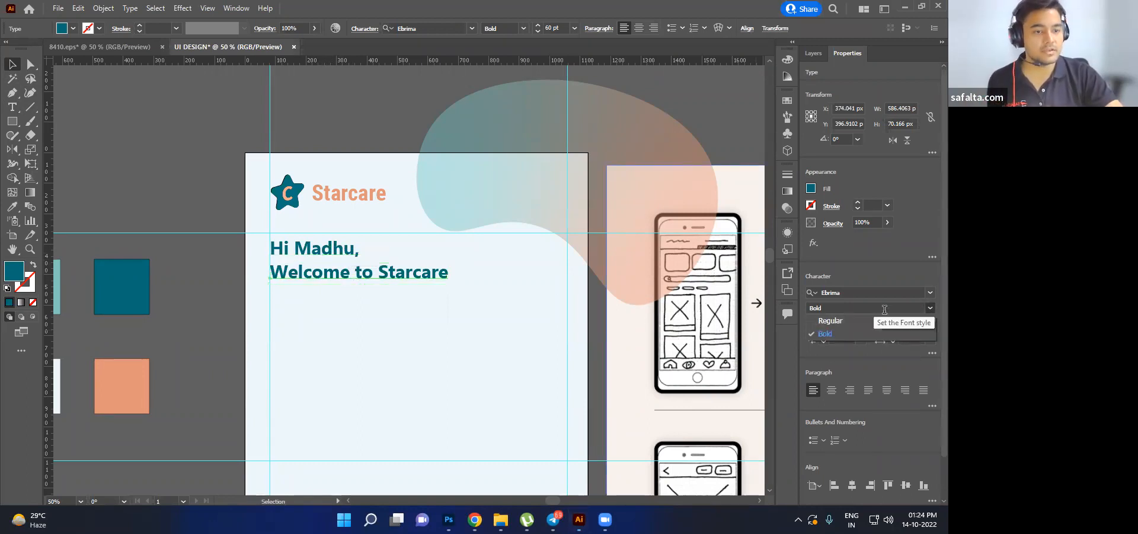
left_click(861, 322)
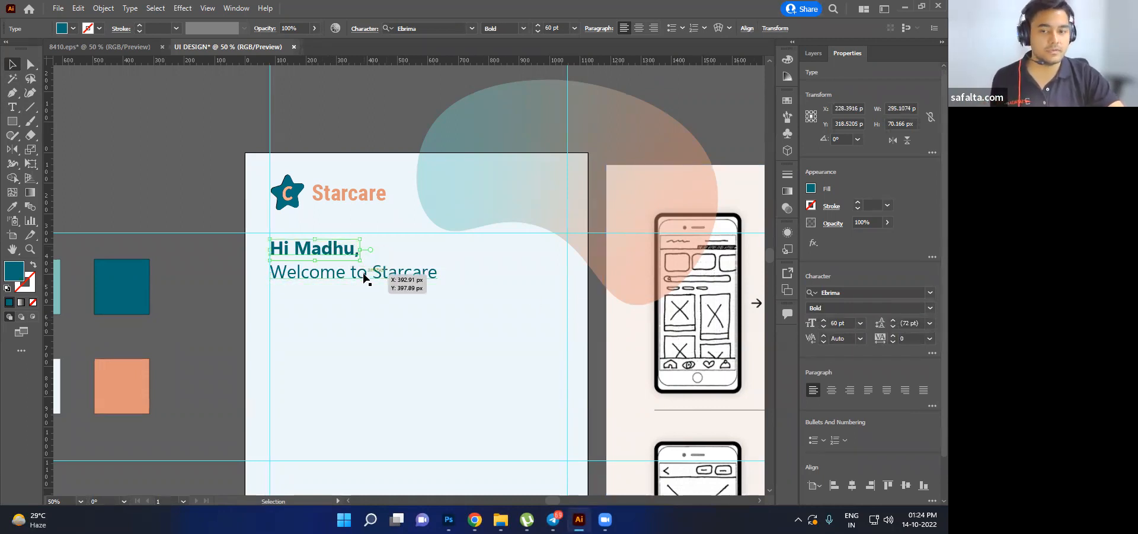
double_click(425, 276)
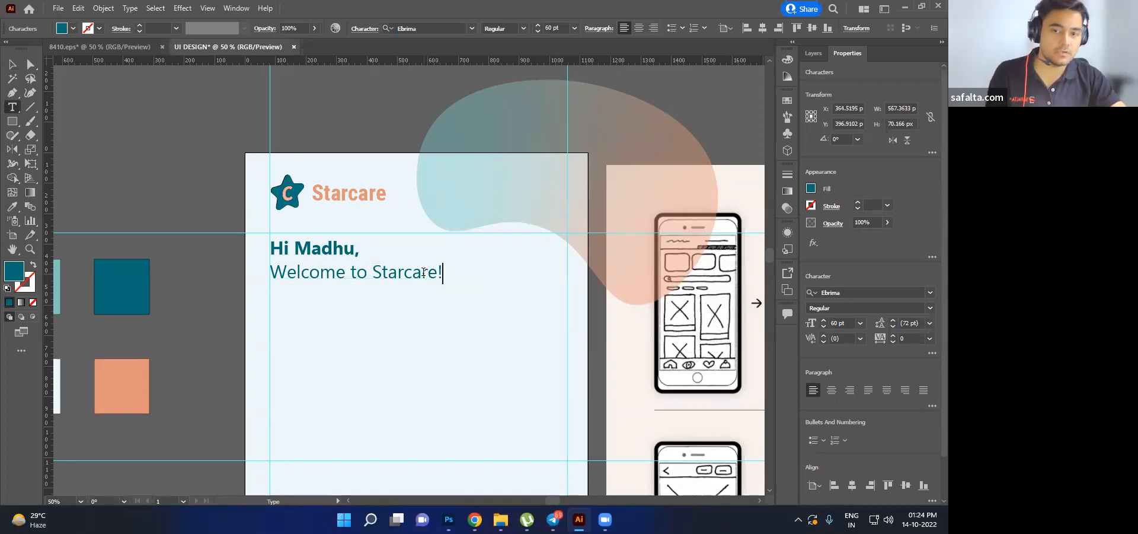
type("!")
key("Escape")
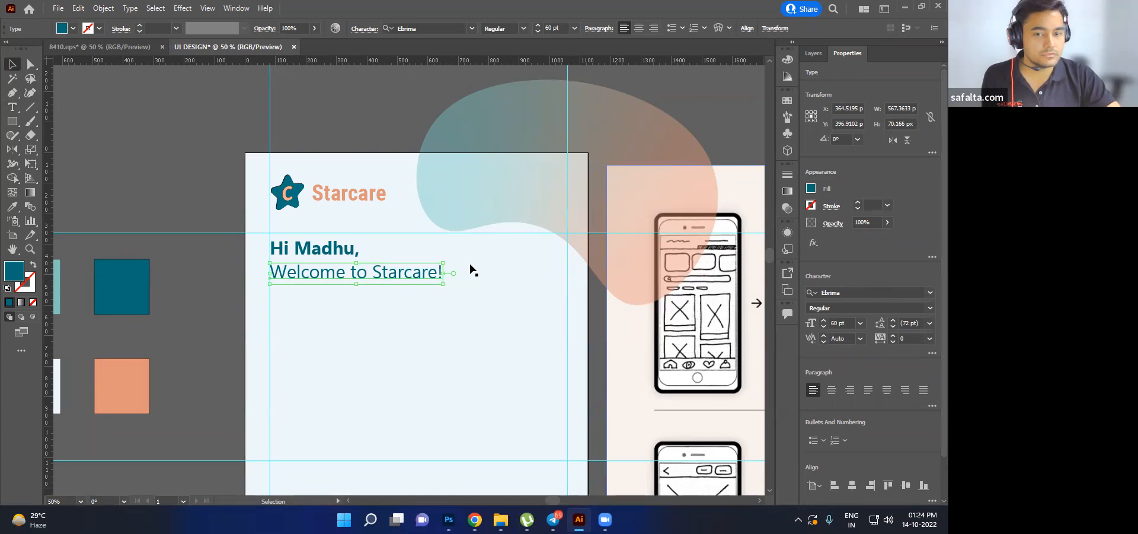
- Scale the welcome line down proportionally to about 34 pt, keeping it aligned to the left margin guide
left_click_drag(442, 284, 371, 276)
left_click(399, 318)
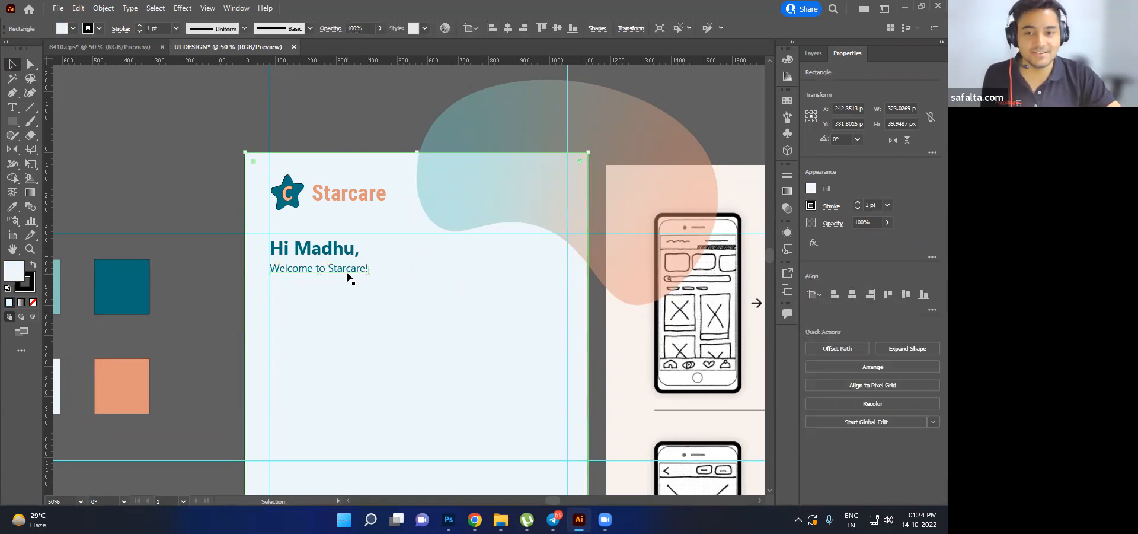
- Recolor the welcome line with the orange sampled from the palette swatch beside the artboard
left_click(348, 270)
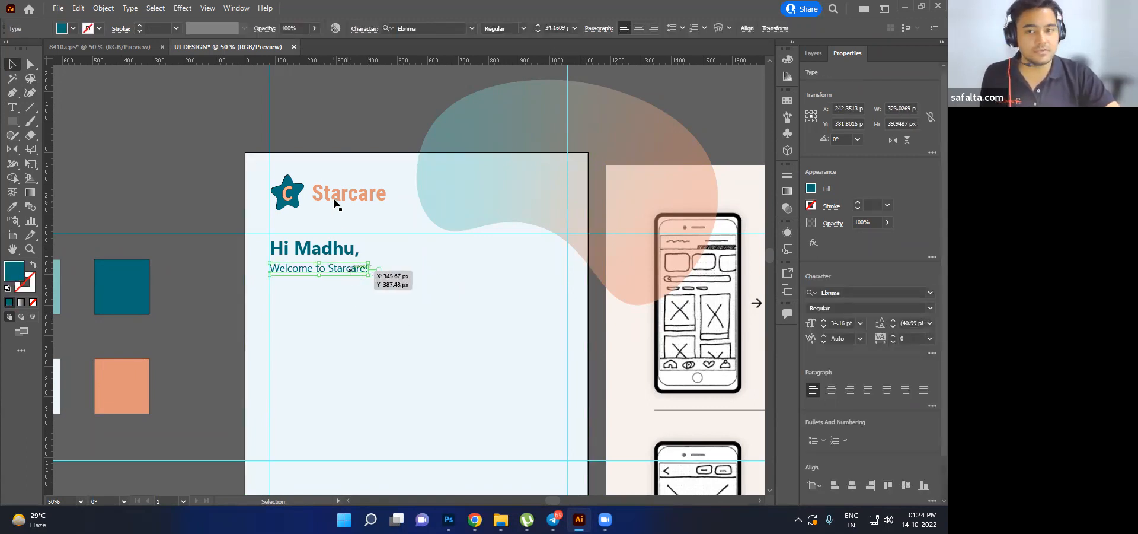
key("i")
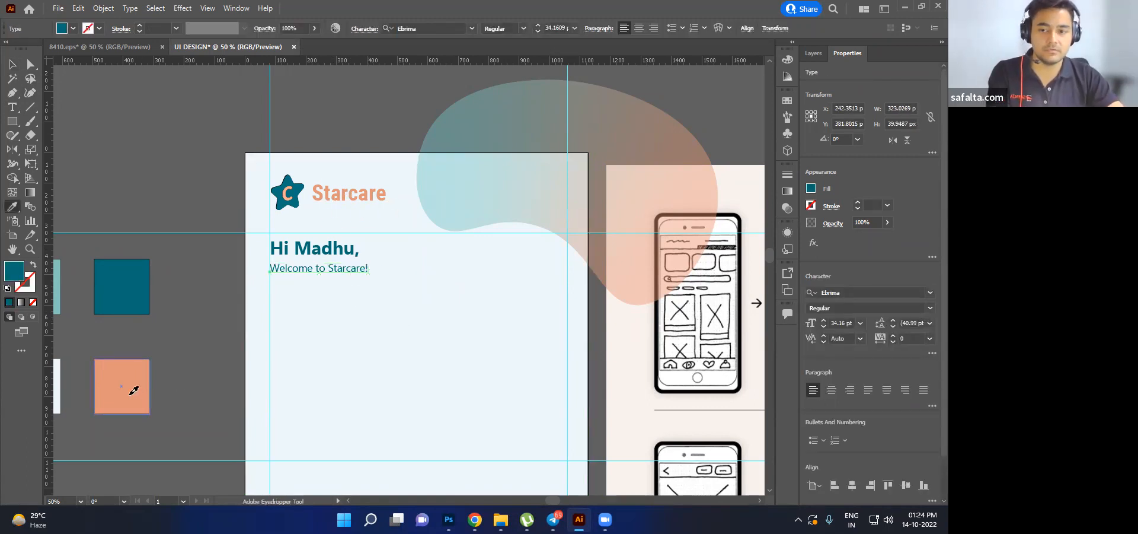
left_click(134, 389)
left_click(13, 78)
left_click(12, 63)
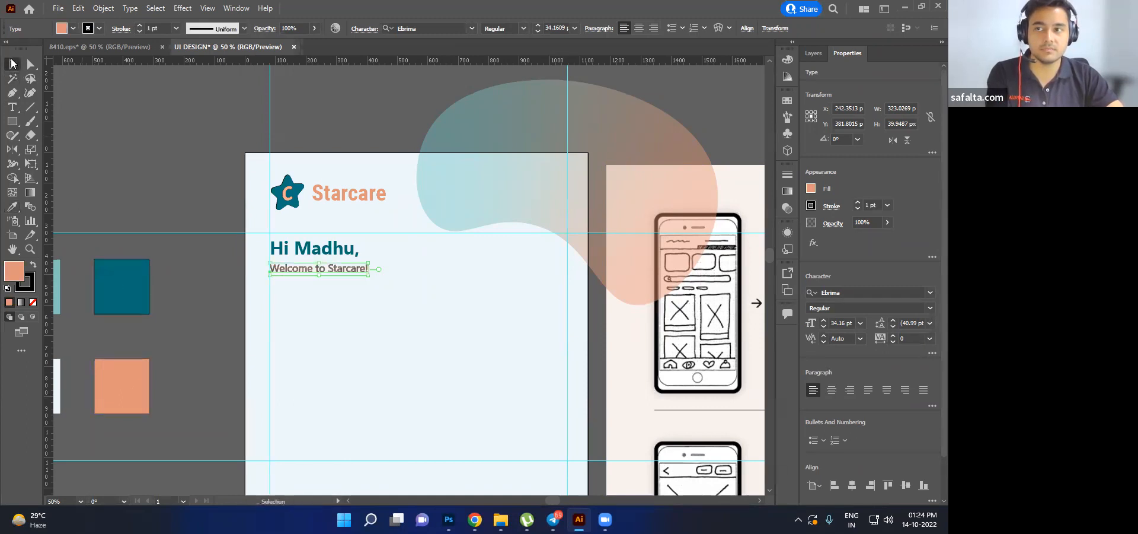
- Remove the black stroke from the welcome line, keeping only its orange fill, and deselect it
left_click(294, 284)
left_click(302, 269)
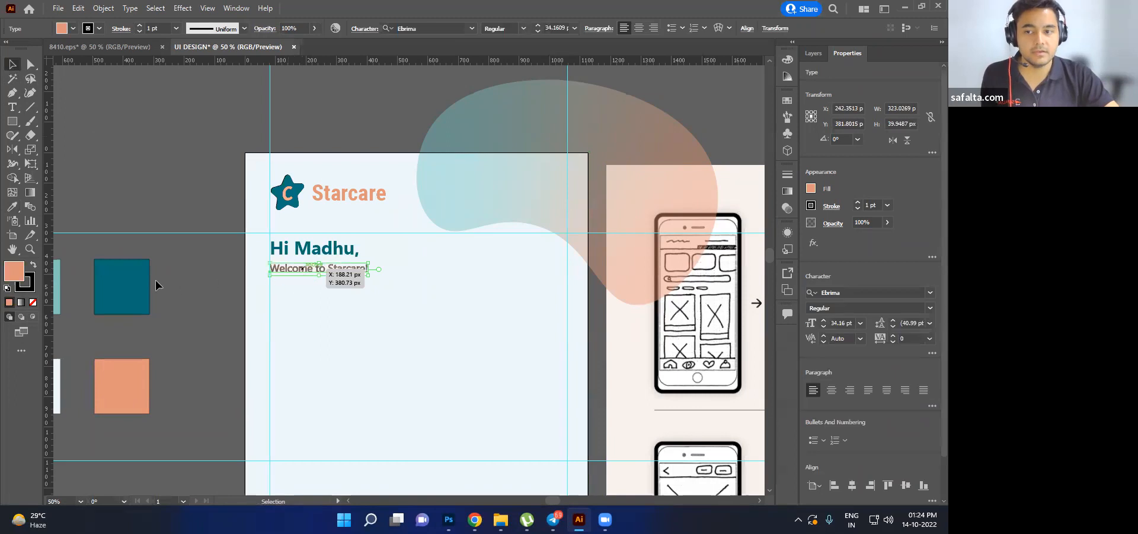
left_click(30, 289)
left_click(32, 301)
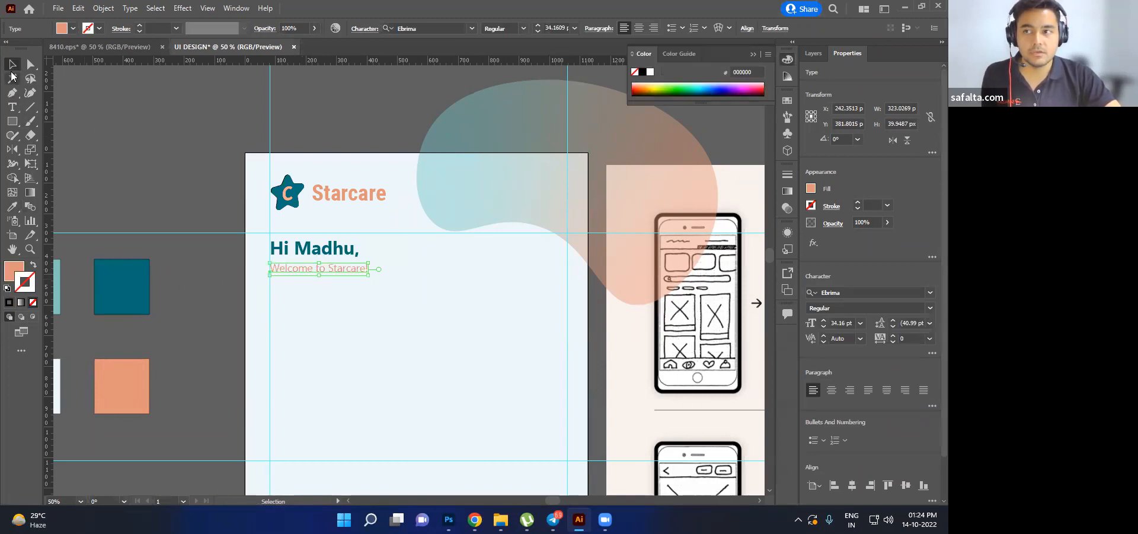
left_click(234, 223)
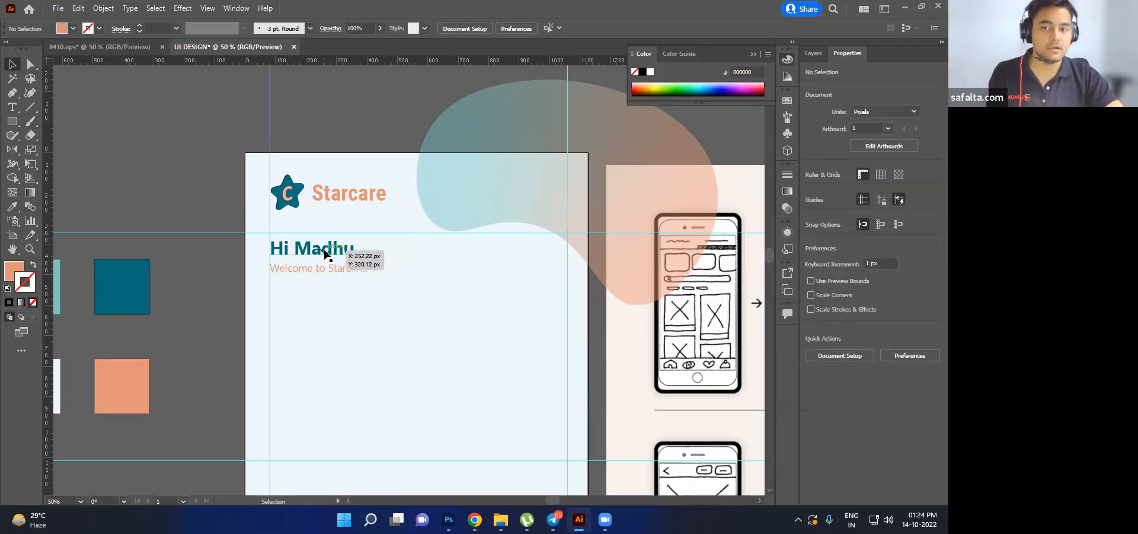
- Set the welcome line's font size to 38 pt
left_click(348, 270)
scroll(347, 270, "up", 2)
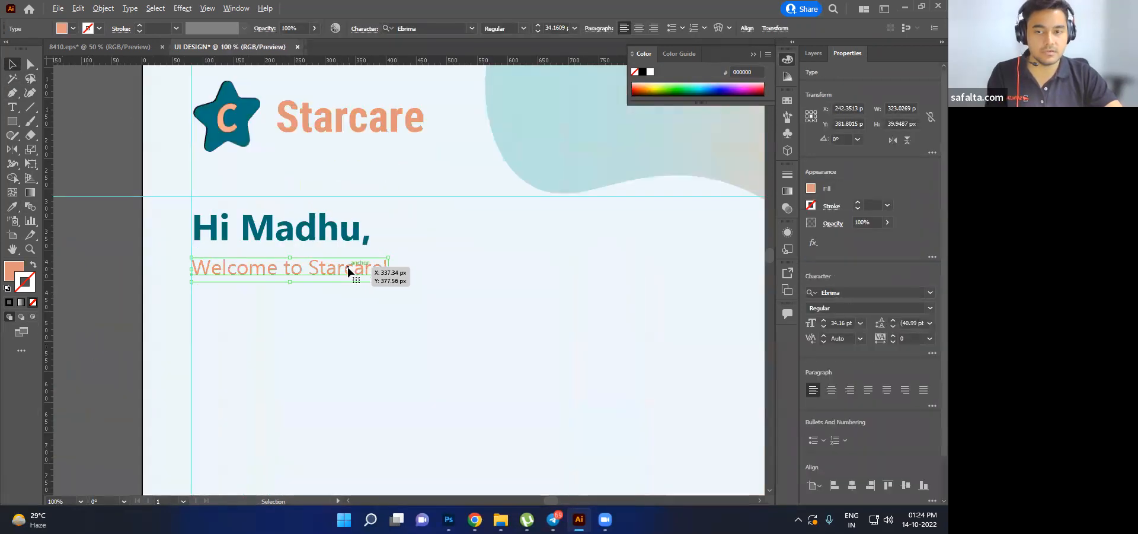
left_click(860, 323)
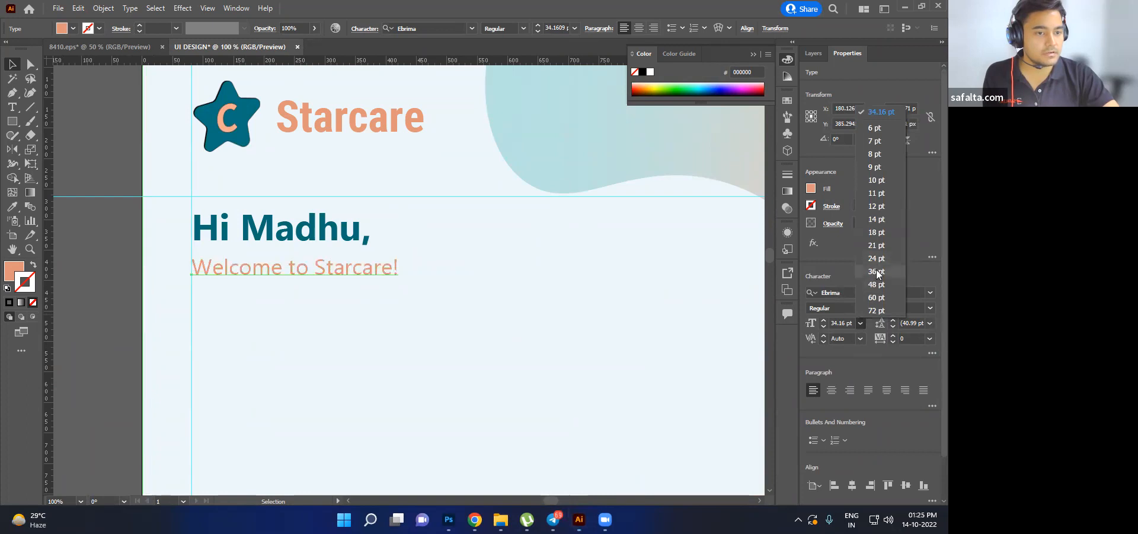
left_click(848, 325)
left_click_drag(853, 324, 815, 332)
type("38")
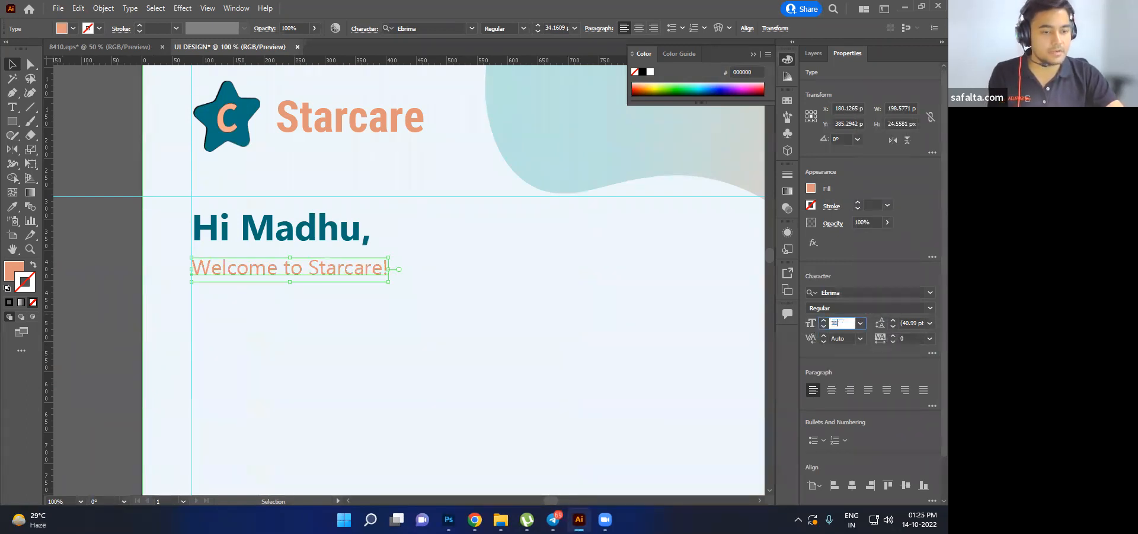
key("Return")
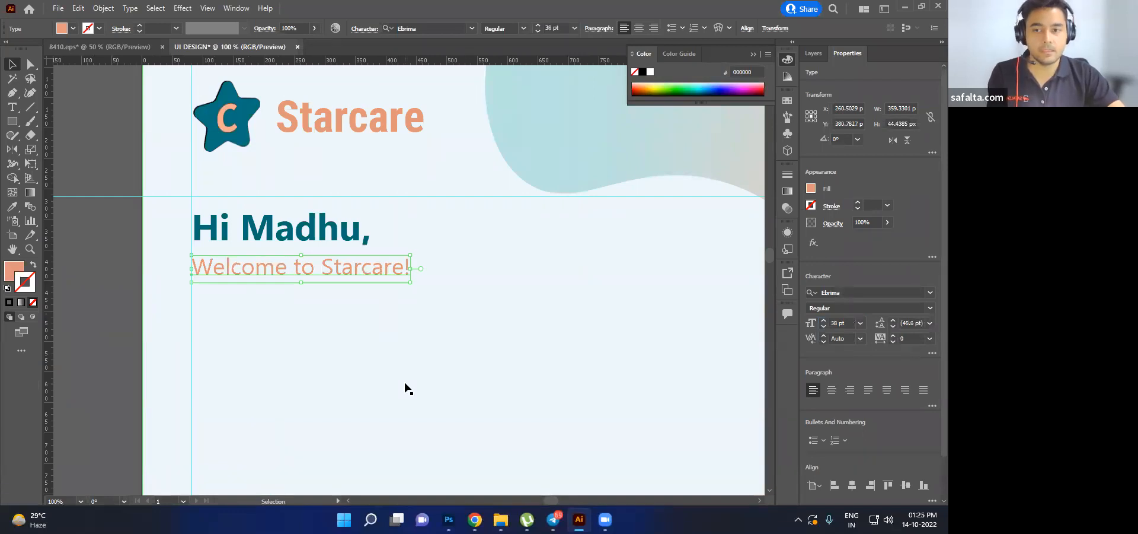
- Move the welcome line up closer to the greeting, to about Y 370 px, and deselect it
scroll(316, 306, "up", 2)
scroll(329, 237, "down", 2)
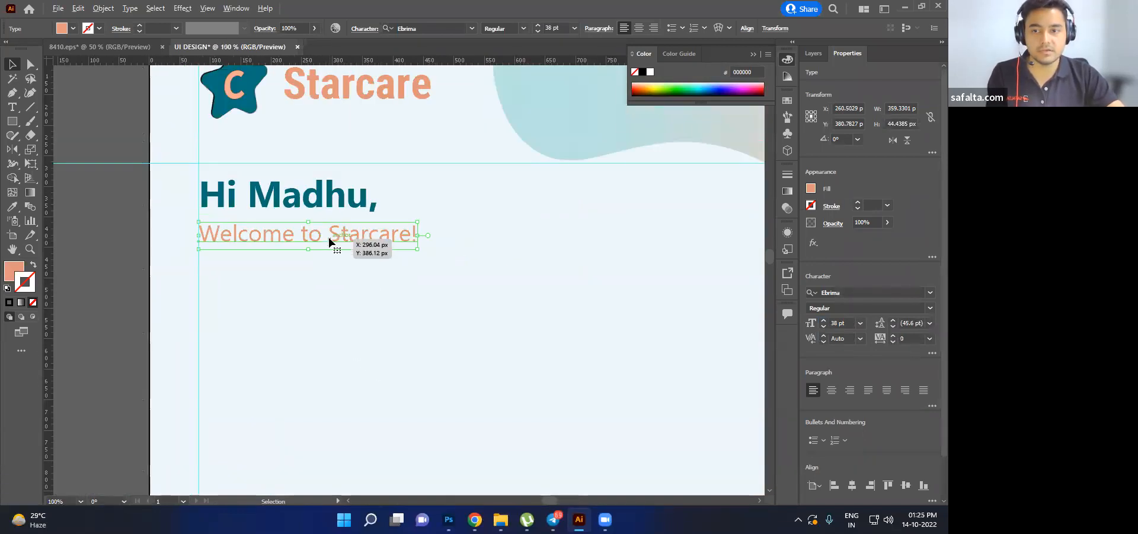
left_click_drag(333, 233, 335, 226)
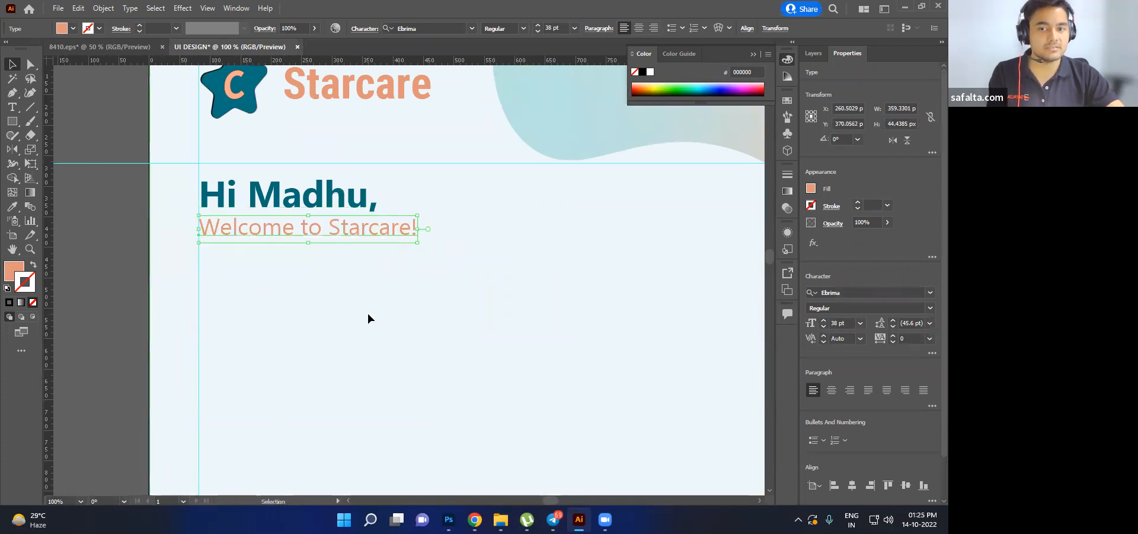
left_click(316, 243)
- Move the greeting up slightly to about Y 313 px, keeping it on the left margin guide
scroll(316, 243, "down", 2)
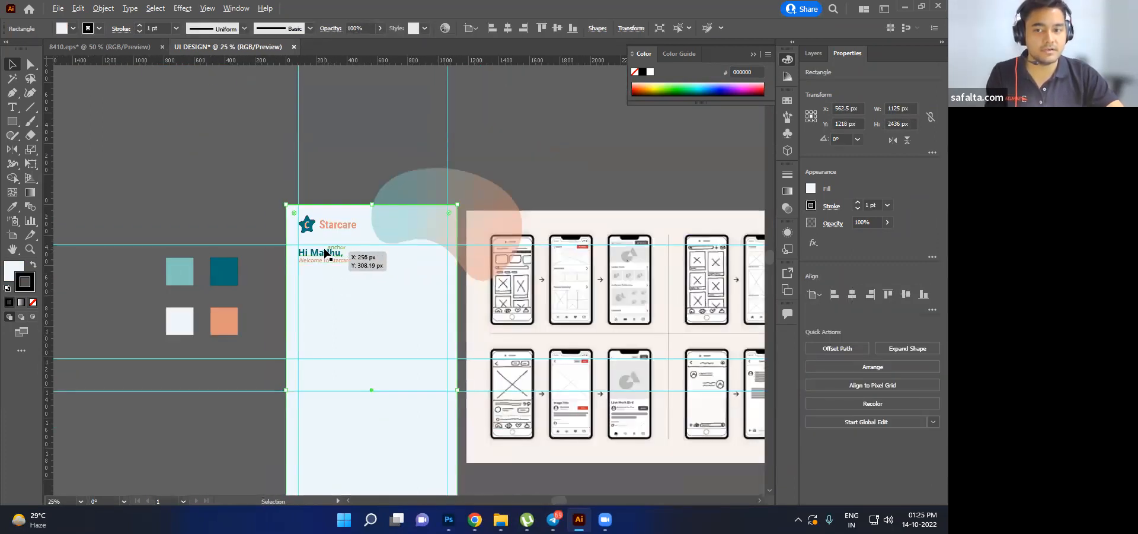
left_click_drag(325, 255, 322, 230)
scroll(324, 250, "up", 2)
scroll(305, 269, "up", 2)
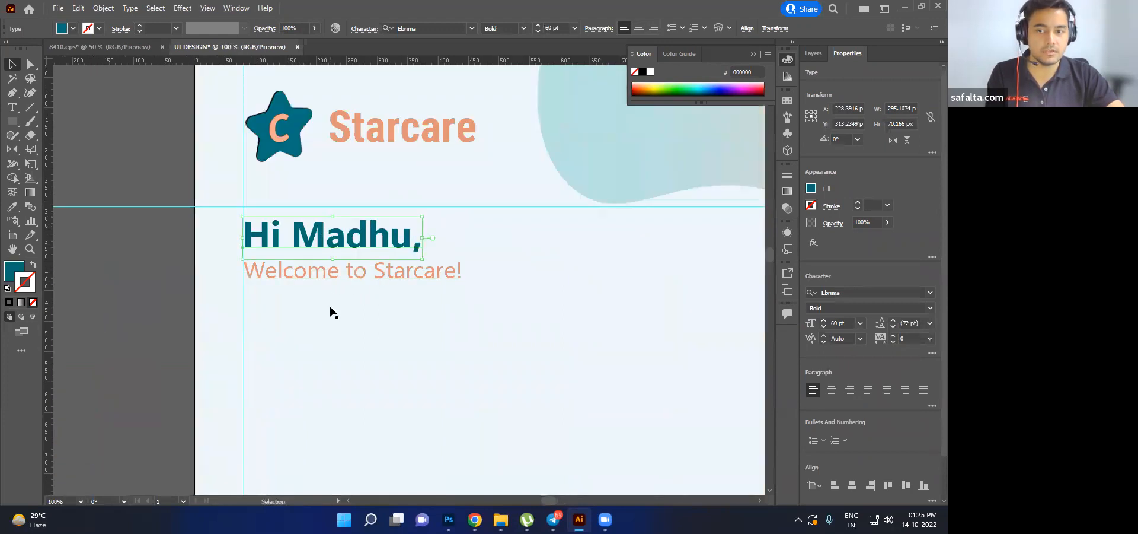
left_click(331, 309)
left_click(330, 274)
double_click(331, 272)
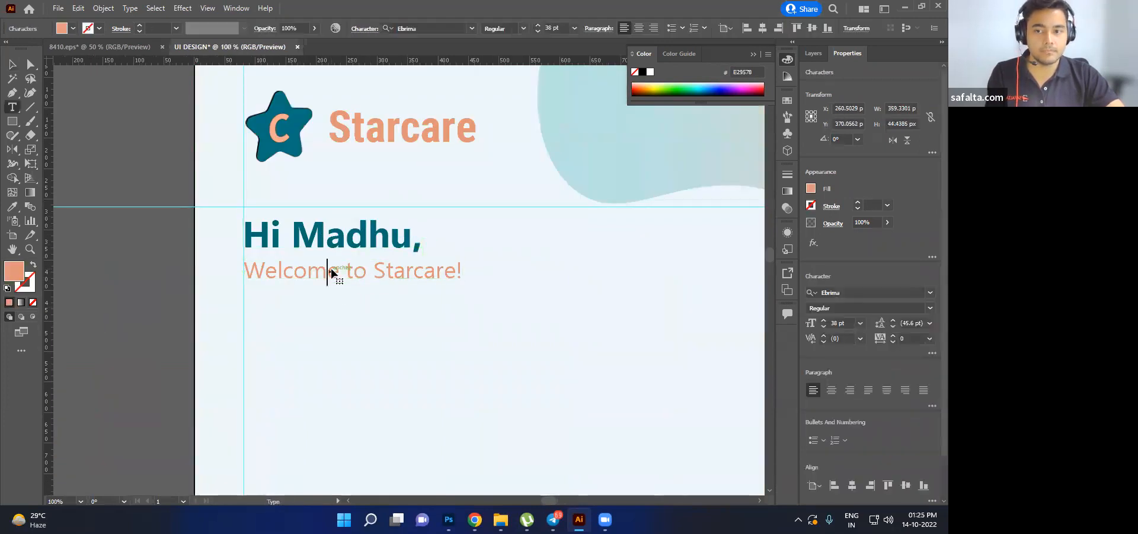
left_click(340, 324)
left_click(12, 63)
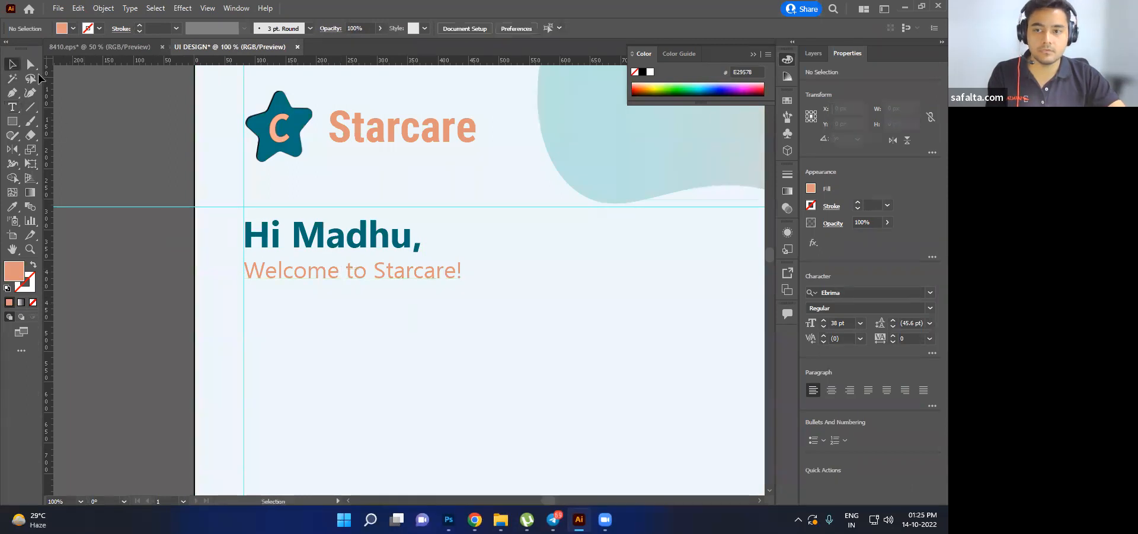
left_click_drag(317, 271, 317, 269)
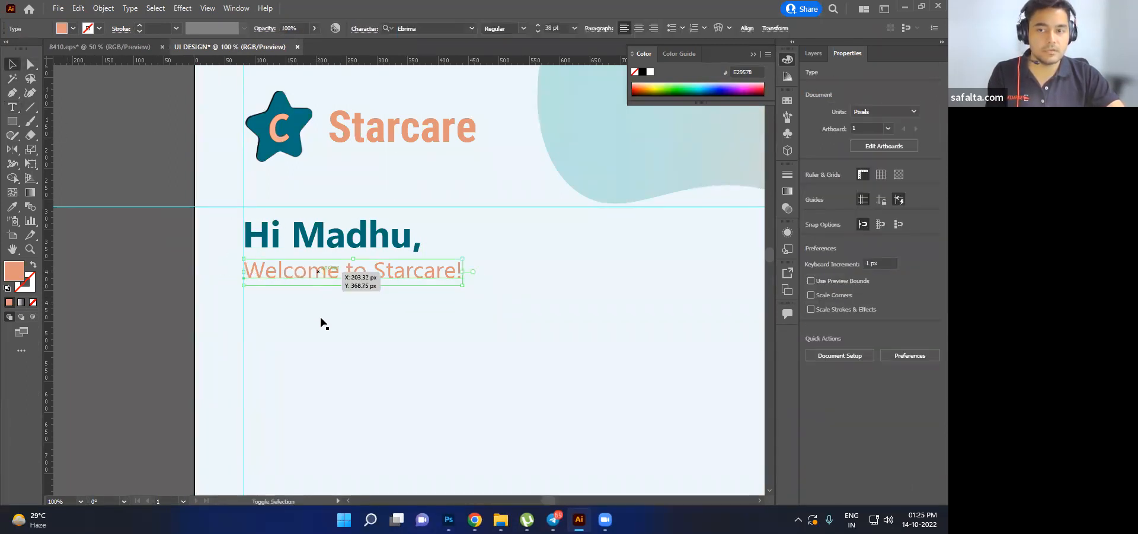
left_click(385, 371)
- Add a horizontal guide below the welcome line at about Y 437 px
scroll(388, 374, "down", 4)
left_click_drag(436, 337, 428, 255)
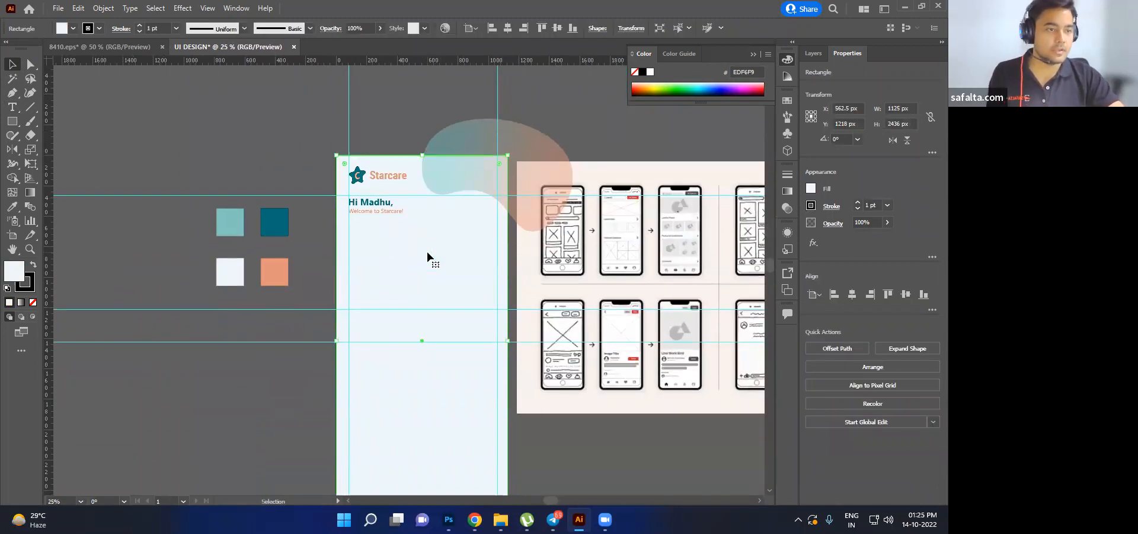
left_click_drag(443, 60, 462, 222)
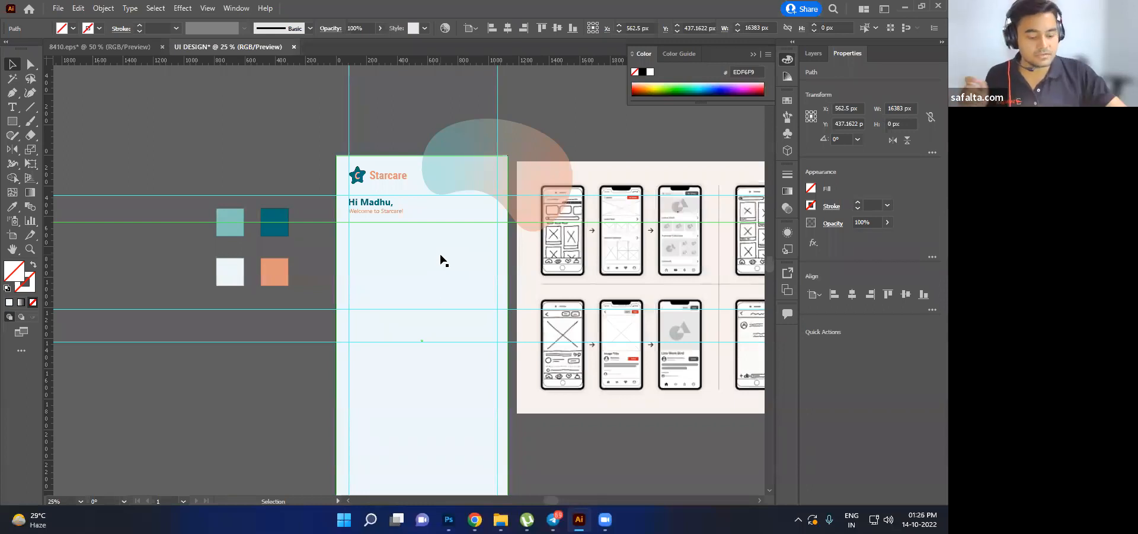
- Try to place an unfilled rounded rectangle about 914 × 514 px below the welcome line, and undo it together with the guide above it
left_click(12, 121)
left_click(81, 136)
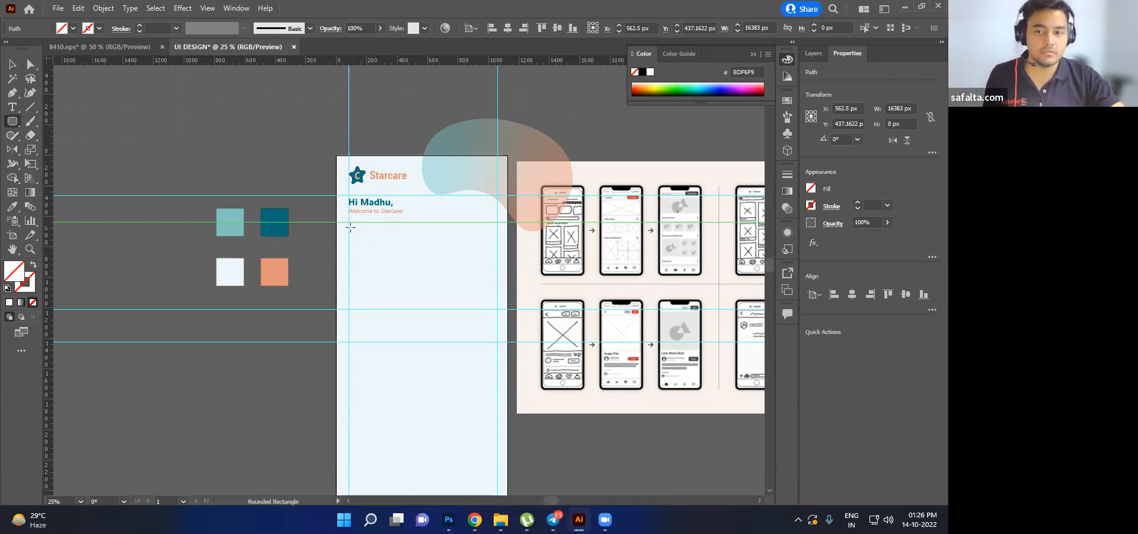
left_click_drag(355, 227, 492, 306)
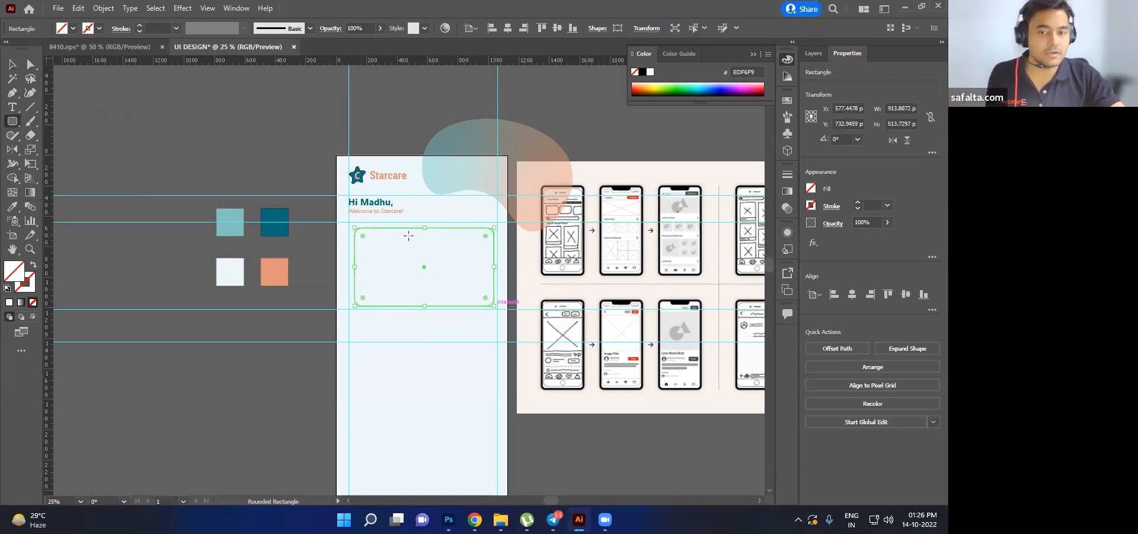
key("v")
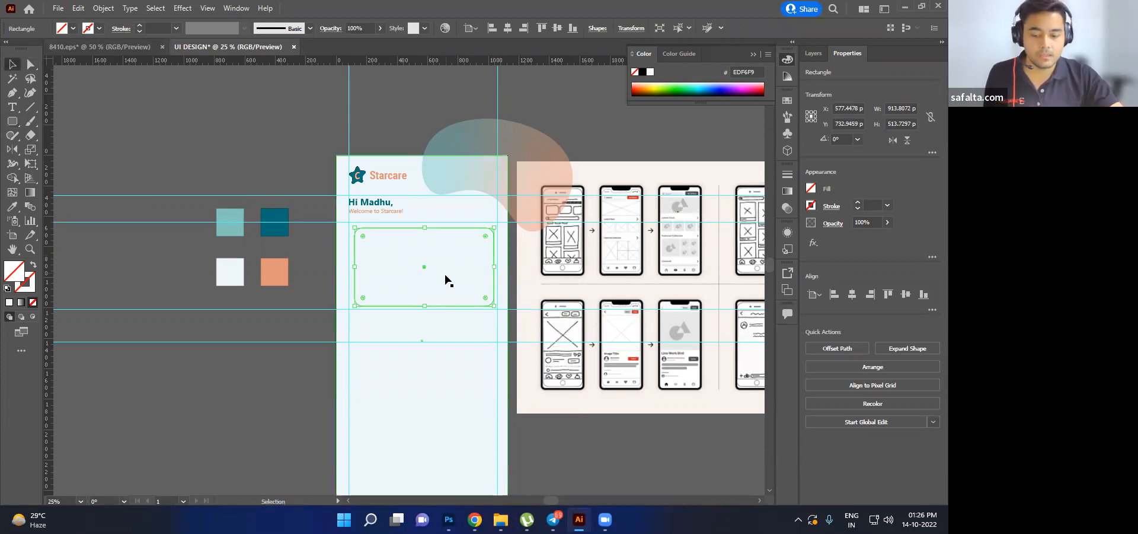
scroll(449, 281, "up", 1)
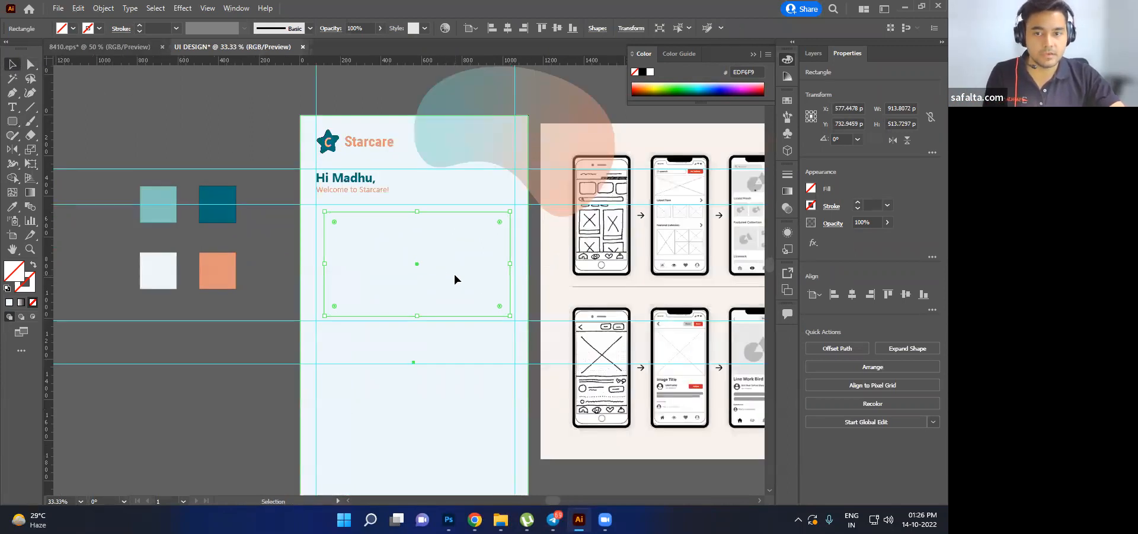
left_click(454, 272)
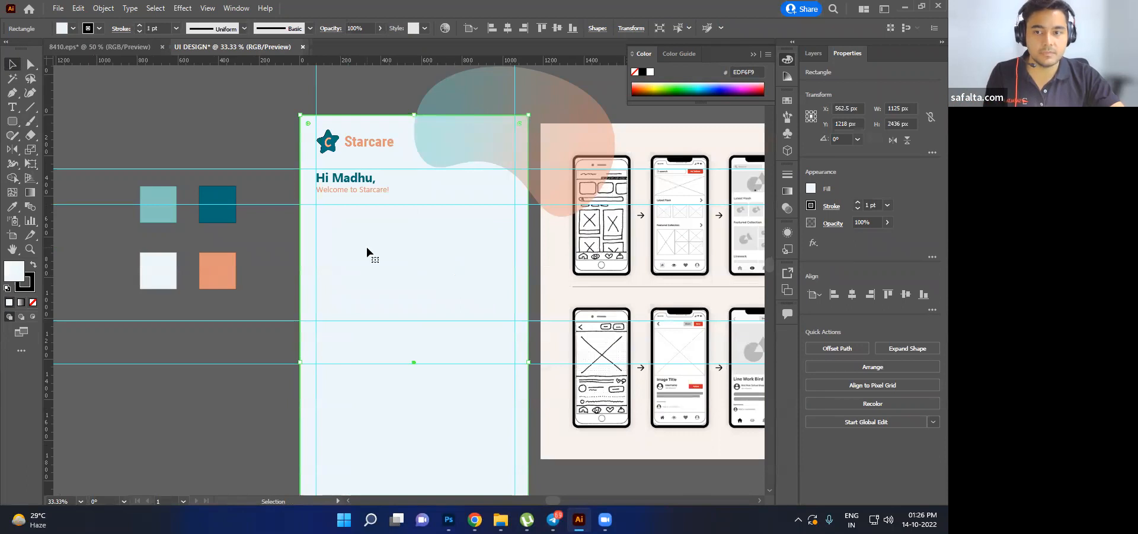
left_click(223, 112)
left_click(459, 283)
key("ctrl+z")
key("ctrl+z")
- Add a horizontal guide at about Y 418 px and draw a rounded rectangle about 899 × 541 px beneath it, between the side margin guides
left_click(13, 122)
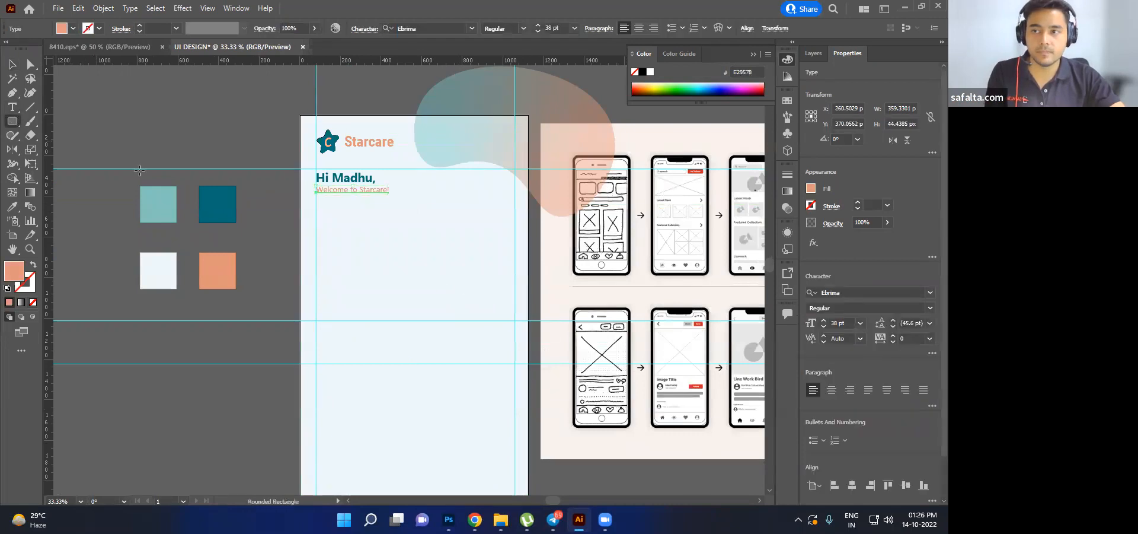
left_click_drag(405, 70, 404, 200)
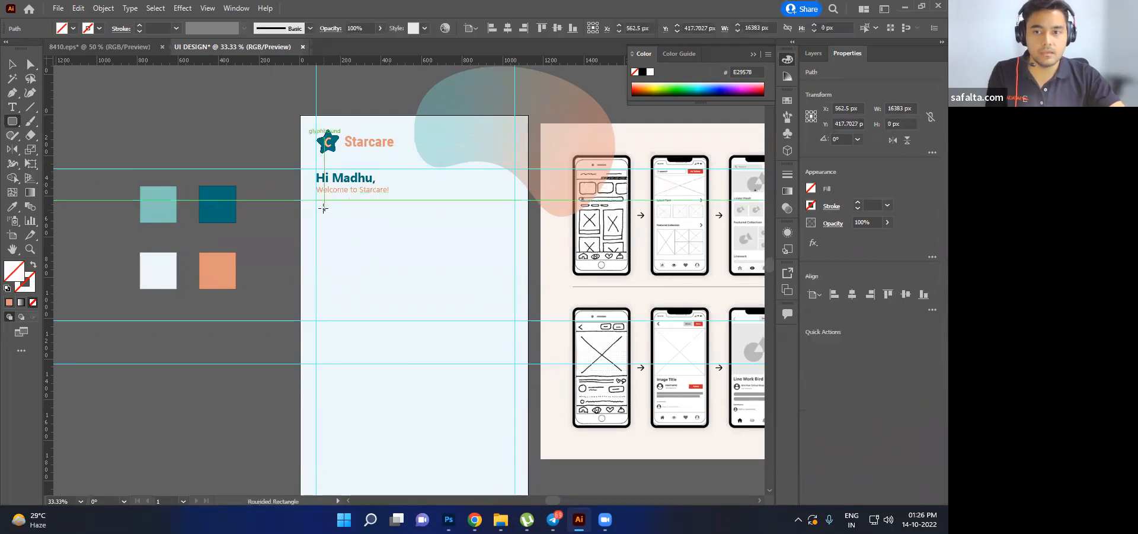
left_click_drag(323, 205, 507, 314)
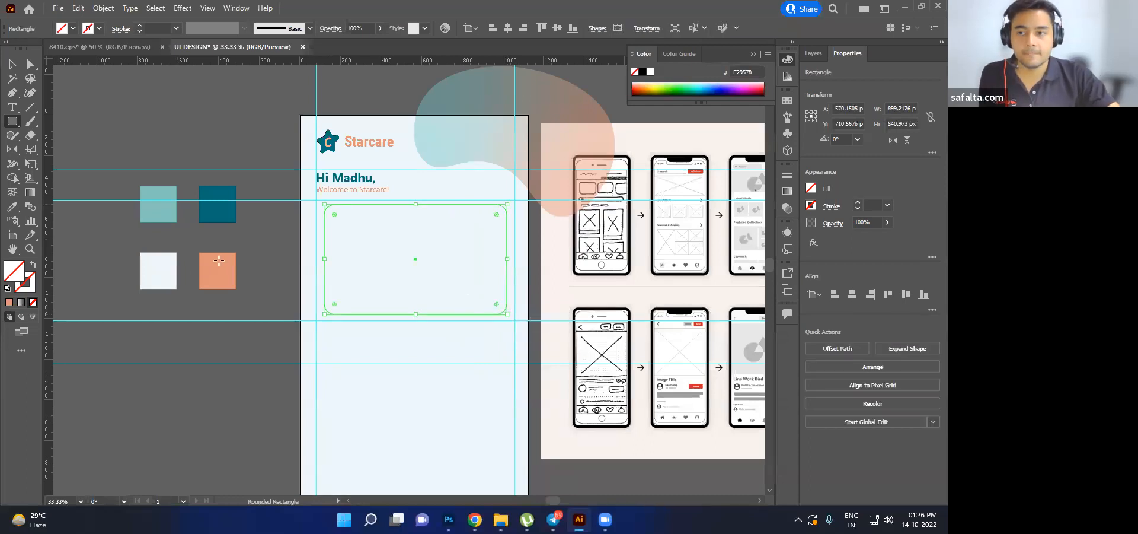
- Fill the rounded rectangle with the orange palette swatch's colour, remove its stroke and deselect it
key("v")
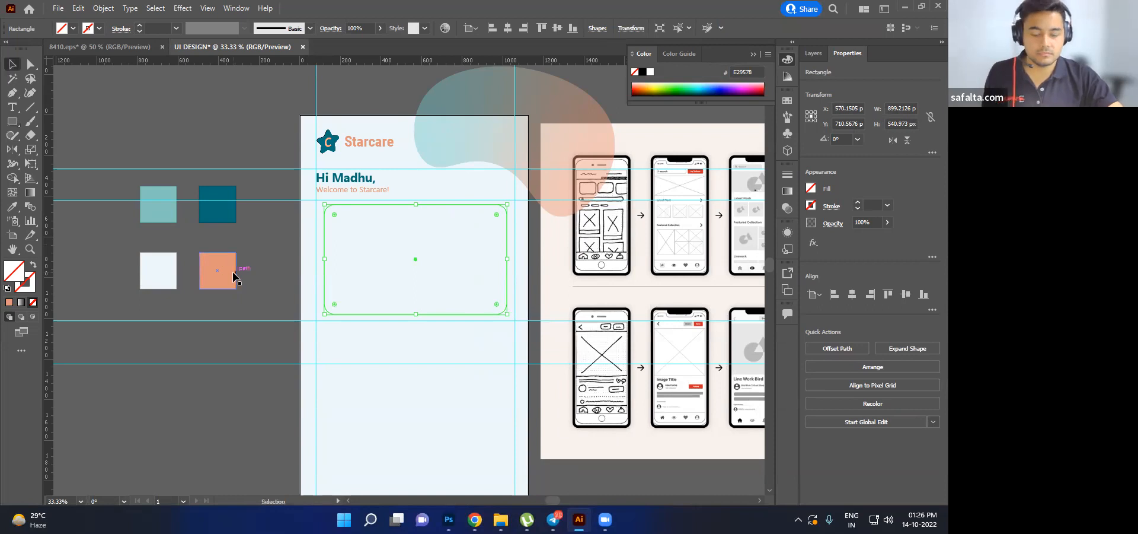
key("i")
left_click(230, 271)
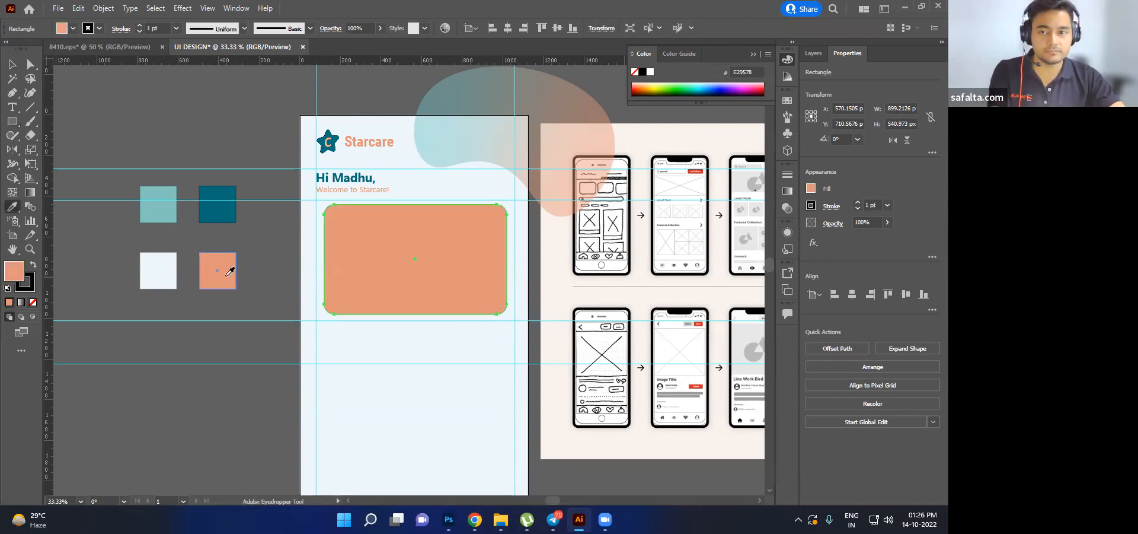
key("v")
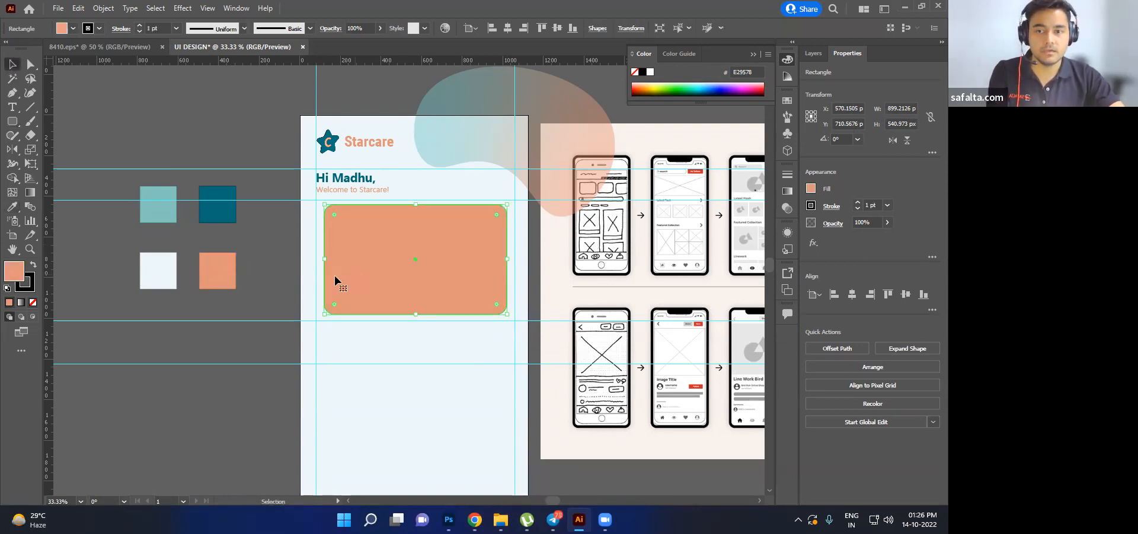
key("x")
left_click(32, 303)
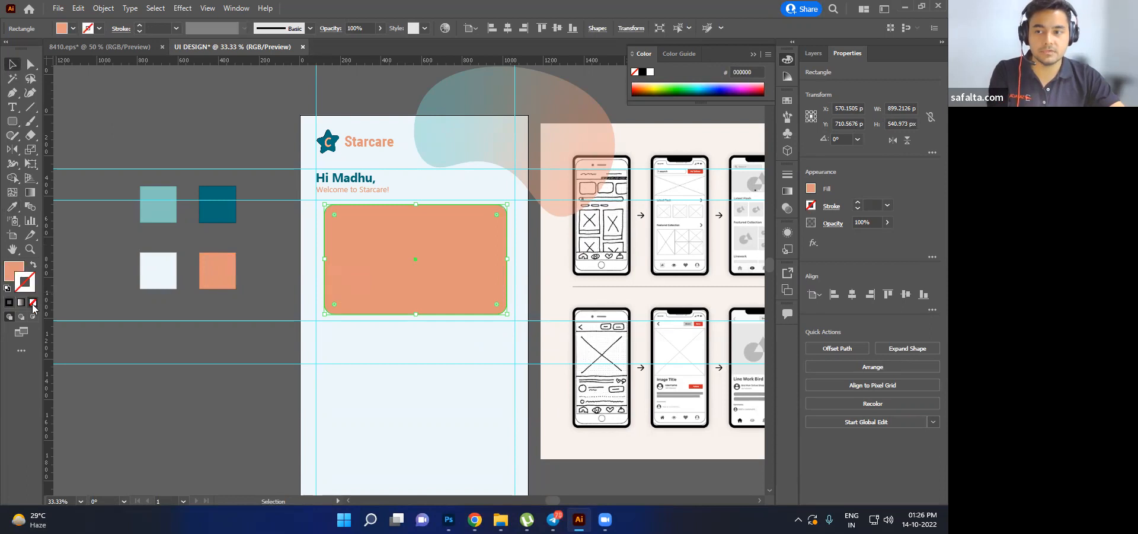
left_click(216, 123)
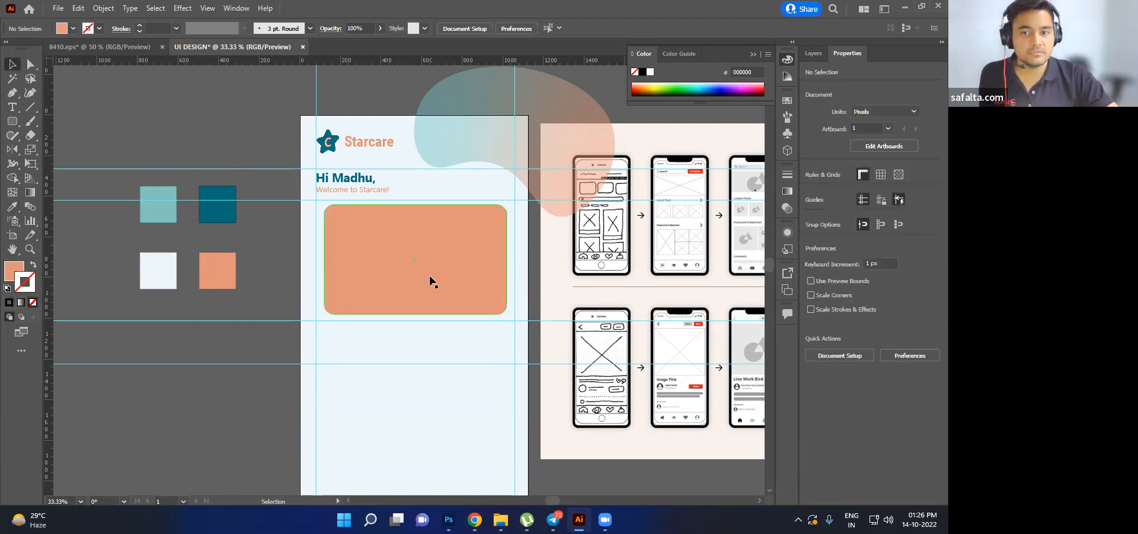
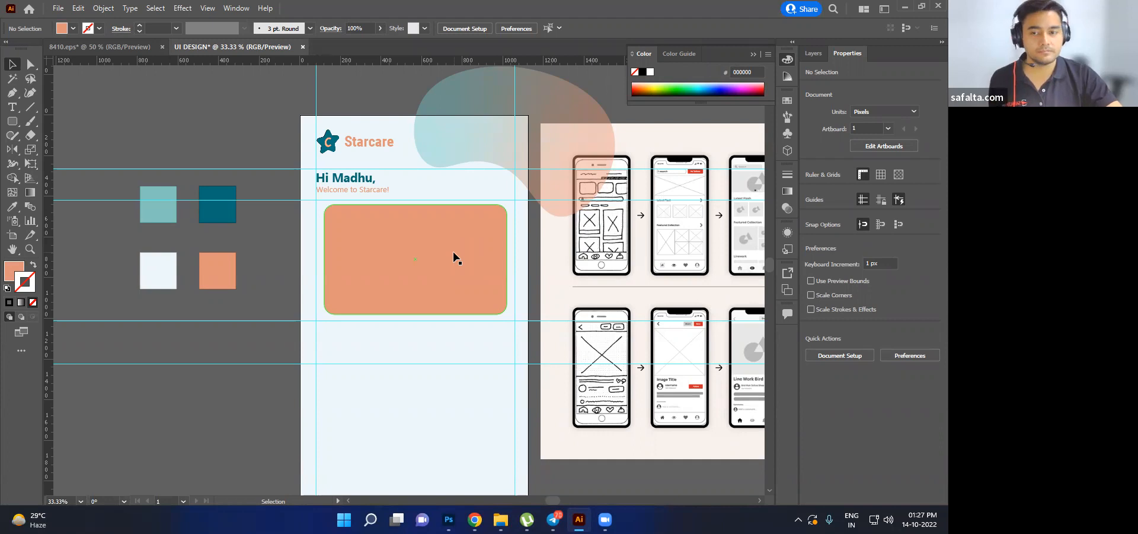
- Switch to Chrome and open the Vecteezy website in a new tab
mouse_move(475, 518)
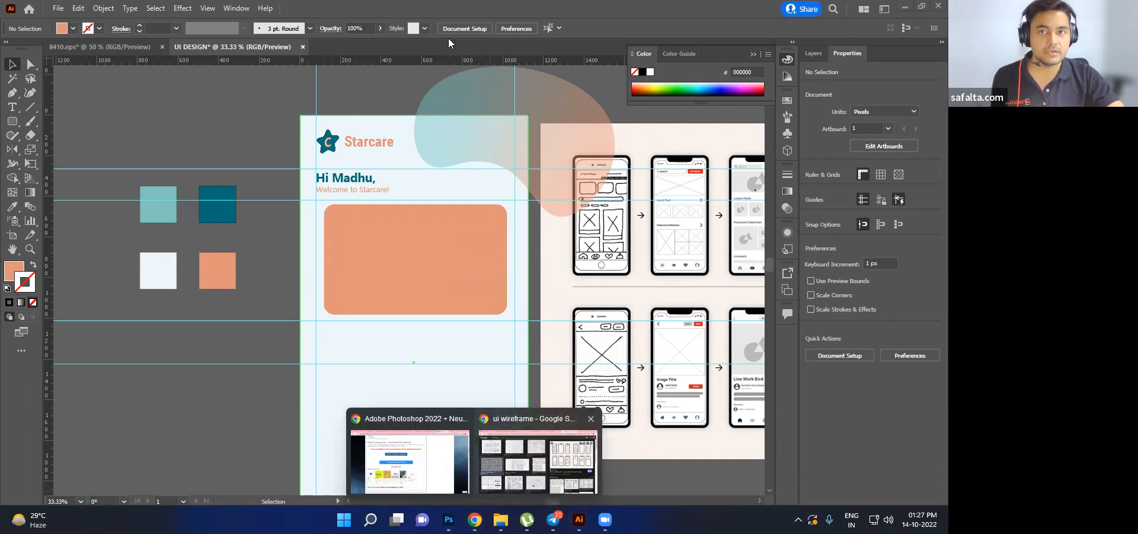
left_click(510, 454)
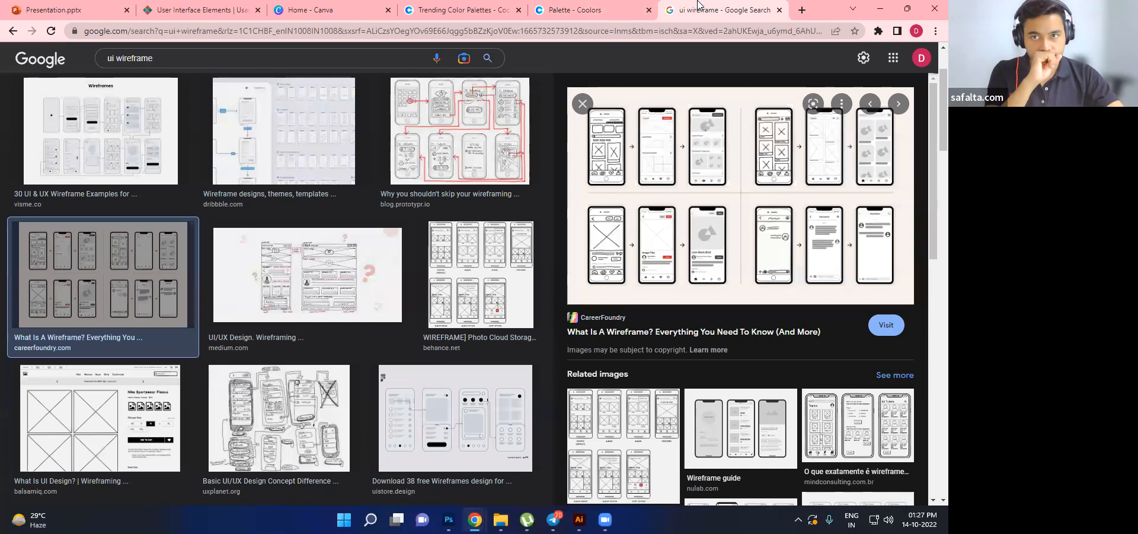
left_click(803, 9)
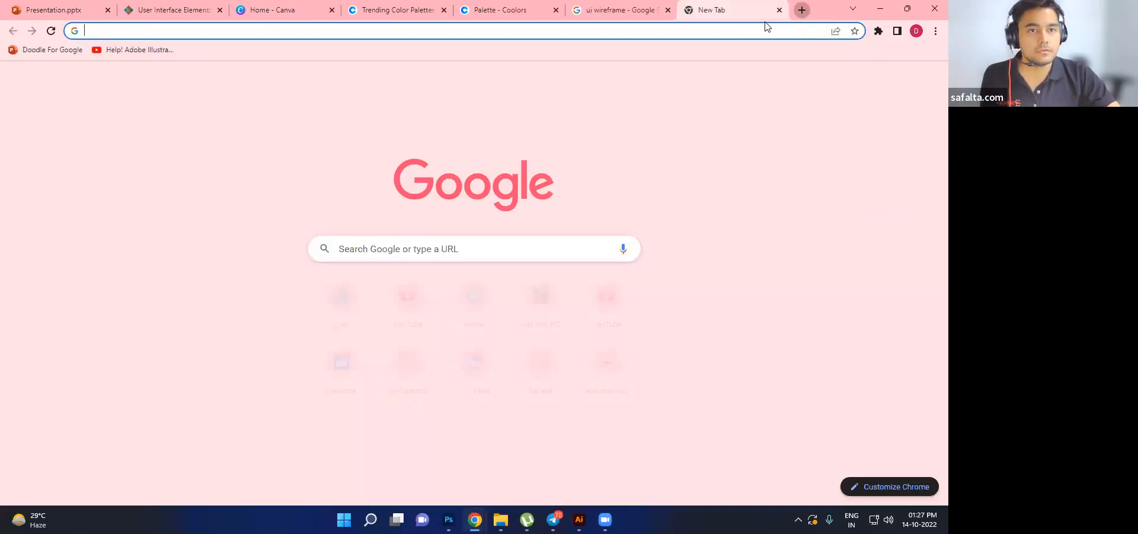
type("fla")
key("BackSpace")
key("BackSpace")
key("BackSpace")
type("vec")
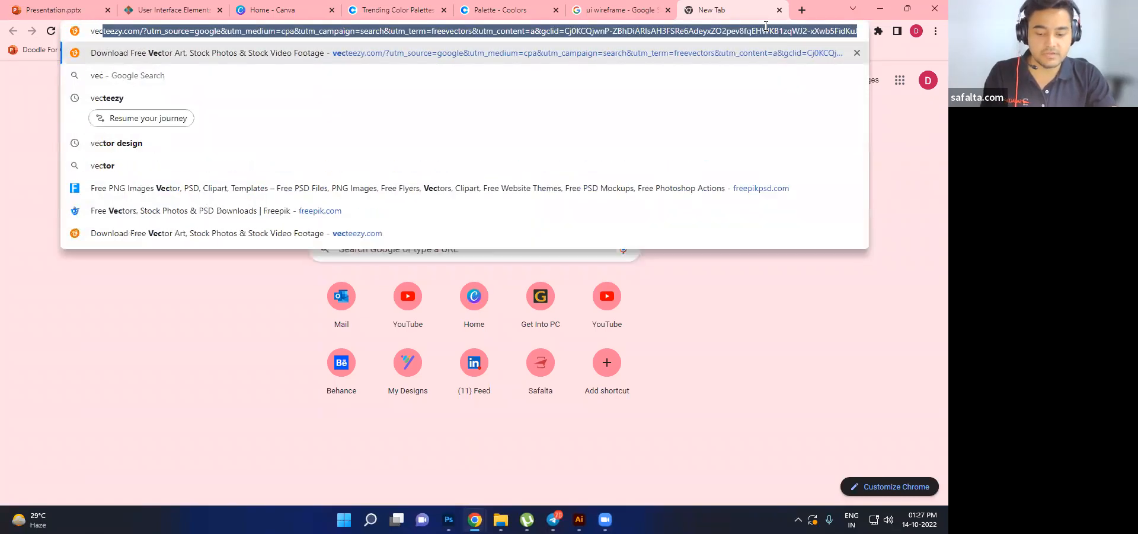
type("teex")
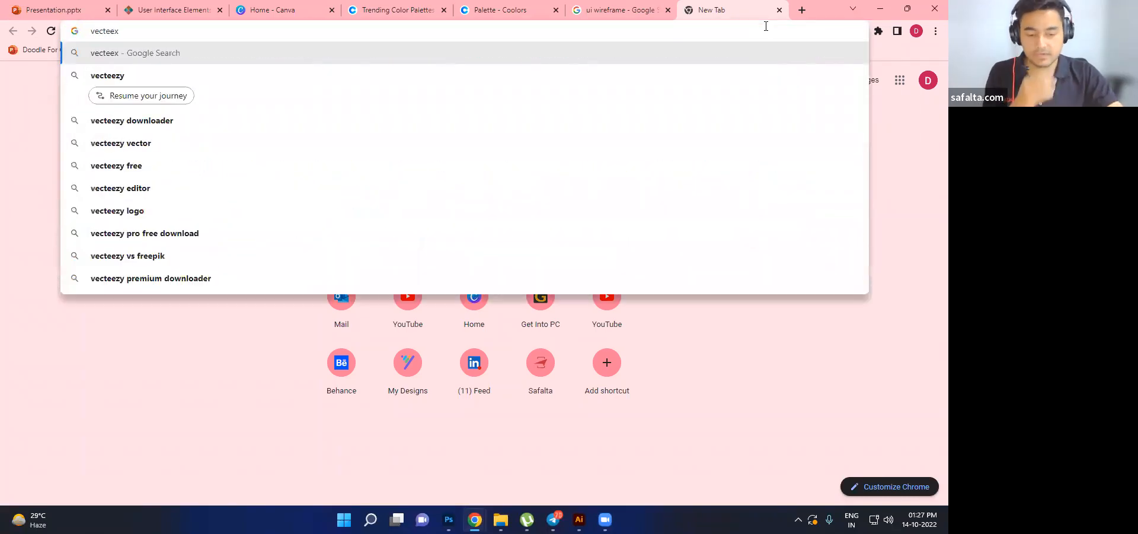
key("BackSpace")
key("BackSpace")
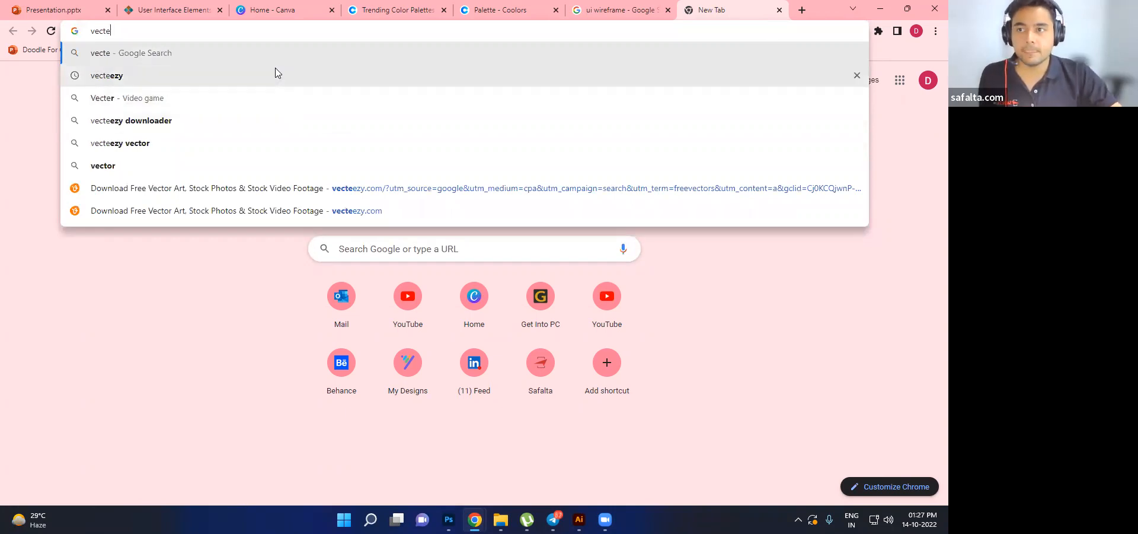
left_click(276, 73)
left_click(157, 179)
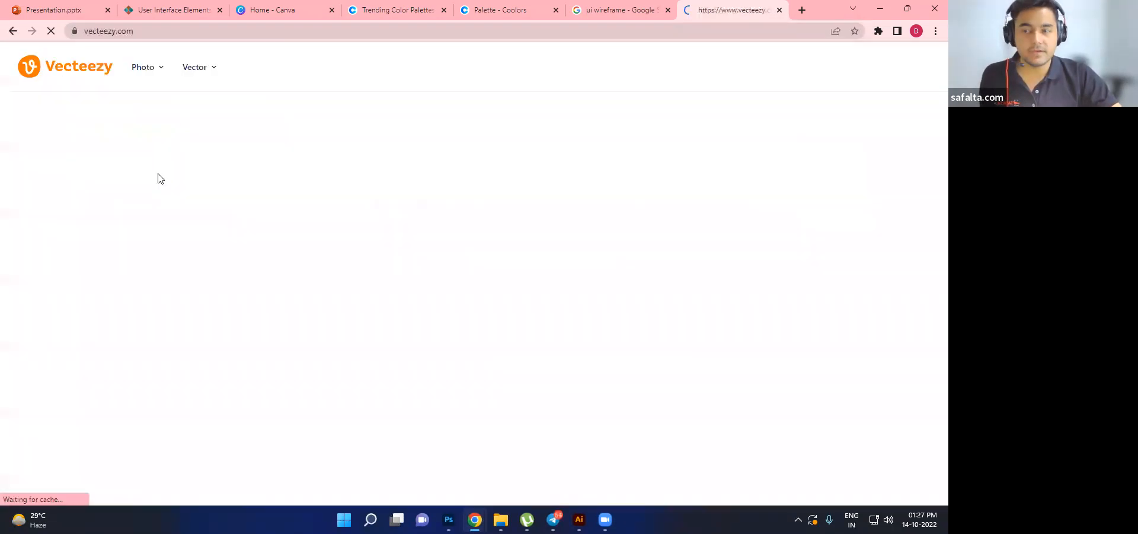
- Search the Vecteezy vectors for "women"
scroll(326, 224, "down", 1)
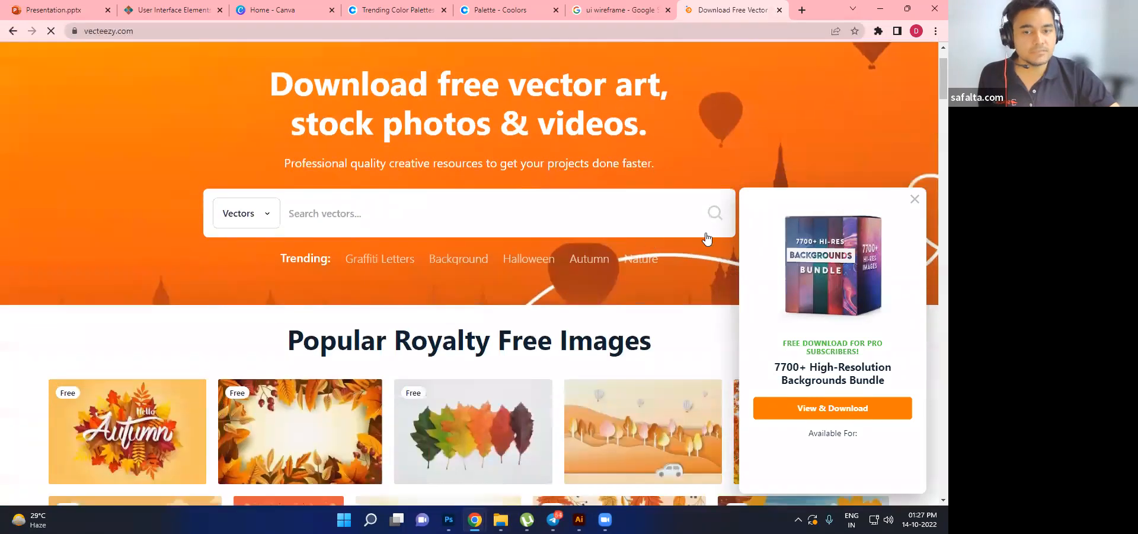
scroll(534, 266, "down", 4)
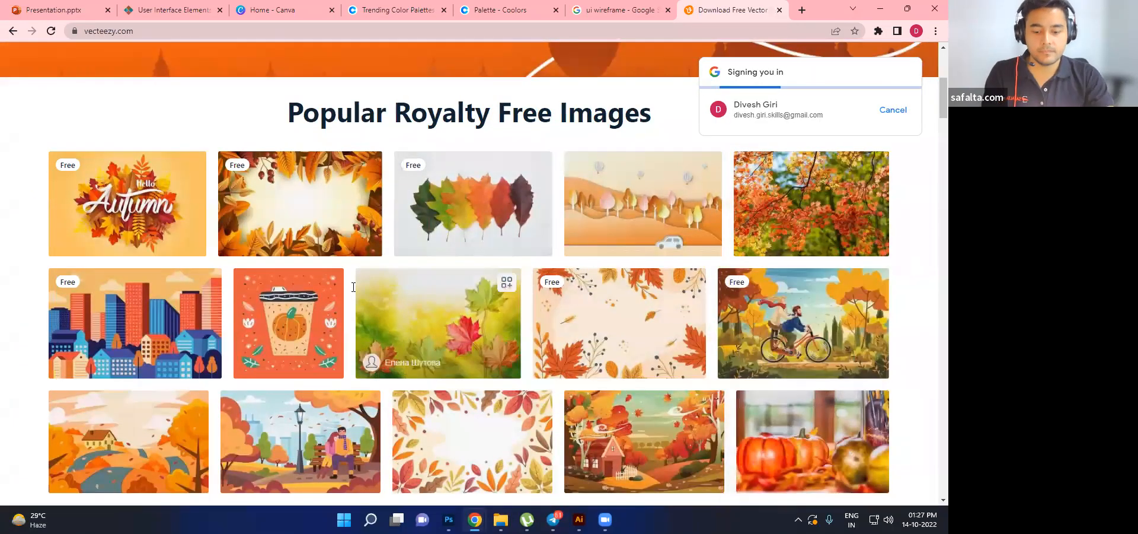
scroll(354, 287, "down", 2)
scroll(354, 287, "up", 3)
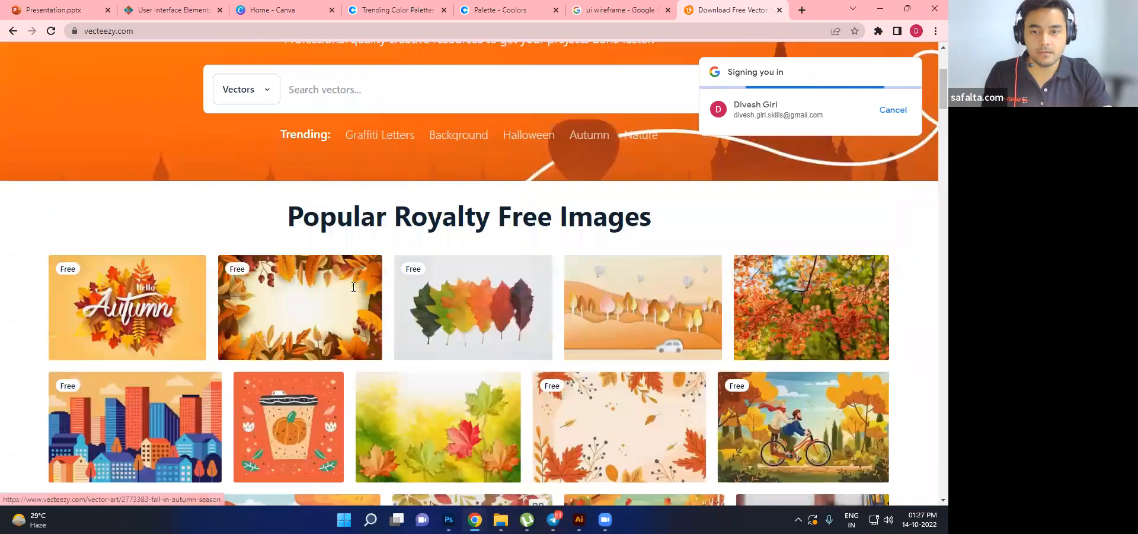
scroll(354, 287, "up", 3)
left_click(354, 287)
type("chris")
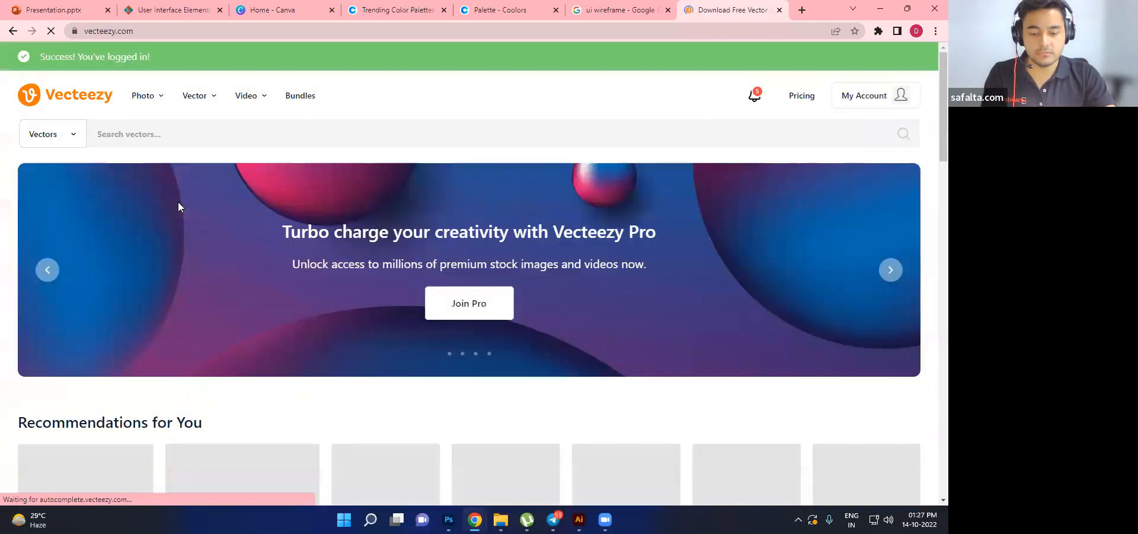
type("women")
key("Return")
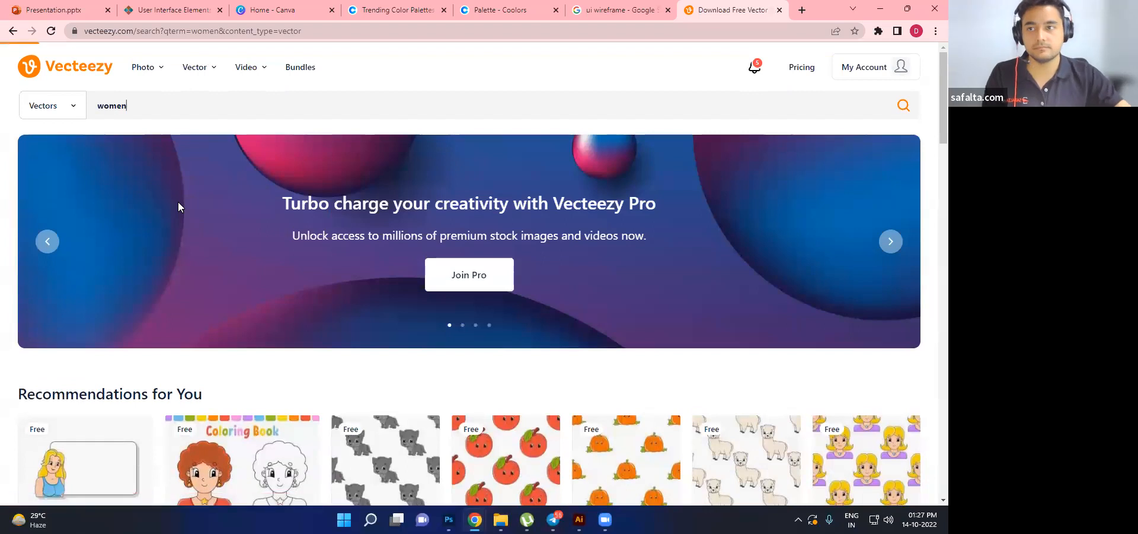
- Look through the women vector results for an illustration that suits the app screen
scroll(331, 247, "down", 3)
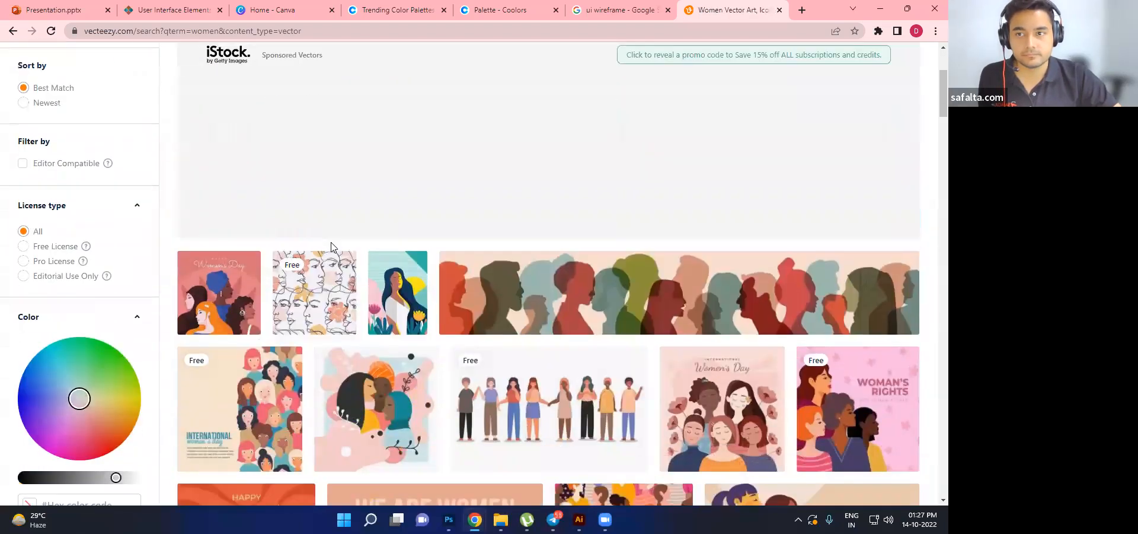
scroll(307, 198, "up", 3)
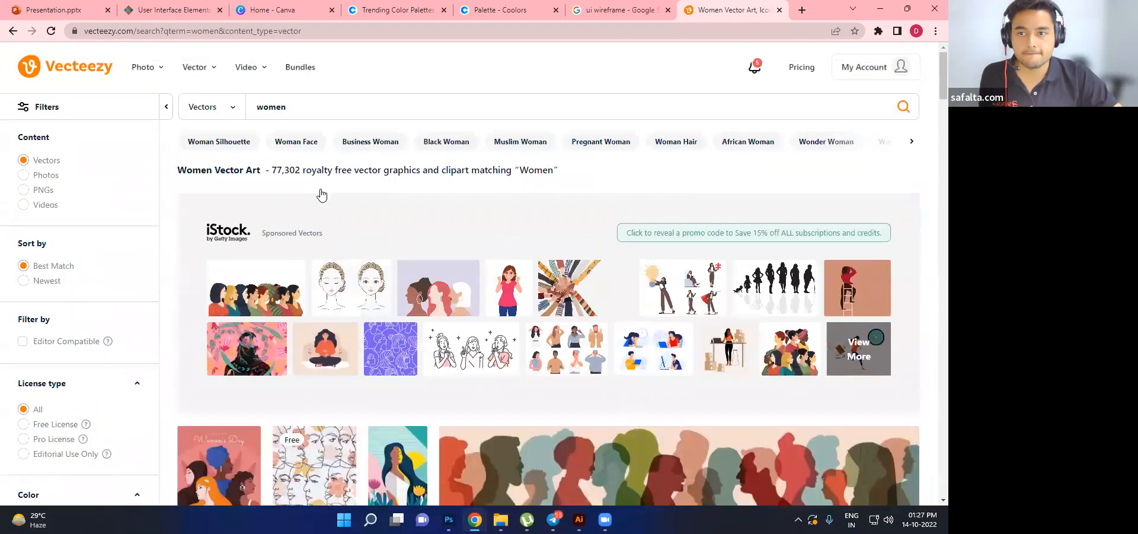
scroll(322, 201, "down", 2)
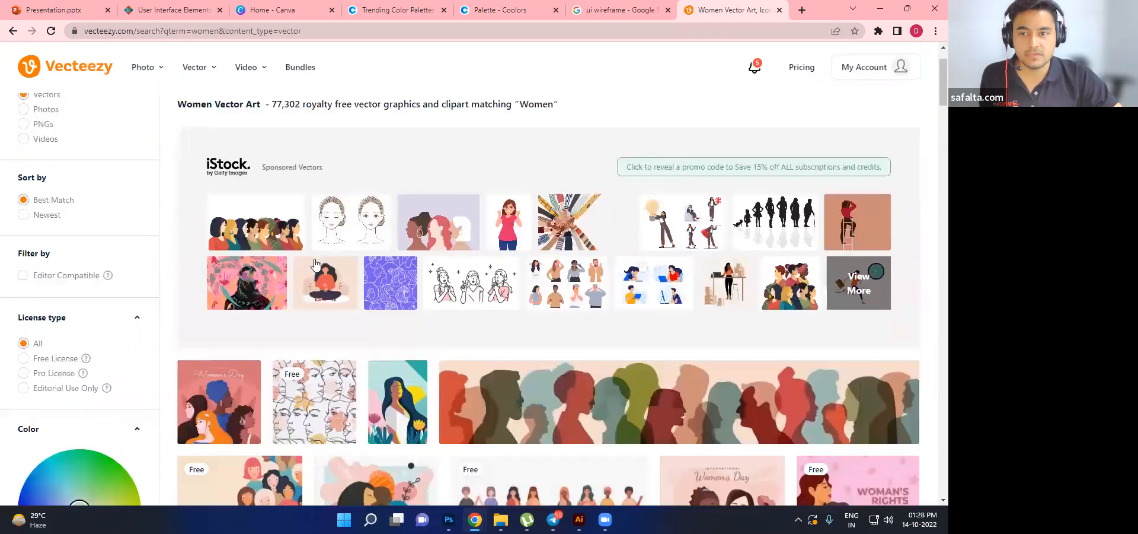
scroll(316, 265, "down", 5)
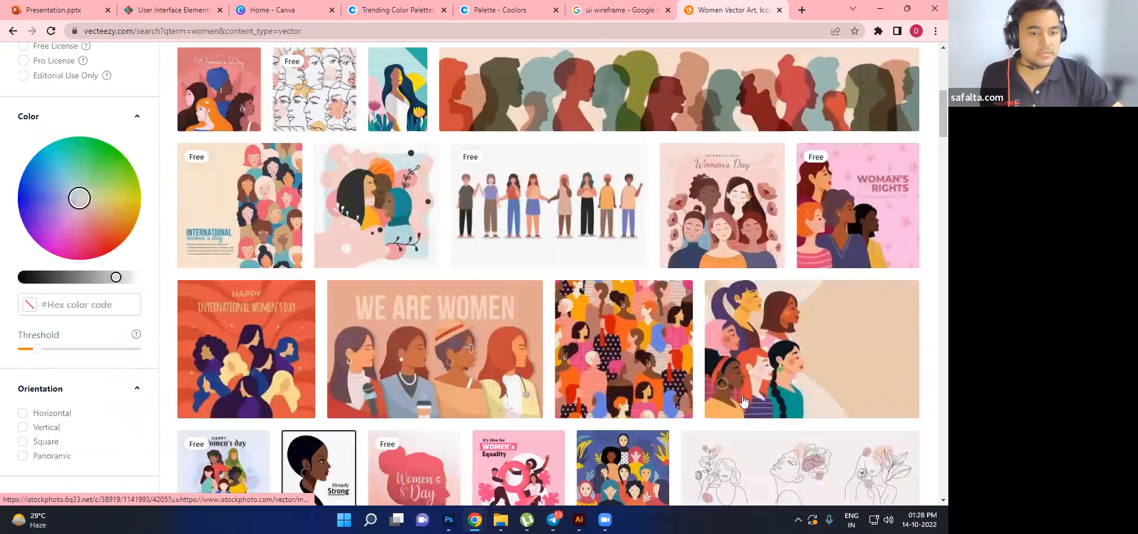
scroll(812, 386, "down", 2)
scroll(811, 386, "up", 3)
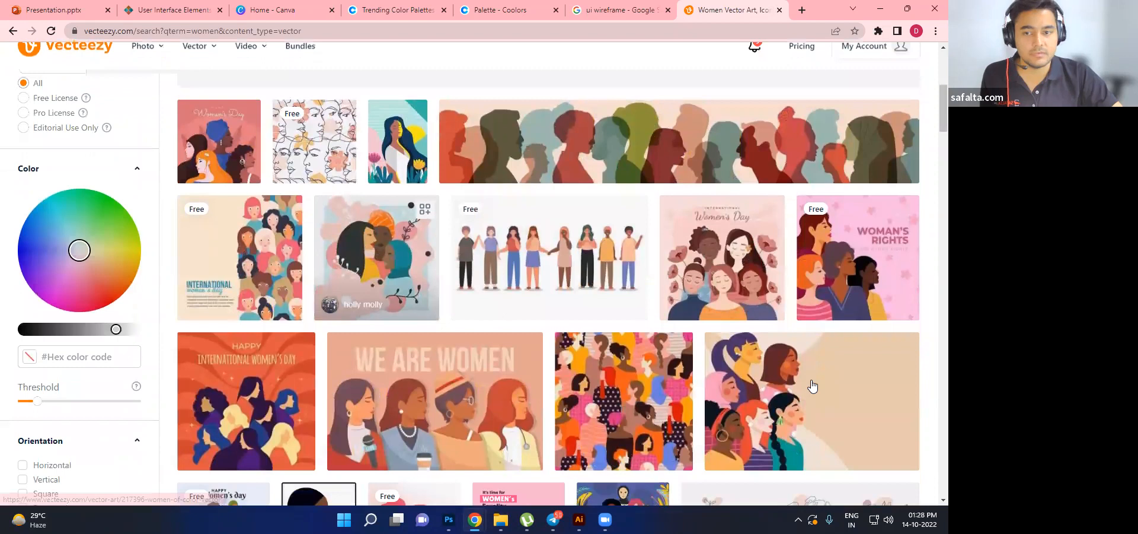
scroll(813, 385, "down", 1)
scroll(813, 385, "up", 3)
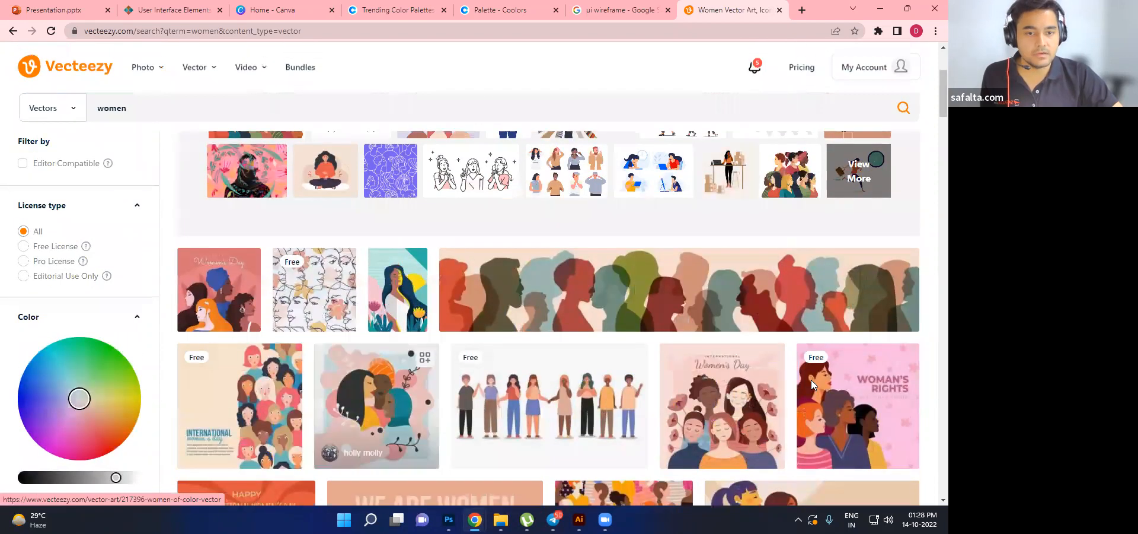
scroll(811, 384, "down", 1)
scroll(813, 386, "down", 1)
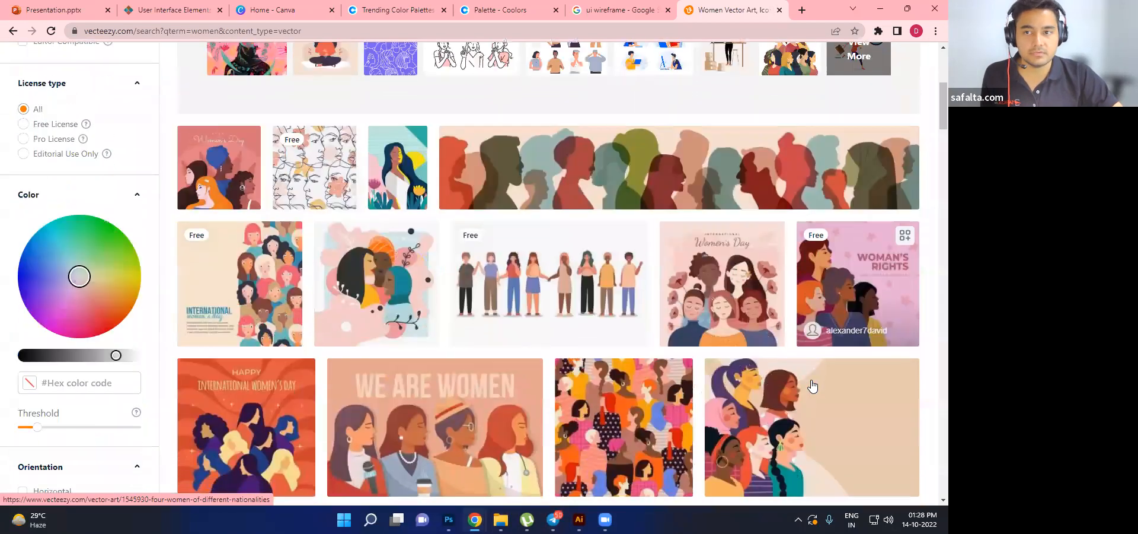
scroll(813, 386, "down", 6)
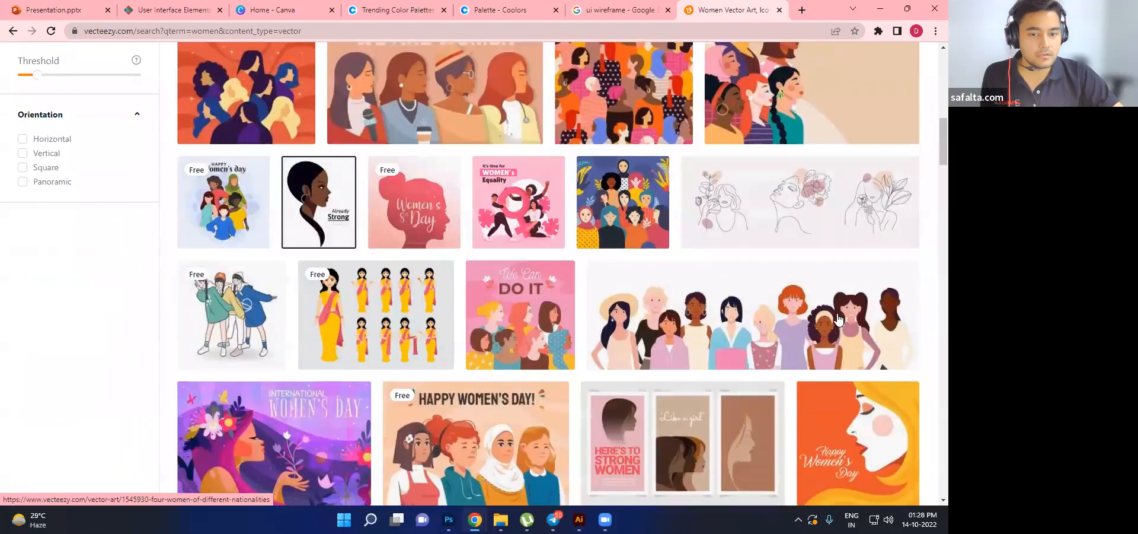
scroll(839, 319, "down", 1)
scroll(838, 319, "down", 2)
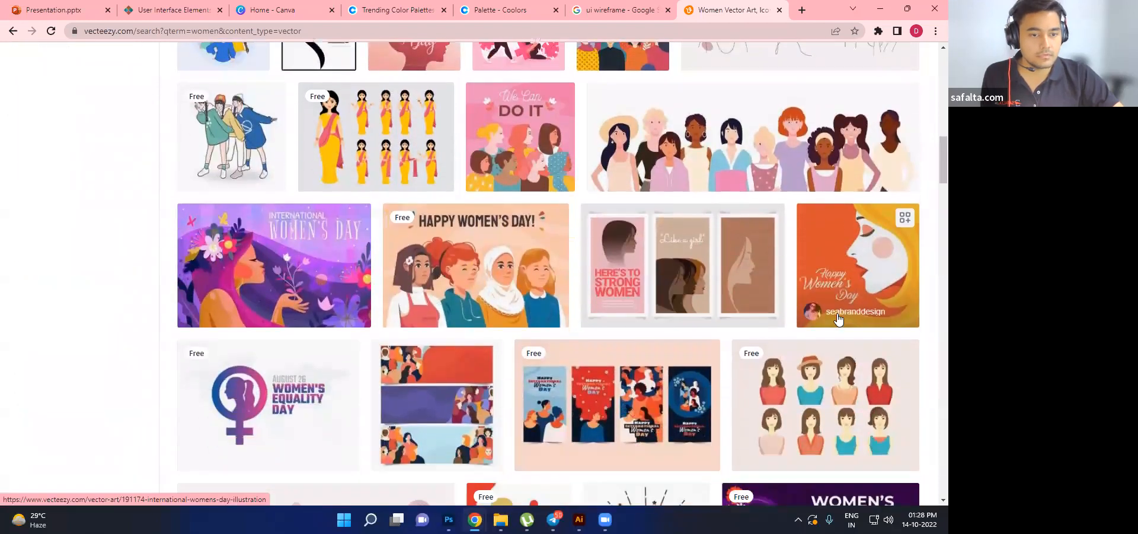
scroll(838, 319, "down", 2)
scroll(838, 319, "down", 4)
scroll(839, 319, "up", 6)
scroll(833, 311, "down", 17)
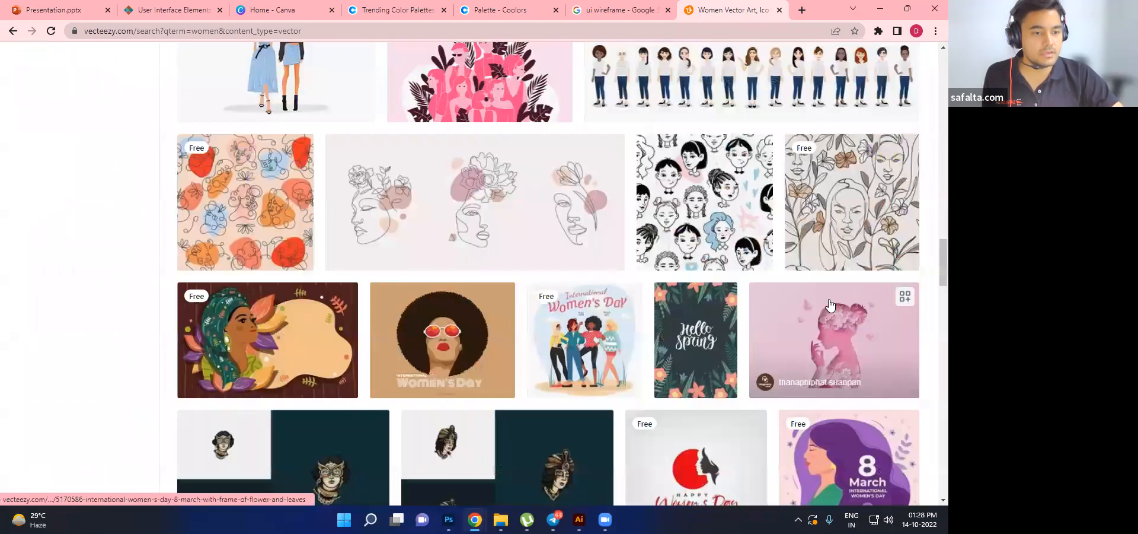
scroll(830, 304, "down", 3)
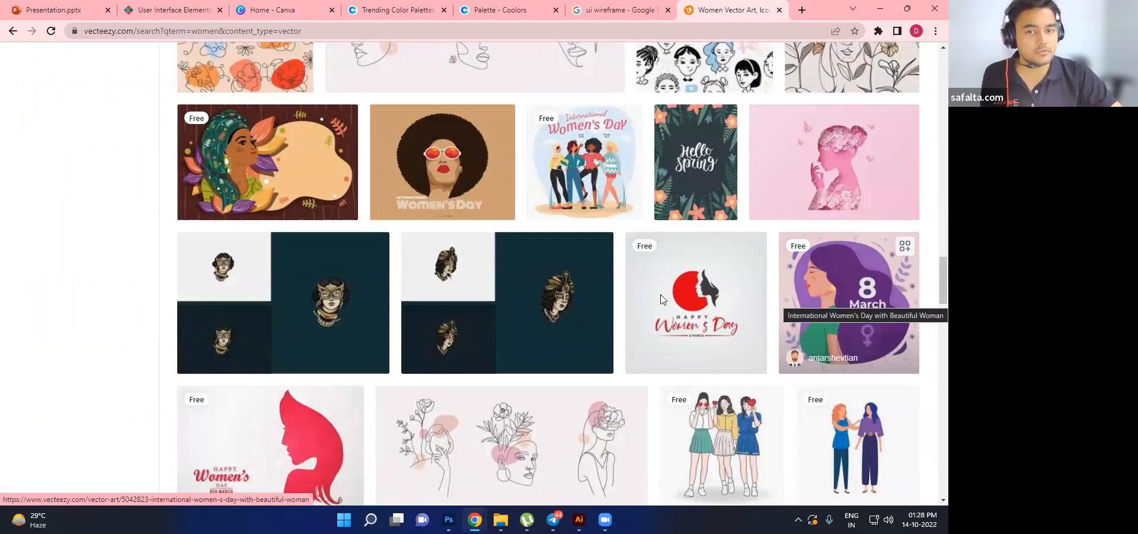
- Download the free vector "International Women's Day with Beautiful Woman" and bring up the Downloads folder containing its zip archive
left_click(816, 301)
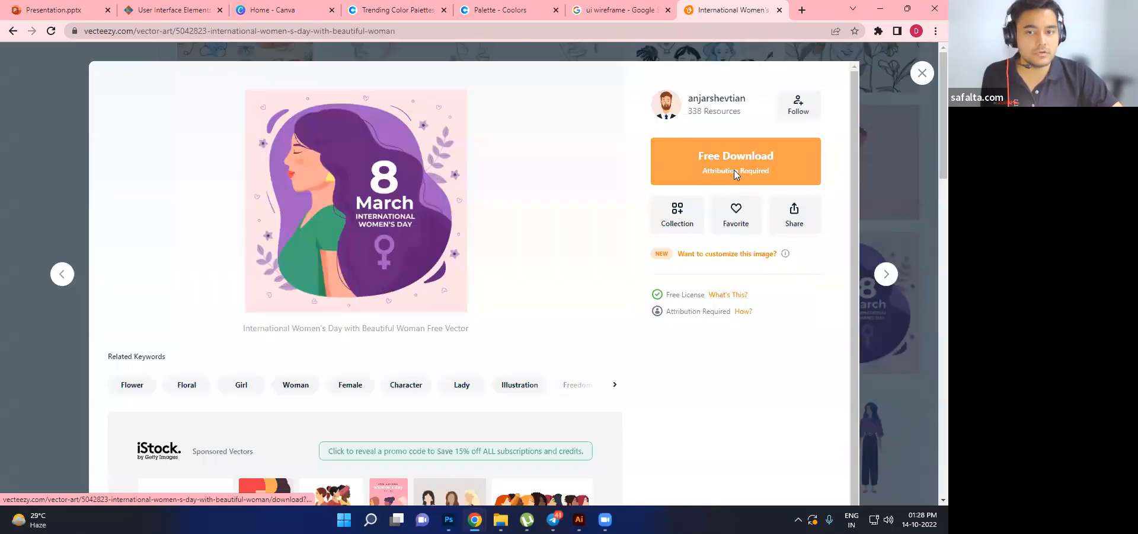
left_click(734, 170)
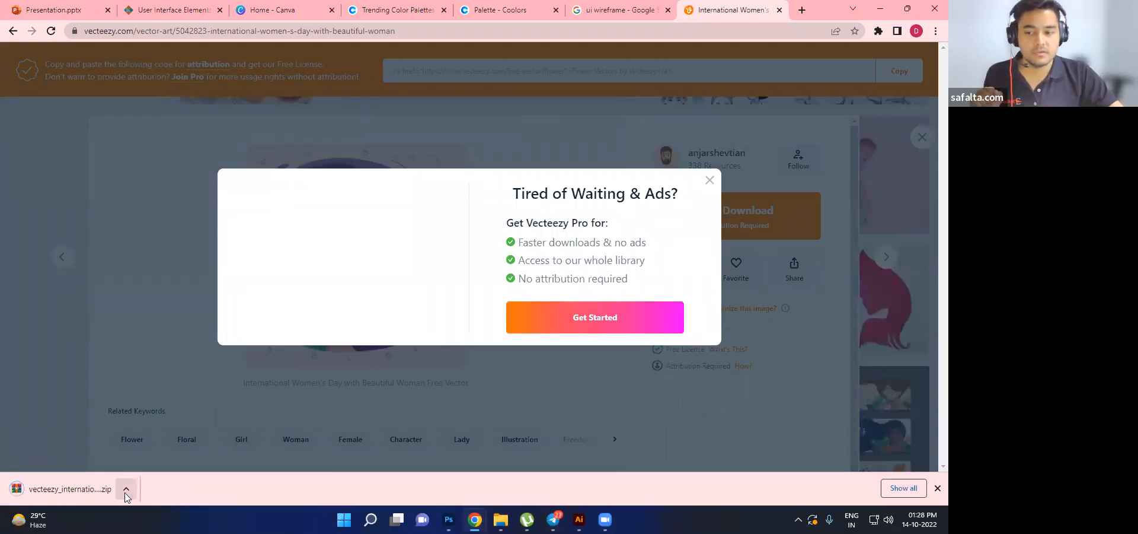
left_click(126, 490)
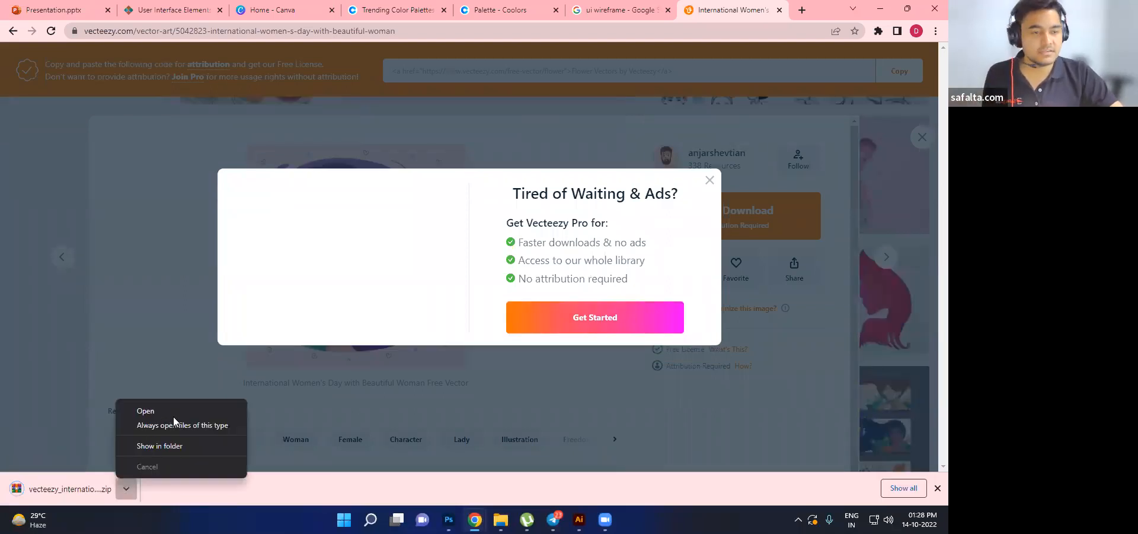
left_click(153, 446)
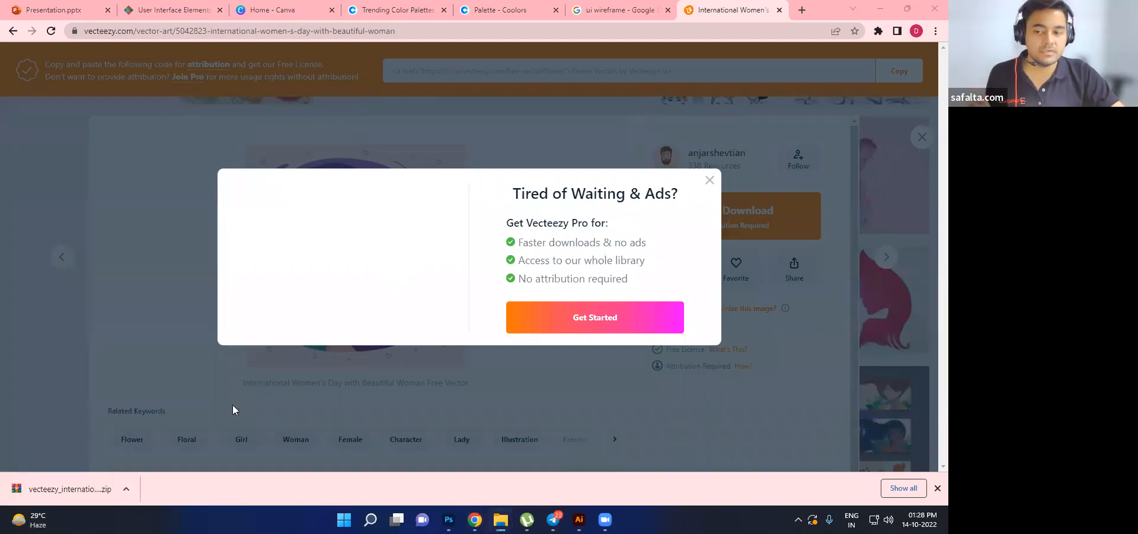
left_click(126, 489)
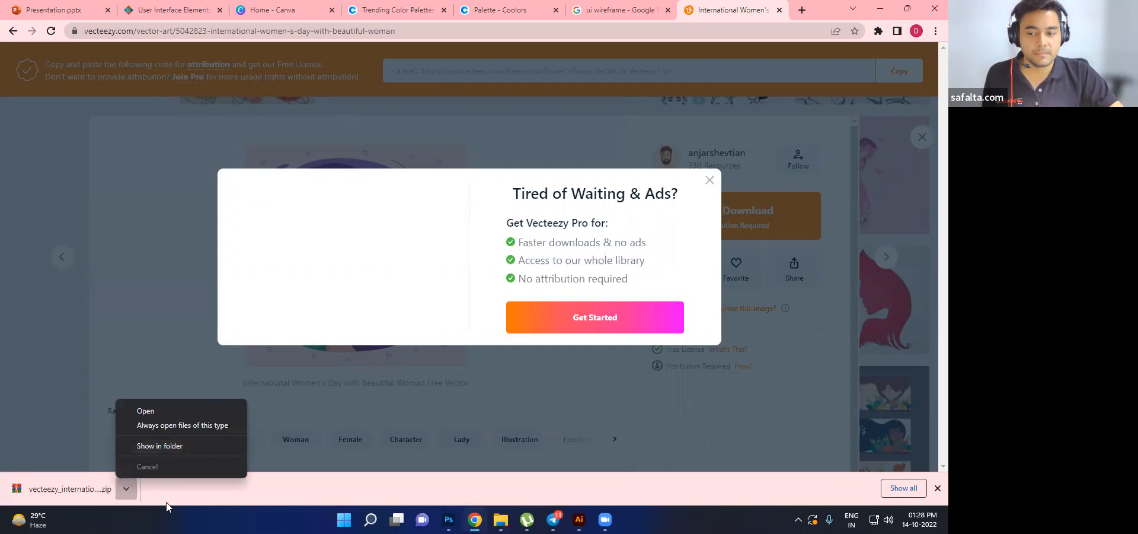
left_click(501, 520)
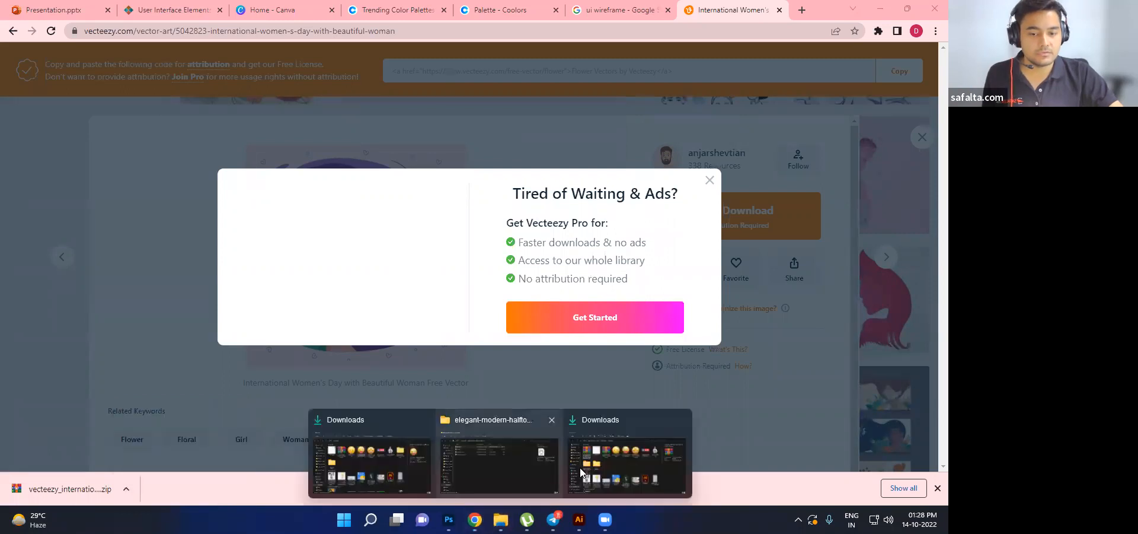
left_click(638, 450)
- Extract the downloaded International Women's Day archive into its own named folder with WinRAR
right_click(126, 119)
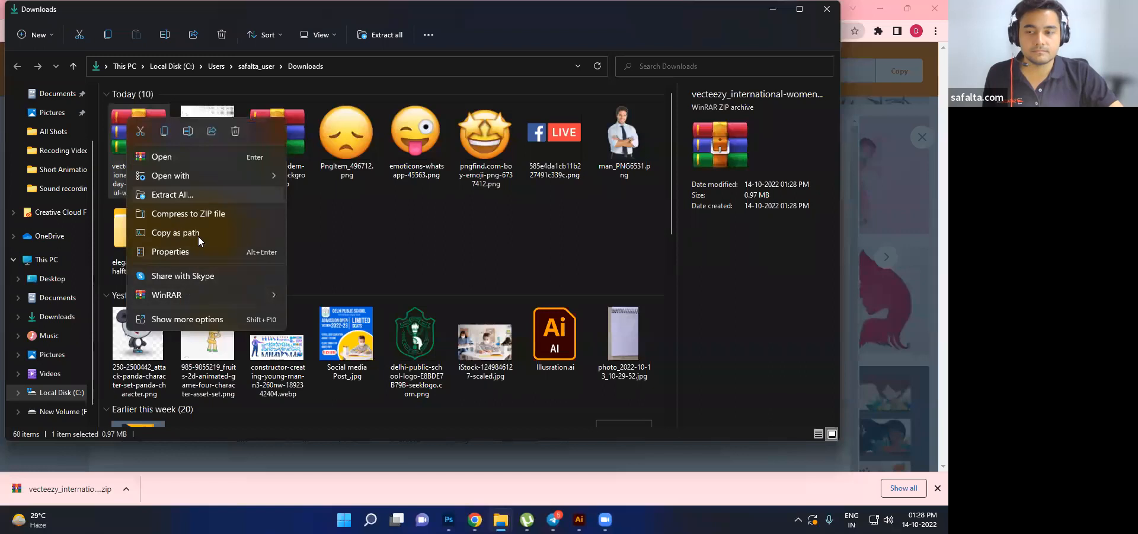
mouse_move(200, 292)
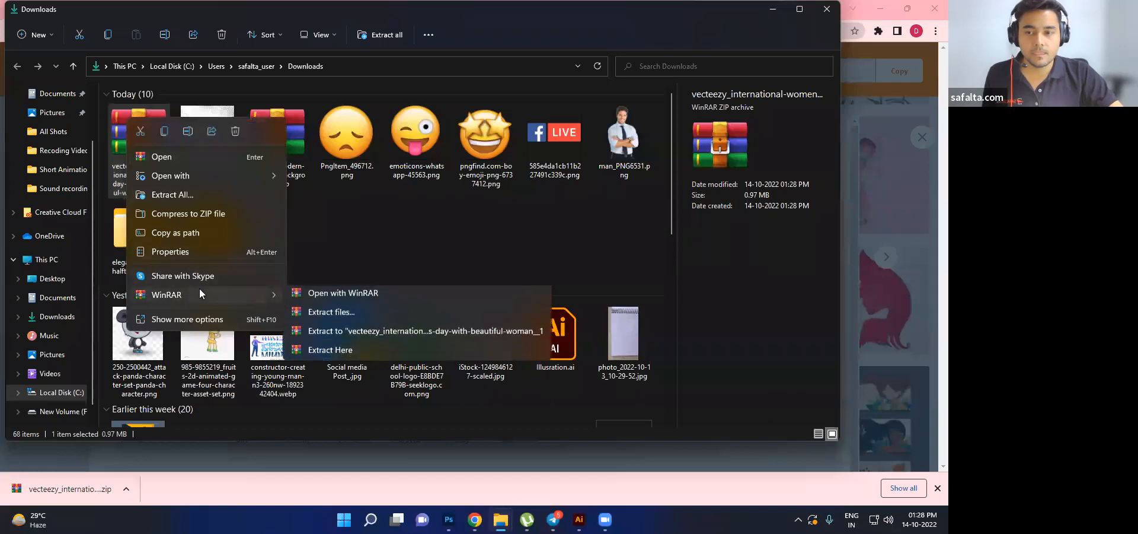
left_click(347, 331)
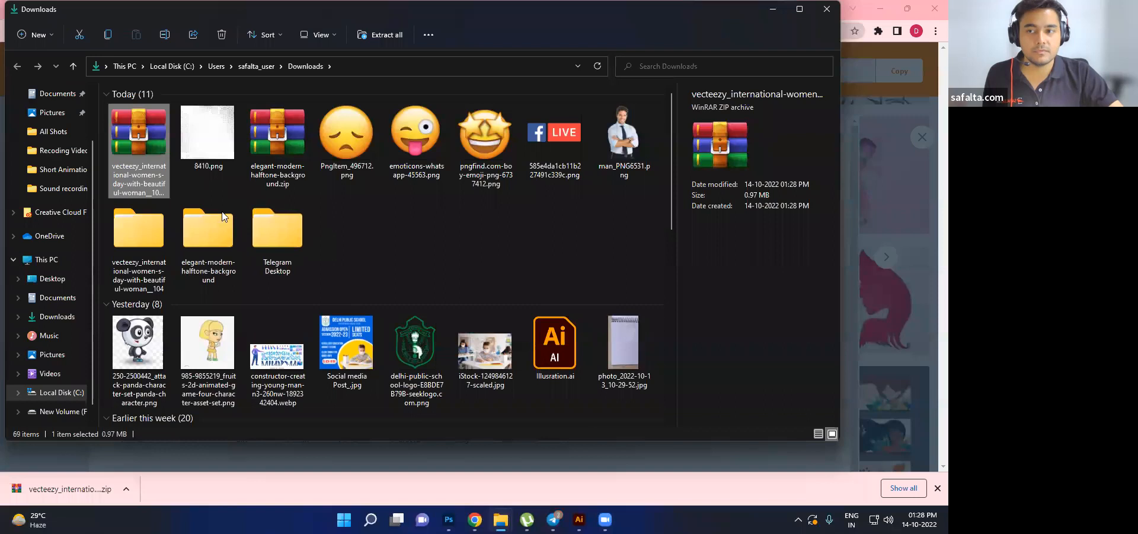
- Open the EPS file from the extracted folder in Illustrator, retaining the 9-slice scaling option for symbols
double_click(147, 236)
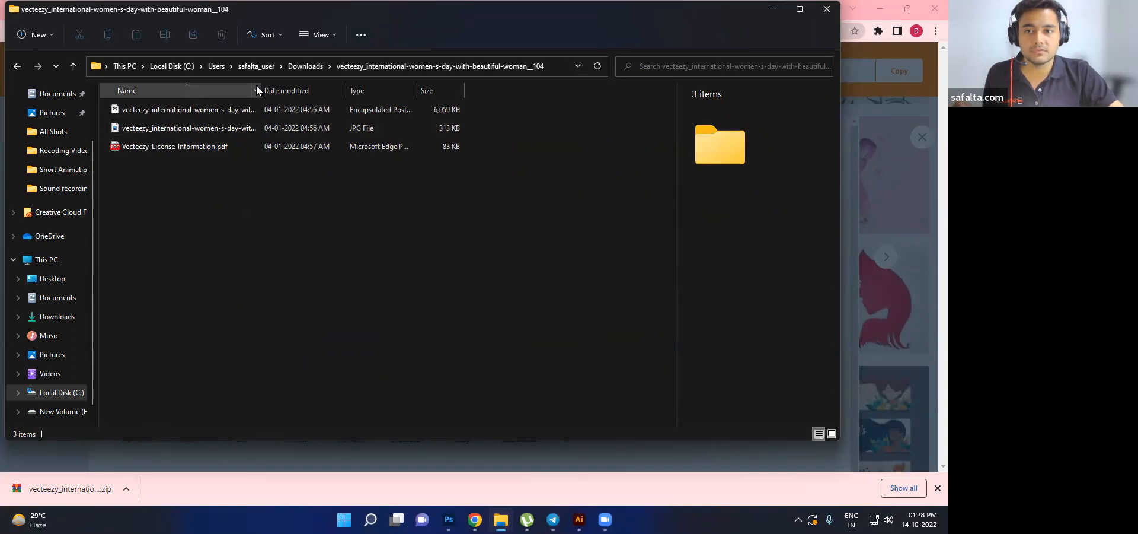
left_click_drag(259, 90, 433, 90)
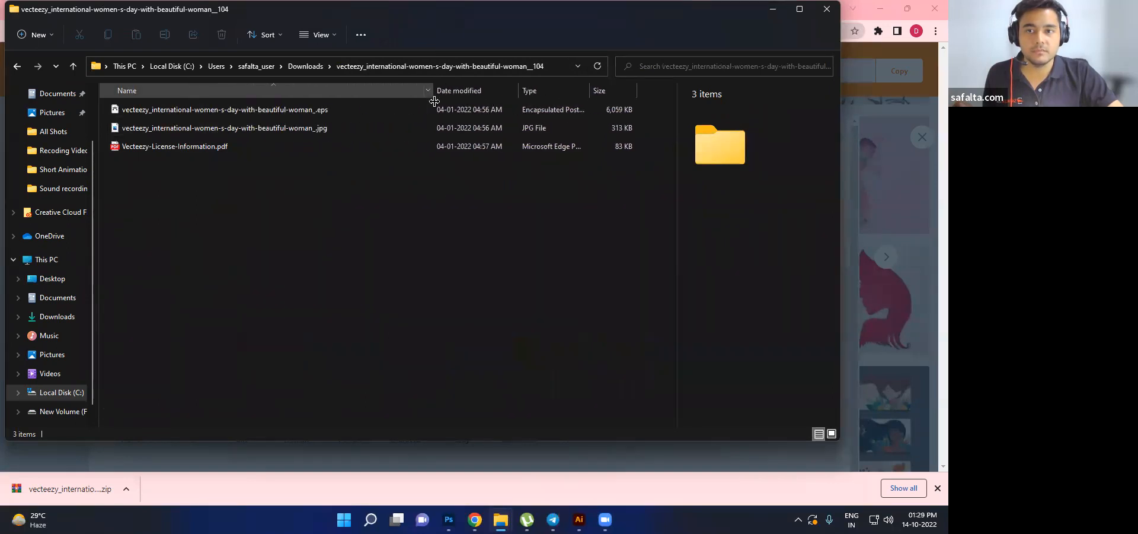
left_click(287, 110)
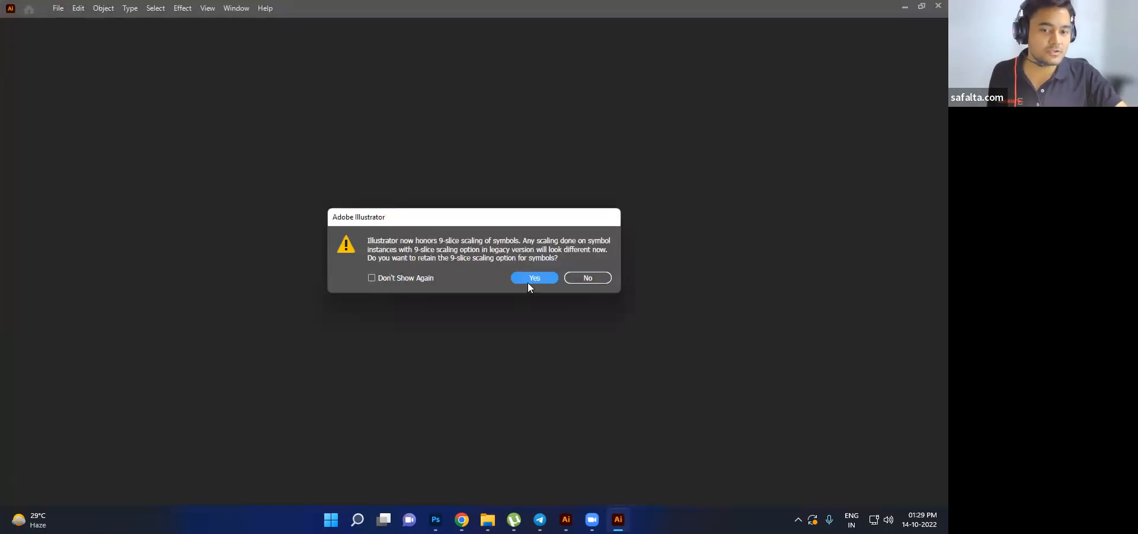
left_click(527, 282)
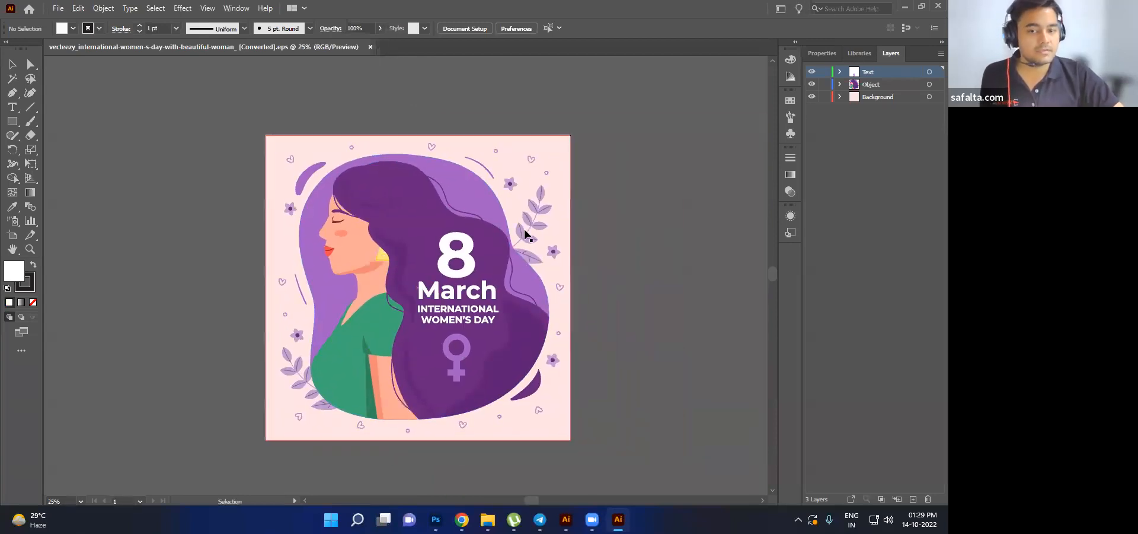
- Delete the "8 March International Women's Day" text and the female symbol from the woman's hair
left_click_drag(464, 278, 437, 248)
key("backslash")
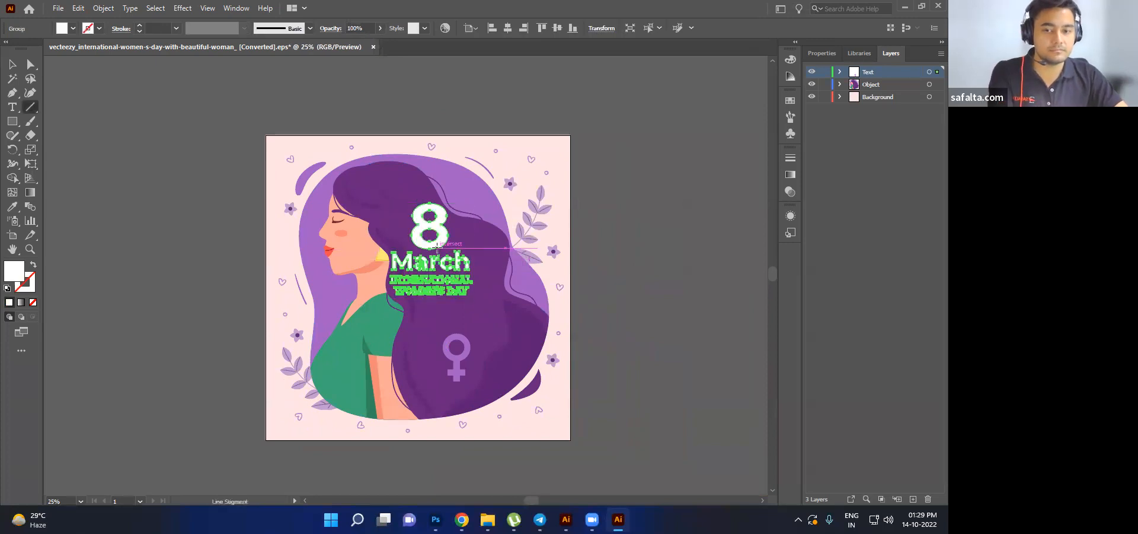
key("Delete")
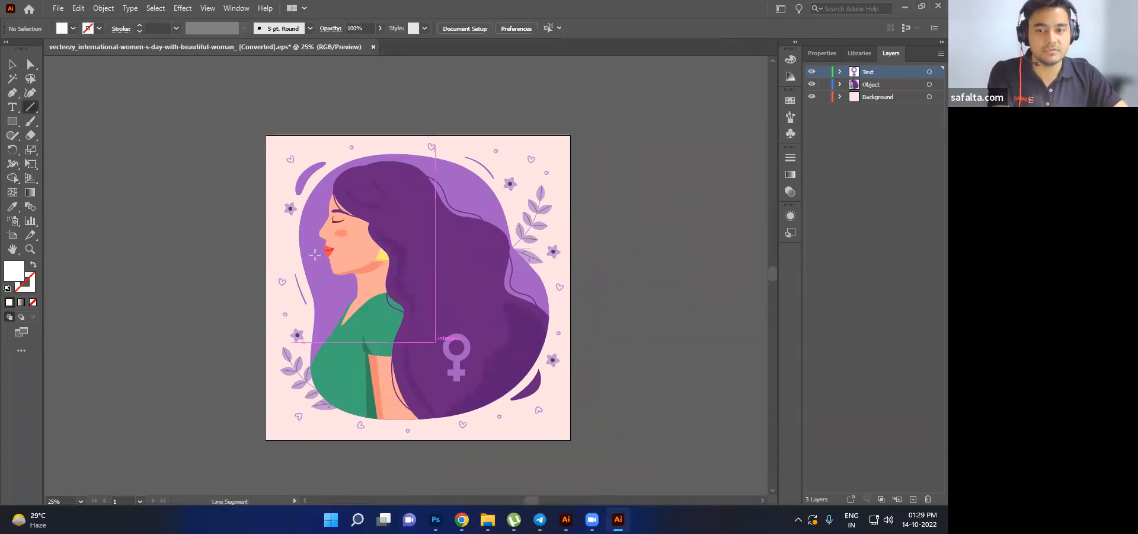
left_click(11, 64)
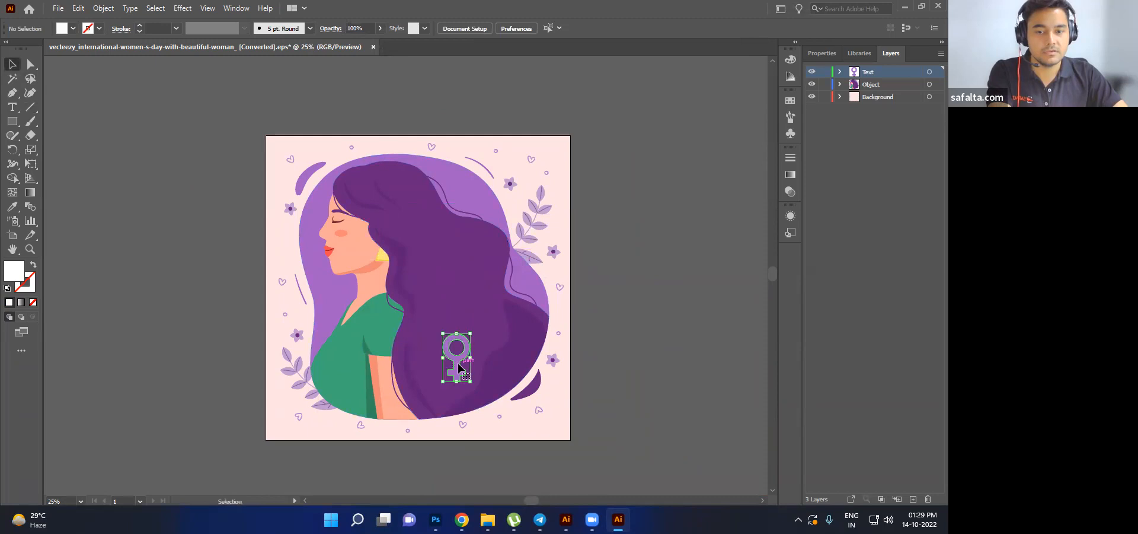
left_click(459, 368)
key("Delete")
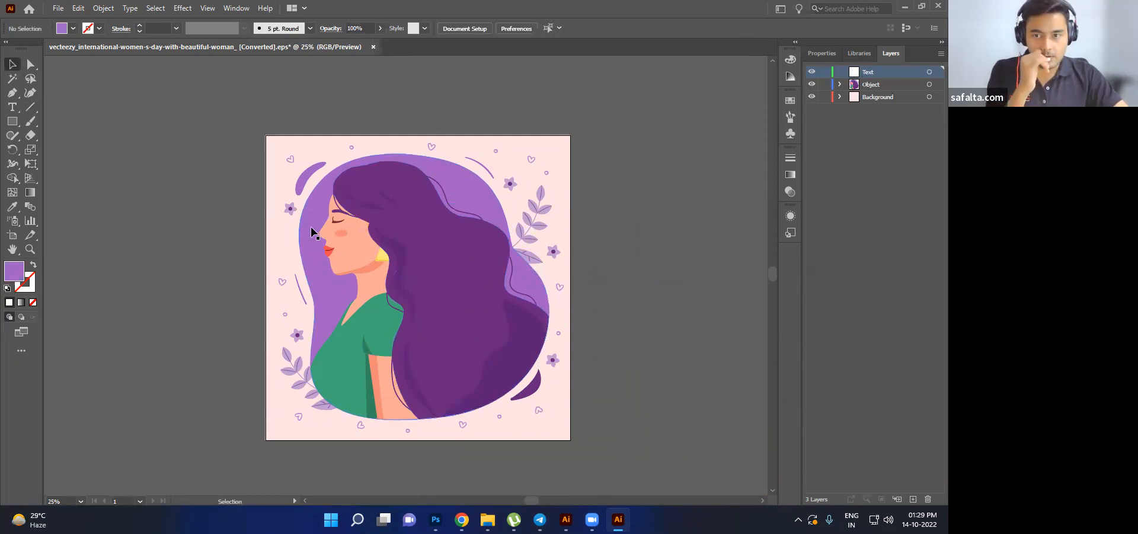
- Copy the woman illustration group, without the pink background, into the UI DESIGN document
left_click_drag(311, 212, 102, 237)
key("ctrl+z")
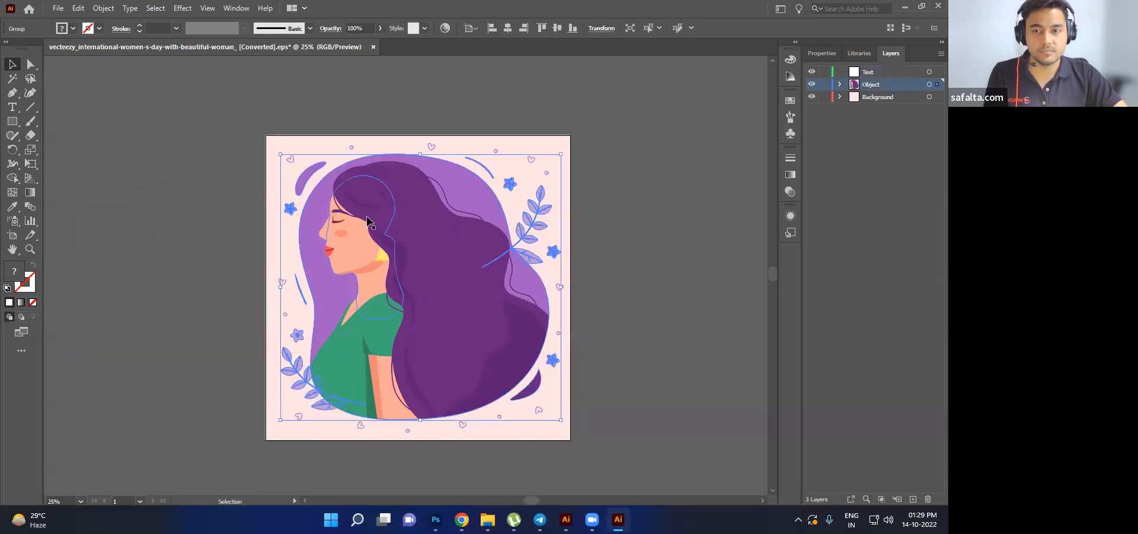
left_click_drag(340, 216, 382, 214)
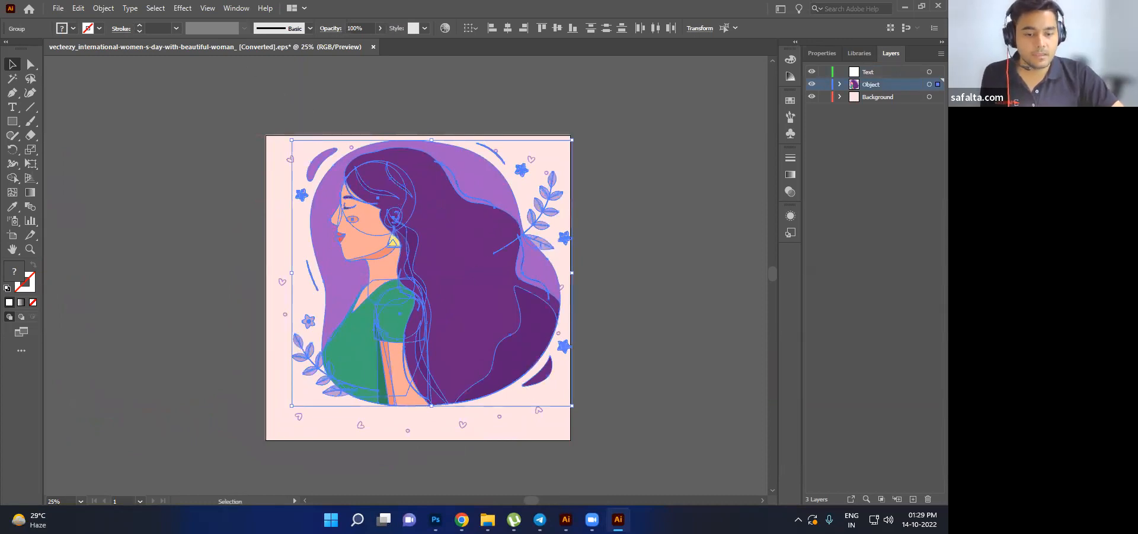
key("alt+Tab")
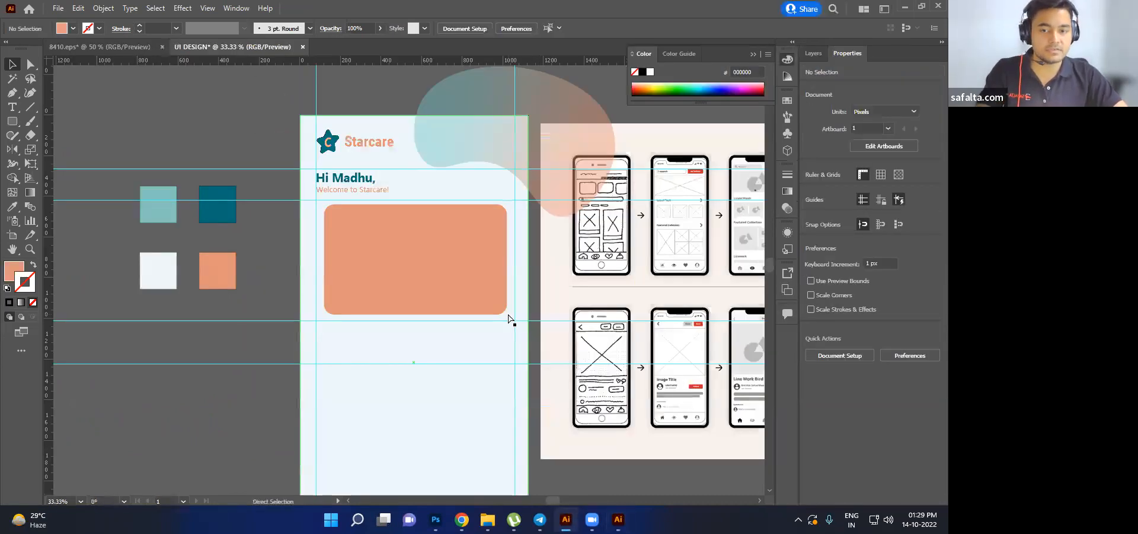
key("ctrl+v")
left_click_drag(508, 312, 448, 312)
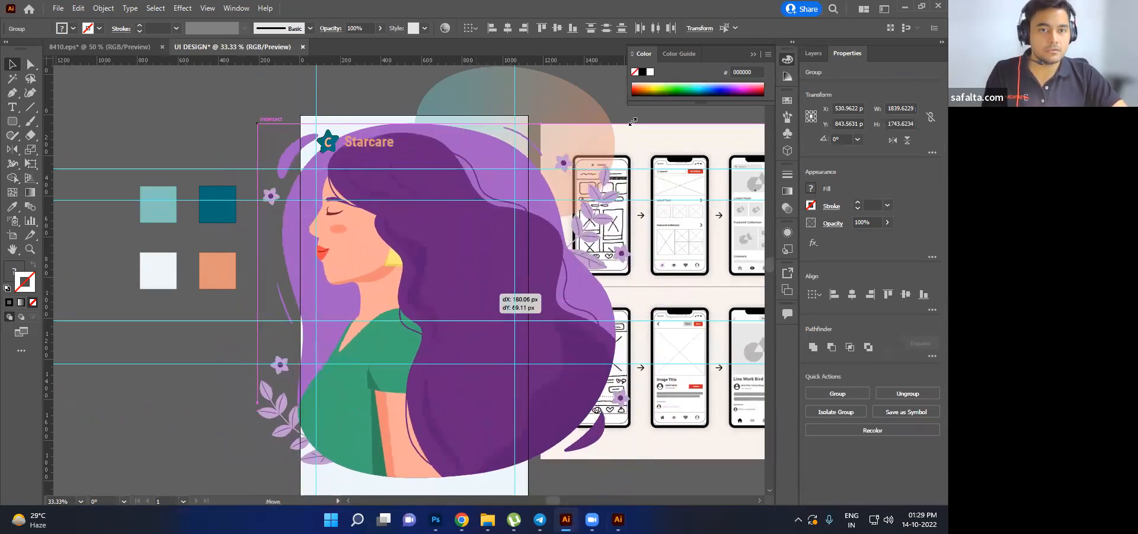
- Scale the woman illustration down to about 585 × 555 px and place it over the right half of the orange card
left_click_drag(632, 121, 632, 121)
left_click_drag(477, 252, 375, 367)
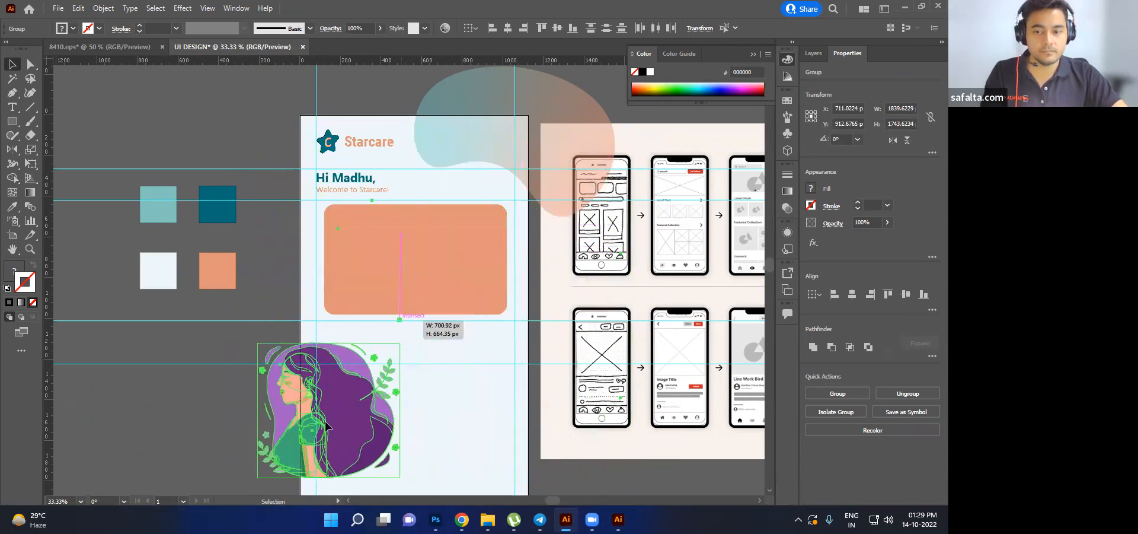
left_click_drag(337, 419, 455, 246)
key("ctrl+plus")
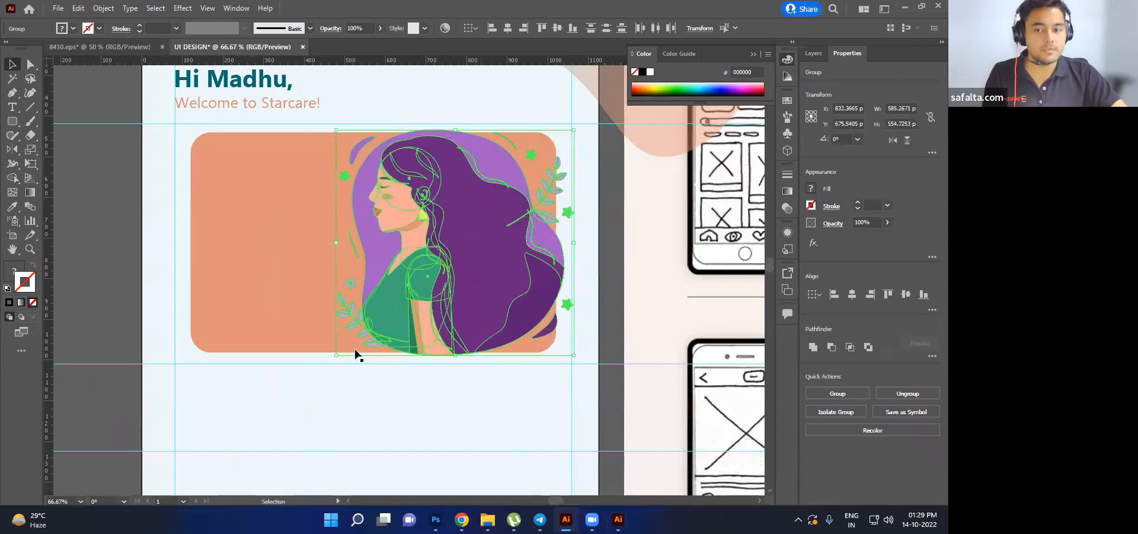
- Shrink the woman illustration further and position it fully inside the right side of the orange card
left_click_drag(341, 355, 423, 268)
left_click_drag(561, 199, 528, 240)
left_click_drag(370, 335, 336, 374)
key("ctrl+z")
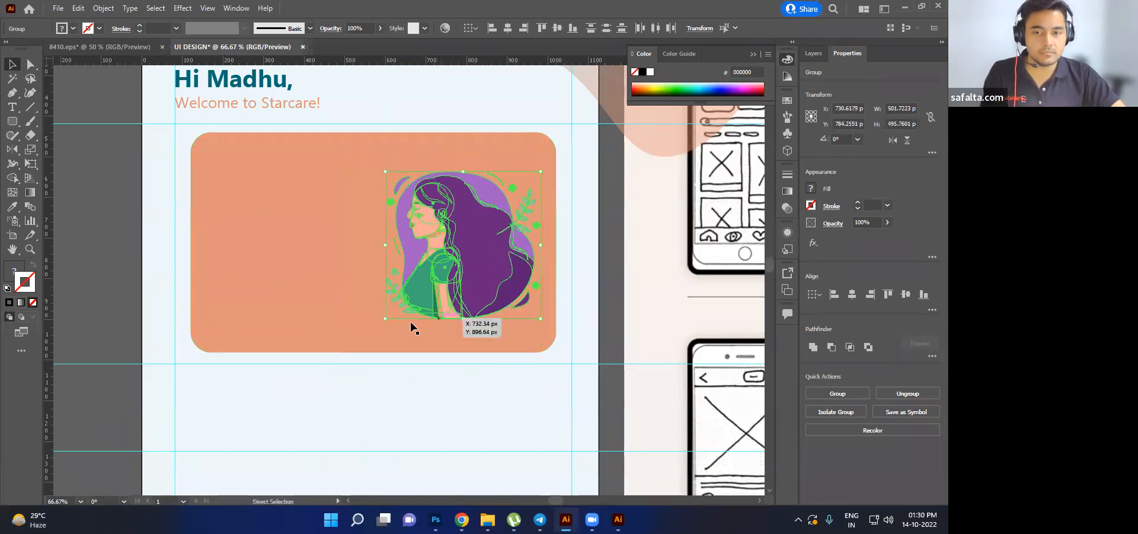
- Enlarge the woman illustration to about 538 × 510 px and place it overlapping the orange card's right edge
left_click_drag(370, 335, 323, 379)
left_click_drag(468, 307, 501, 291)
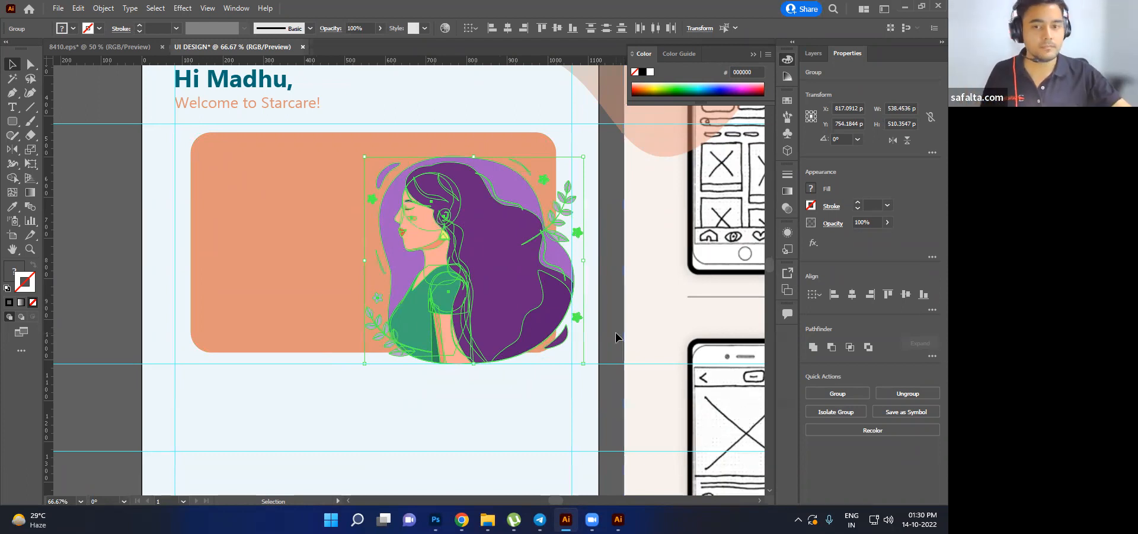
left_click(348, 236)
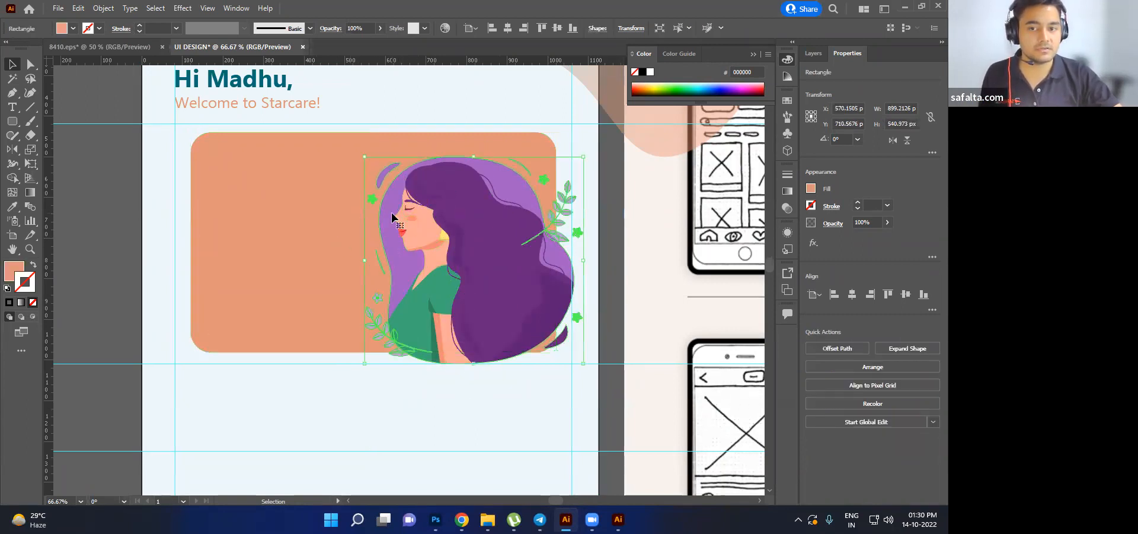
- Recolor the purple blob behind the woman with the light color sampled from the palette swatches beside the artboard
double_click(392, 214)
scroll(365, 267, "down", 1)
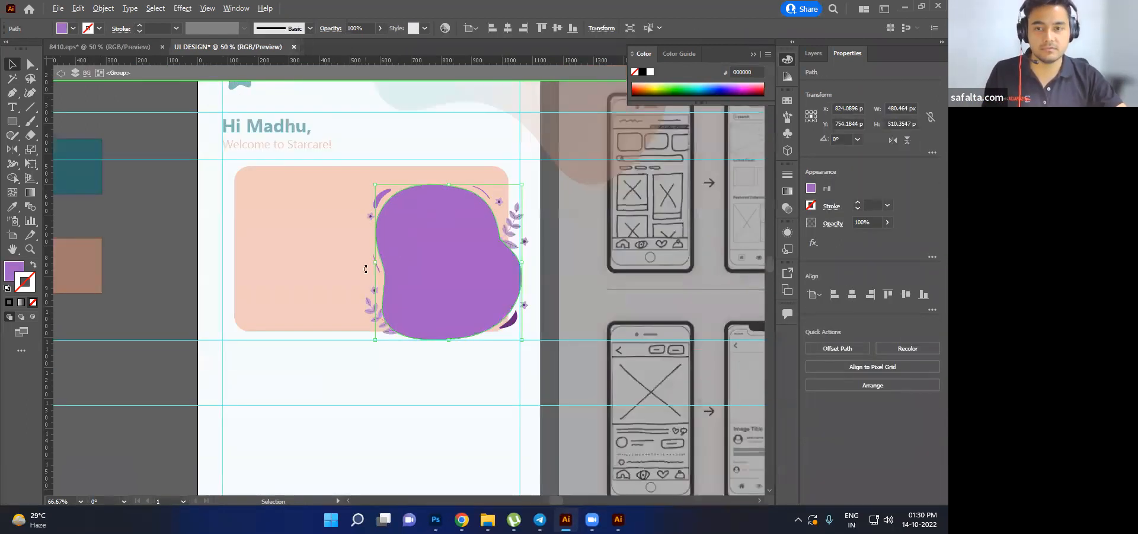
scroll(365, 268, "down", 2)
key("i")
left_click(181, 263)
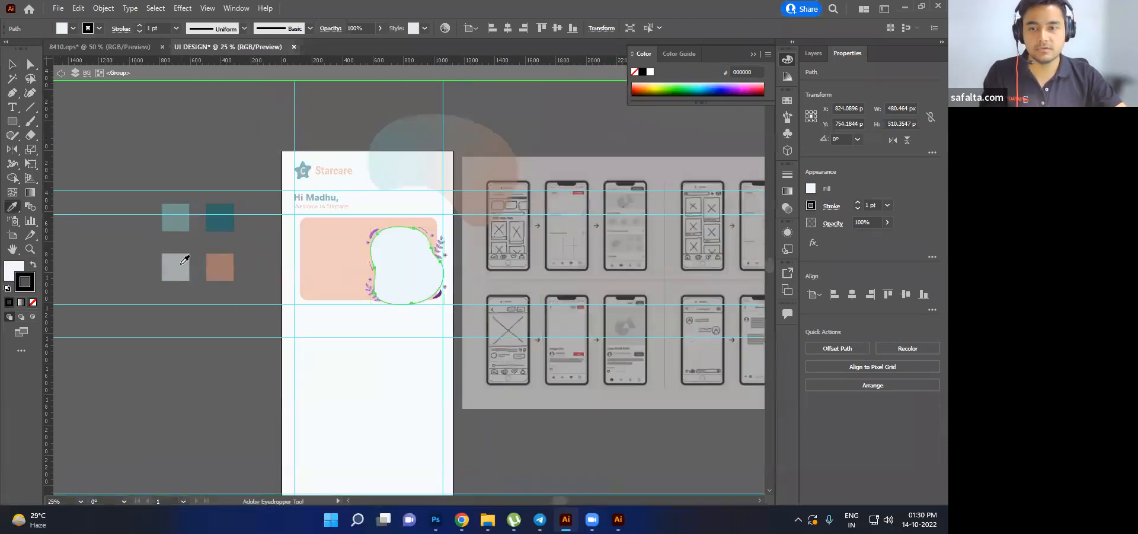
double_click(13, 67)
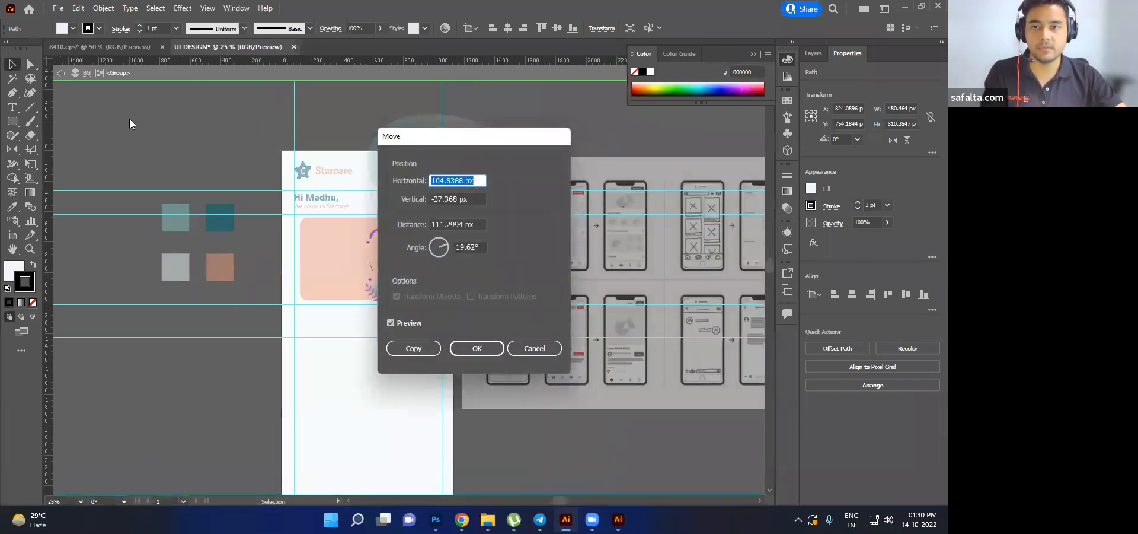
left_click(550, 353)
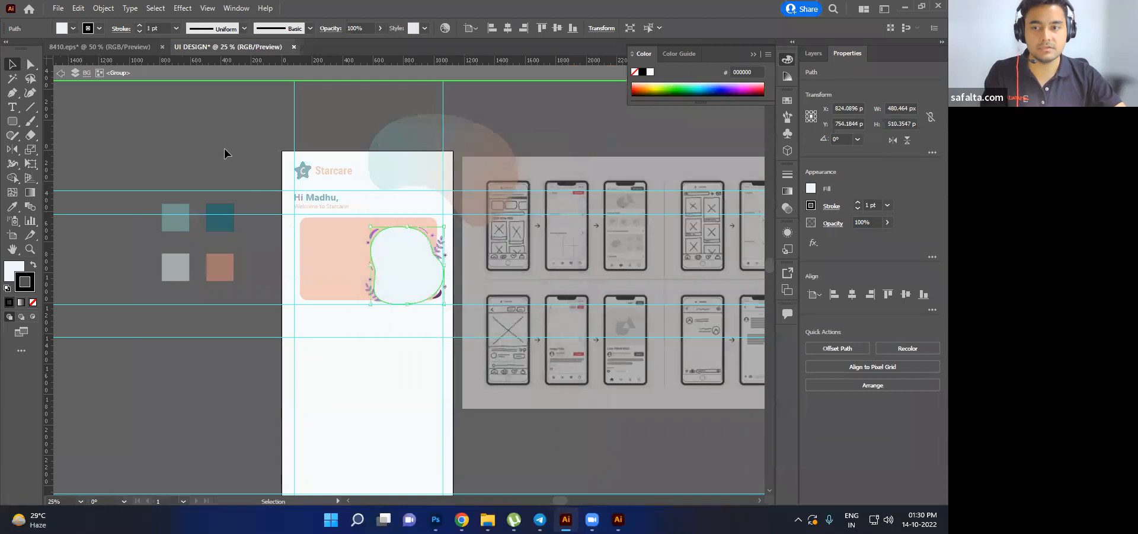
double_click(224, 147)
- Remove the black stroke from the light blob behind the woman and leave isolation mode
key("ctrl+plus")
key("ctrl+plus")
key("ctrl+plus")
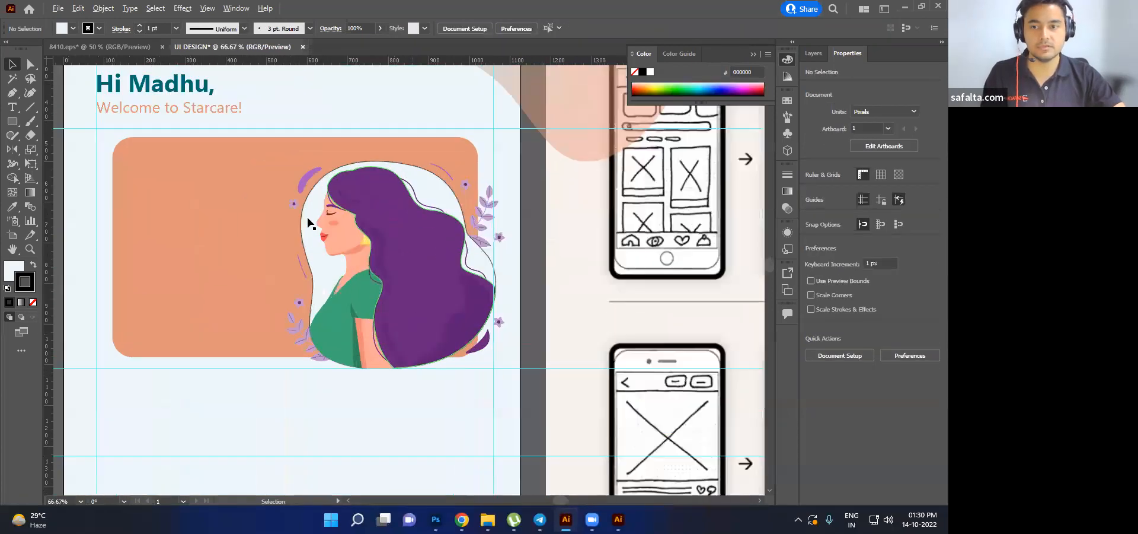
double_click(307, 217)
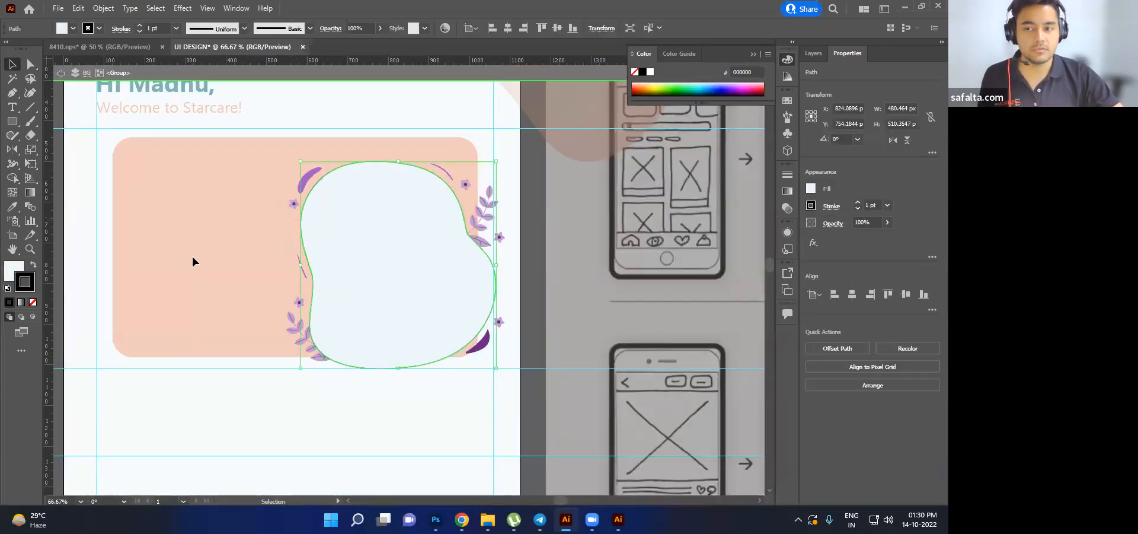
left_click(32, 302)
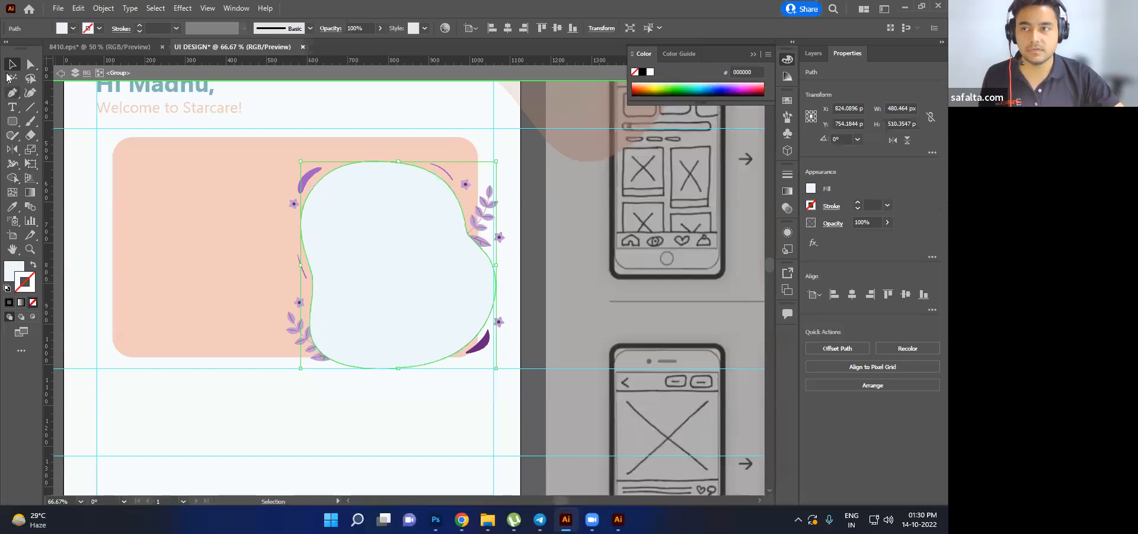
double_click(69, 166)
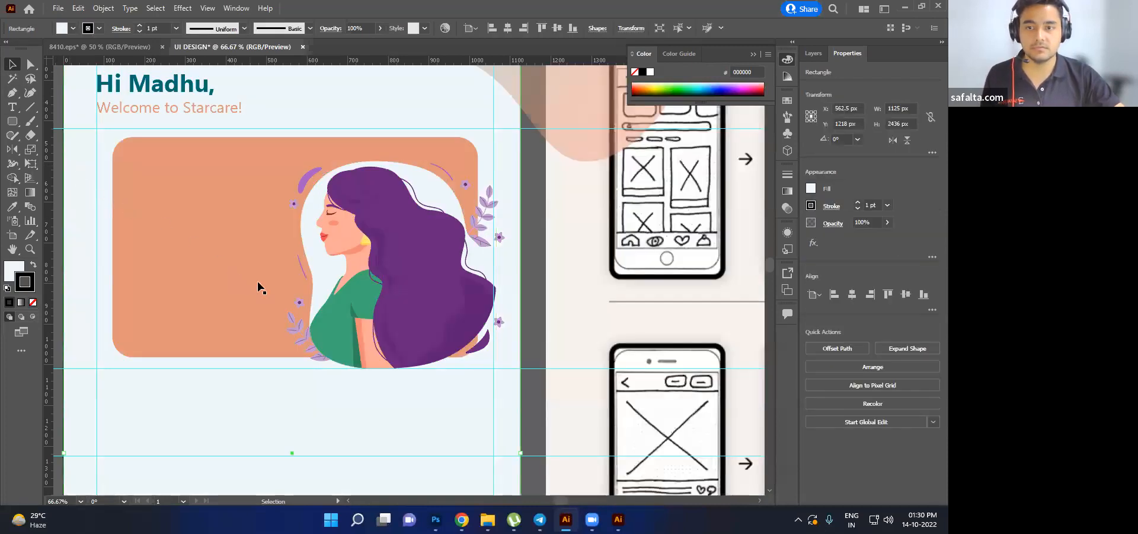
- Group the woman figure with the light blob and floral decorations behind her
scroll(305, 283, "down", 1)
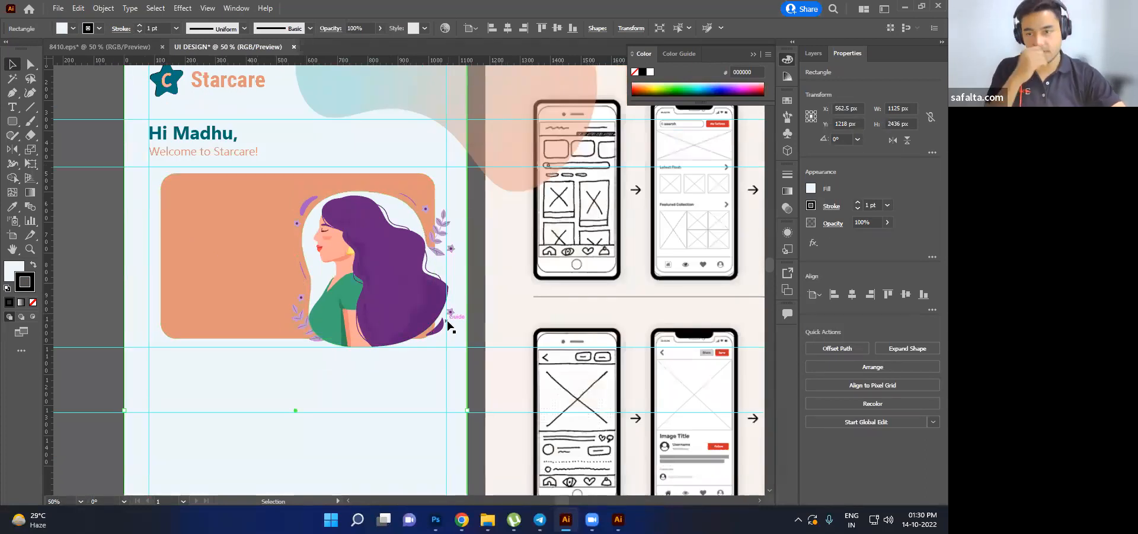
left_click(343, 251)
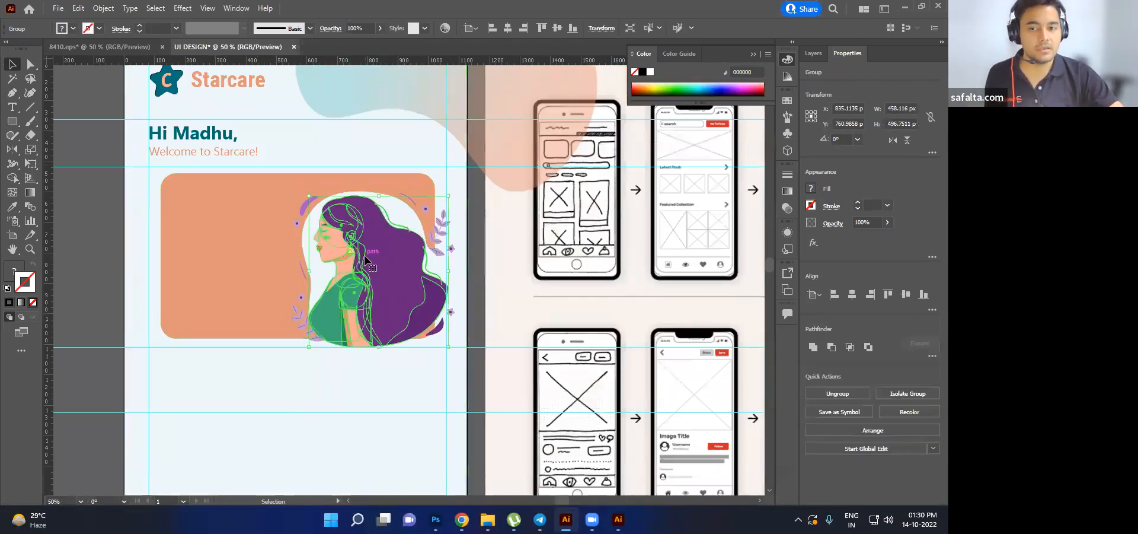
left_click(110, 237)
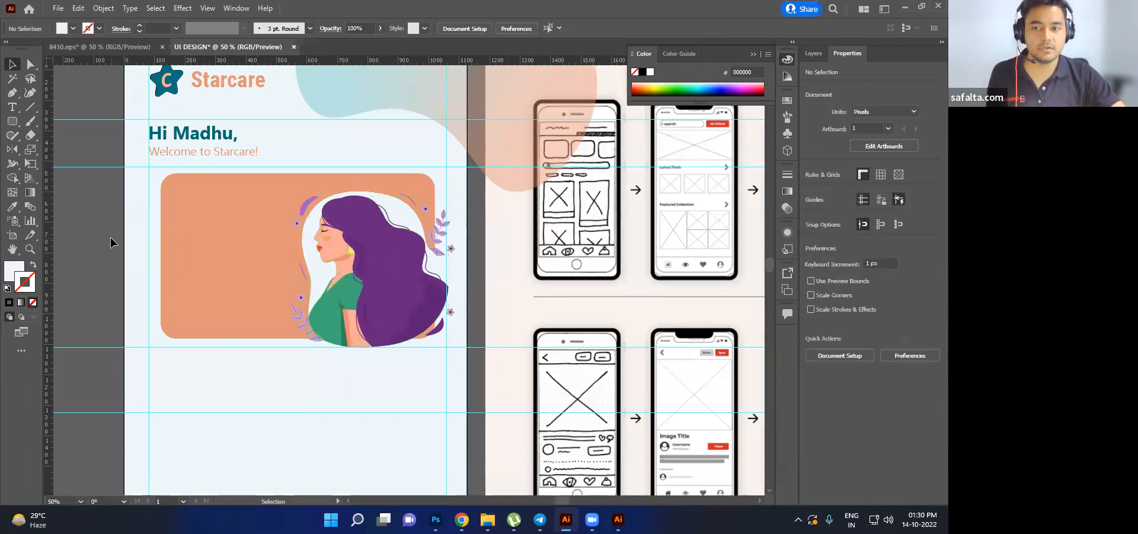
left_click(377, 257)
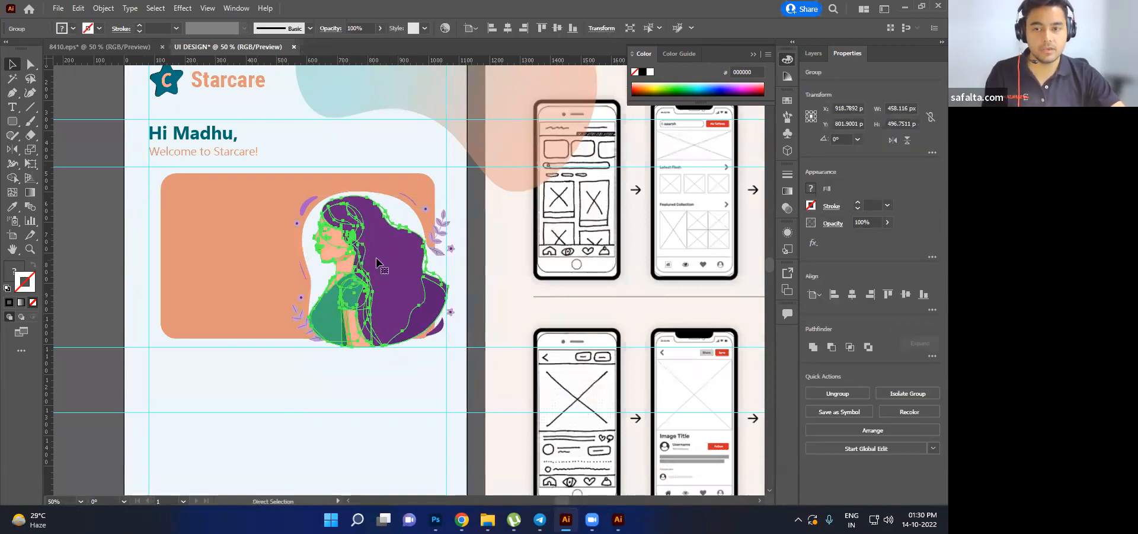
left_click(306, 245, "shift")
key("ctrl+g")
mouse_move(344, 263)
left_mouse_down()
mouse_move(354, 255)
mouse_move(343, 263)
left_mouse_up()
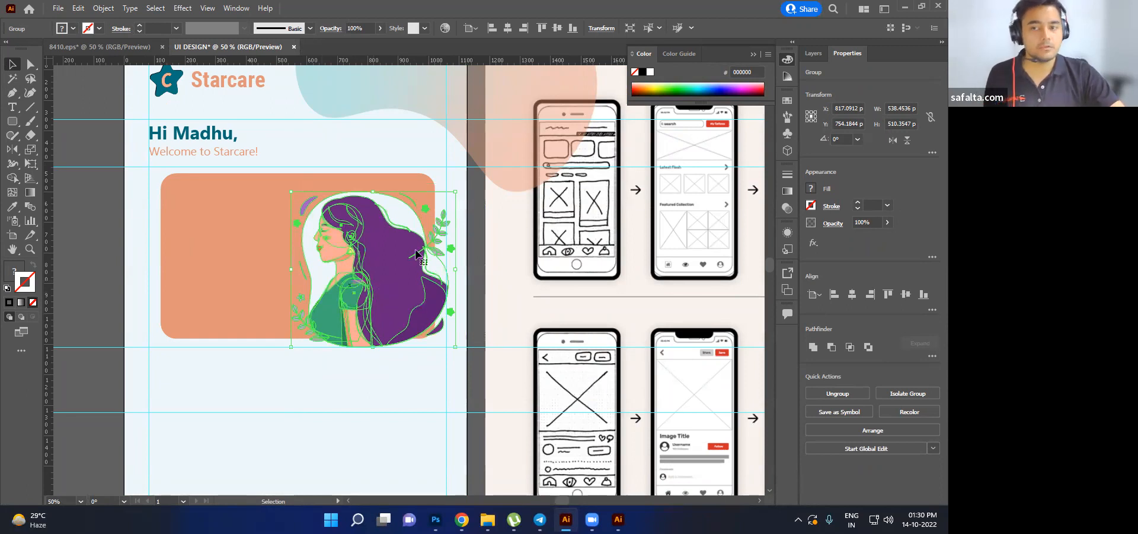
- Create a new layer above BG, move the woman illustration group into it and name the layer Tab
left_click(812, 53)
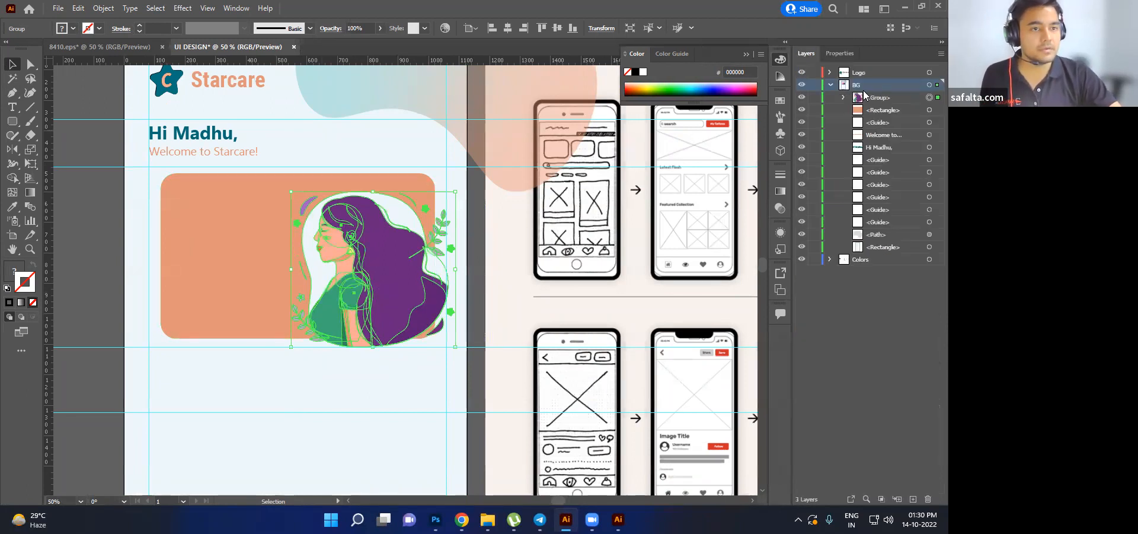
left_click(870, 98)
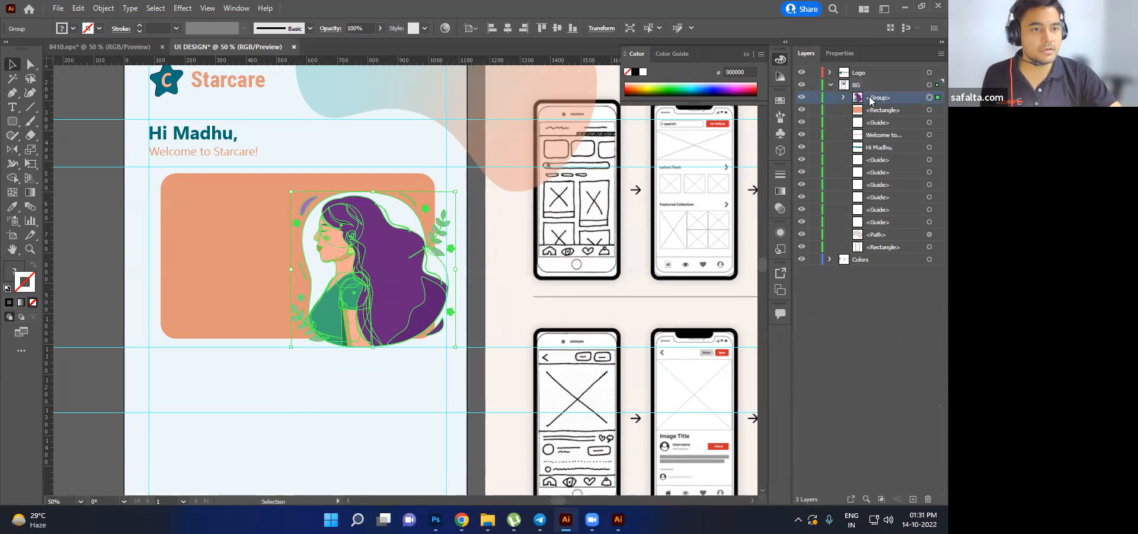
left_click(913, 500)
left_click(879, 113)
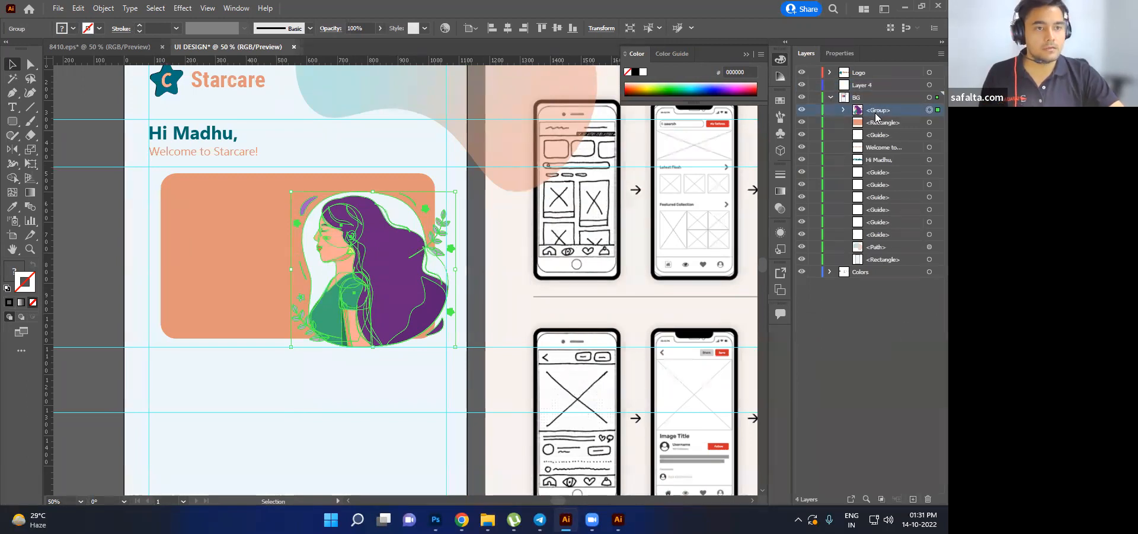
left_click_drag(878, 111, 873, 84)
double_click(865, 84)
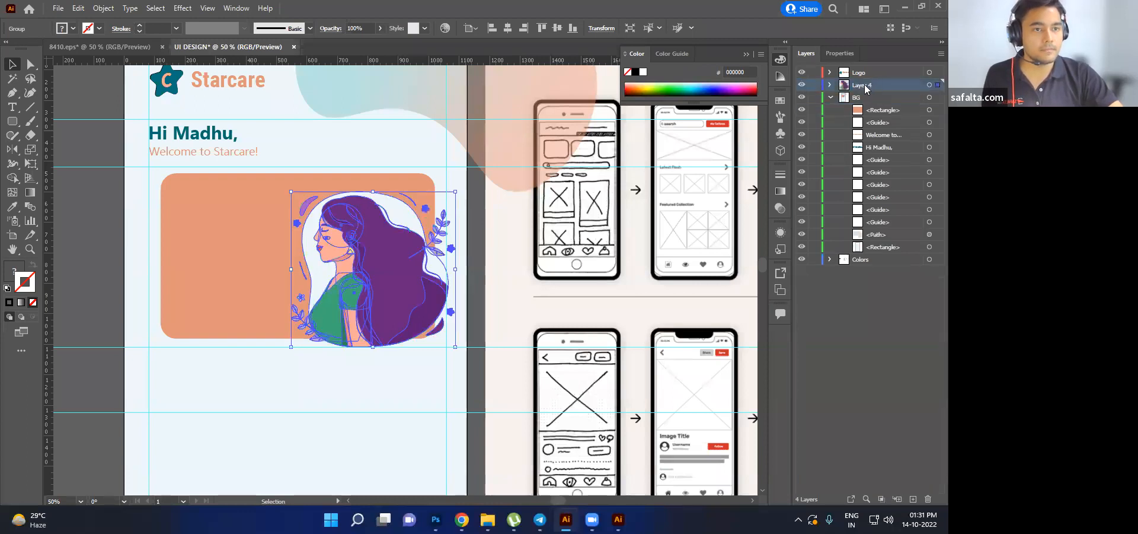
type("Tab")
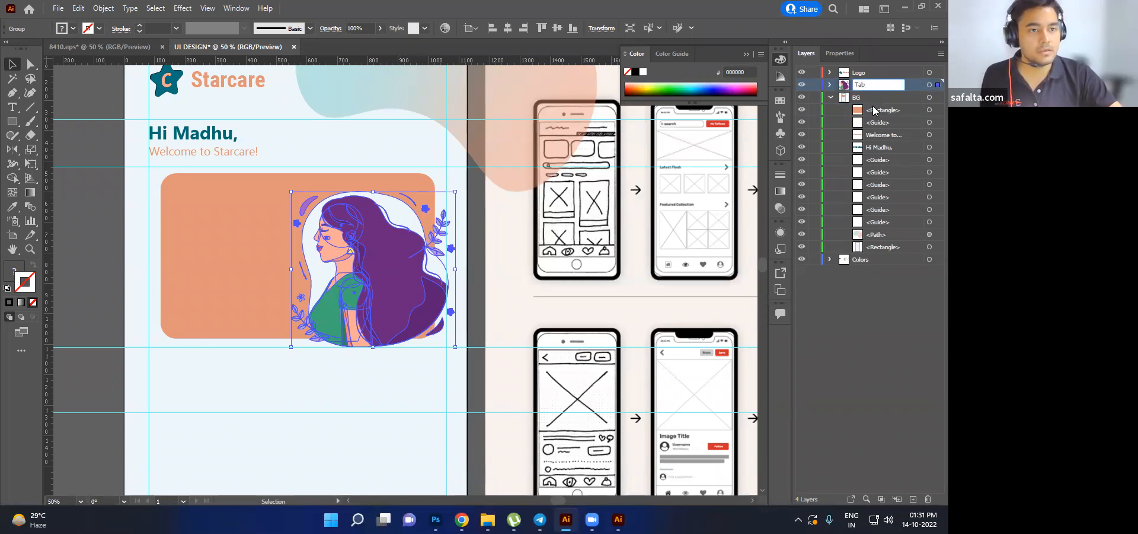
- Move the orange card rectangle into the Tab layer beneath the illustration group and collapse the BG layer
left_click(874, 109)
left_click_drag(867, 89, 869, 110)
left_click(830, 84)
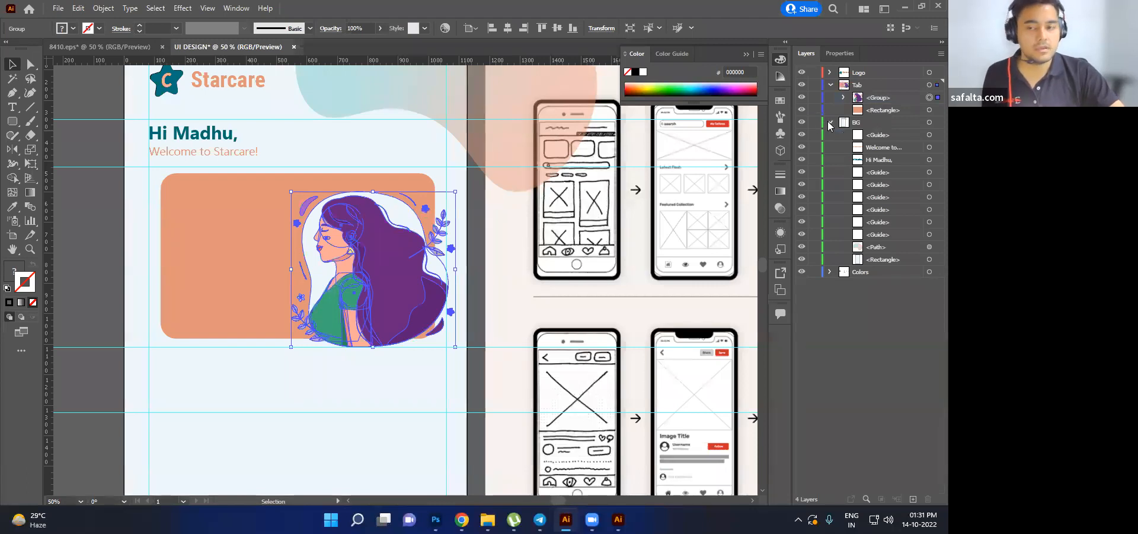
left_click(830, 122)
- Duplicate the orange card rectangle in place and move the copy above the woman illustration group in the Tab layer
left_click(222, 286)
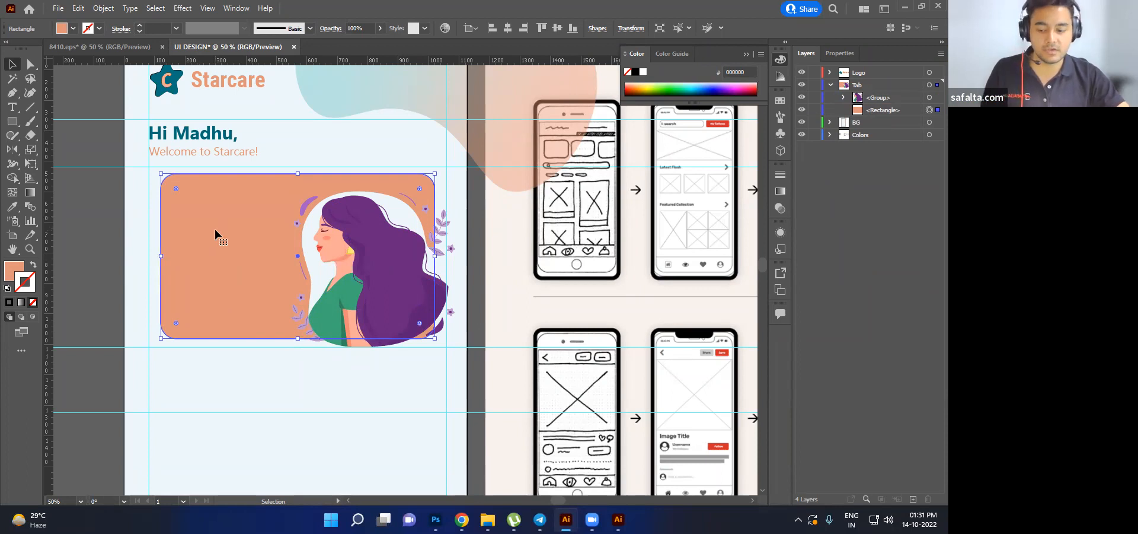
key("a")
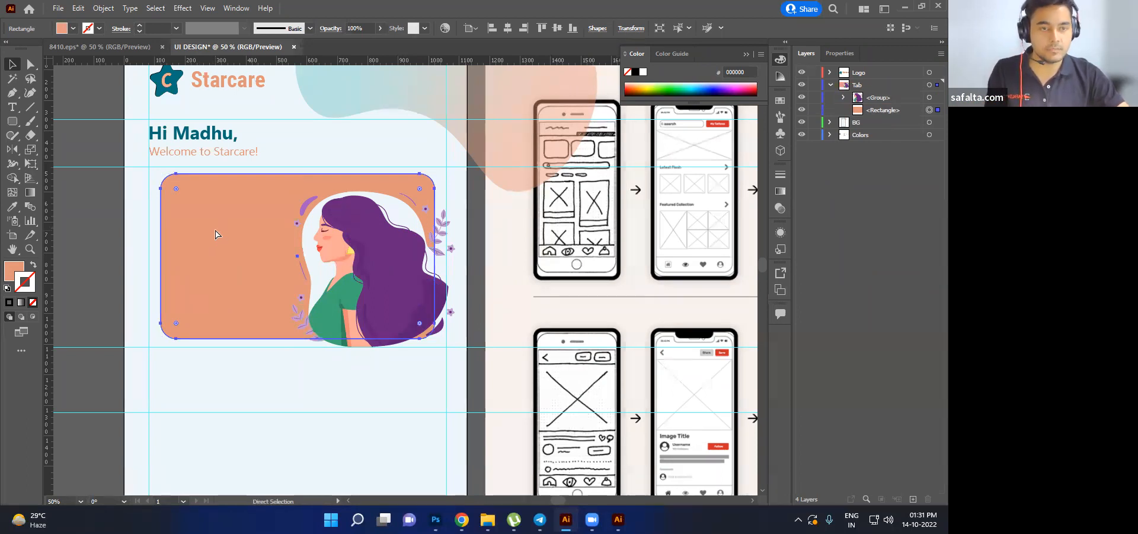
key("ctrl+c")
key("ctrl+f")
key("v")
left_click_drag(879, 115, 877, 95)
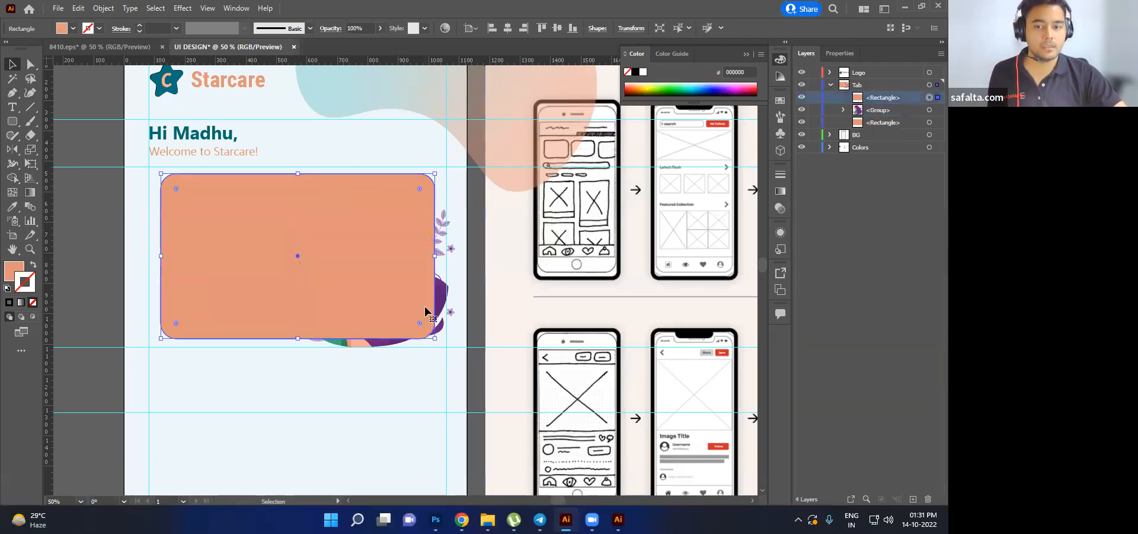
- Make a clipping mask from the upper rectangle copy and the woman illustration group
scroll(425, 308, "up", 2)
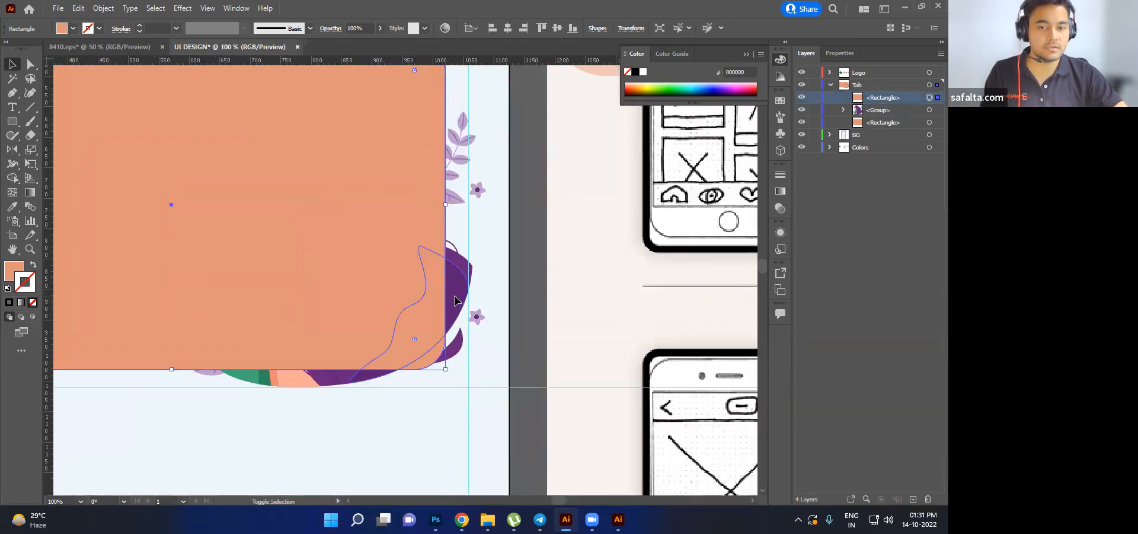
left_click(456, 300, "shift")
right_click(271, 226)
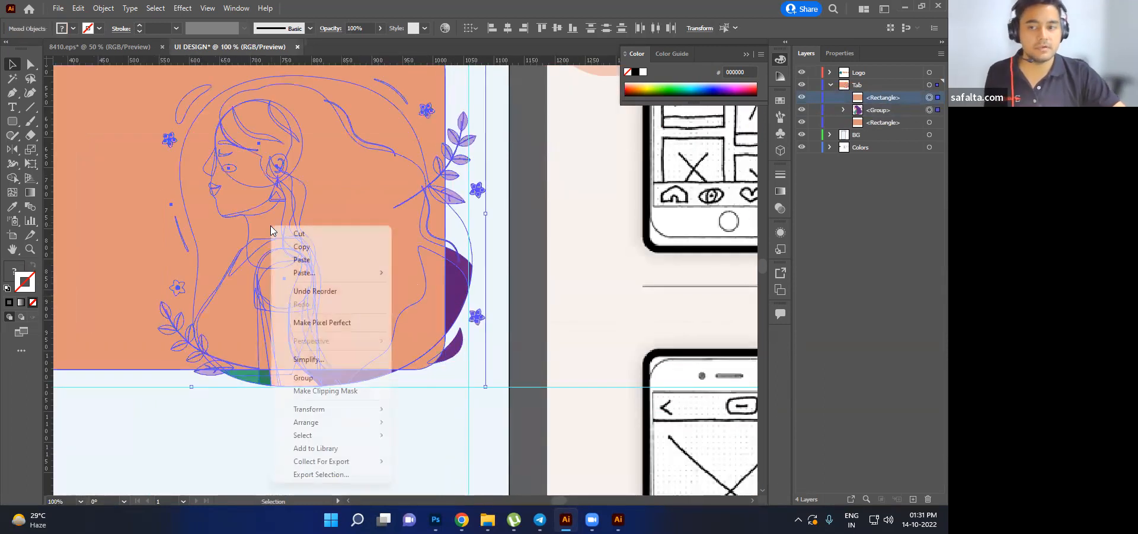
left_click(320, 391)
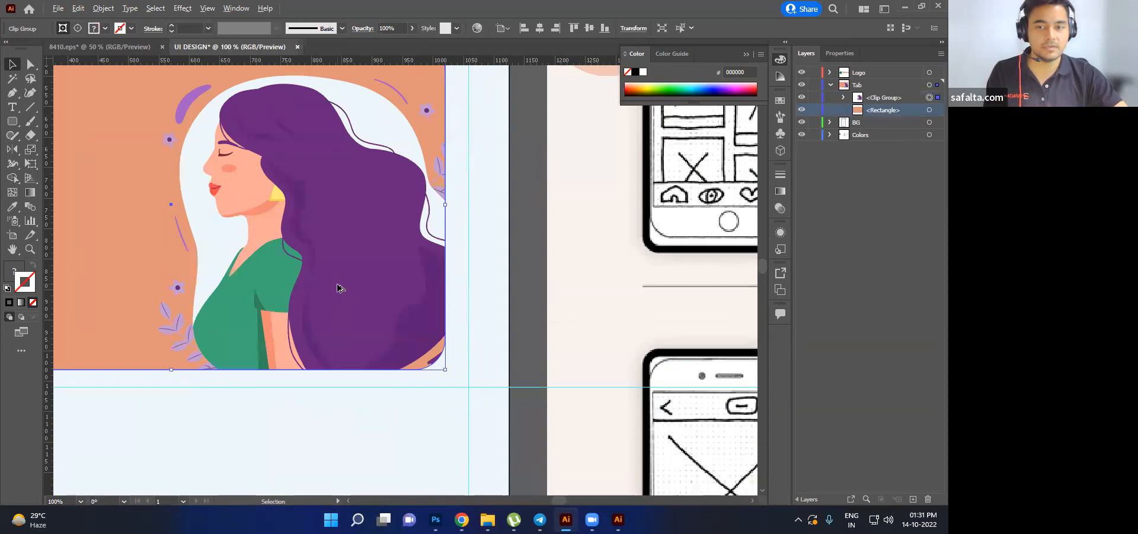
- Try moving the clipped woman illustration up and left off the card's corner, and undo each move
scroll(337, 287, "down", 1)
scroll(326, 278, "down", 1)
left_click_drag(347, 276, 292, 257)
key("ctrl+z")
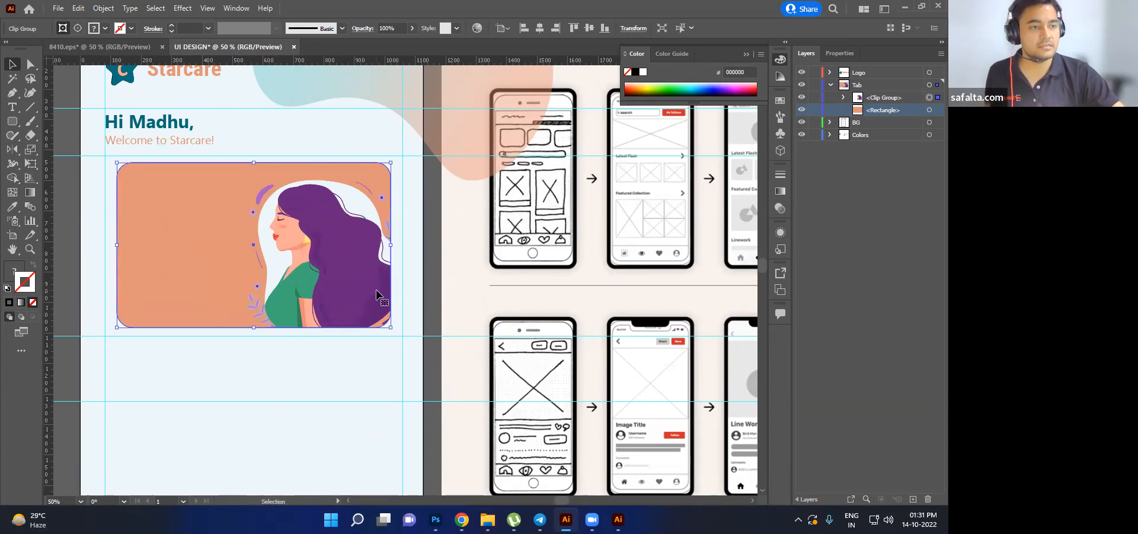
left_click_drag(346, 277, 286, 252)
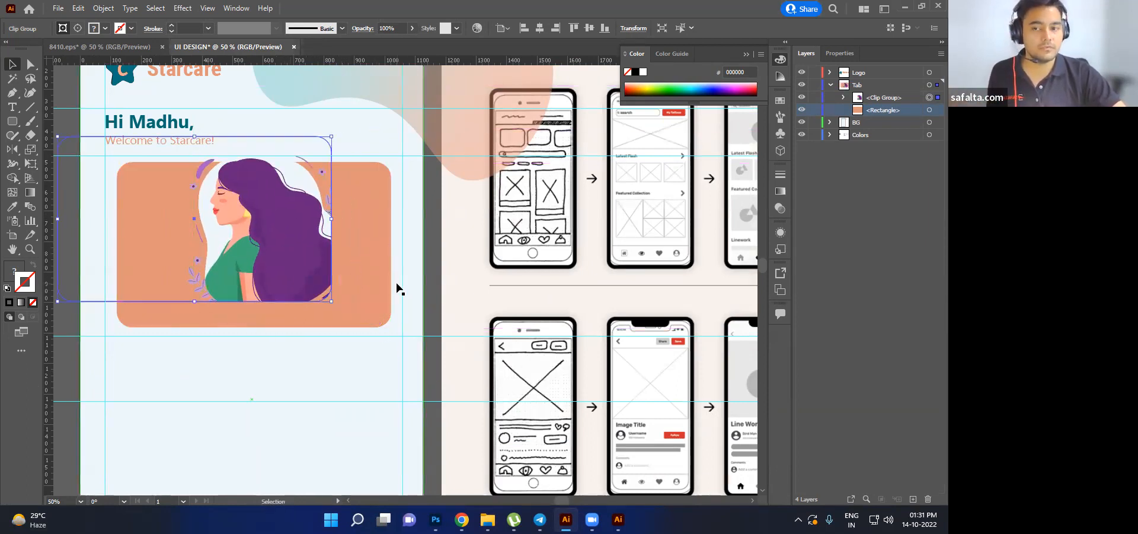
key("a")
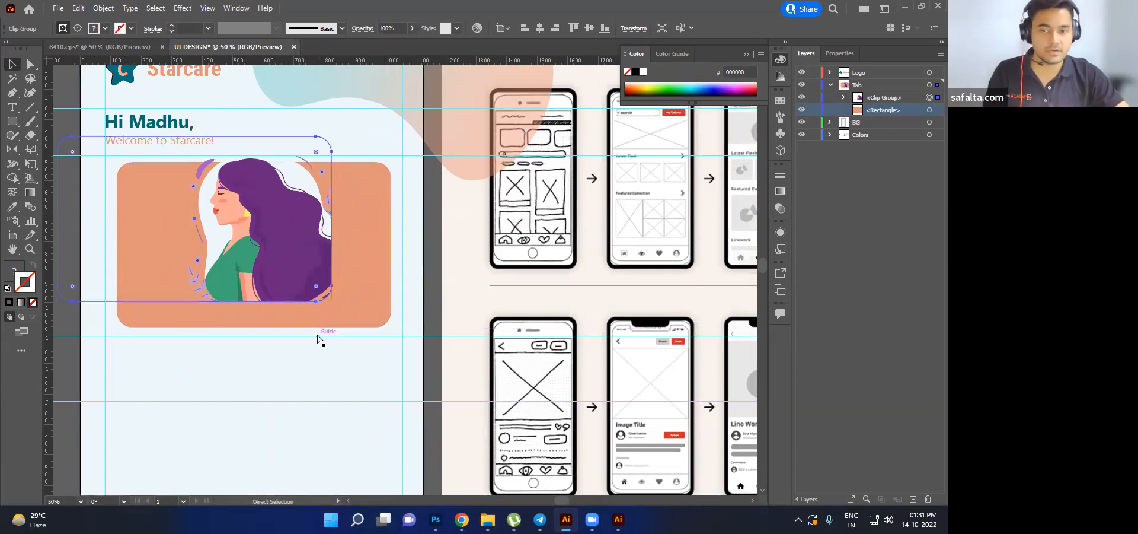
key("ctrl+z")
key("v")
left_click(330, 338)
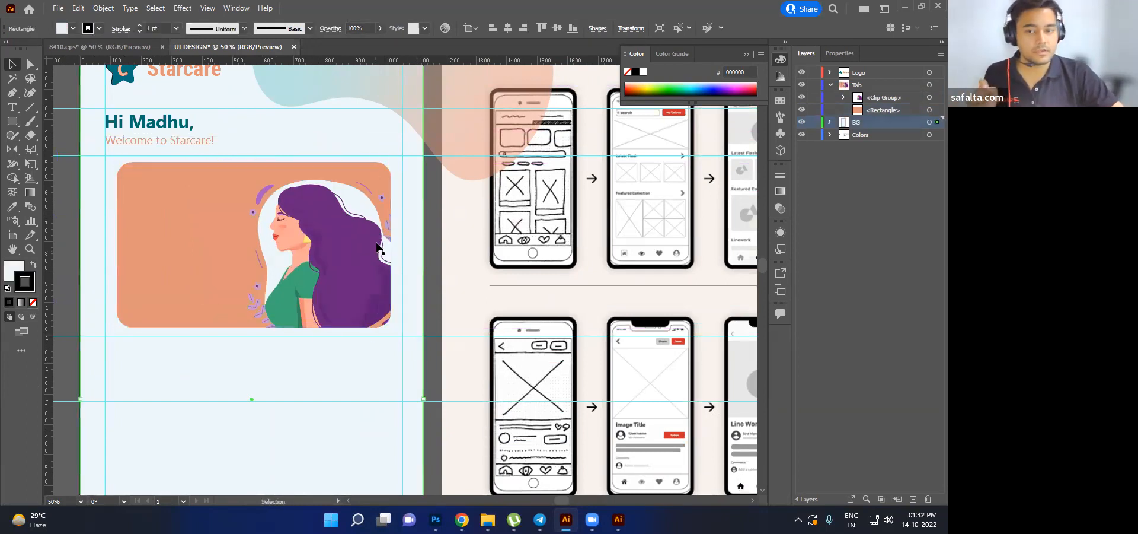
double_click(316, 268)
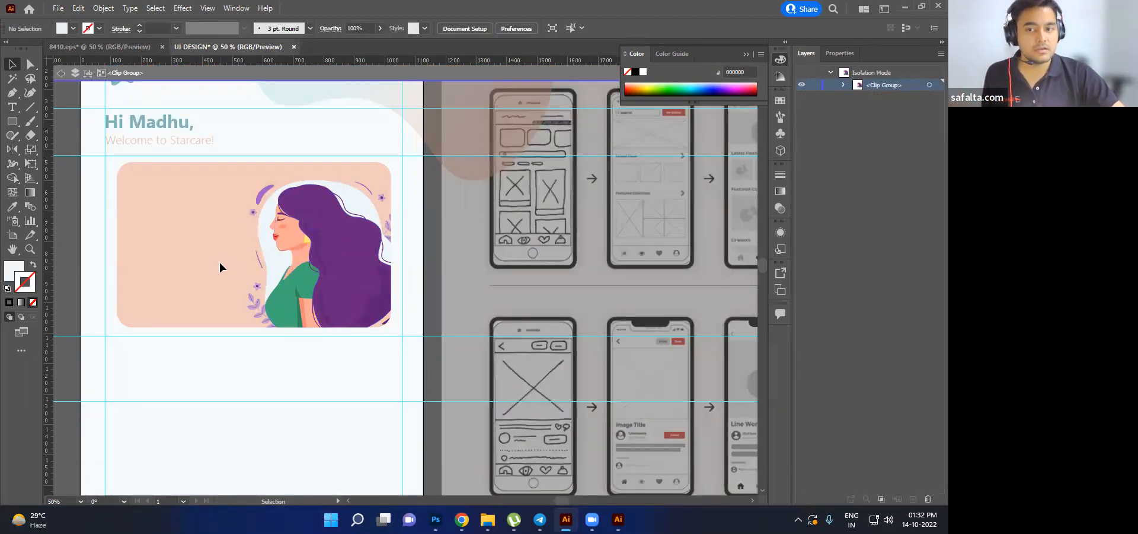
left_click(61, 72)
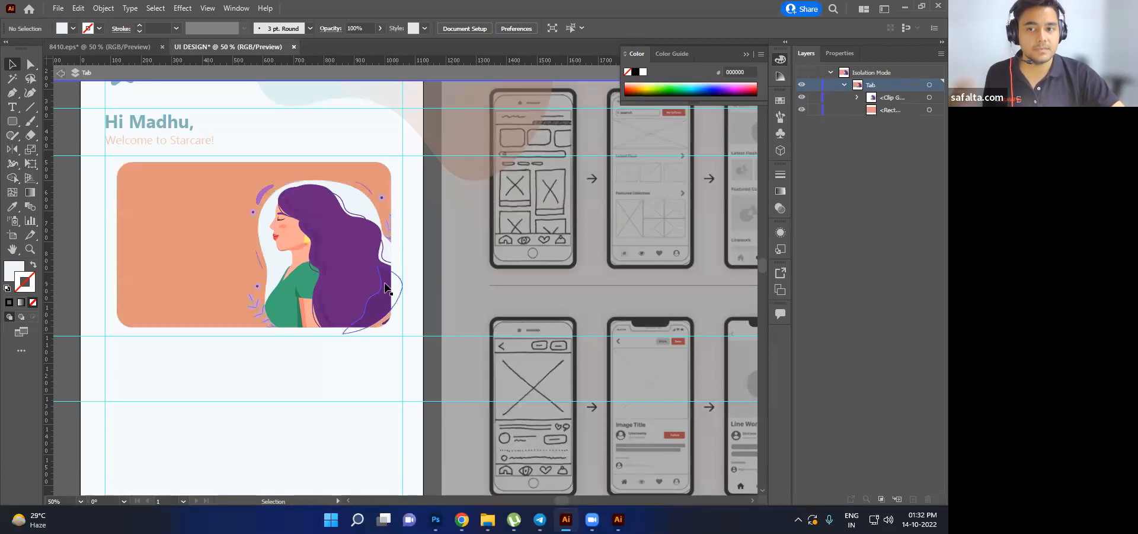
left_click(64, 73)
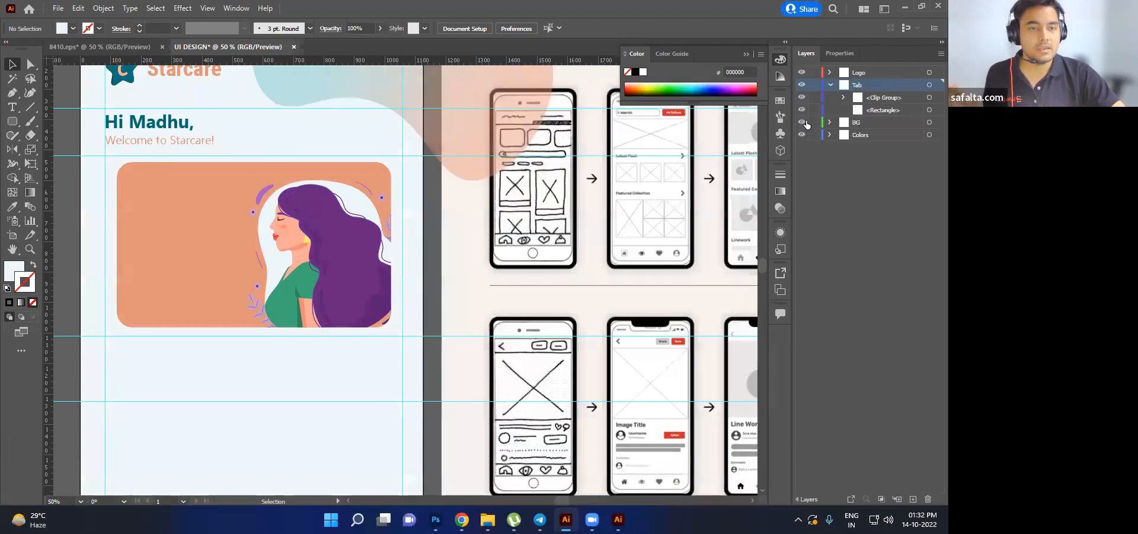
- Select the woman illustration group inside the clip group and shift it slightly left within the orange card
left_click(843, 97)
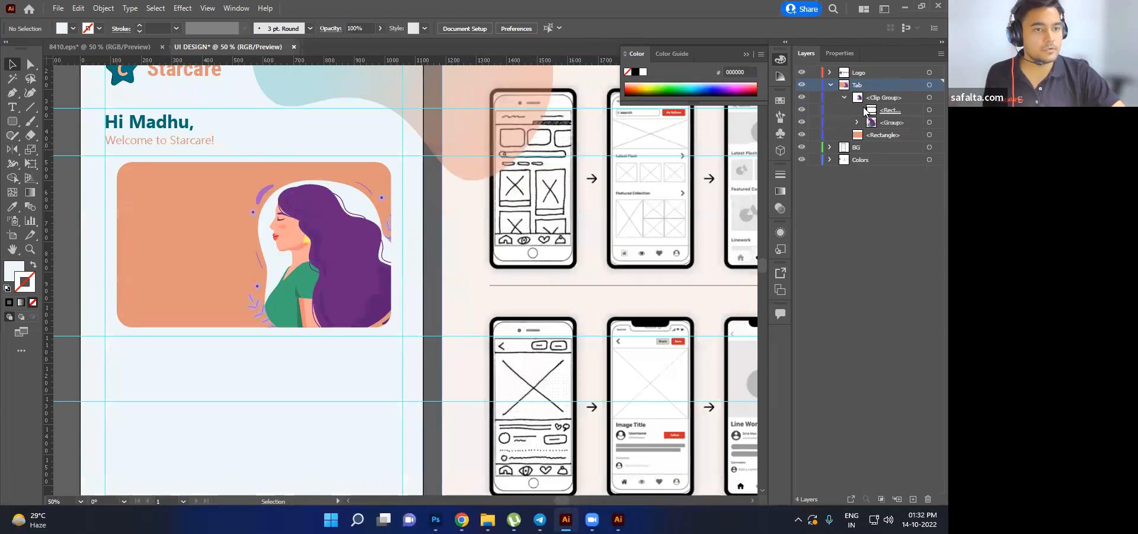
left_click(884, 121)
left_click(929, 122)
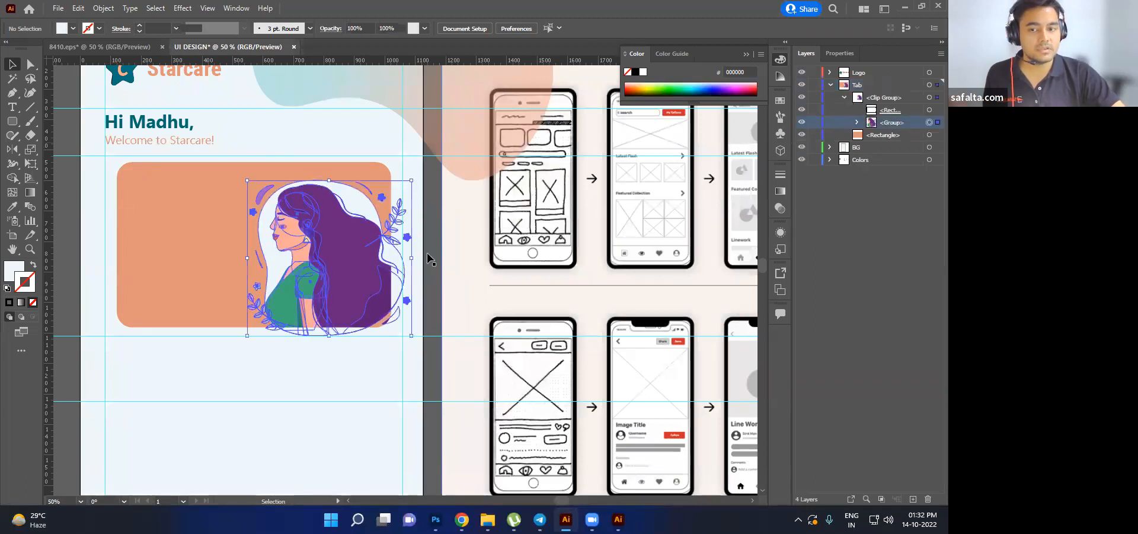
left_click_drag(397, 266, 345, 259)
left_click_drag(343, 263, 343, 263)
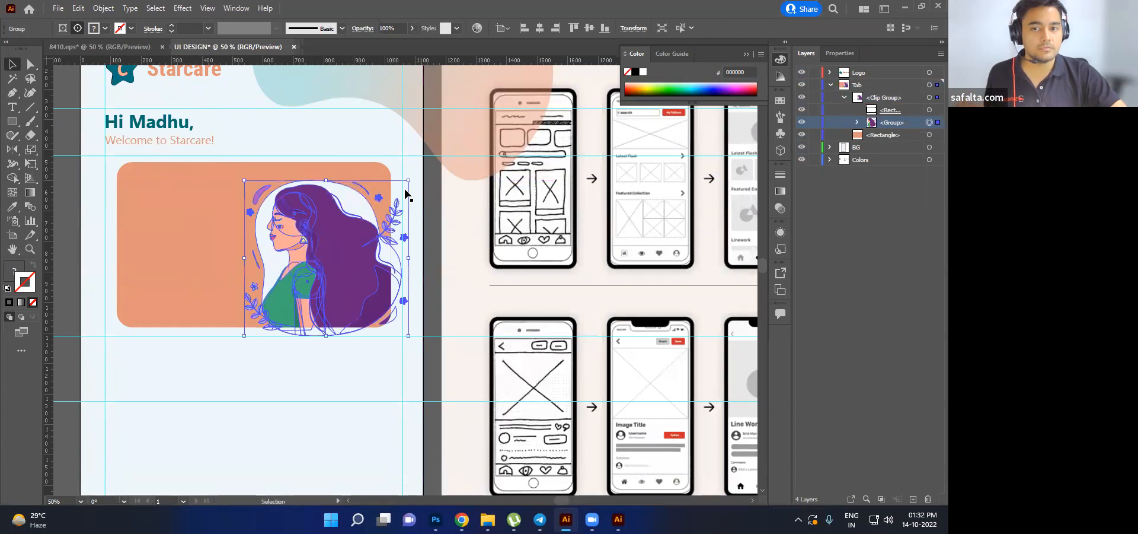
left_click(433, 212)
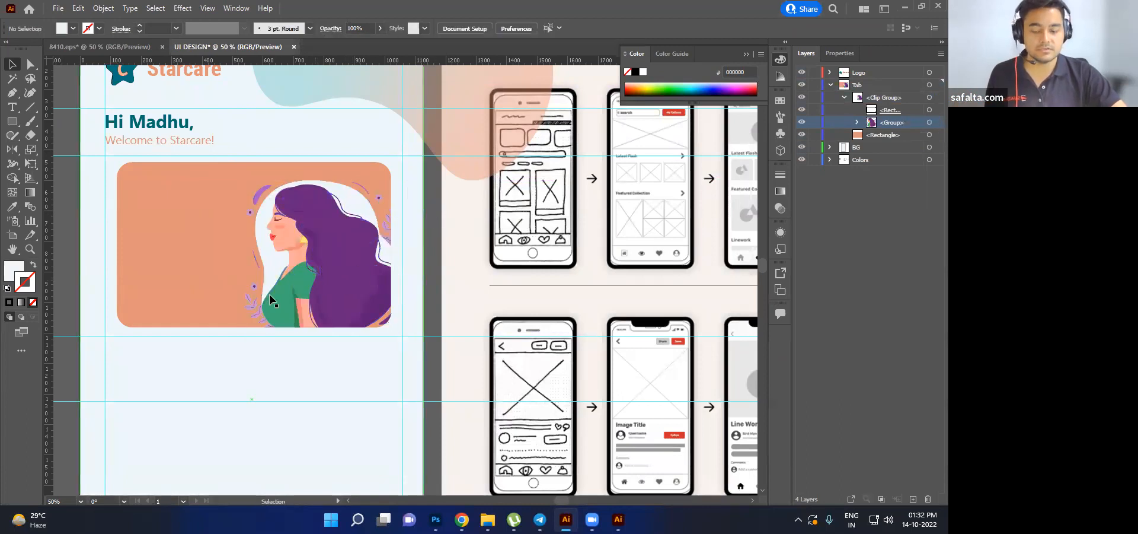
- Try placing a copy of the greeting heading on the orange card, and undo it
left_click_drag(246, 285, 335, 310)
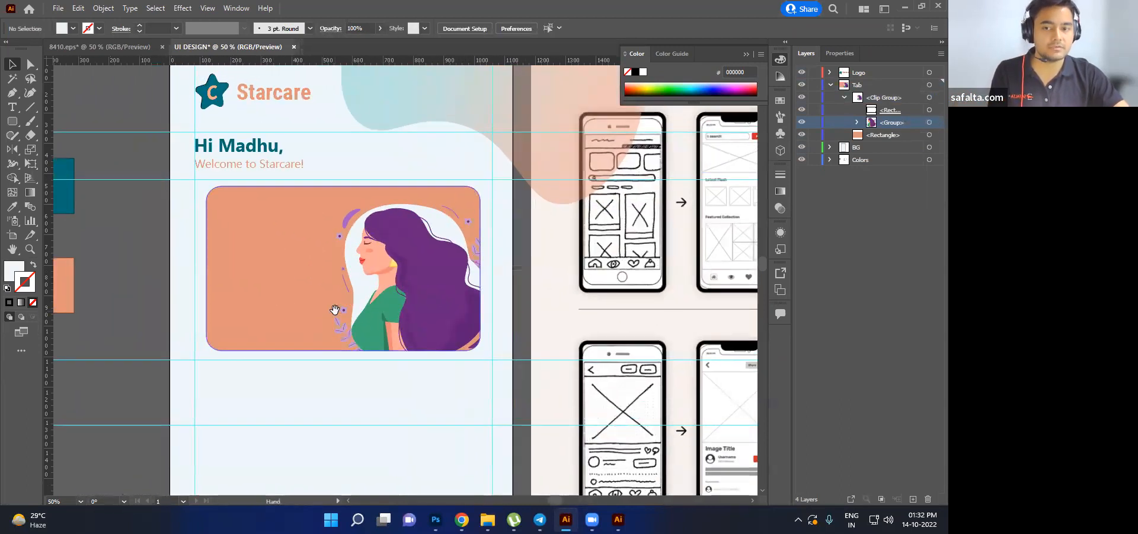
left_click_drag(236, 149, 246, 157)
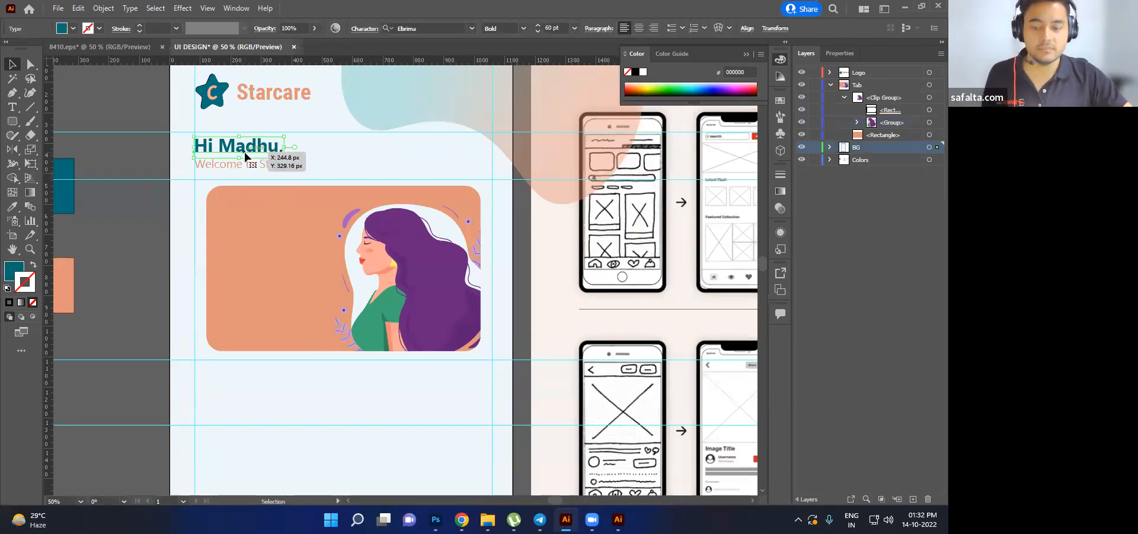
key("ctrl+c")
left_click_drag(246, 155, 245, 155)
left_click_drag(372, 277, 329, 270)
key("ctrl+z")
key("ctrl+z")
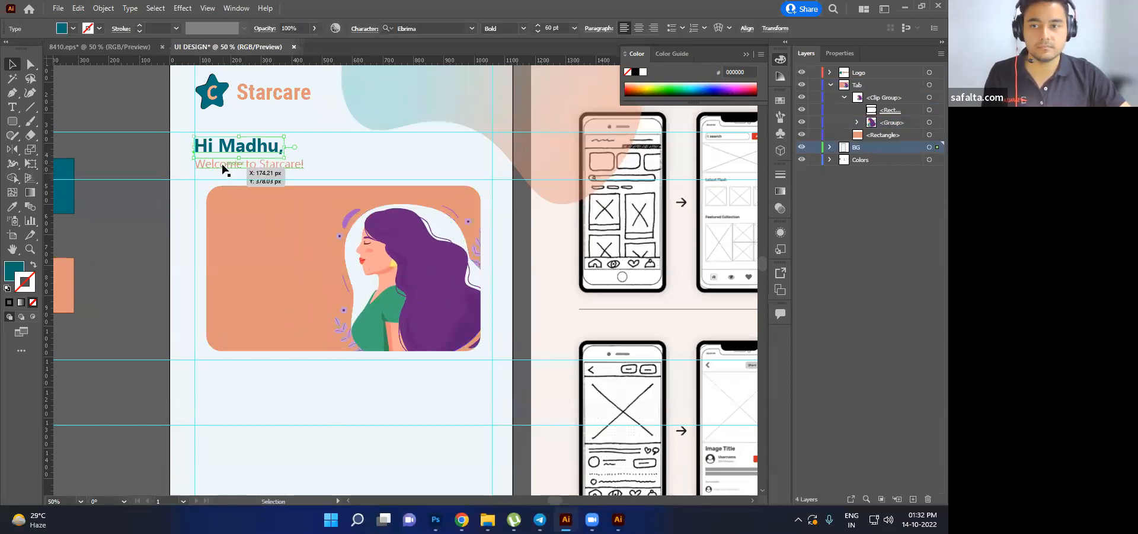
- Copy the greeting heading into the Tab layer and place the copy in the orange card's upper-left area
key("ctrl+c")
left_click_drag(237, 145, 221, 216)
key("ctrl+x")
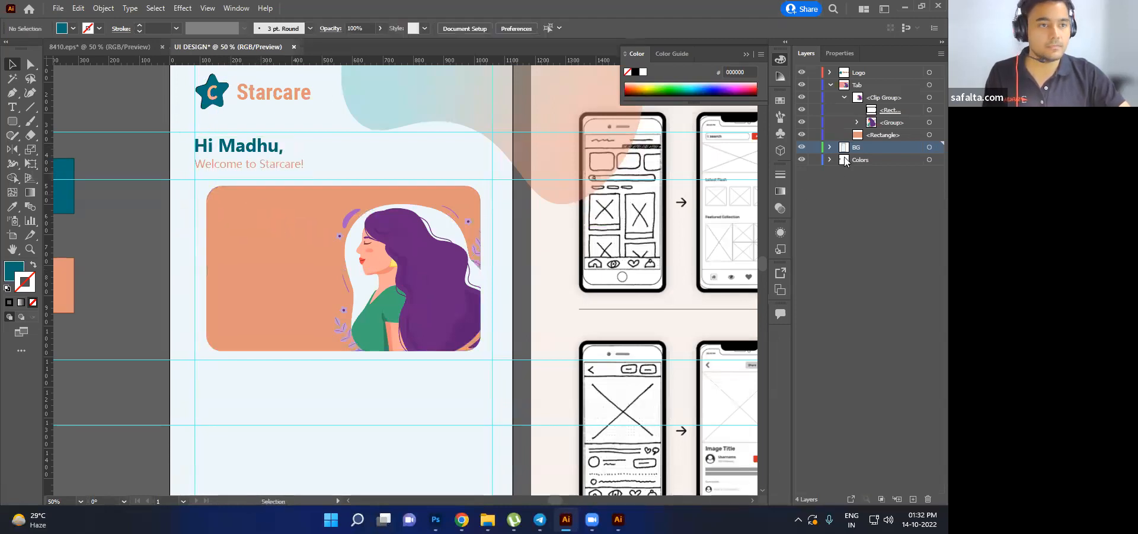
left_click(865, 86)
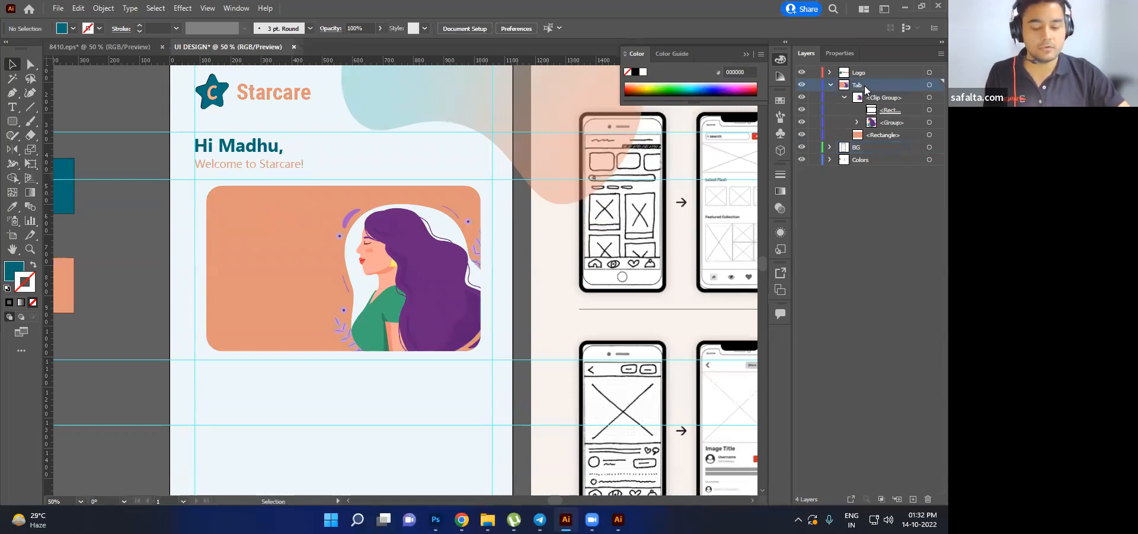
key("ctrl+v")
left_click_drag(375, 267, 265, 215)
- Replace the copied heading's text with "Women’ Special" and move it up closer to the card's upper edge
double_click(275, 216)
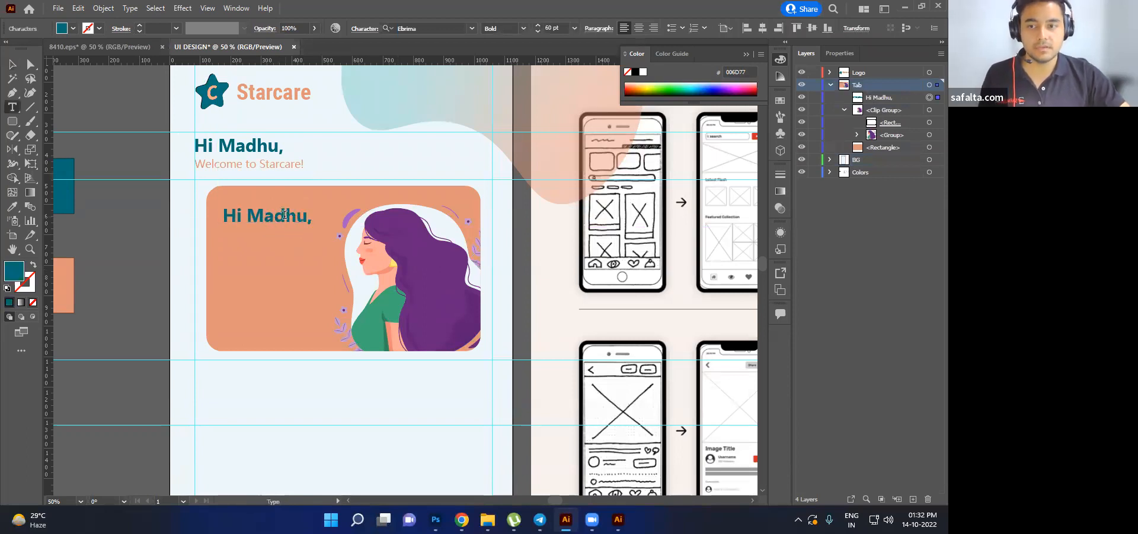
type("Women")
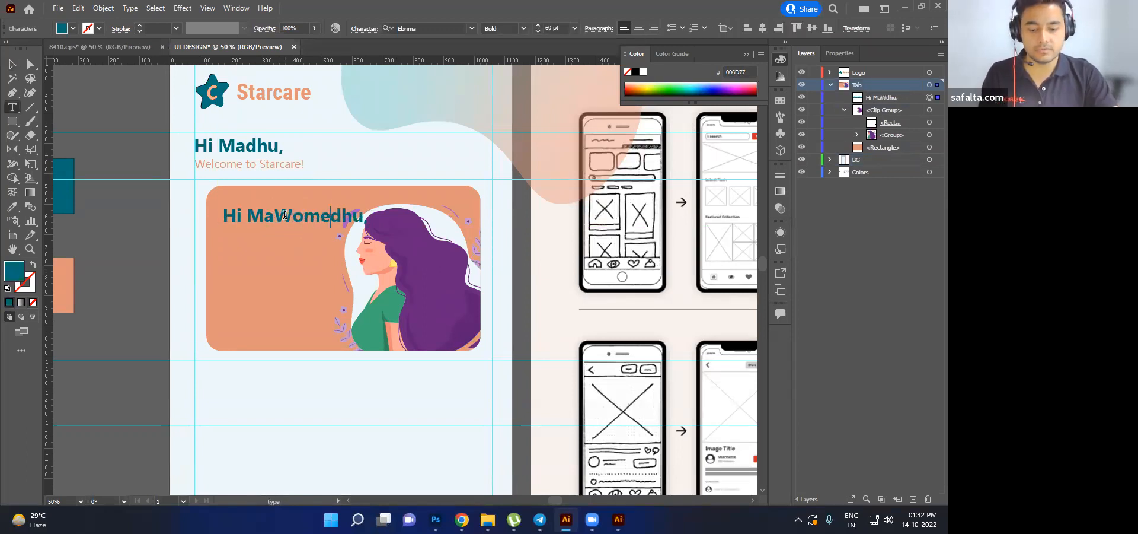
type("'s")
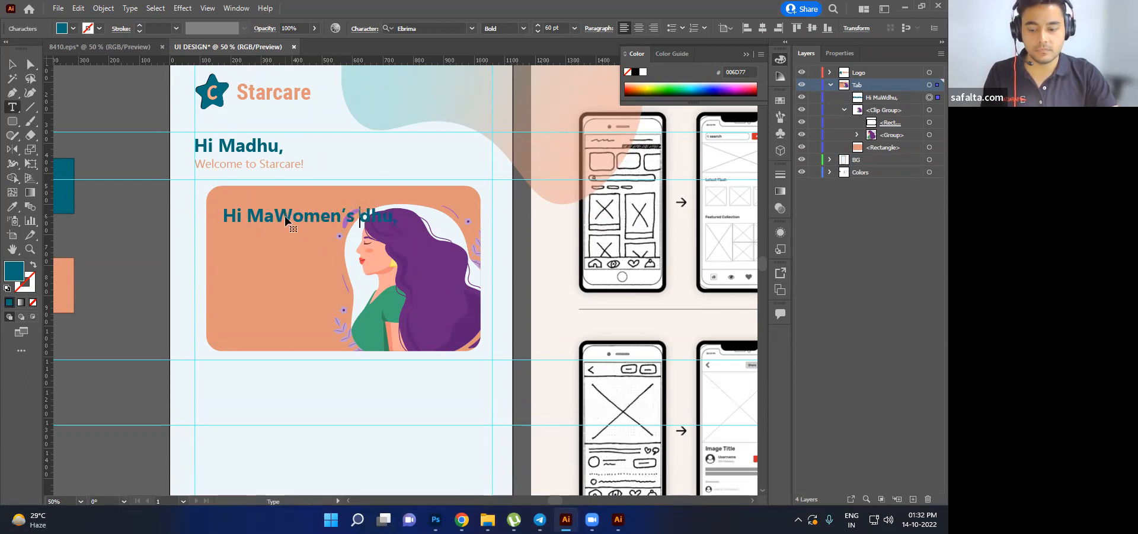
key("ctrl+a")
type("Women")
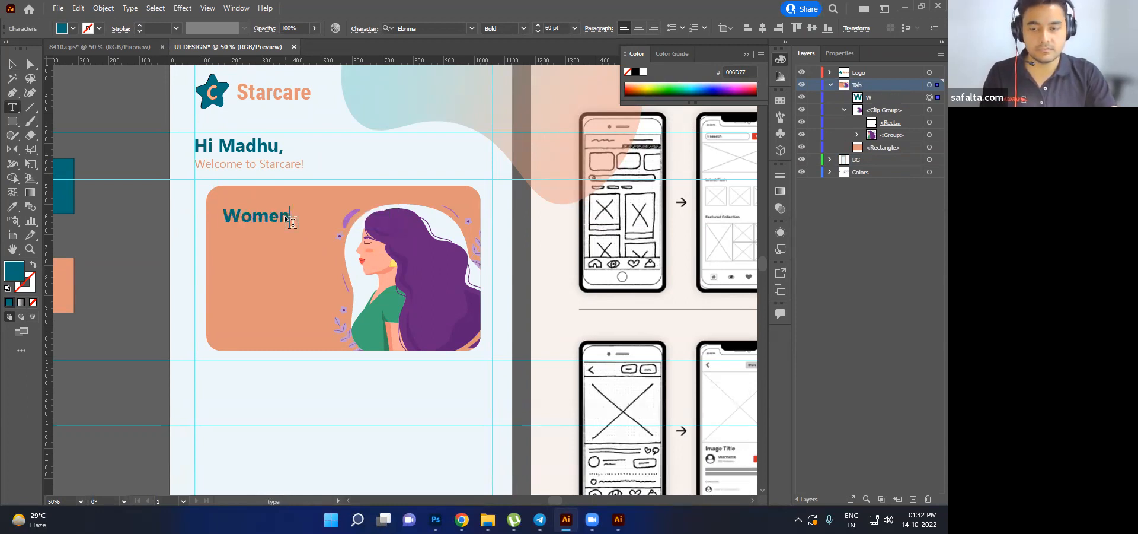
type("' ")
type("Sp")
type("ecial")
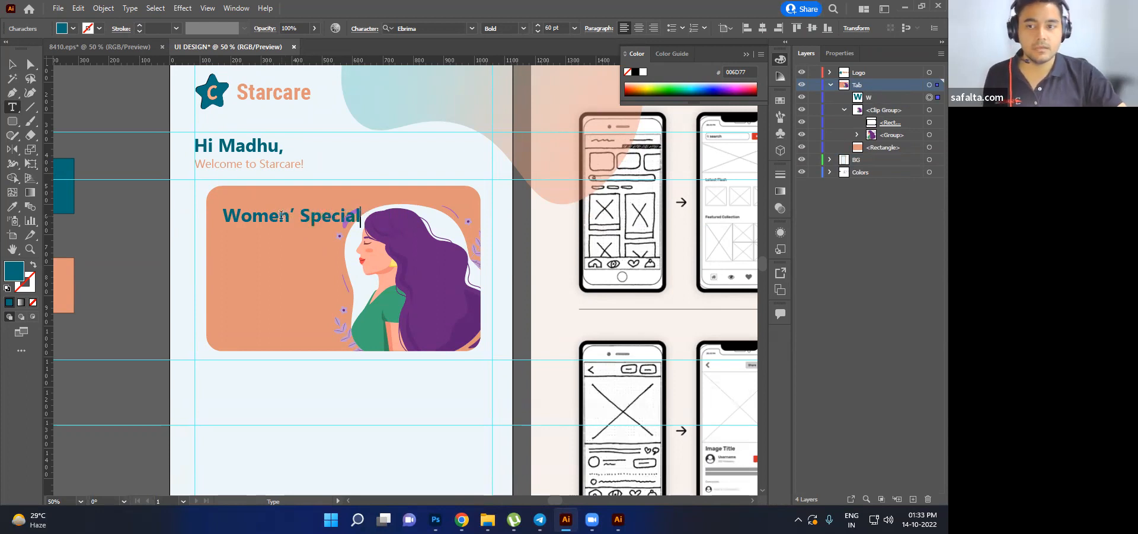
left_click(12, 64)
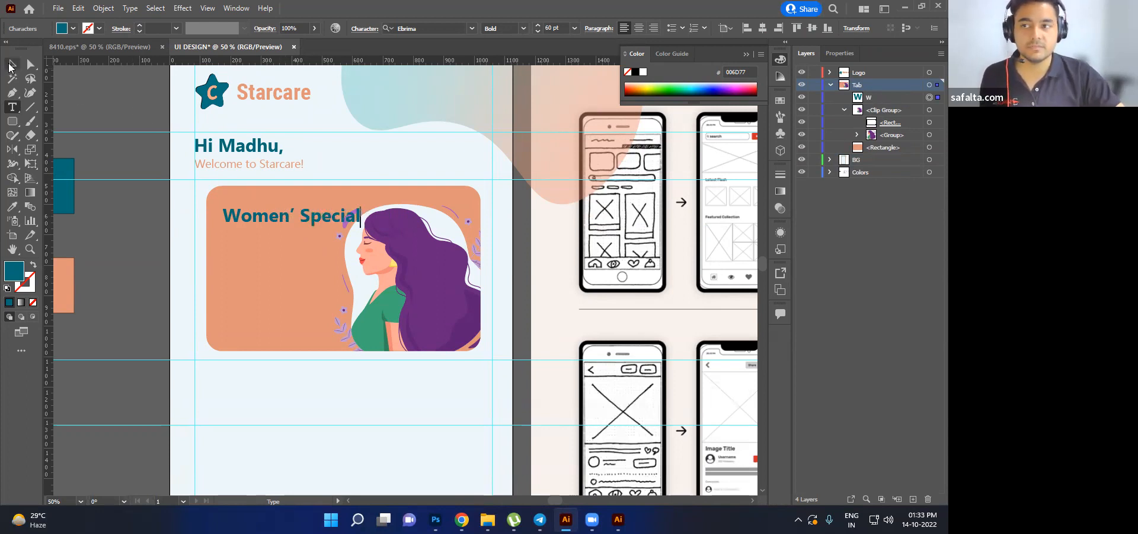
left_click_drag(320, 222, 327, 207)
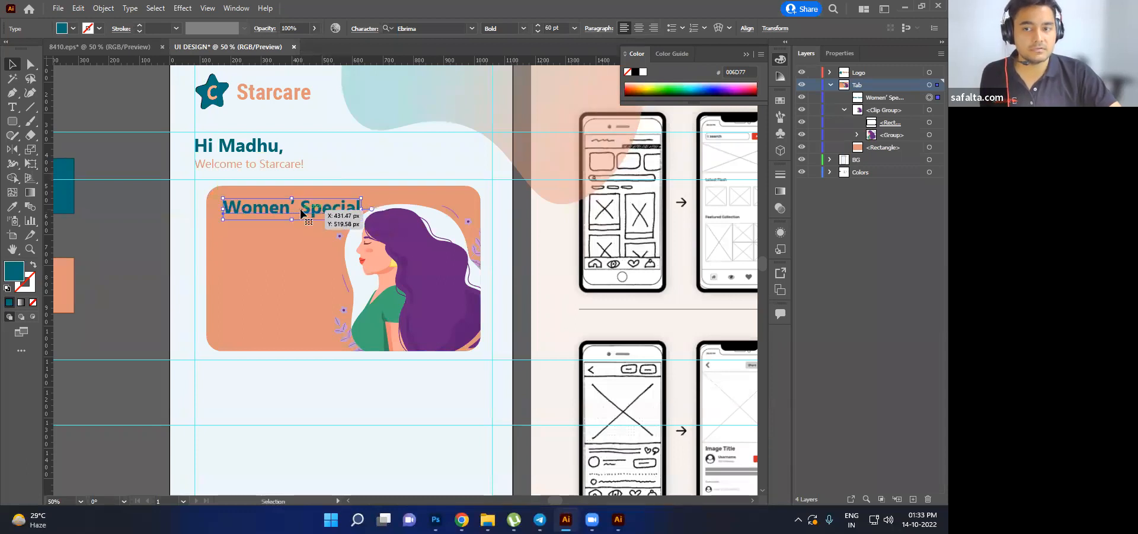
- Break the card heading onto two lines before "Special" and correct its first word to "Women’s"
triple_click(300, 208)
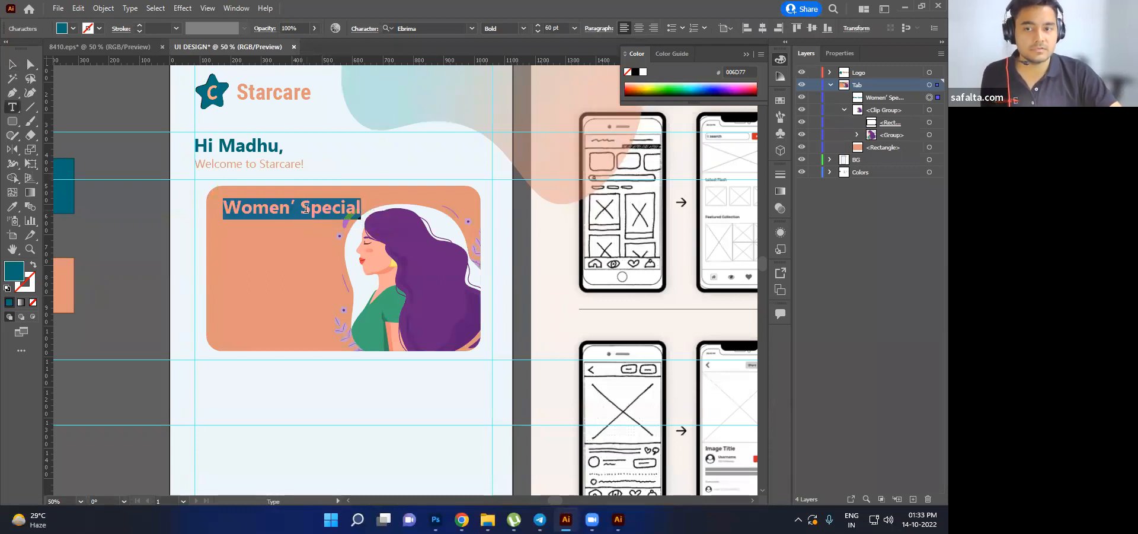
left_click(301, 208)
double_click(301, 208)
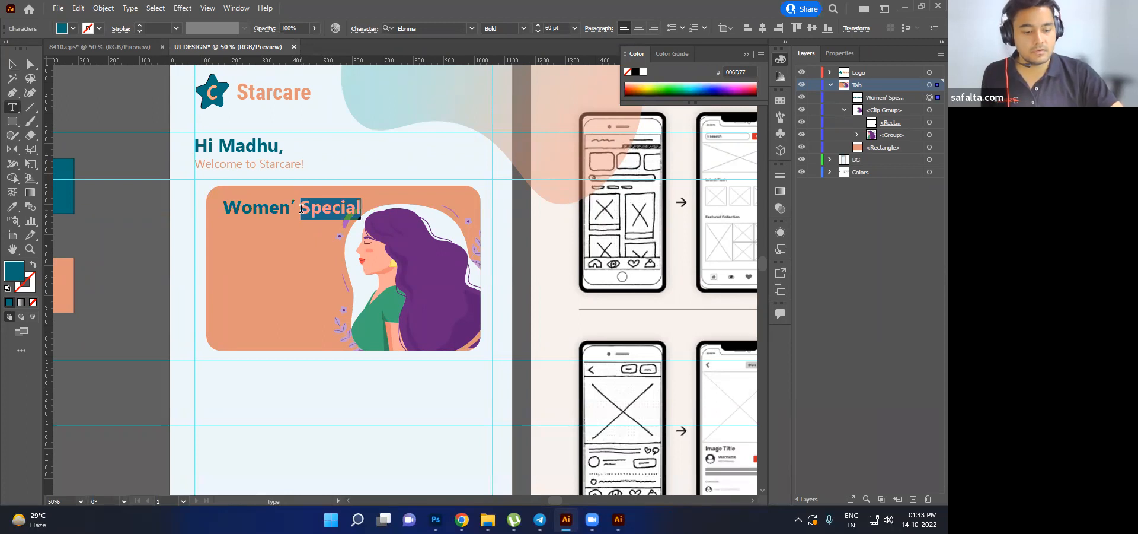
left_click(301, 208)
key("Return")
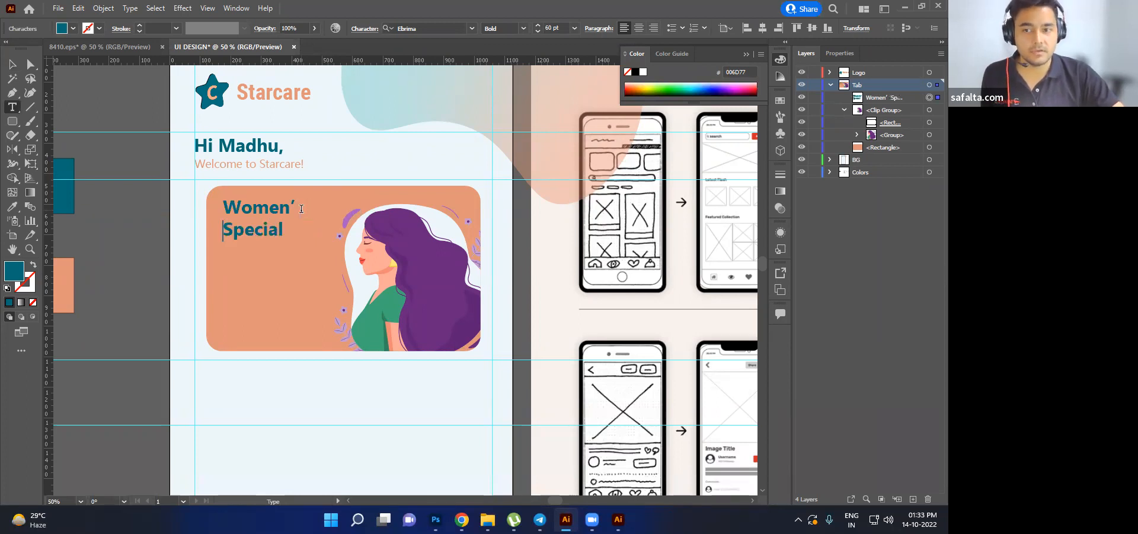
double_click(283, 211)
left_click(283, 211)
key("Right")
key("Right")
type("s")
left_click(12, 64)
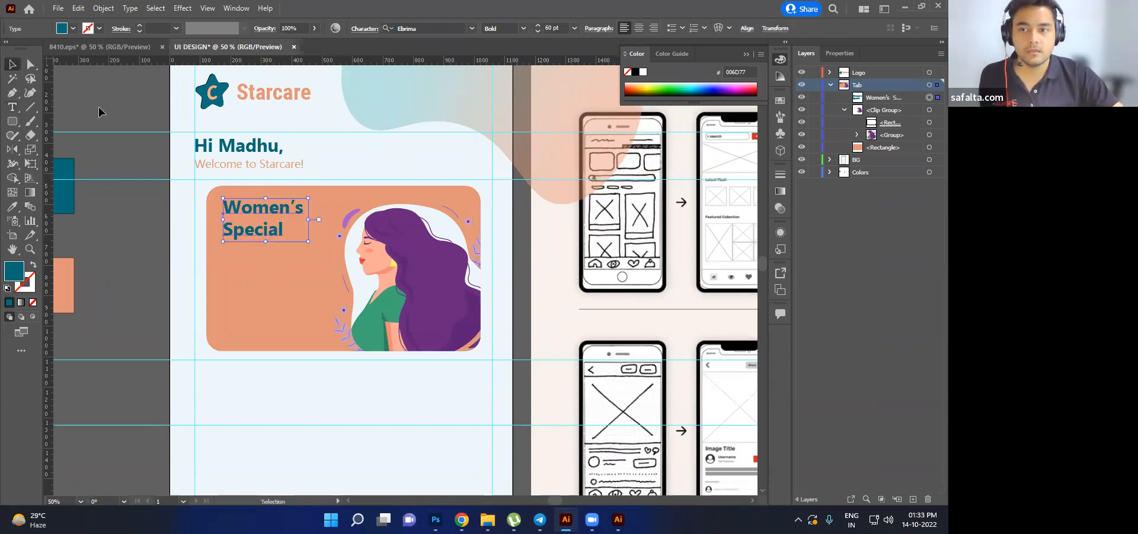
- Try enlarging the "Women’s Special" heading slightly from its lower-right corner
scroll(251, 220, "up", 1)
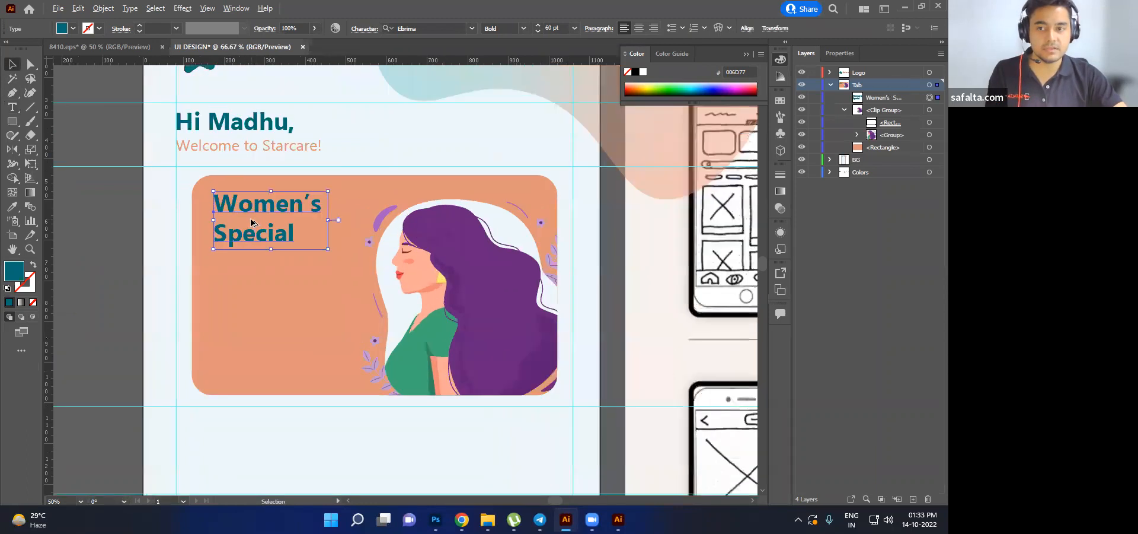
scroll(251, 220, "up", 1)
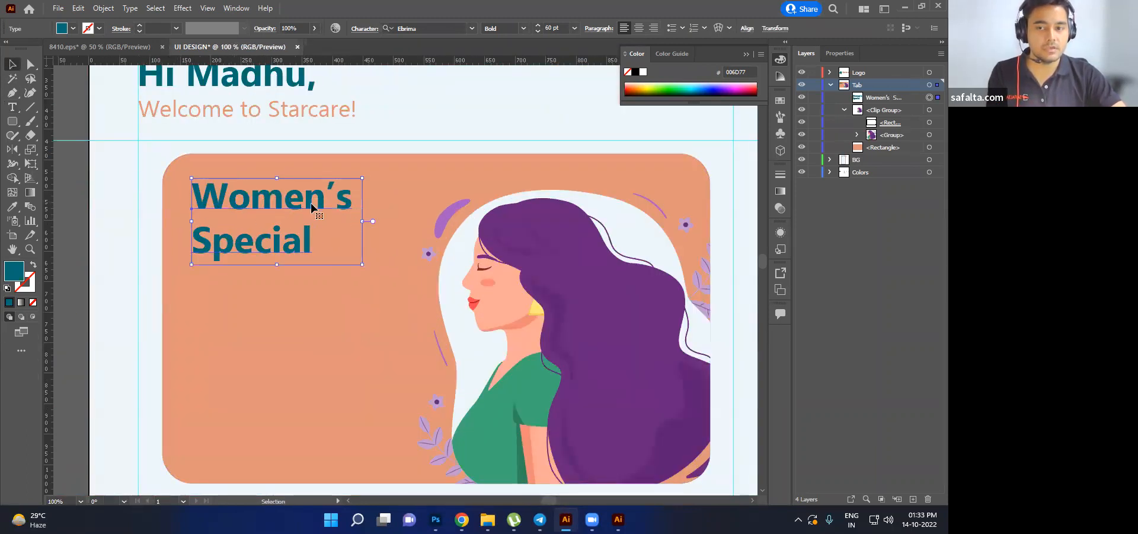
mouse_move(363, 264)
left_mouse_down()
mouse_move(393, 279)
mouse_move(376, 273)
left_mouse_up()
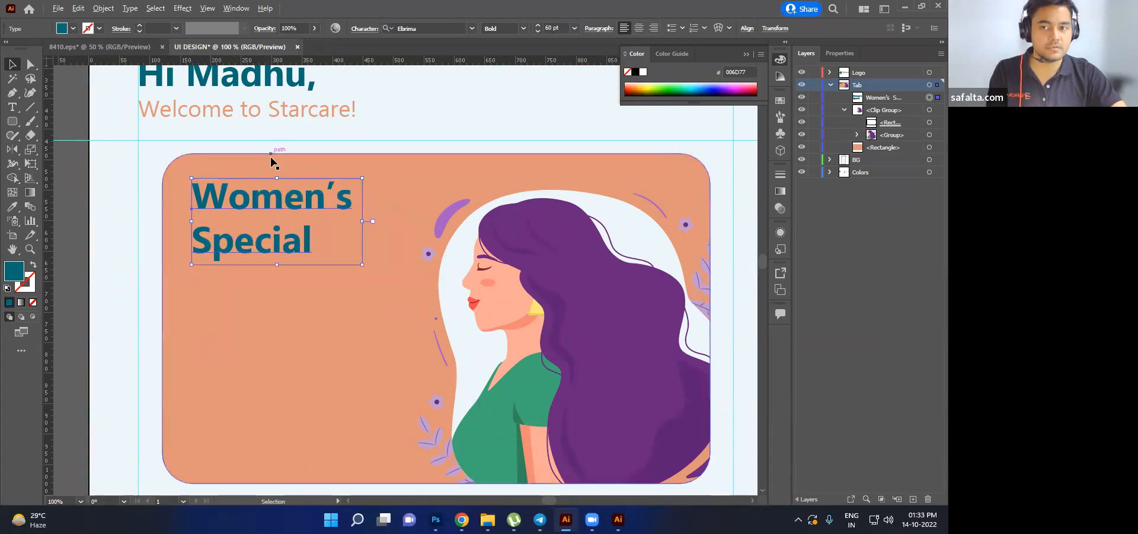
scroll(270, 155, "down", 2, "alt")
scroll(297, 244, "up", 2)
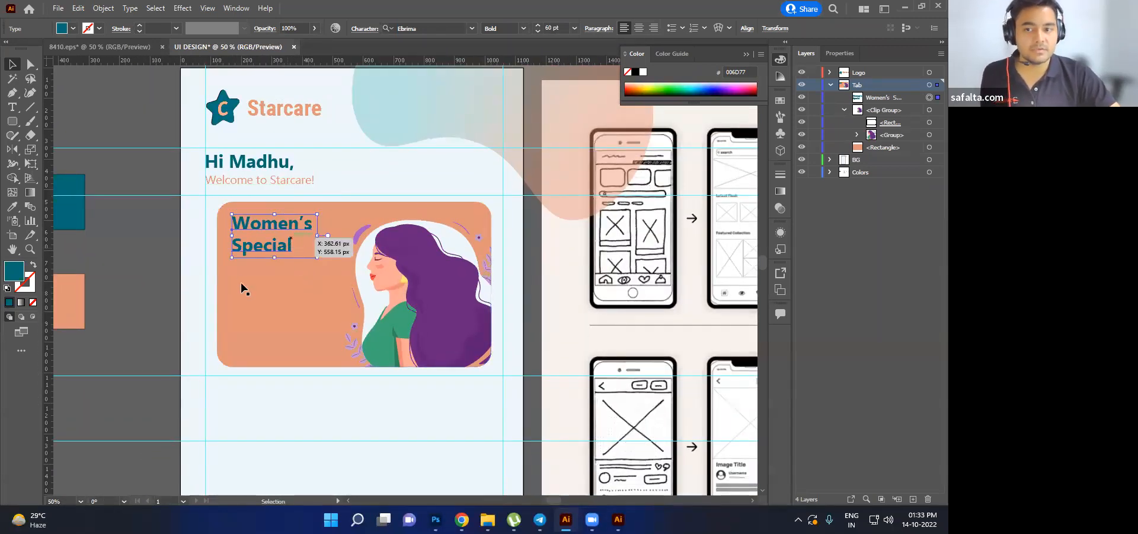
- Try sampling the palette swatch colours onto the "Women’s Special" heading with the Eyedropper, and undo the colour changes
key("space")
left_click_drag(329, 306, 473, 315)
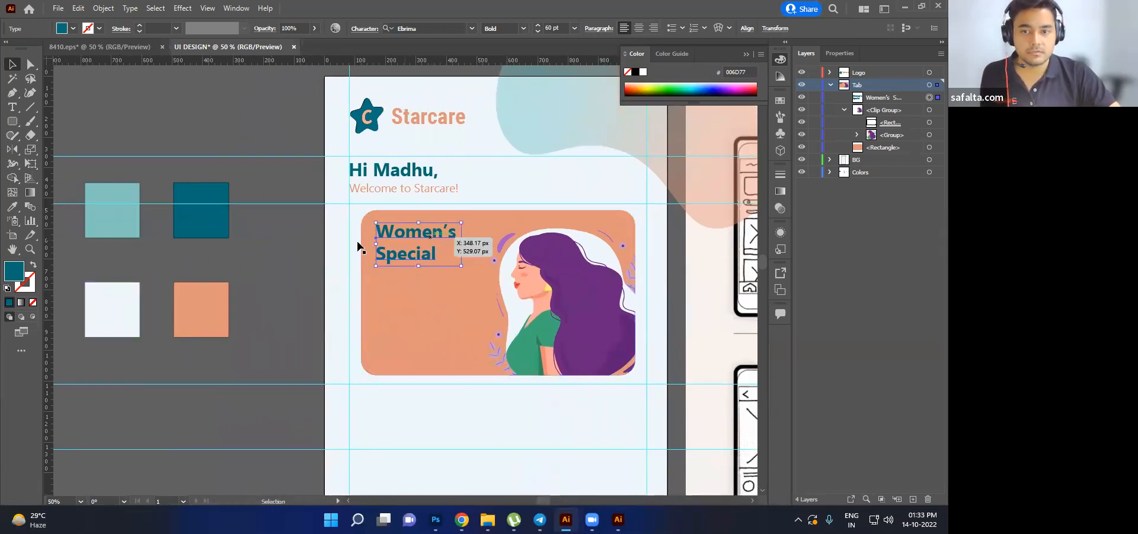
key("i")
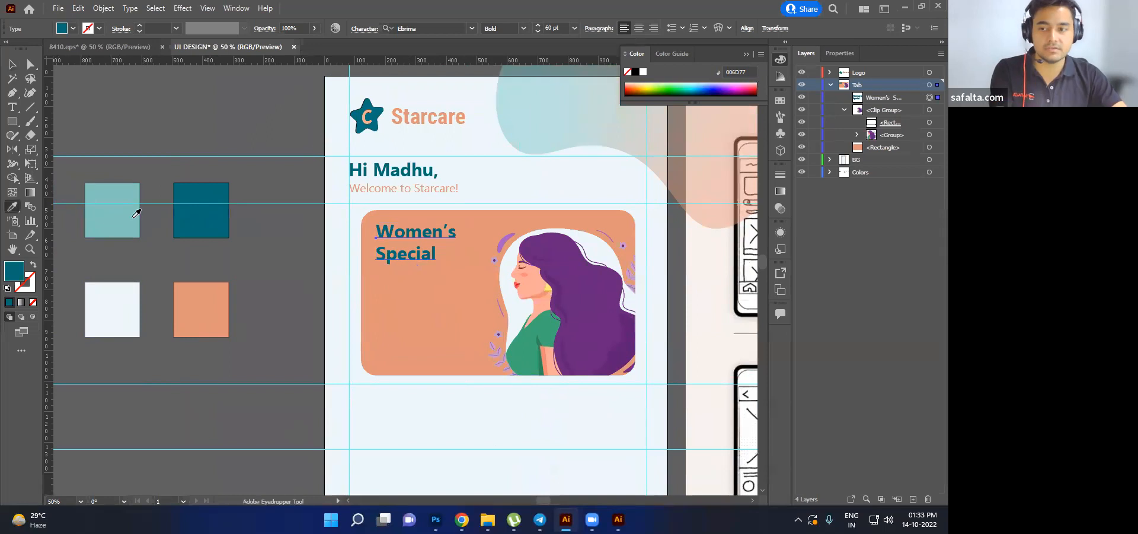
left_click(135, 215)
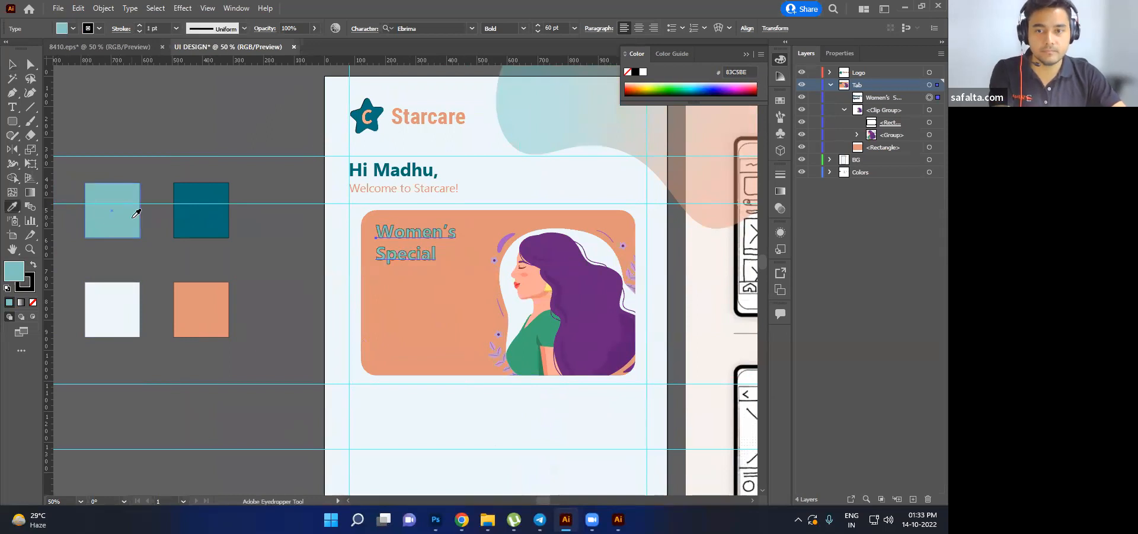
left_click(201, 210)
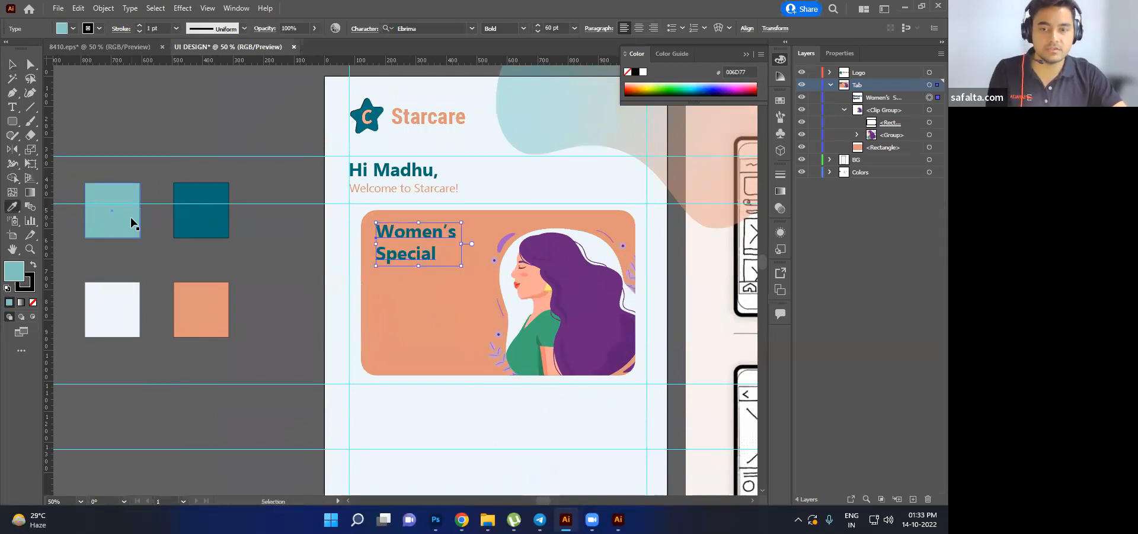
left_click(104, 322)
key("ctrl+z")
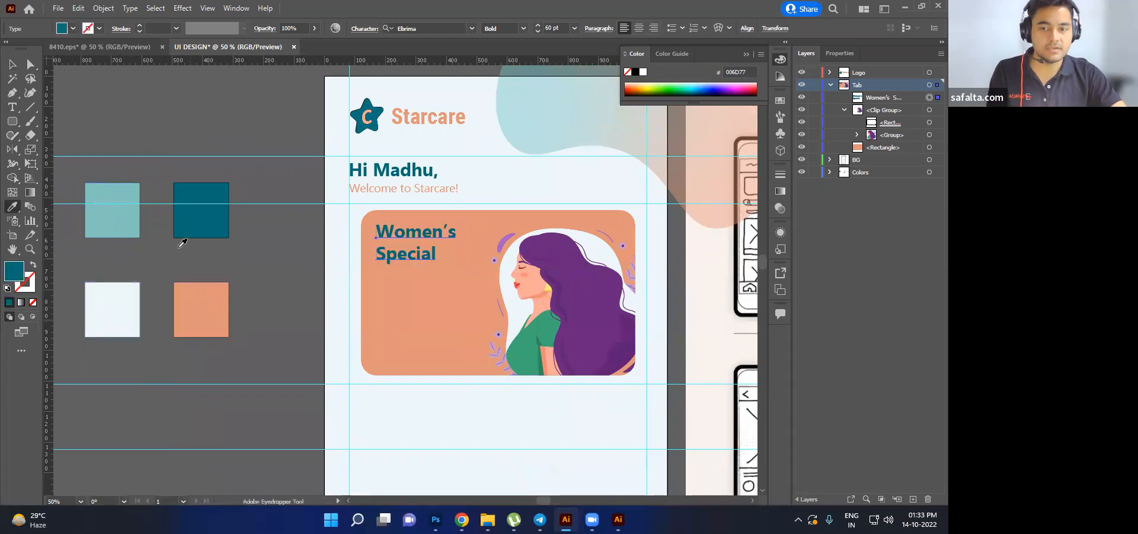
key("v")
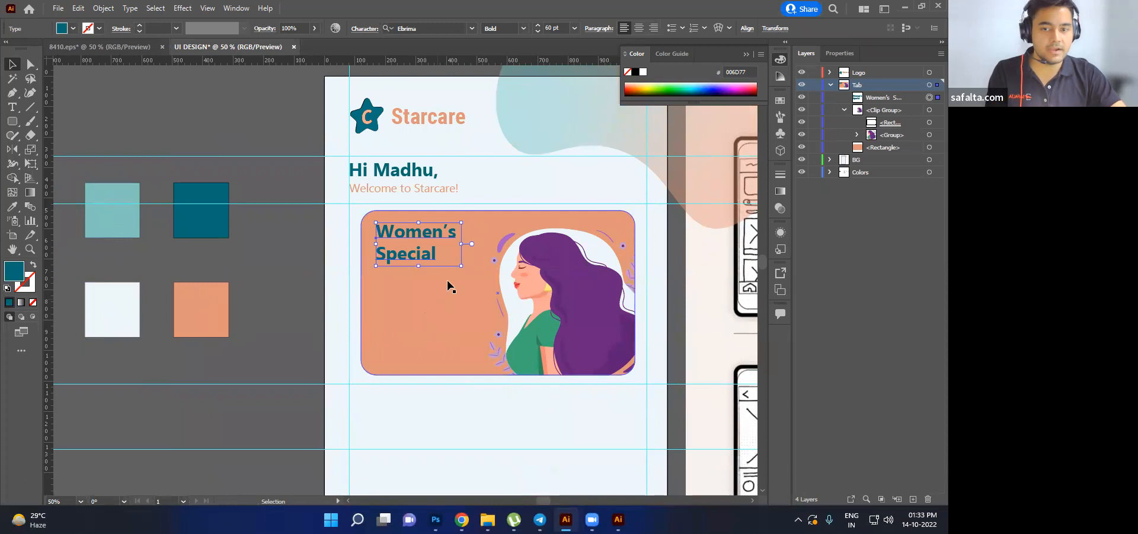
- Enlarge the "Women’s Special" heading proportionally until it nearly reaches the illustration, and deselect it
left_click_drag(462, 265, 479, 287)
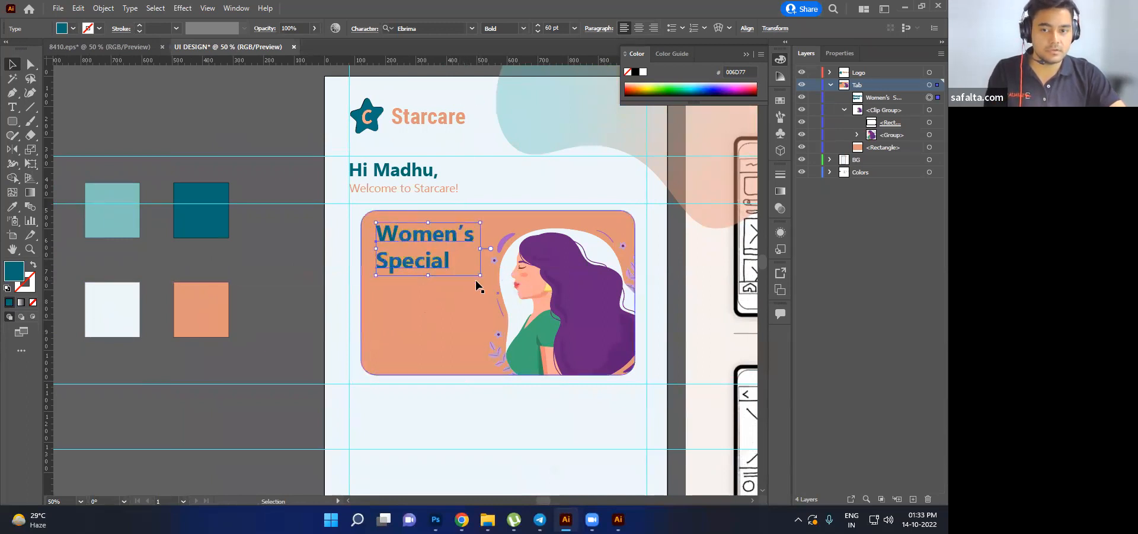
left_click(282, 314)
scroll(283, 315, "down", 1)
left_click_drag(384, 271, 384, 271)
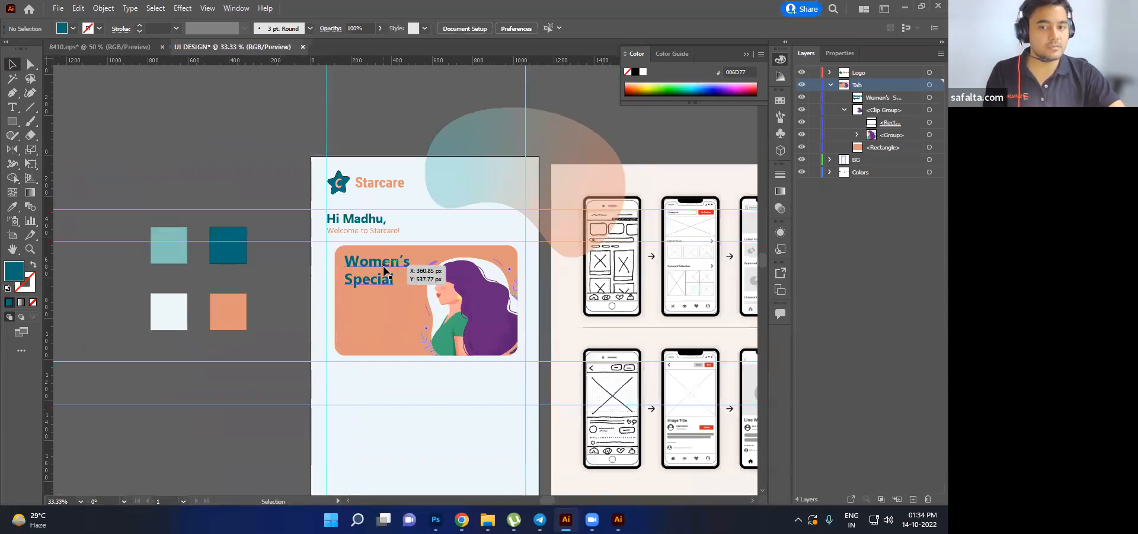
- Copy the "Welcome to Starcare!" line into the Tab layer and place the copy on the orange card below the "Women’s Special" heading
left_click(384, 271)
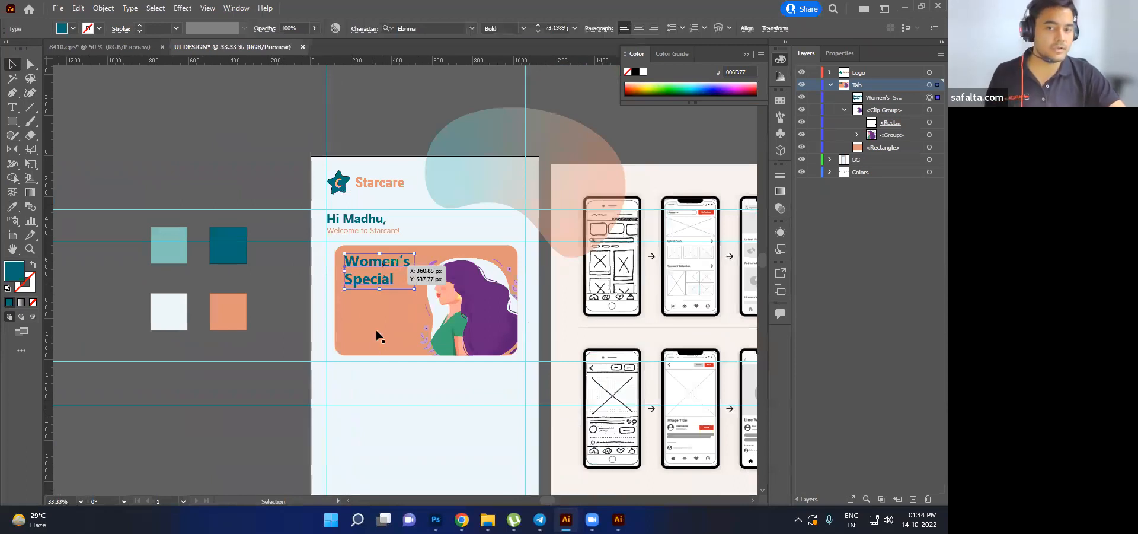
key("space")
left_click_drag(344, 326, 318, 299)
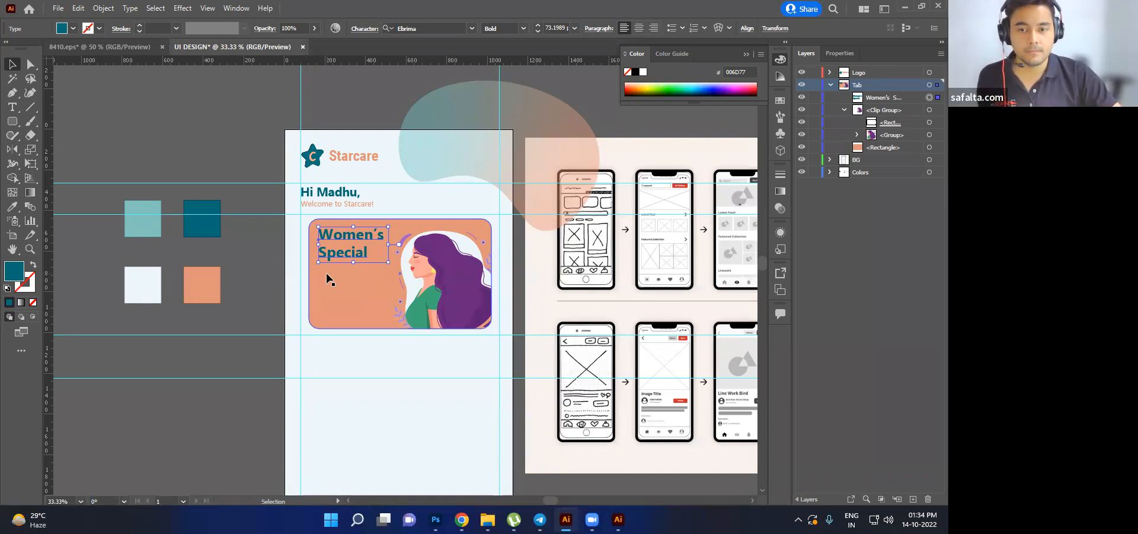
left_click(320, 210)
key("a")
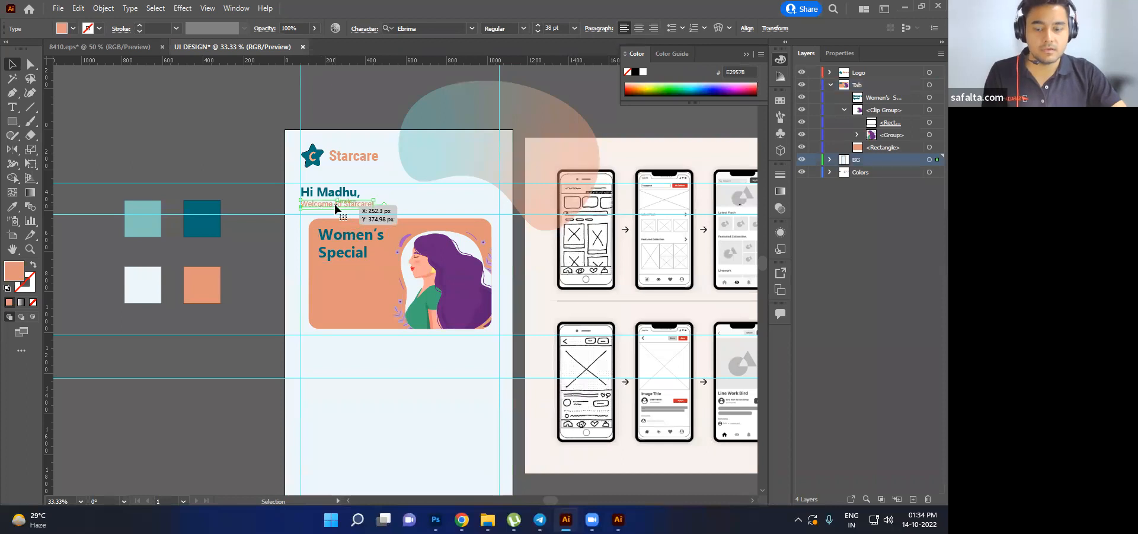
key("ctrl+shift+a")
left_click(873, 88)
key("ctrl+v")
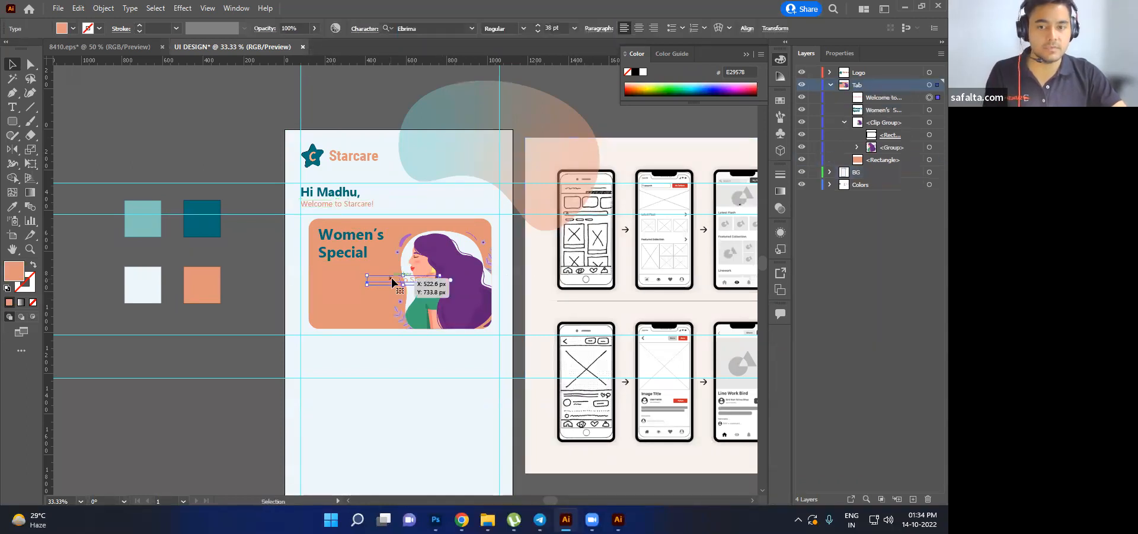
left_click_drag(412, 281, 370, 283)
- Apply the off-white palette swatch colour to the copied "Welcome to Starcare!" line with the Eyedropper and remove its stroke
key("i")
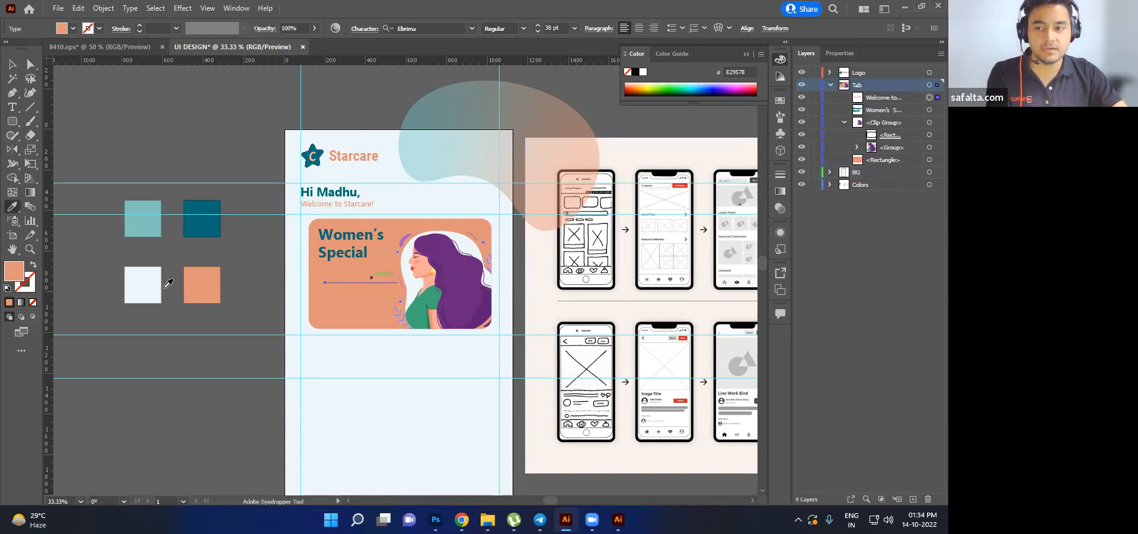
left_click(151, 286)
left_click(12, 64)
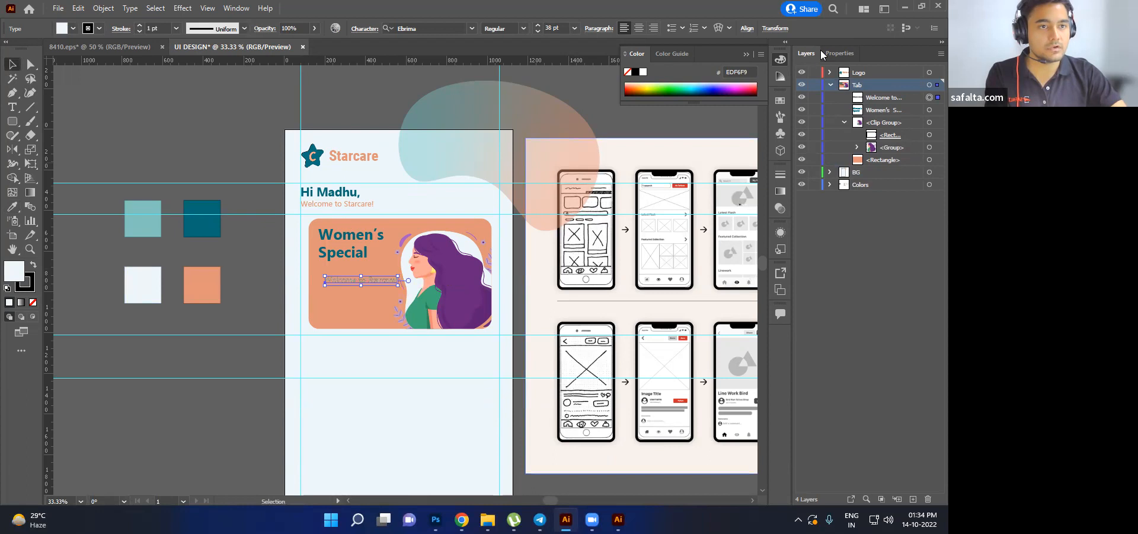
left_click(839, 54)
left_click(857, 208)
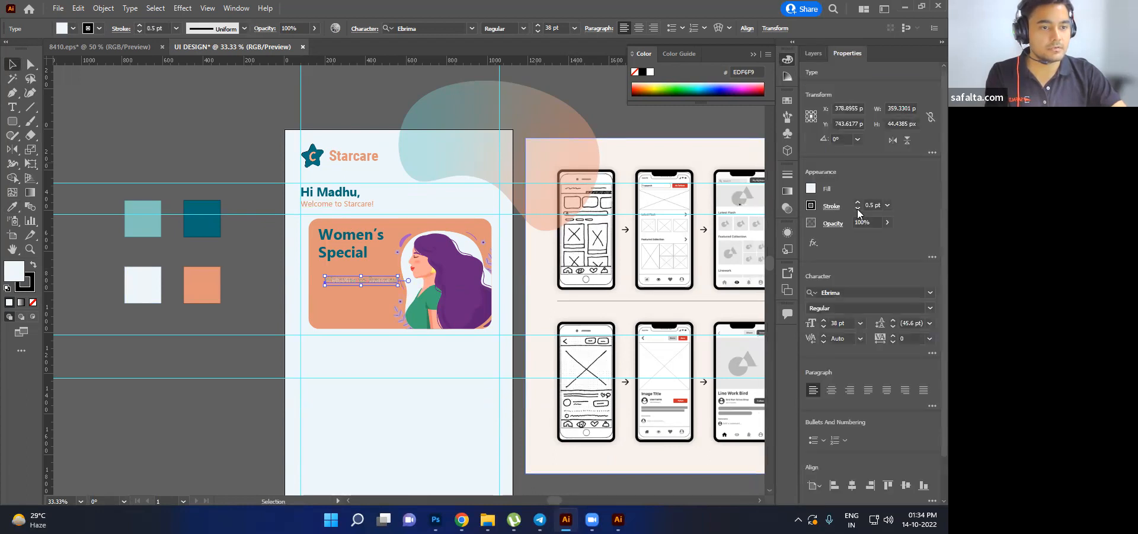
left_click(857, 208)
left_click(857, 208)
left_click(857, 209)
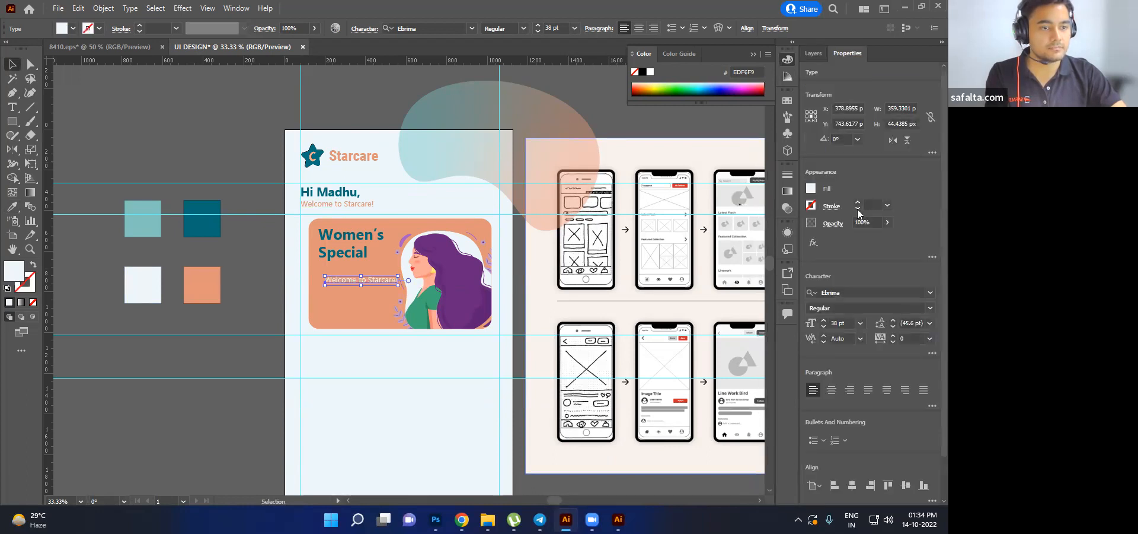
left_click(263, 316)
- Replace the wording of the copied line on the card with "An upcoming policy"
scroll(351, 282, "up", 3, "alt")
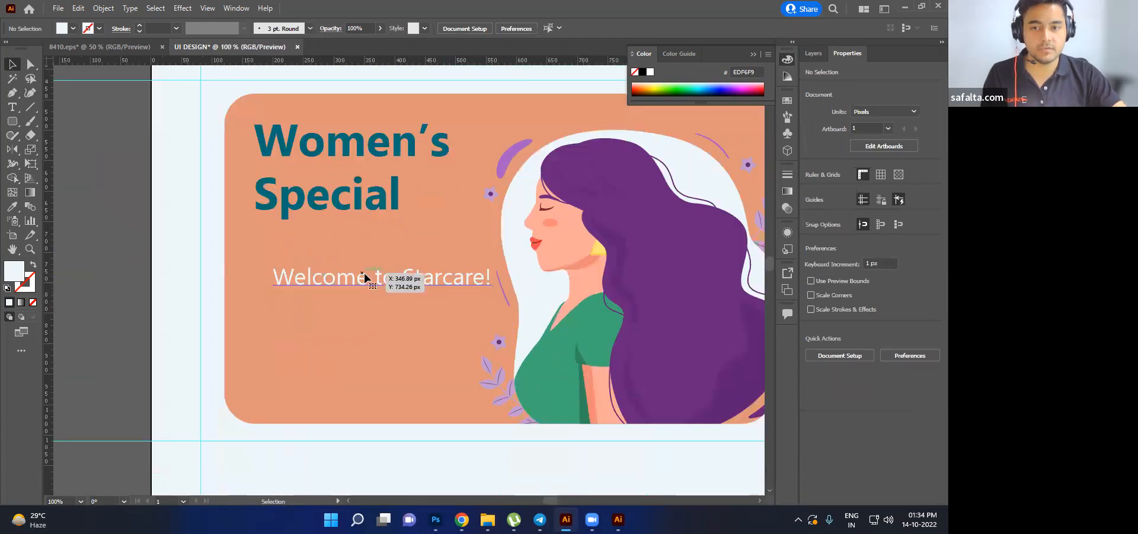
double_click(355, 278)
key("ctrl+a")
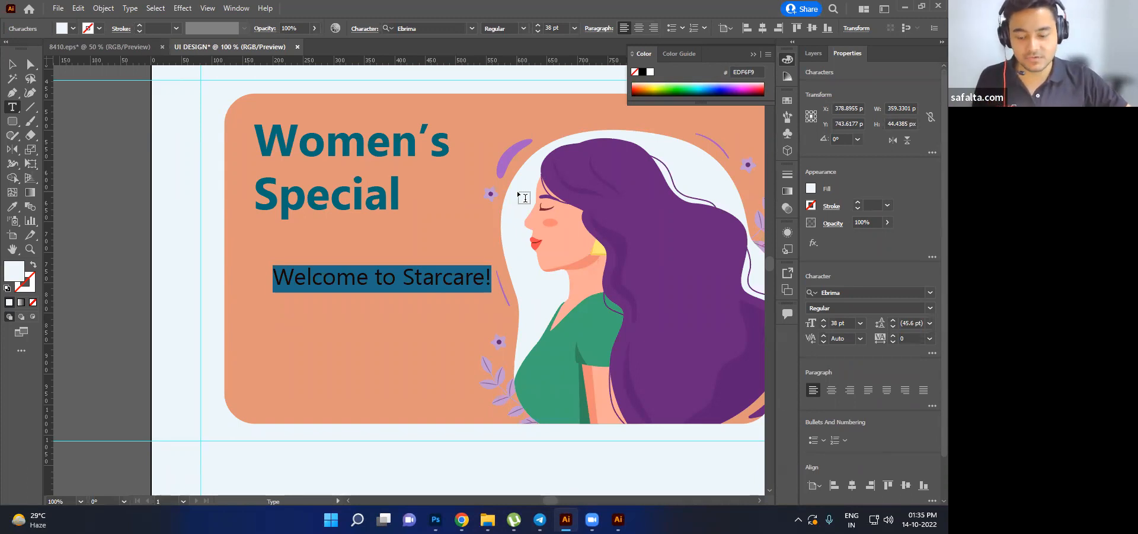
type("An")
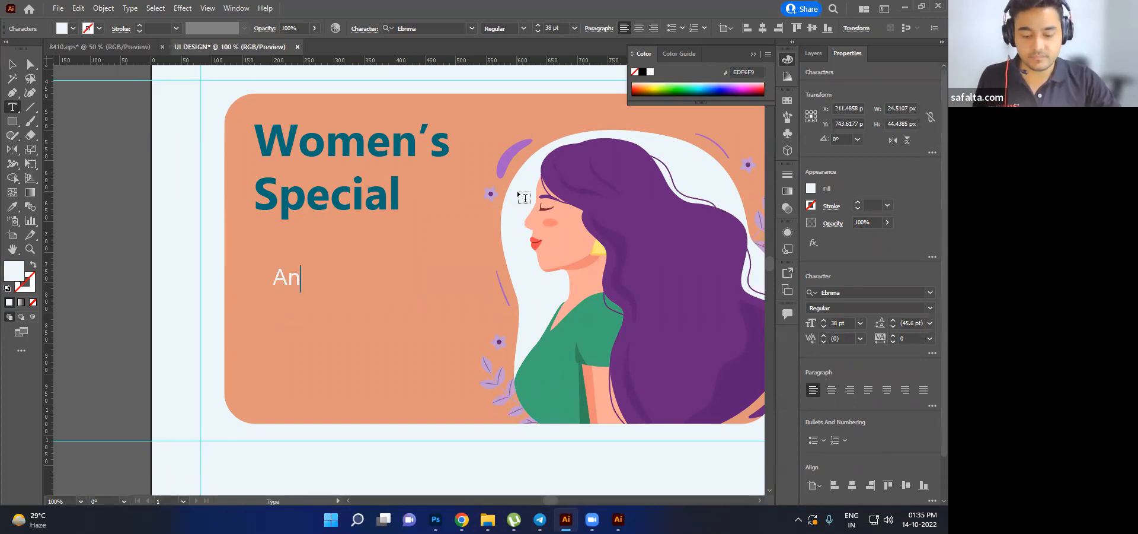
type(" up")
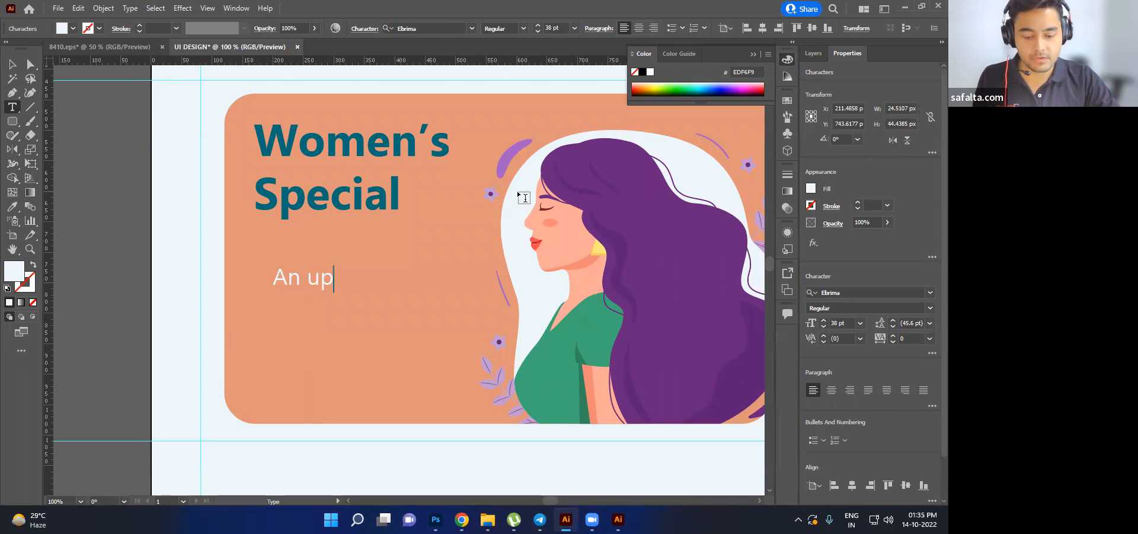
type("coming policy")
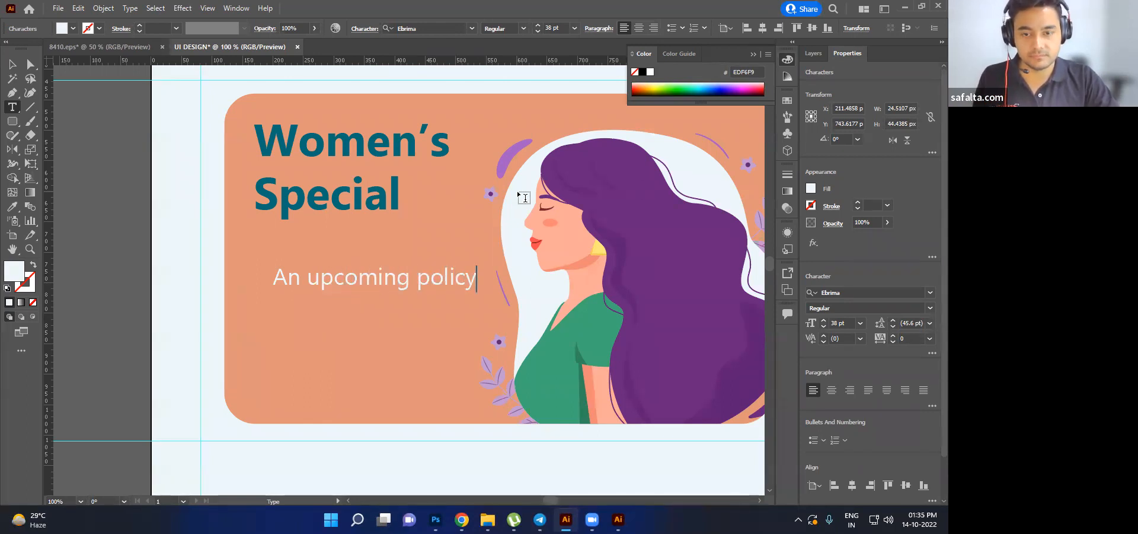
- Continue the card description with "great for wemen" on a second line and "starting" on a third line
key("Return")
type("gret")
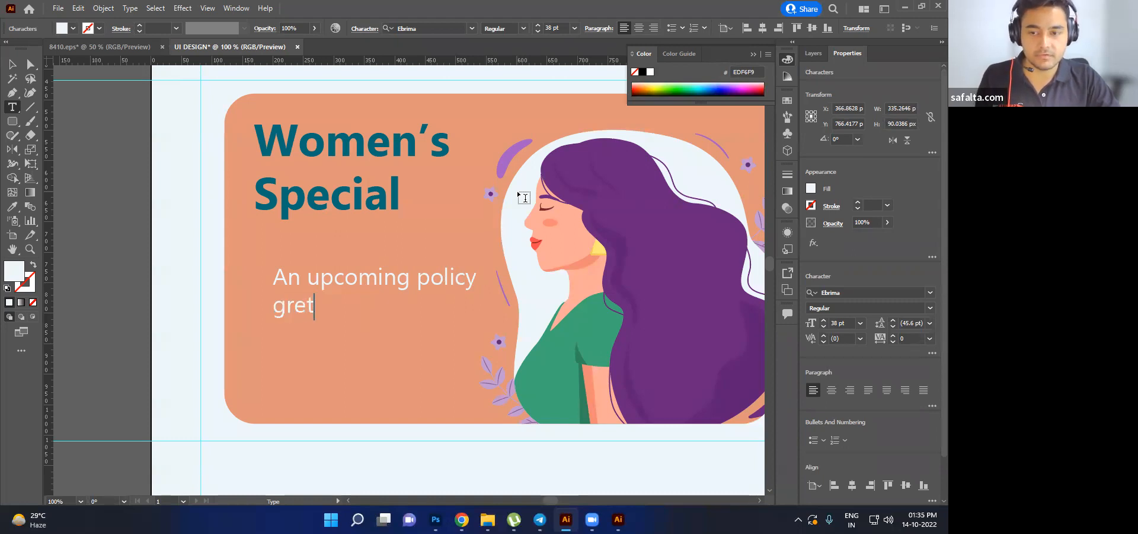
key("BackSpace")
type("eat fo")
type("r ")
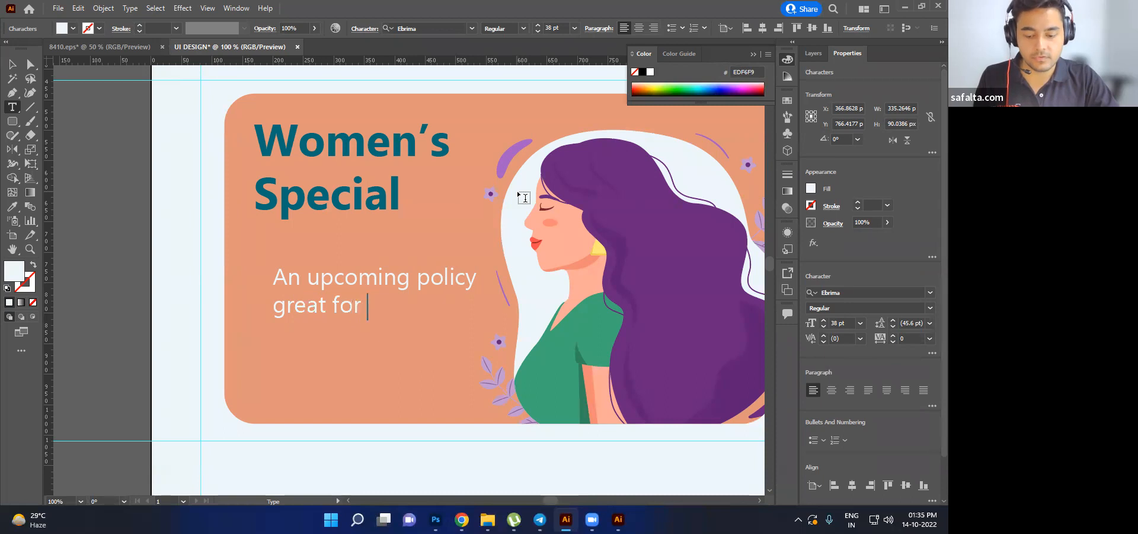
type("wemen")
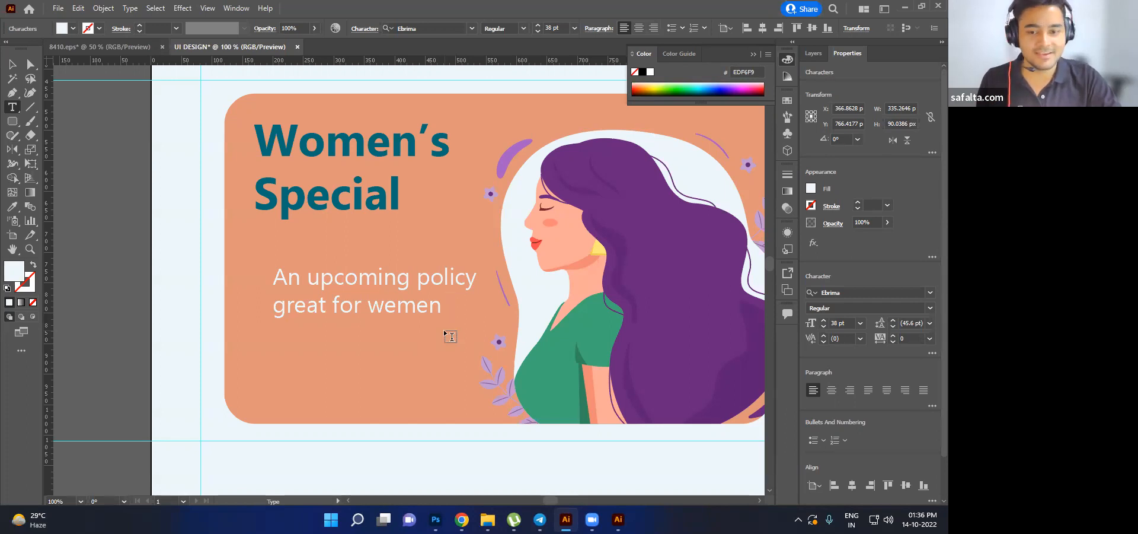
type("starting")
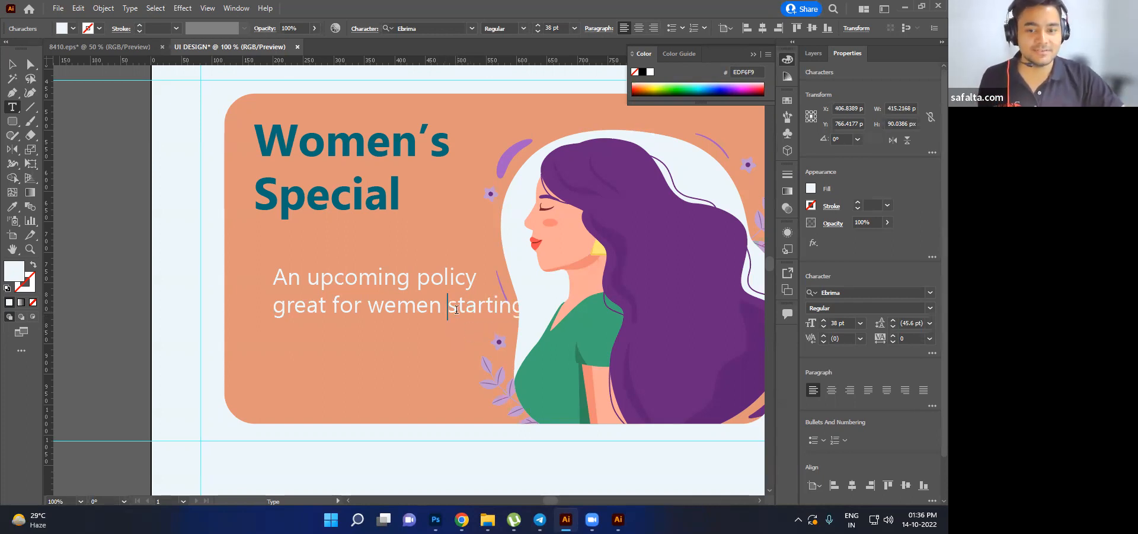
key("Return")
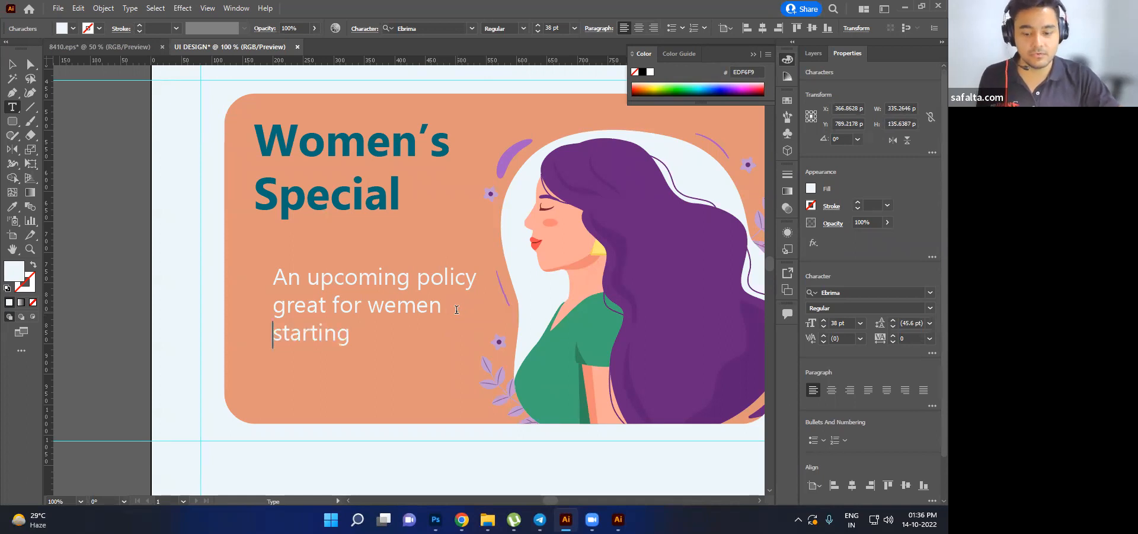
- Add the word "on" after "starting" at the end of the white paragraph
key("Right")
key("Right")
key("Right")
key("Right")
key("Right")
key("Right")
key("Right")
key("Right")
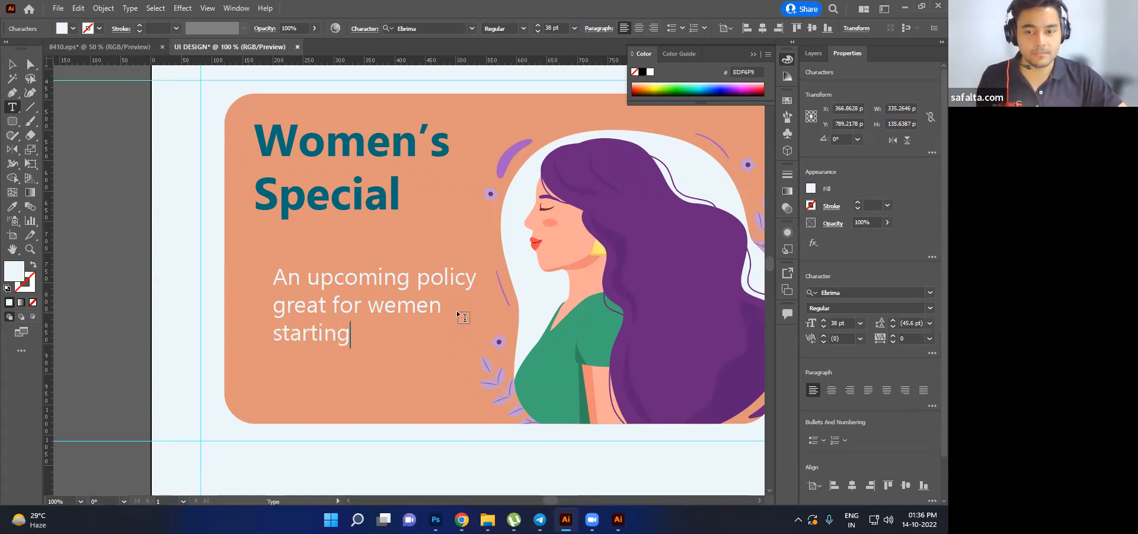
type("on")
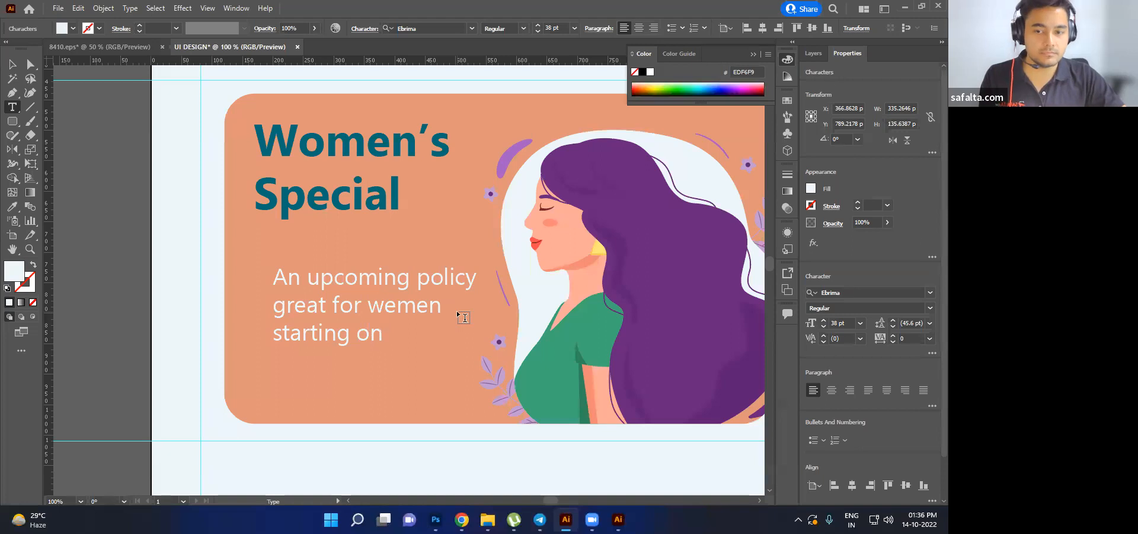
- Move the white paragraph up beneath the "Women's Special" heading and line up their left edges
left_click(12, 64)
left_click_drag(340, 277, 321, 244)
left_click(211, 265)
left_click(323, 309)
key("ctrl")
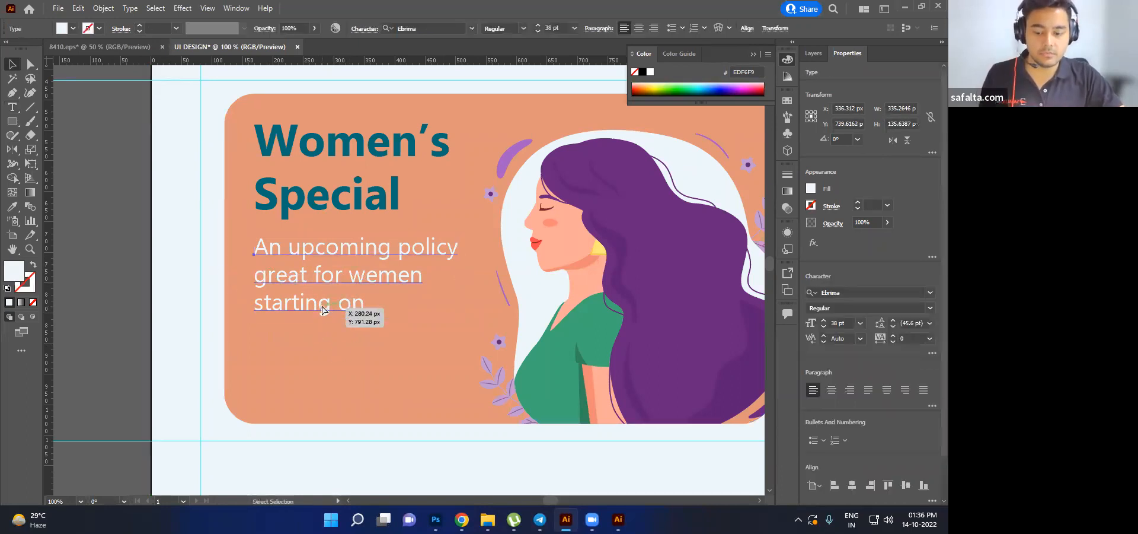
- Duplicate the white paragraph directly below itself and replace the copy's text with "20 OCTOBER"
left_click_drag(352, 276, 350, 379)
double_click(349, 379)
key("ctrl+a")
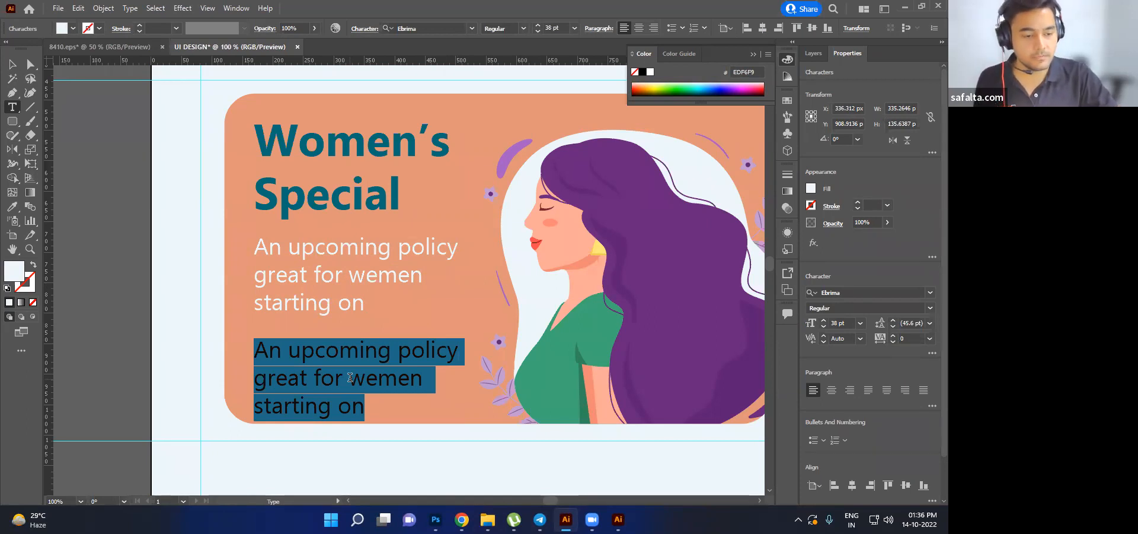
type("20")
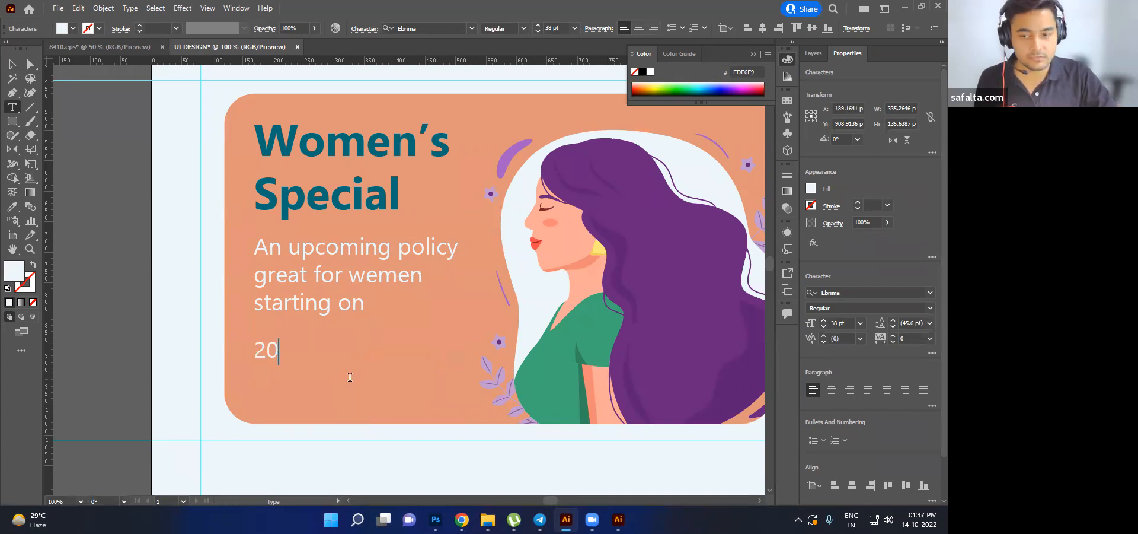
type(" Oct")
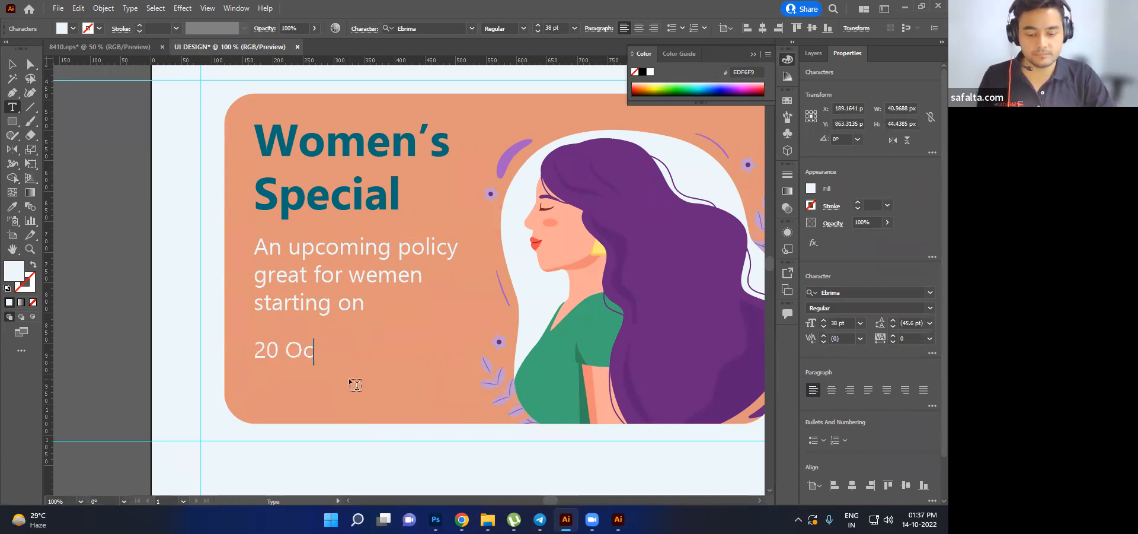
key("BackSpace")
key("BackSpace")
type("C")
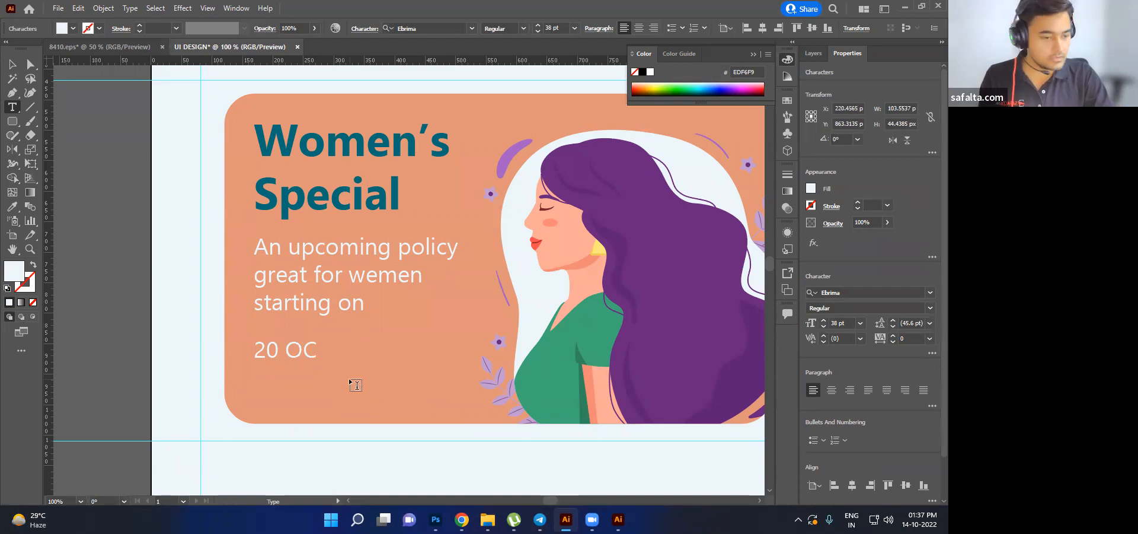
type("TOBER")
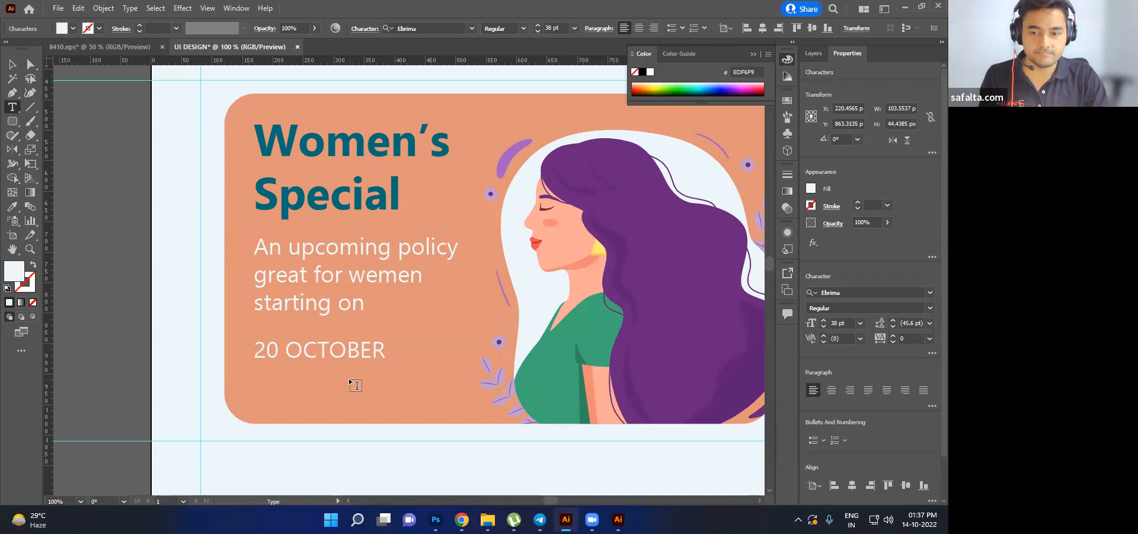
- Rewrite the month of the date line as "October" and add the year 2022
key("BackSpace")
key("BackSpace")
key("BackSpace")
key("BackSpace")
key("BackSpace")
key("BackSpace")
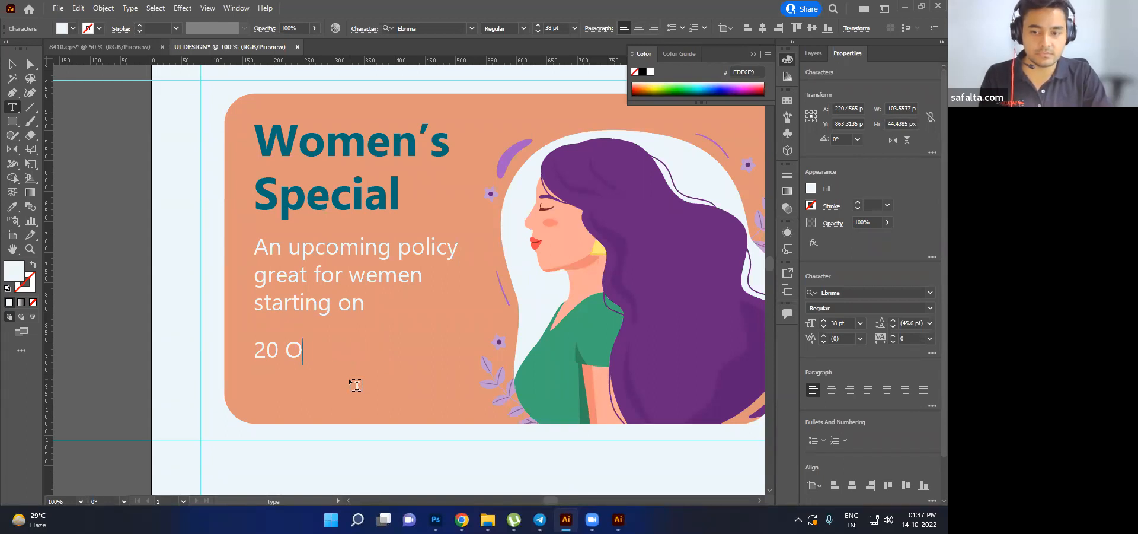
type("cto")
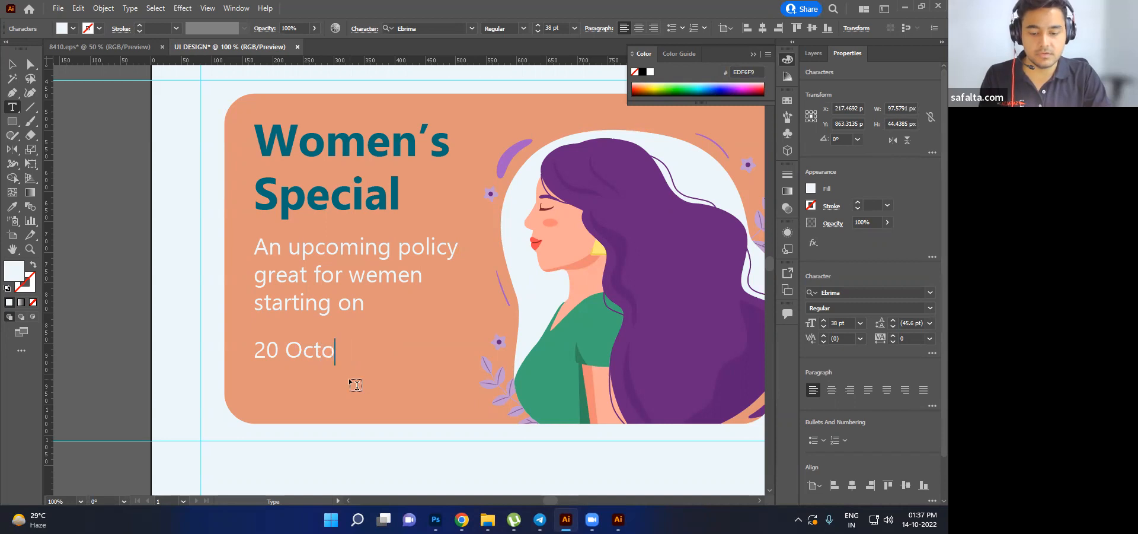
type("ber 2022")
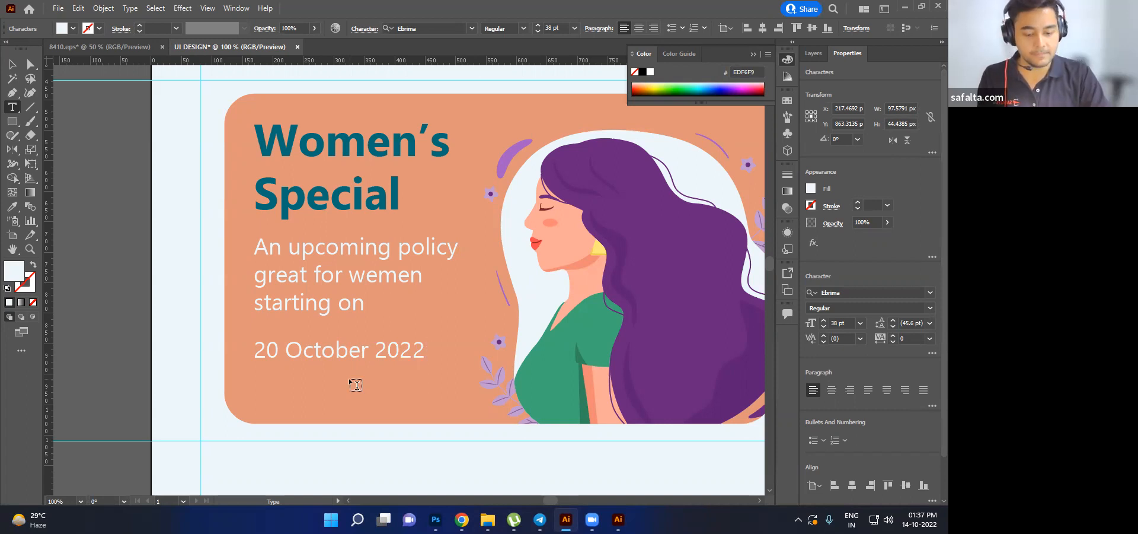
- Replace the year in the date line with a time so it reads "20 October, 7 Pm"
key("BackSpace")
key("BackSpace")
key("BackSpace")
key("BackSpace")
key("BackSpace")
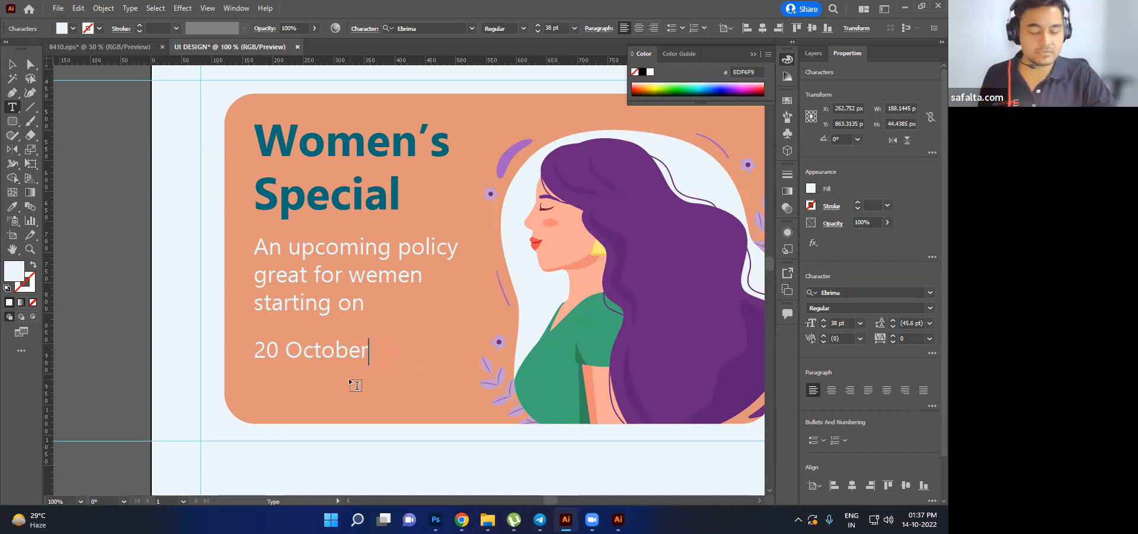
type(",")
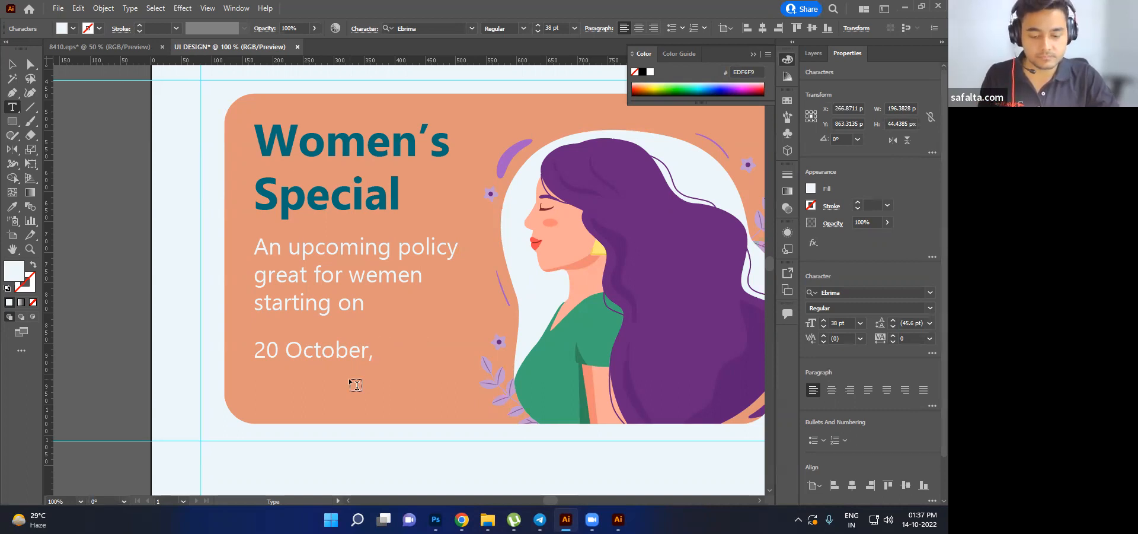
type(" 7 p")
key("BackSpace")
type("Pm")
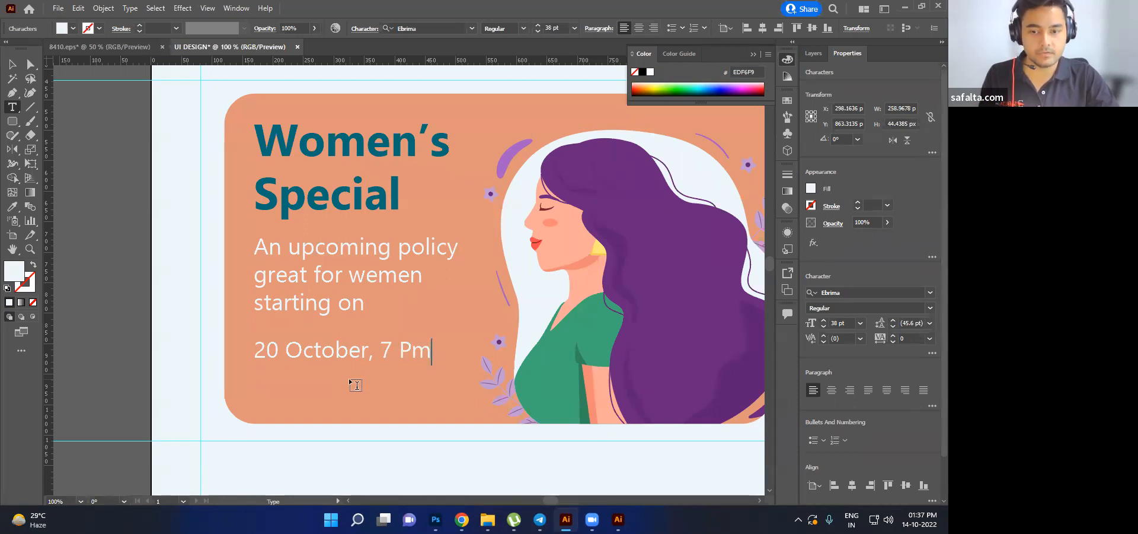
- Set the font style of the date line to Bold
left_click(12, 64)
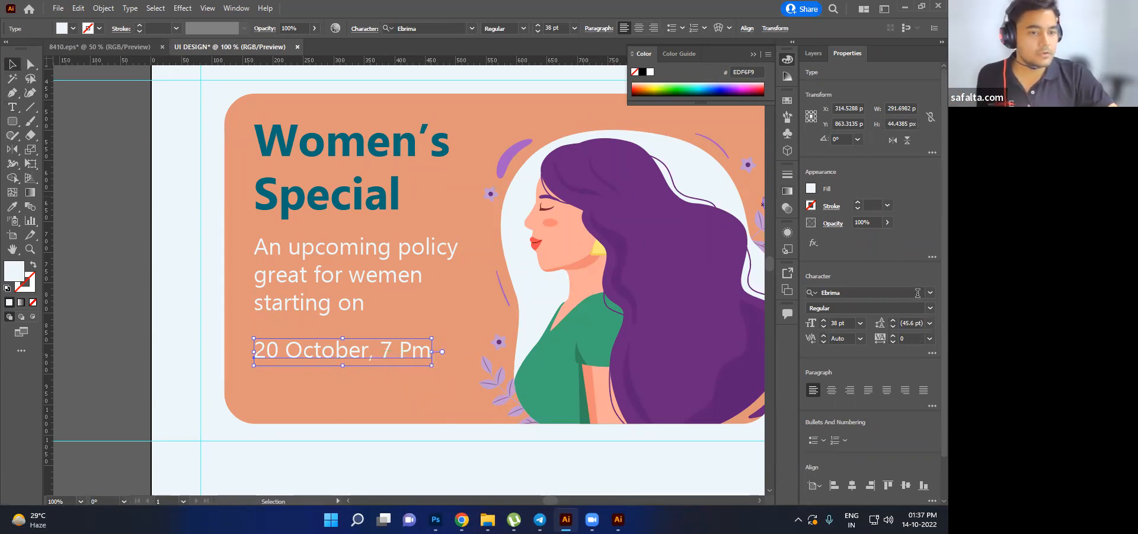
left_click(930, 308)
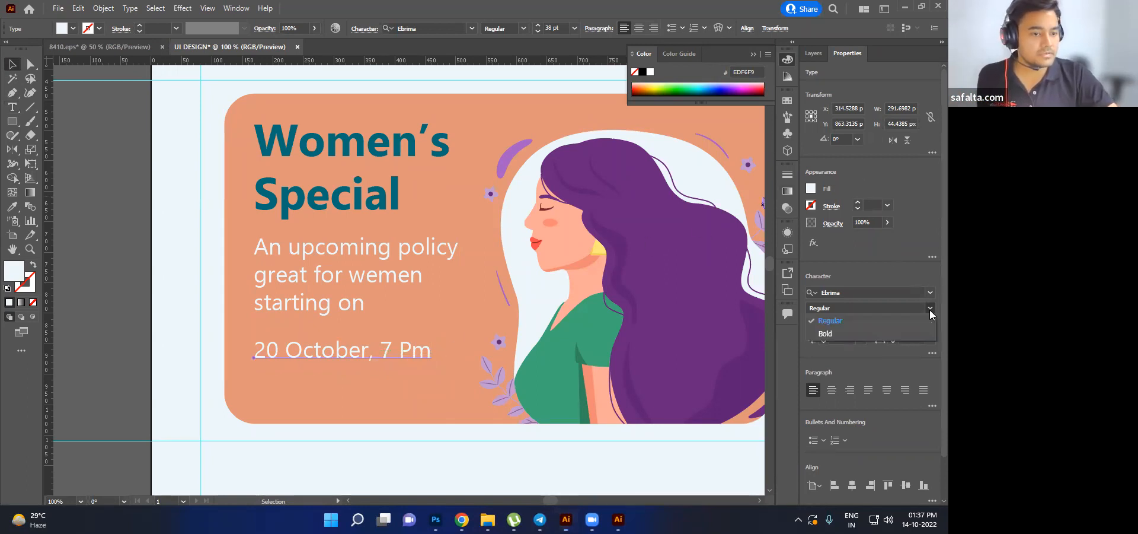
left_click(839, 332)
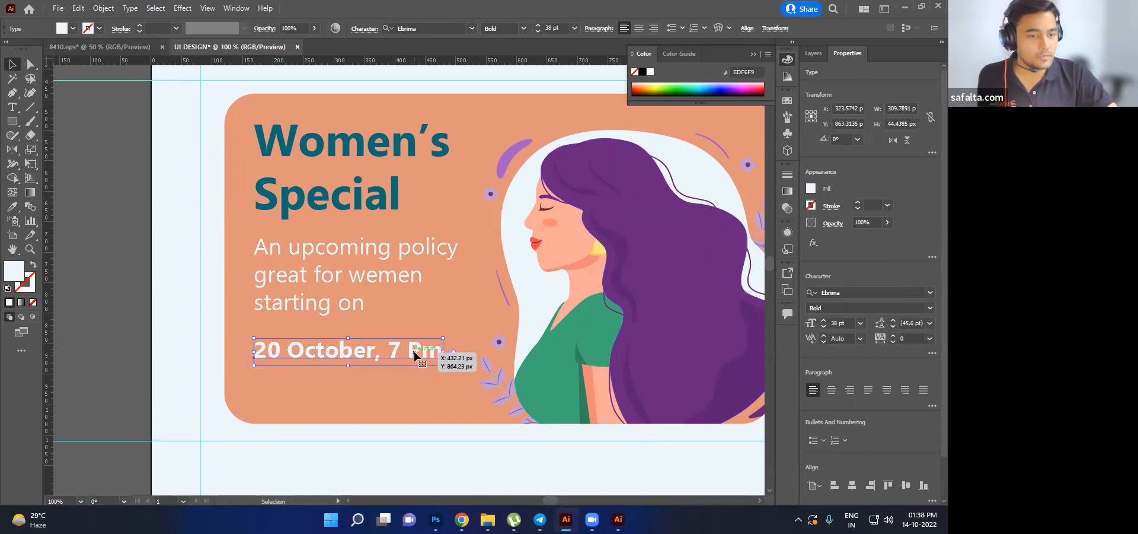
scroll(874, 331, "down", 2)
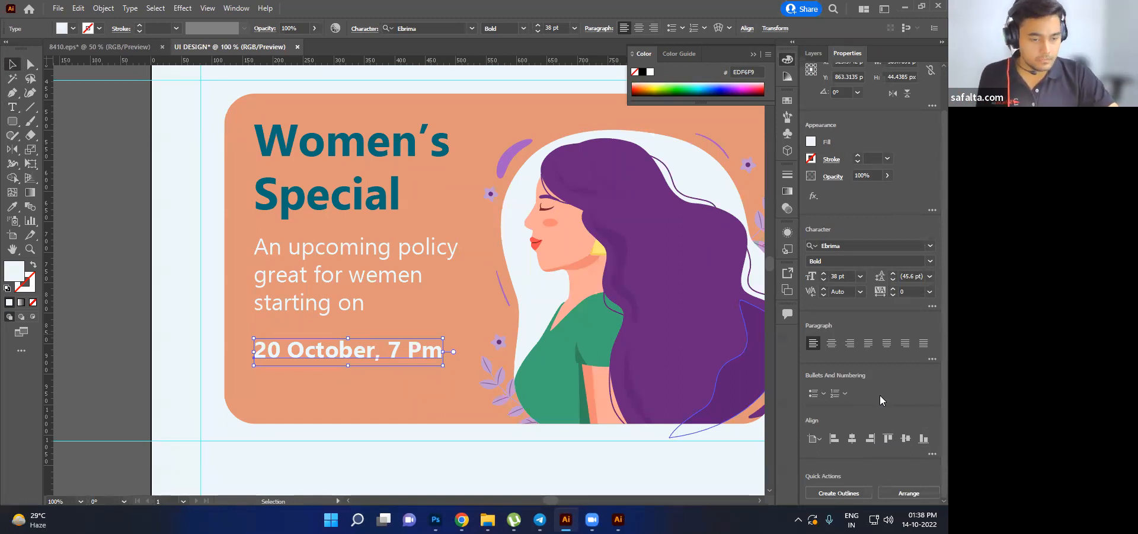
left_click(932, 307)
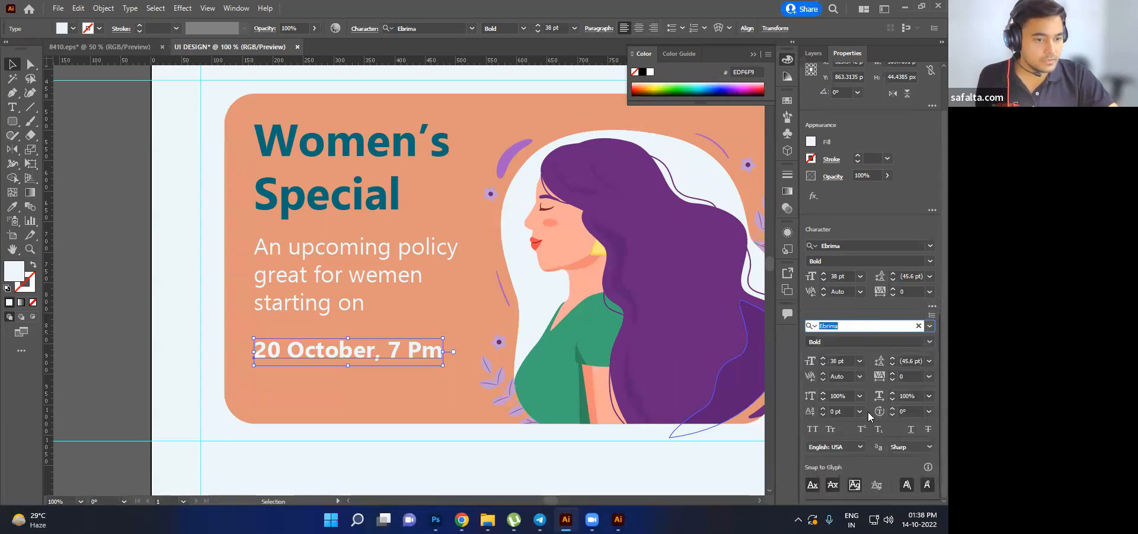
scroll(902, 449, "down", 1)
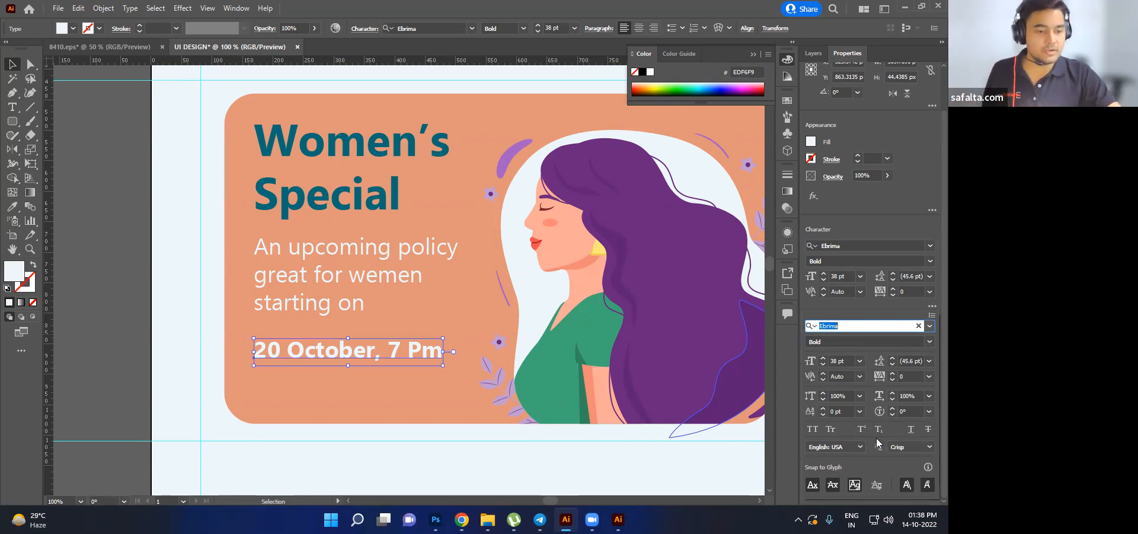
left_click(929, 326)
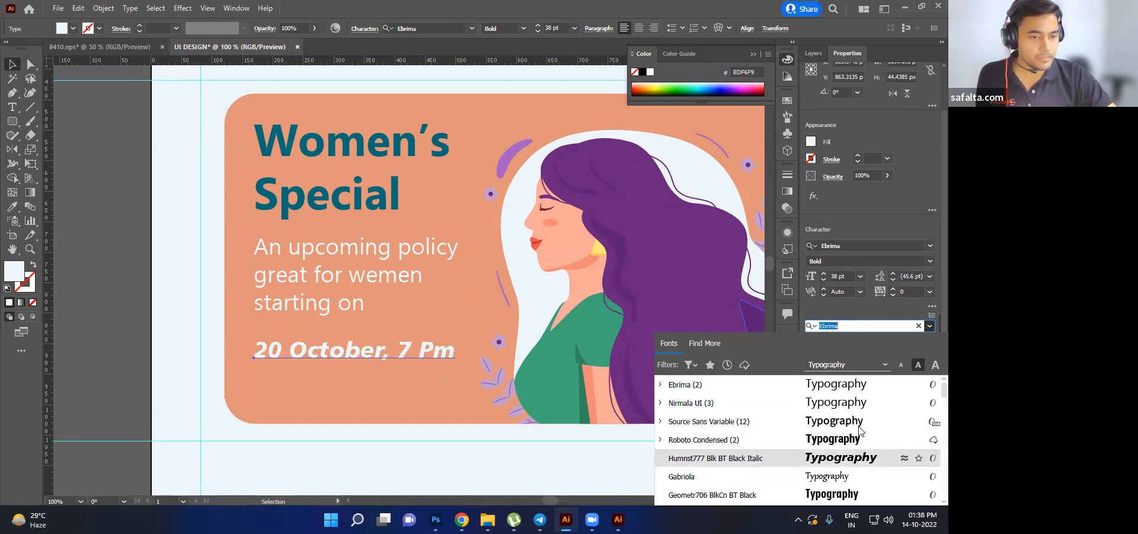
left_click(923, 174)
- Move the date line up closer to the paragraph above it and deselect it
left_click(298, 374)
left_click(315, 357)
left_click_drag(339, 358, 341, 343)
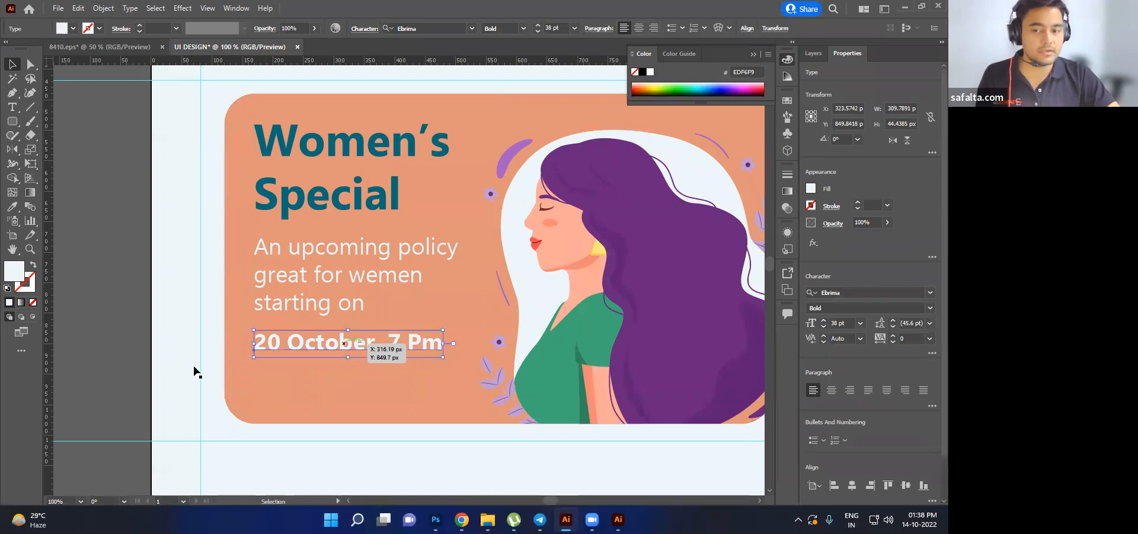
left_click(124, 284)
- Draw a white pill-shaped rounded rectangle about 204 by 68 px below the date line as a button
left_click(11, 121)
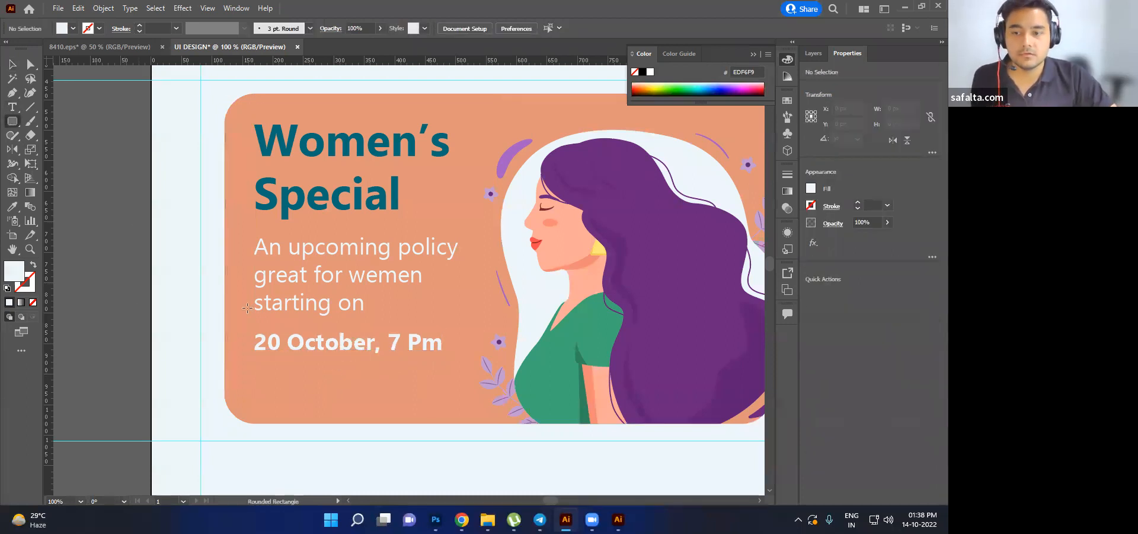
left_click_drag(251, 363, 339, 392)
left_click(12, 65)
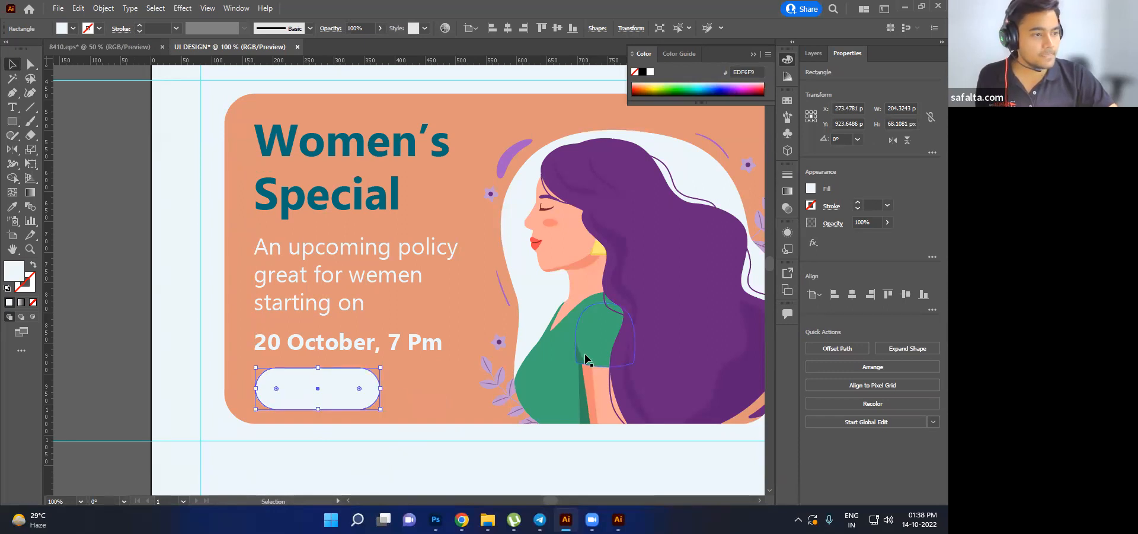
- Correct the misspelled "wemen" to "women" in the white paragraph
key("t")
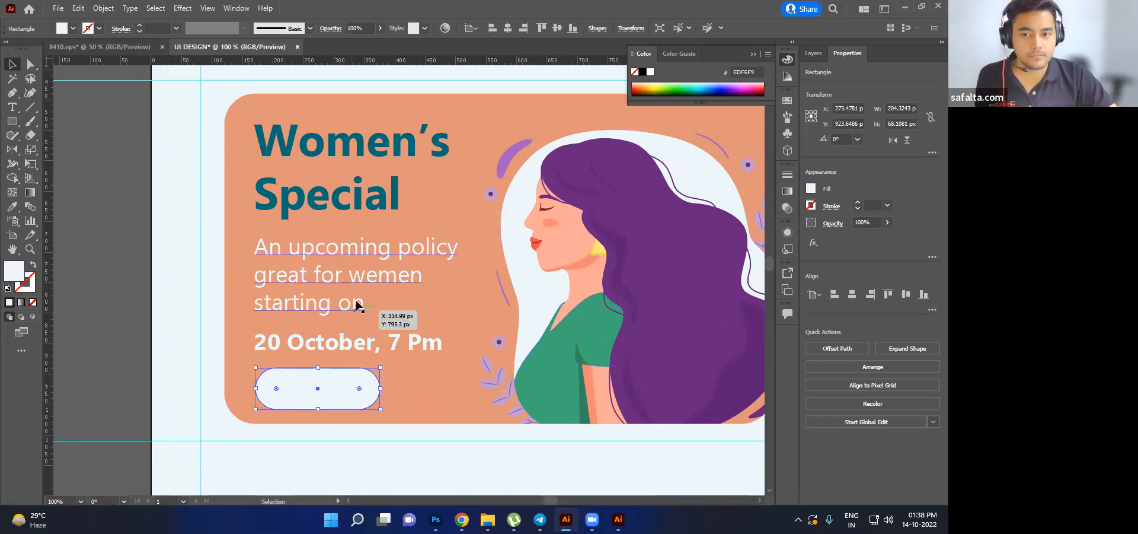
left_click(372, 275)
triple_click(372, 275)
left_click(376, 277)
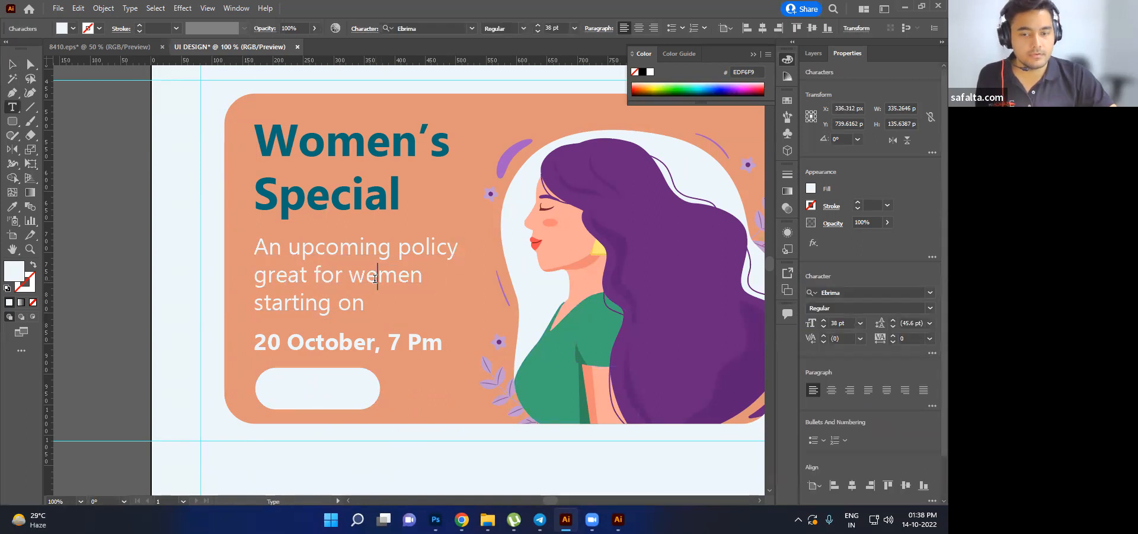
key("BackSpace")
type("o")
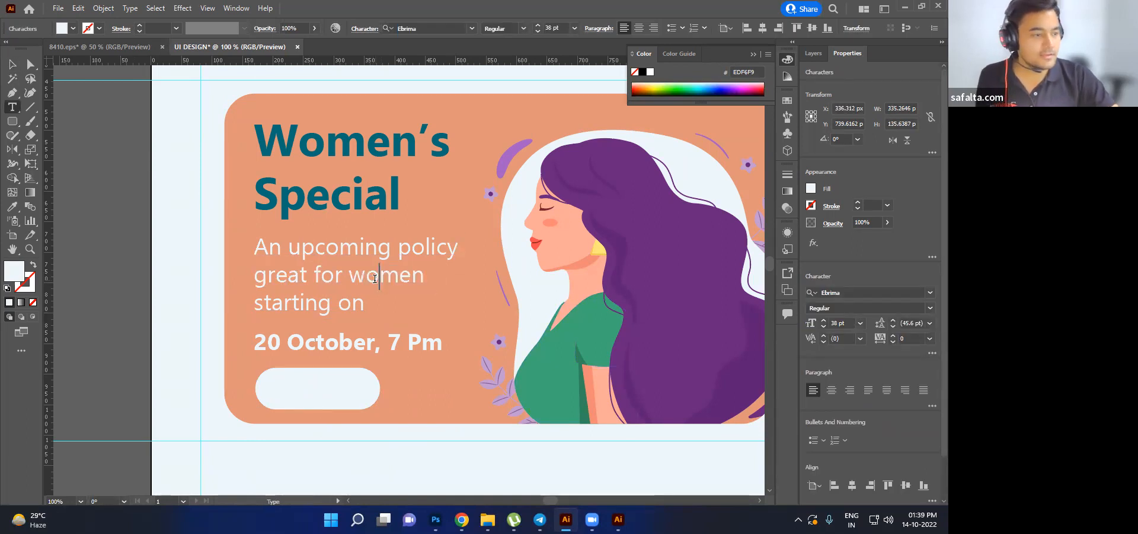
left_click(12, 64)
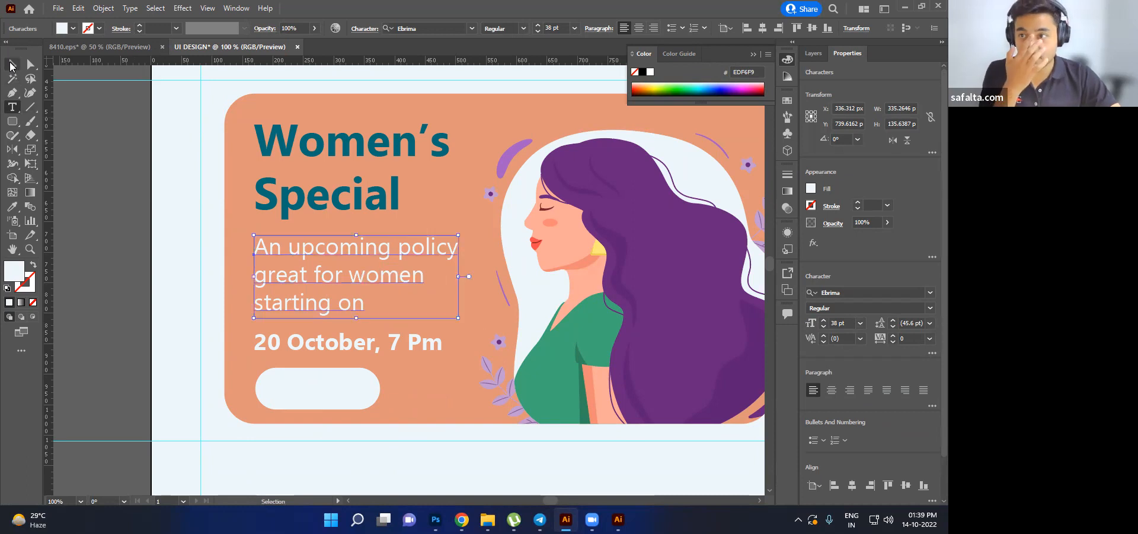
- Nudge the white button shape and the date line slightly upward to tighten their spacing
left_click(343, 389)
left_click_drag(344, 389, 344, 385)
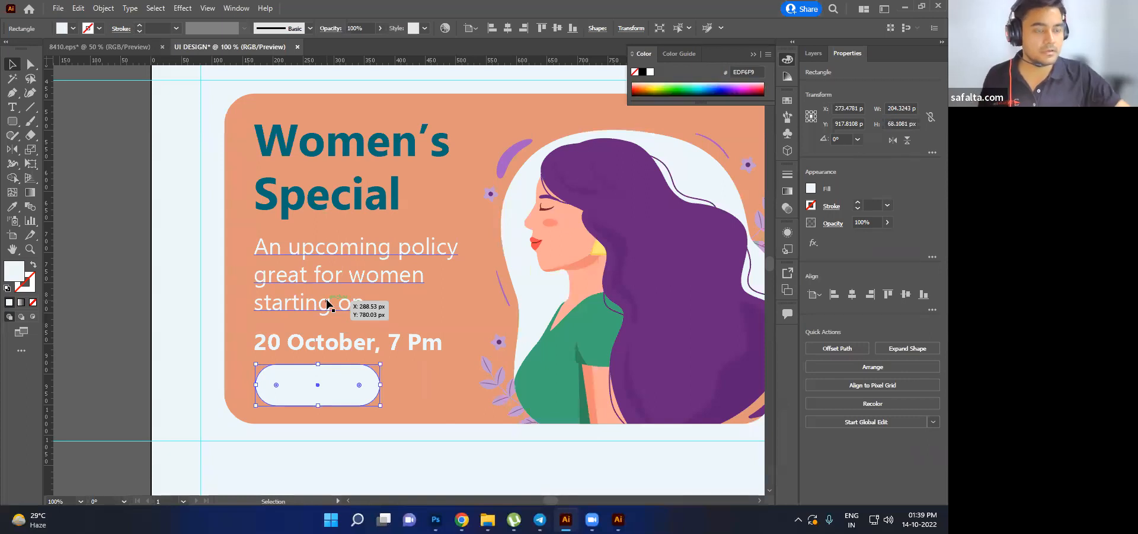
left_click(316, 348)
left_click_drag(316, 346, 315, 338)
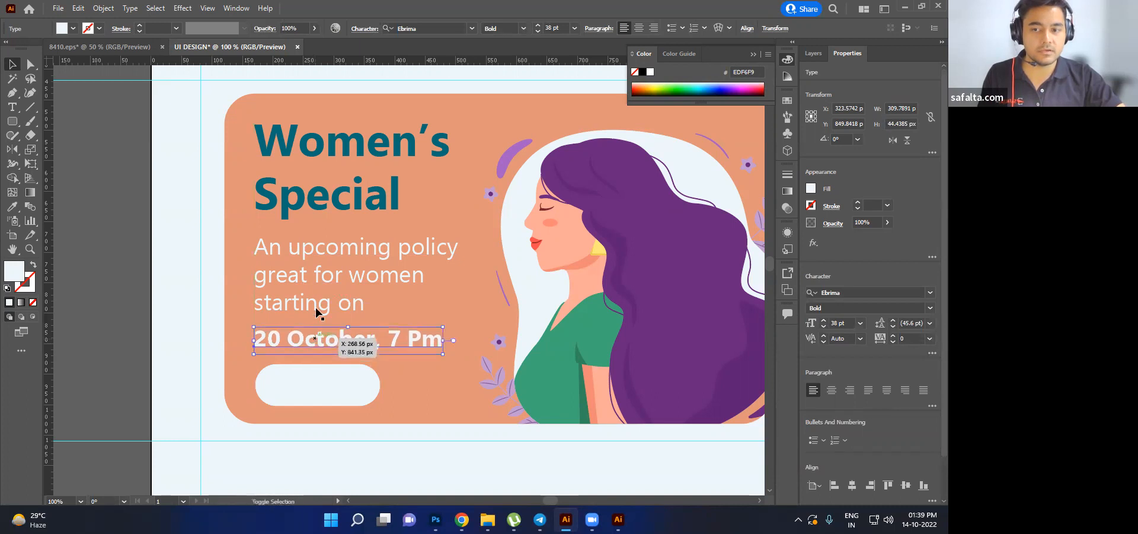
left_click(339, 386)
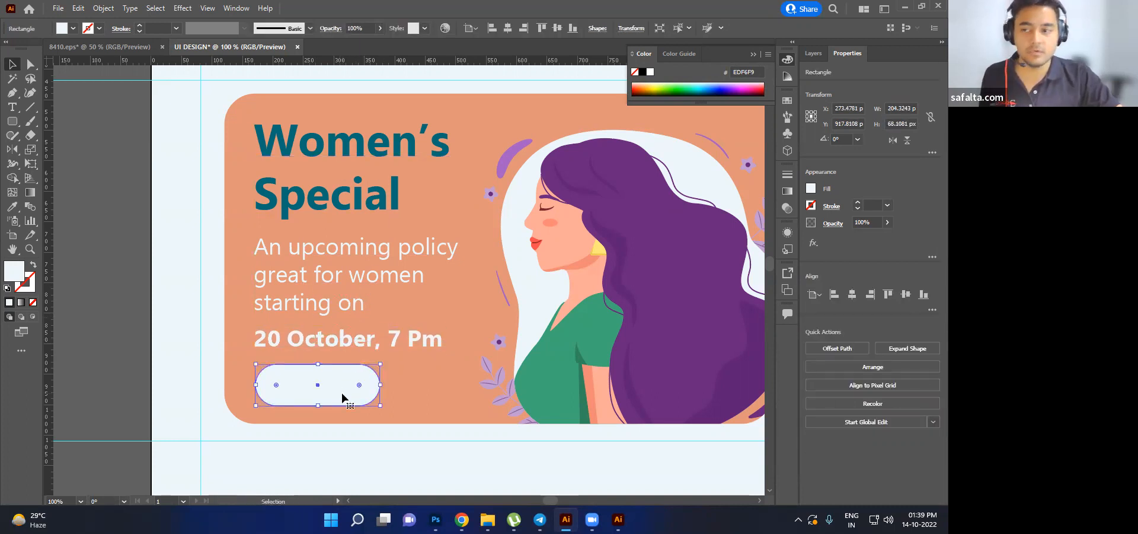
- Duplicate the date line in the card's orange fill and place the copy over the white button shape
left_click(349, 336)
key("ctrl+c")
left_click(12, 206)
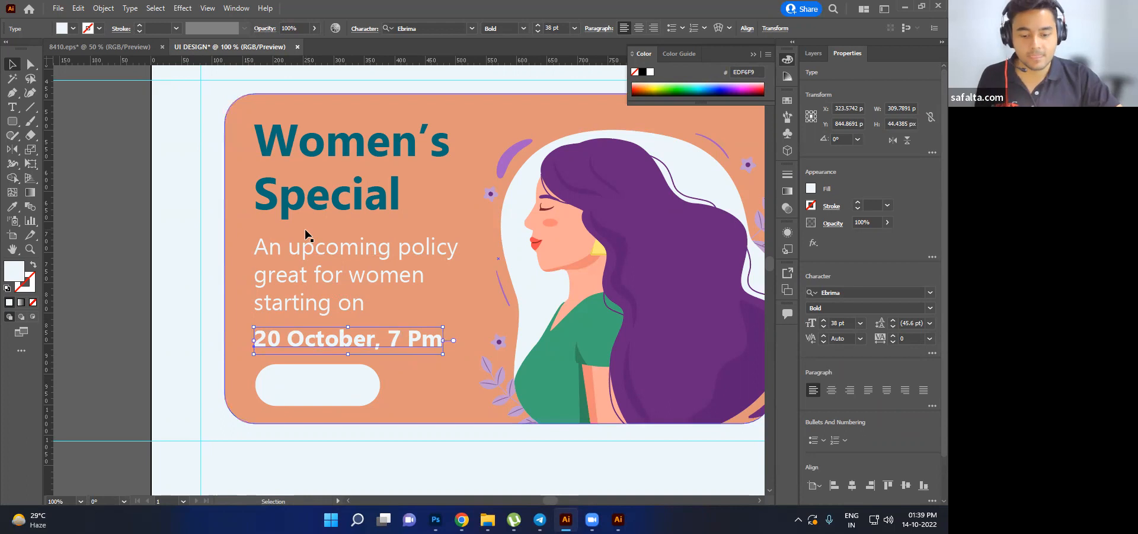
left_click(462, 214)
key("v")
left_click_drag(310, 340, 310, 386)
- Bring the orange copy of the date line in front of the white button shape
right_click(383, 387)
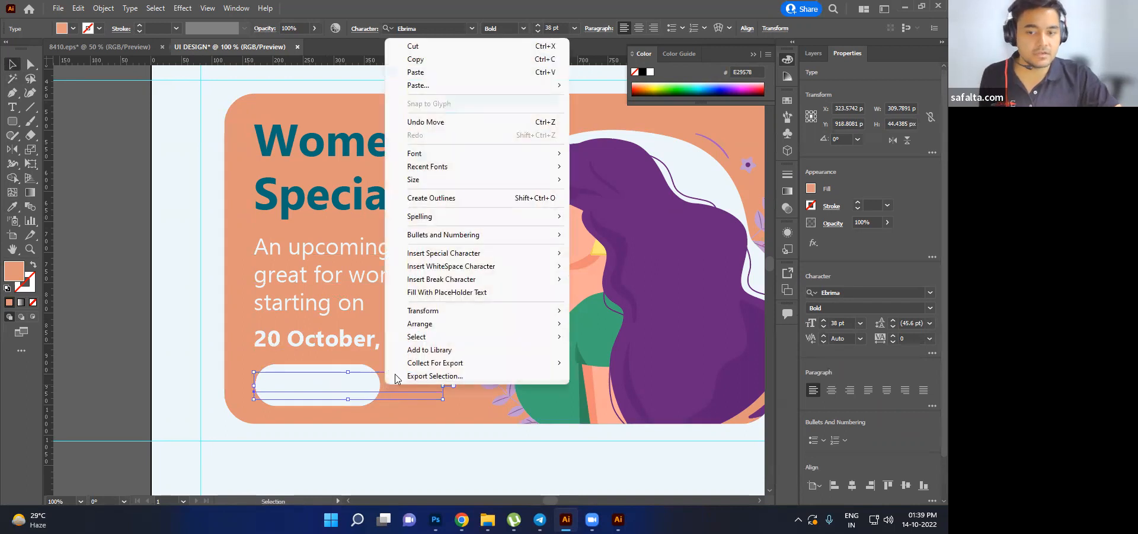
mouse_move(420, 324)
left_click(611, 323)
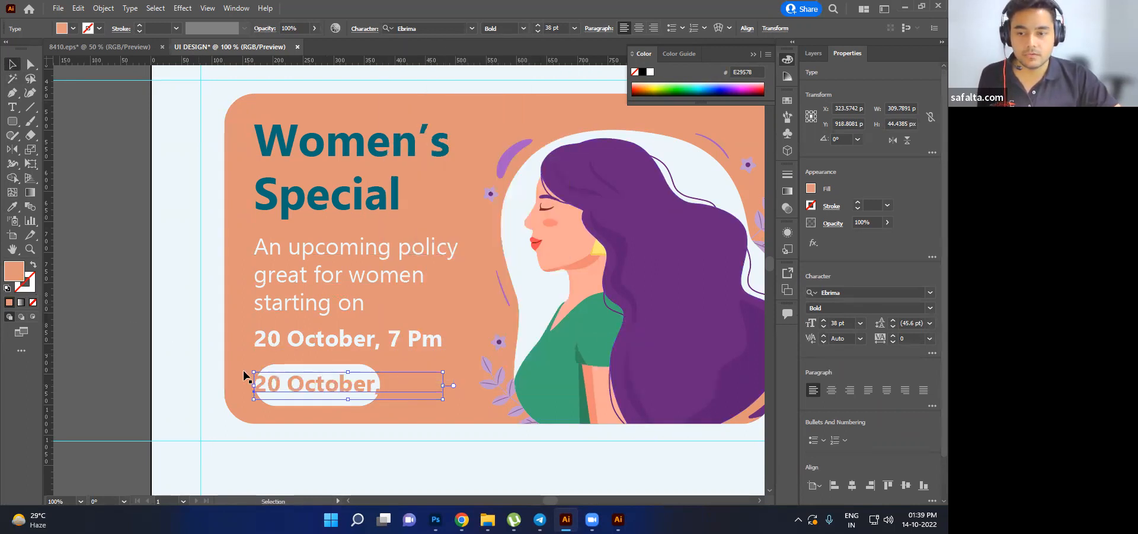
- Replace the orange date text over the white button shape with "Read More"
double_click(316, 390)
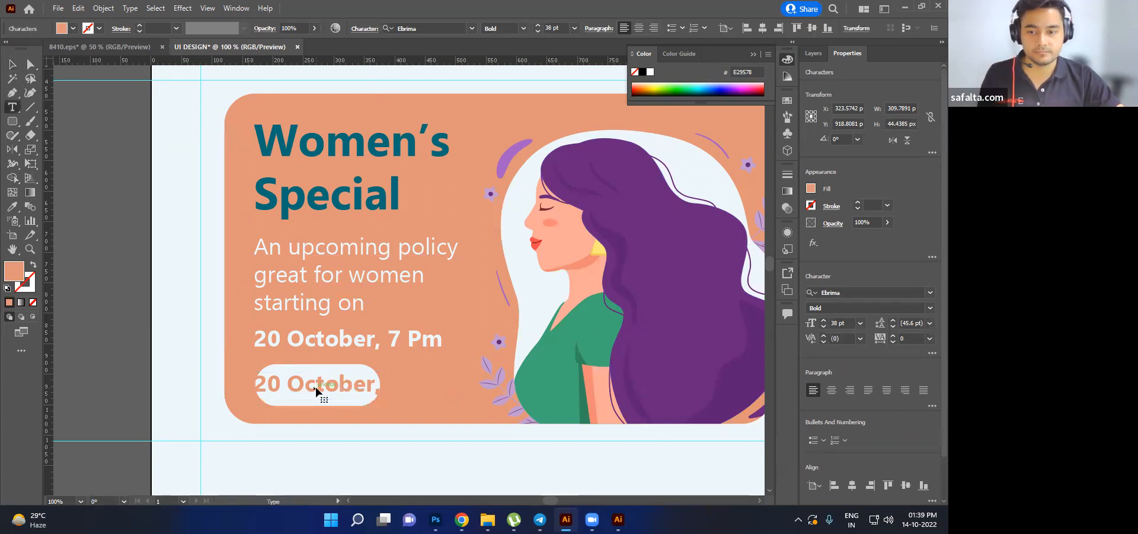
double_click(317, 389)
triple_click(319, 388)
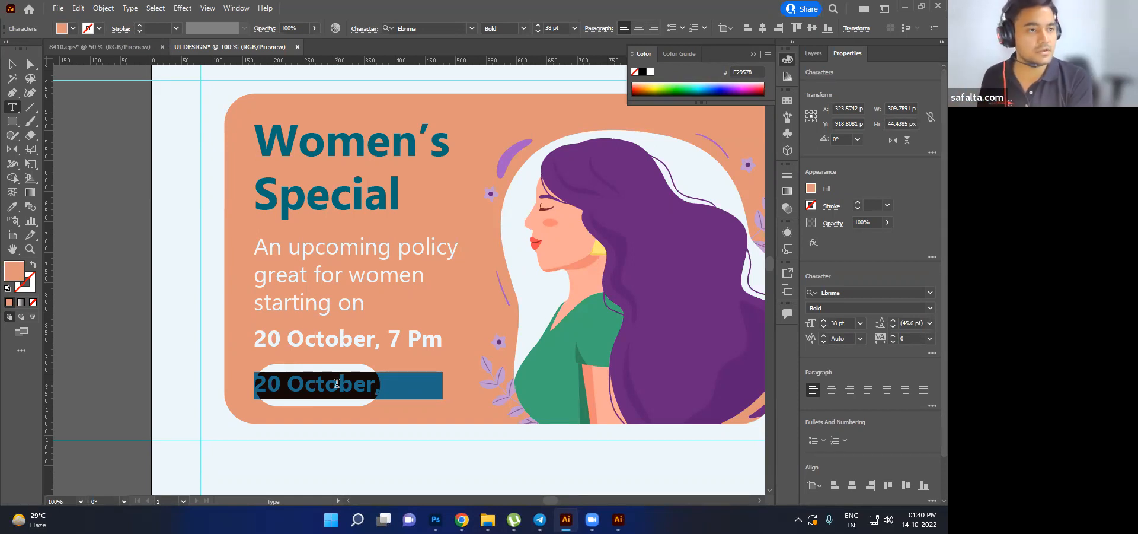
type("Rea")
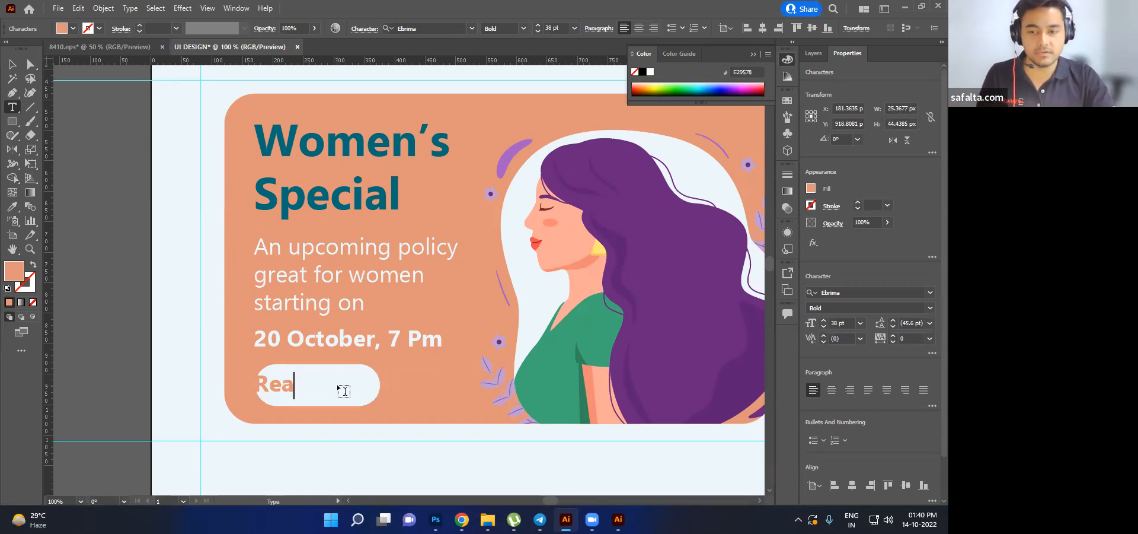
type("d ")
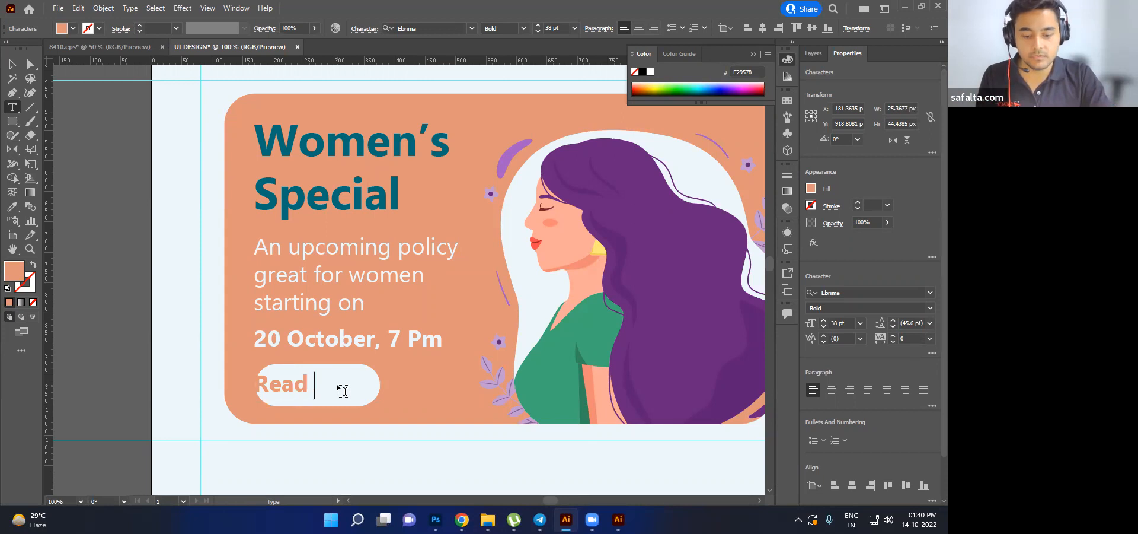
type("More")
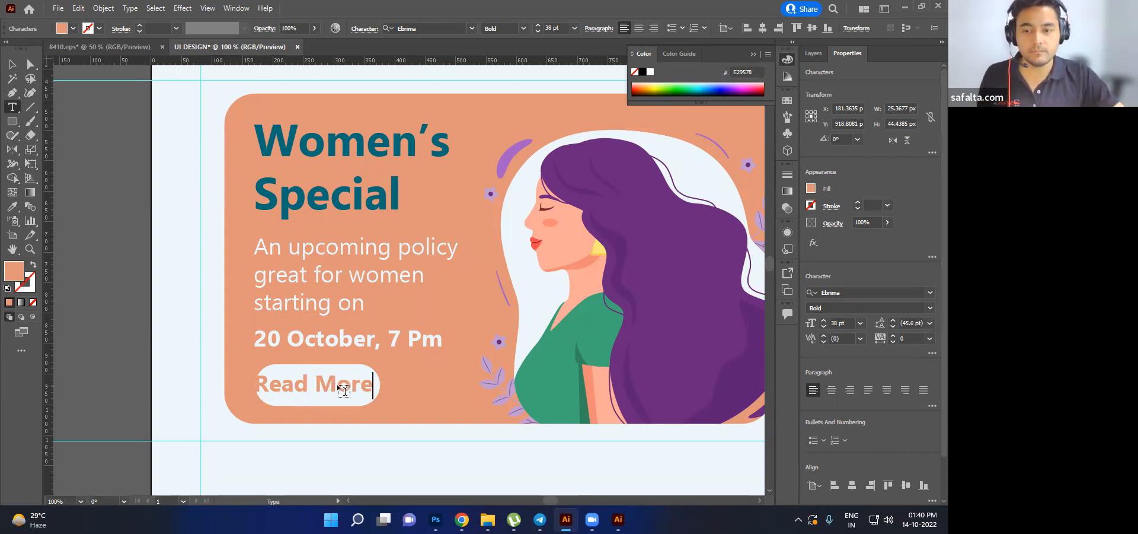
left_click(12, 63)
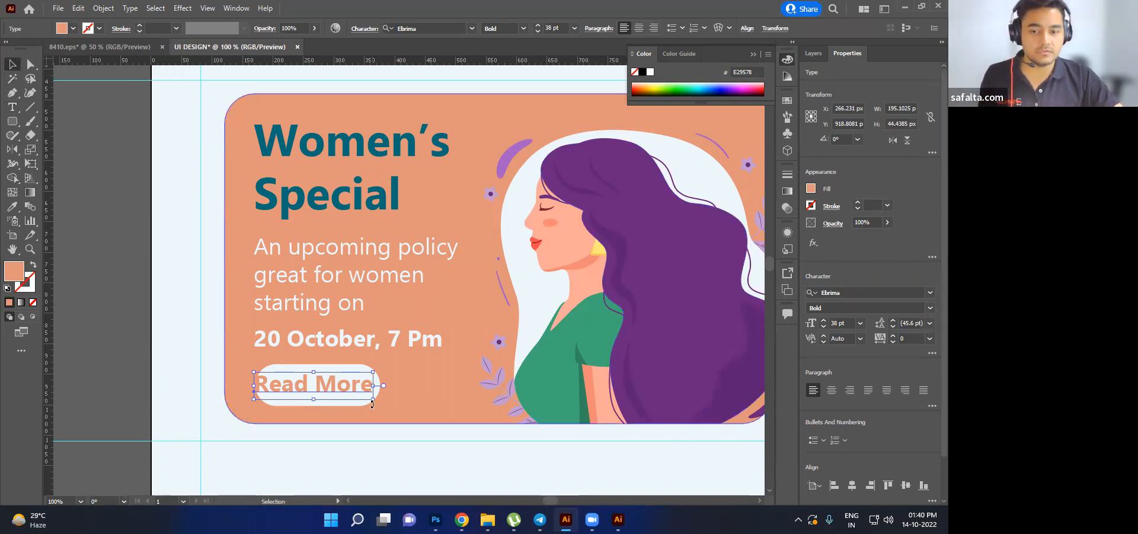
- Reduce the font size of "Read More" and centre it horizontally with the white button shape
left_click(824, 326)
left_click(824, 326)
left_click(824, 327)
left_click(824, 326)
left_click(824, 326)
left_click_drag(402, 408, 252, 362)
left_click(398, 28)
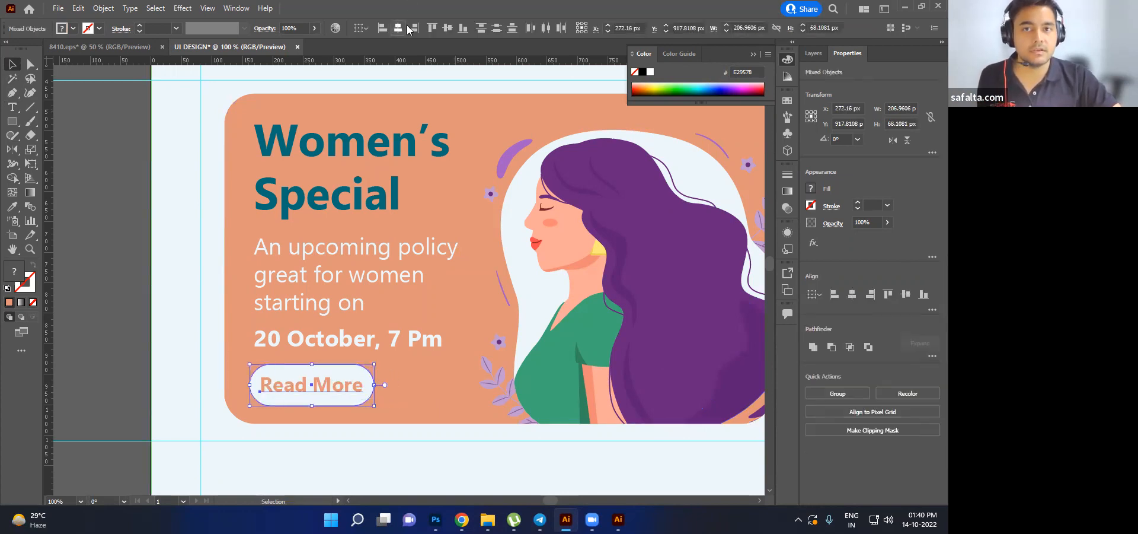
left_click(134, 215)
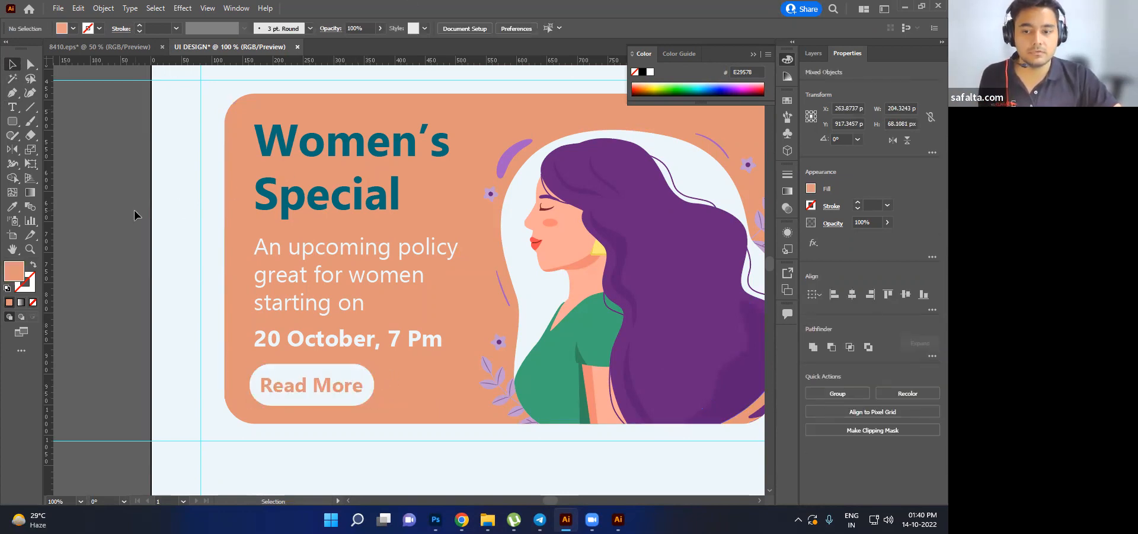
- Duplicate the translucent gradient blob, rotate the copy and place it behind the orange card, overlapping the artboard's left edge
scroll(356, 273, "down", 2)
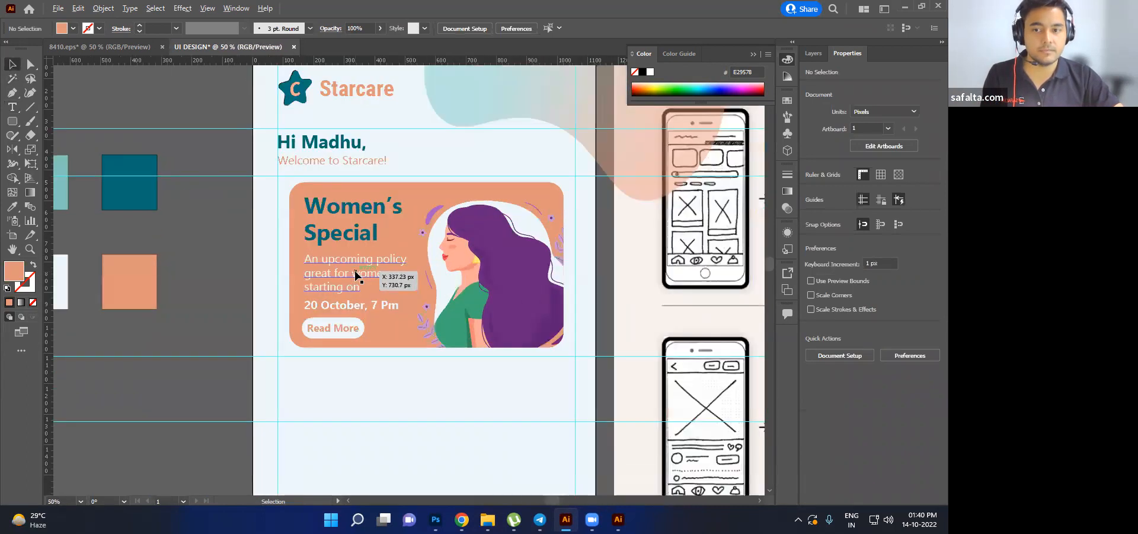
scroll(356, 272, "down", 1)
left_click(463, 144)
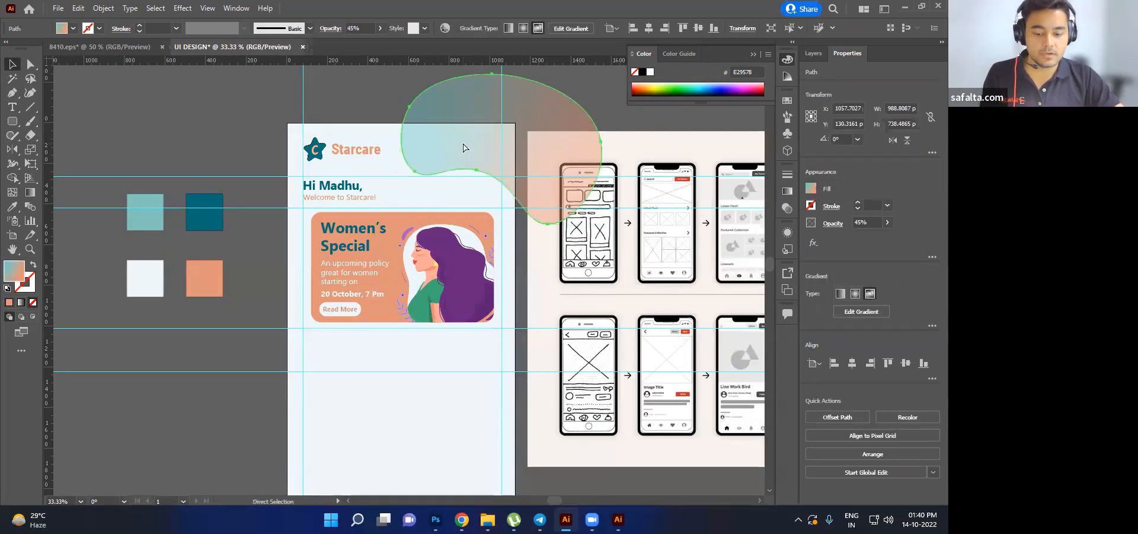
left_click_drag(464, 147, 280, 294)
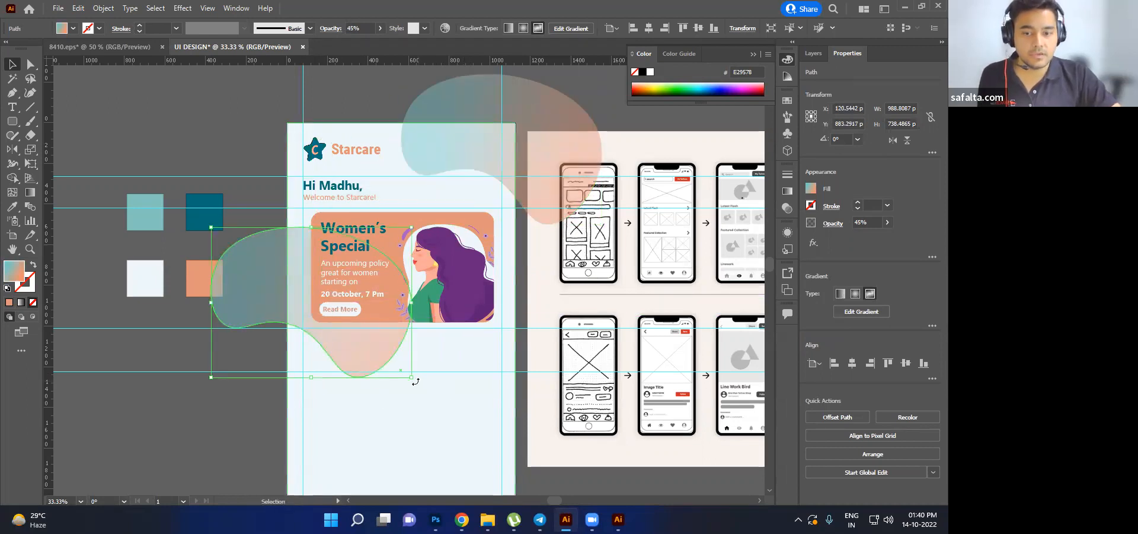
left_click_drag(328, 427, 228, 178)
left_click(219, 98)
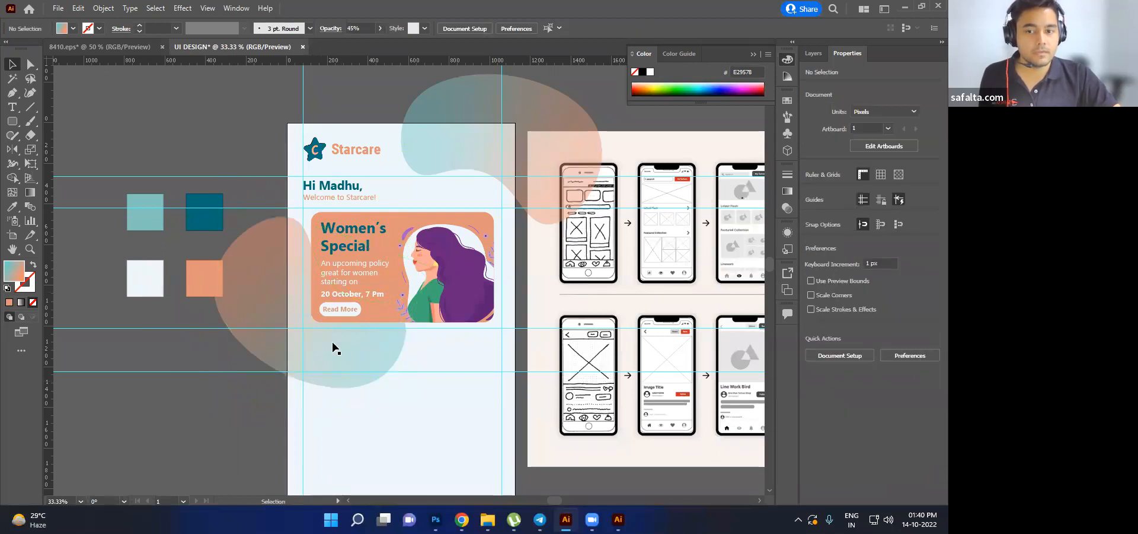
left_click_drag(349, 359, 326, 336)
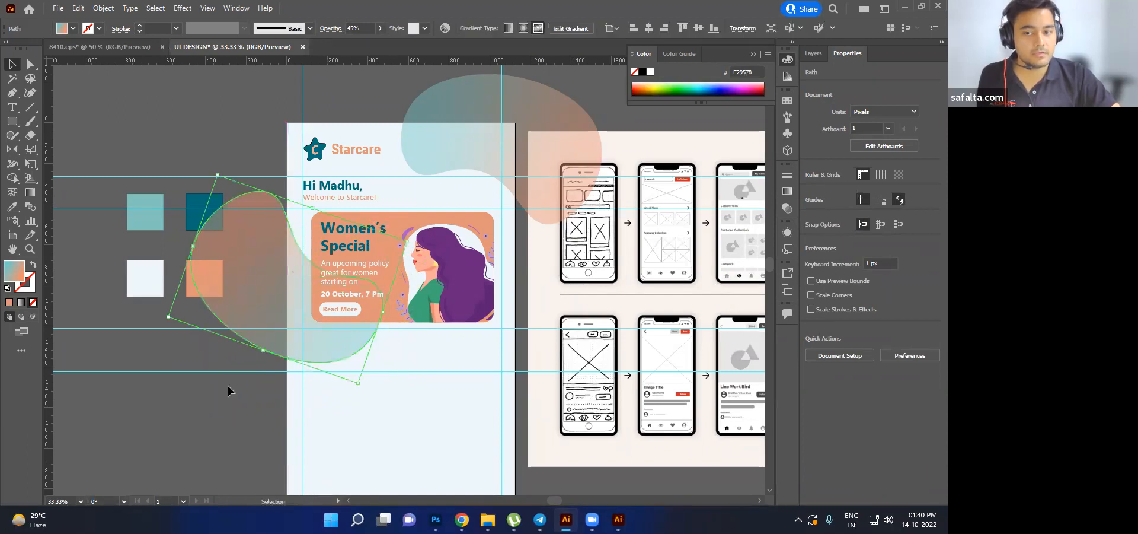
left_click(229, 404)
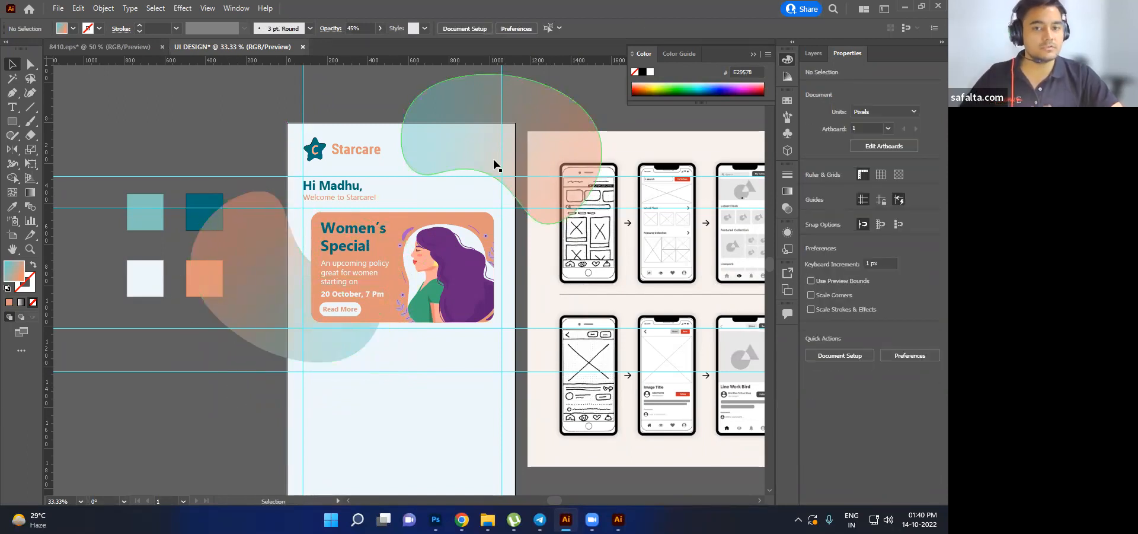
- Draw a white 1125 x 1125 px rounded rectangle at full opacity across the artboard's width, just below the card
scroll(484, 169, "down", 1)
left_click_drag(472, 254, 443, 229)
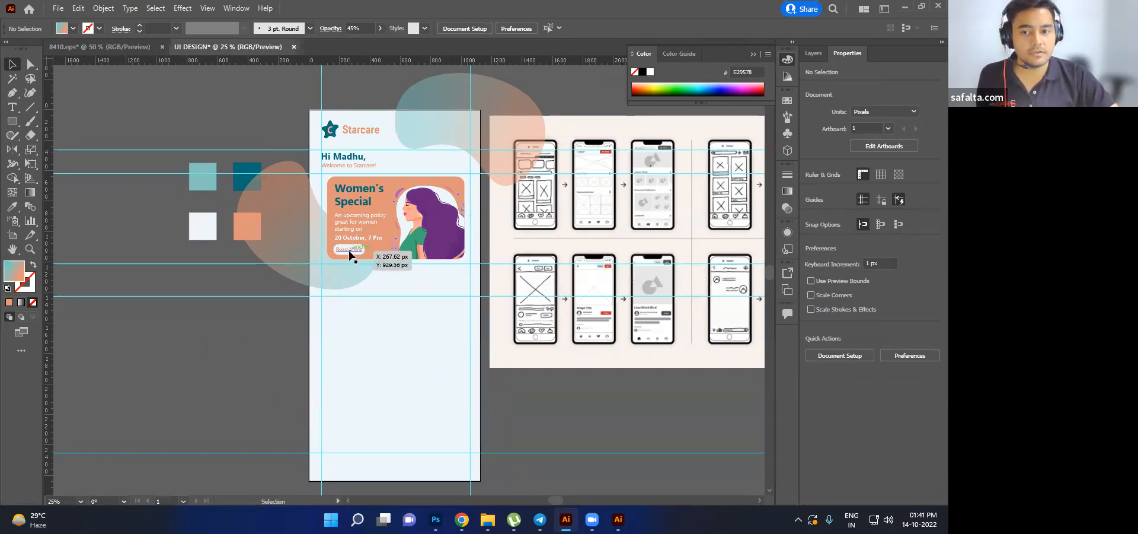
left_click(12, 122)
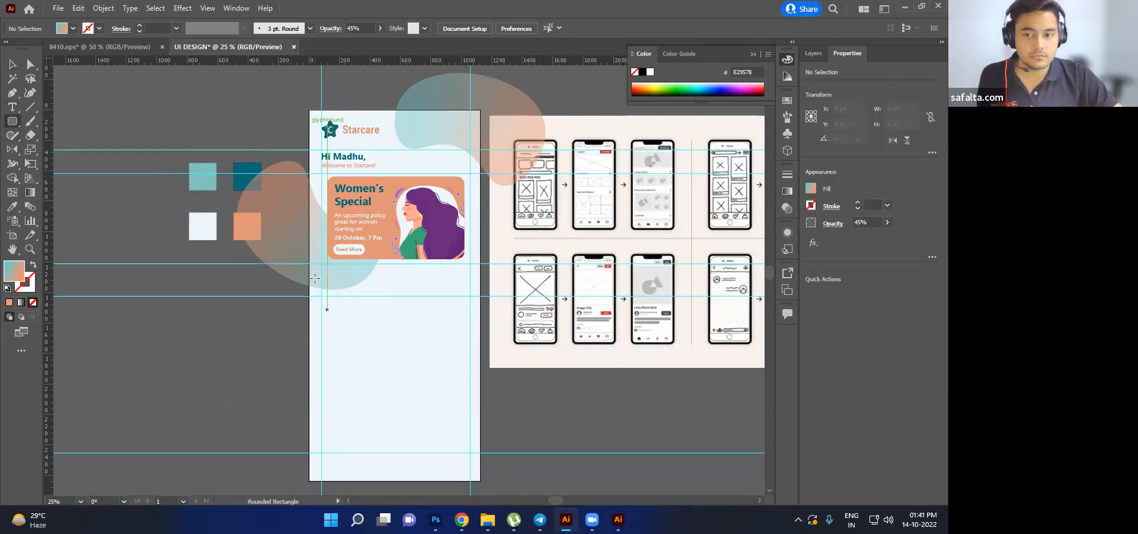
left_click_drag(310, 271, 479, 427)
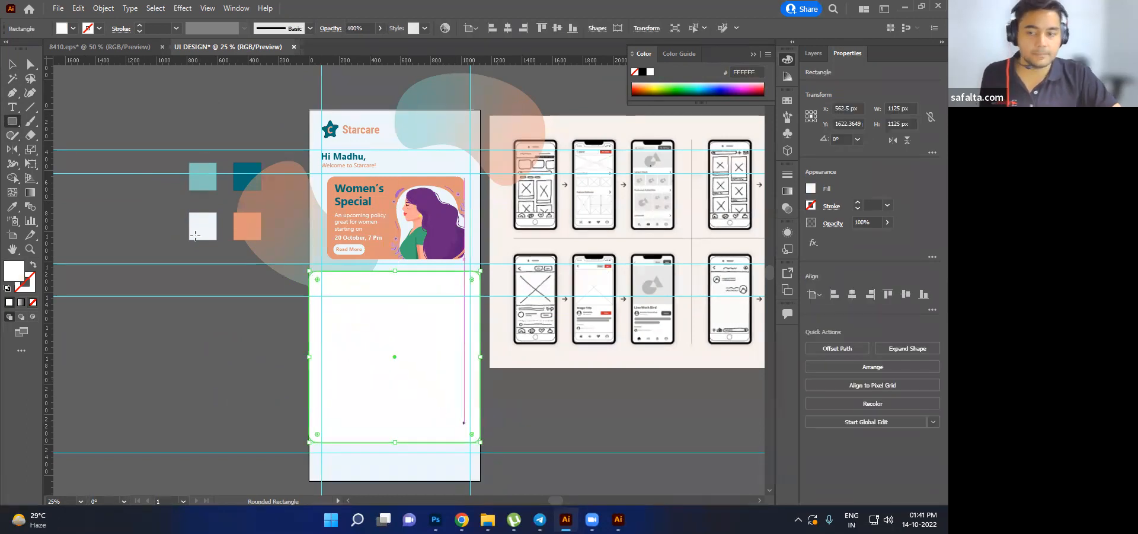
left_click(13, 64)
left_click(269, 358)
left_click(403, 314)
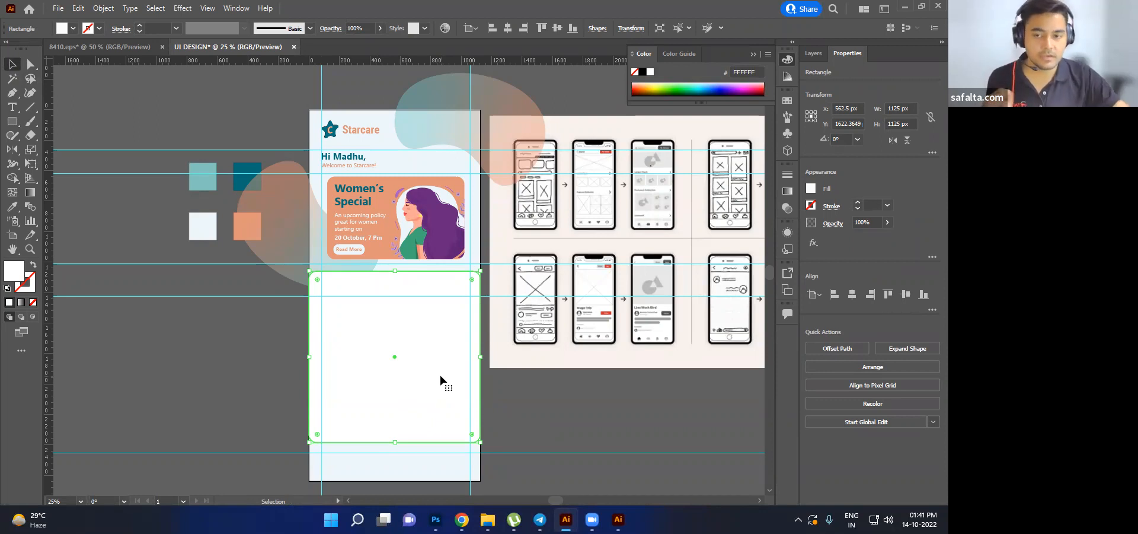
- Draw a small rounded bar about 229 x 25 px near the upper edge of the white panel
scroll(423, 339, "up", 2)
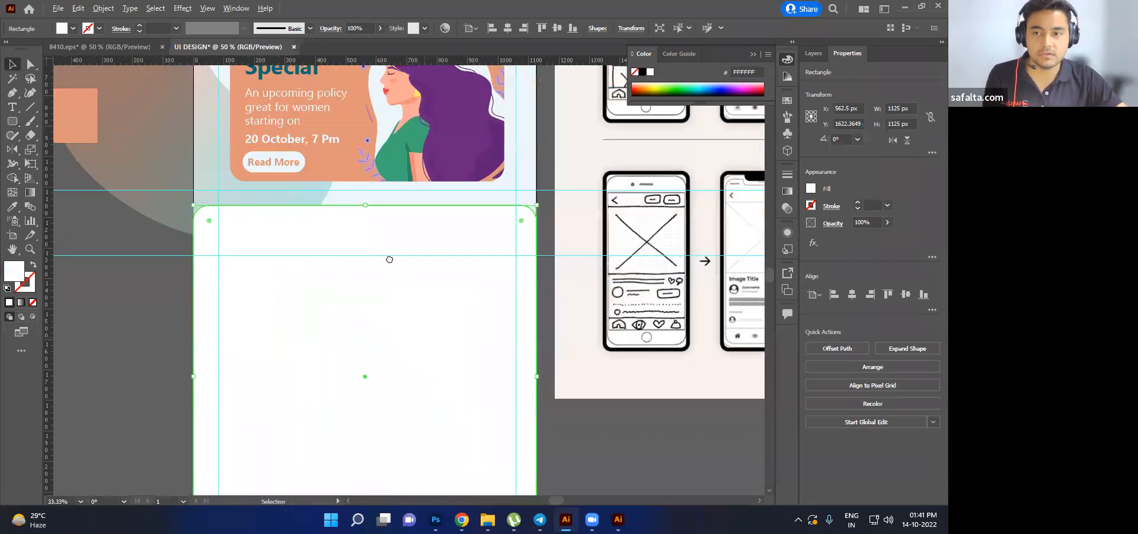
left_click(182, 297)
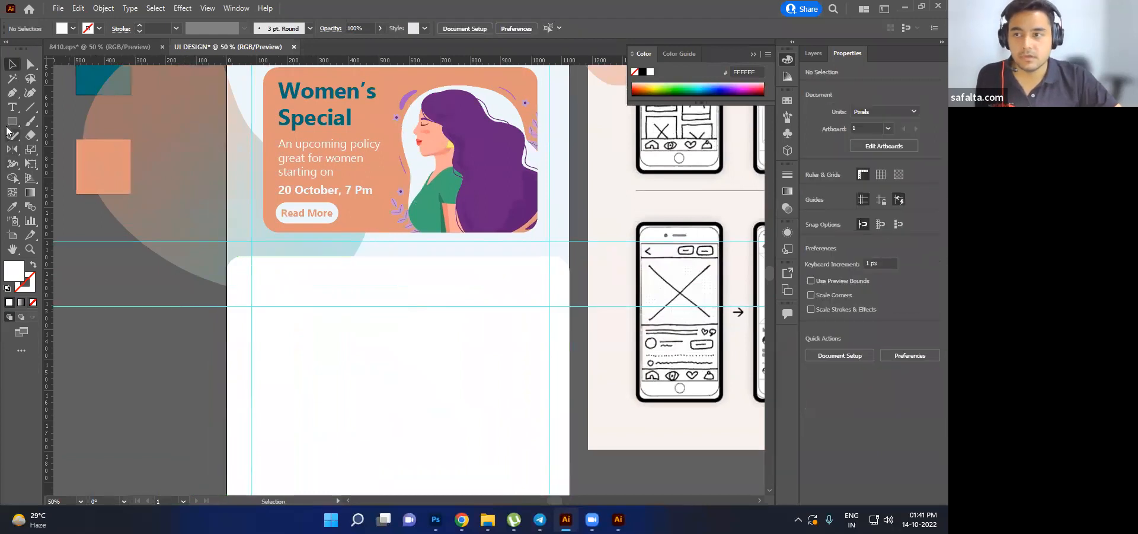
left_click(12, 121)
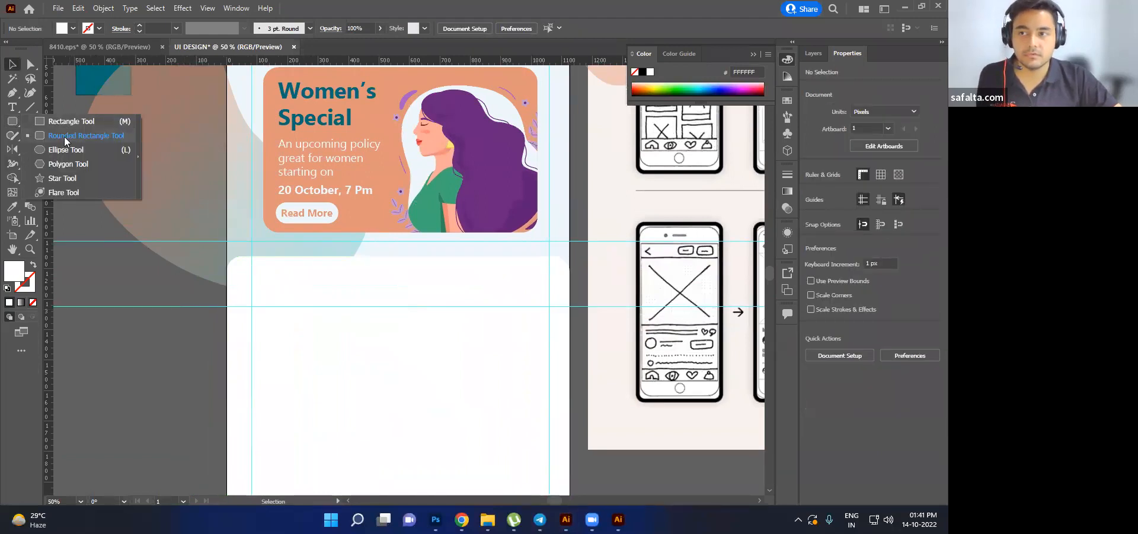
left_click(68, 135)
left_click_drag(362, 262, 411, 265)
left_click(12, 64)
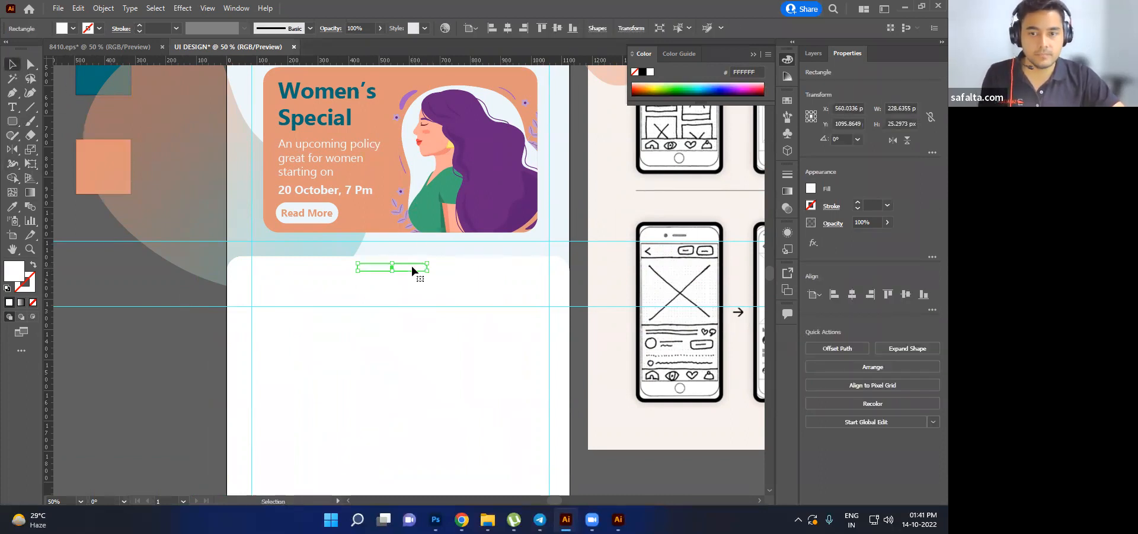
- Centre the small bar and white panel horizontally on each other, and shift both flush with the artboard's edges
left_click(475, 273, "shift")
left_click(508, 28)
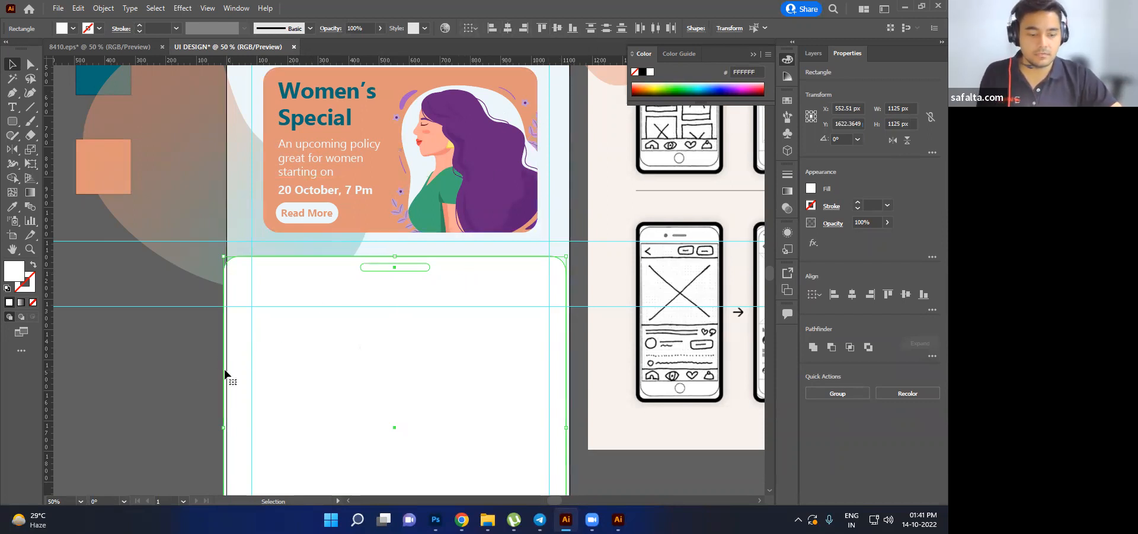
left_click_drag(224, 368, 229, 368)
left_click(181, 385)
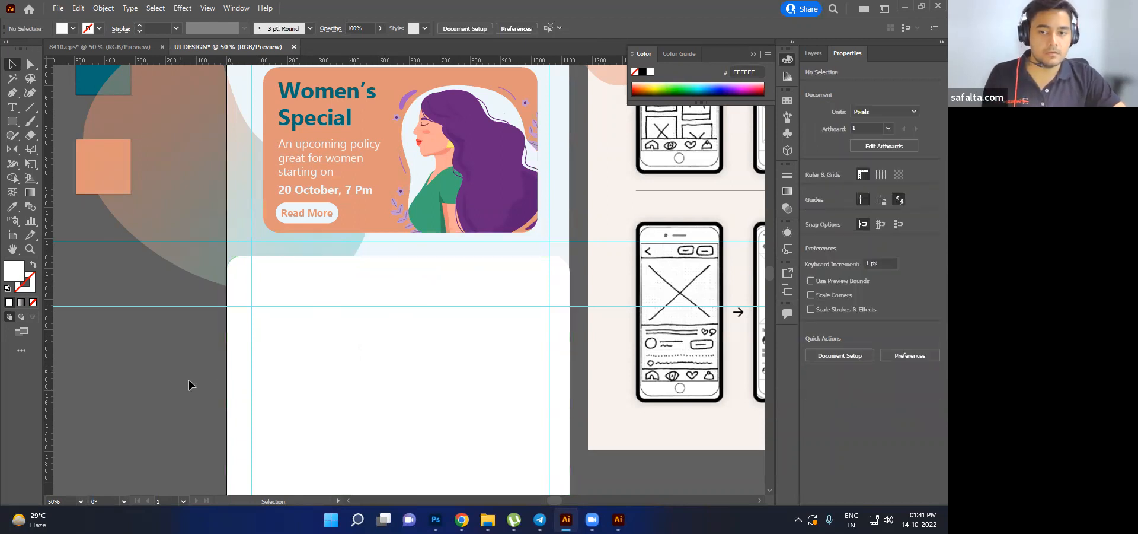
- Colour the small bar by sampling the orange palette square with the Eyedropper
left_click(408, 267)
scroll(371, 285, "up", 1)
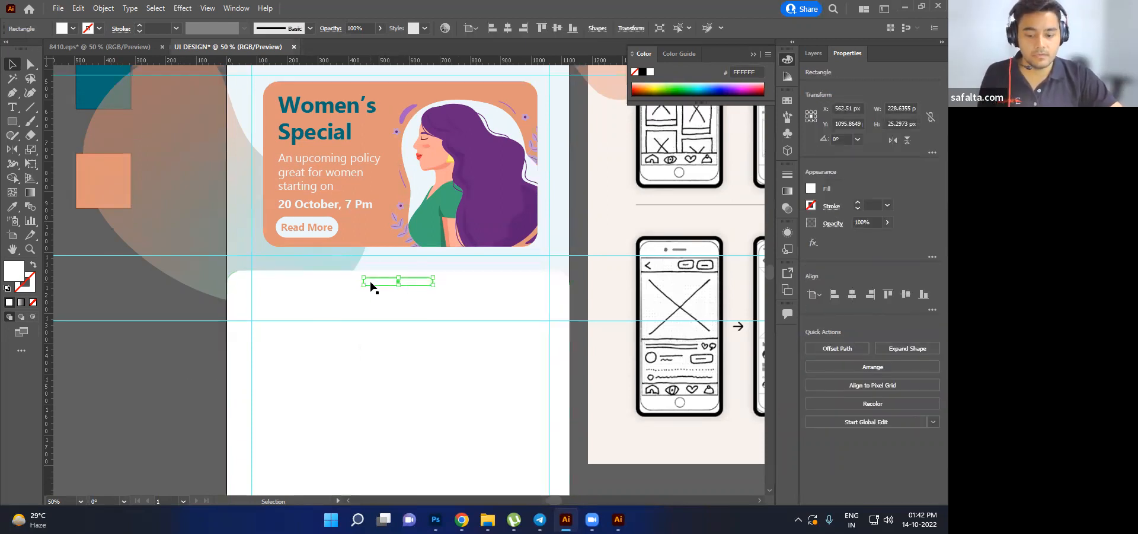
key("i")
left_click(67, 121)
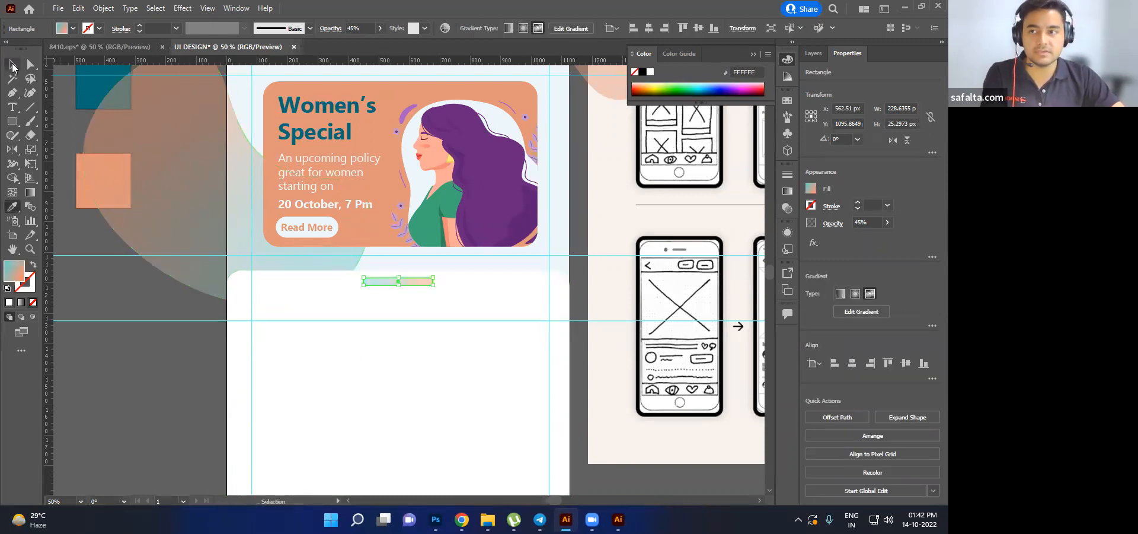
left_click(88, 192)
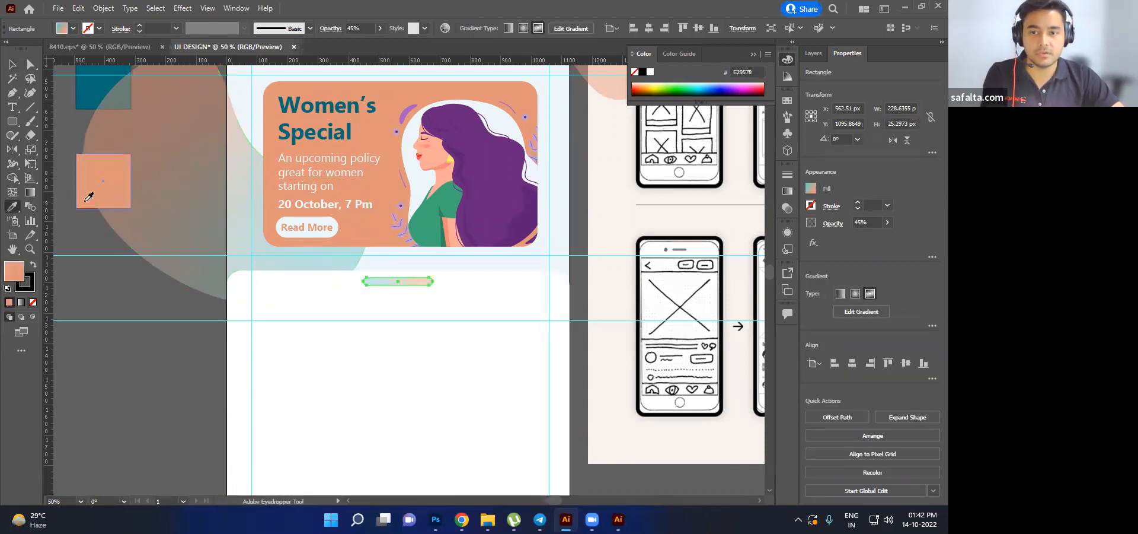
double_click(13, 62)
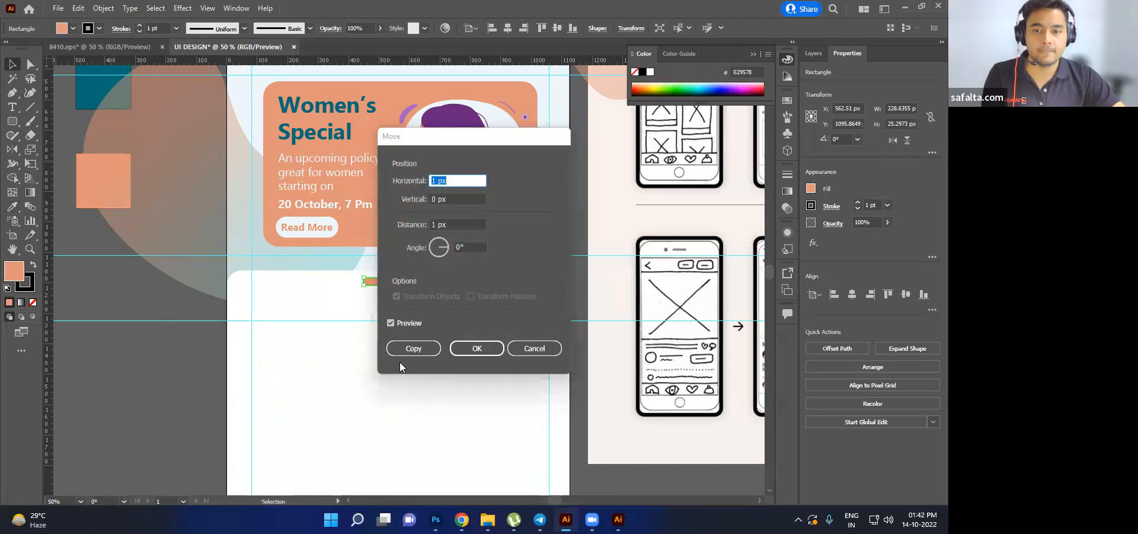
left_click(520, 349)
left_click(156, 386)
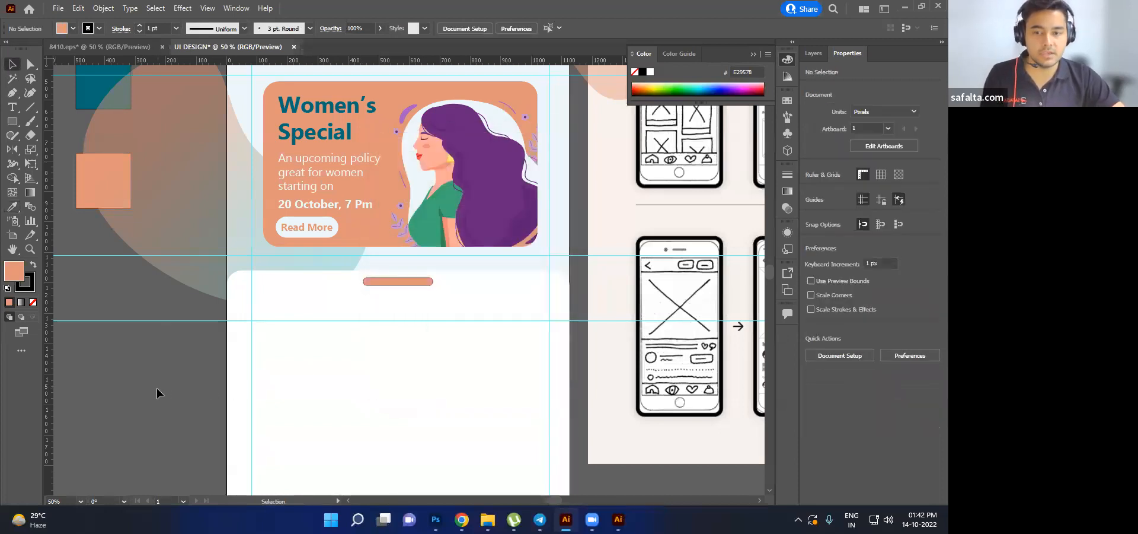
- Remove the black stroke from the small orange bar
scroll(156, 386, "down", 1)
scroll(254, 358, "down", 1)
scroll(372, 278, "up", 3)
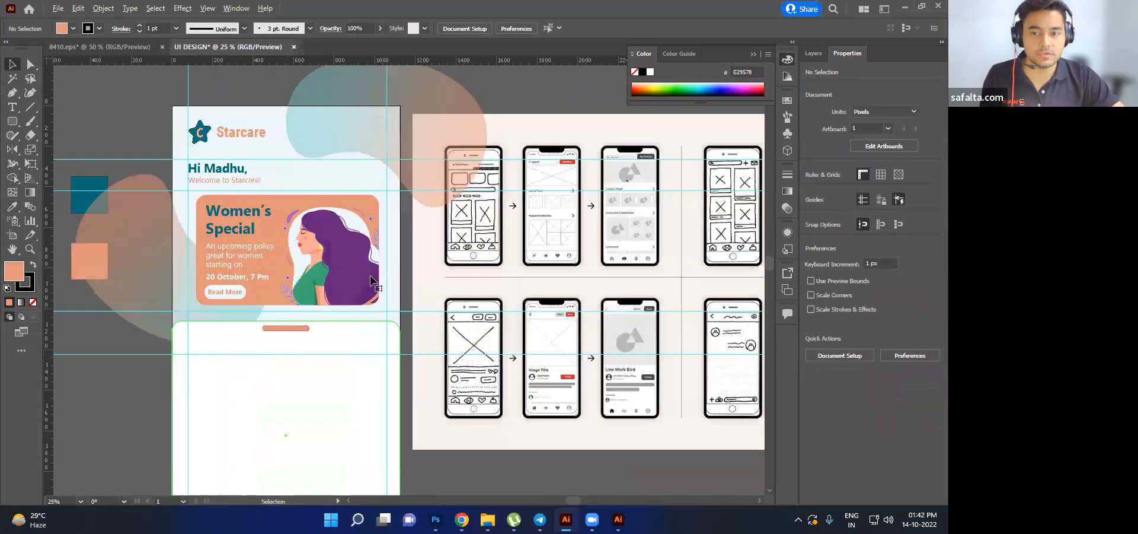
left_click(372, 279)
scroll(372, 279, "down", 2)
left_click_drag(257, 310, 397, 328)
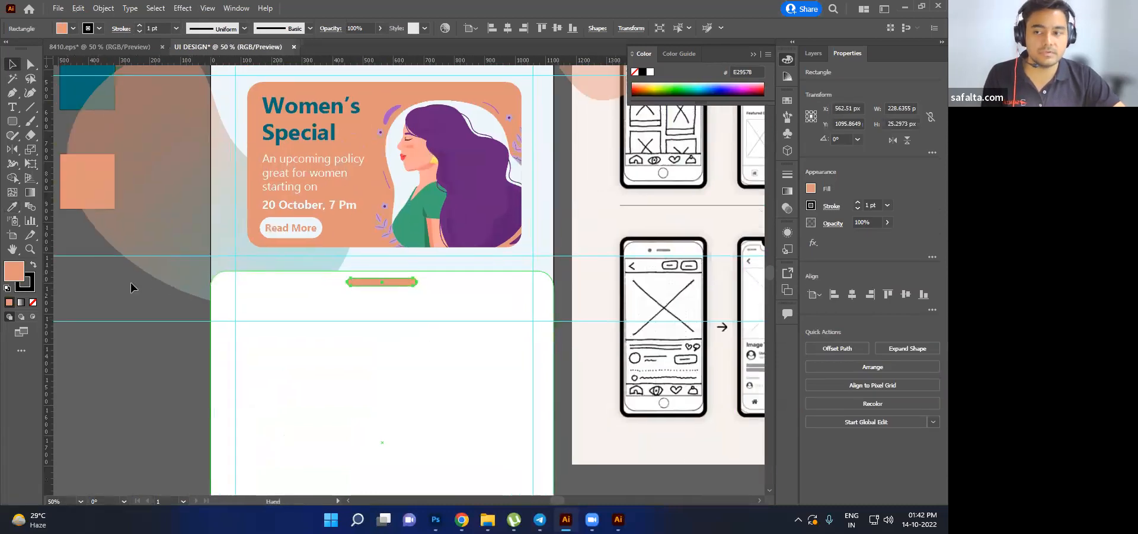
left_click(32, 302)
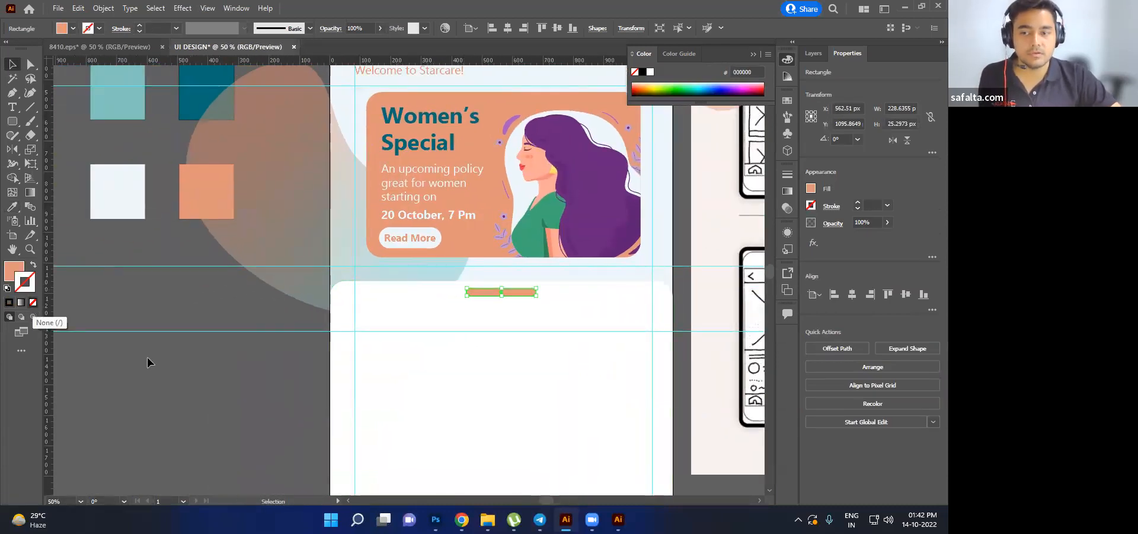
left_click(262, 428)
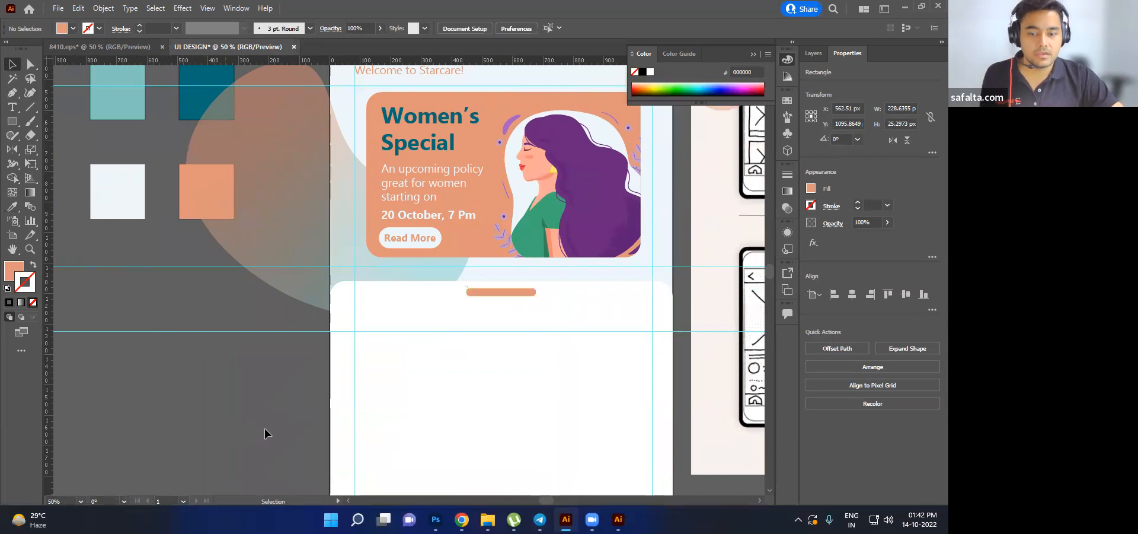
- Move the orange bar slightly lower inside the white panel
scroll(264, 428, "down", 1)
scroll(292, 356, "down", 1)
scroll(292, 335, "down", 2)
scroll(292, 336, "down", 1)
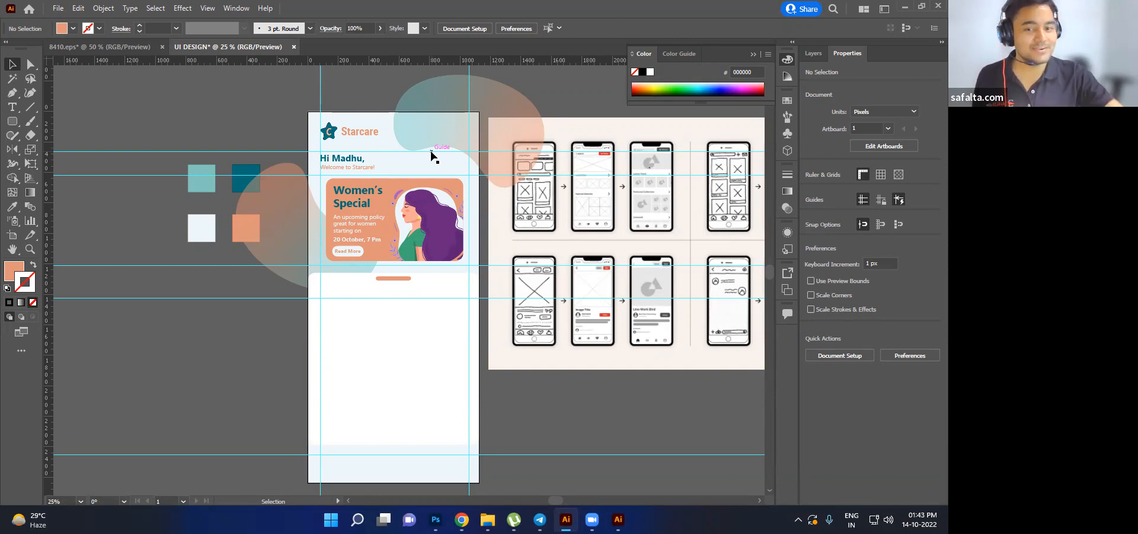
scroll(394, 321, "up", 3)
left_click_drag(402, 213, 430, 293)
left_click(403, 229)
scroll(443, 252, "down", 3)
left_click(290, 306)
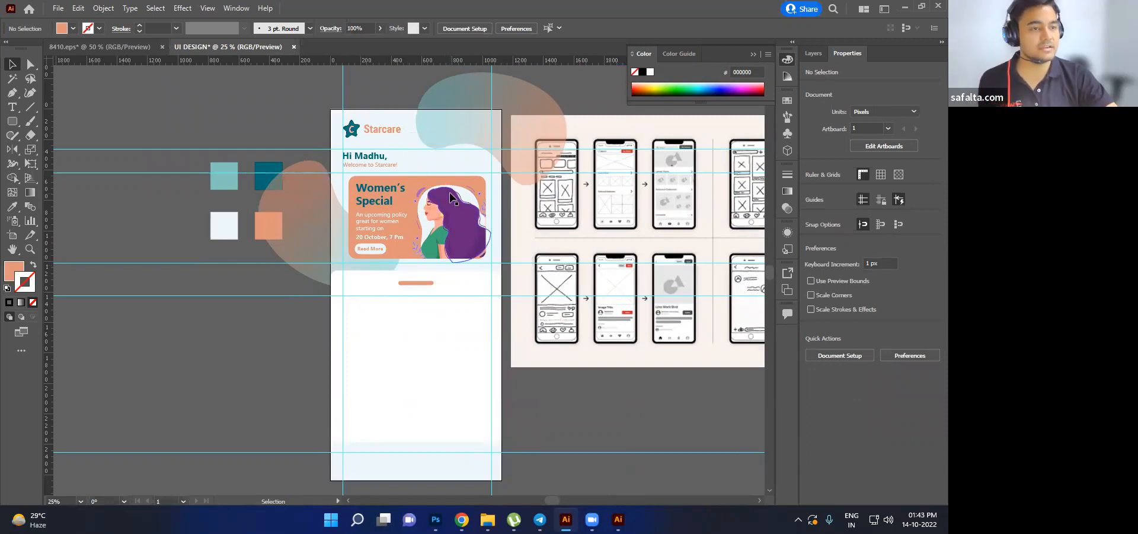
- Shift the pale palette square slightly towards the orange palette square
left_click(230, 230)
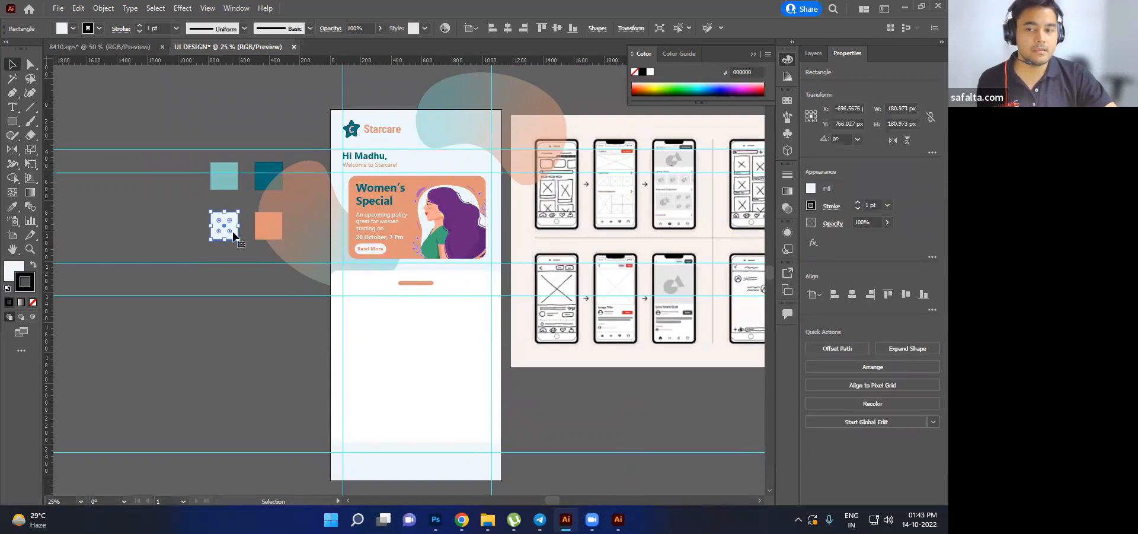
key("ctrl+shift+a")
mouse_move(230, 232)
left_mouse_down()
mouse_move(363, 328)
mouse_move(324, 310)
mouse_move(347, 222)
mouse_move(363, 302)
mouse_move(328, 338)
mouse_move(252, 317)
mouse_move(228, 231)
left_mouse_up()
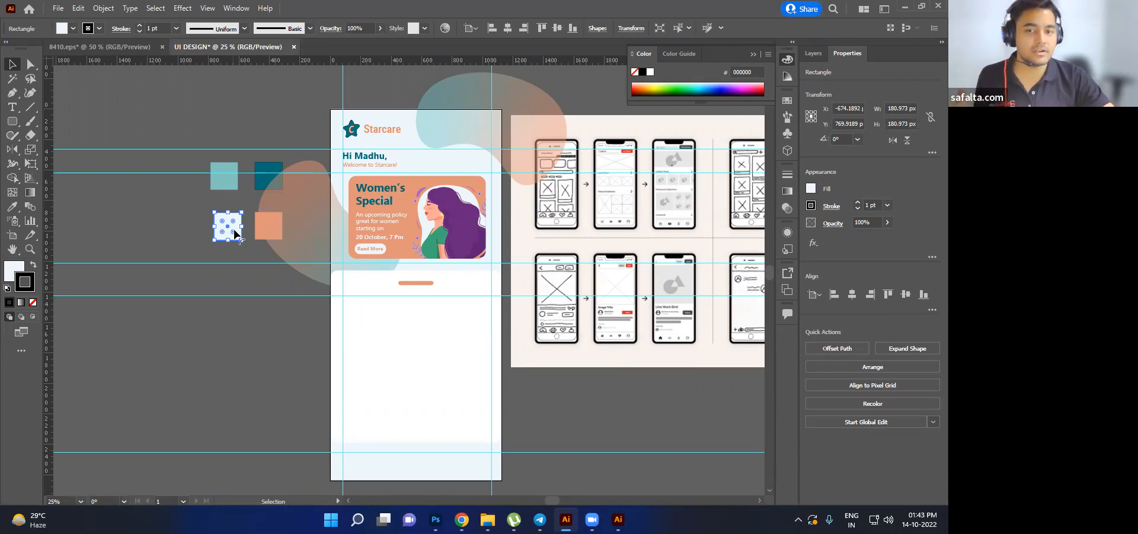
- Duplicate the "Women's Special" heading in place on the promo card
left_click(384, 190)
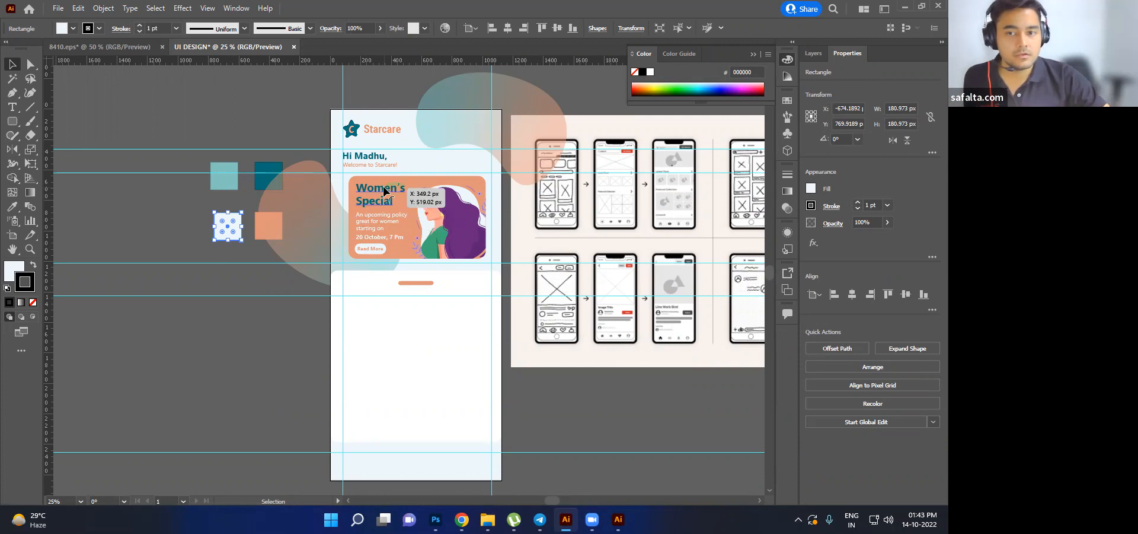
scroll(384, 190, "up", 3)
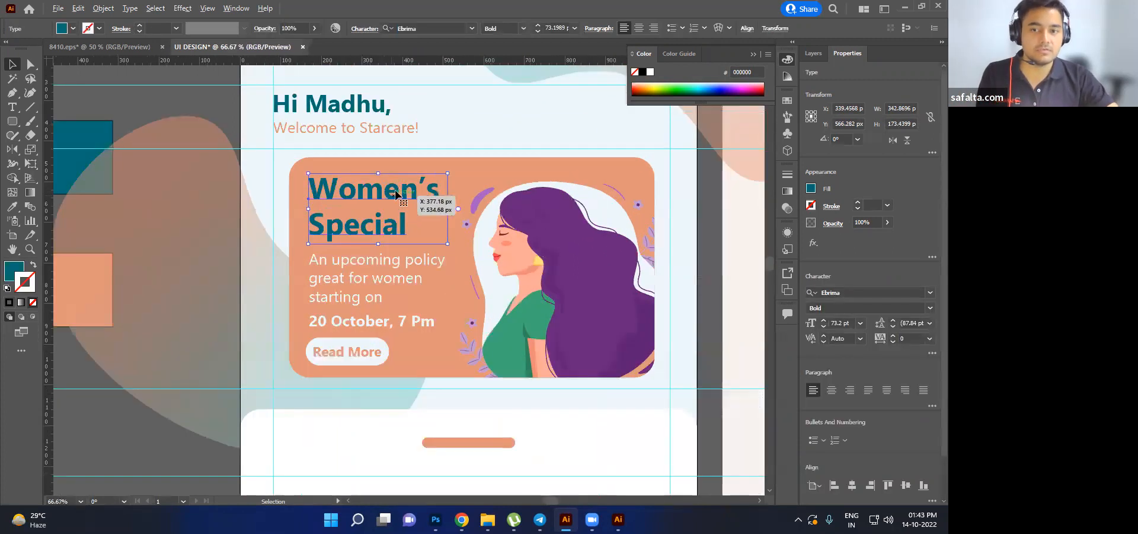
scroll(394, 193, "down", 3)
scroll(394, 193, "up", 2)
scroll(430, 201, "up", 1)
key("a")
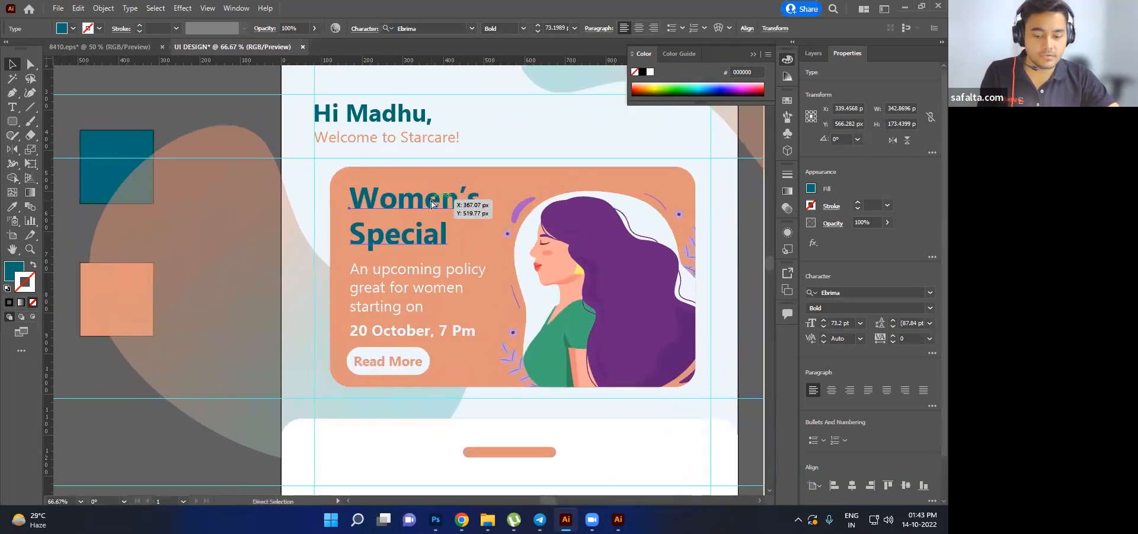
key("v")
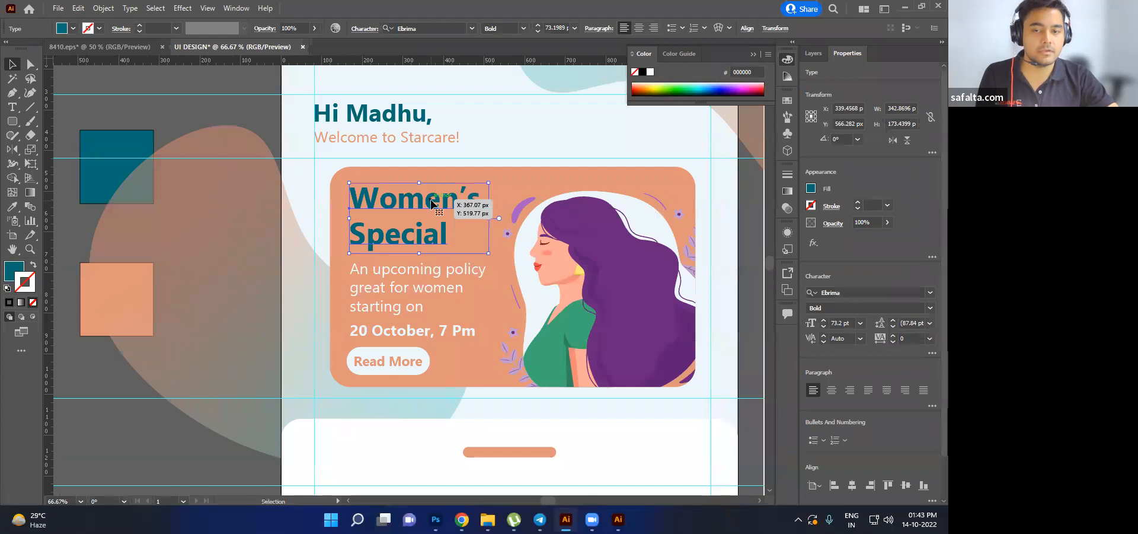
scroll(431, 201, "down", 1)
scroll(385, 214, "left", 1)
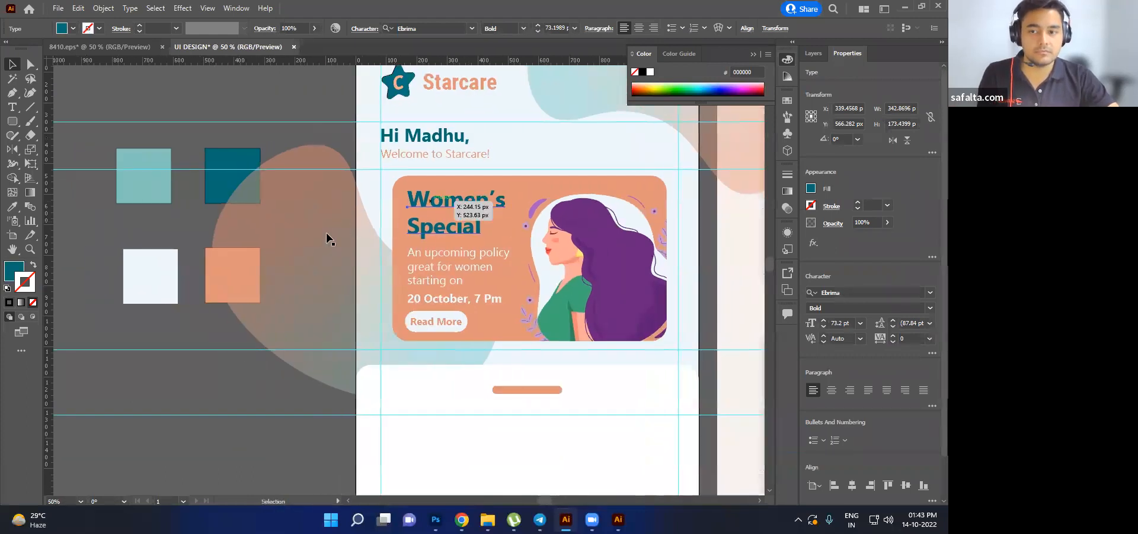
- Colour the heading copy by sampling the pale palette square with the Eyedropper, and remove its black stroke
key("i")
left_click(152, 258)
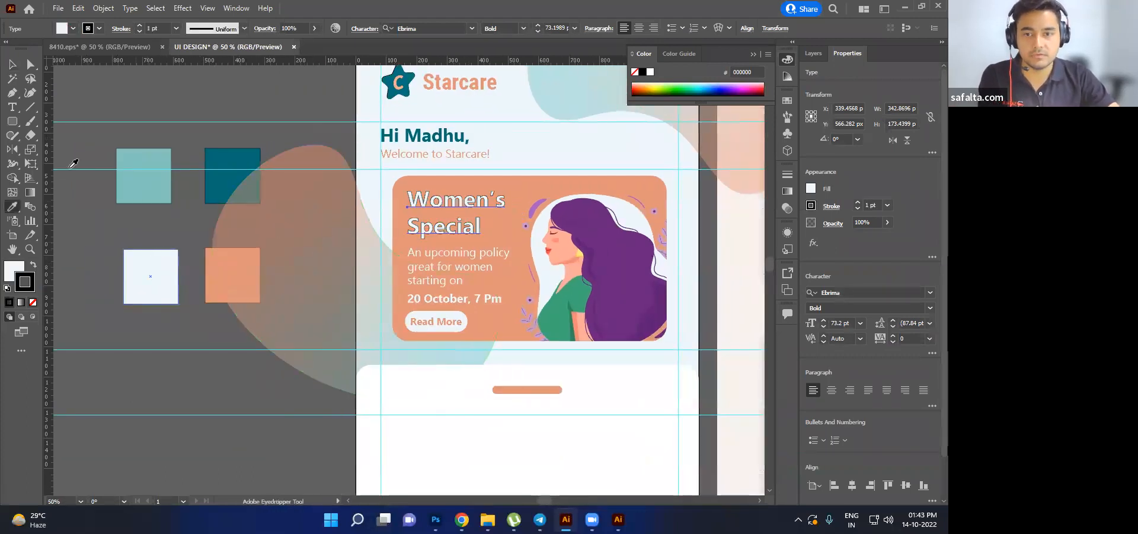
key("v")
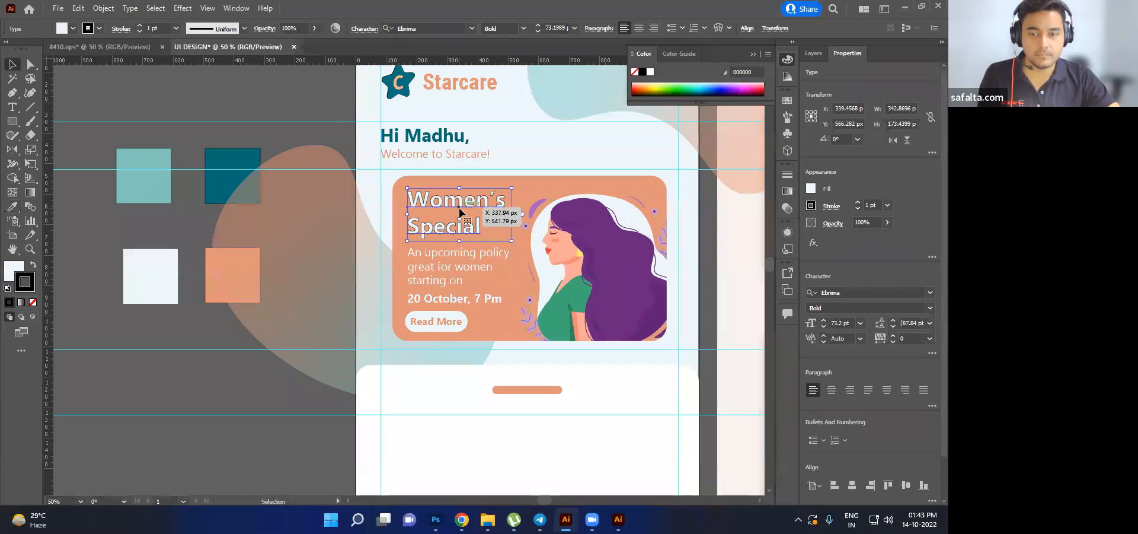
left_click(32, 302)
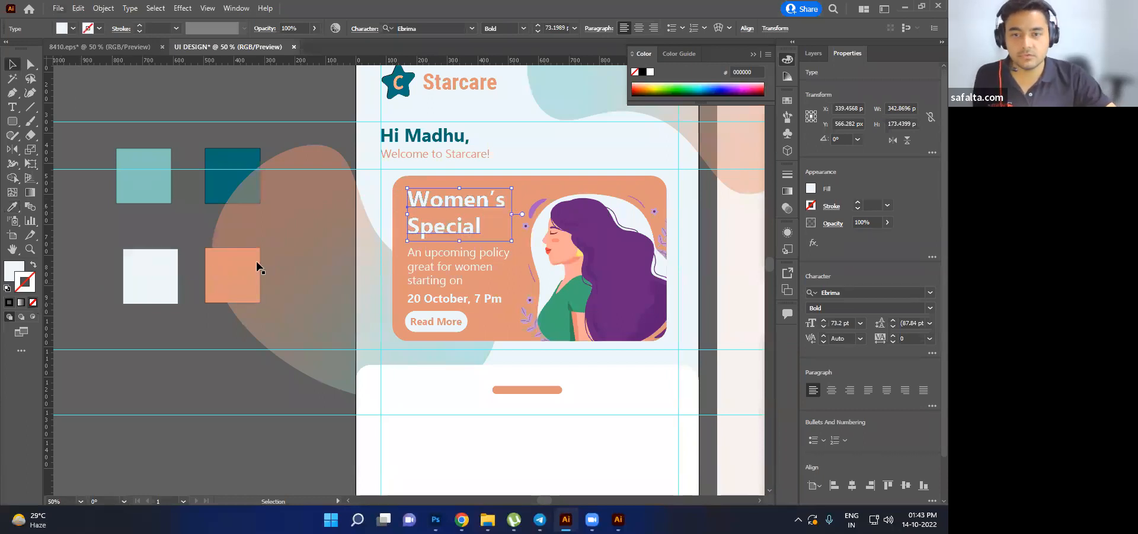
- Offset the pale heading copy a few pixels left and up from the teal original to create a shadow effect
scroll(486, 205, "up", 3)
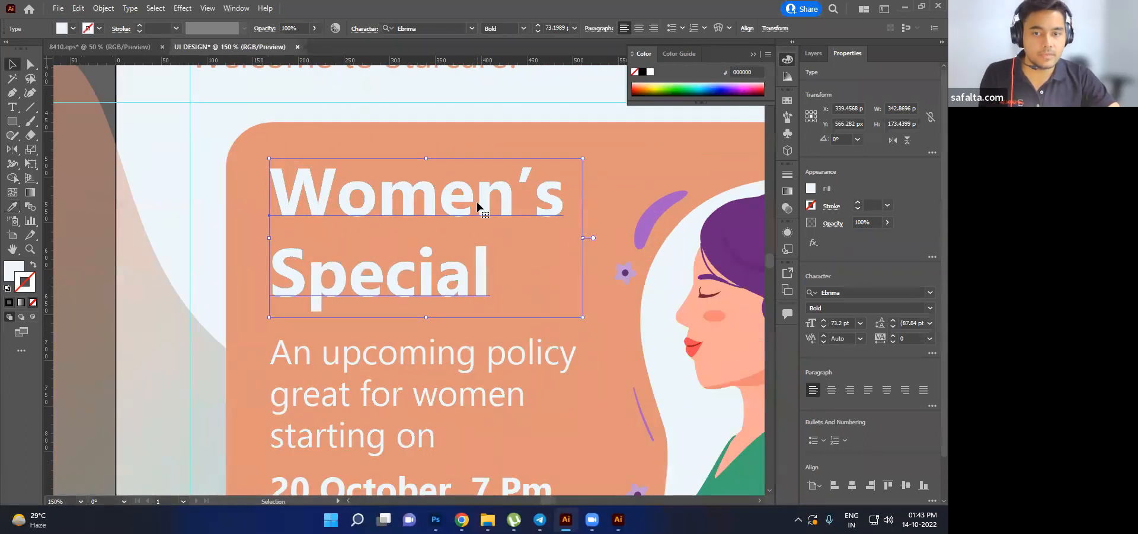
left_click_drag(478, 204, 480, 206)
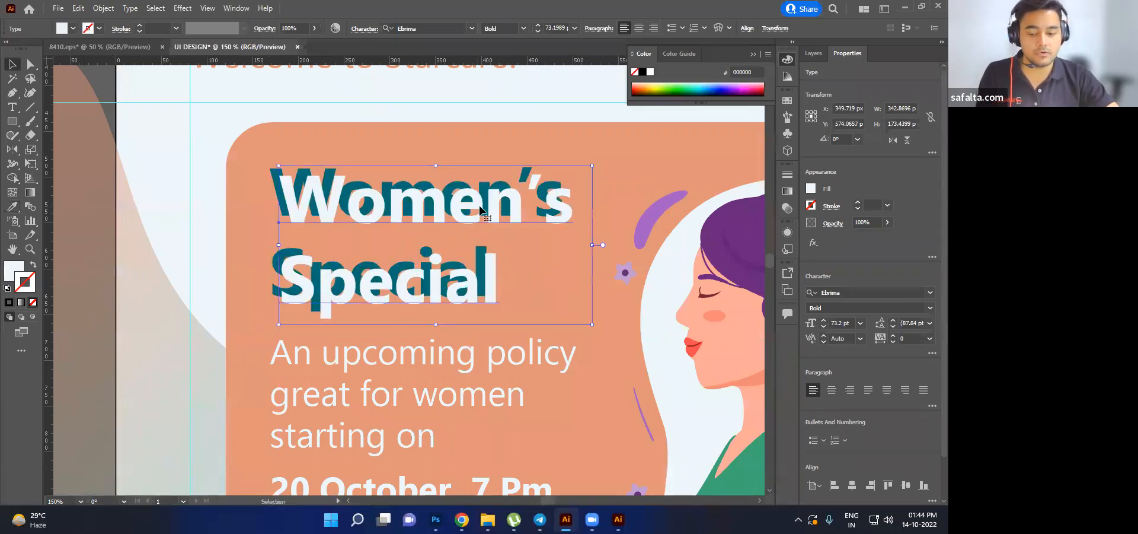
key("ctrl+z")
key("Left")
key("Left")
key("Left")
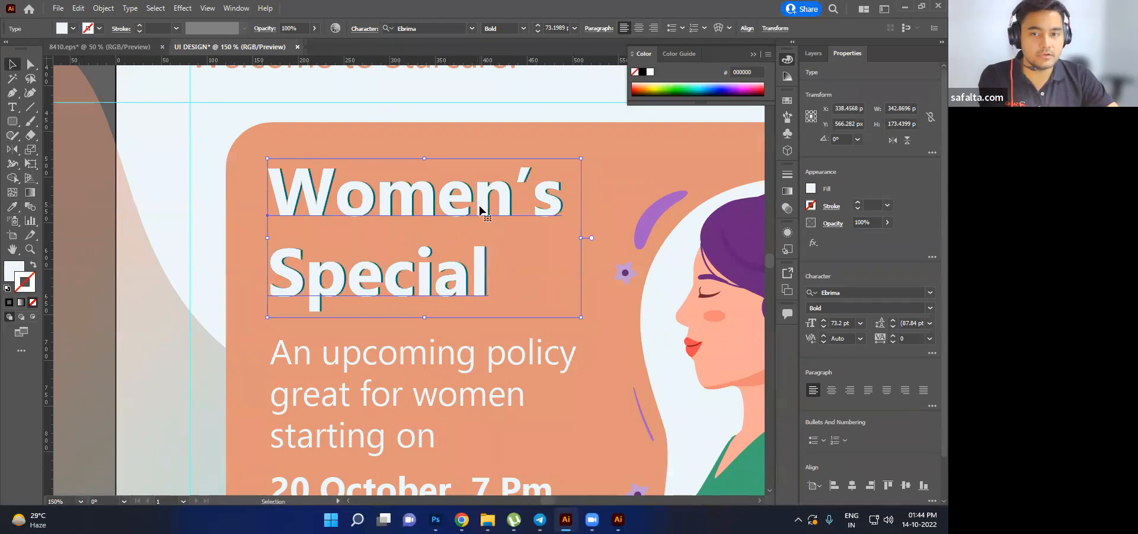
key("Up")
key("Left")
key("Left")
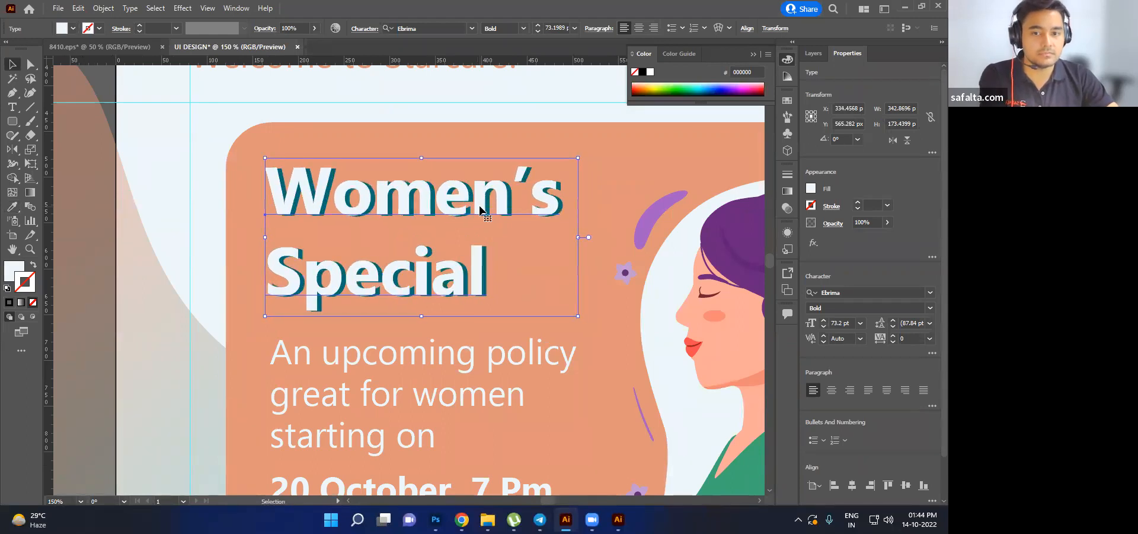
- Fine-tune the pale heading copy's horizontal offset against the teal original, and deselect it
left_click(626, 156)
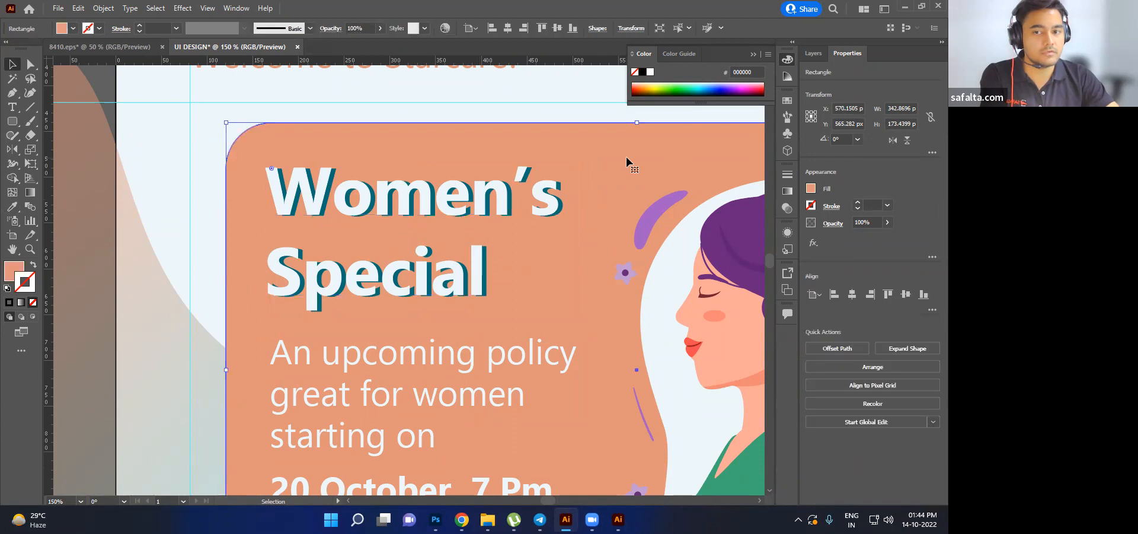
left_click(478, 197)
key("Left")
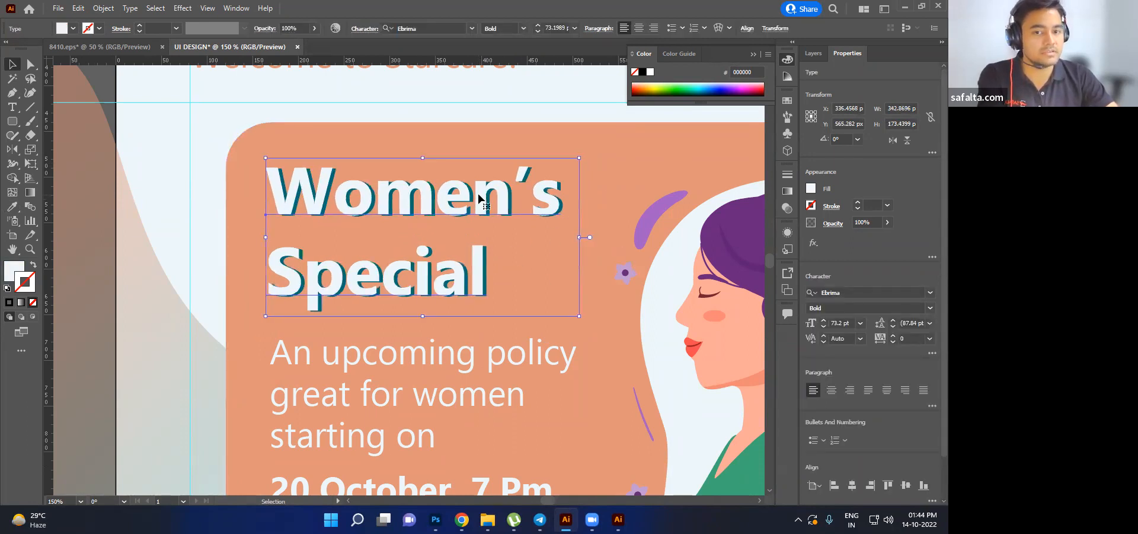
left_click(646, 159)
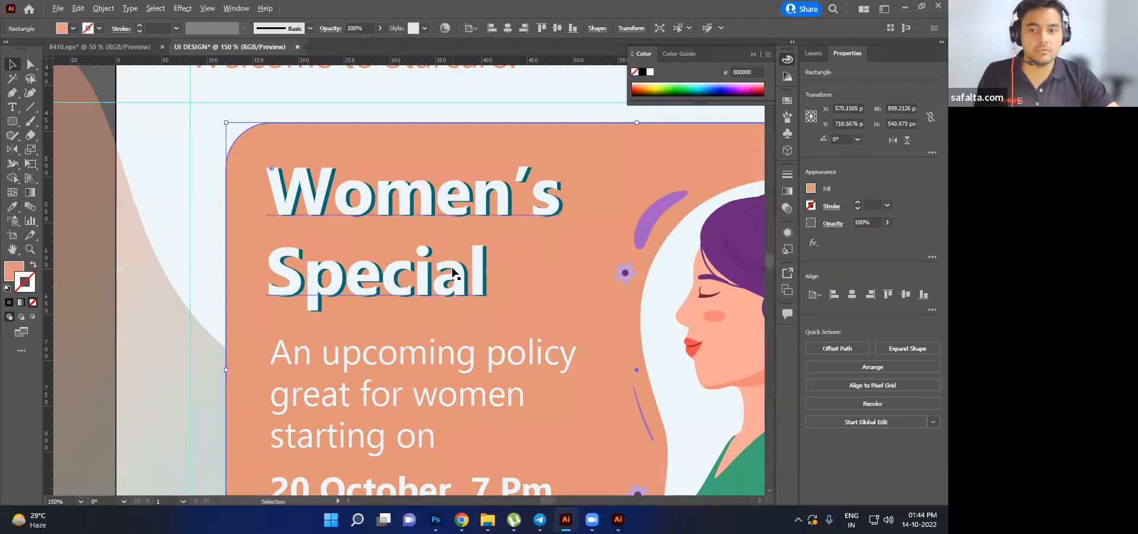
key("ctrl+minus")
key("ctrl+minus")
key("ctrl+minus")
left_click(284, 134)
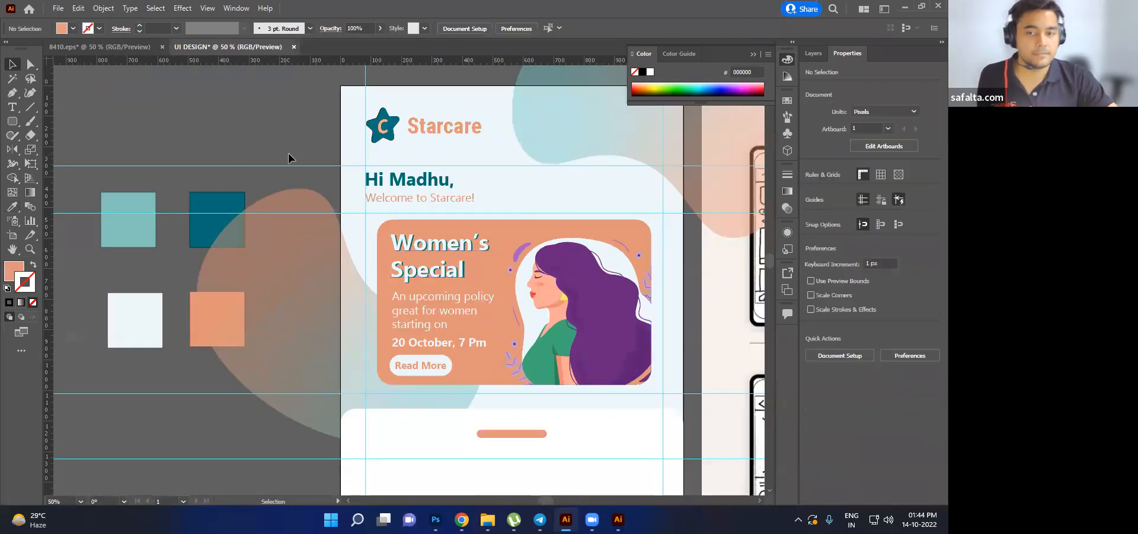
- Delete the pale copy of the "Women's Special" heading, keeping only the teal original
left_click(463, 274)
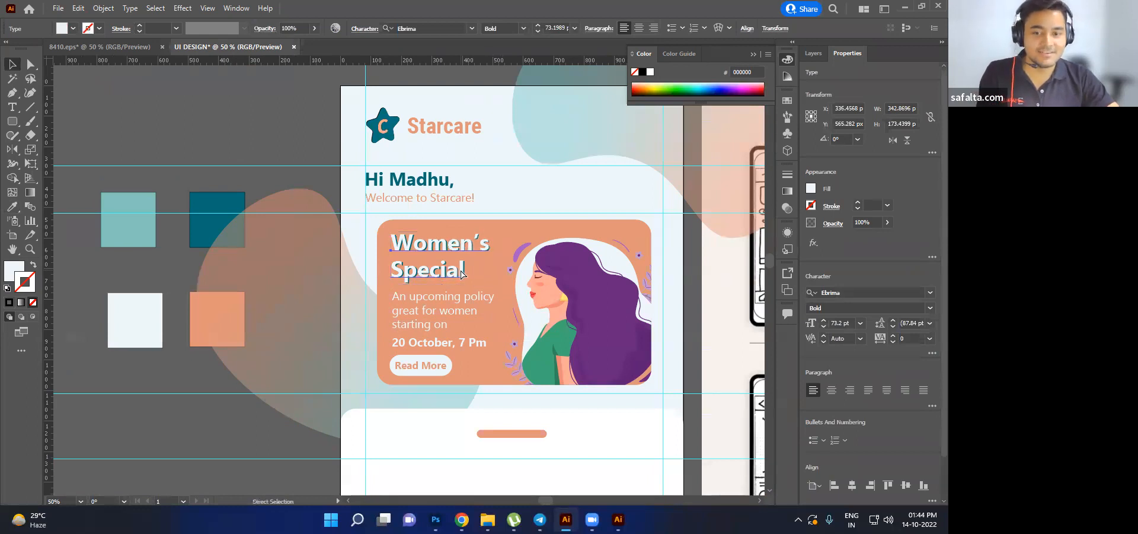
key("a")
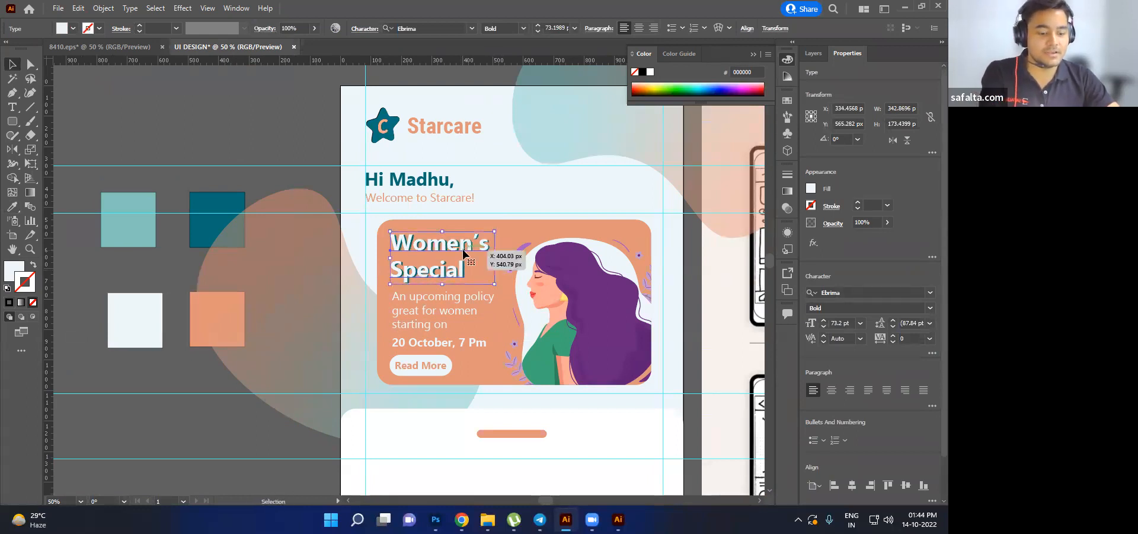
key("Delete")
left_click(340, 267)
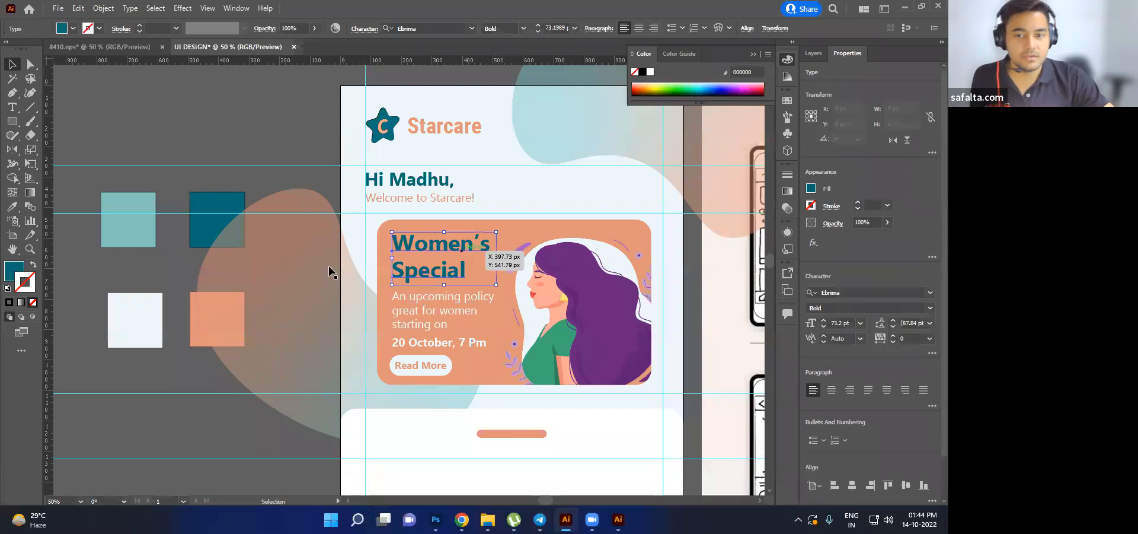
left_click(469, 246)
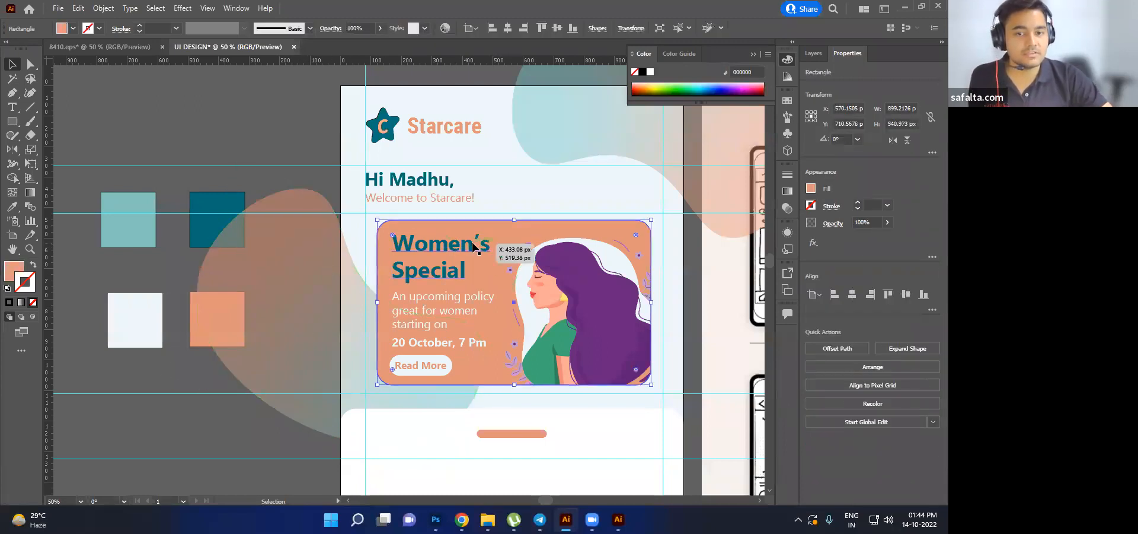
left_click(273, 124)
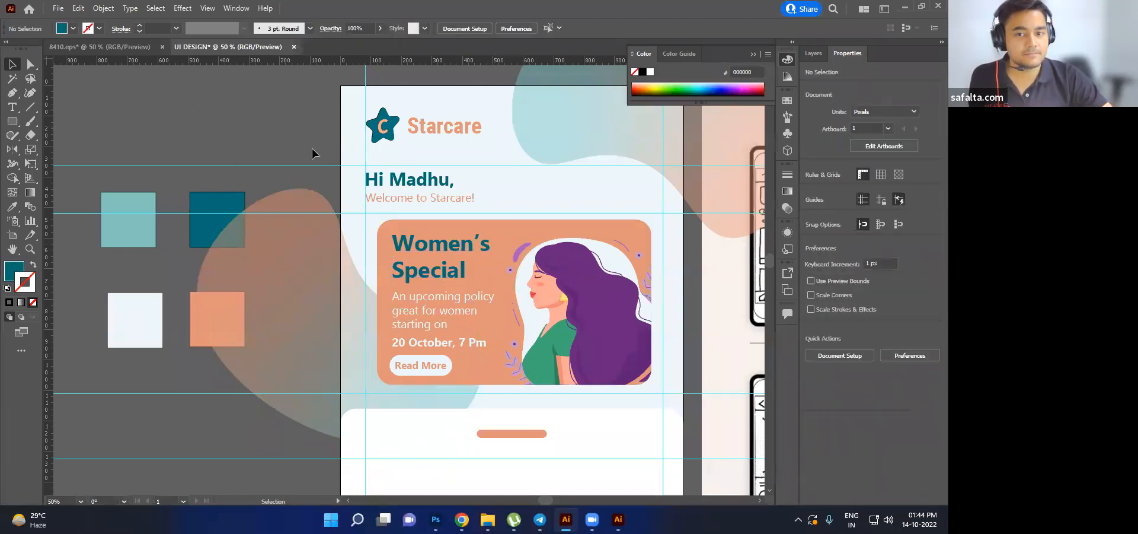
- Select all four palette squares together and remove their black strokes
left_click_drag(450, 305, 451, 300)
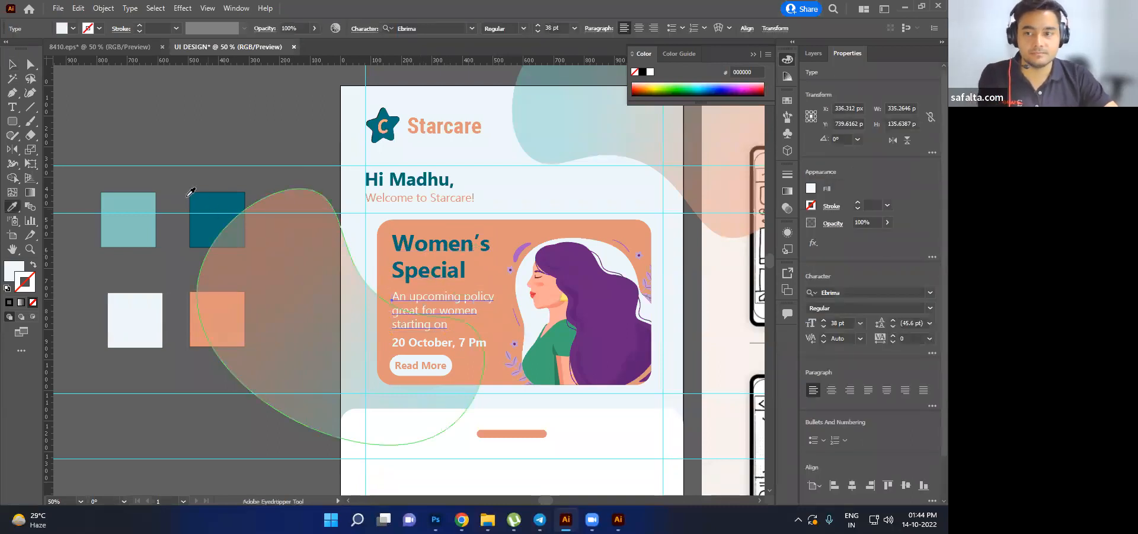
left_click(122, 210)
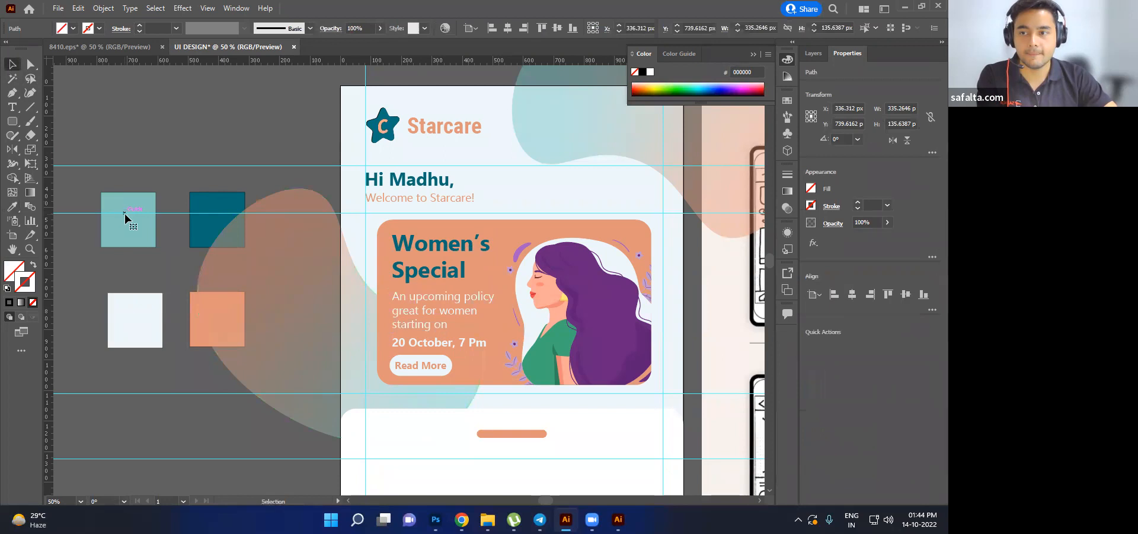
left_click(206, 240, "shift")
left_click(198, 329, "shift")
left_click(122, 337, "shift")
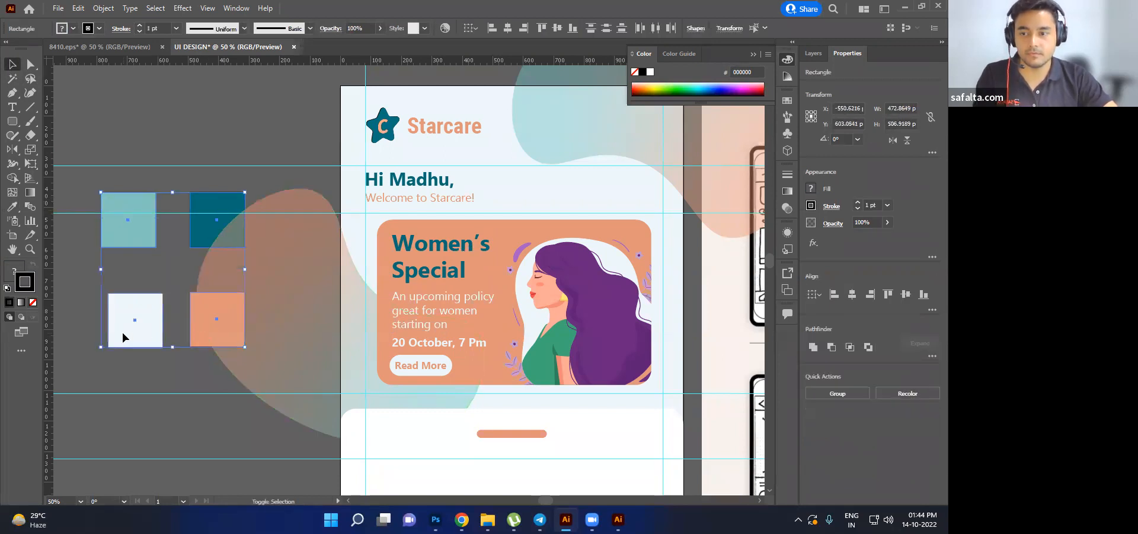
left_click(33, 302)
left_click(114, 405)
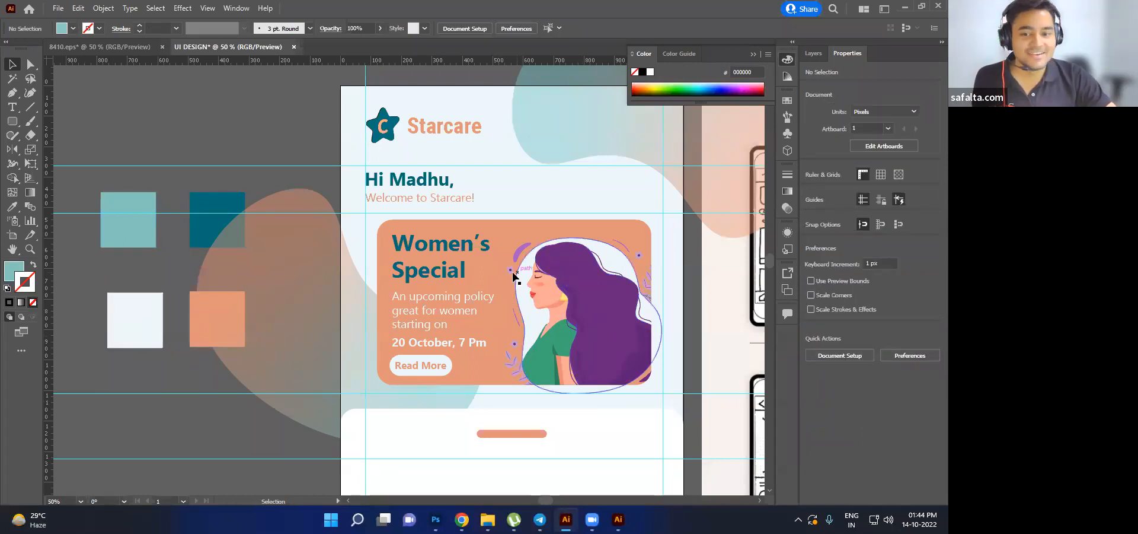
- Recolour the "Women's Special" heading by sampling the pale palette square with the Eyedropper
left_click(448, 271)
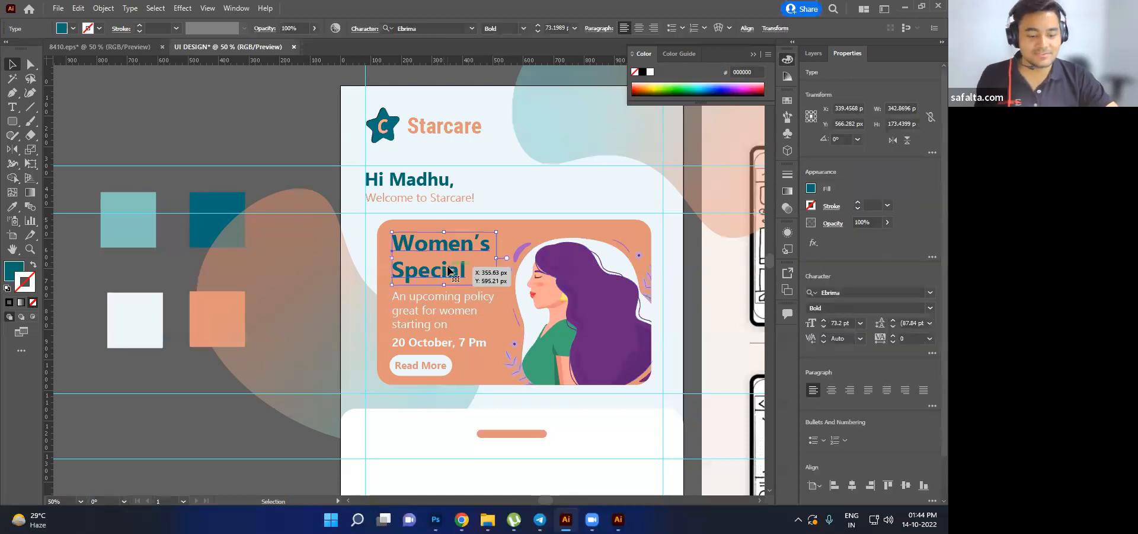
key("i")
left_click(140, 319)
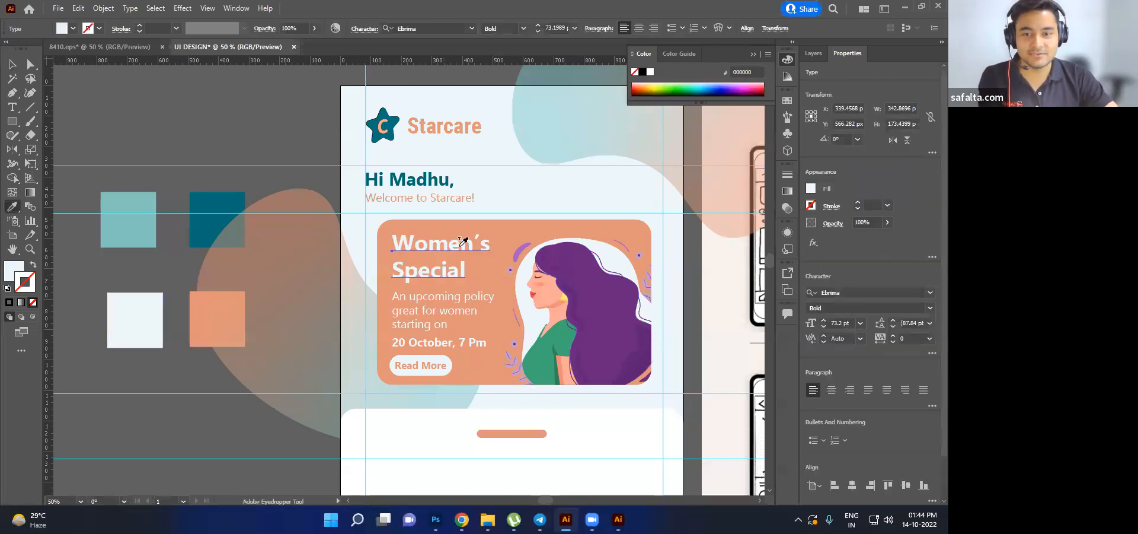
left_click(13, 66)
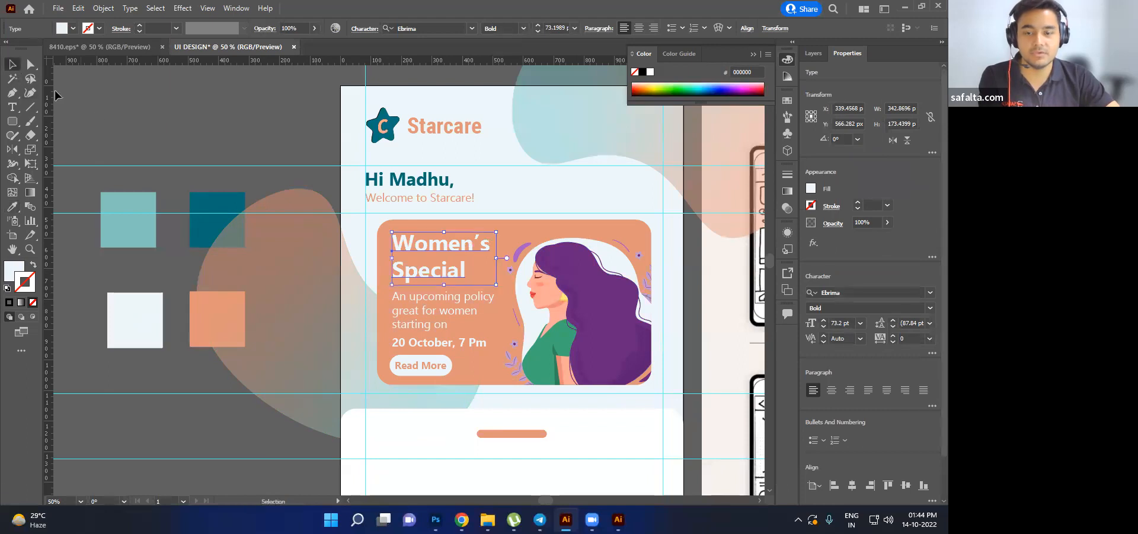
- Recolour the "An upcoming policy great for women starting on" text by sampling the dark teal palette square
left_click(436, 305)
key("i")
left_click(202, 197)
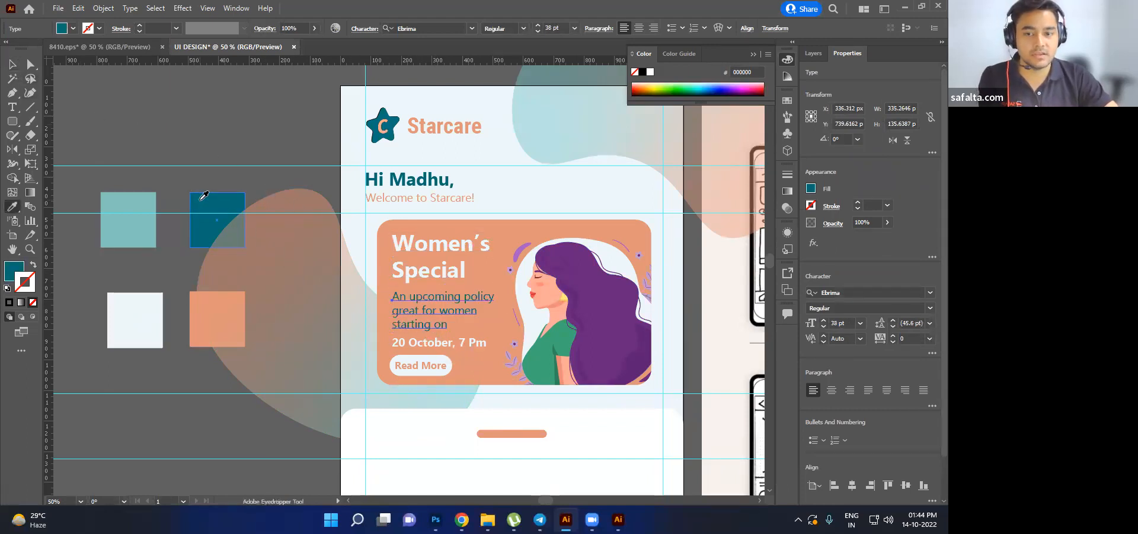
left_click(12, 64)
left_click(157, 115)
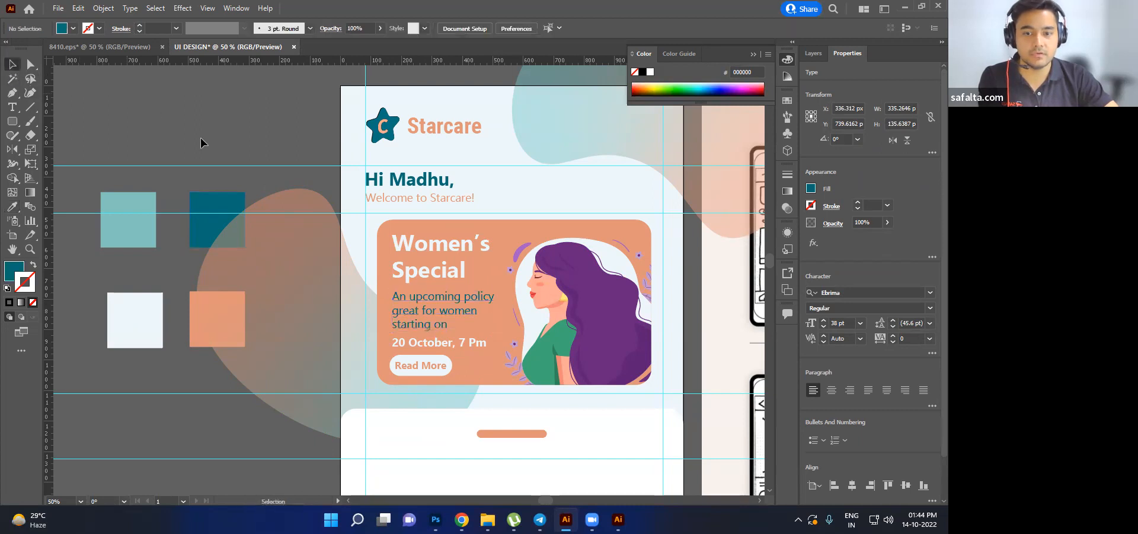
- Try the dark teal palette colour on the "20 October, 7 Pm" line, and undo it
left_click(421, 347)
key("i")
left_click(205, 202)
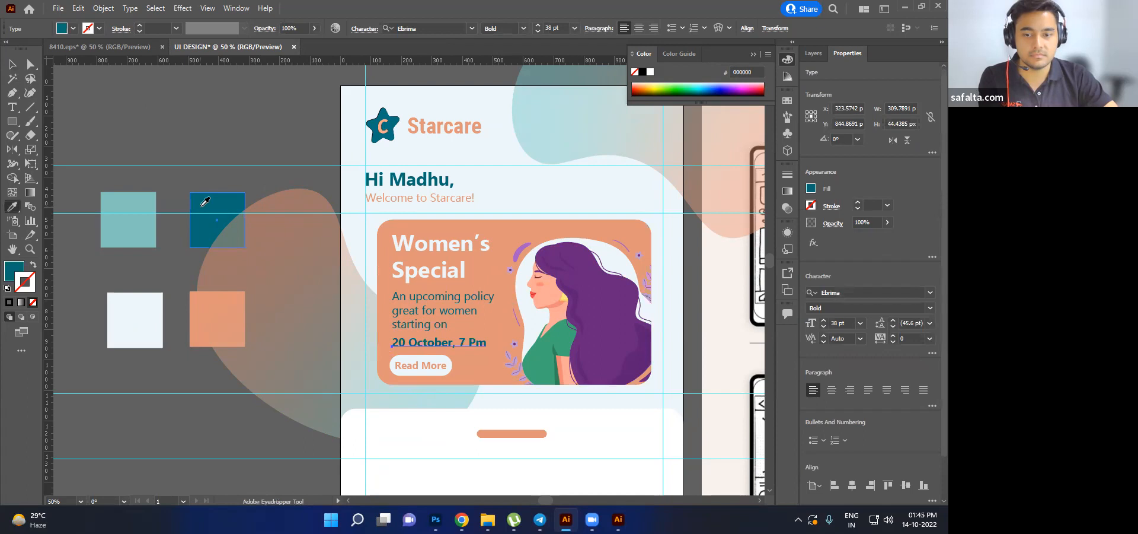
key("ctrl+z")
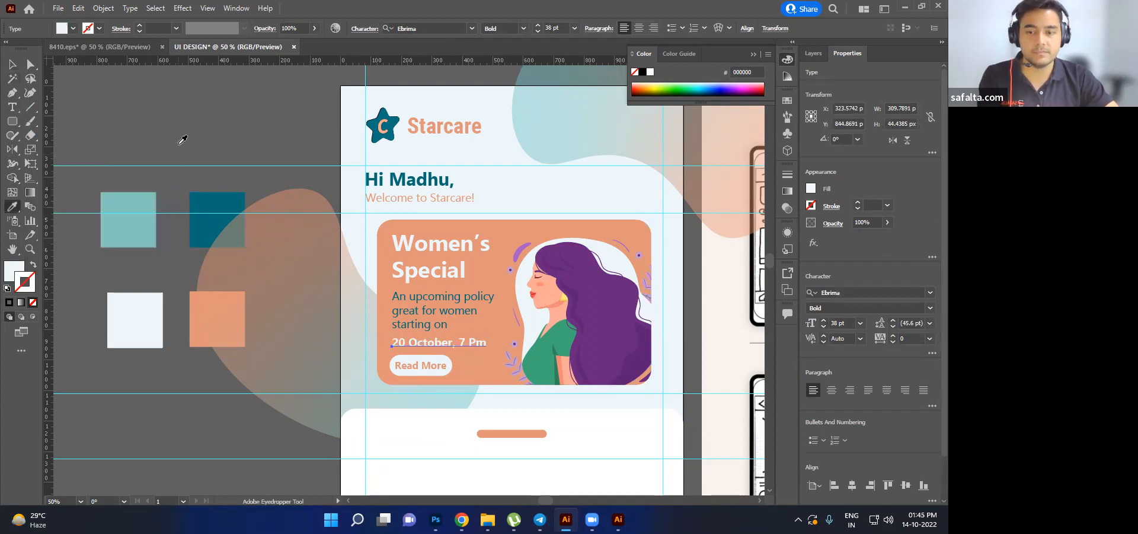
left_click(12, 64)
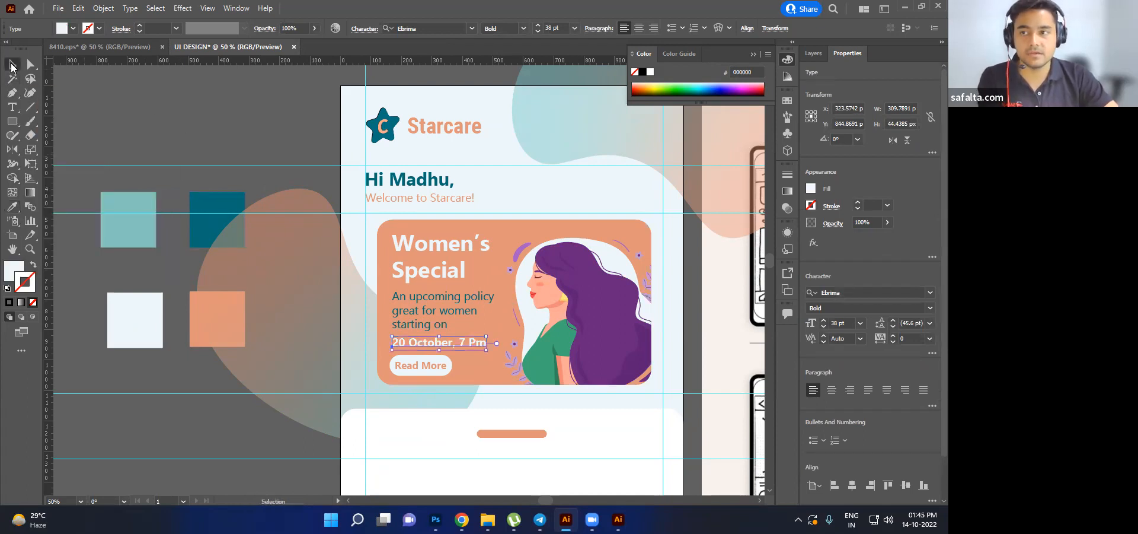
- Fill the "Read More" button's rounded rectangle with the dark teal palette colour, sampling it with the Eyedropper in isolation mode
left_click(450, 366)
double_click(450, 366)
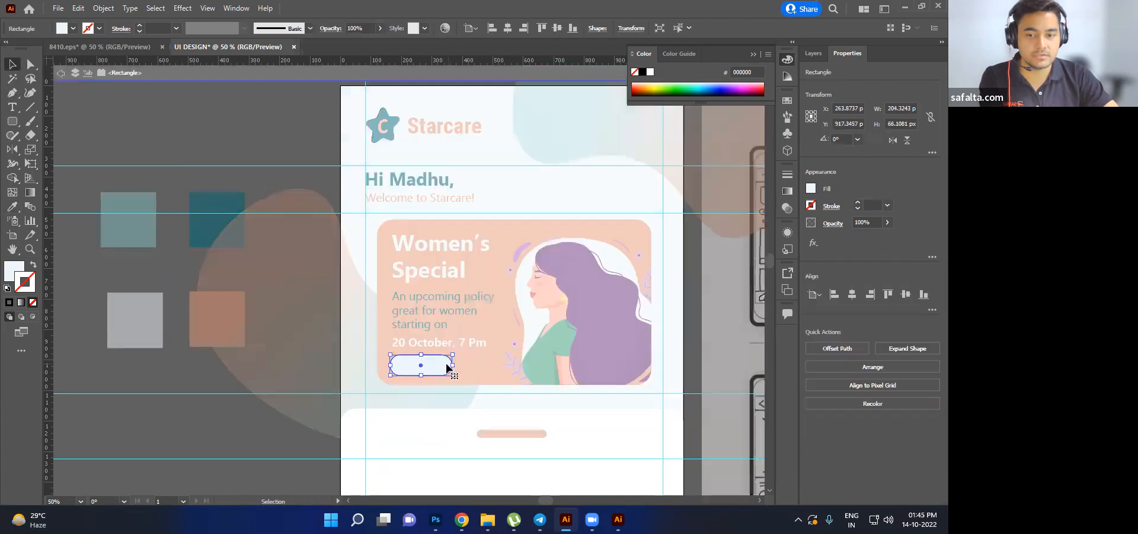
key("i")
left_click(202, 204)
key("v")
key("Return")
left_click(534, 348)
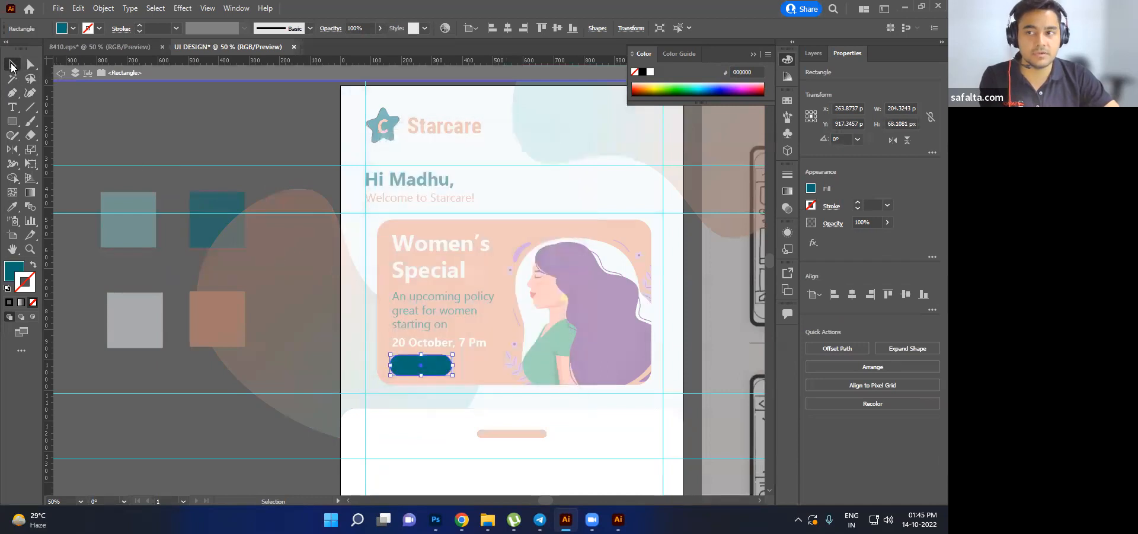
double_click(12, 66)
left_click(546, 351)
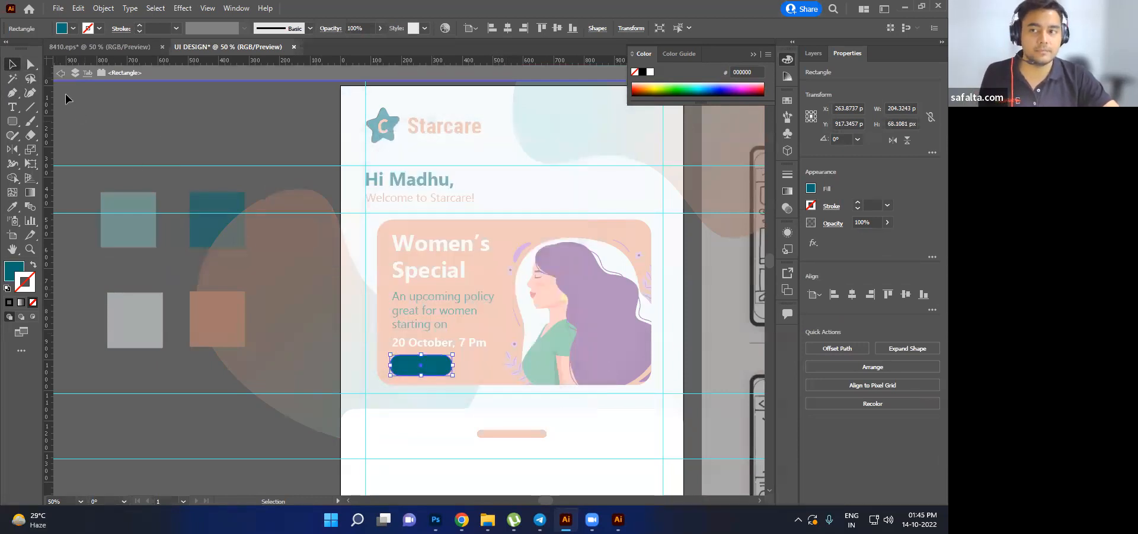
left_click(61, 73)
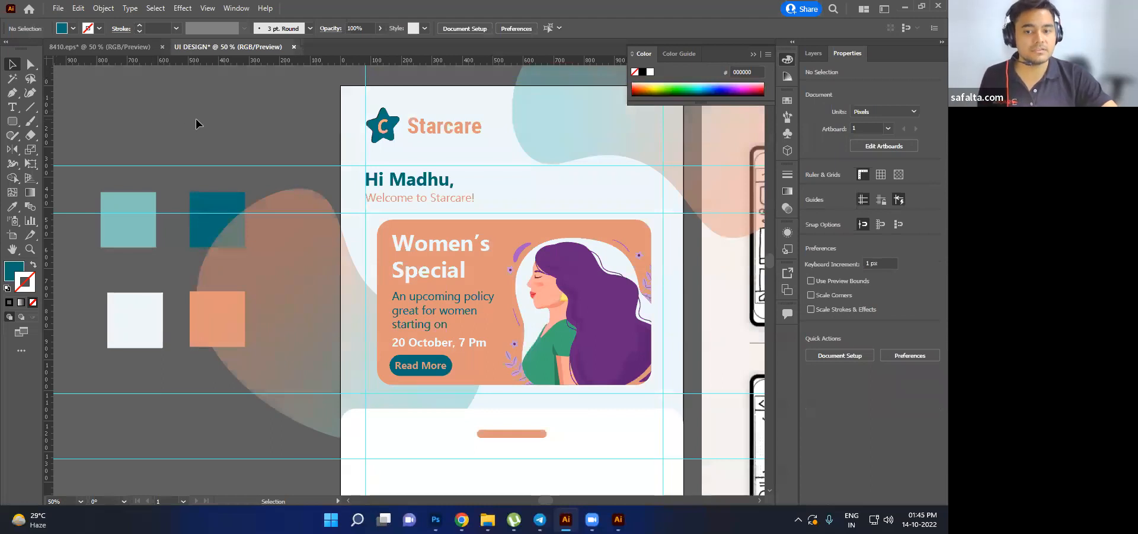
- Recolour the "Read More" label by sampling the pale palette square with the Eyedropper, and deselect it
scroll(369, 318, "down", 3)
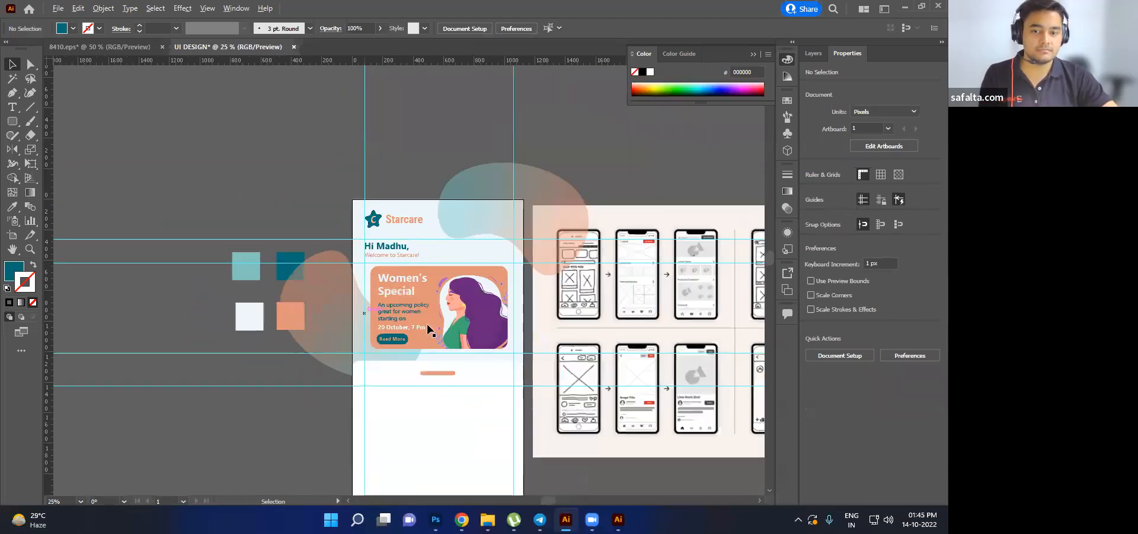
scroll(429, 328, "up", 4)
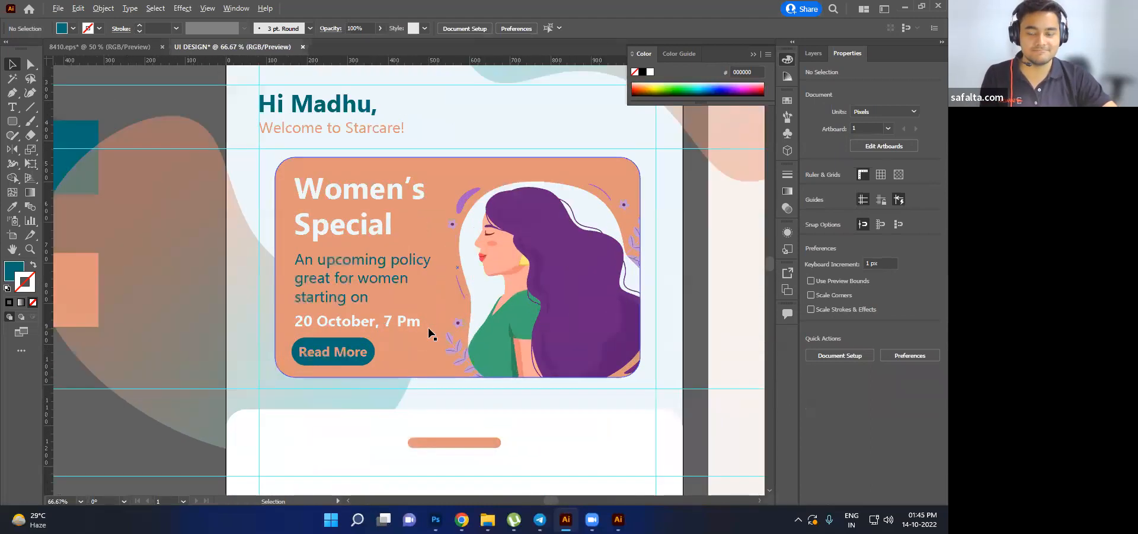
left_click(350, 354)
scroll(350, 353, "up", 3)
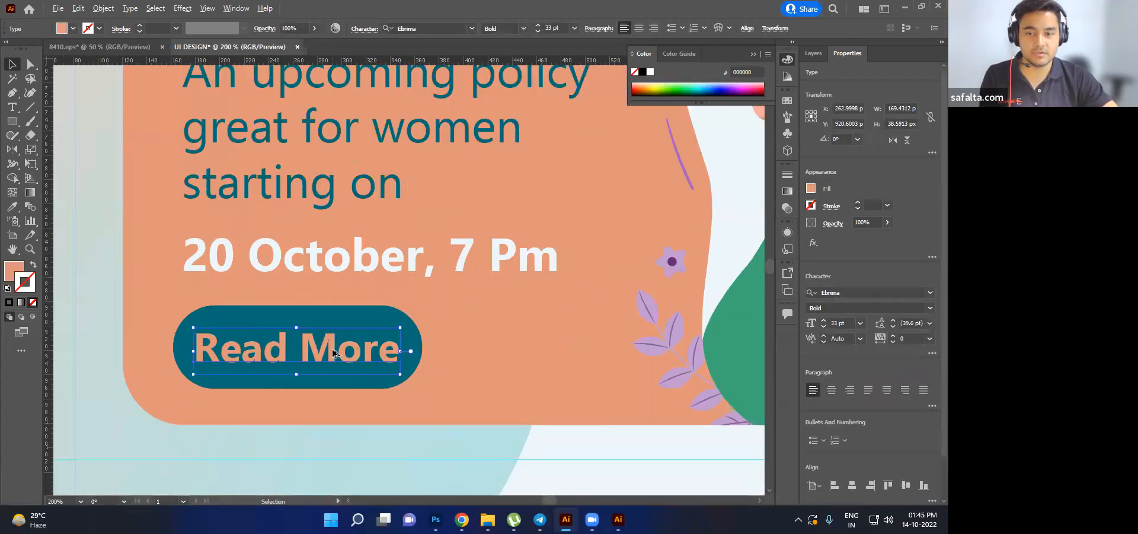
scroll(332, 353, "down", 4)
scroll(356, 355, "left", 3)
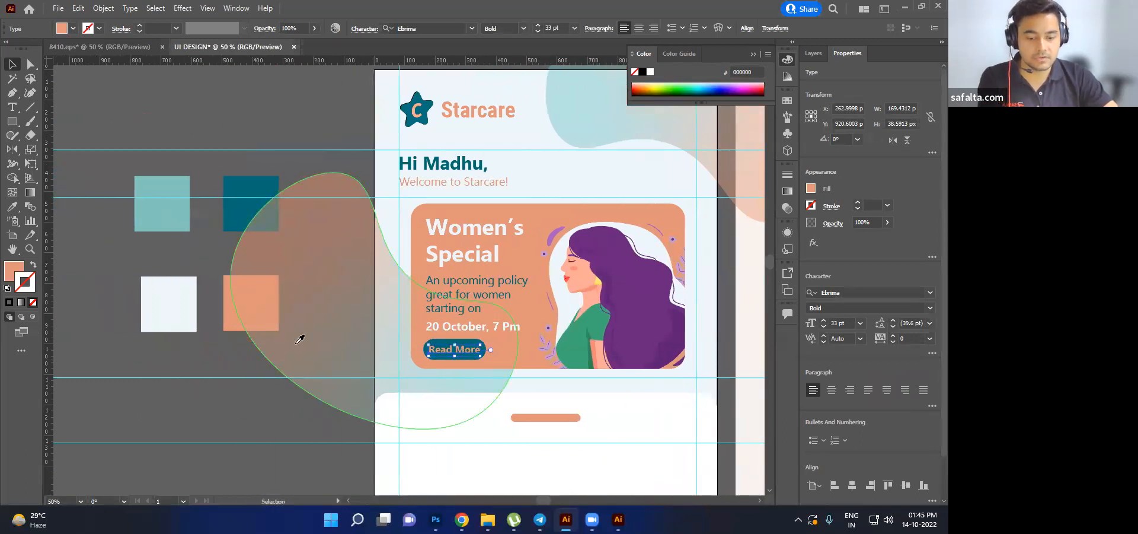
key("i")
left_click(155, 308)
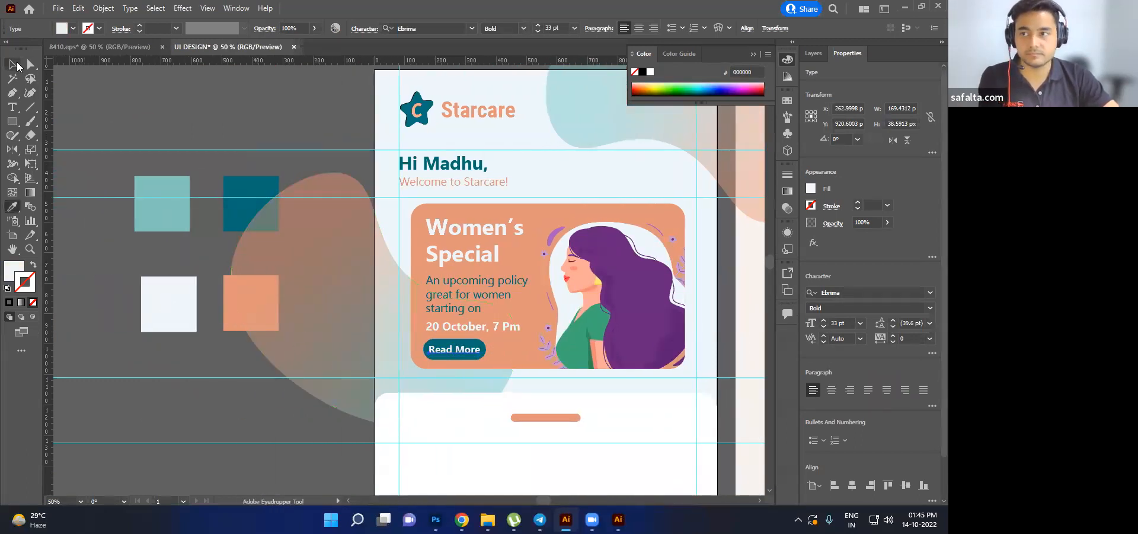
key("v")
left_click(130, 84)
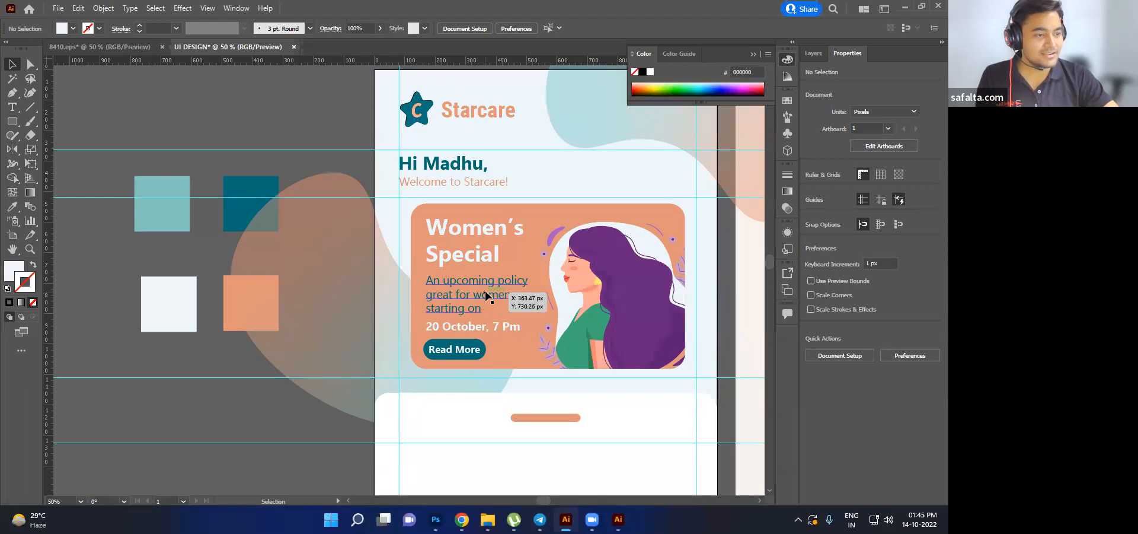
- Undo the recent recolouring of the "Read More" button and label, the policy text and the "Women's Special" heading
key("ctrl+z")
key("ctrl+z")
key("ctrl+z")
key("ctrl+z")
key("ctrl+z")
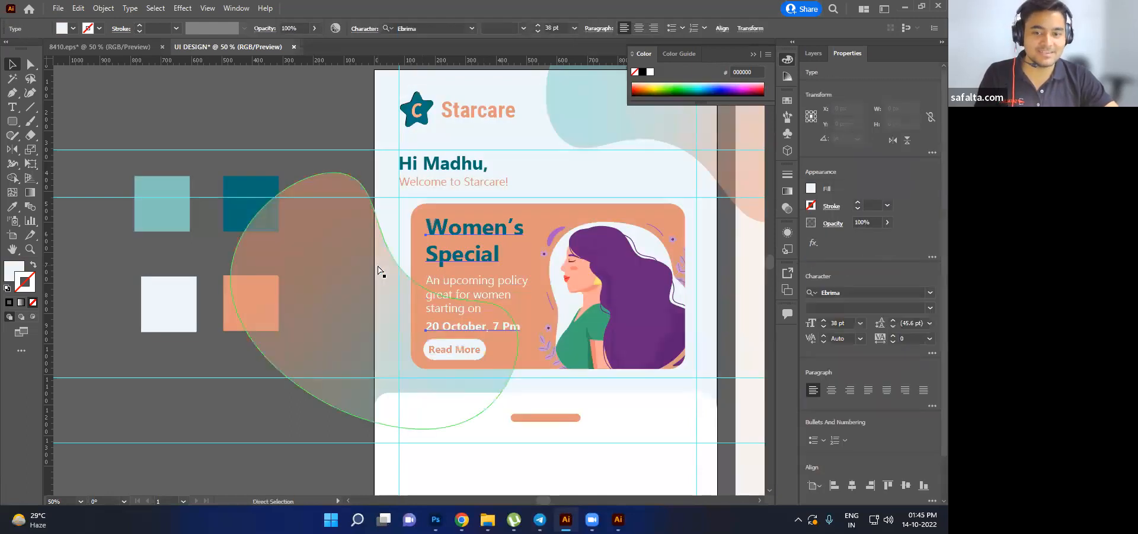
key("ctrl+z")
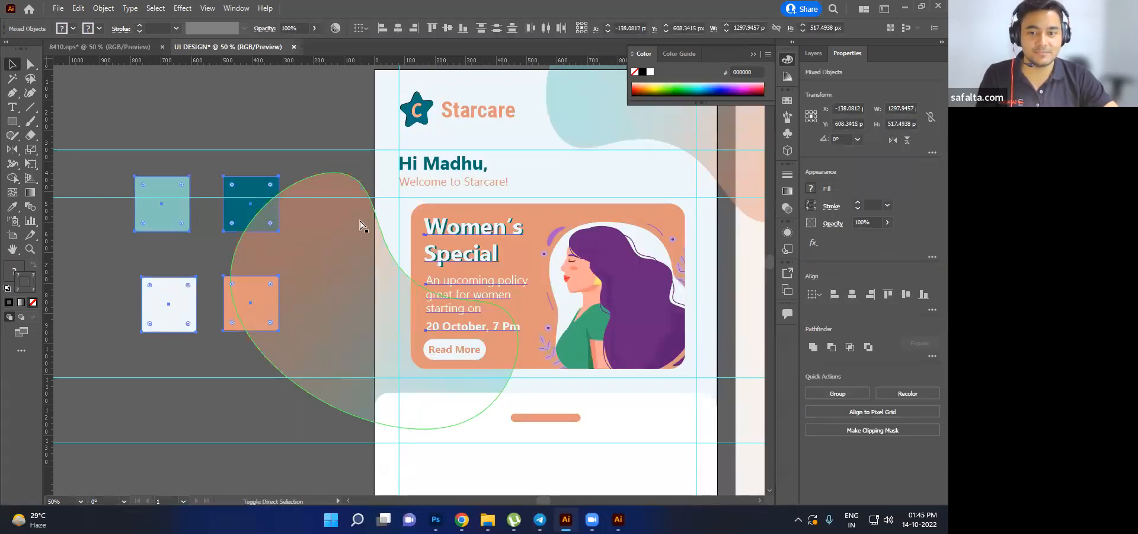
key("ctrl+shift+z")
left_click(315, 110)
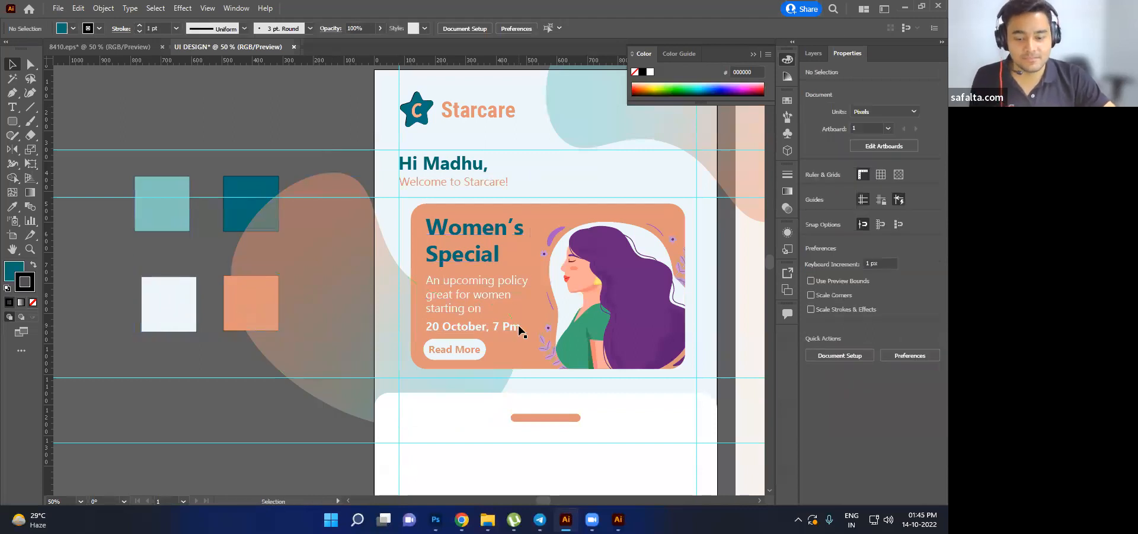
- Stretch the white panel downward until its lower edge extends slightly past the bottom of the artboard
scroll(518, 325, "down", 2)
left_click_drag(518, 325, 390, 248)
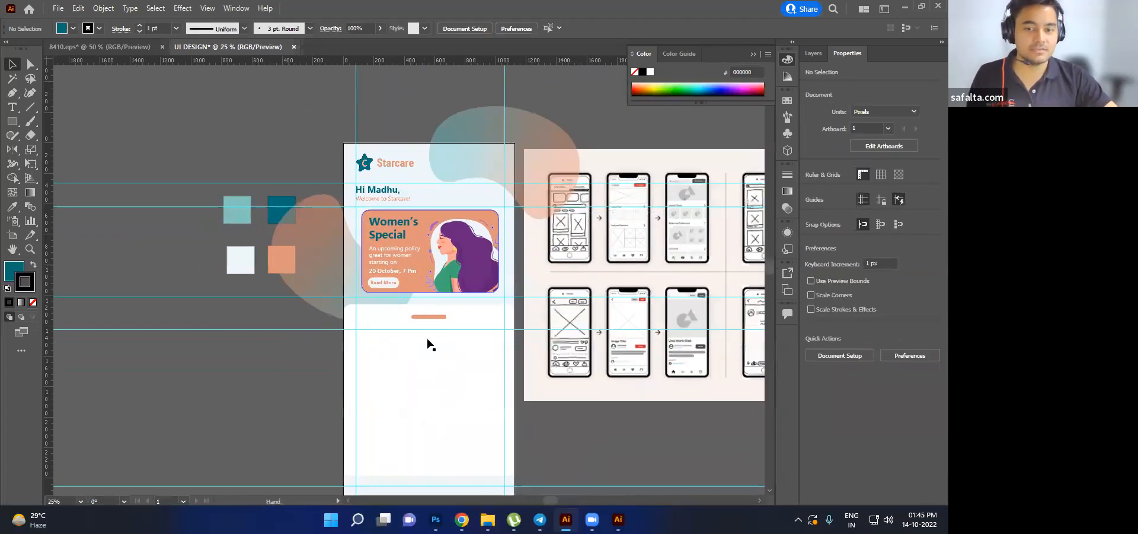
scroll(484, 416, "down", 2)
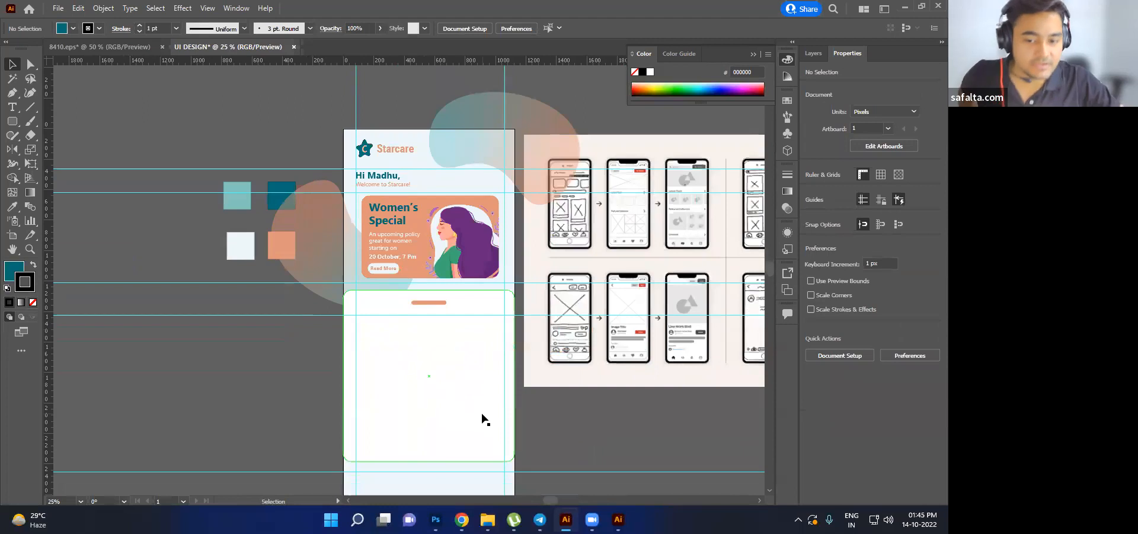
left_click(423, 391)
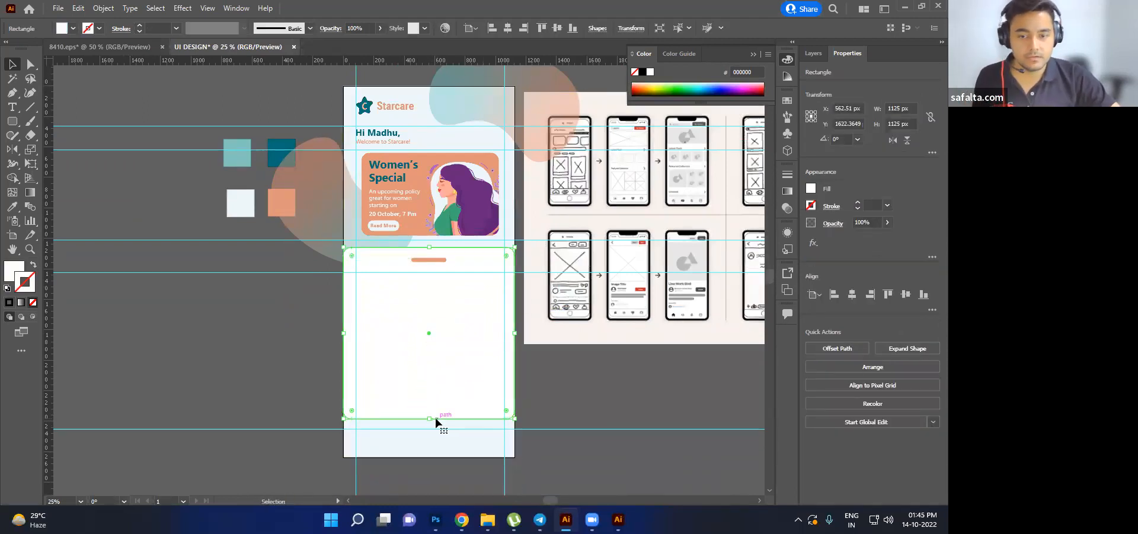
left_click_drag(429, 419, 427, 466)
- Create a new layer directly above BG and move the orange handle bar and white panel rectangles from BG into it
left_click(813, 53)
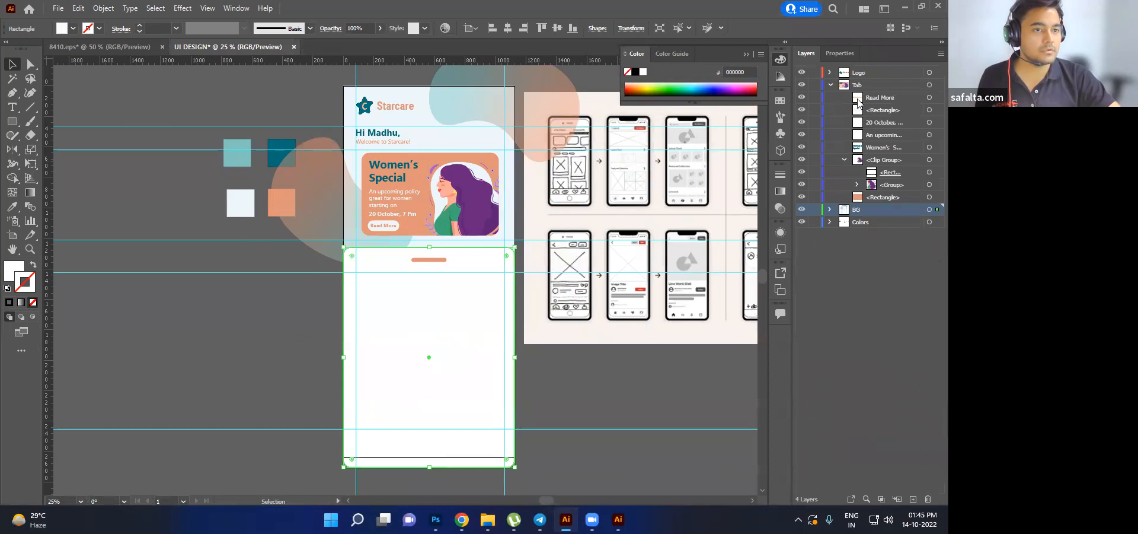
left_click(439, 259)
left_click(830, 210)
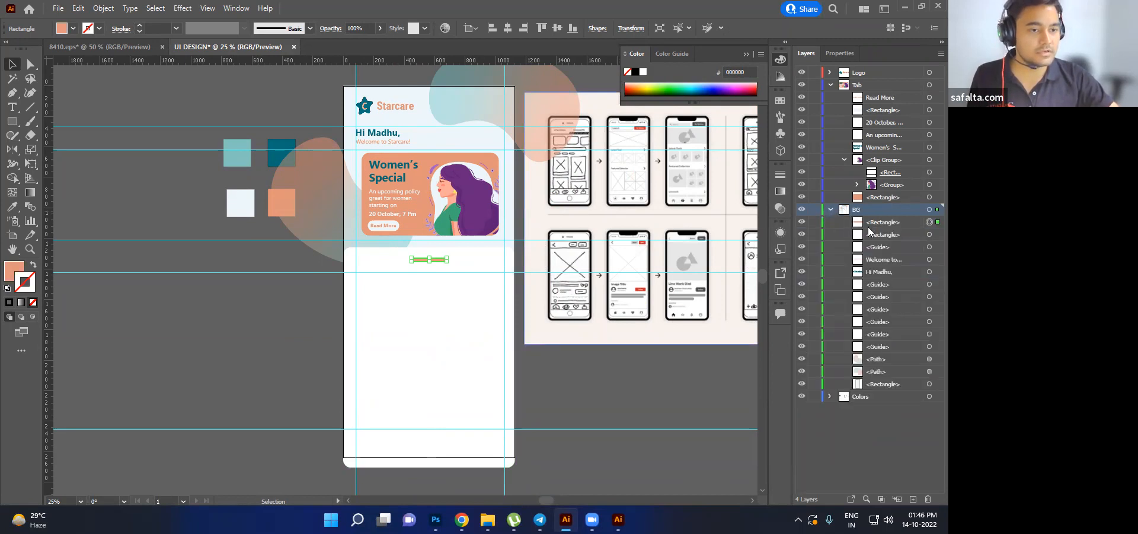
left_click(801, 235)
left_click(801, 235)
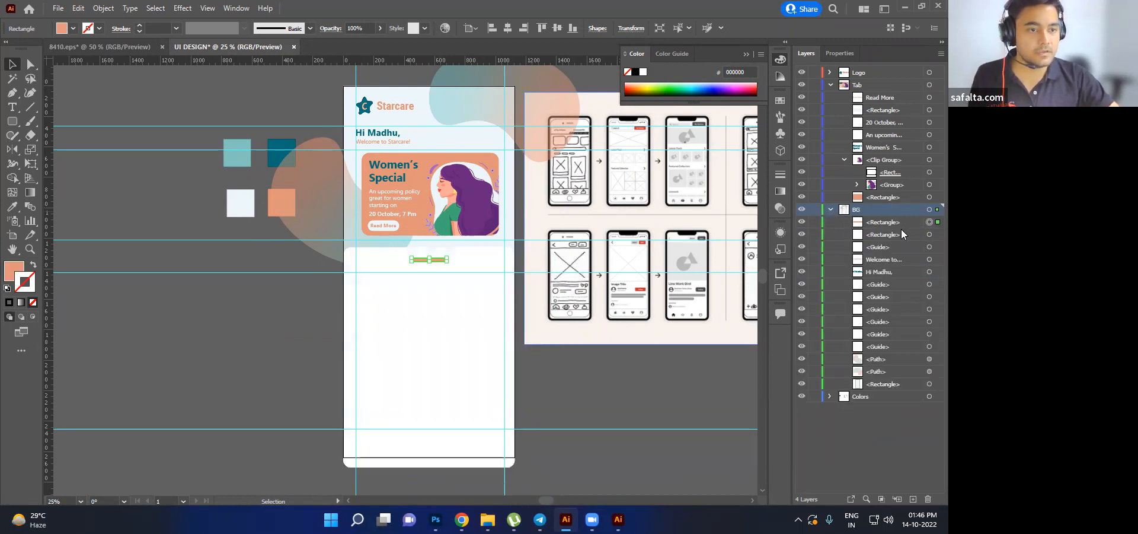
left_click(930, 235, "shift")
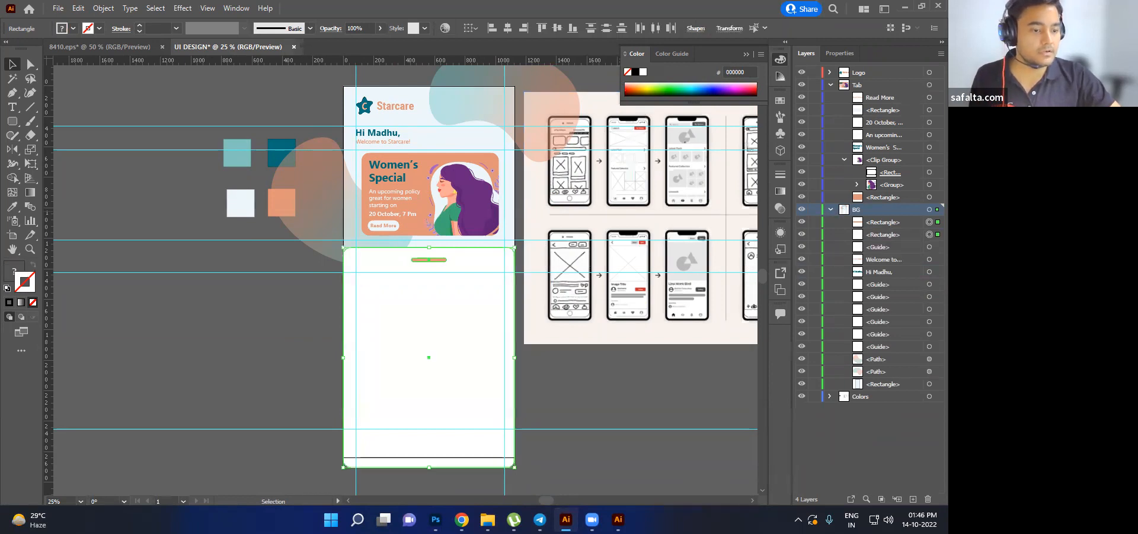
left_click(913, 499)
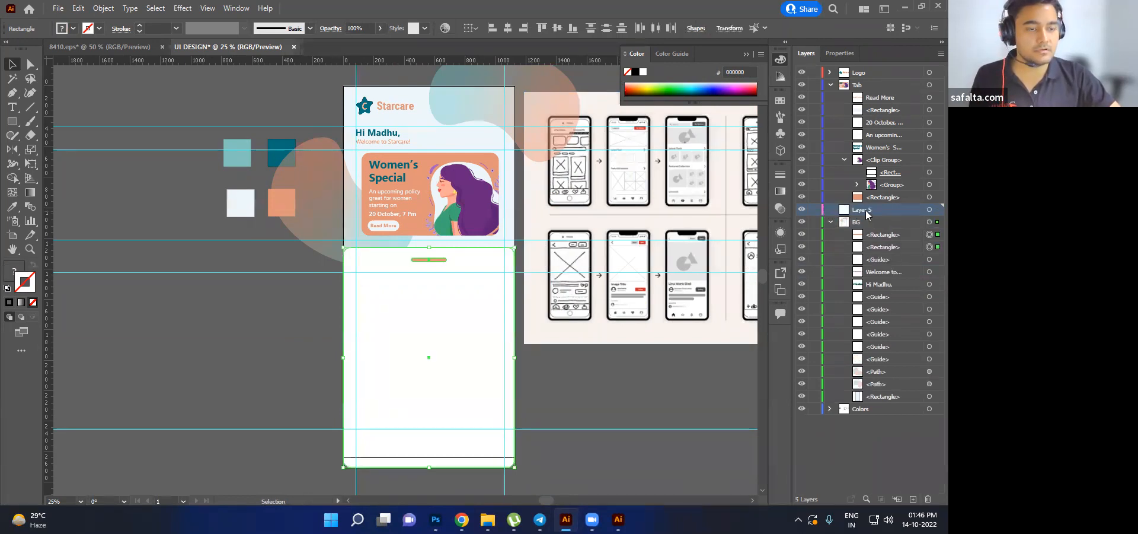
left_click_drag(889, 235, 883, 211)
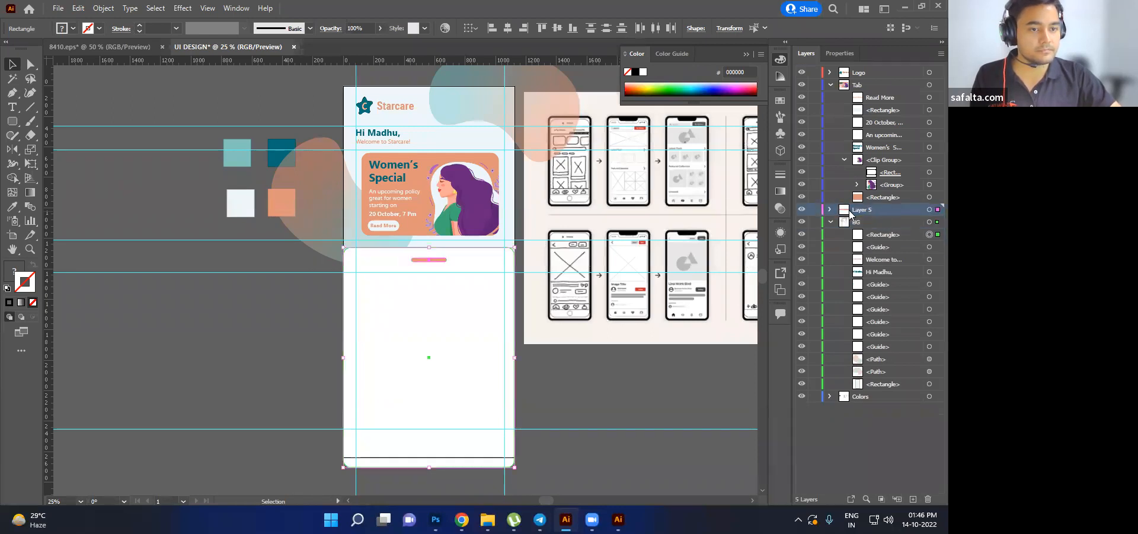
left_click(829, 209)
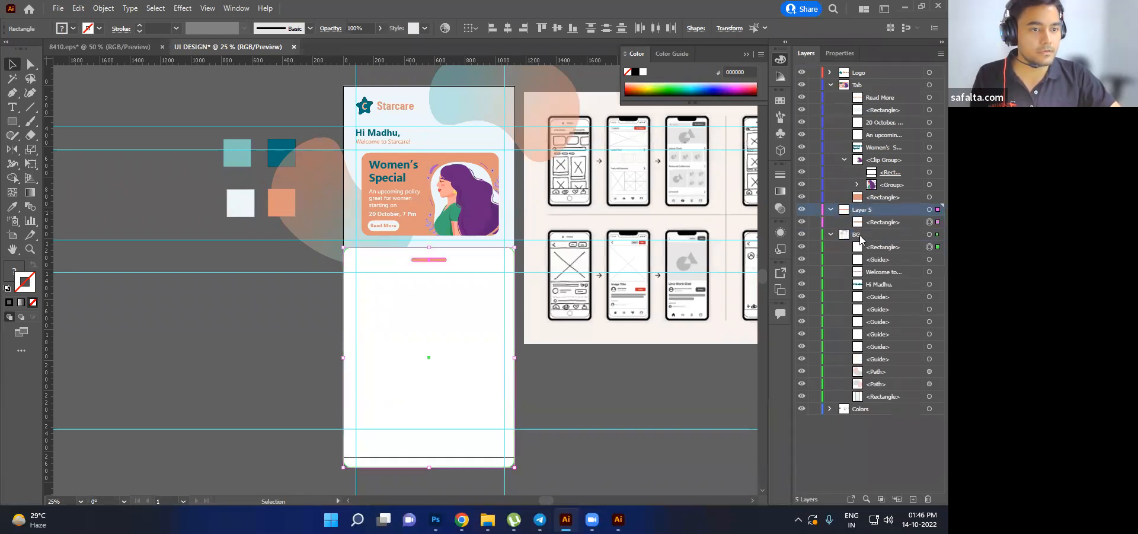
left_click_drag(878, 250, 885, 223)
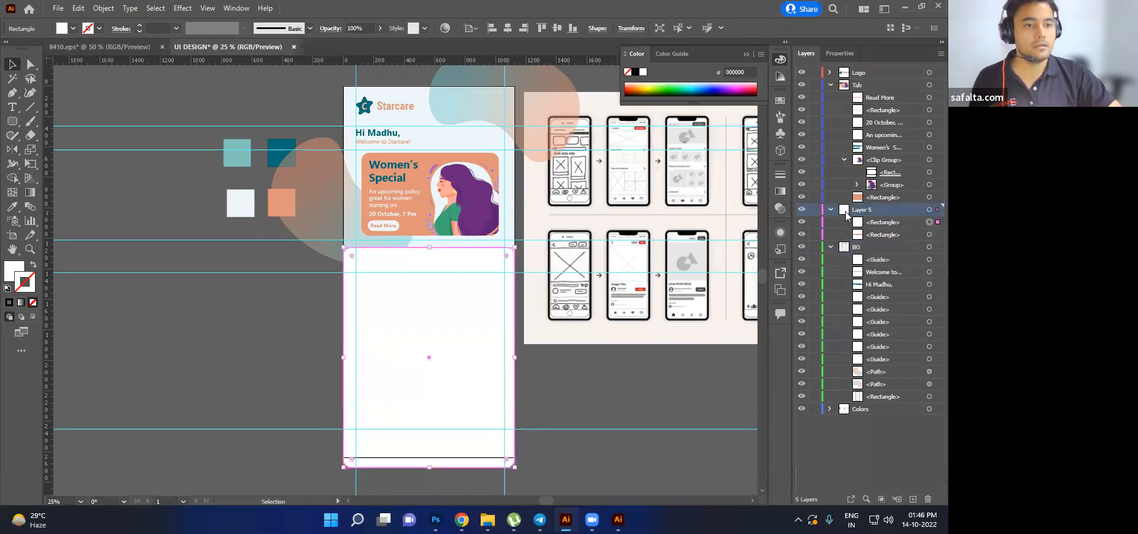
- Rename the new layer "Down section" and collapse the BG layer
double_click(869, 210)
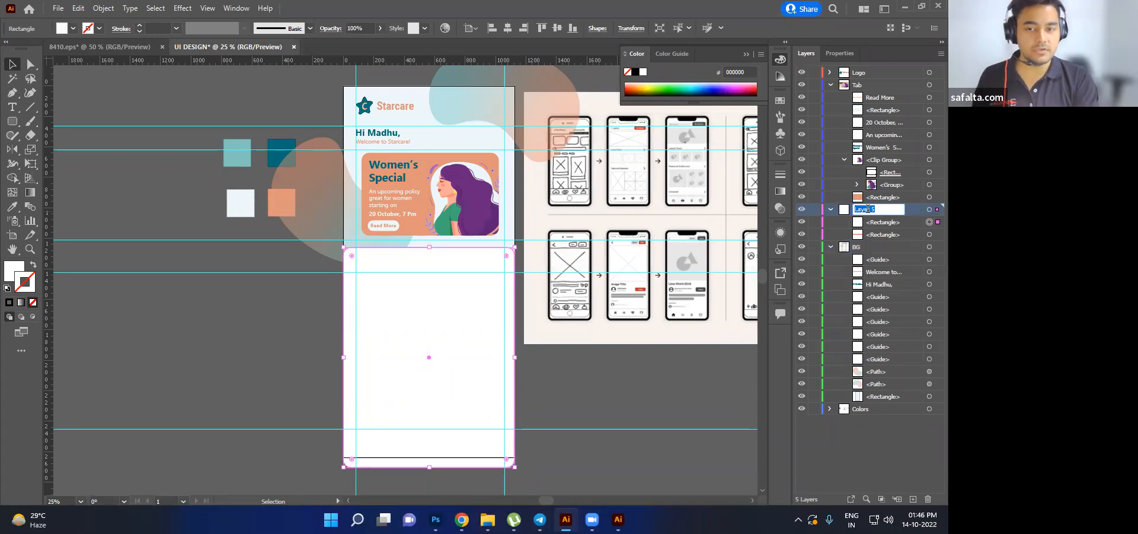
type("Down s")
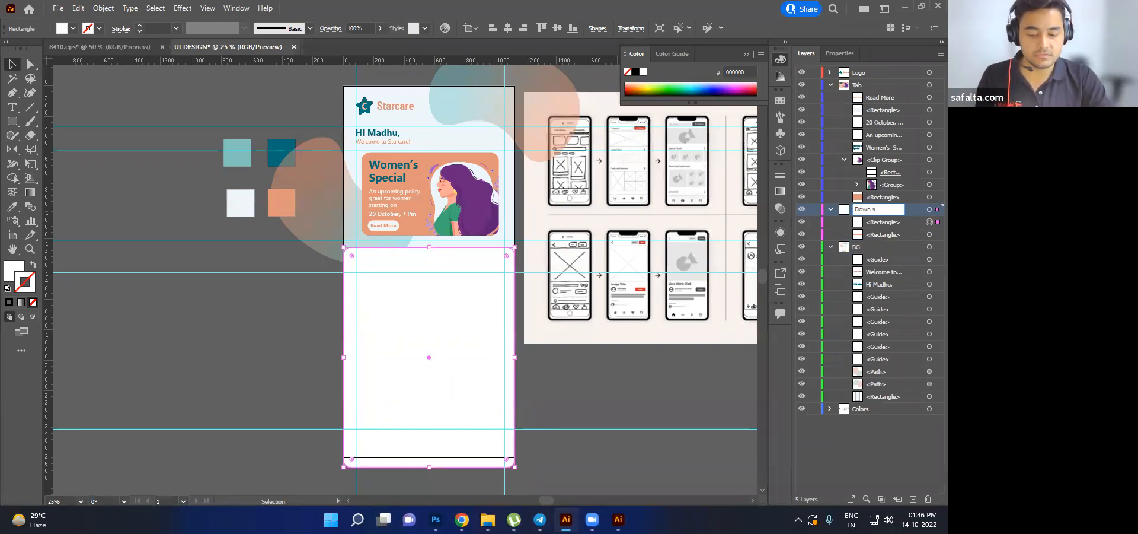
type("ection")
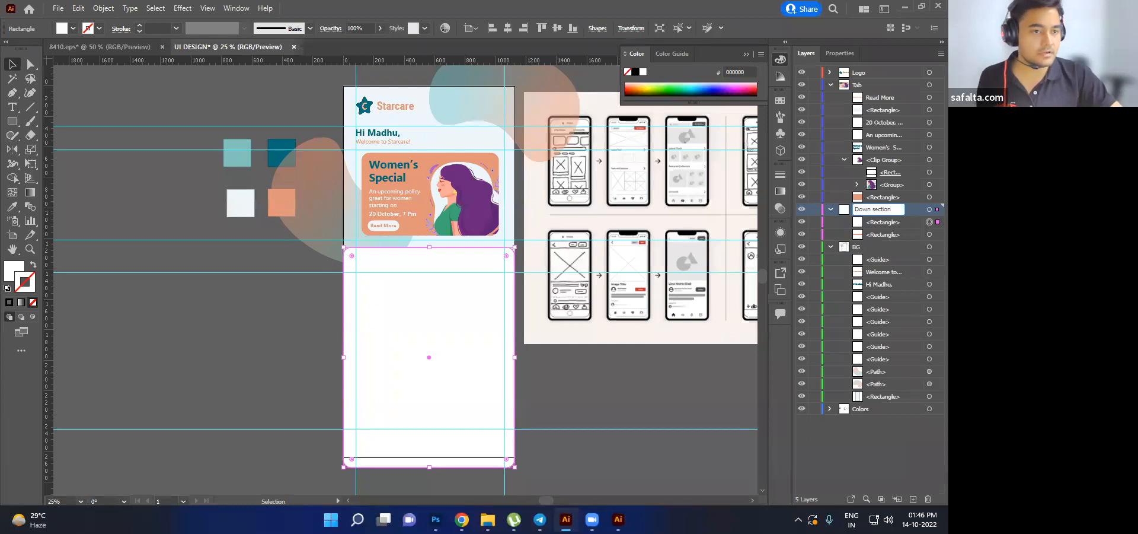
key("Return")
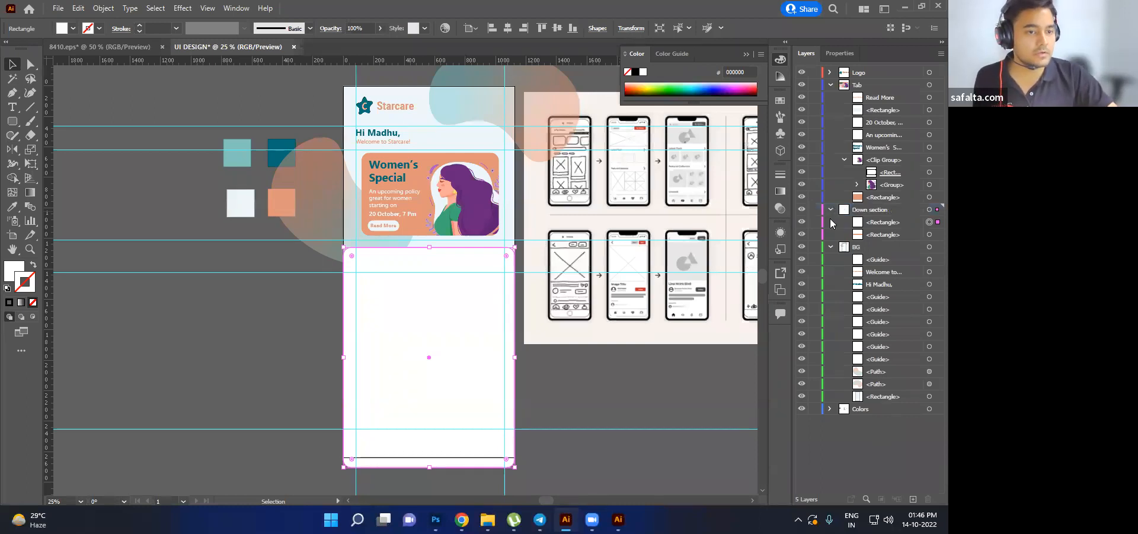
left_click(831, 246)
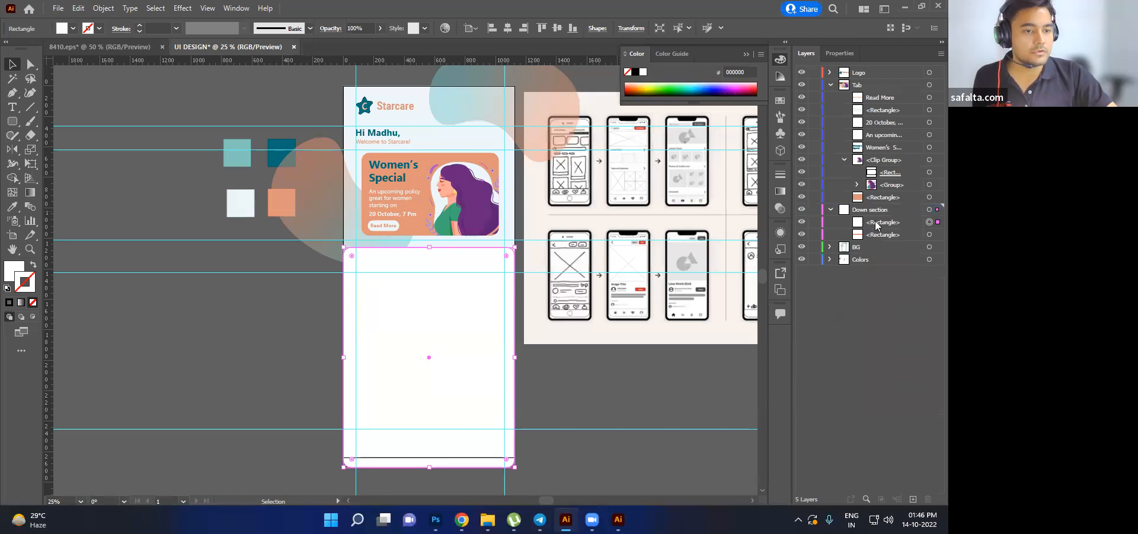
- Group the two rectangles in the "Down section" layer and name the group "Bg shape"
left_click(866, 211)
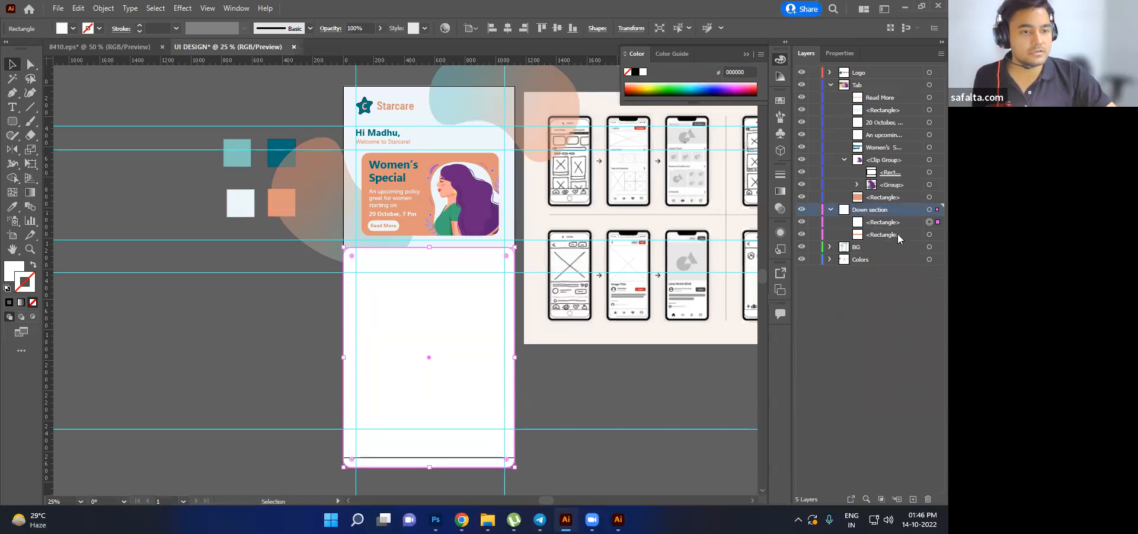
left_click(930, 235)
left_click(930, 222, "shift")
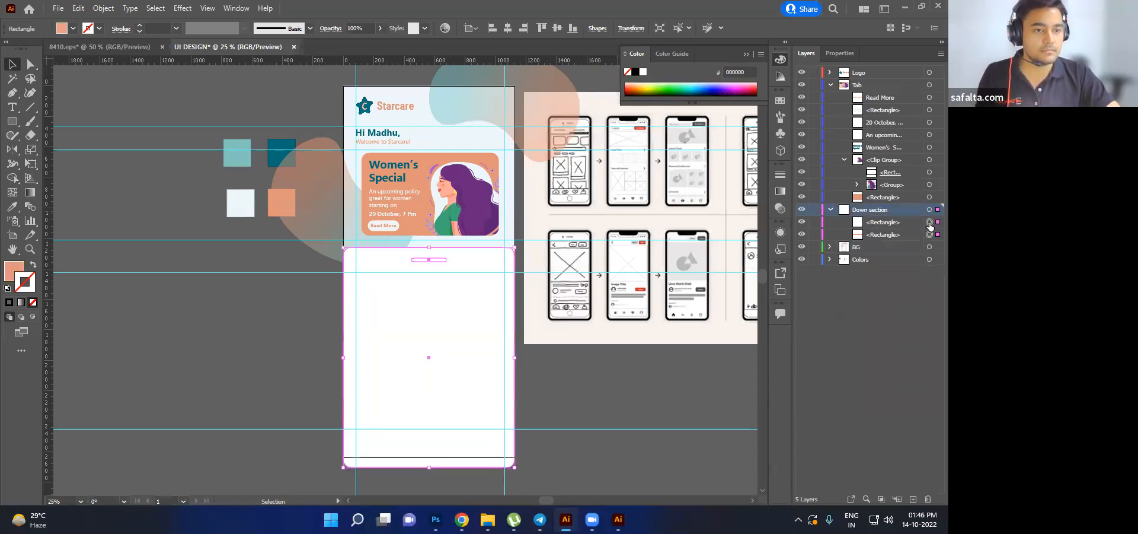
key("ctrl+g")
double_click(881, 223)
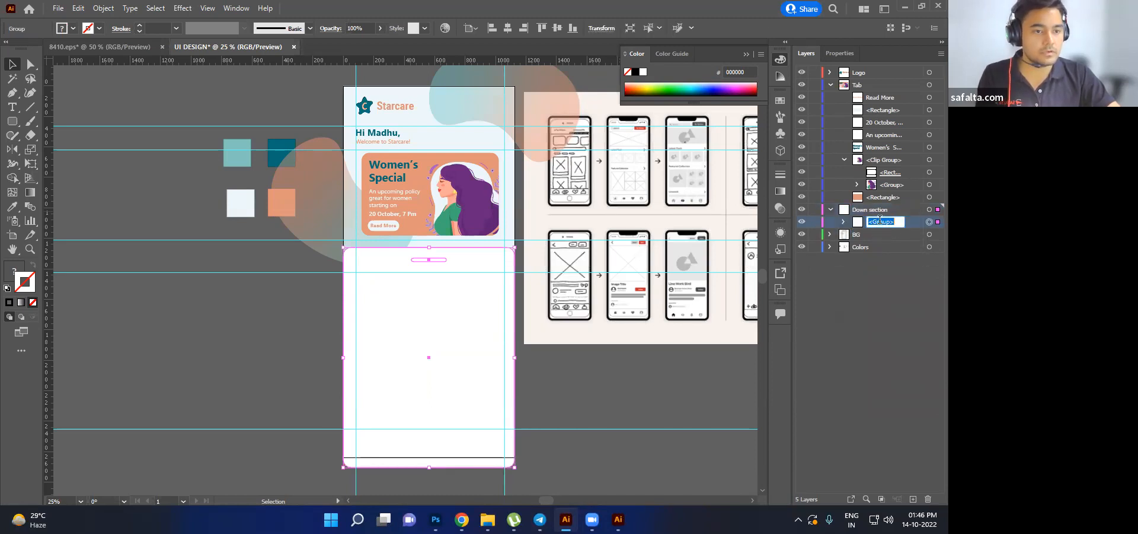
type("Ba")
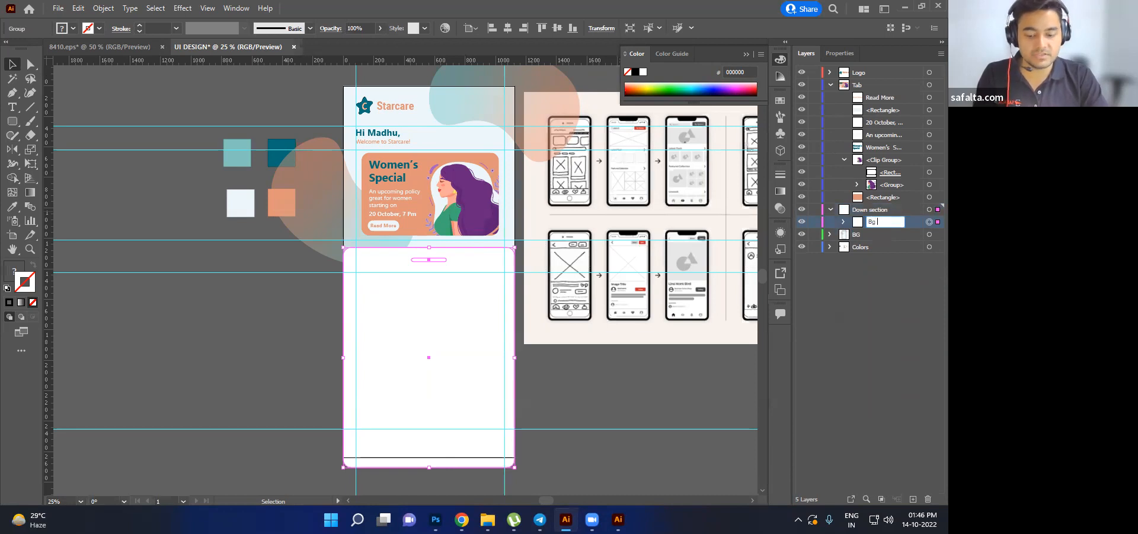
key("Return")
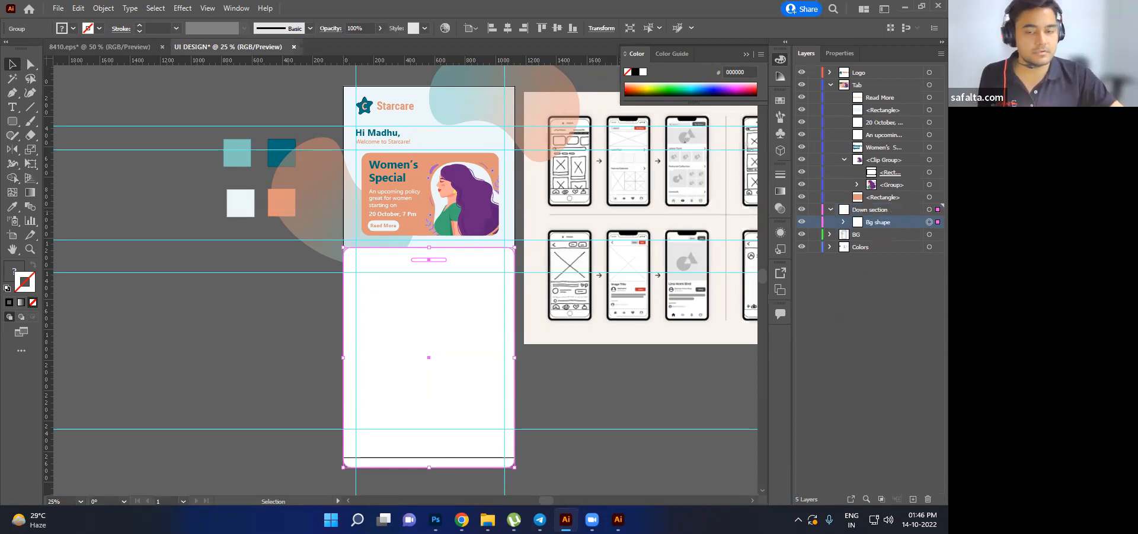
left_click(178, 337)
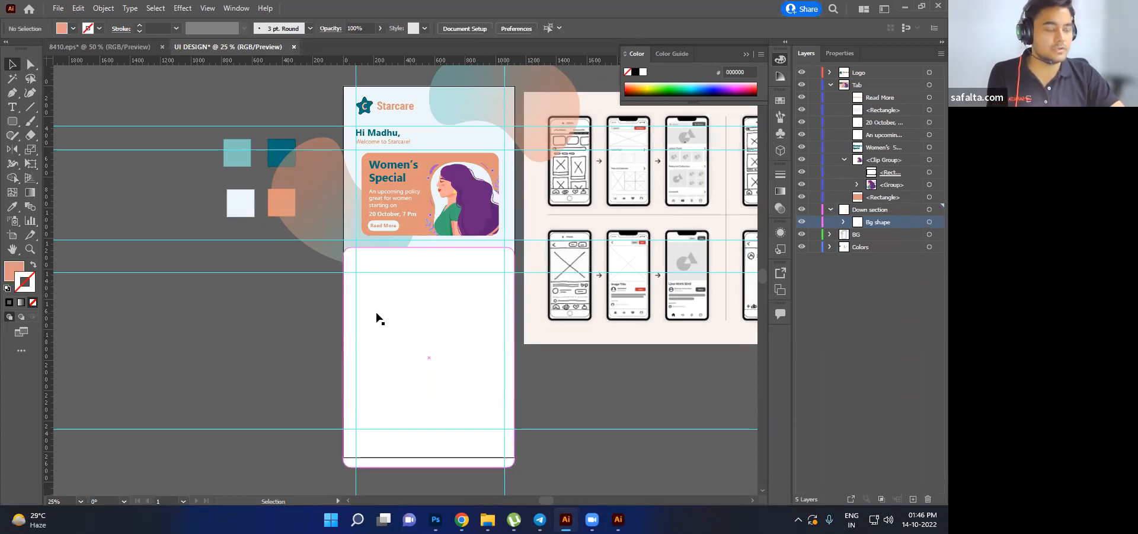
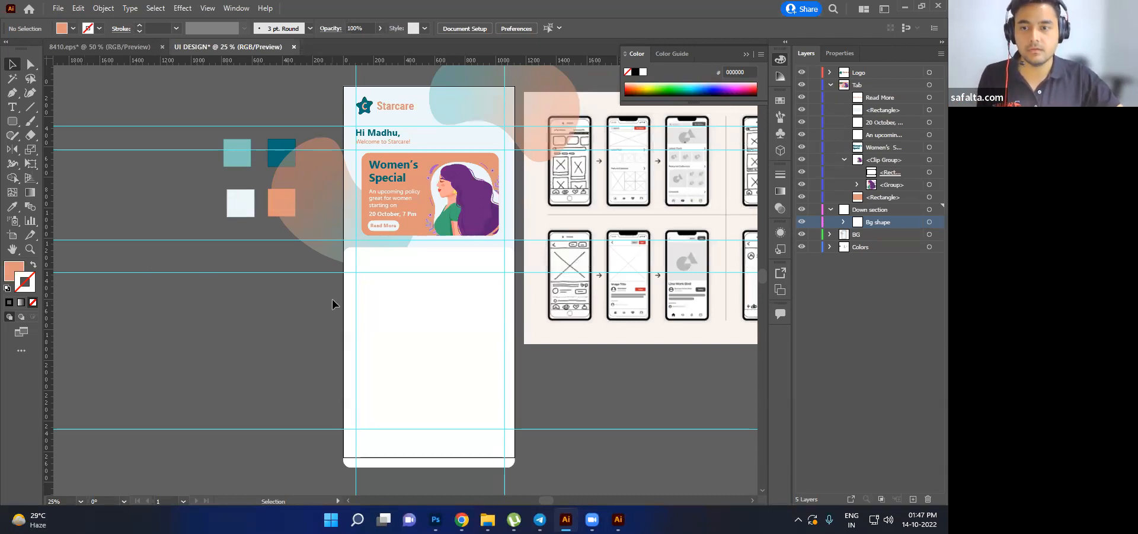
- Copy the greeting heading below the Starcare logo into the "Down section" layer, placing it near the top of the white panel
scroll(364, 299, "up", 1, "alt")
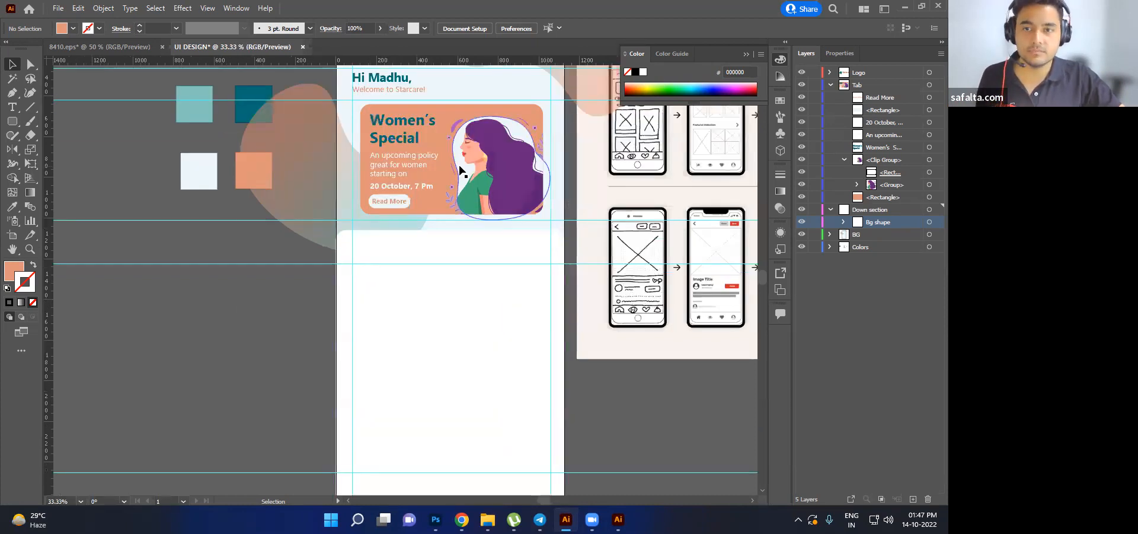
scroll(417, 224, "up", 1, "alt")
left_click(389, 76)
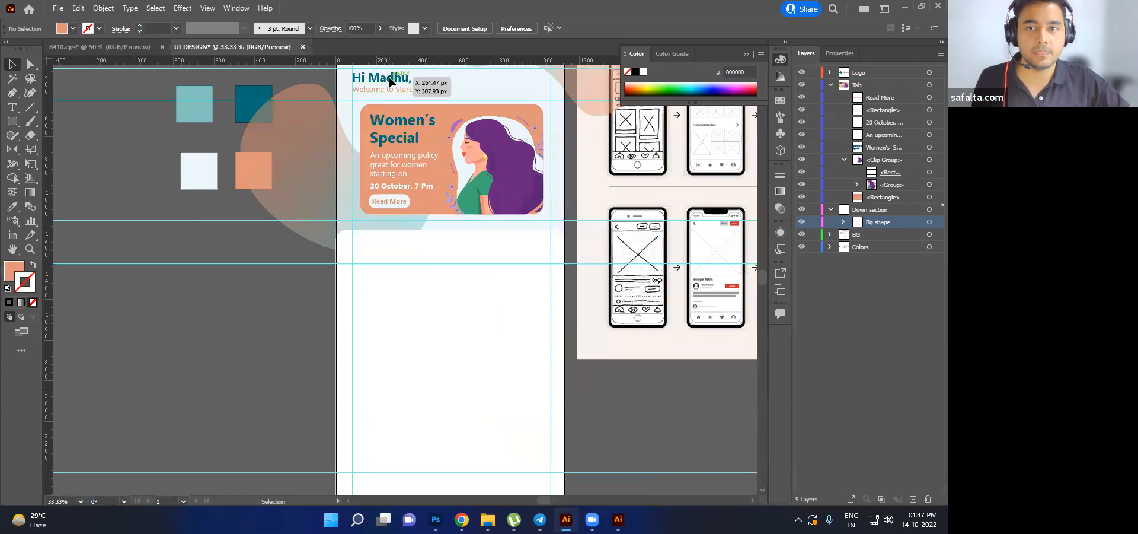
scroll(403, 178, "down", 1, "alt")
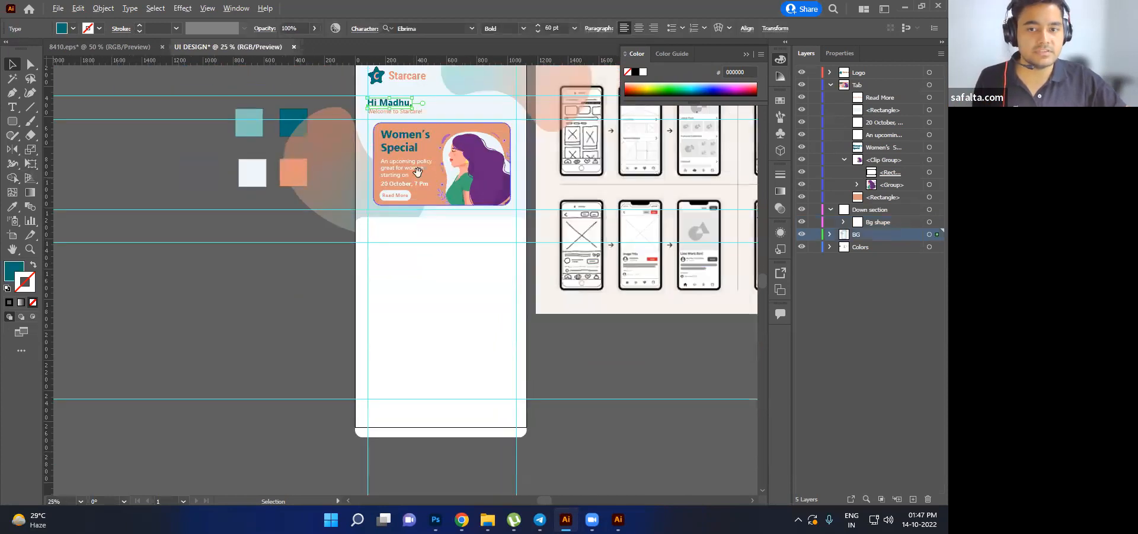
scroll(397, 148, "up", 1)
key("ctrl")
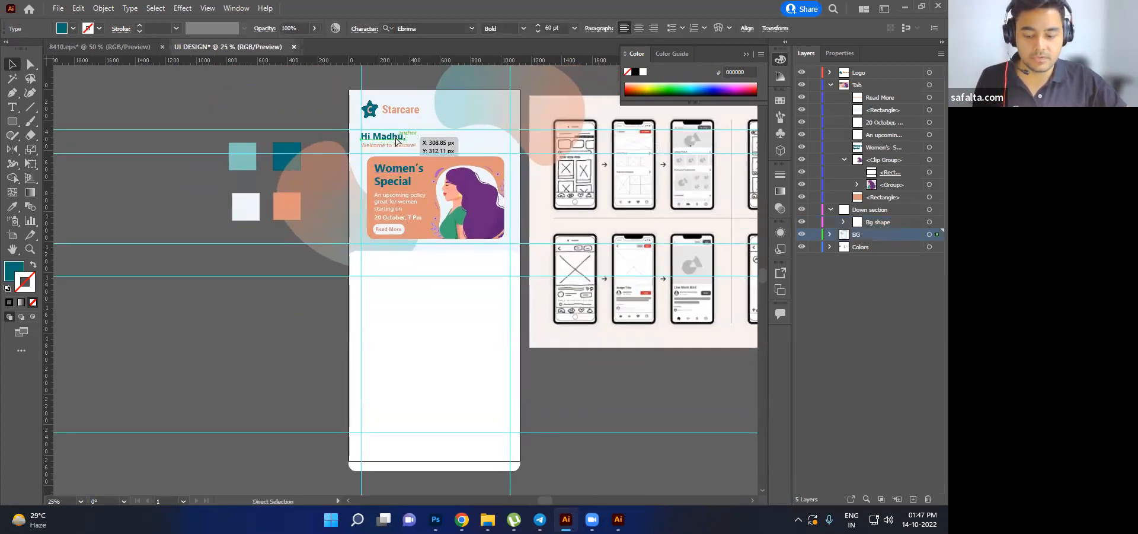
key("ctrl+shift+a")
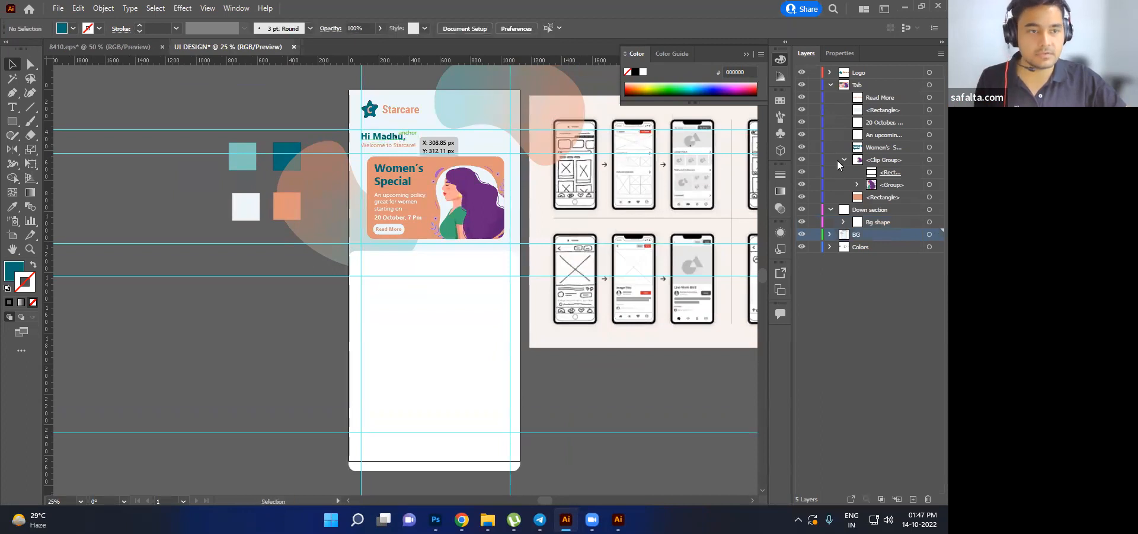
left_click(870, 210)
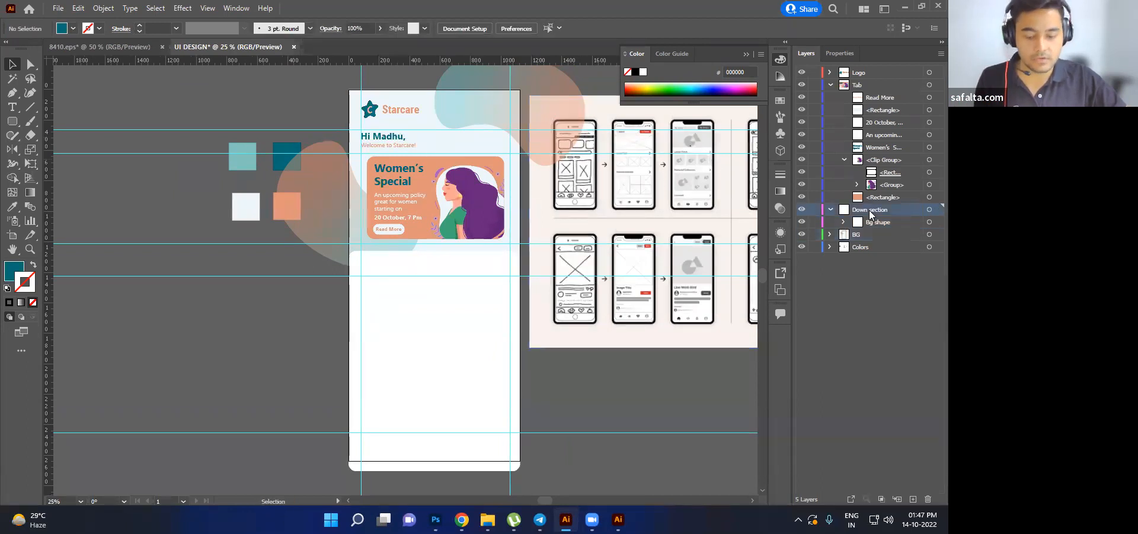
type("Hi Madhu,")
scroll(418, 294, "up", 2)
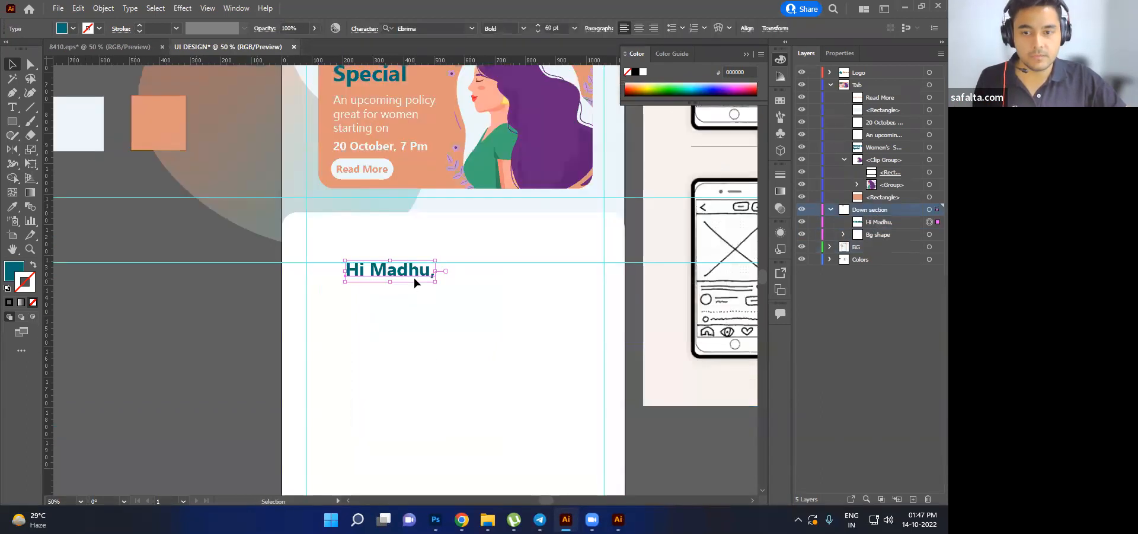
- Replace the copied heading's text on the white panel with "Explore our Health Policy"
double_click(415, 275)
double_click(415, 274)
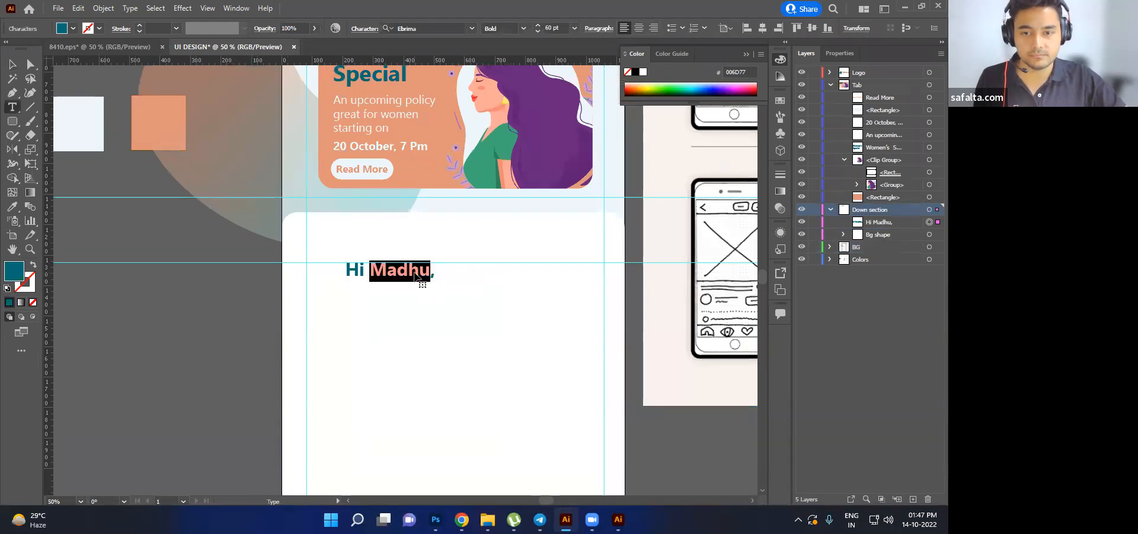
type("WE,")
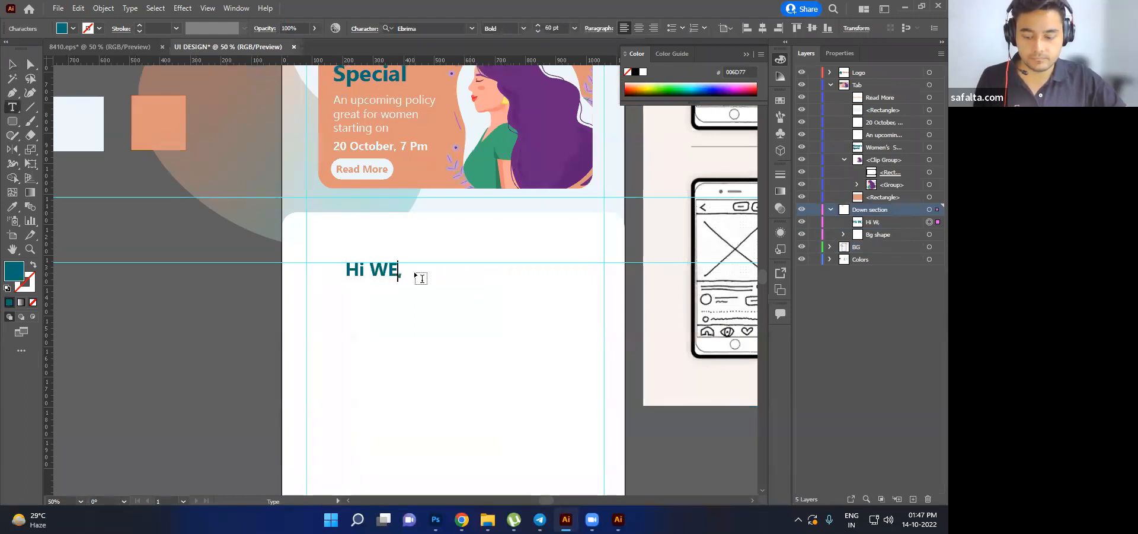
key("ctrl+a")
type("E")
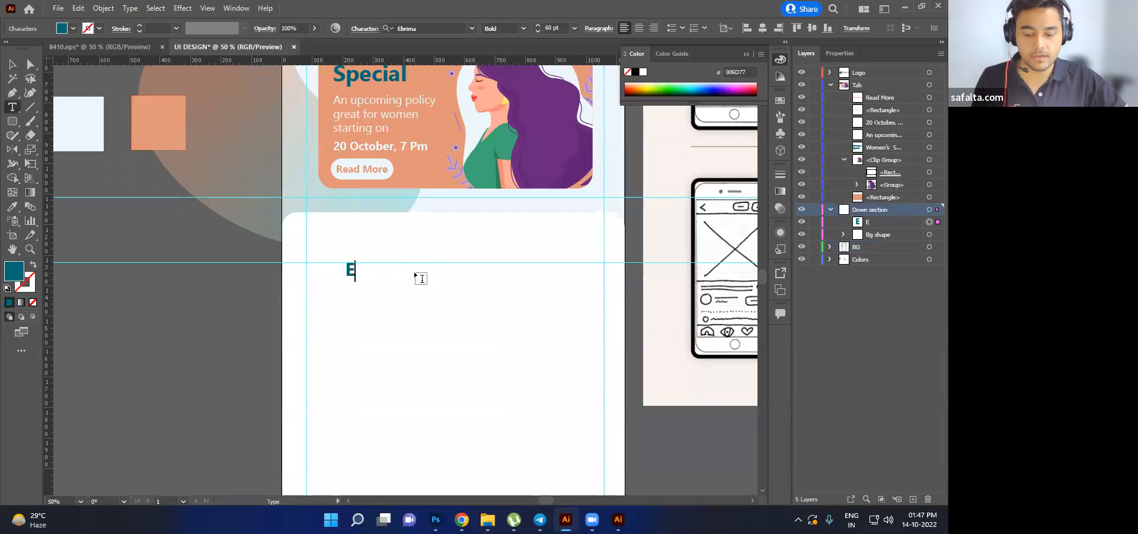
type("xplore")
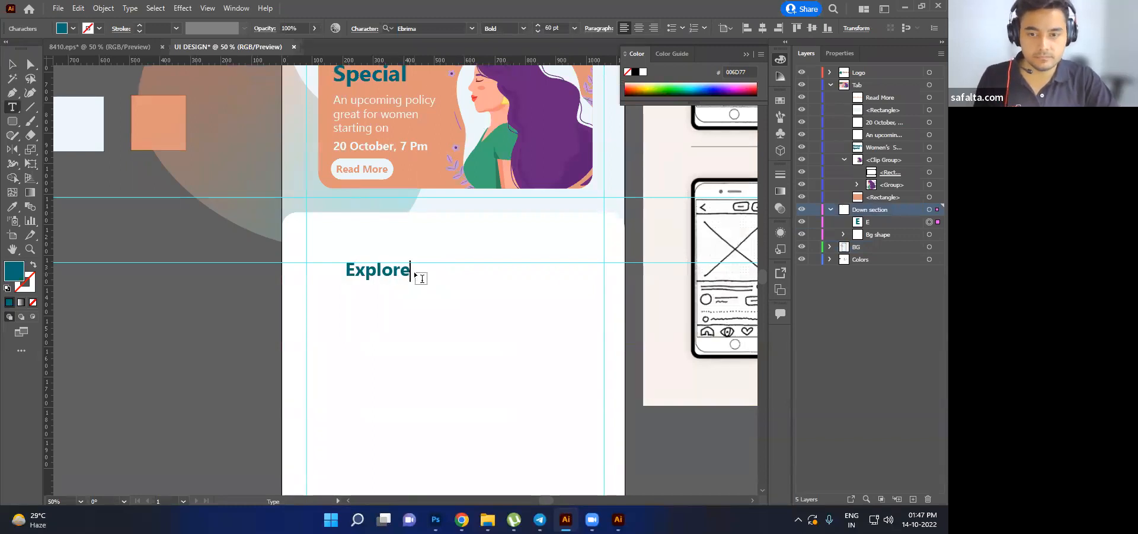
type(" ouy")
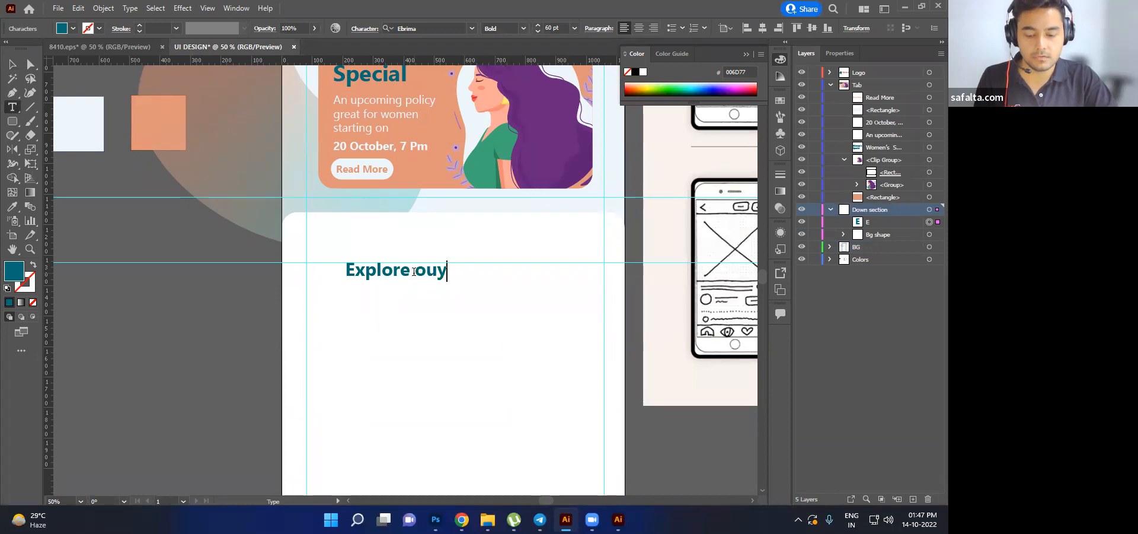
key("BackSpace")
type("r ")
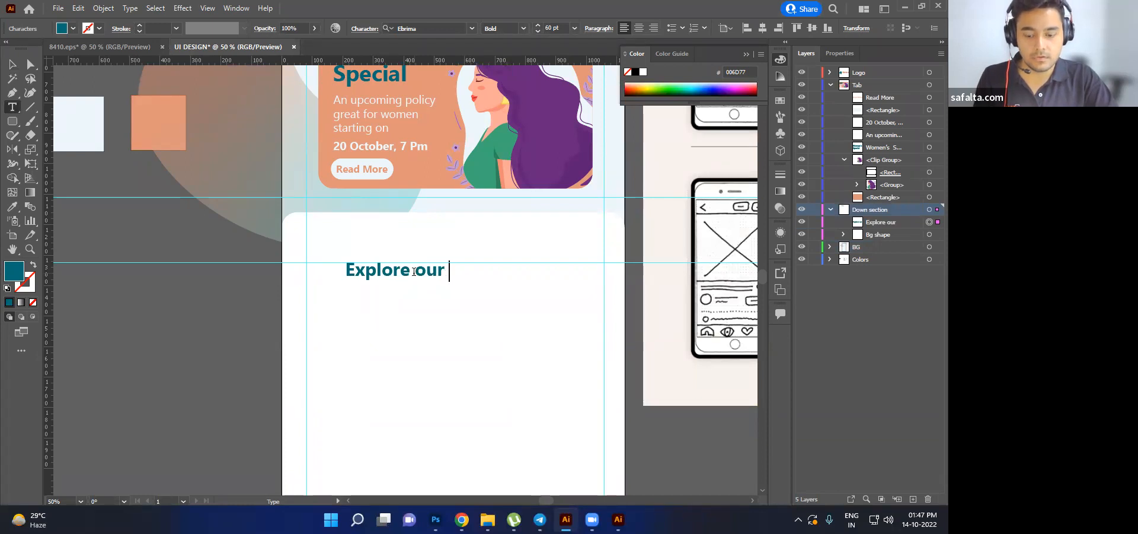
type("Heal")
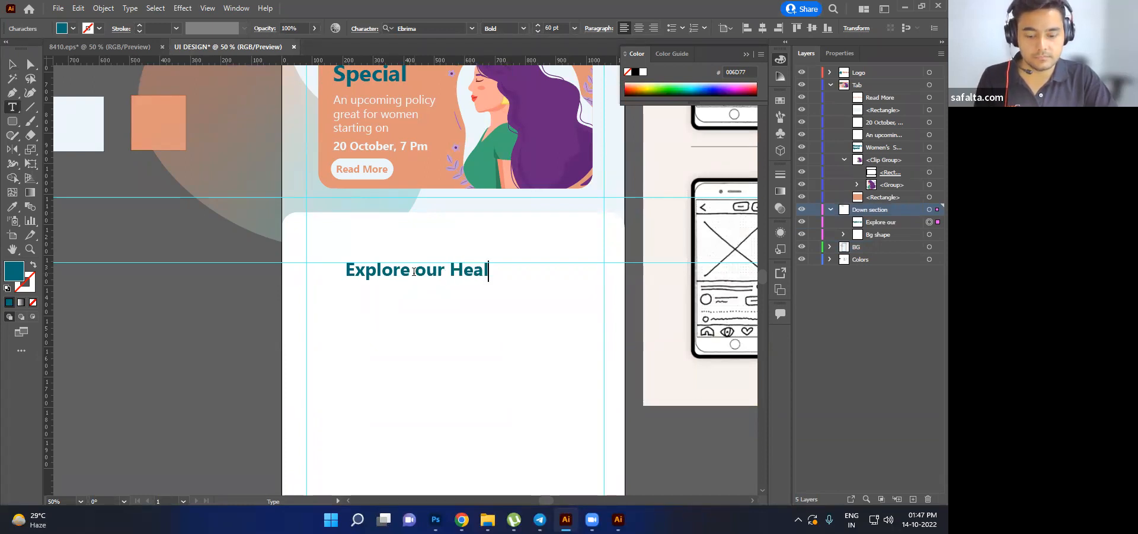
type("th Poli")
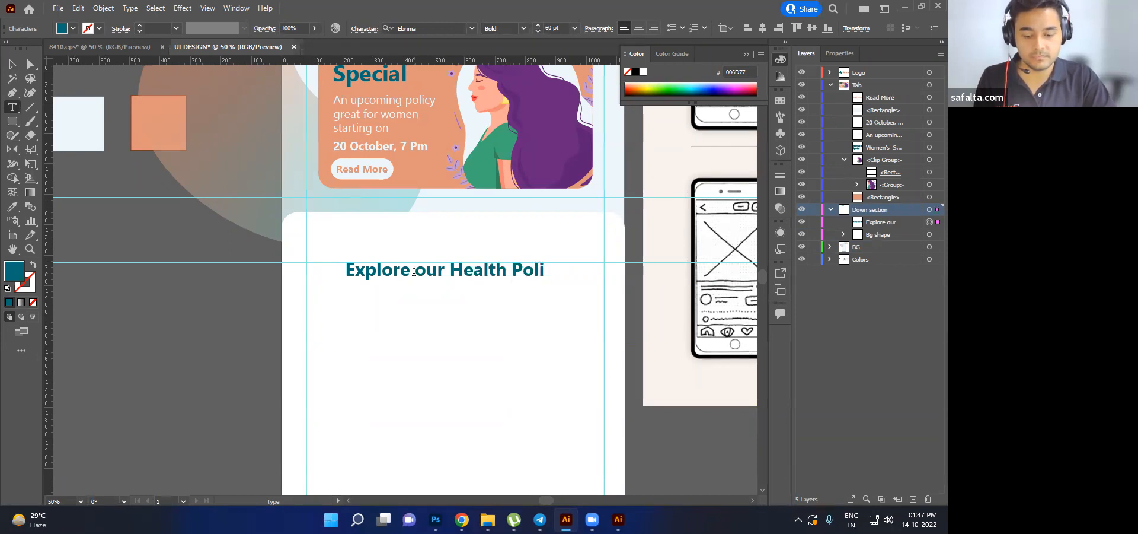
type("cy")
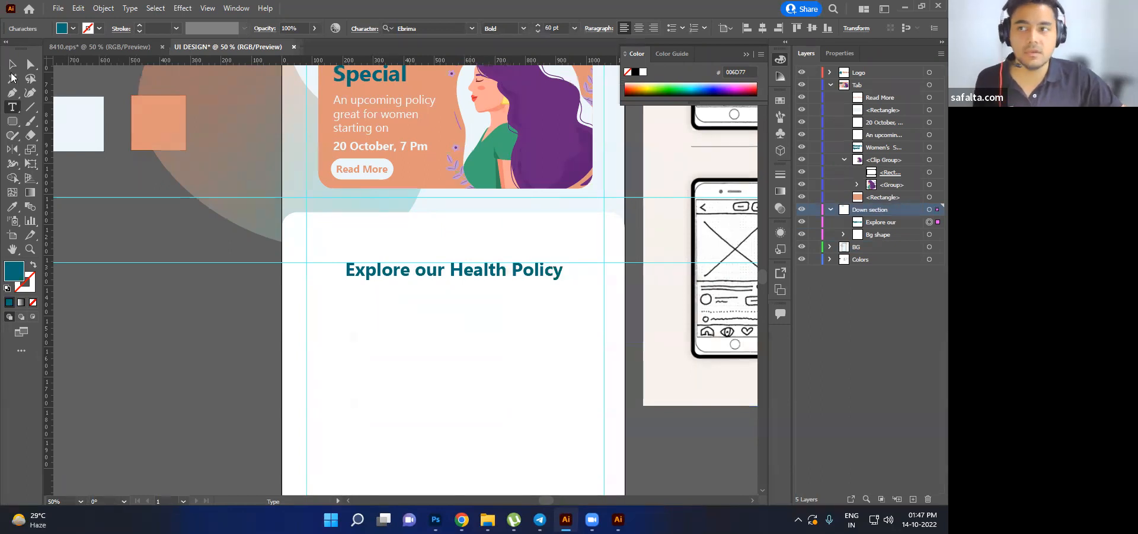
key("Escape")
left_click(200, 448)
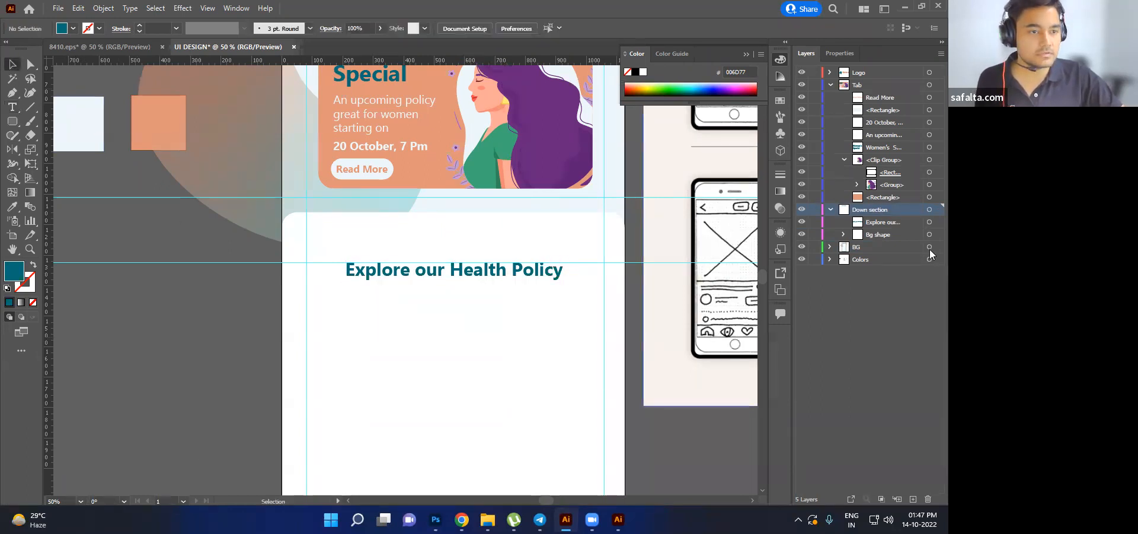
- Expand the "Bg shape" group and move the orange handle bar rectangle above the white panel rectangle
left_click(875, 224)
left_click(844, 235)
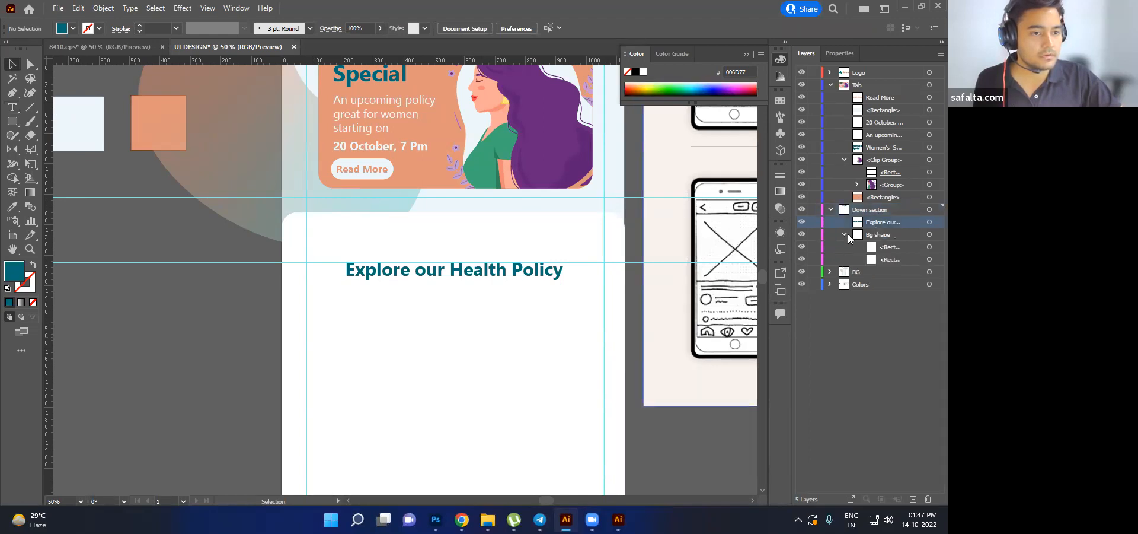
left_click(890, 259)
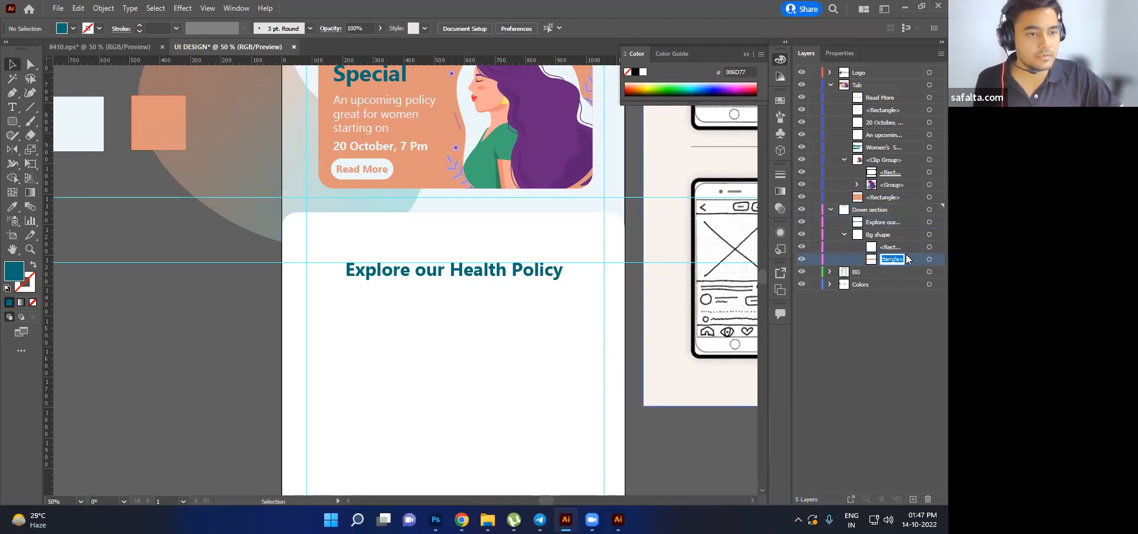
left_click(930, 260)
left_click_drag(908, 258, 908, 242)
- Align the "Explore our Health Policy" heading with the left margin guide
left_click_drag(469, 271, 431, 271)
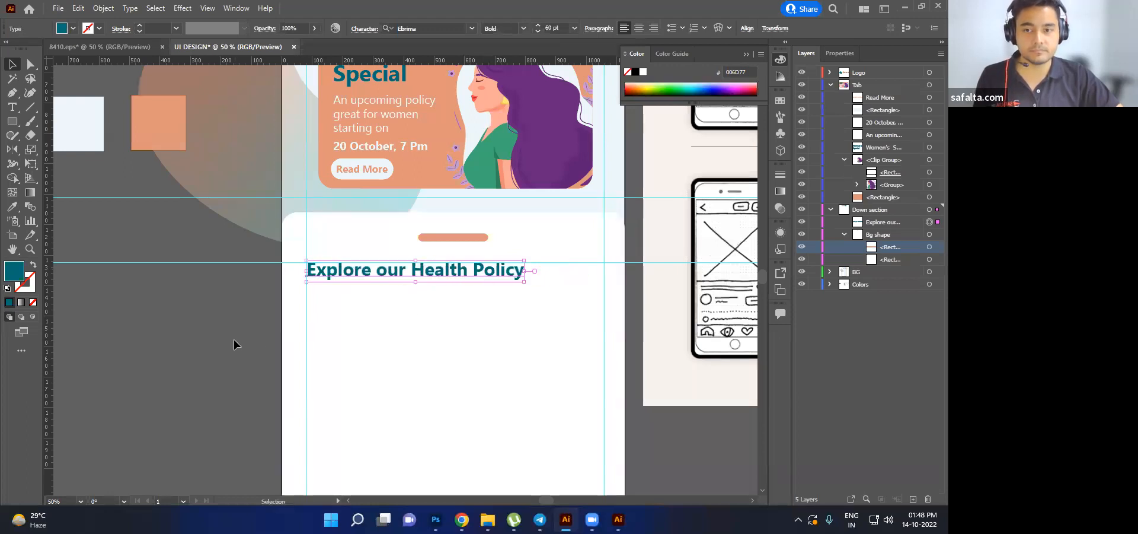
left_click(228, 363)
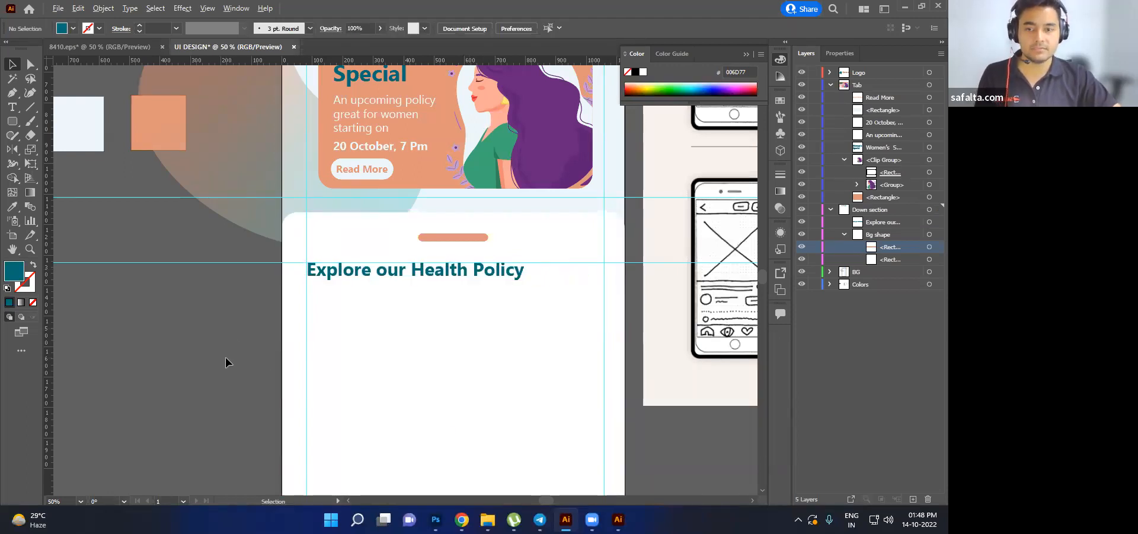
scroll(225, 357, "down", 1)
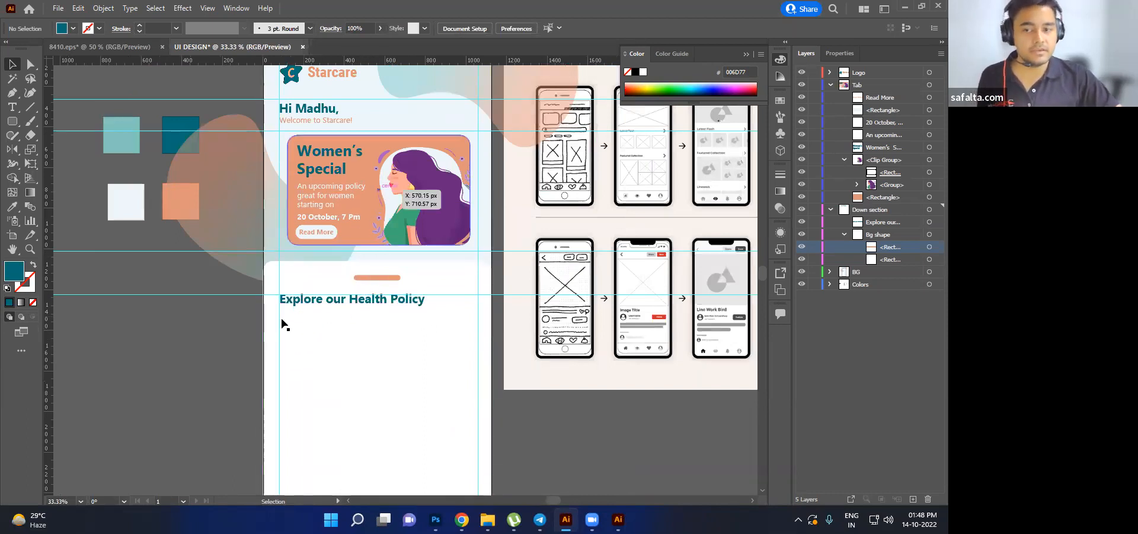
- Draw a dark teal rounded square below the "Explore our Health Policy" heading, starting near the left margin guide
left_click(12, 121)
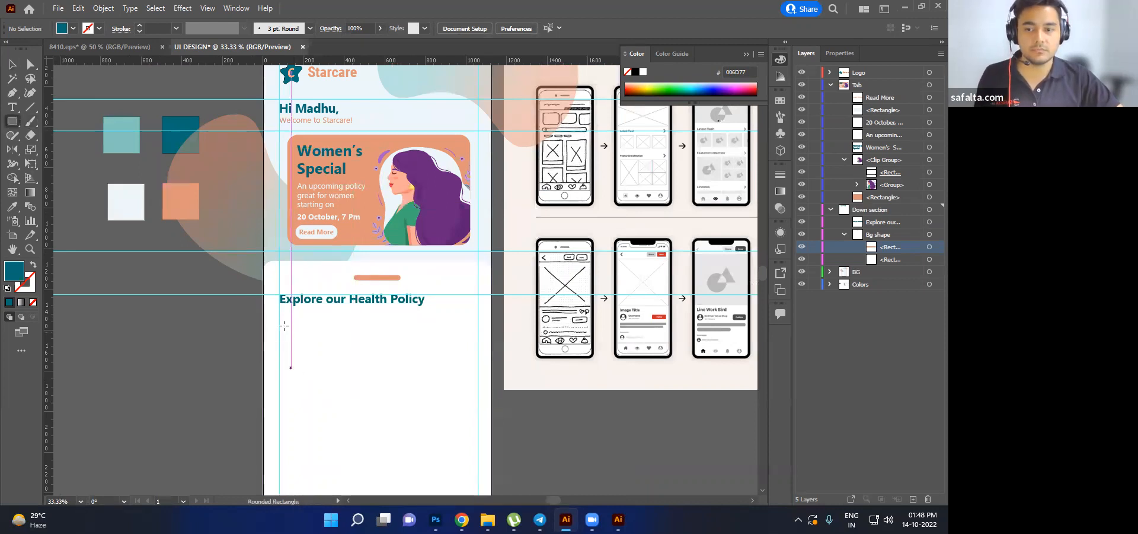
left_click_drag(281, 324, 358, 402)
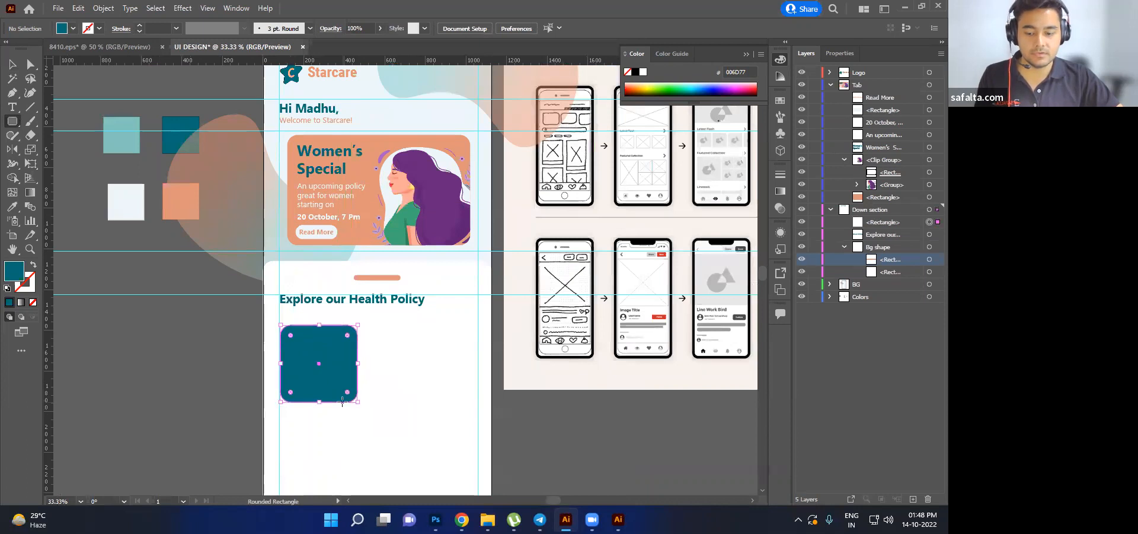
key("c")
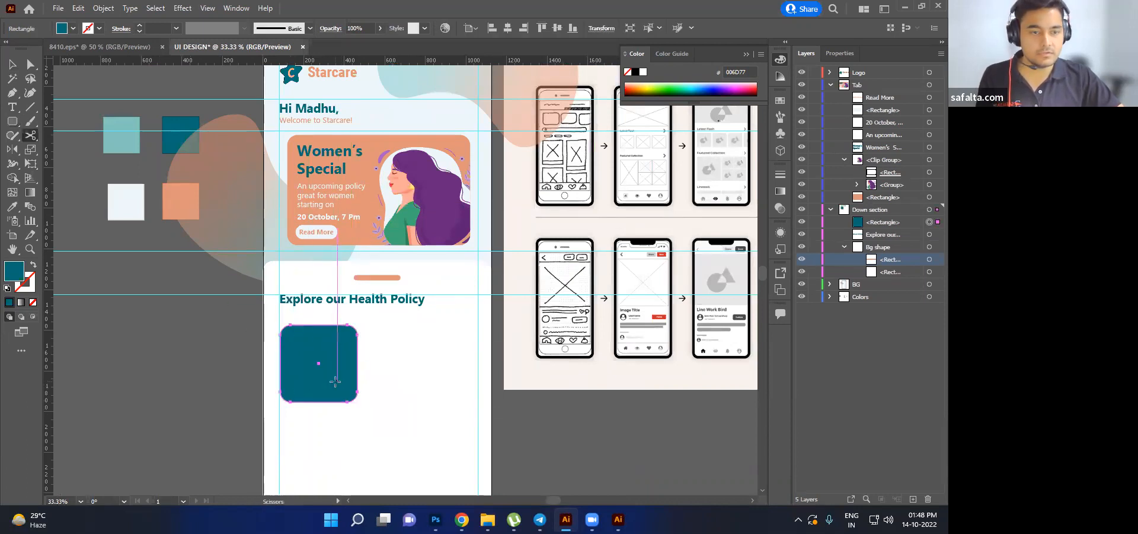
key("v")
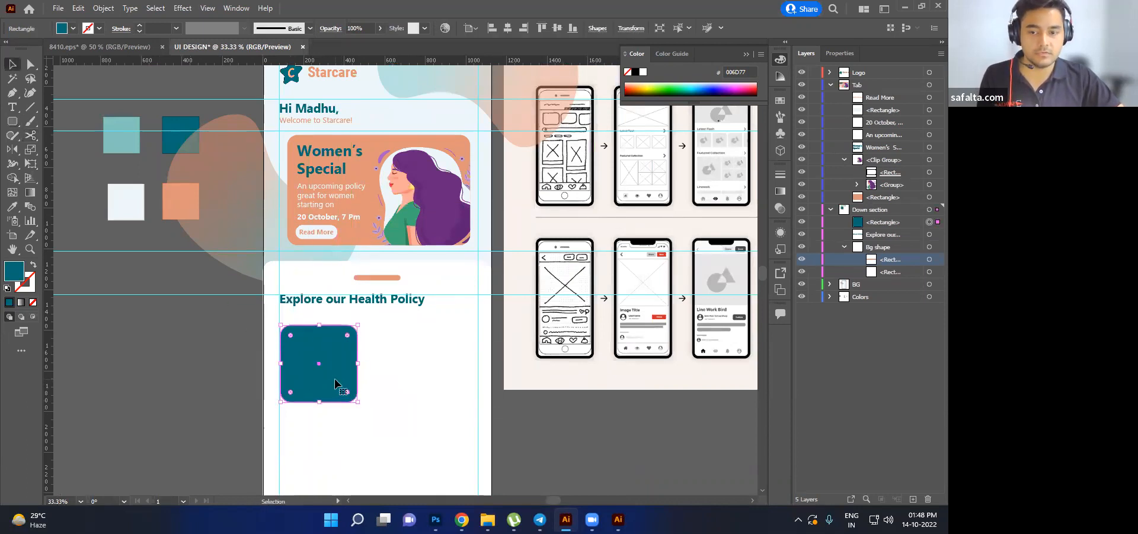
- Duplicate the rounded square to the right and line up the pair's outer edges with the "Women's Special" card
left_click_drag(335, 383, 446, 392)
left_click(344, 367)
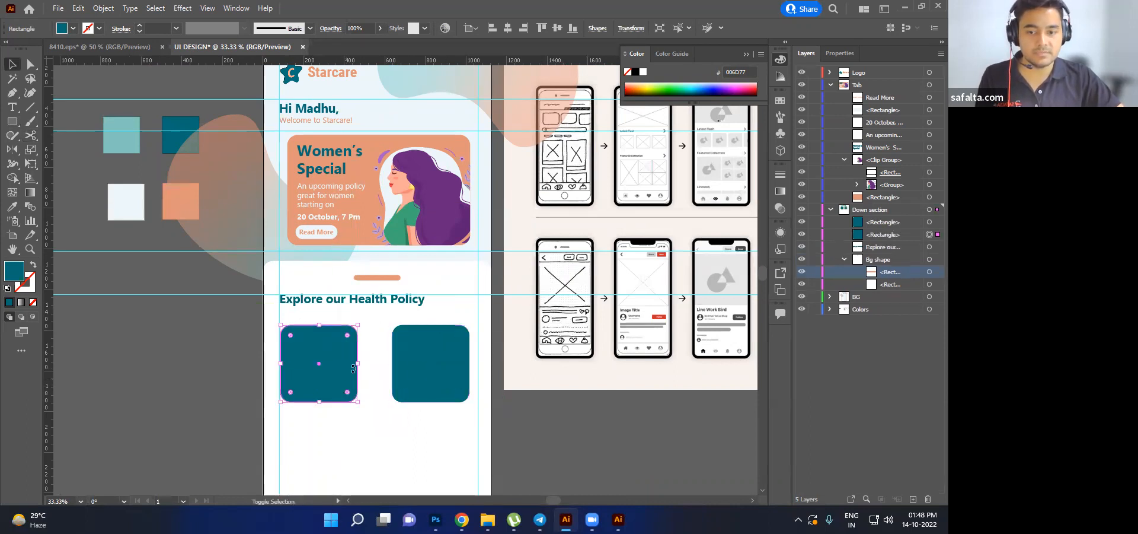
left_click(429, 362, "shift")
left_click(368, 360)
key("ctrl+shift+a")
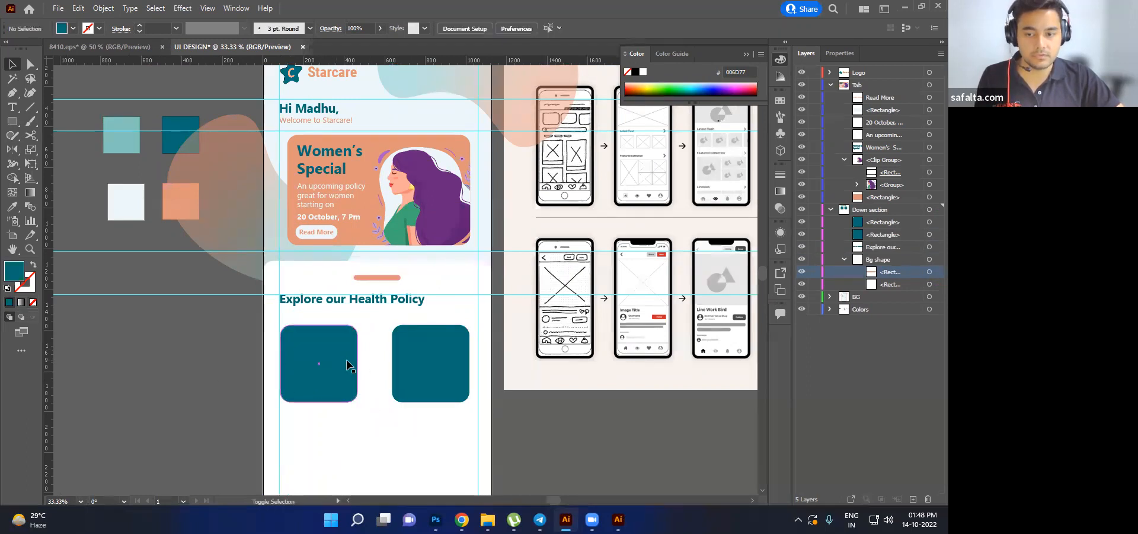
left_click_drag(347, 359, 349, 358)
- Add vertical guides at the left and right edges of the "Women's Special" card, the right one at X about 1020 px
scroll(308, 199, "up", 3)
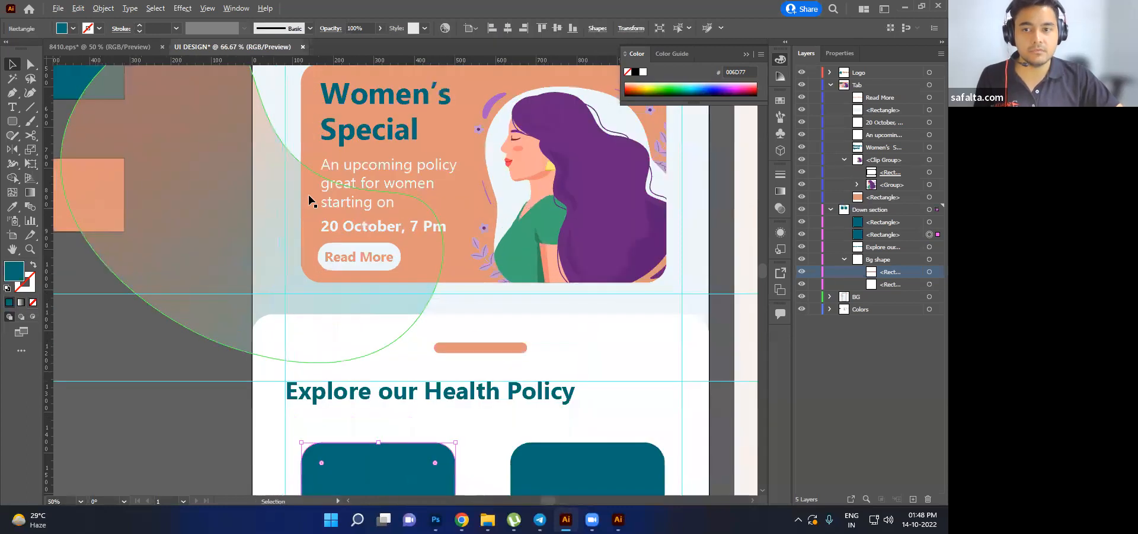
scroll(326, 268, "down", 3)
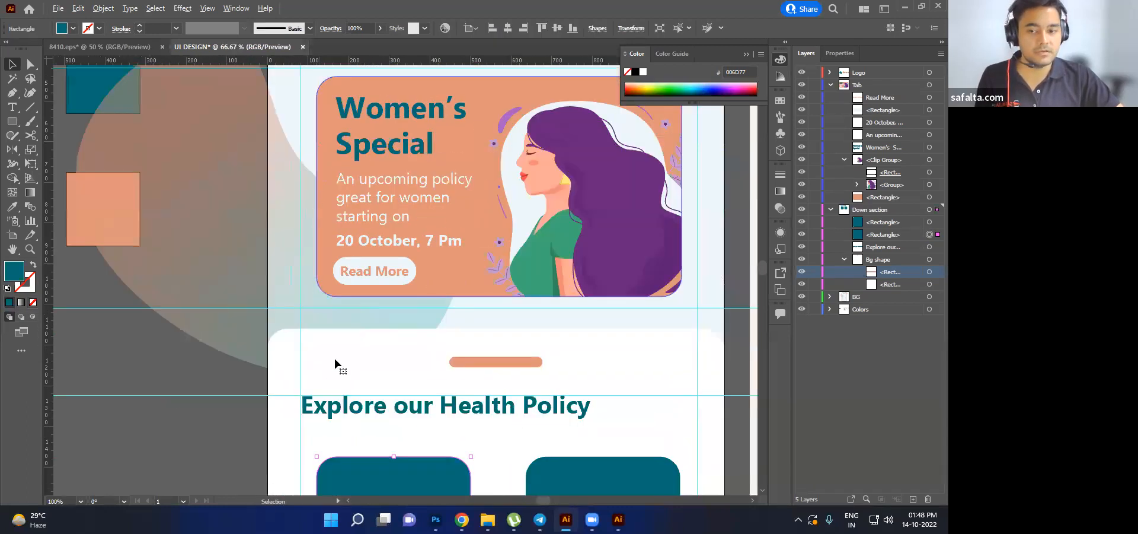
scroll(316, 249, "down", 1)
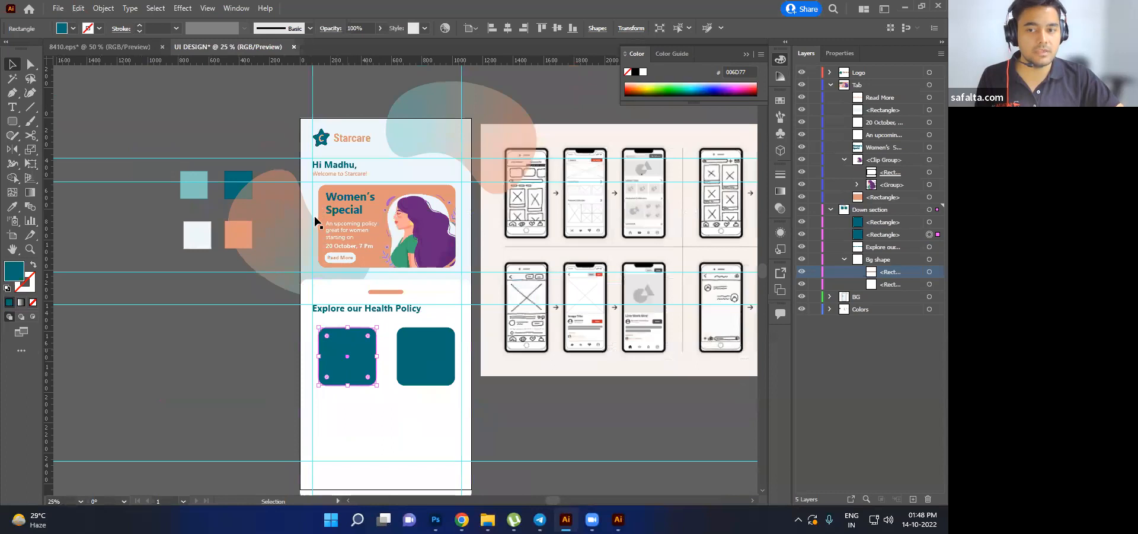
scroll(323, 254, "up", 2)
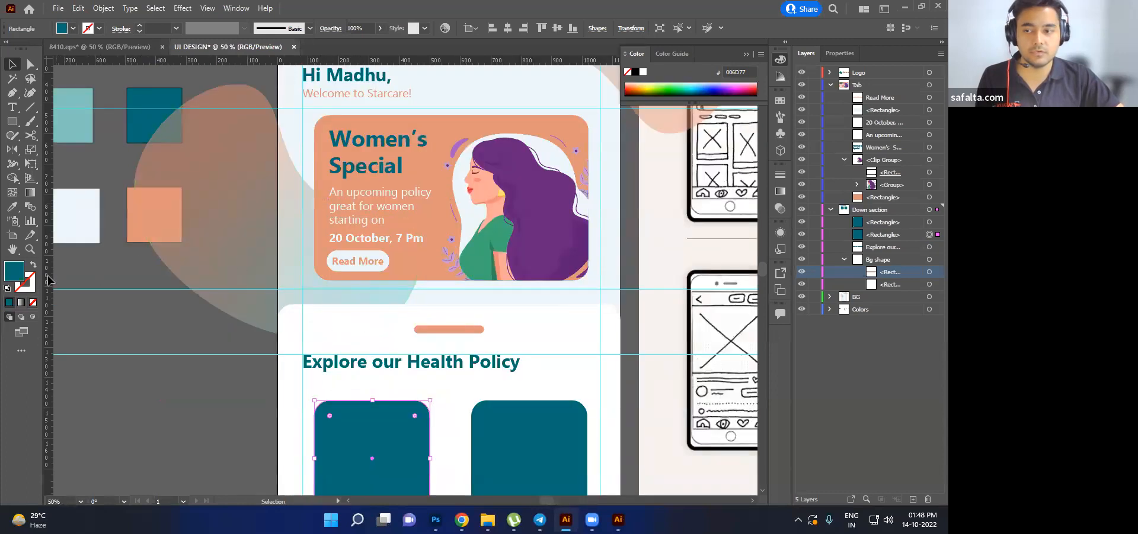
left_click_drag(286, 349, 315, 359)
left_click_drag(52, 344, 589, 473)
scroll(597, 262, "up", 6)
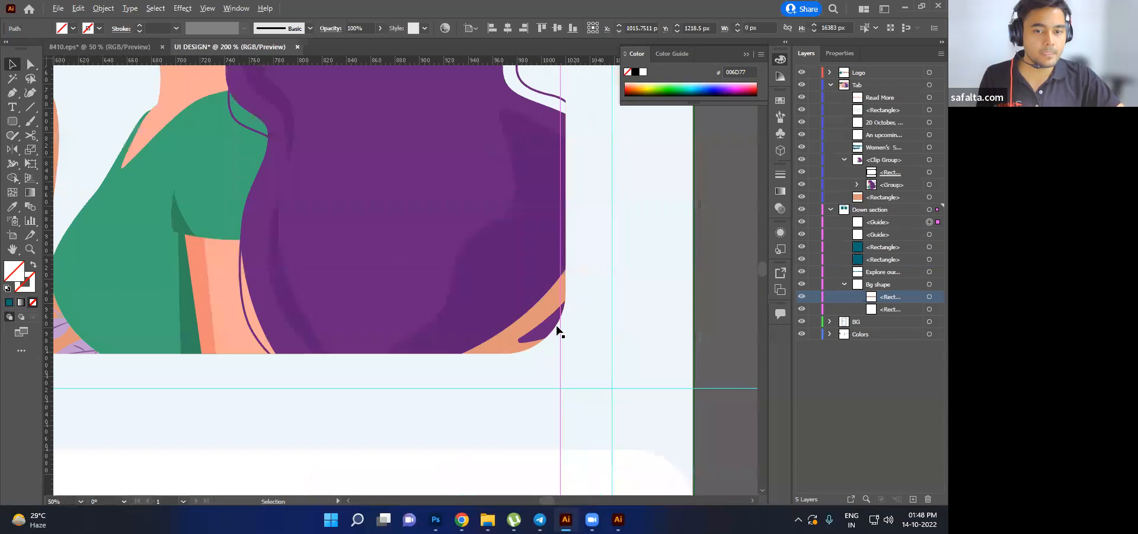
left_click_drag(522, 409, 528, 414)
scroll(528, 414, "down", 7)
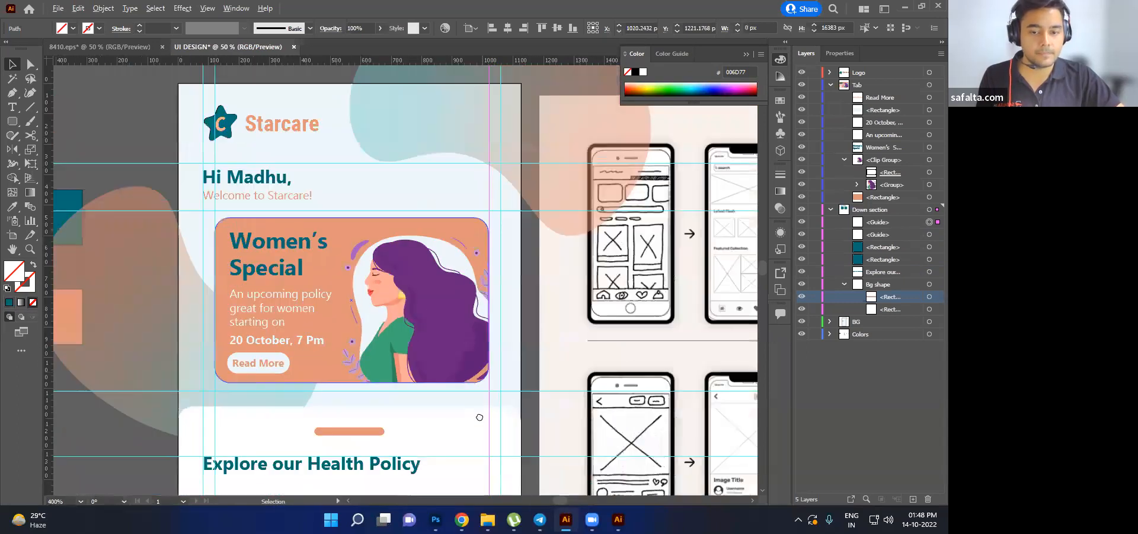
- Align the right rounded square's outer edge with the vertical guide at the right edge of the "Women's Special" card
scroll(504, 318, "down", 1)
left_click_drag(415, 489, 432, 360)
scroll(460, 355, "up", 5)
left_click(461, 355)
scroll(462, 357, "down", 2)
scroll(465, 360, "up", 3)
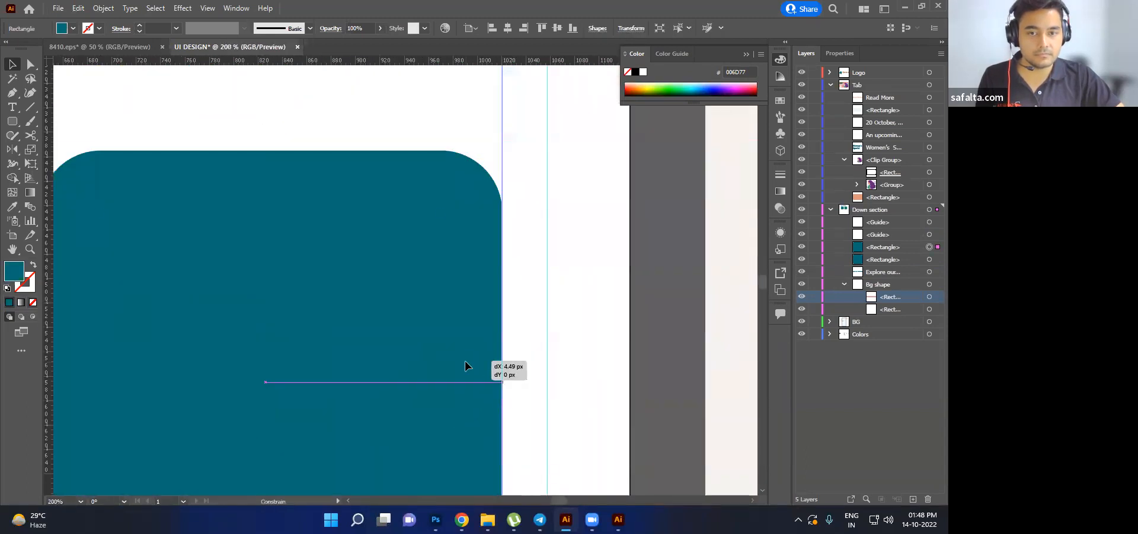
scroll(465, 363, "down", 4)
left_click_drag(401, 361, 530, 366)
scroll(342, 363, "up", 2)
left_click_drag(343, 362, 340, 334)
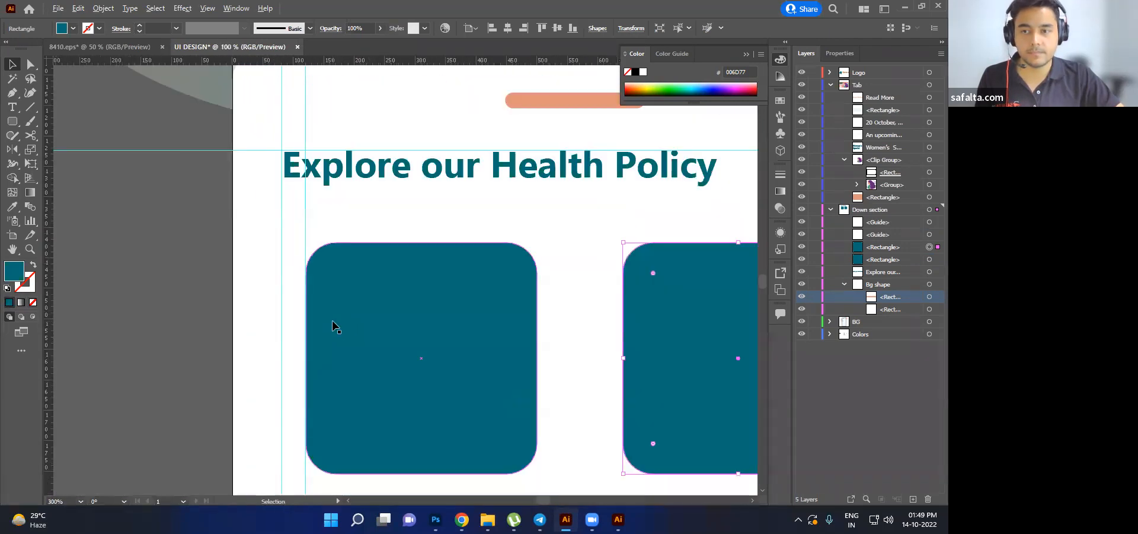
- Enlarge both rounded squares upward and inward from their inner top corners, leaving only a narrow gap between them
scroll(332, 326, "down", 1, "alt")
left_click_drag(475, 322, 371, 306)
left_click(308, 335)
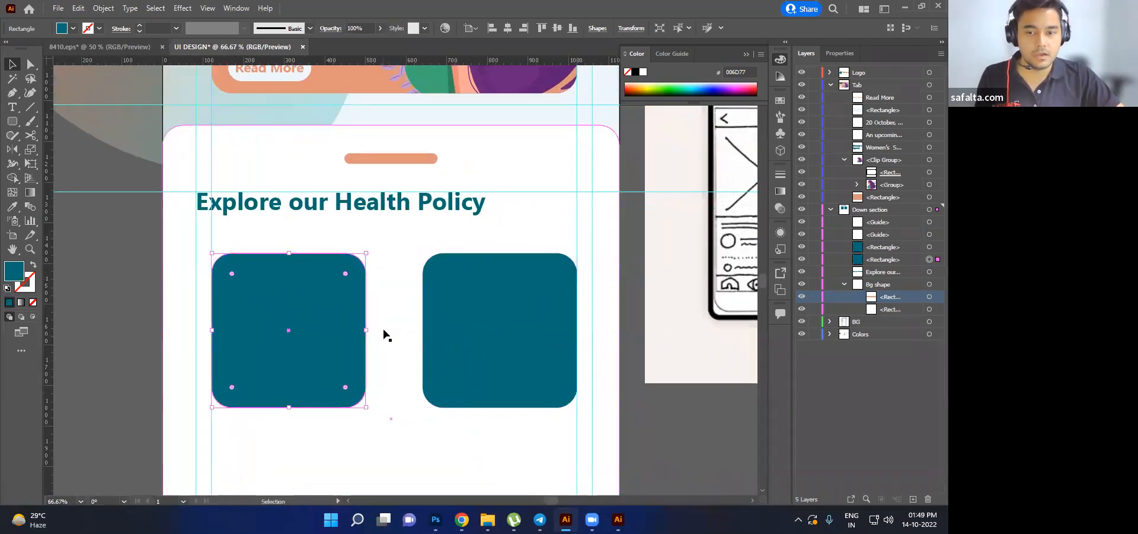
left_click(403, 339)
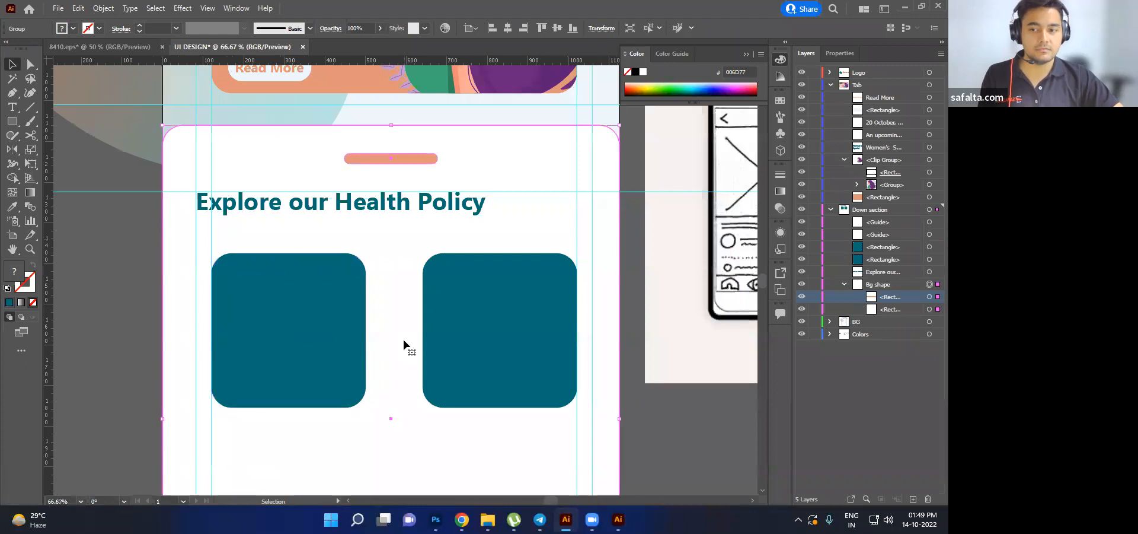
left_click(321, 347)
left_click_drag(368, 252, 400, 230)
left_click(498, 279)
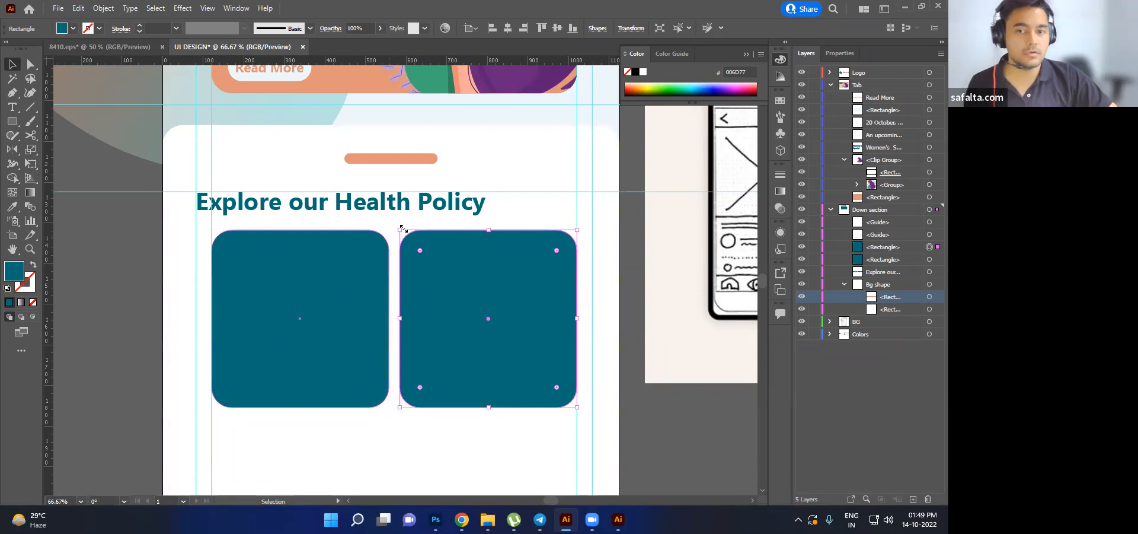
- Move both rounded squares together slightly down, away from the "Explore our Health Policy" heading
left_click(351, 310)
left_click(452, 309)
left_click(455, 302, "shift")
left_click(369, 332)
left_click(443, 302, "shift")
left_click(443, 302, "shift")
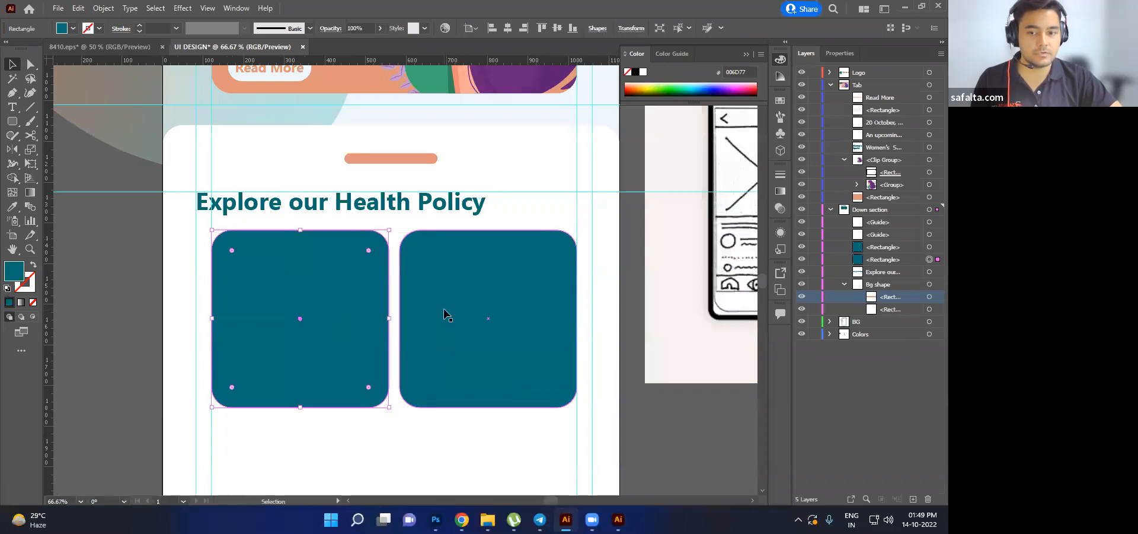
left_click(443, 308, "shift")
mouse_move(443, 301)
left_mouse_down()
mouse_move(444, 315)
mouse_move(444, 300)
left_mouse_up()
left_click(158, 300)
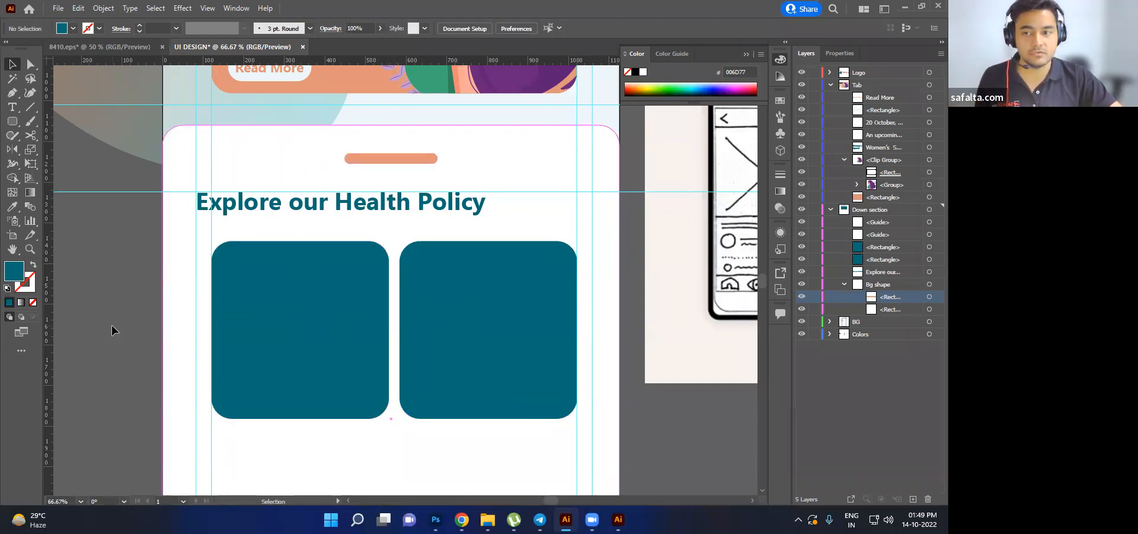
- Try moving the two rounded squares and the "Explore our Health Policy" heading up toward the orange handle bar
scroll(111, 325, "down", 3)
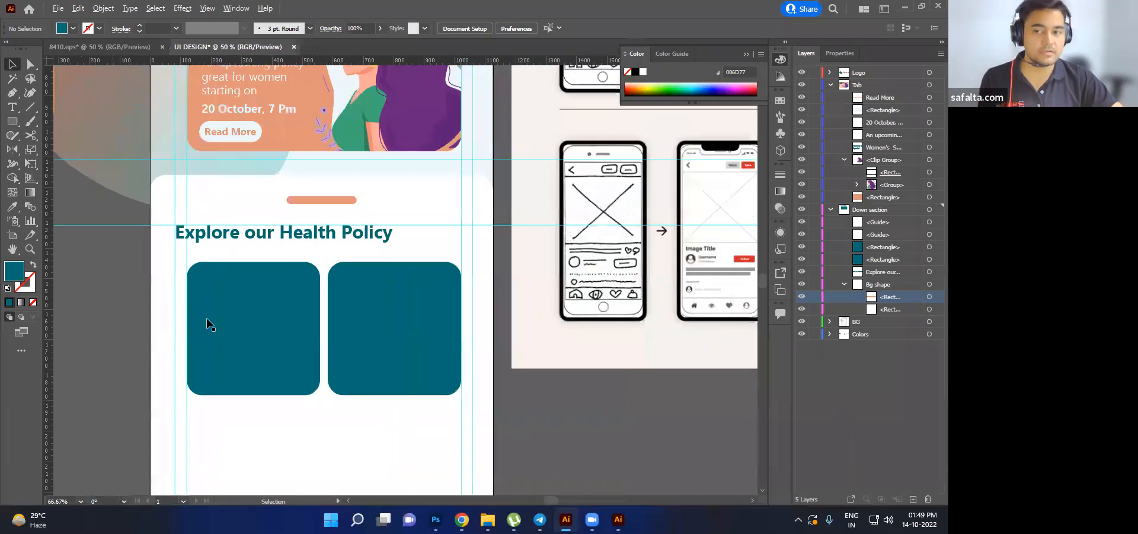
left_click_drag(211, 319, 341, 320)
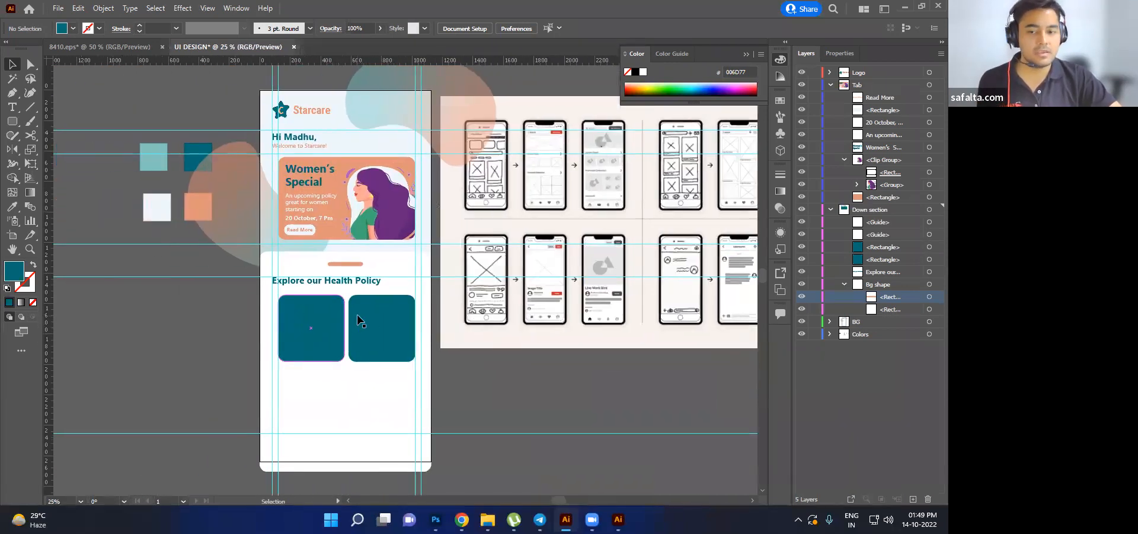
left_click(319, 329)
left_click(367, 325, "shift")
left_click_drag(378, 326, 368, 297)
left_click(362, 282, "shift")
key("ctrl+shift+a")
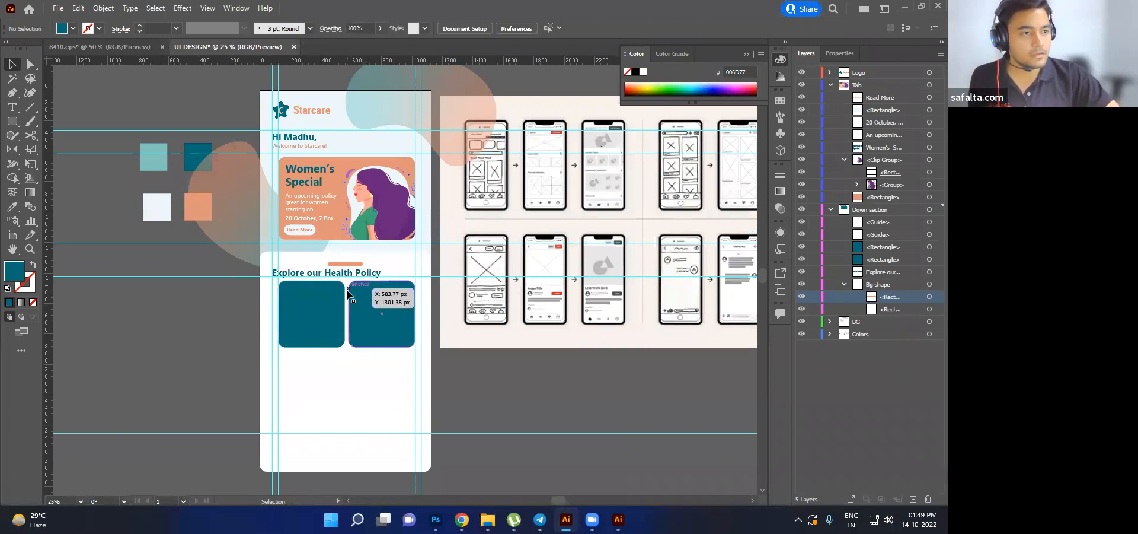
key("ctrl+z")
key("ctrl+z")
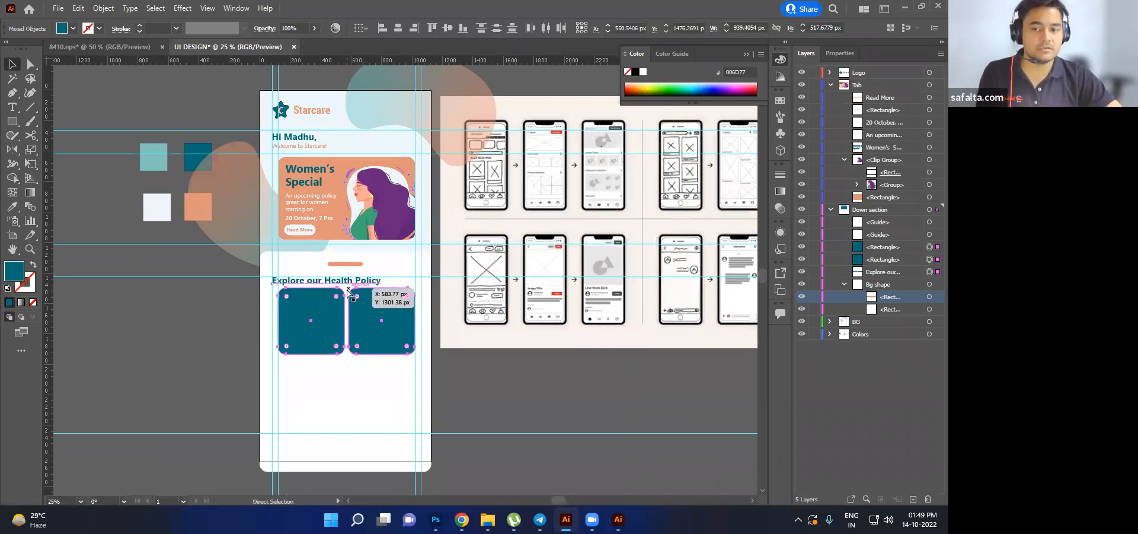
left_click(189, 335)
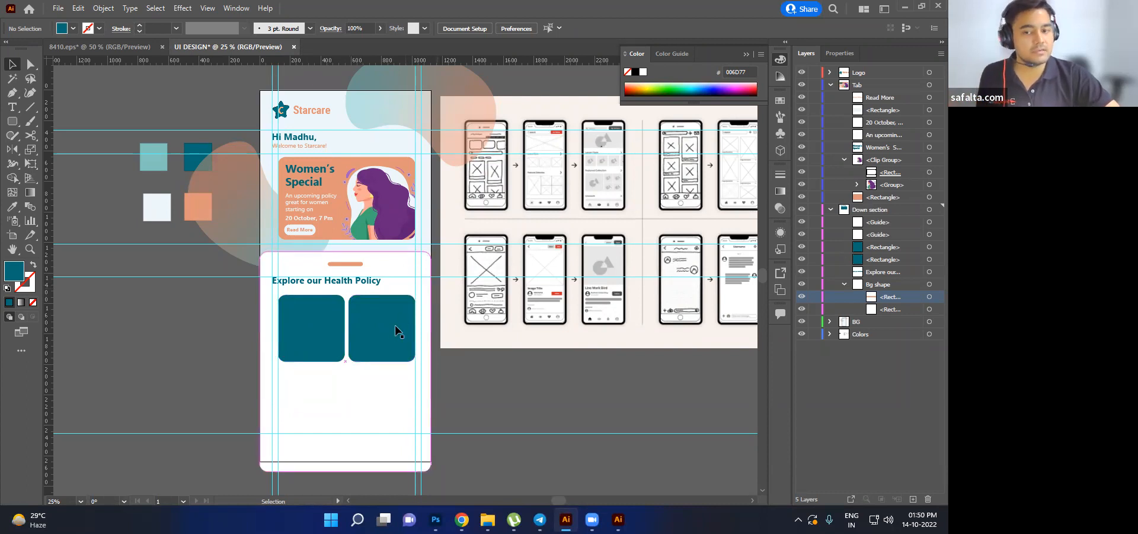
- Try shrinking both rounded squares to a much smaller size toward their outer bottom corners
left_click(300, 326)
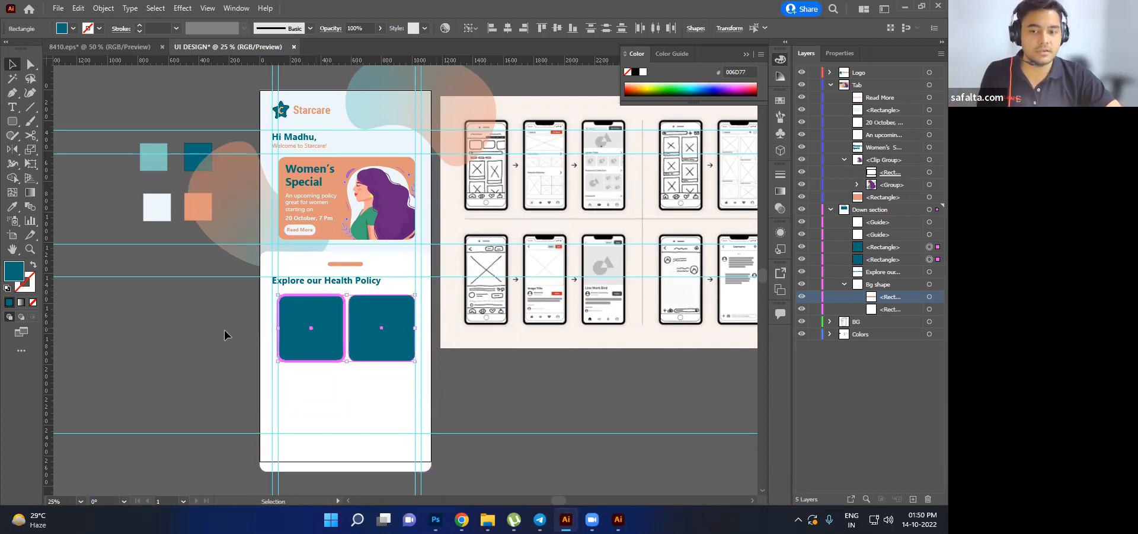
left_click_drag(345, 295, 317, 323)
left_click(368, 325)
key("a")
key("v")
left_click_drag(350, 297, 374, 319)
left_click(230, 369)
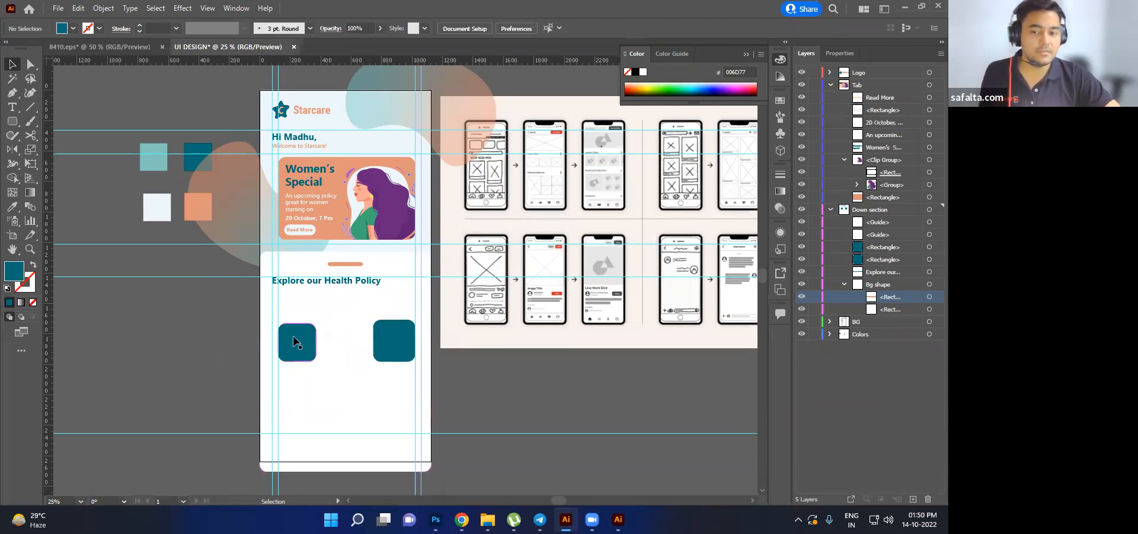
key("ctrl+z")
key("ctrl+z")
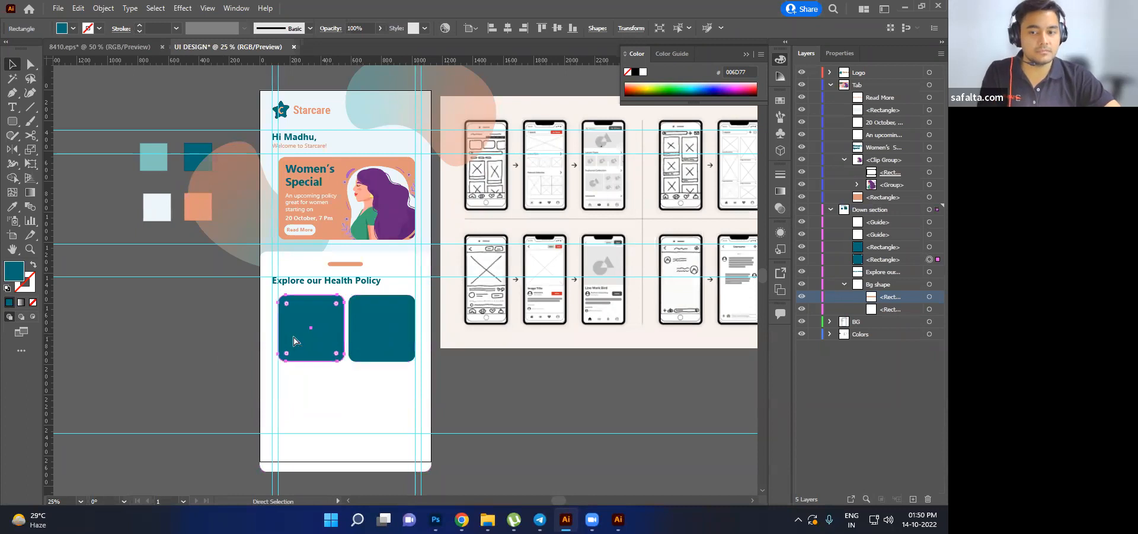
- Shrink both rounded squares slightly toward their outer bottom corners to widen the gap between them
left_click_drag(344, 295, 354, 298)
left_click(356, 313)
scroll(356, 313, "up", 1)
left_click(118, 340)
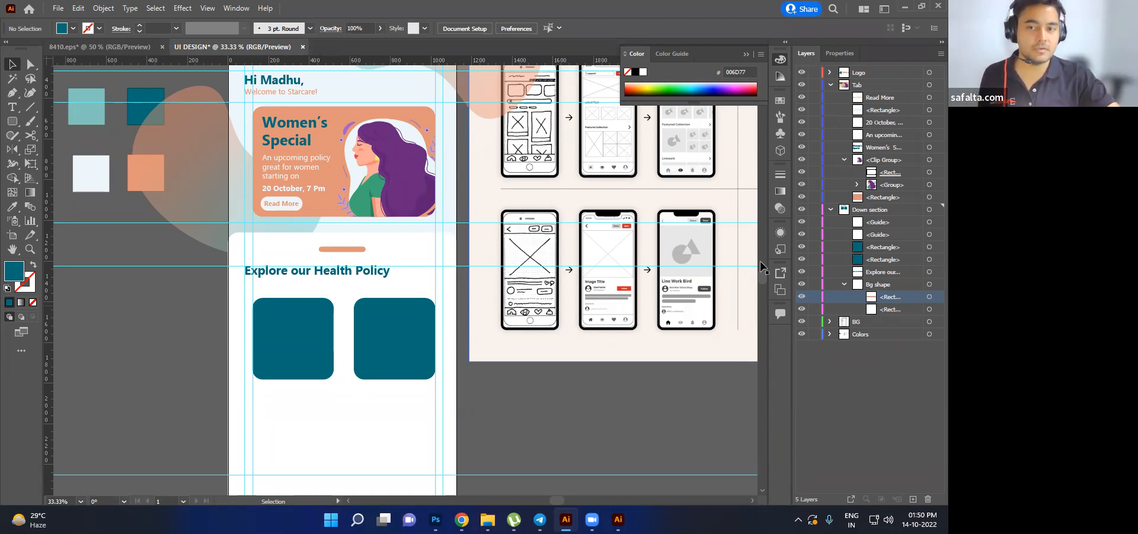
- Move the resized pair of rounded squares slightly up, closer to the "Explore our Health Policy" heading
scroll(433, 224, "up", 1)
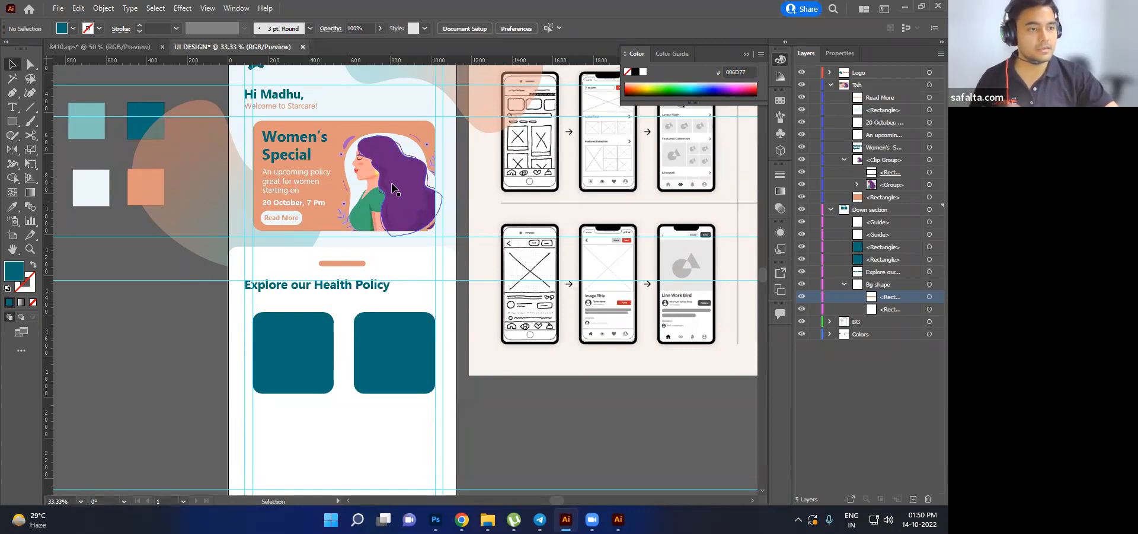
scroll(392, 189, "up", 1)
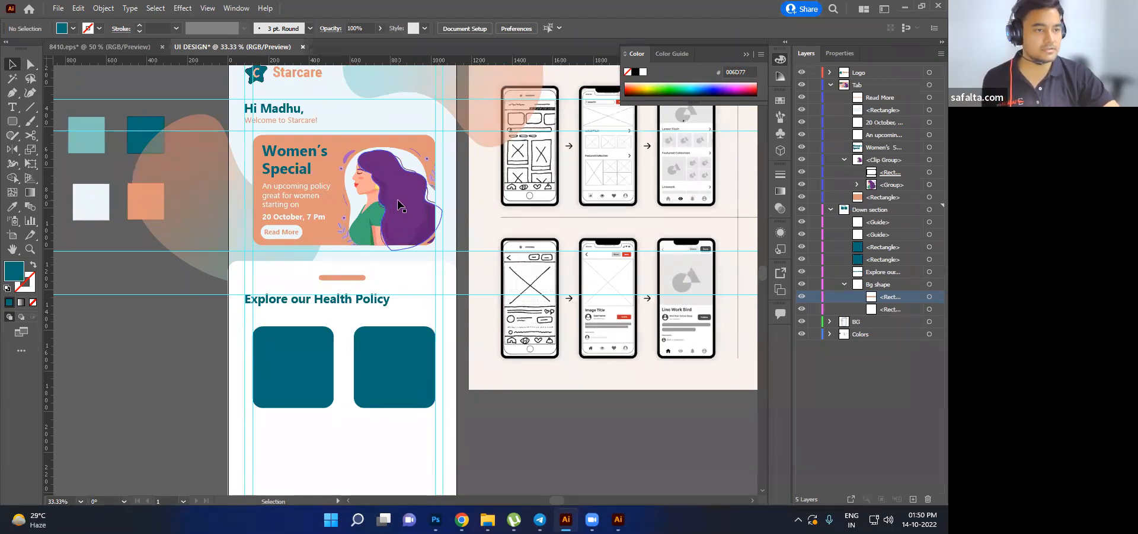
scroll(397, 203, "up", 1)
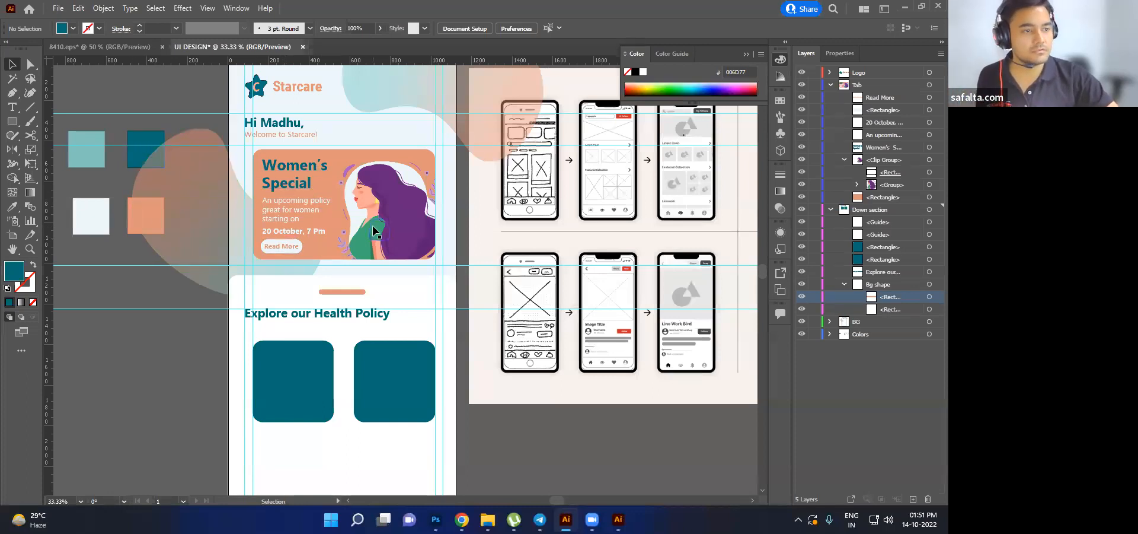
scroll(344, 229, "down", 1)
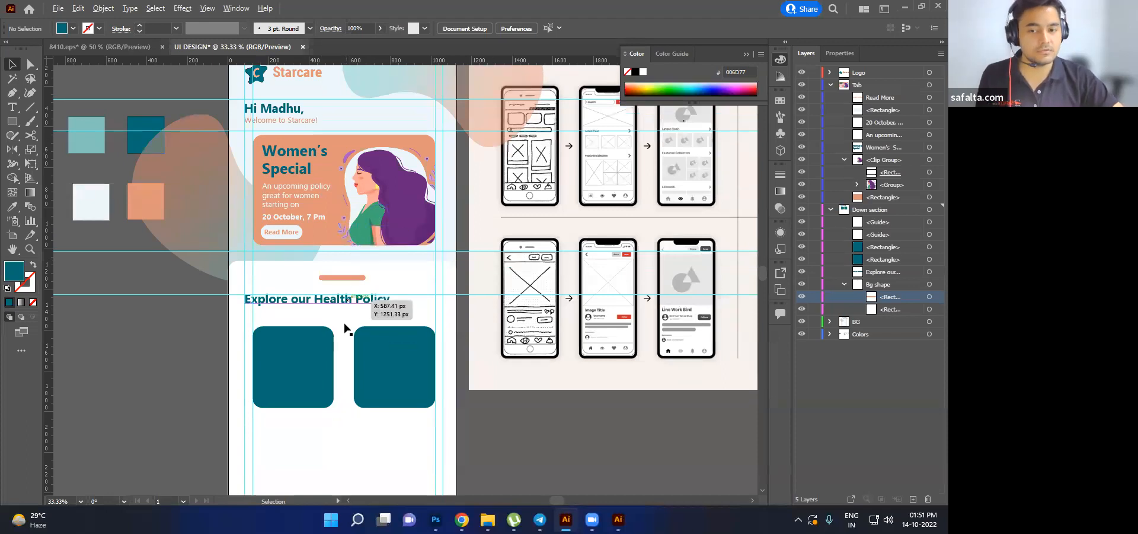
left_click(306, 356)
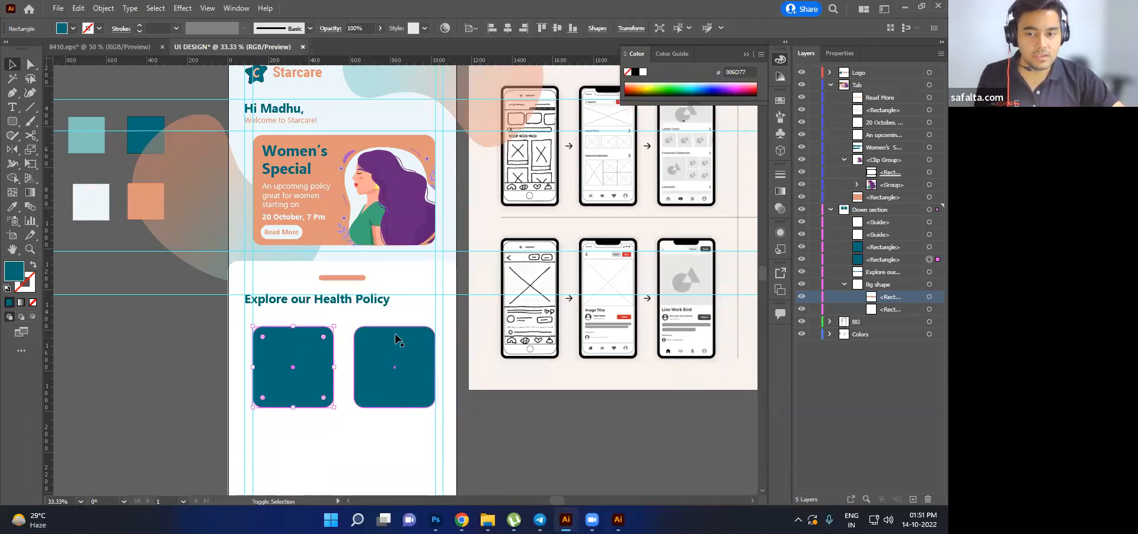
left_click(403, 360, "shift")
left_click_drag(422, 358, 420, 350)
left_click(181, 351)
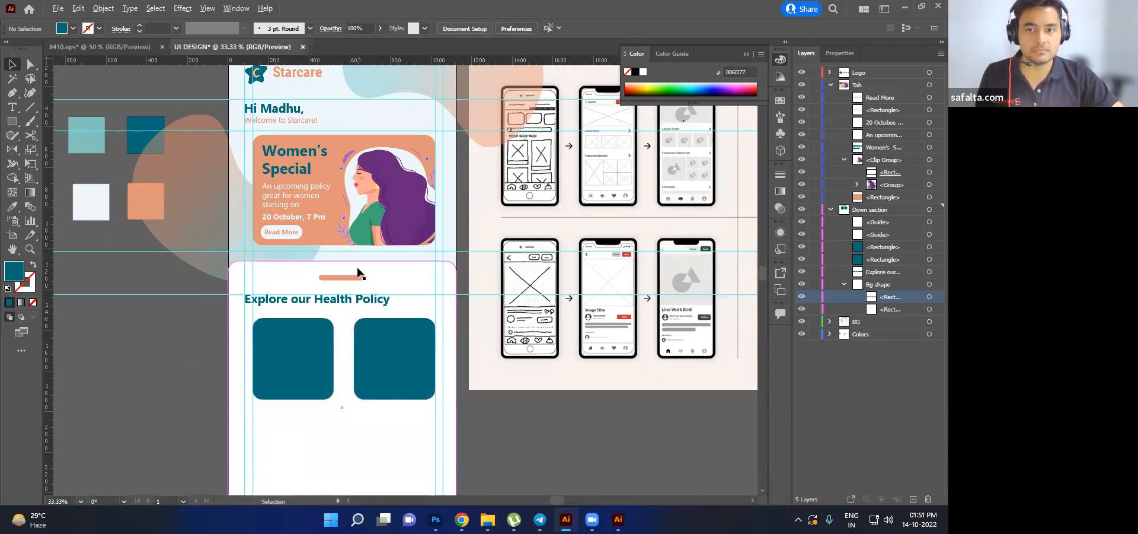
- Recolor both rounded squares with the pale EDF6F9 fill sampled from the palette swatch beside the artboard
scroll(359, 270, "down", 2)
scroll(358, 271, "up", 1)
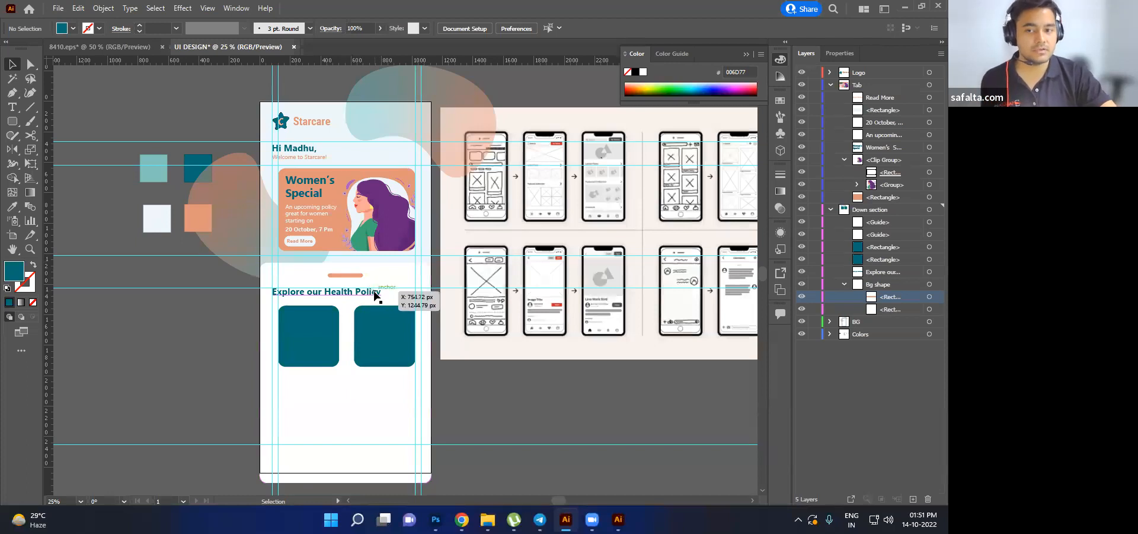
left_click(308, 325)
key("i")
left_click(157, 218)
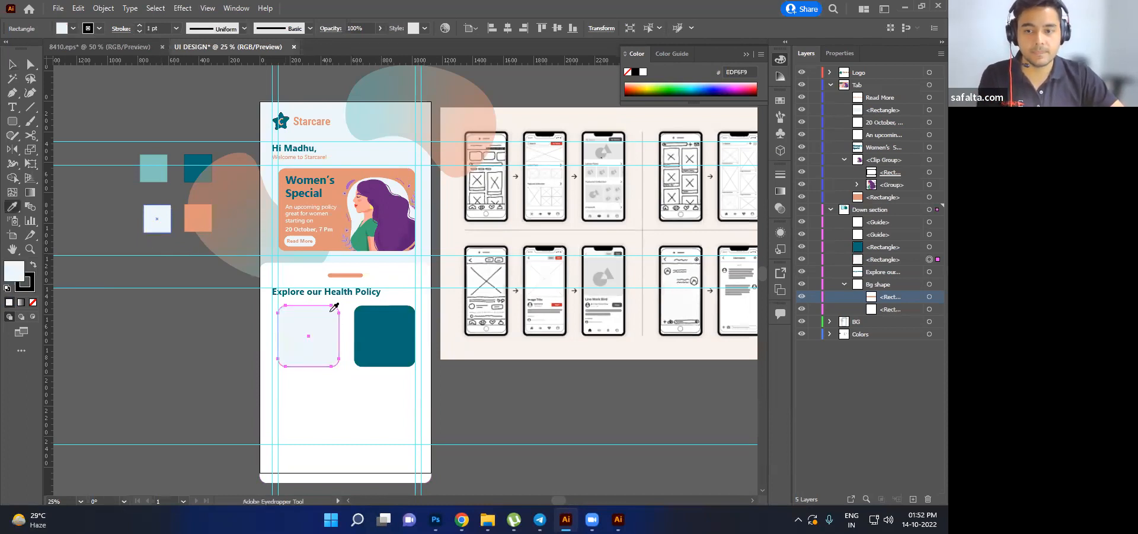
left_click(12, 64)
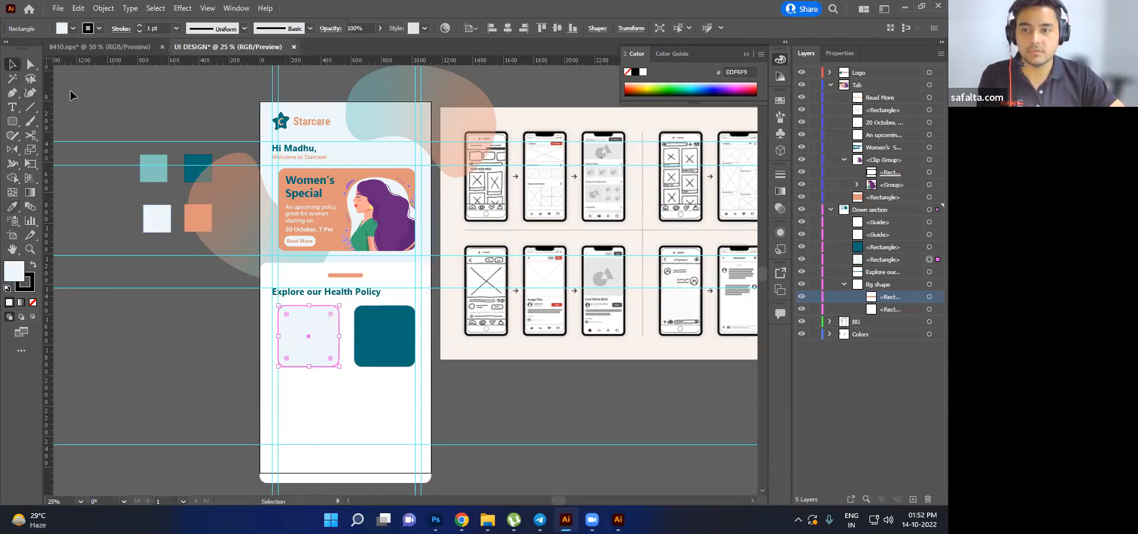
left_click(359, 324)
key("i")
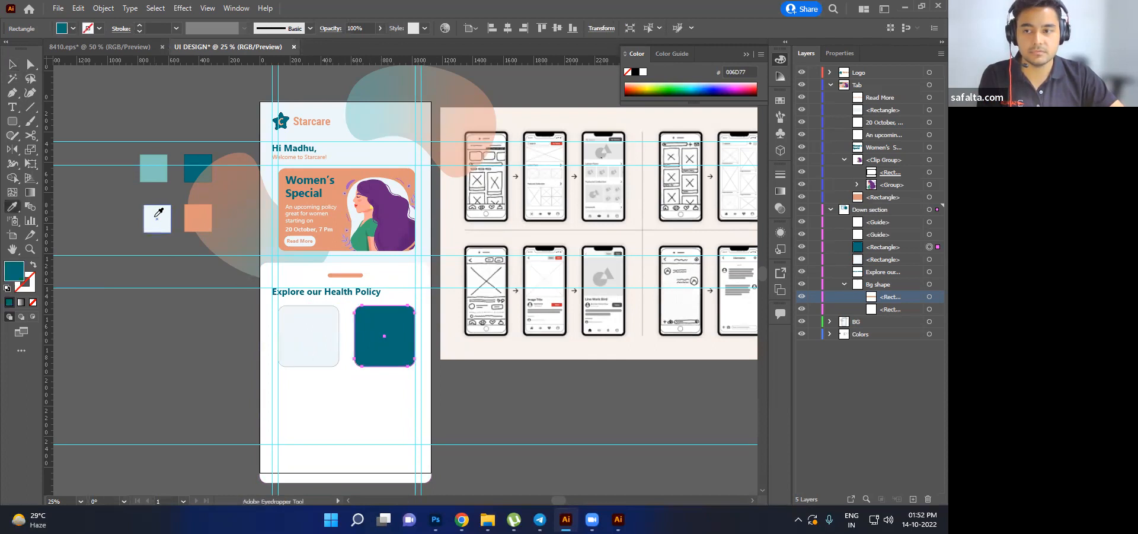
left_click(154, 215)
left_click(12, 64)
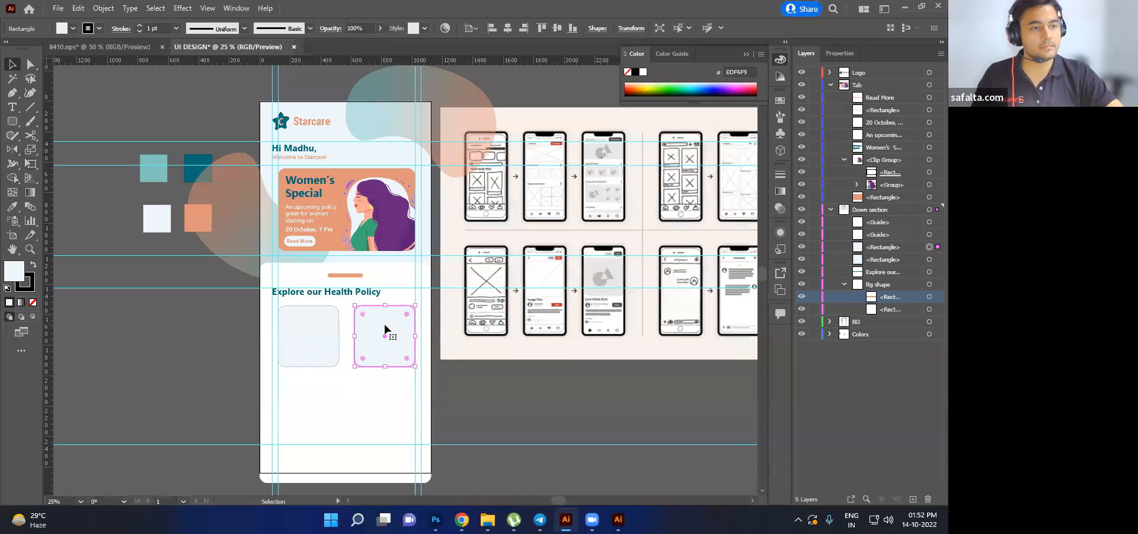
- Remove the black stroke from the left rounded square
left_click(313, 336, "shift")
left_click(323, 339)
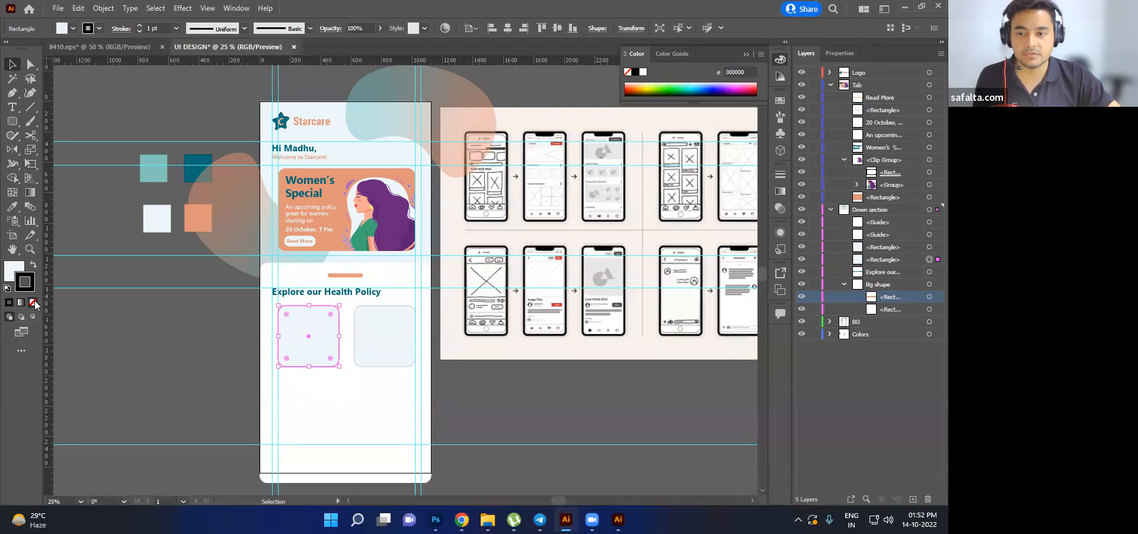
left_click(34, 302)
left_click(194, 393)
left_click(321, 342)
scroll(322, 342, "up", 1)
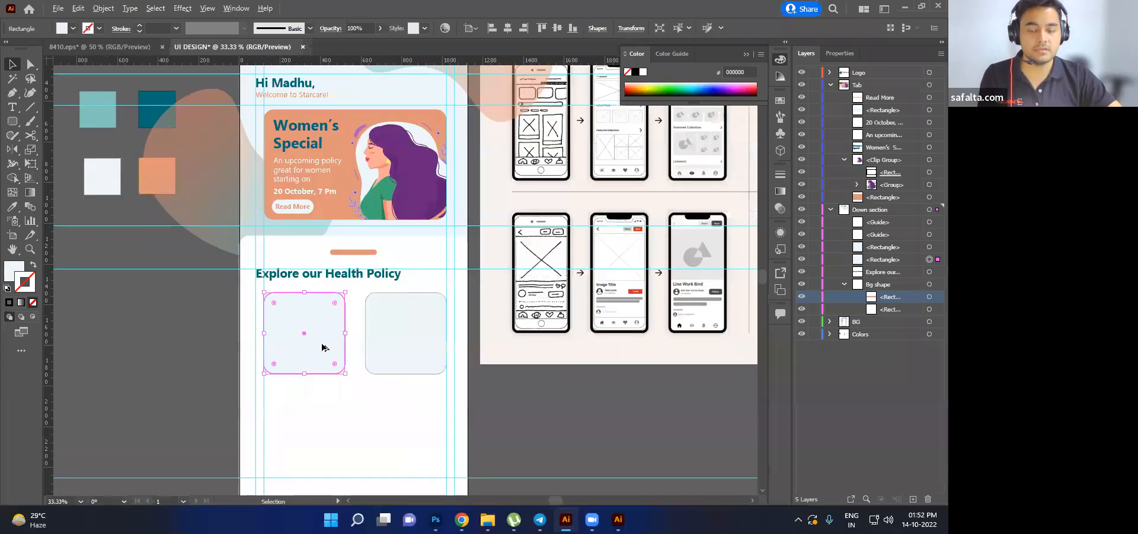
scroll(323, 348, "up", 1)
scroll(322, 347, "down", 1)
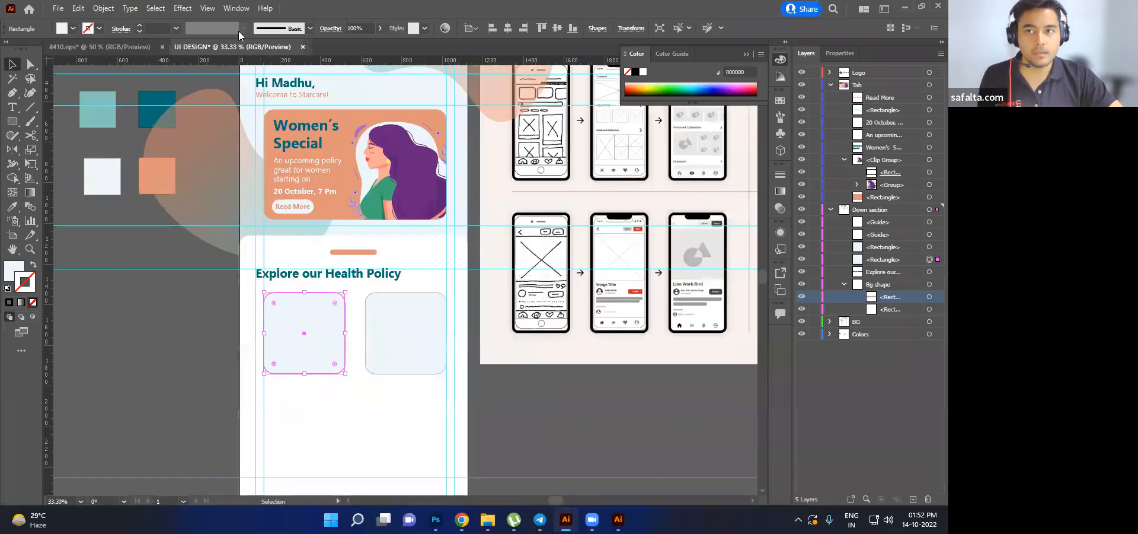
left_click(184, 9)
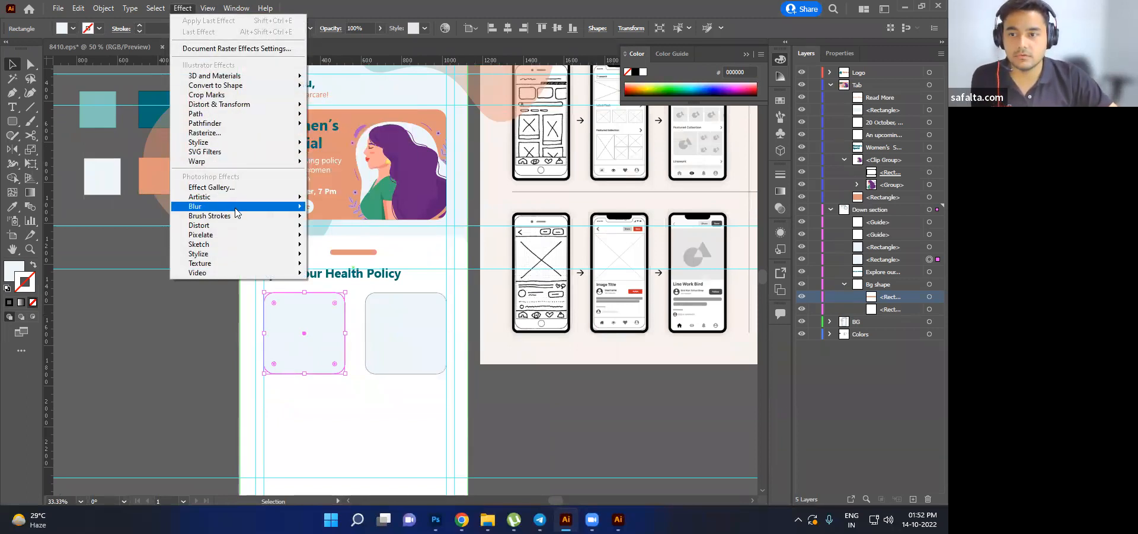
mouse_move(235, 208)
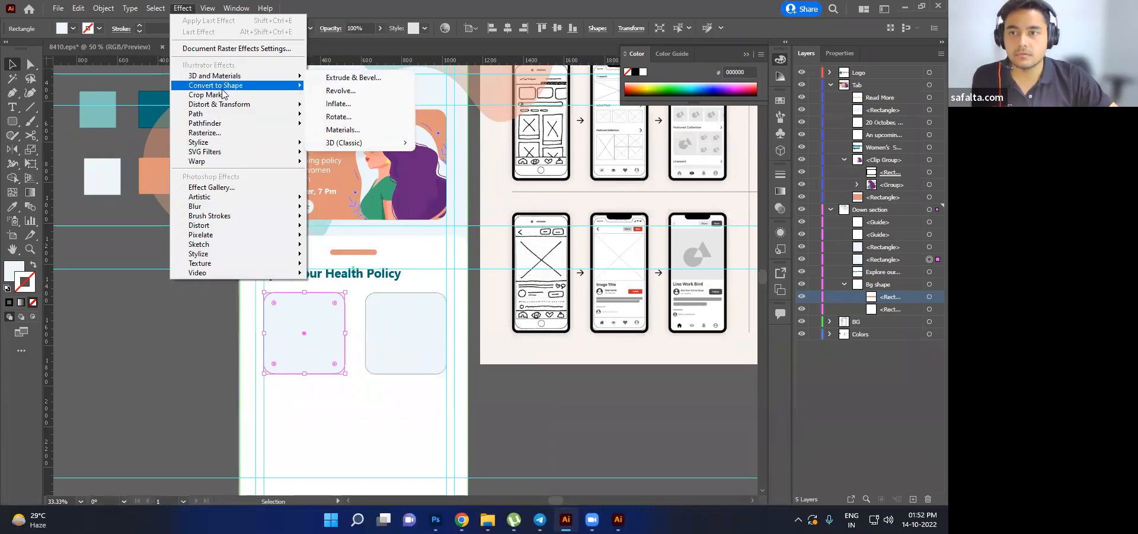
left_click(171, 337)
- Duplicate the left rounded square in place behind the original, and target the copy
key("a")
key("v")
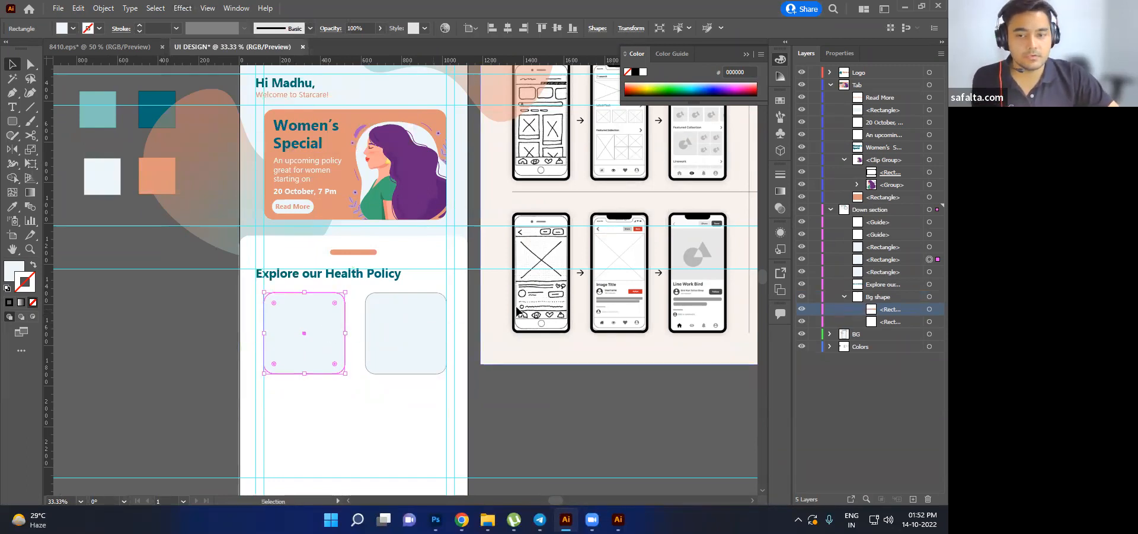
left_click(930, 271)
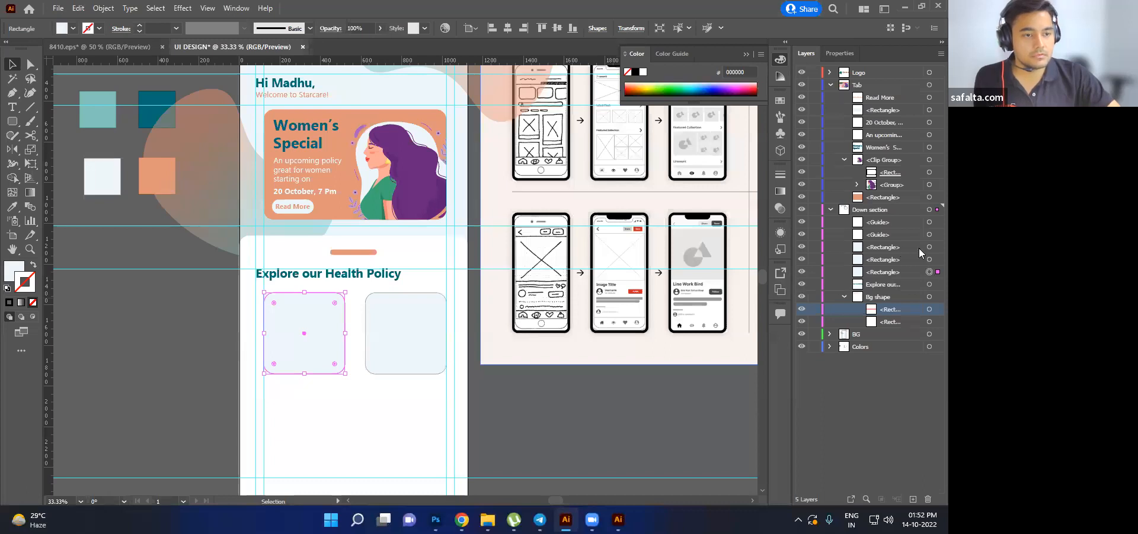
- Delete the right rounded square from the "Down section" layer
left_click(883, 249)
left_click(930, 259)
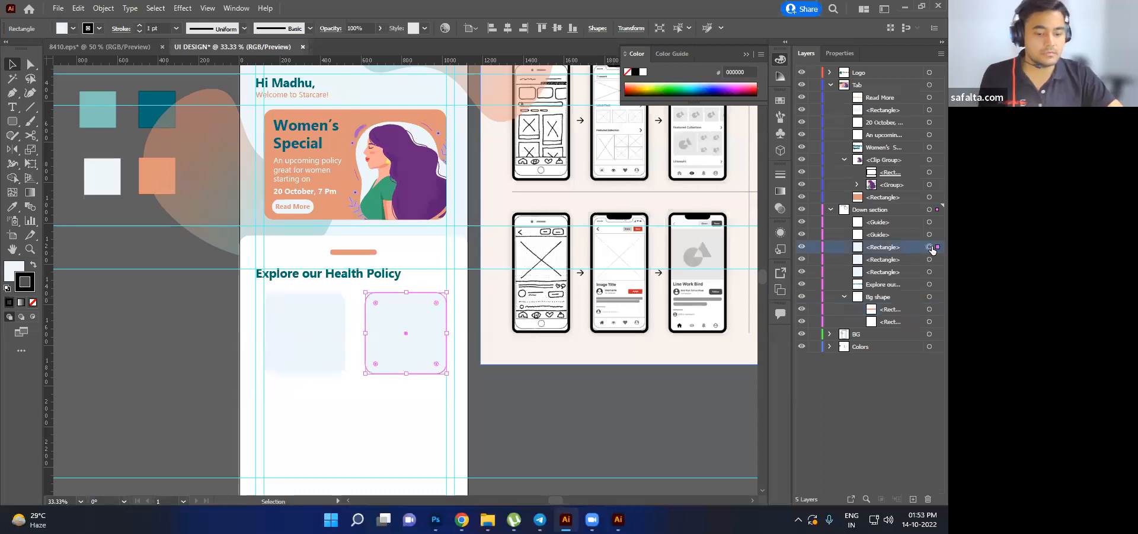
key("Delete")
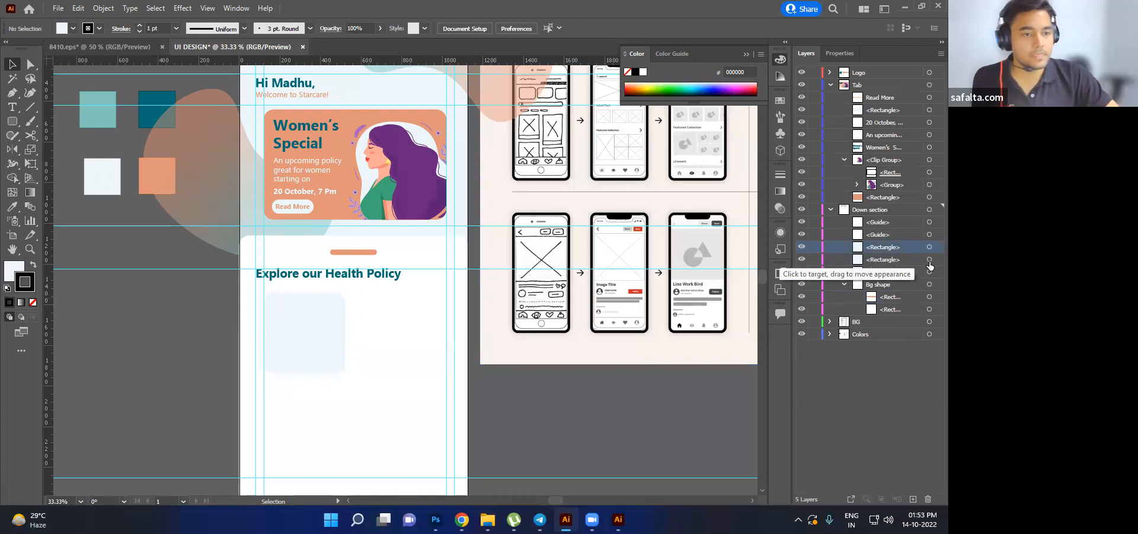
- Fill the copy behind the remaining rounded square with dark grey 2A2B2B
left_click(929, 260)
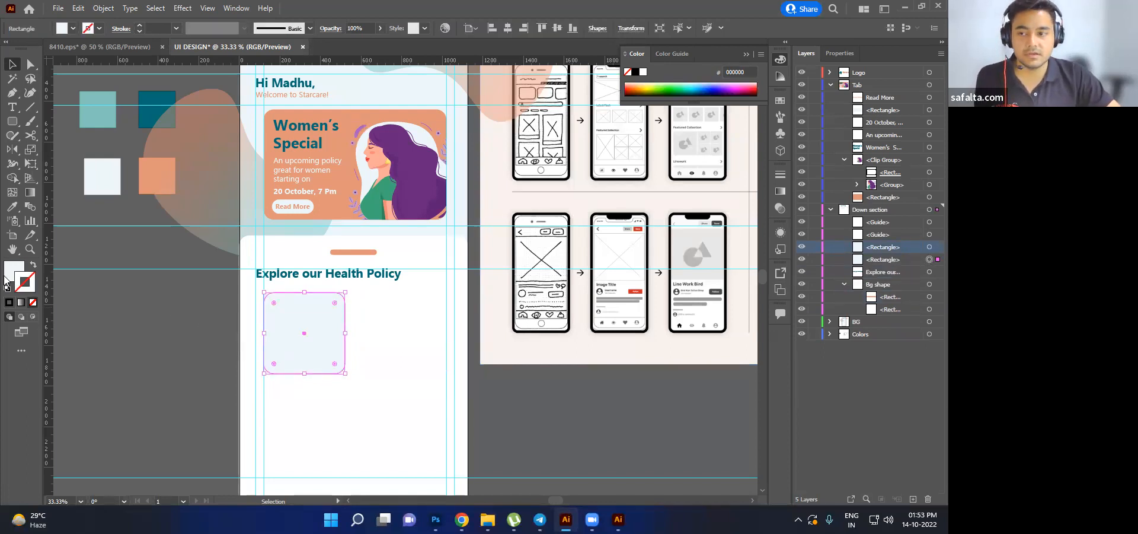
scroll(307, 212, "up", 1)
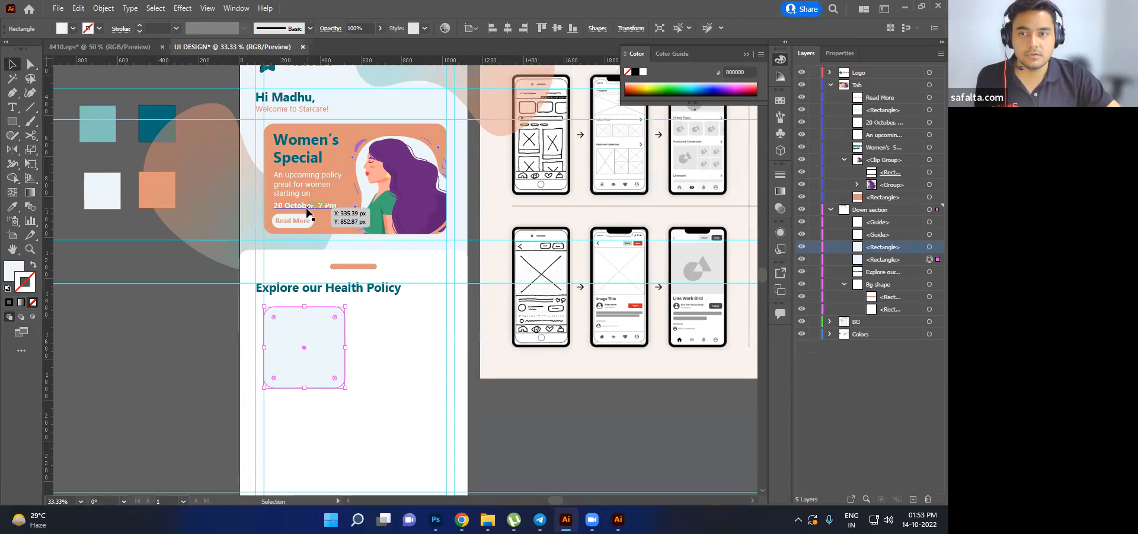
double_click(14, 271)
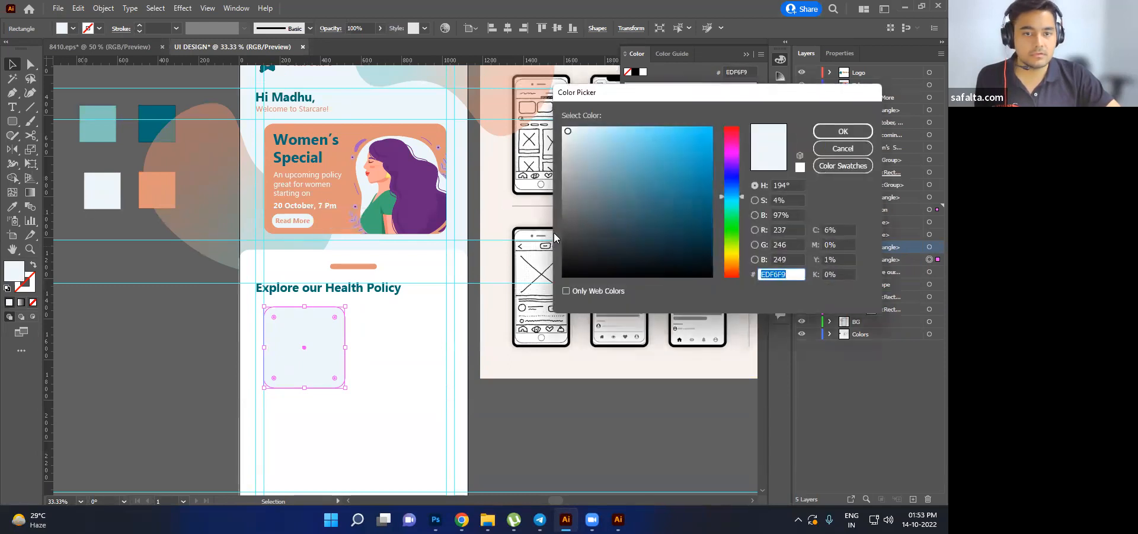
left_click(565, 248)
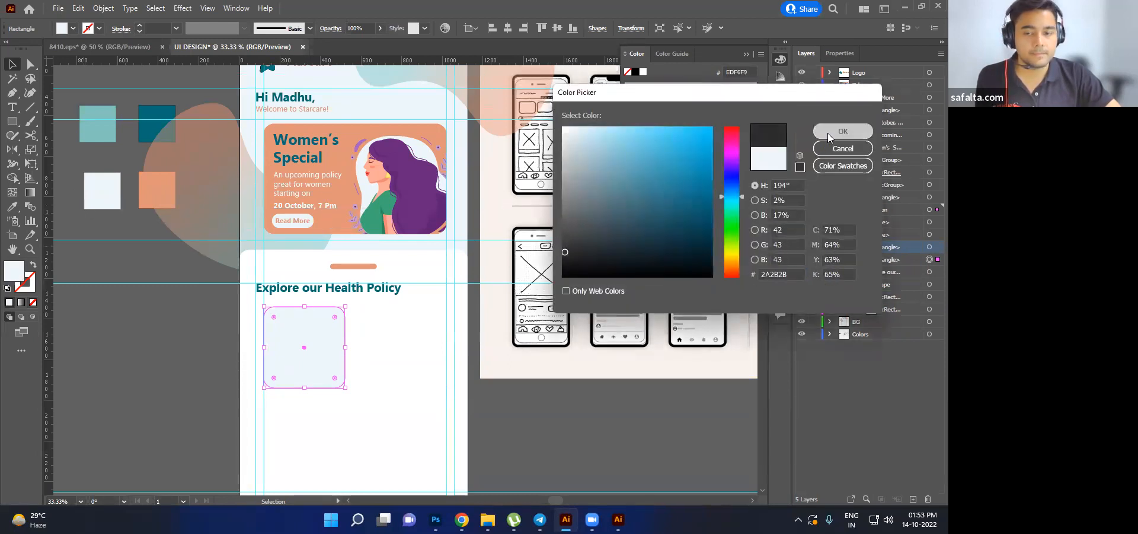
left_click(827, 133)
- Apply a Gaussian Blur with a 50-pixel radius to the dark copy behind the pale square
left_click(182, 8)
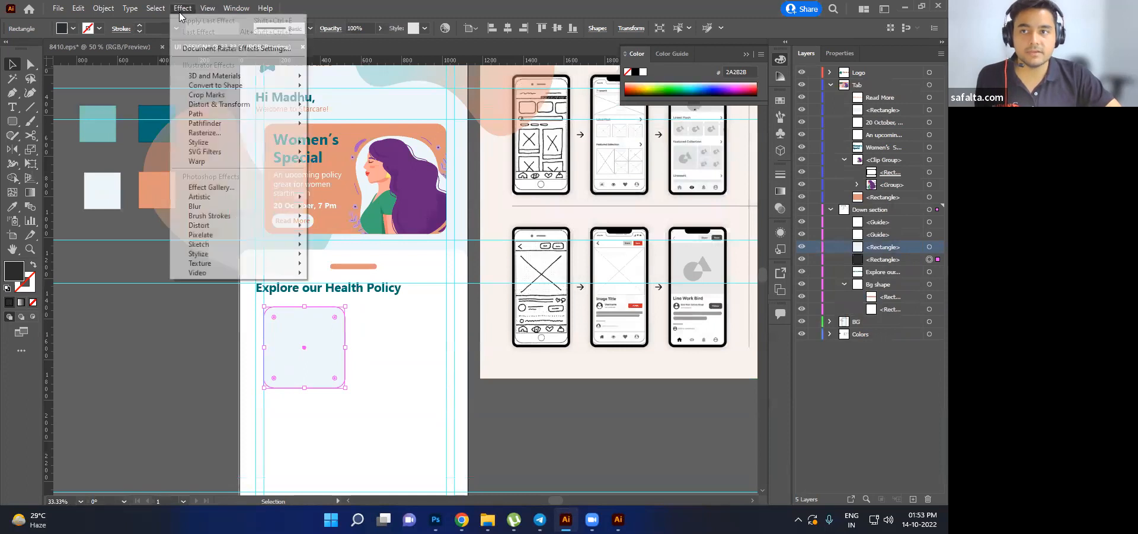
mouse_move(202, 206)
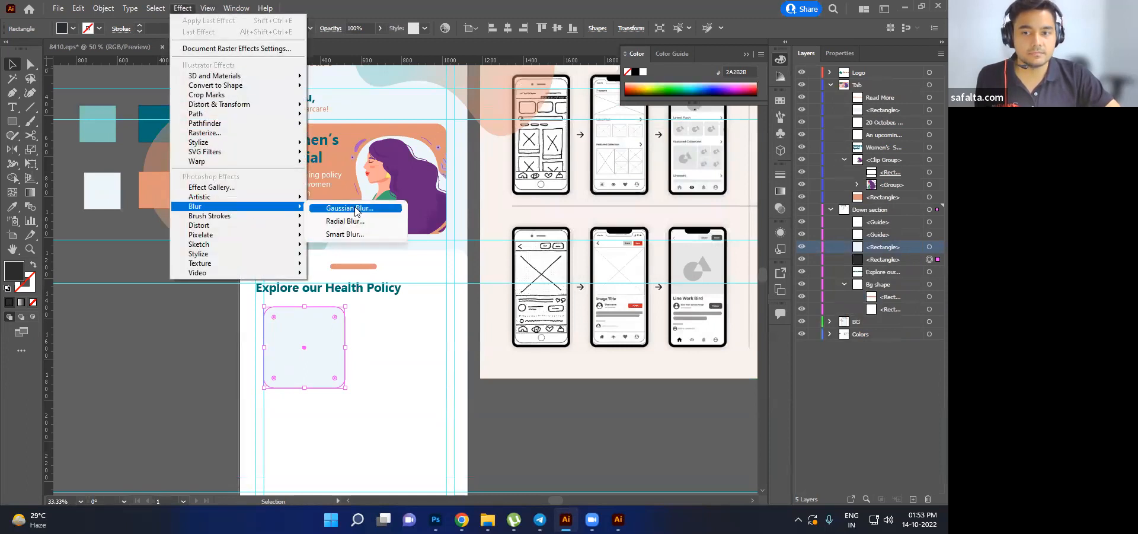
left_click(355, 209)
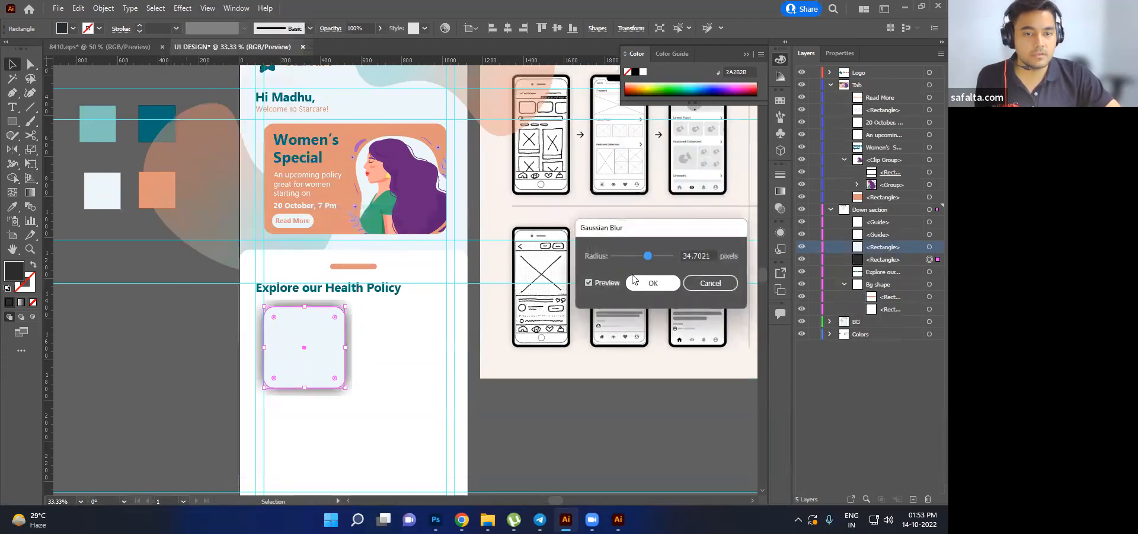
left_click_drag(645, 256, 644, 260)
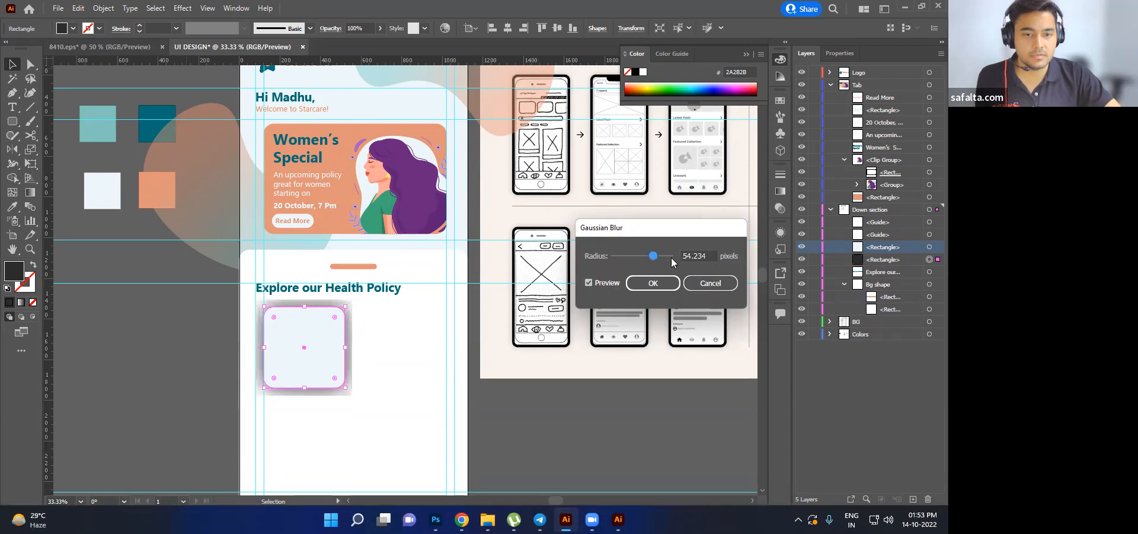
double_click(716, 255)
type("5")
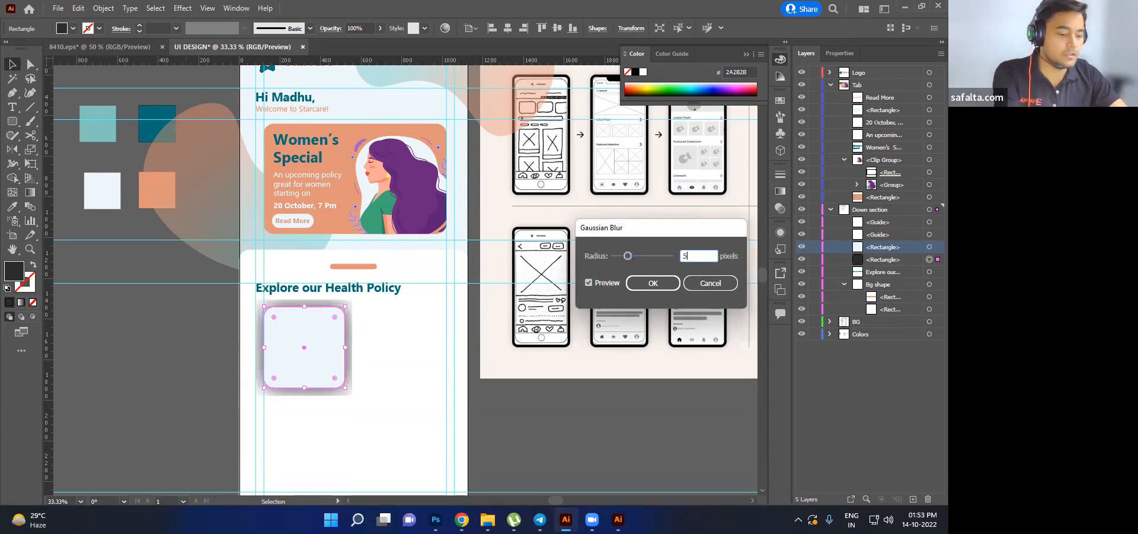
type("0")
key("Return")
left_click(399, 385)
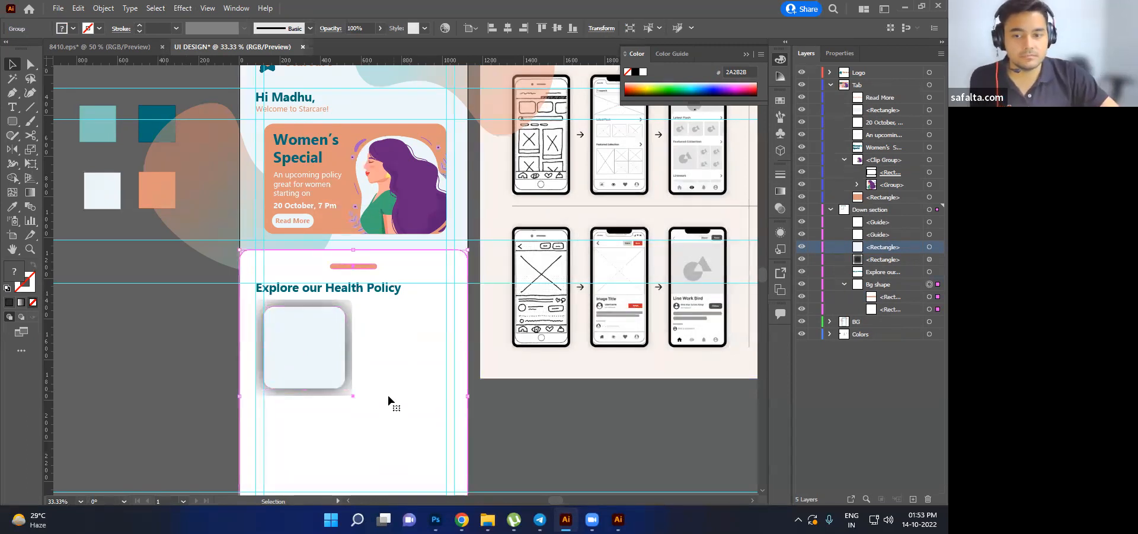
- Examine the blurred shadow's edges in isolation and with the pale square moved aside, undoing that move
scroll(318, 348, "up", 2)
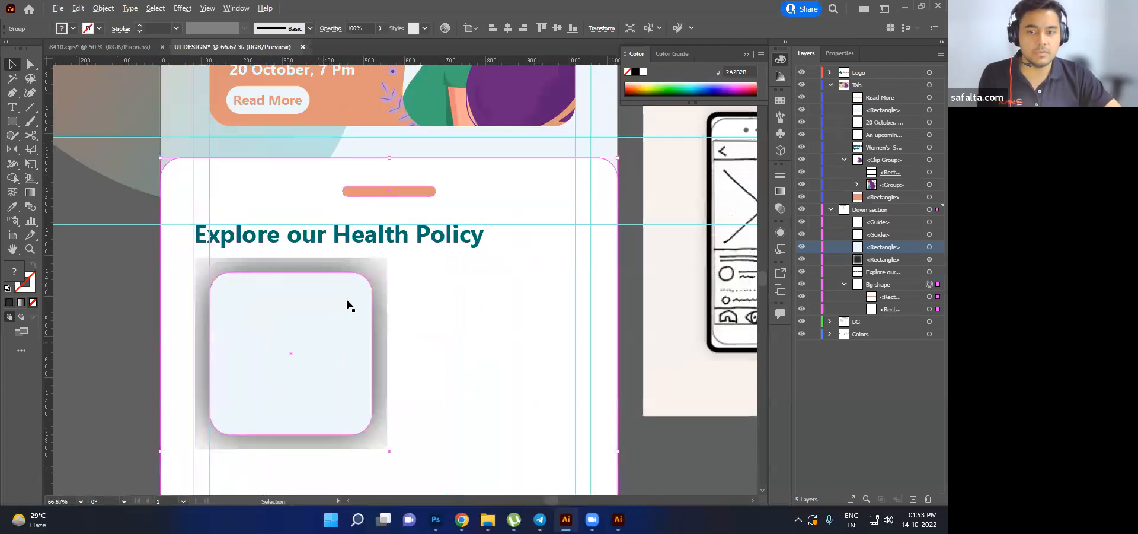
double_click(379, 264)
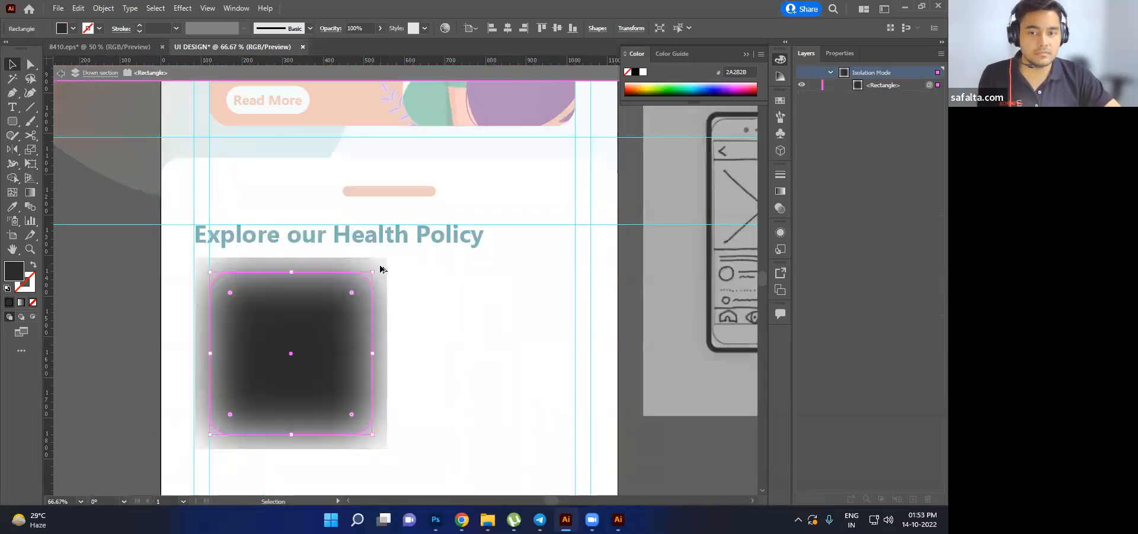
scroll(379, 266, "up", 1)
key("Escape")
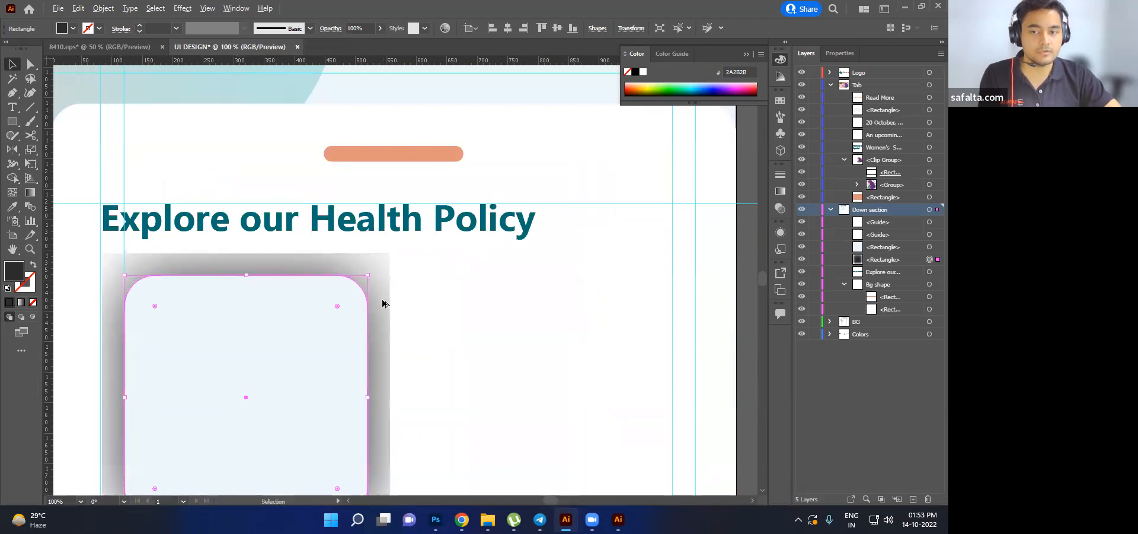
scroll(382, 303, "down", 1)
left_click_drag(330, 345, 495, 349)
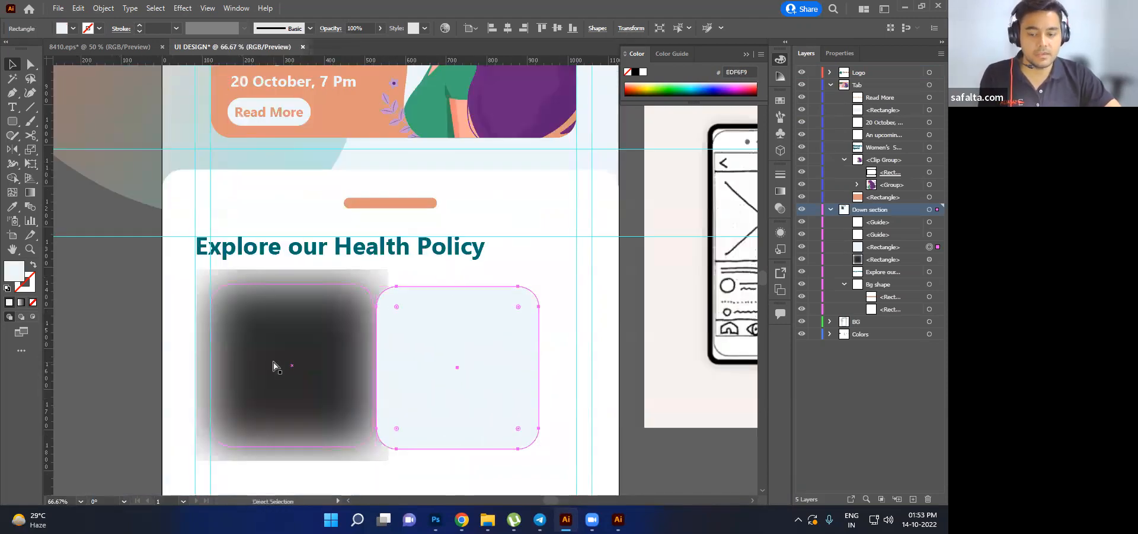
key("ctrl+z")
left_click(446, 294)
- Reduce the blurred shadow's opacity to 58%
left_click(378, 276)
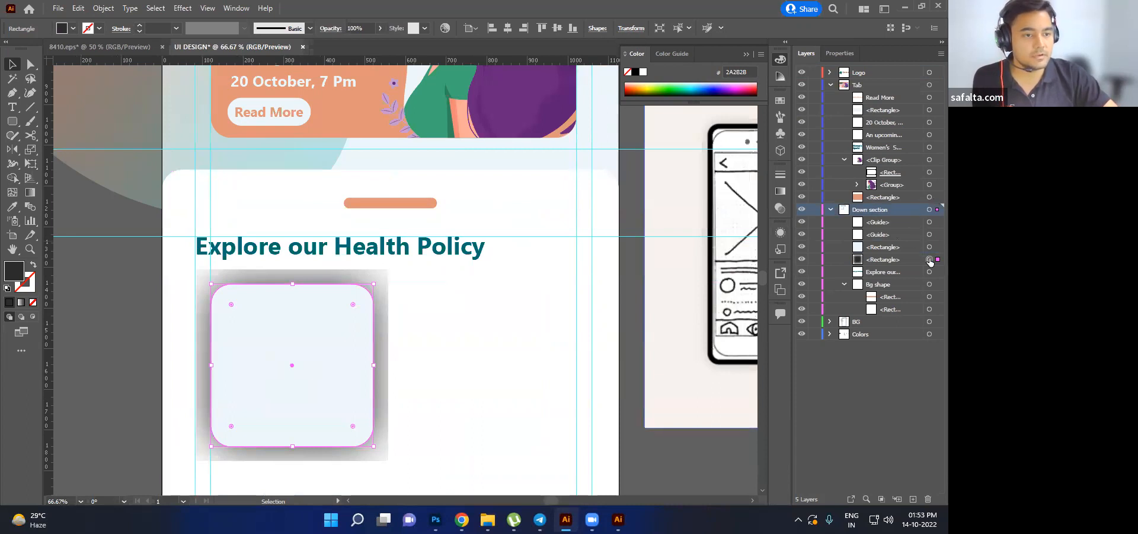
left_click(840, 53)
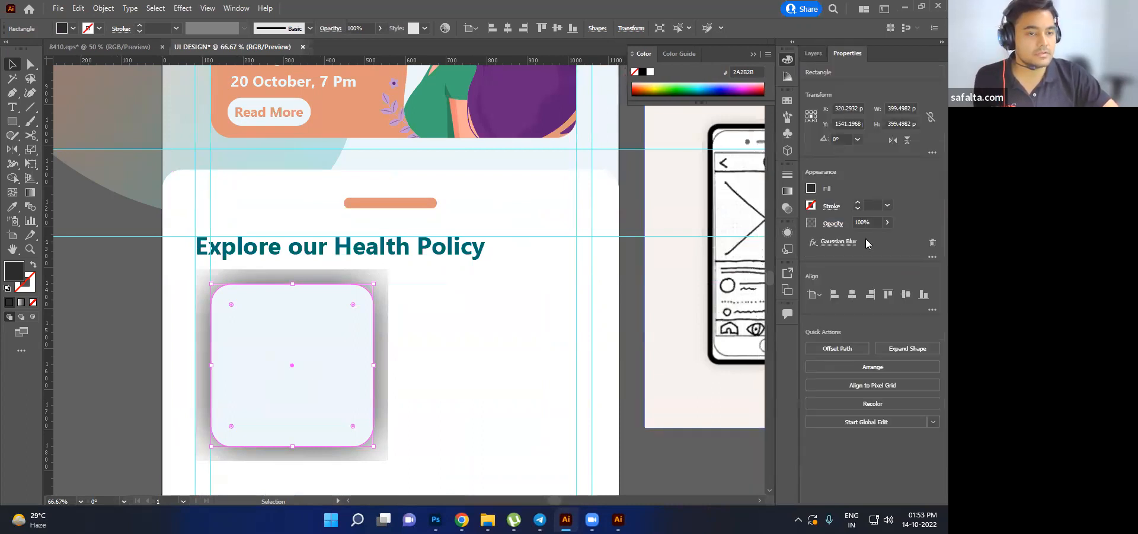
left_click(887, 222)
left_click(868, 240)
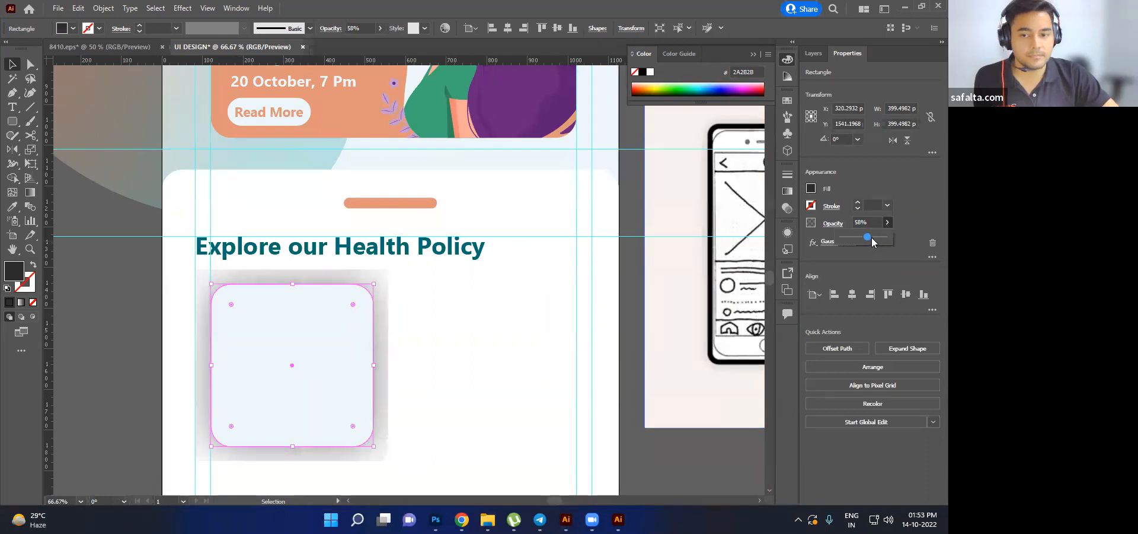
left_click(861, 238)
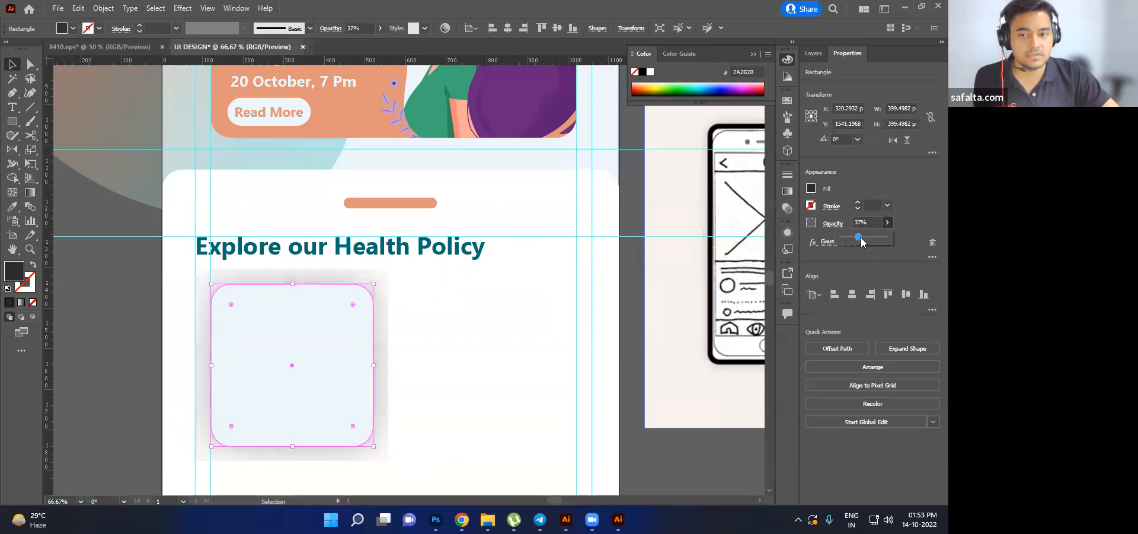
left_click_drag(863, 238, 869, 240)
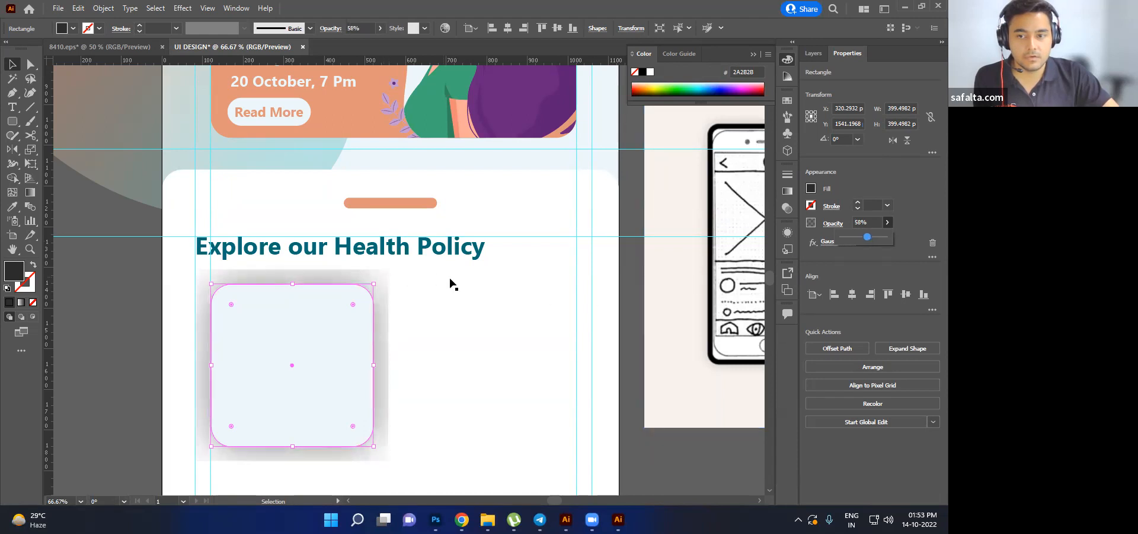
left_click(112, 325)
- Isolate and reselect the shadow, try dragging it away from under the pale square, and undo the move
double_click(386, 273)
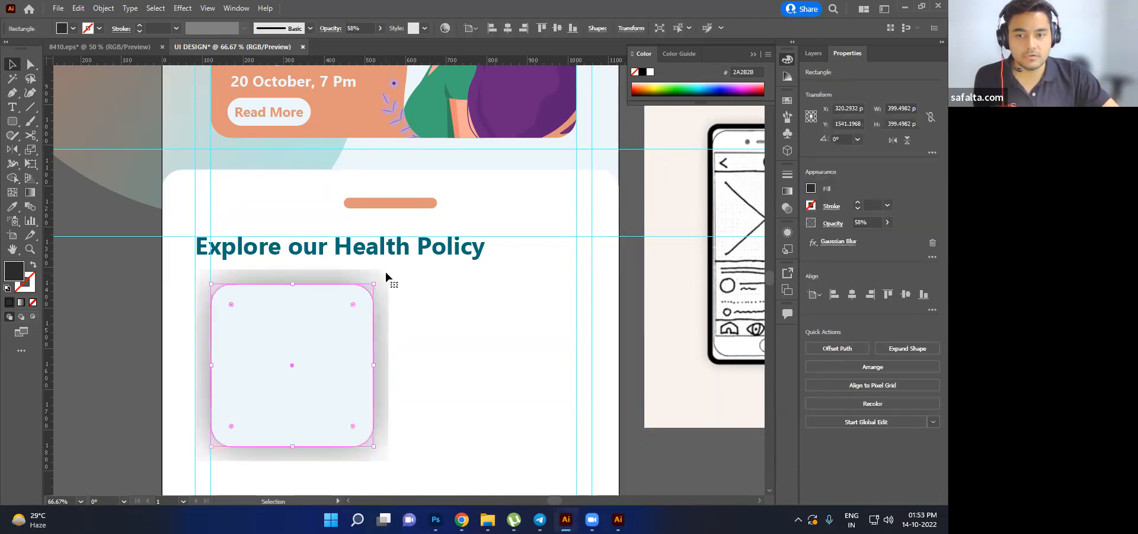
left_click(59, 73)
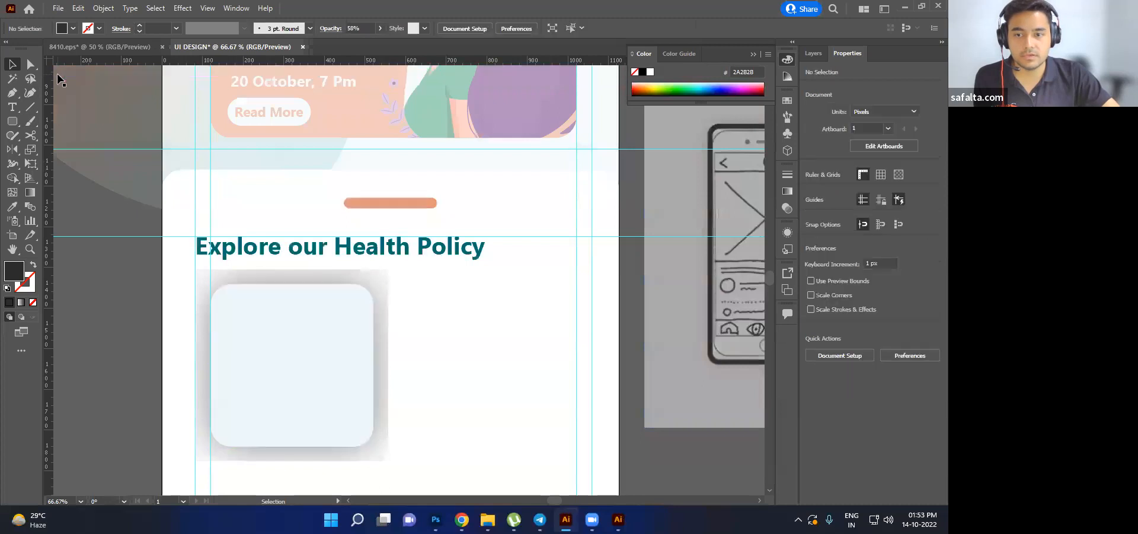
left_click(810, 53)
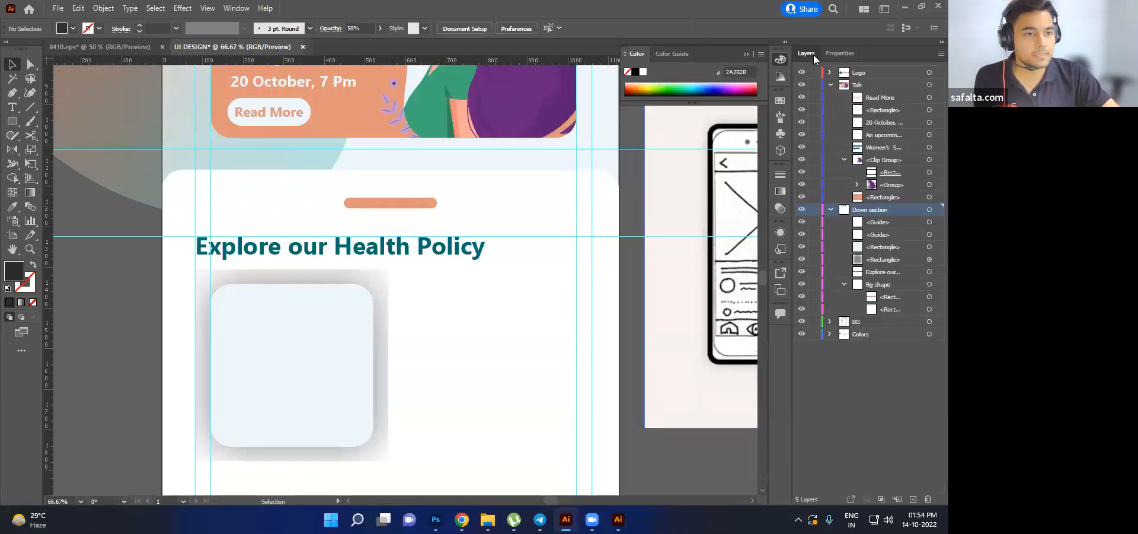
left_click(930, 261)
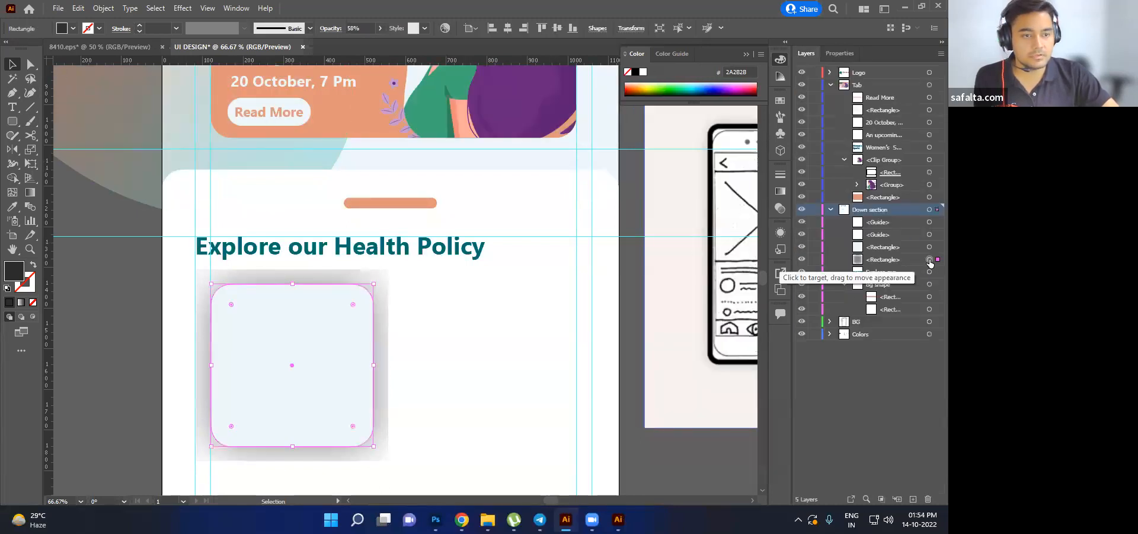
left_click_drag(348, 330, 415, 339)
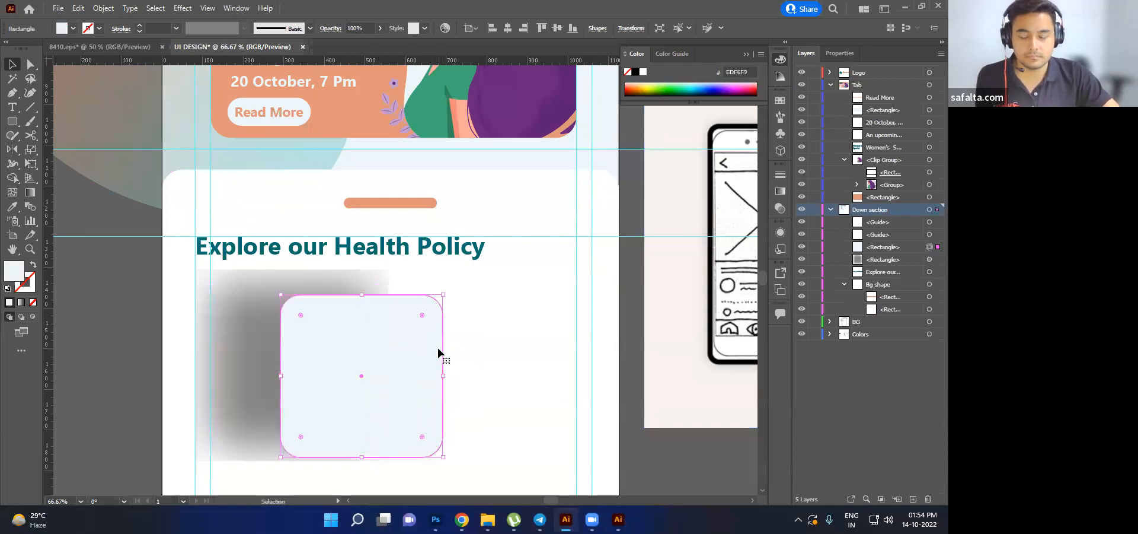
key("ctrl+z")
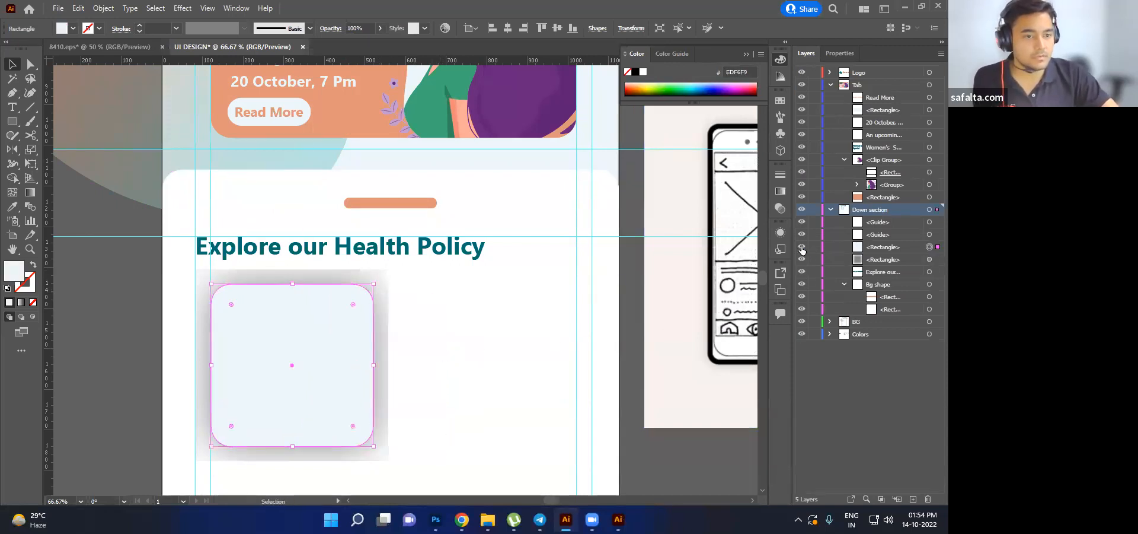
- Hide the pale square and round the blurred shadow's corners all the way into a circle
left_click(801, 247)
left_click(930, 262)
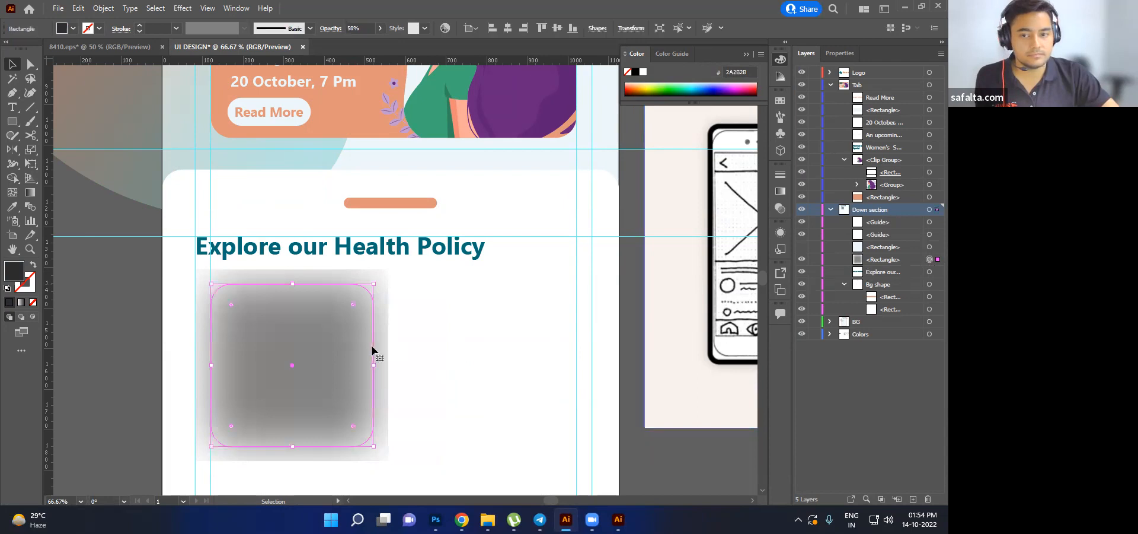
left_click_drag(353, 306, 336, 340)
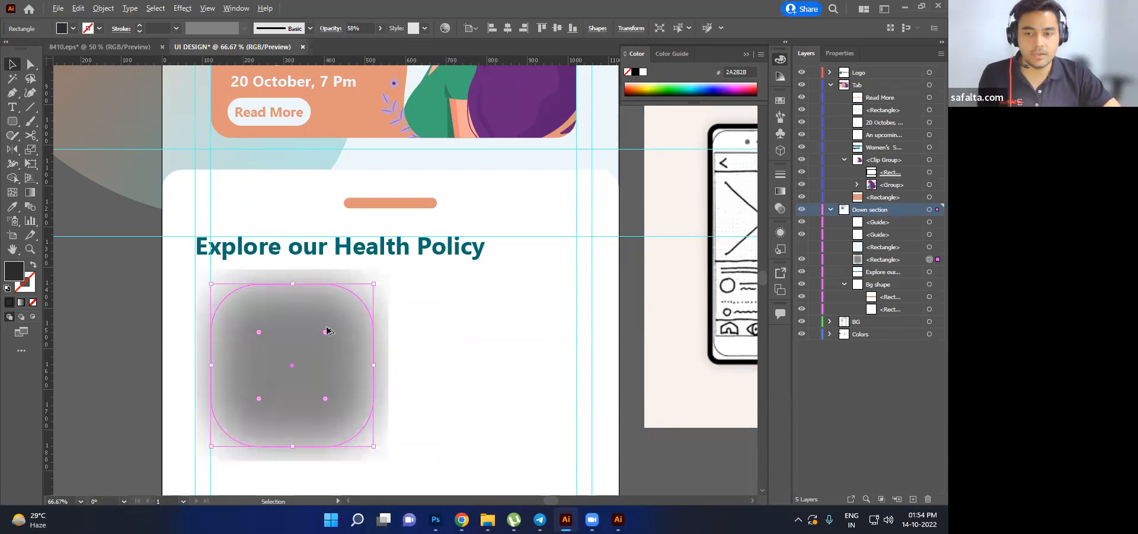
scroll(327, 327, "up", 3)
scroll(457, 231, "down", 2)
left_click_drag(392, 286, 328, 383)
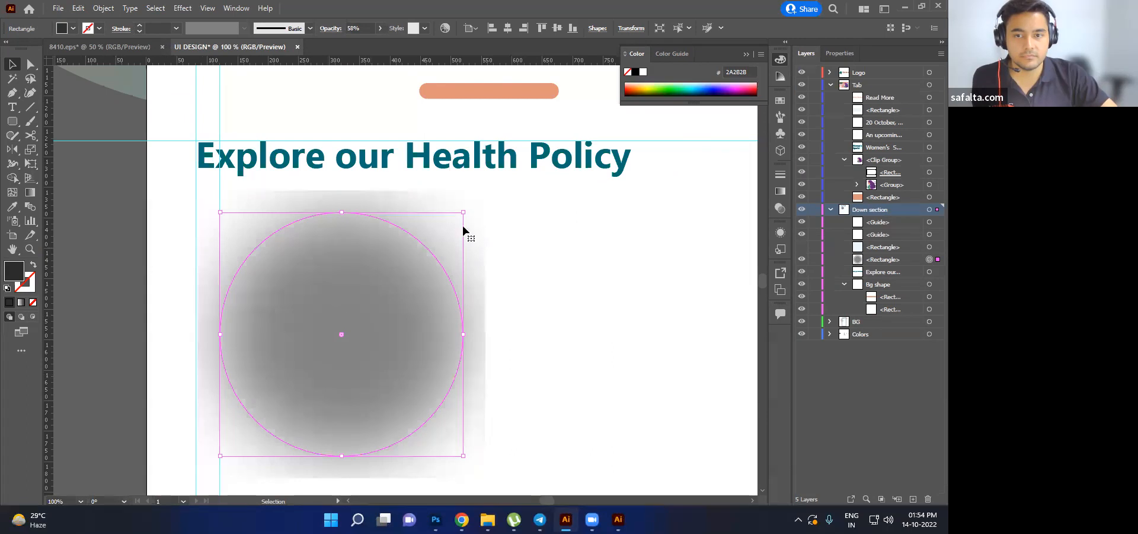
- Undo the shadow's corner rounding, the hiding of the pale square, the opacity reduction and the Gaussian Blur
key("ctrl+z")
key("ctrl+z")
key("ctrl+z")
key("ctrl+z")
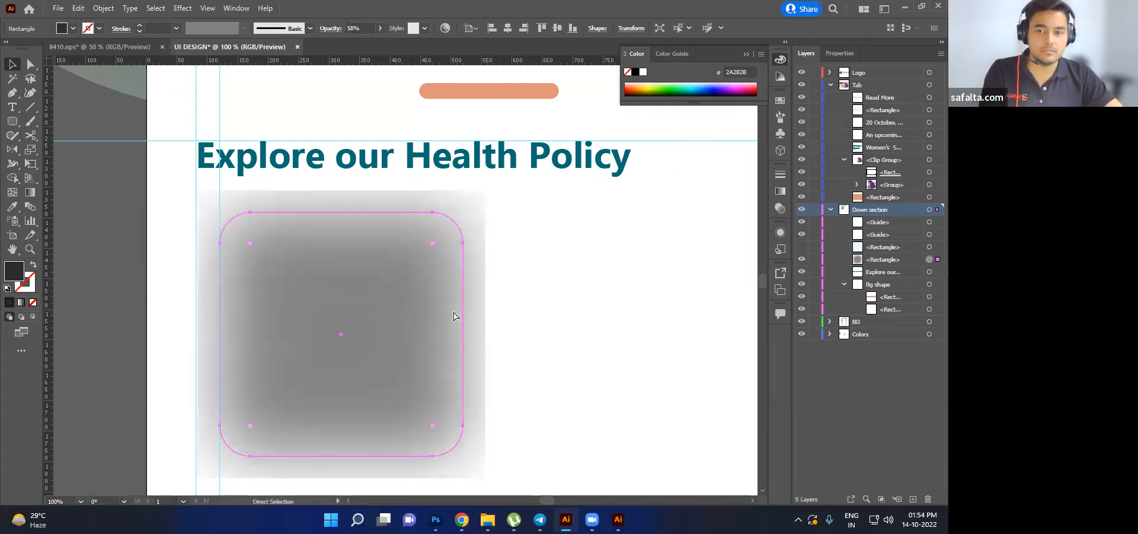
key("ctrl+z")
key("ctrl+z")
key("ctrl+z")
key("ctrl+z")
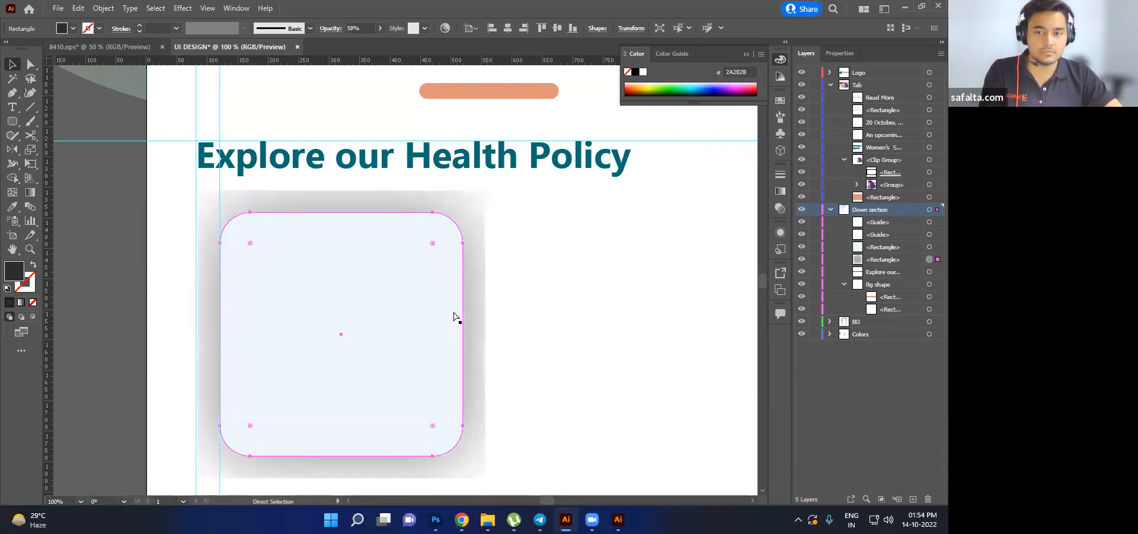
scroll(454, 317, "down", 3)
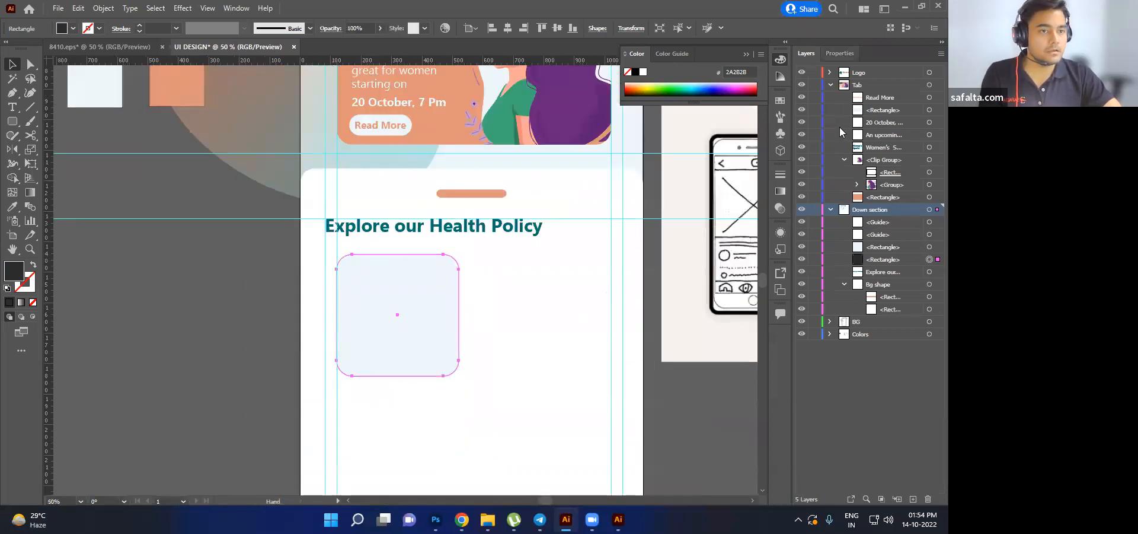
left_click_drag(585, 310, 527, 311)
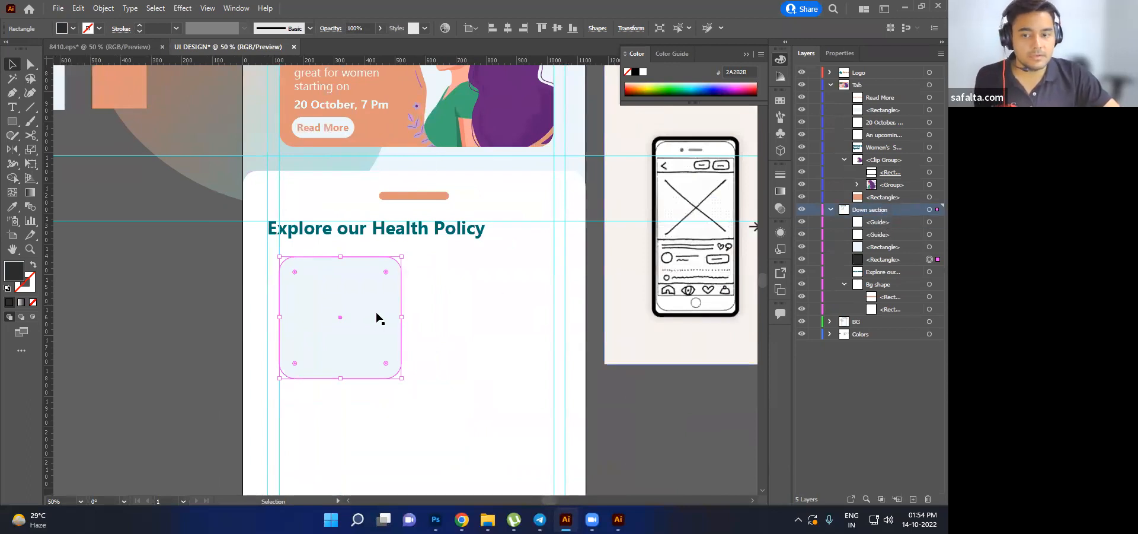
scroll(401, 313, "down", 1)
left_click_drag(401, 312, 380, 314)
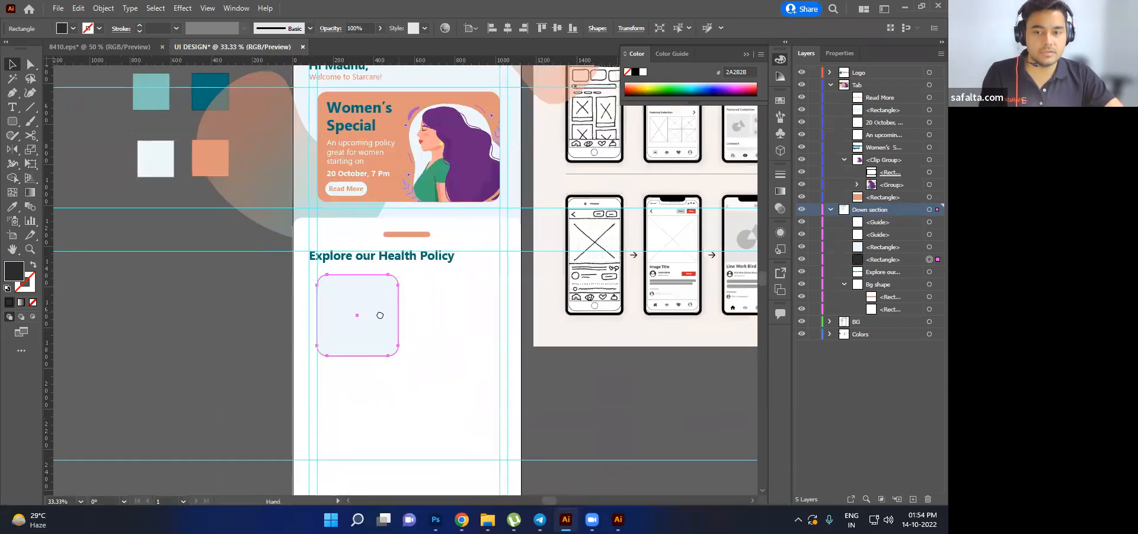
scroll(380, 314, "up", 1)
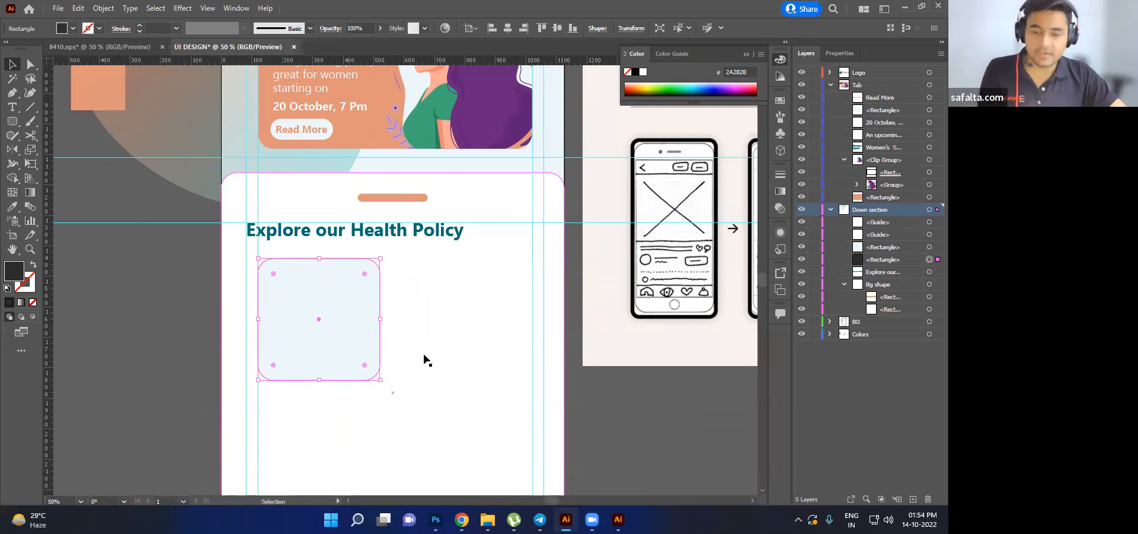
- Switch to Chrome, search for "flaticons" in a new browser tab and open the Flaticon website
mouse_move(462, 518)
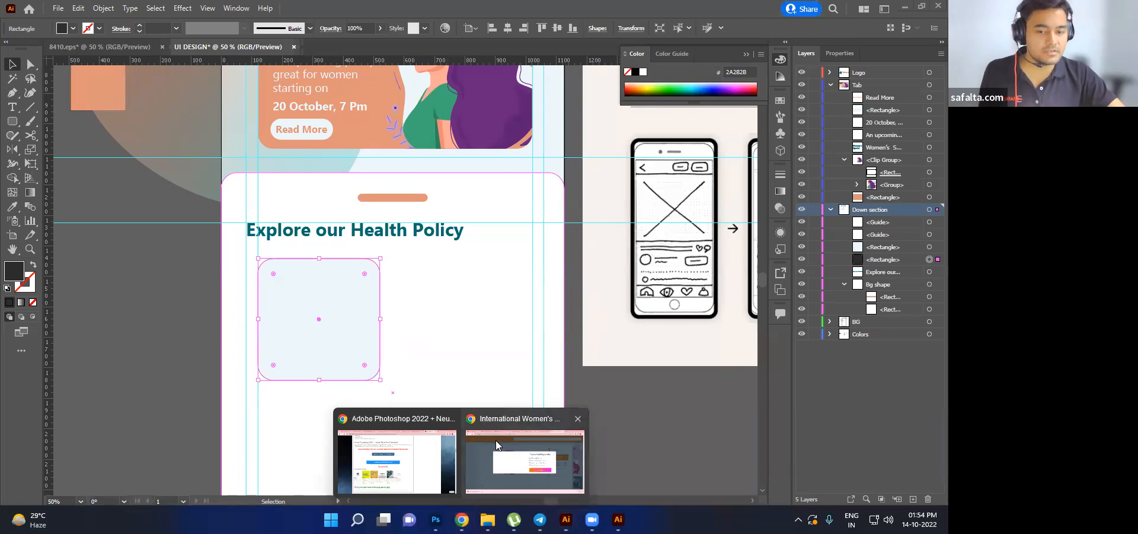
left_click(504, 422)
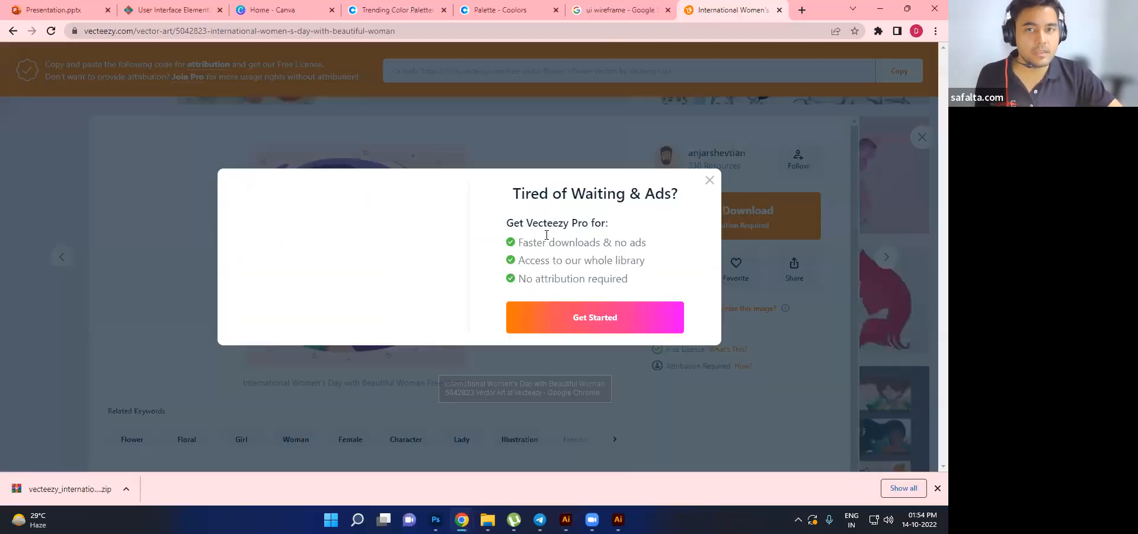
left_click(803, 11)
type("f")
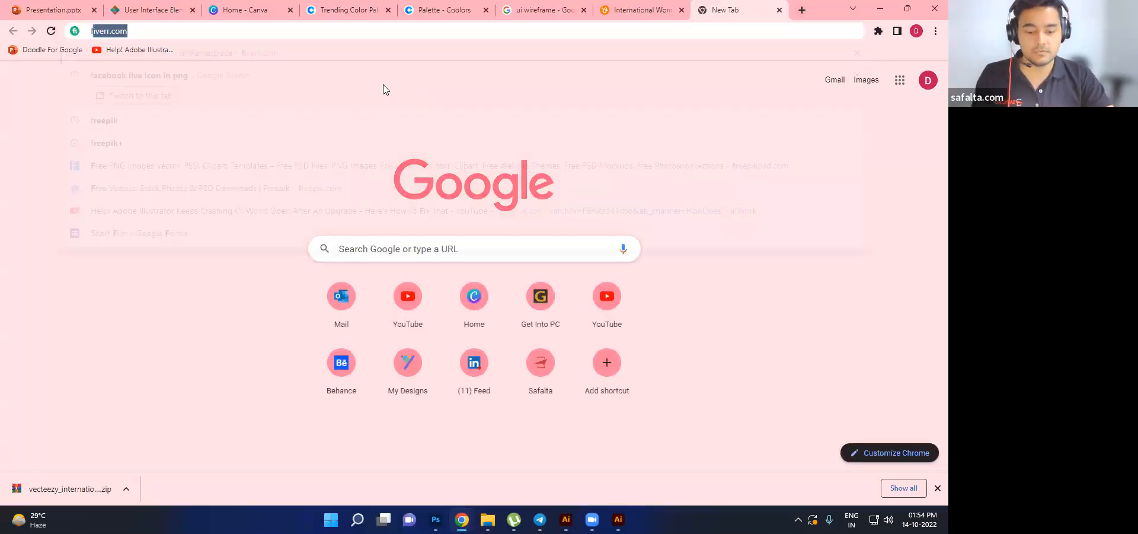
type("laticons")
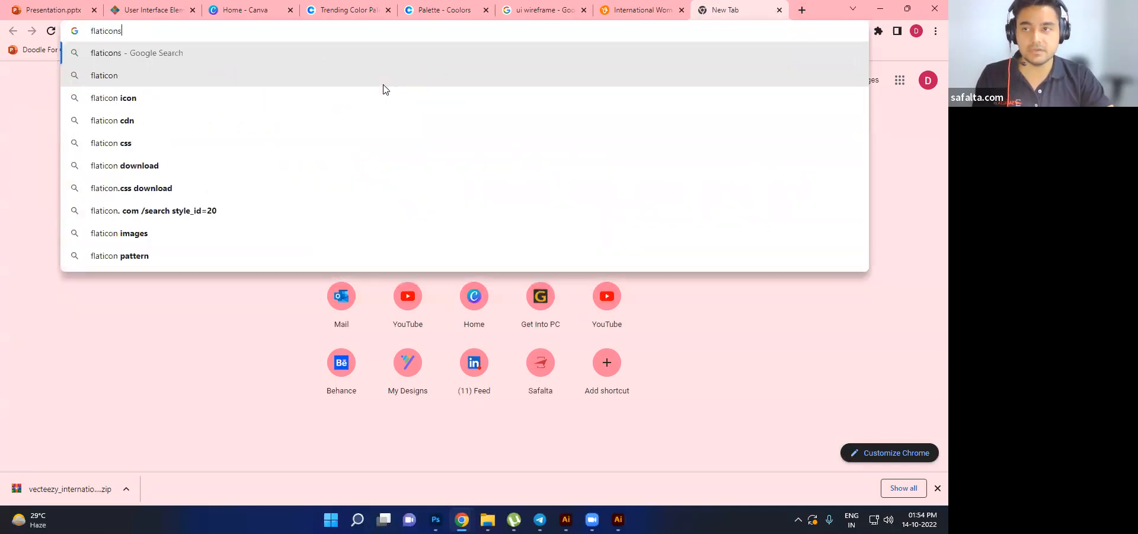
key("Return")
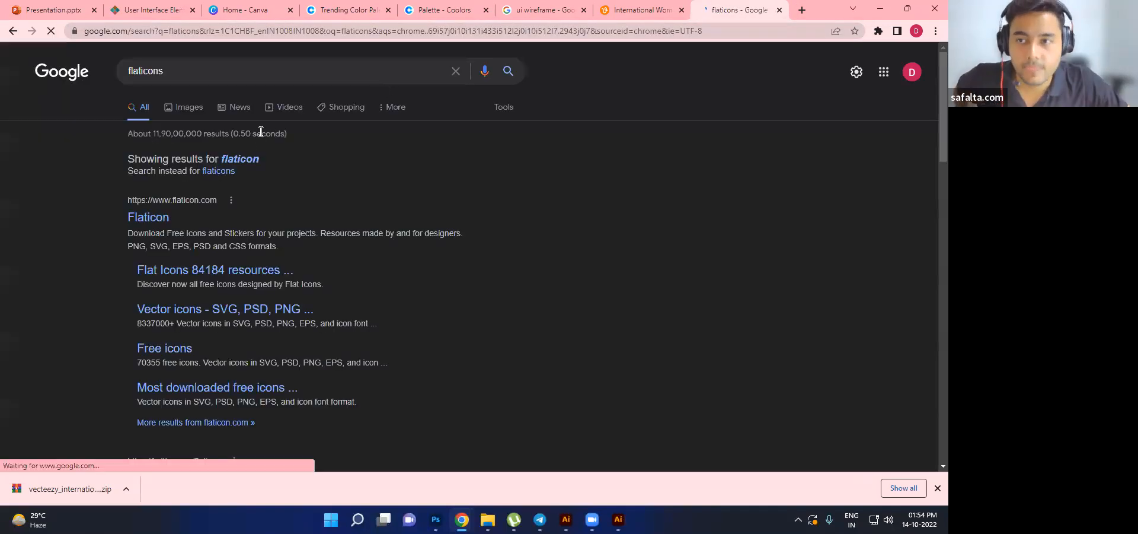
left_click(158, 218)
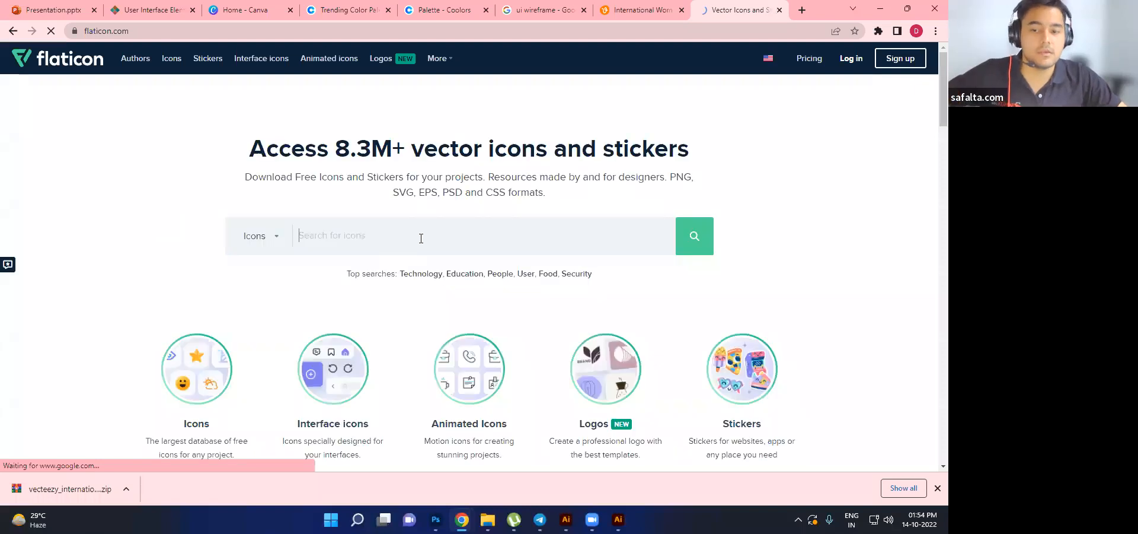
- Search Flaticon for "medicine" icons
scroll(423, 243, "down", 1)
scroll(422, 243, "down", 4)
scroll(404, 196, "up", 5)
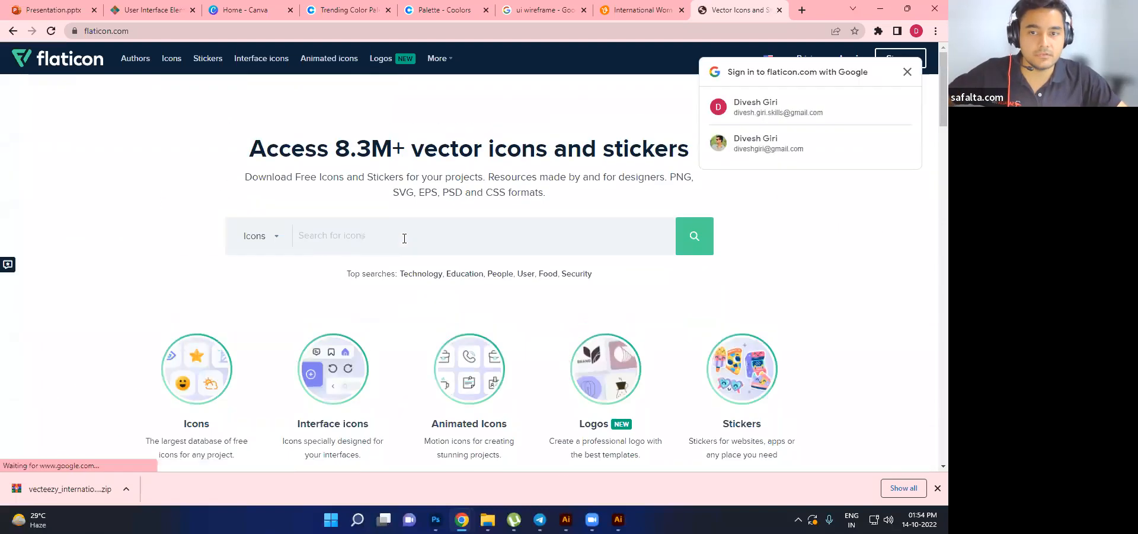
left_click(405, 238)
type("medicine")
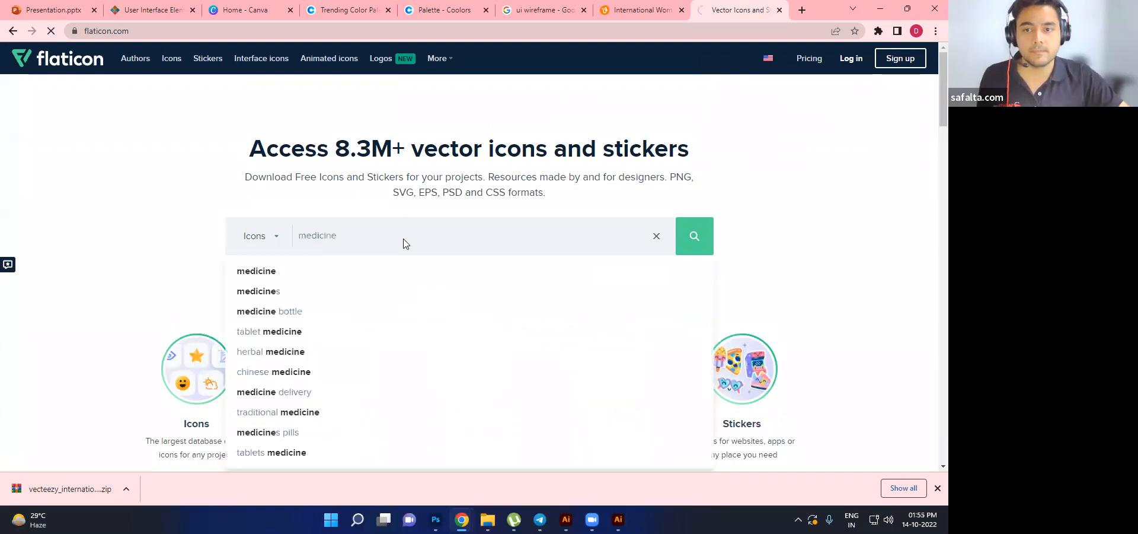
key("Return")
- Download the red circle icon with the white cross as a PNG and dismiss the attribution notice
scroll(373, 239, "down", 3)
scroll(422, 237, "down", 3)
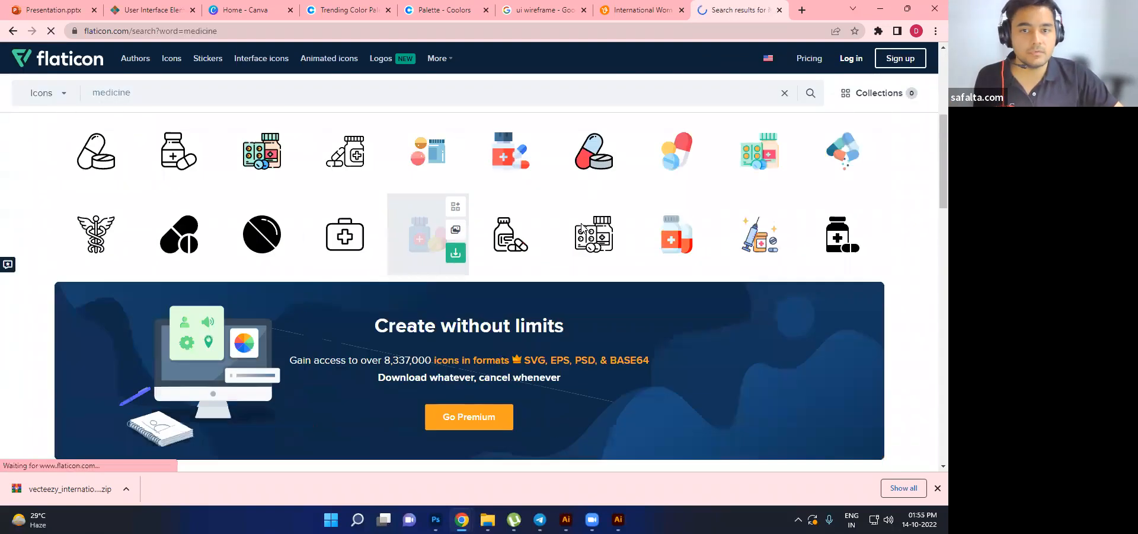
scroll(579, 229, "up", 3)
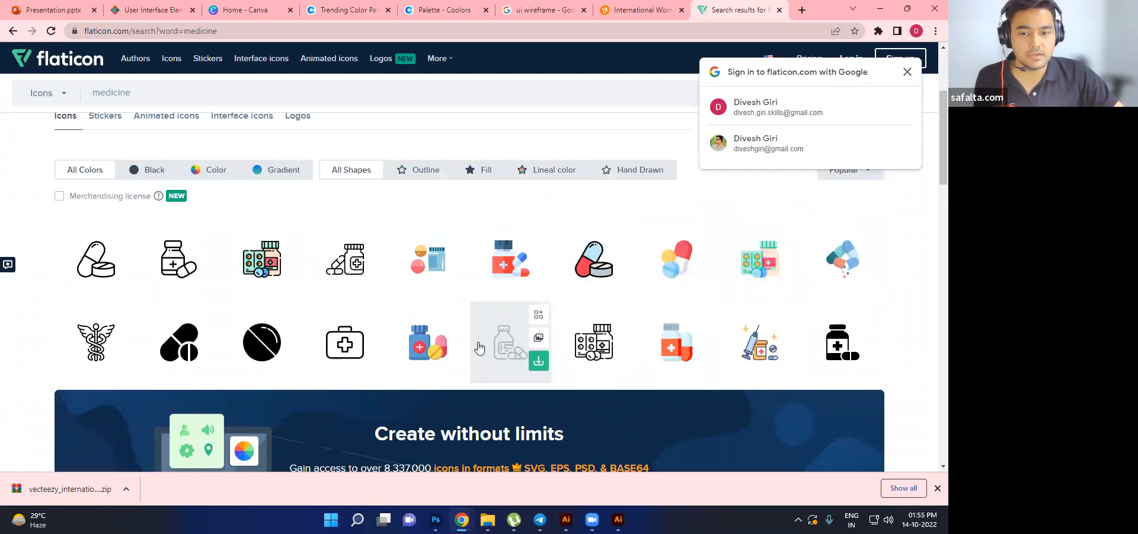
mouse_move(449, 351)
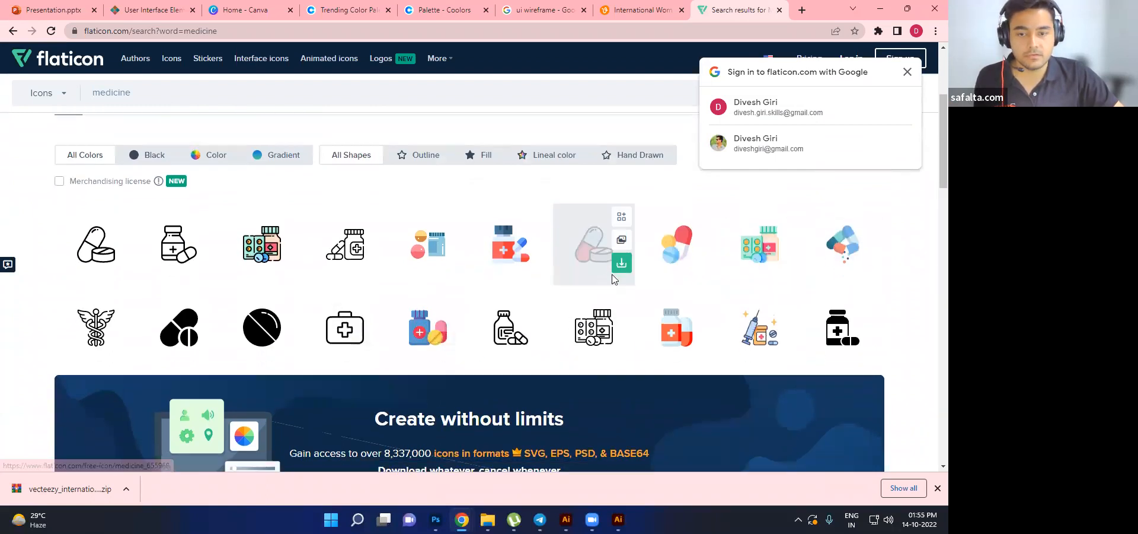
scroll(584, 279, "down", 8)
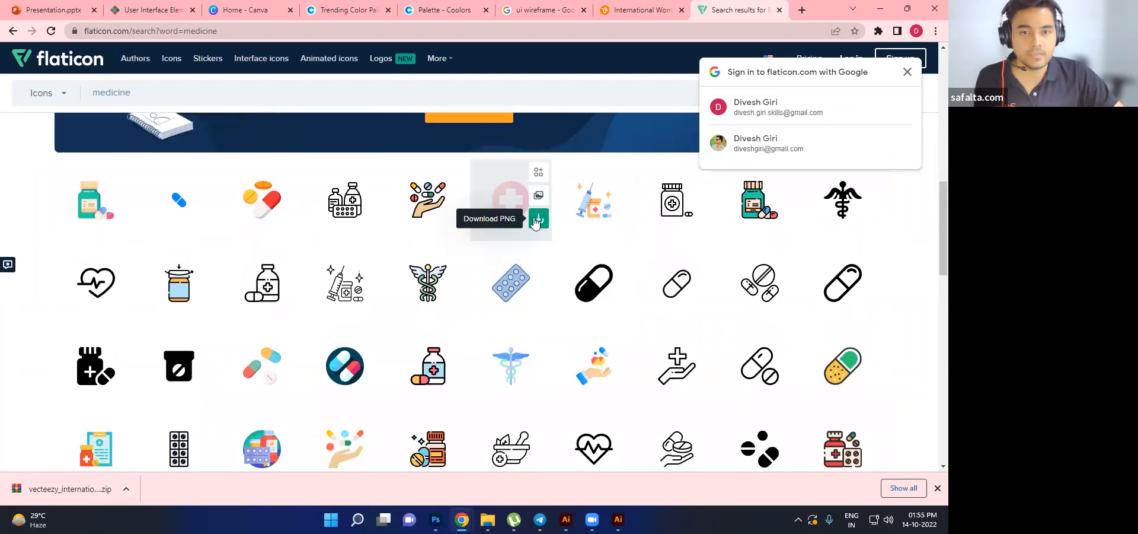
left_click(539, 217)
left_click(645, 222)
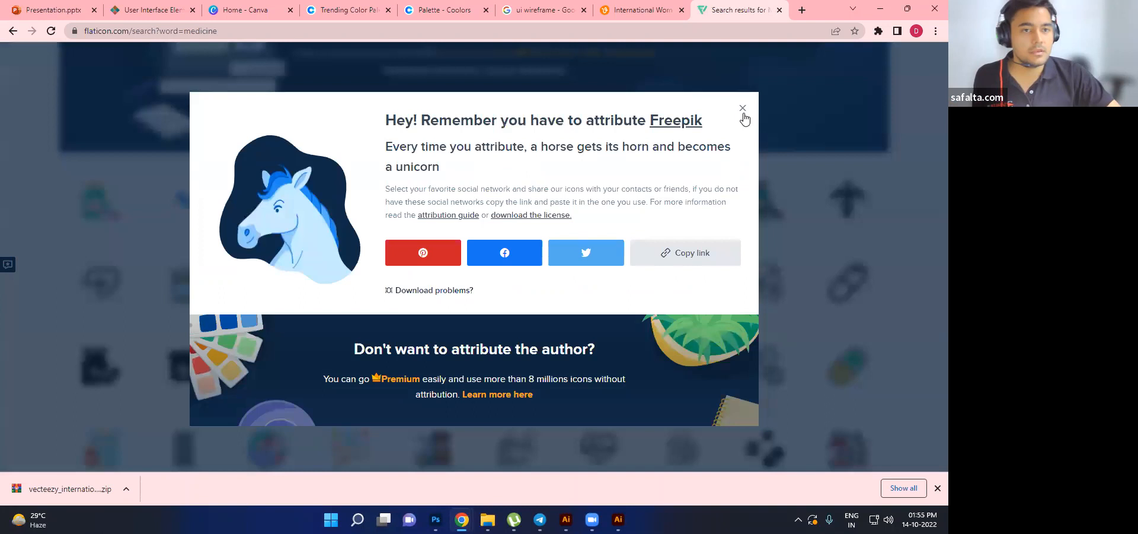
left_click(743, 110)
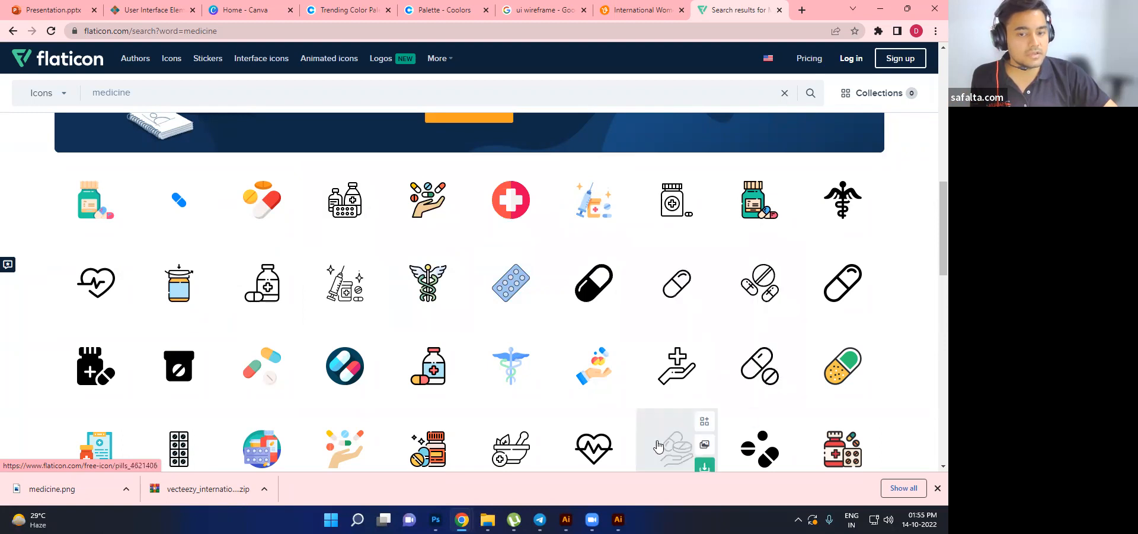
- Download the round icon with the medicine bottle and blister pack as a PNG and dismiss the attribution notice
scroll(702, 303, "down", 1)
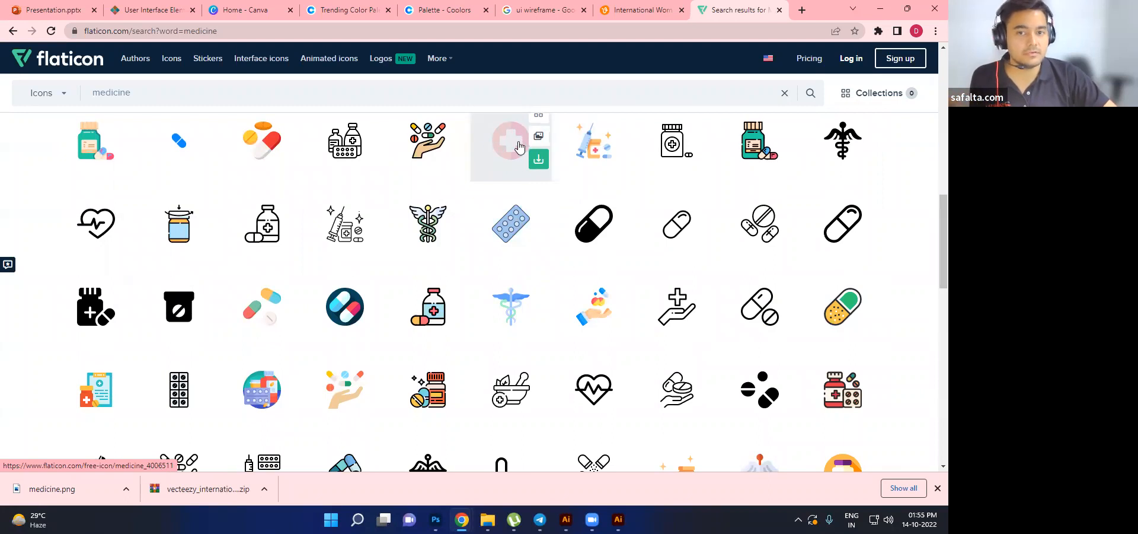
scroll(562, 256, "down", 2)
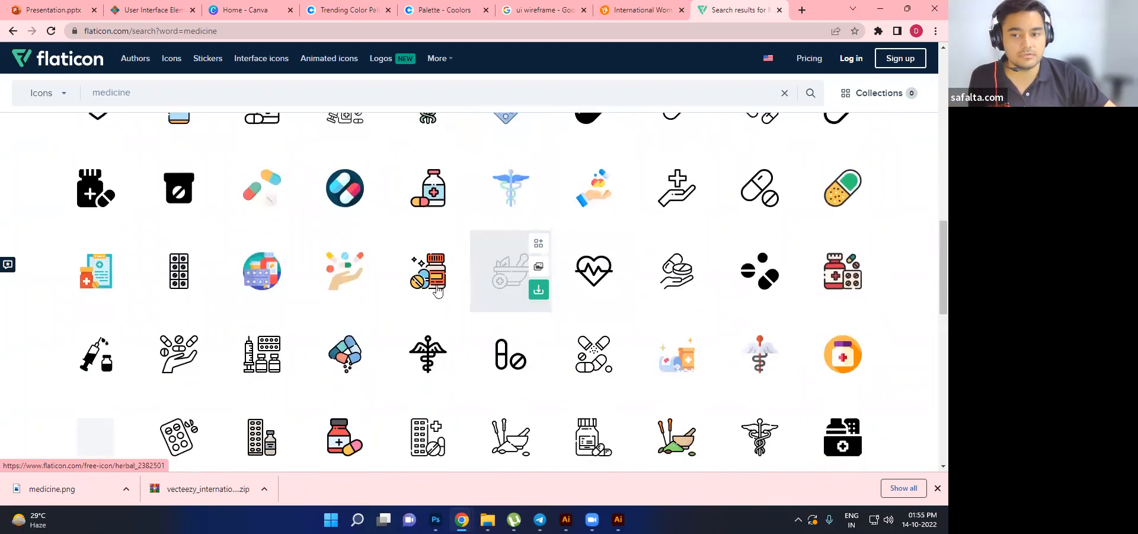
left_click(290, 290)
left_click(586, 233)
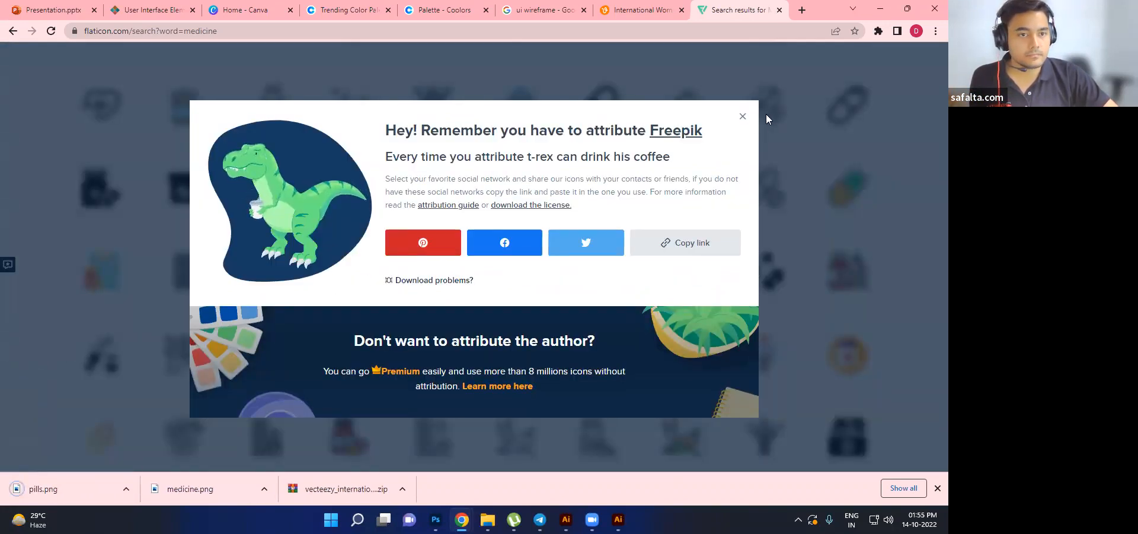
left_click(743, 116)
- Look through the remaining medicine icons in the search results
scroll(814, 202, "down", 2)
scroll(815, 202, "down", 1)
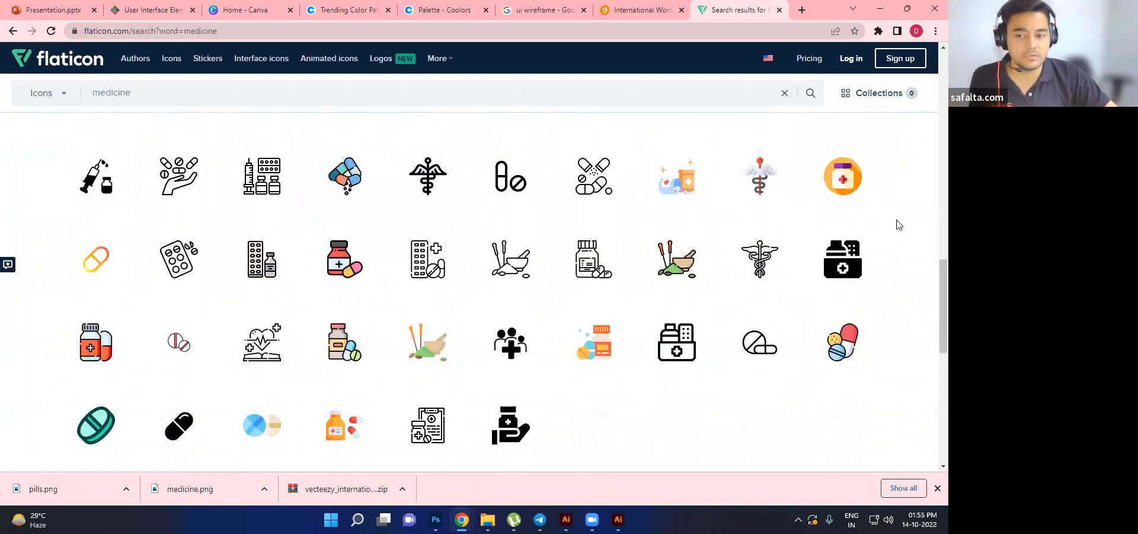
scroll(898, 224, "down", 4)
scroll(899, 224, "up", 3)
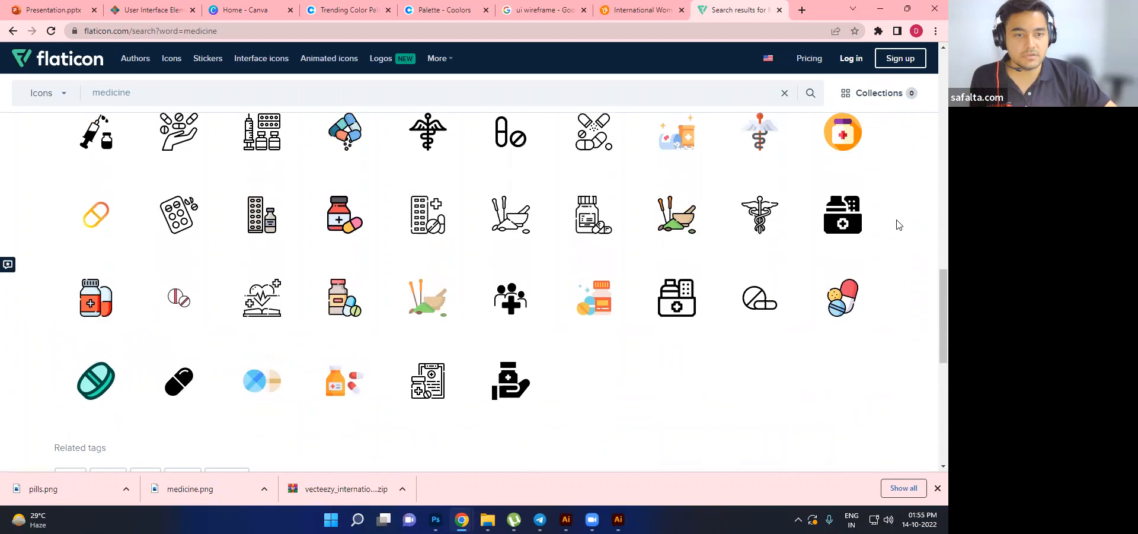
scroll(899, 224, "up", 9)
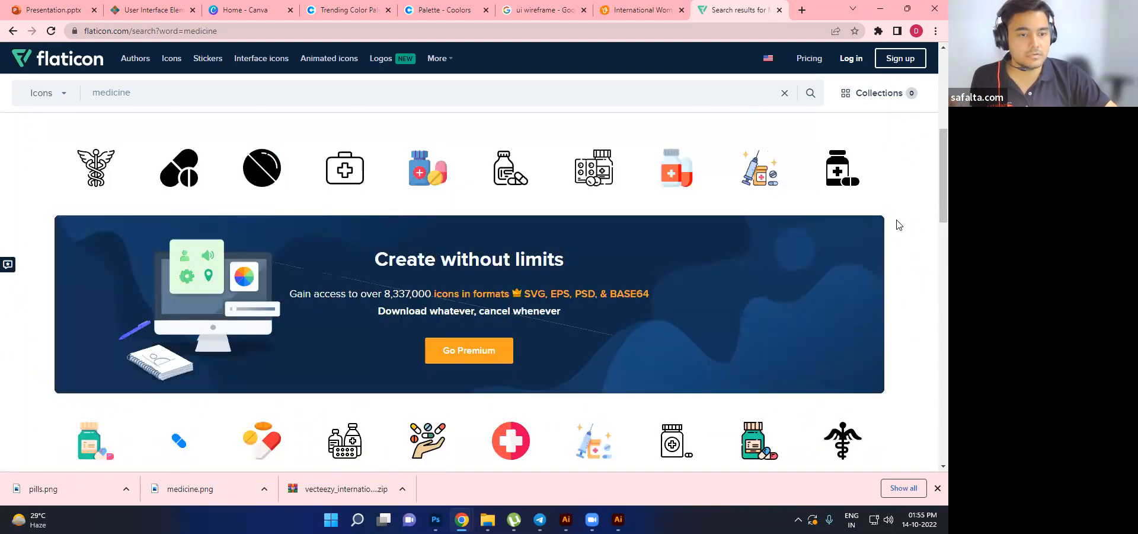
scroll(899, 224, "up", 4)
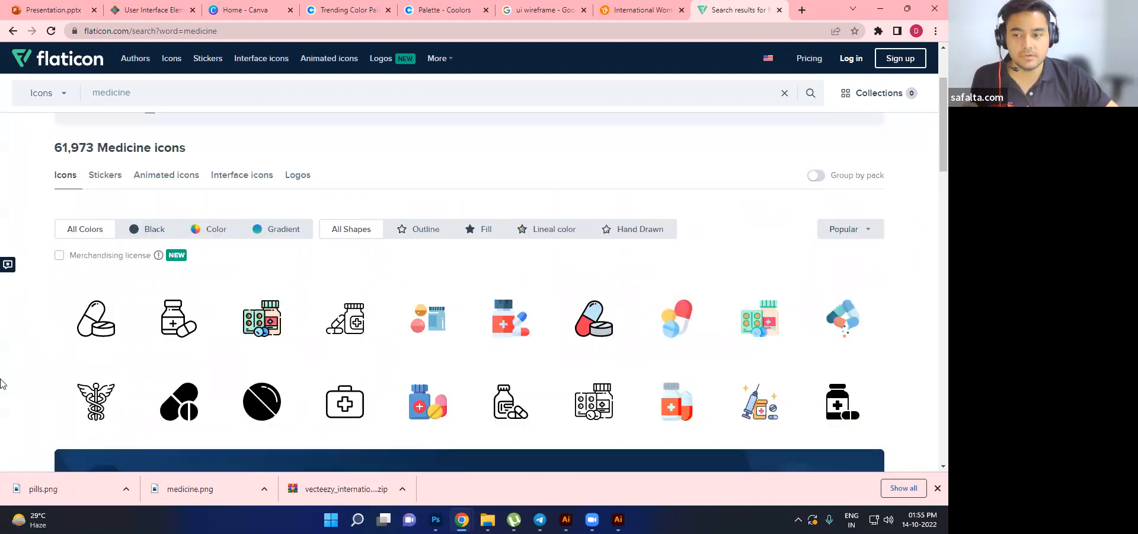
- Return to Illustrator and place medicine.png and pills.png from the Downloads folder onto the pale rounded square
key("alt+Tab")
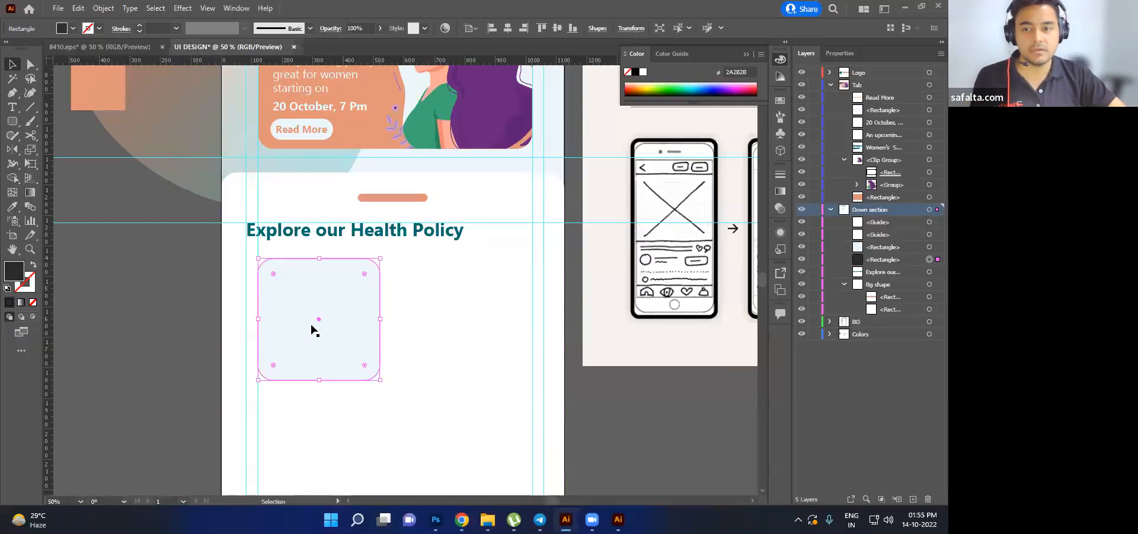
mouse_move(487, 519)
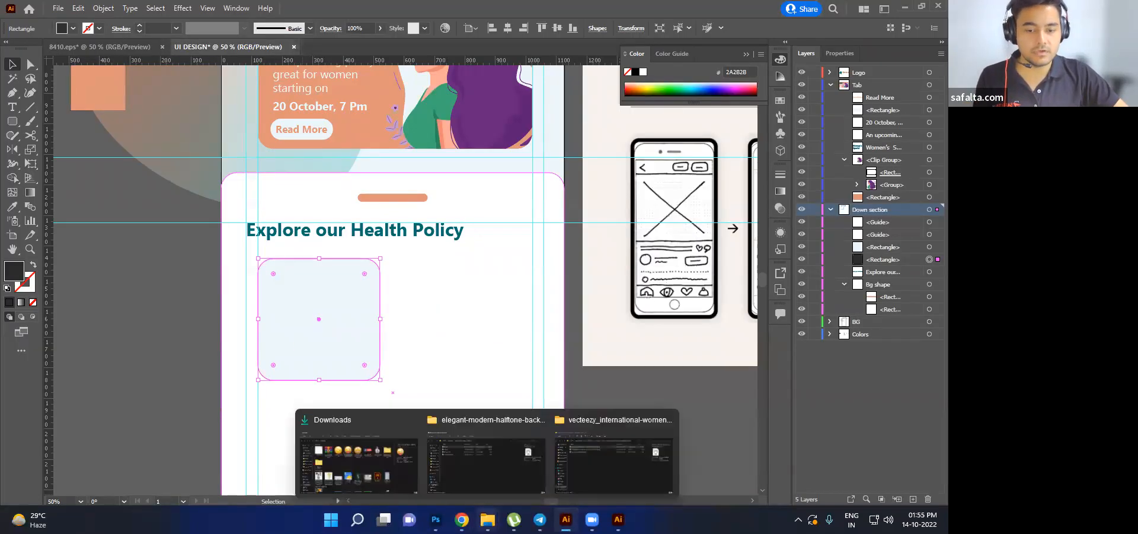
left_click(567, 479)
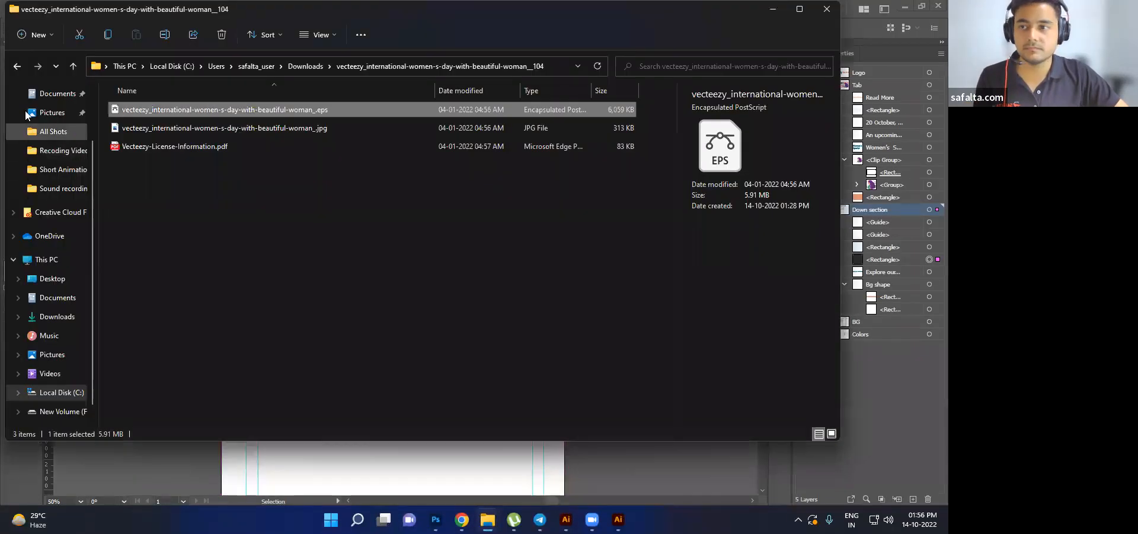
left_click(56, 136)
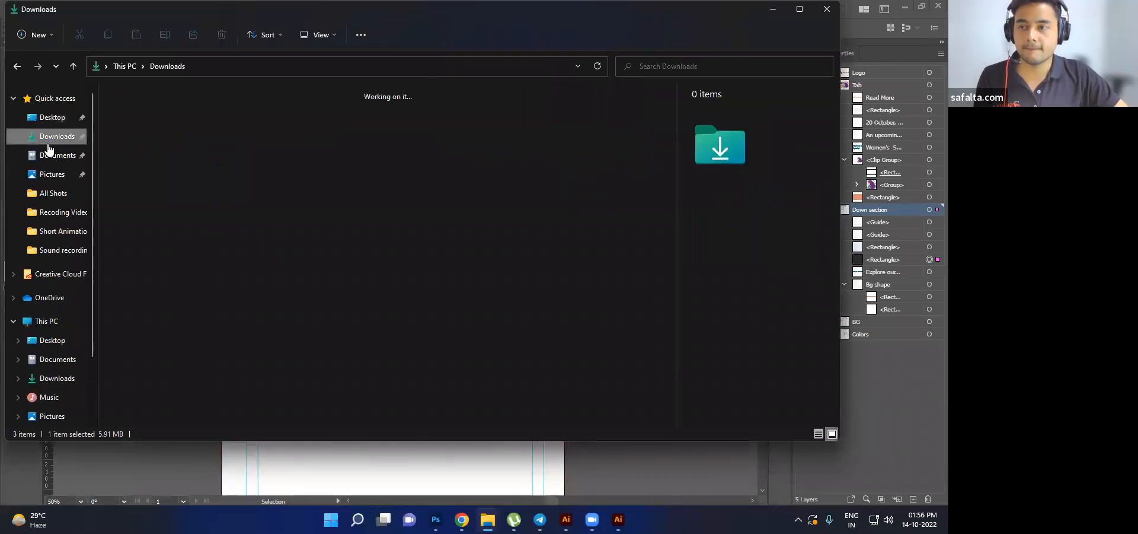
left_click(220, 135)
left_click(147, 139, "ctrl")
left_click_drag(146, 139, 319, 320)
key("super+Tab")
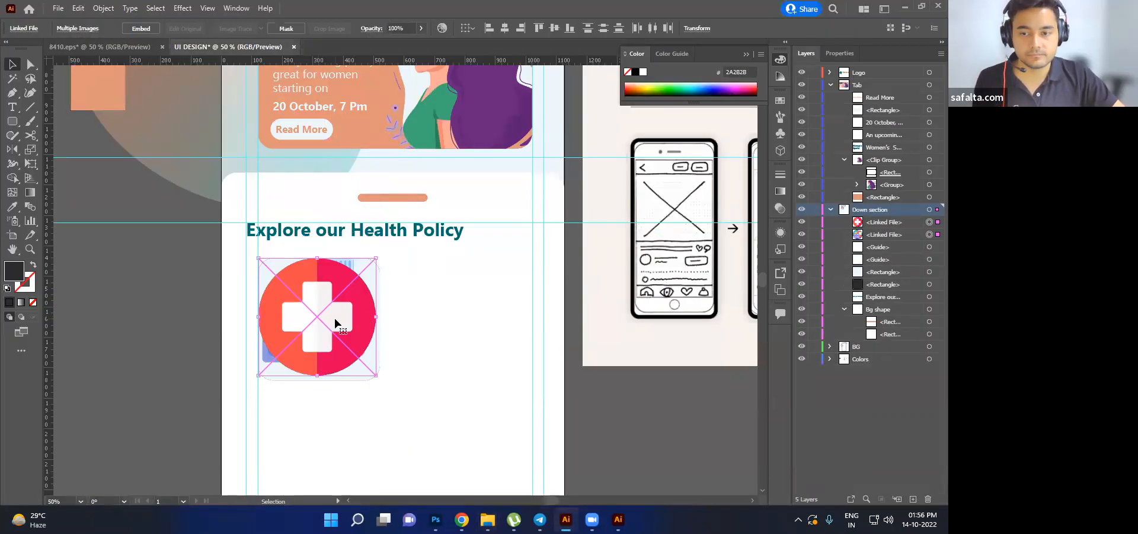
- Move the cross icon off the pale square, and scale the pills icon down to sit centred in the square's upper part
left_click(457, 310)
left_click_drag(330, 325, 508, 325)
left_click(312, 329)
scroll(350, 301, "up", 5)
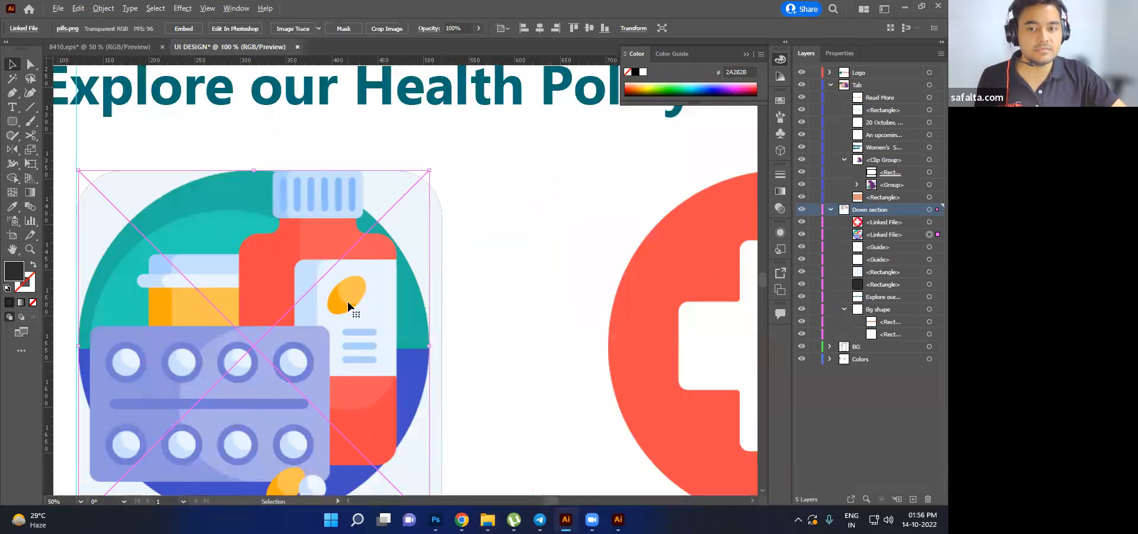
scroll(419, 275, "down", 4)
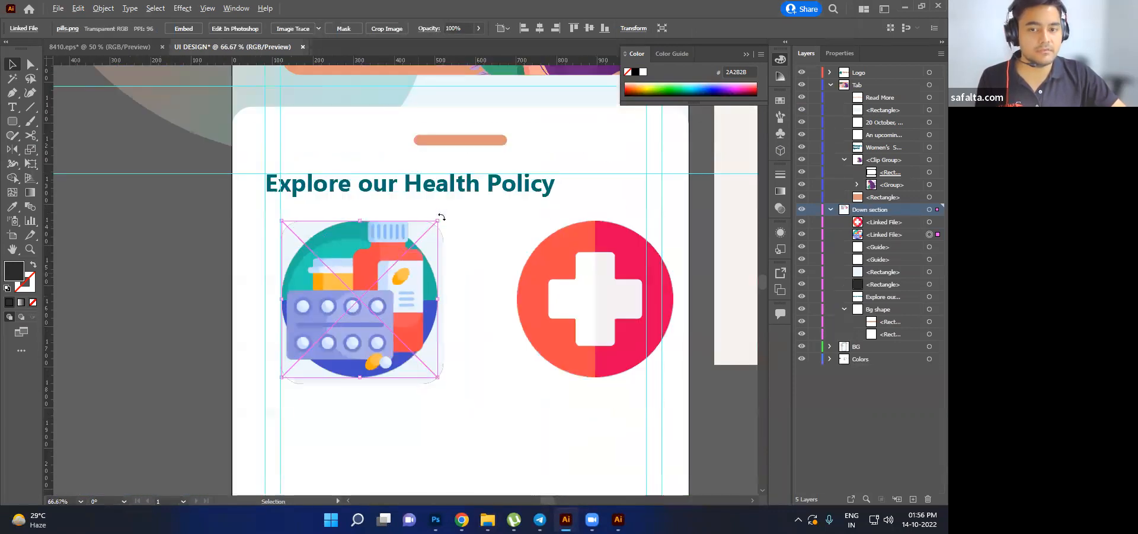
left_click_drag(436, 223, 334, 326)
left_click_drag(304, 357, 345, 295)
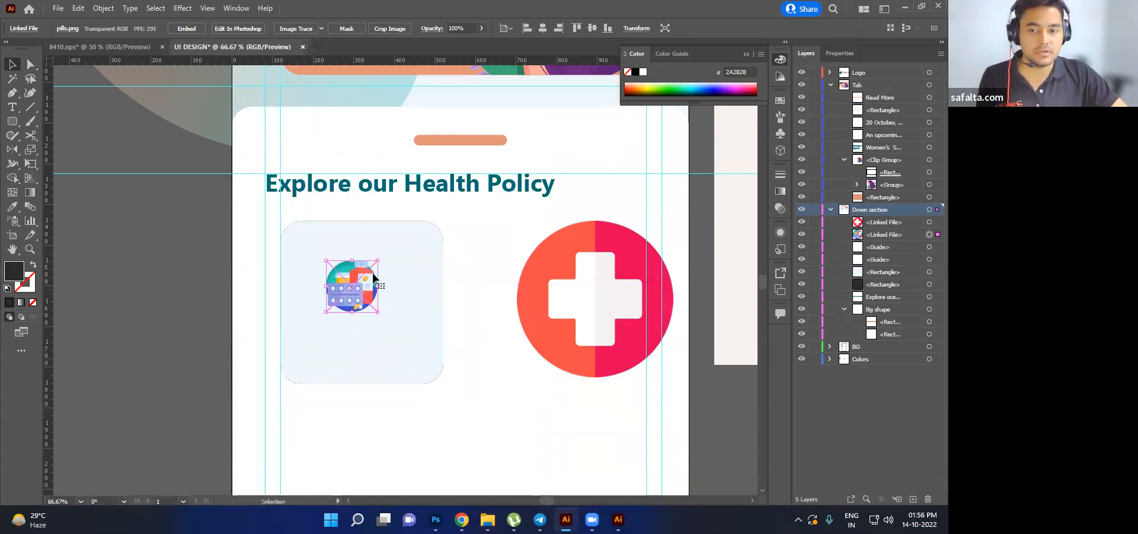
left_click_drag(378, 261, 408, 227)
left_click_drag(418, 282, 409, 296)
- Scale the cross icon down to the same size as the pills icon and align it directly on top of it
left_click_drag(579, 300, 556, 293)
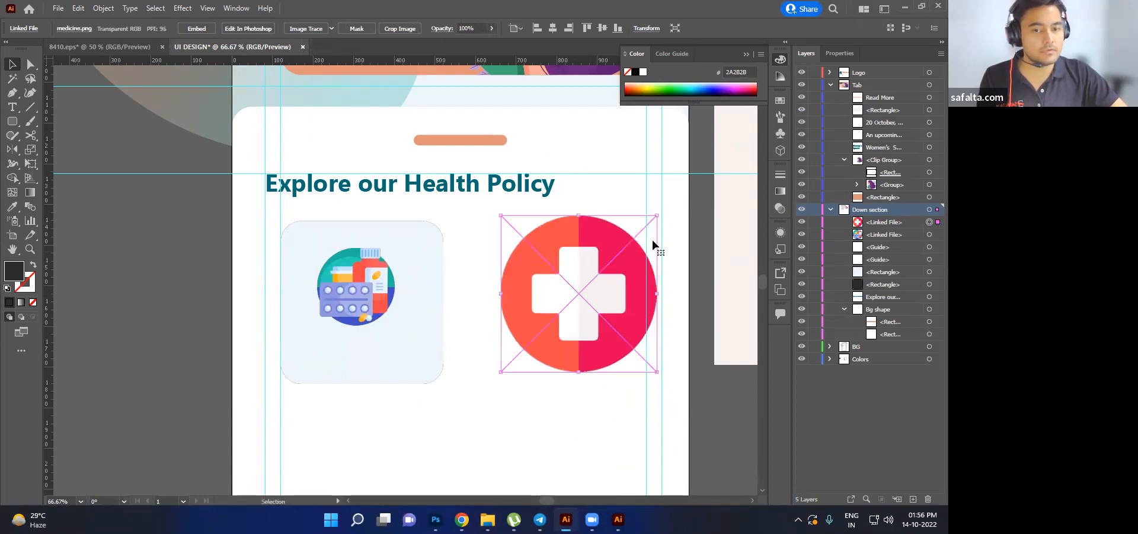
left_click_drag(658, 218, 574, 301)
left_click_drag(541, 335, 367, 287)
scroll(366, 287, "up", 10)
scroll(367, 288, "down", 10)
scroll(366, 287, "up", 2)
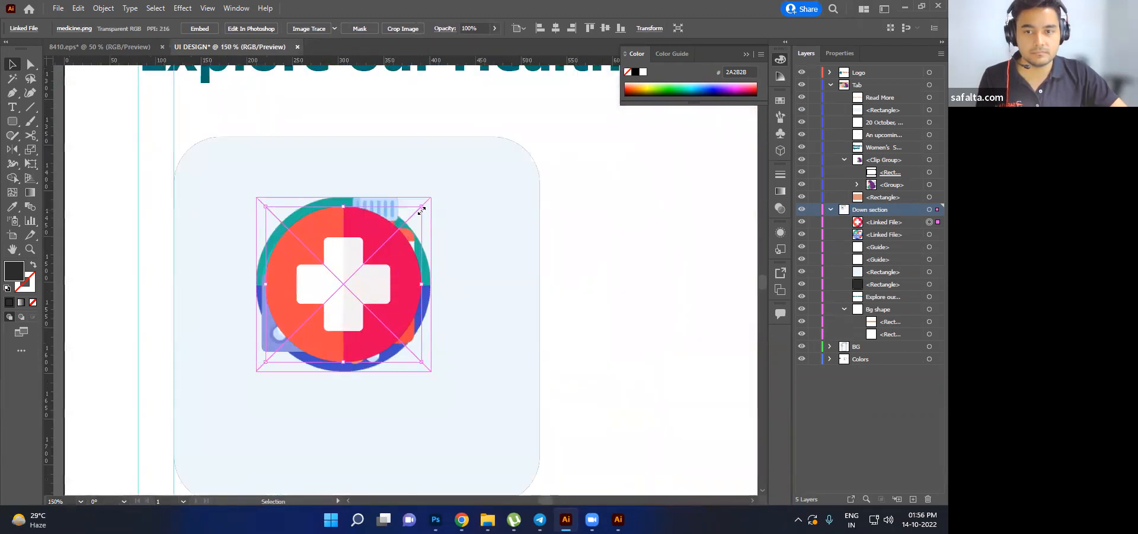
left_click_drag(427, 210, 450, 196)
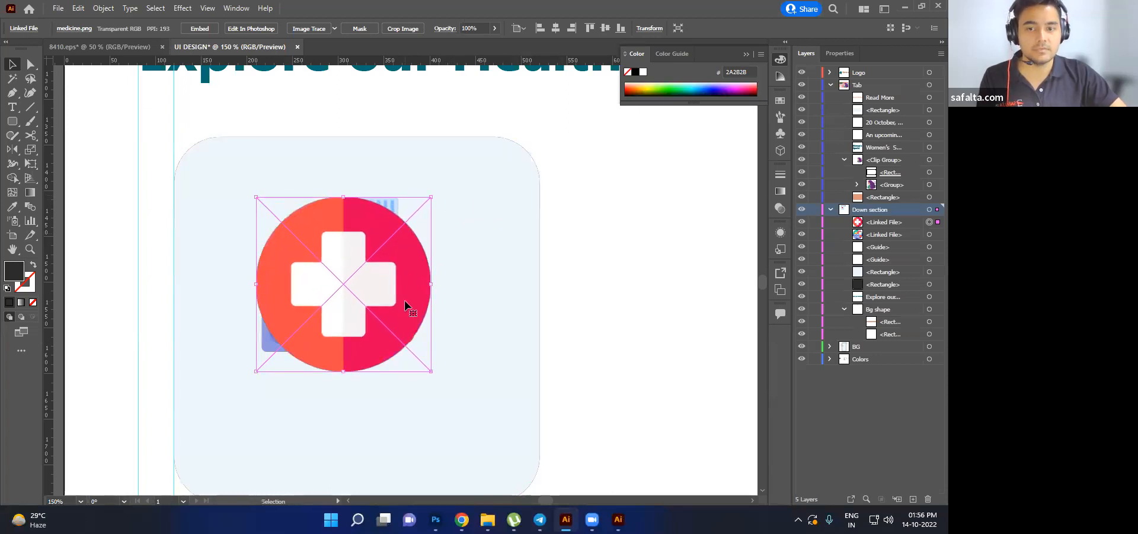
- Move the cross icon off the pale square into the empty area beside it, and centre the pills icon horizontally in the square
scroll(404, 300, "down", 2)
left_click_drag(403, 301, 594, 301)
left_click(402, 292)
left_click(436, 285, "shift")
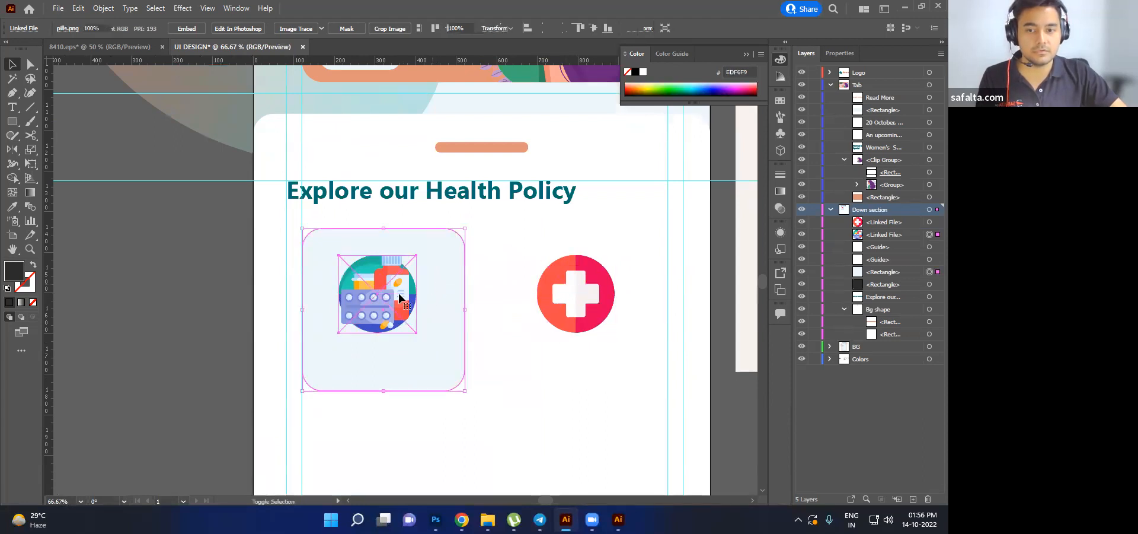
left_click(275, 307)
left_click_drag(367, 297, 394, 297)
left_click(188, 322)
- Increase the corner rounding of the pale square behind the pills icon
left_click(344, 246)
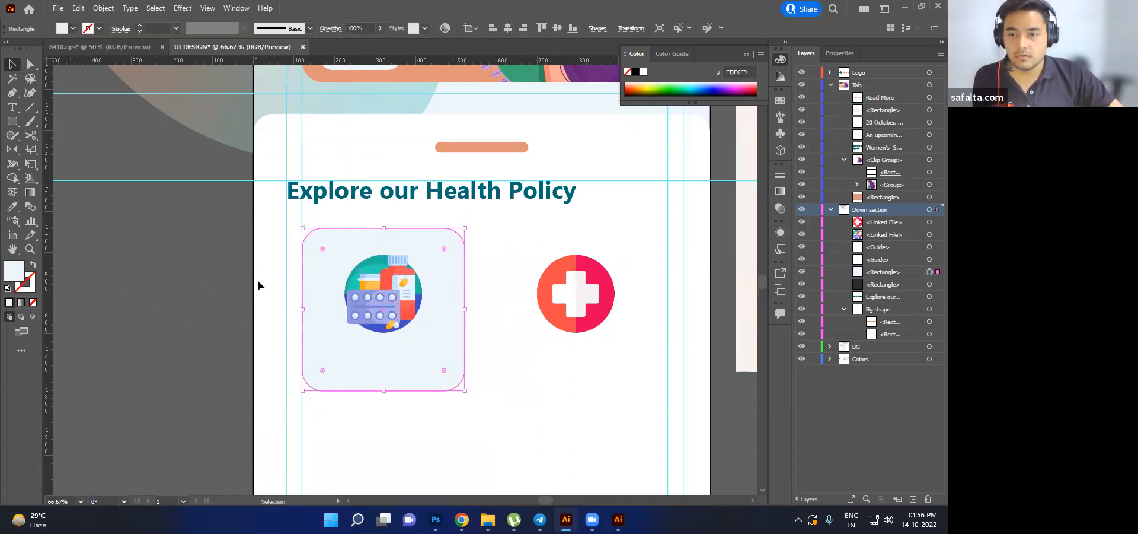
scroll(330, 265, "up", 4)
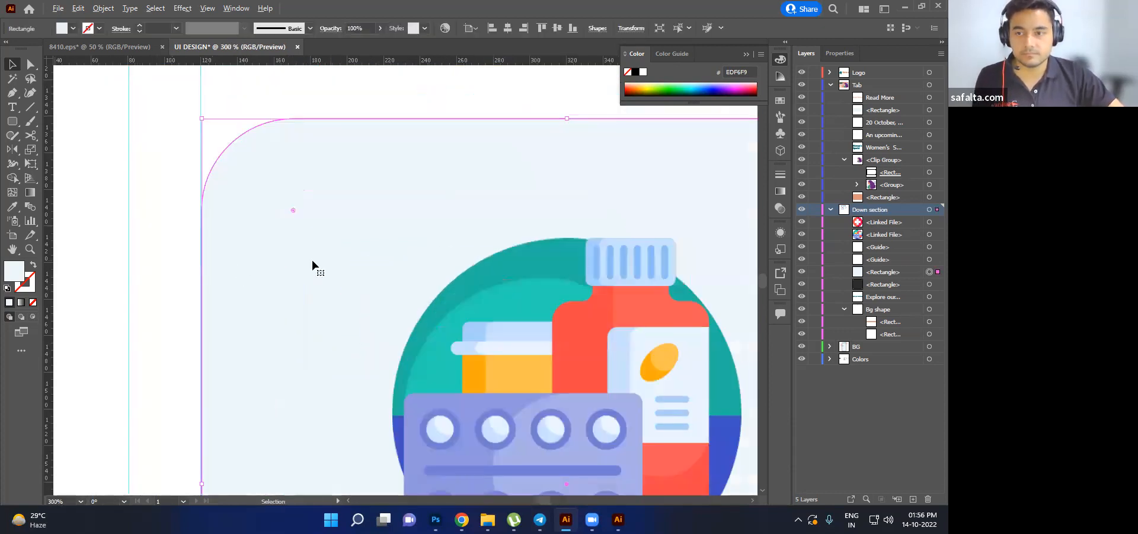
left_click(63, 318)
scroll(261, 295, "down", 6)
left_click(312, 309)
scroll(312, 308, "up", 2)
left_click_drag(315, 248, 310, 249)
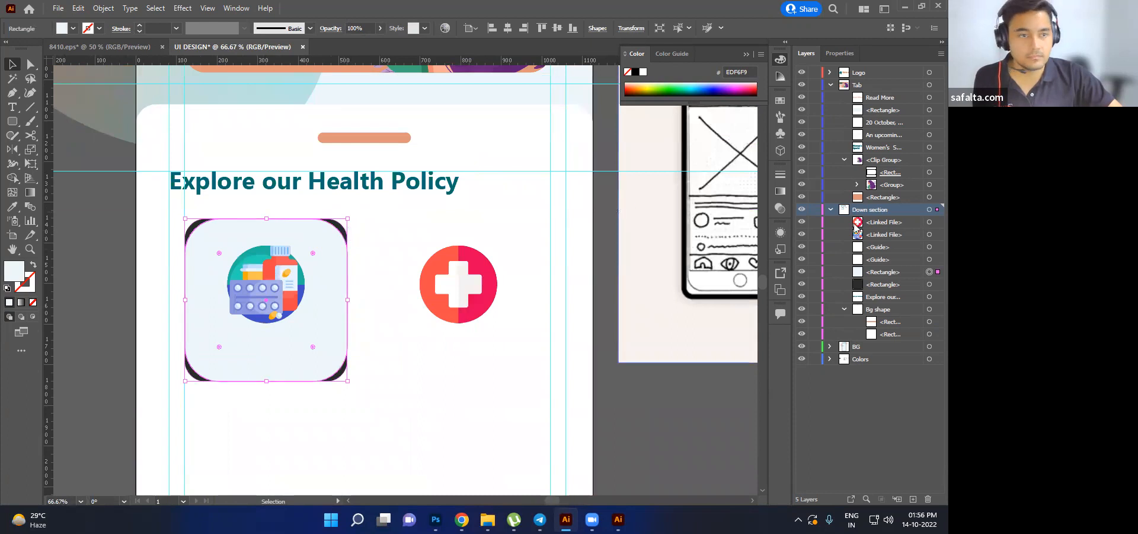
- Hide the dark rectangle lying behind the pale rounded square
left_click(929, 285)
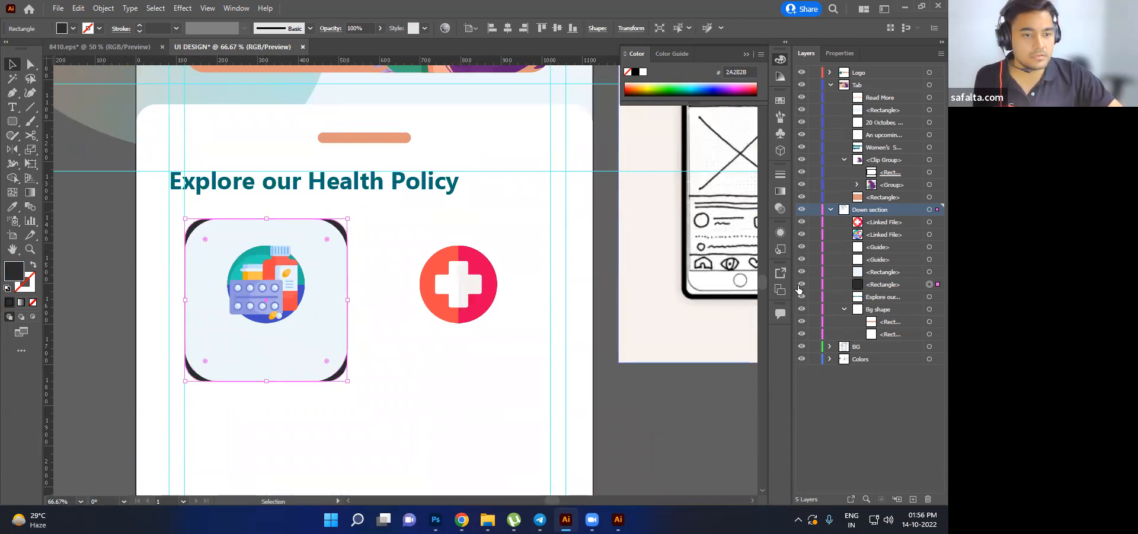
left_click(803, 284)
left_click(312, 278)
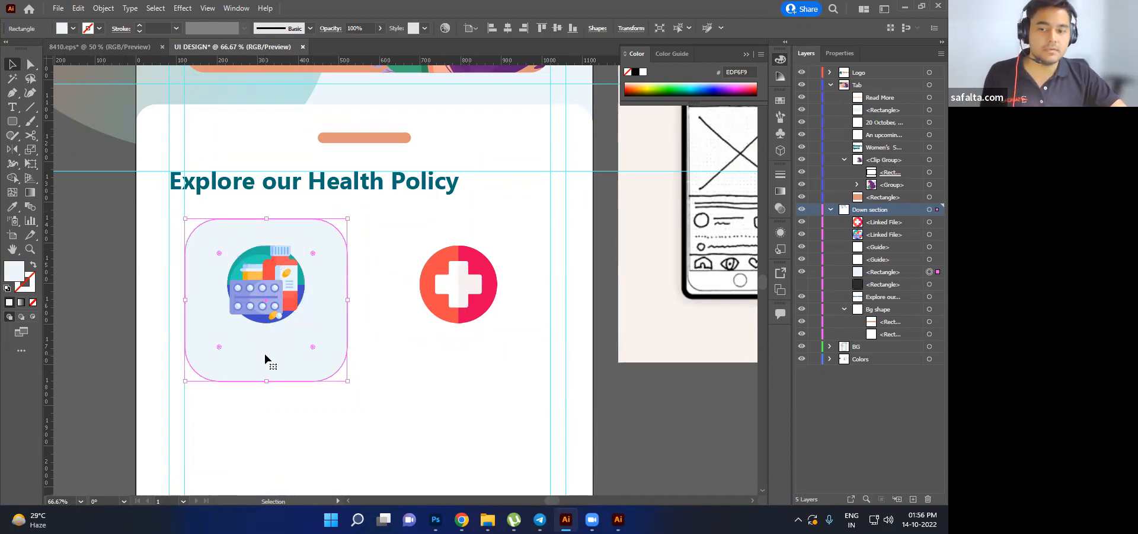
- Copy the "Explore our Health Policy" heading straight down below the pills icon and bring the copy to the front
left_click(297, 189)
key("a")
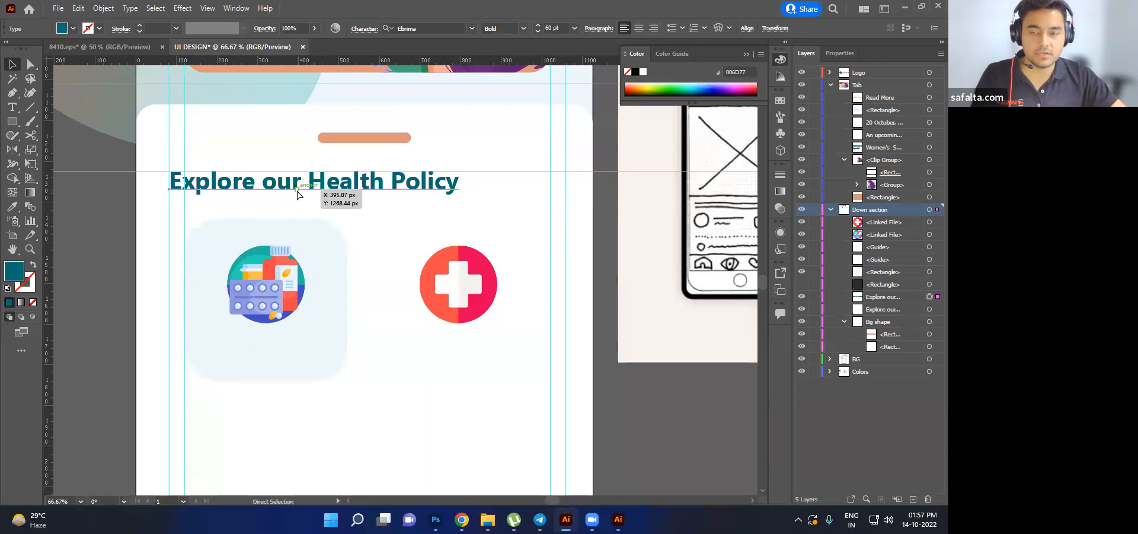
left_click_drag(286, 188, 289, 350)
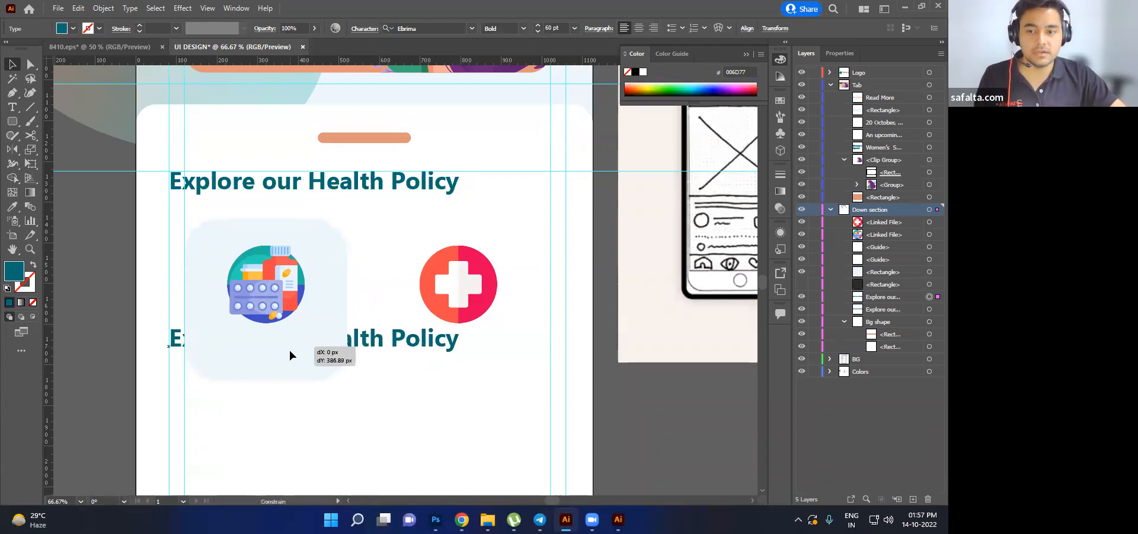
right_click(390, 341)
mouse_move(451, 444)
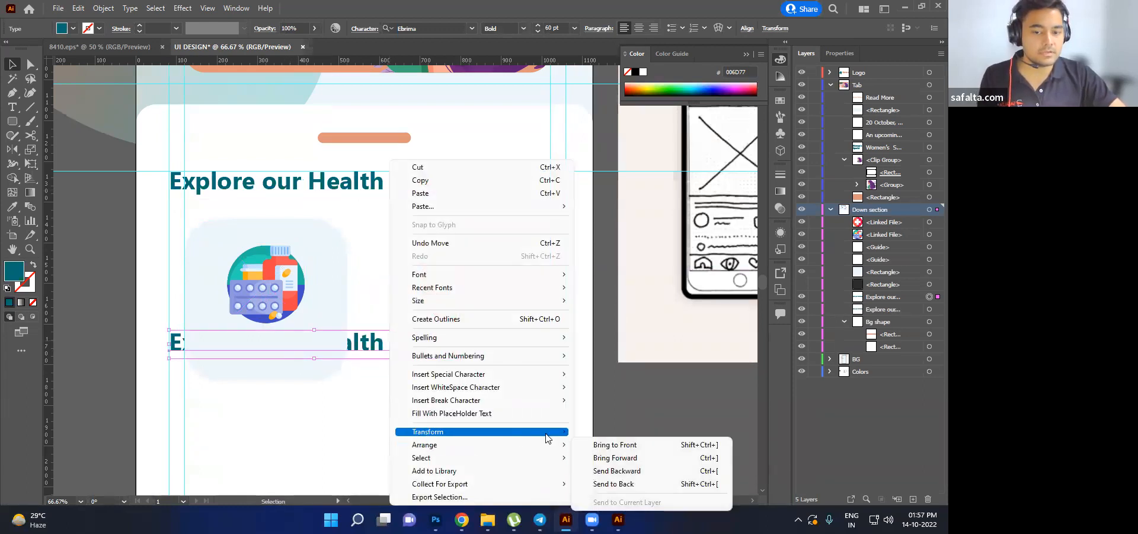
left_click(628, 446)
- Replace the copied heading's text with "Free Medicines"
key("t")
left_click(381, 353)
key("ctrl+a")
type("Free")
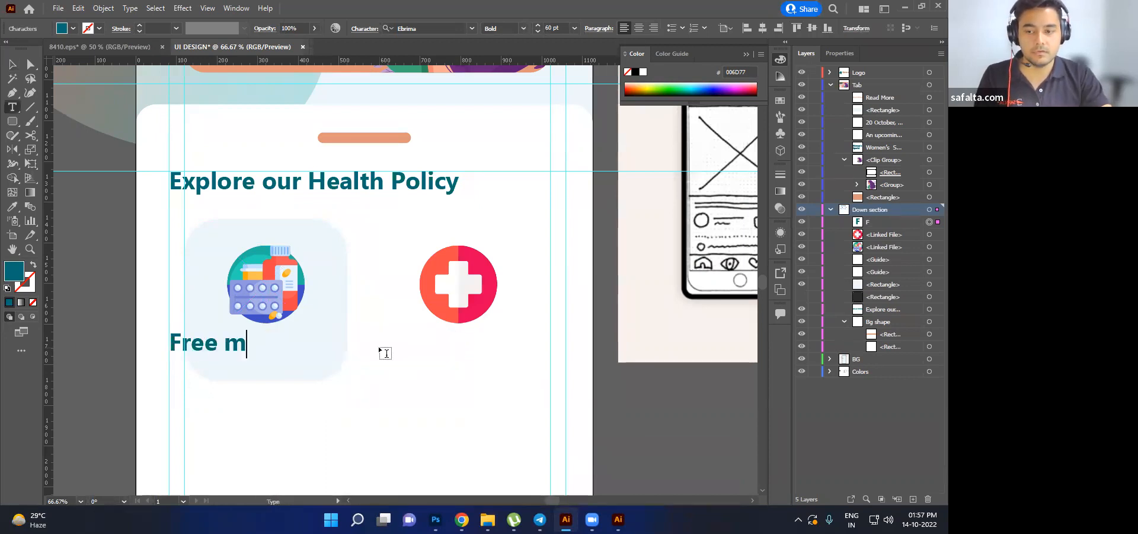
key("BackSpace")
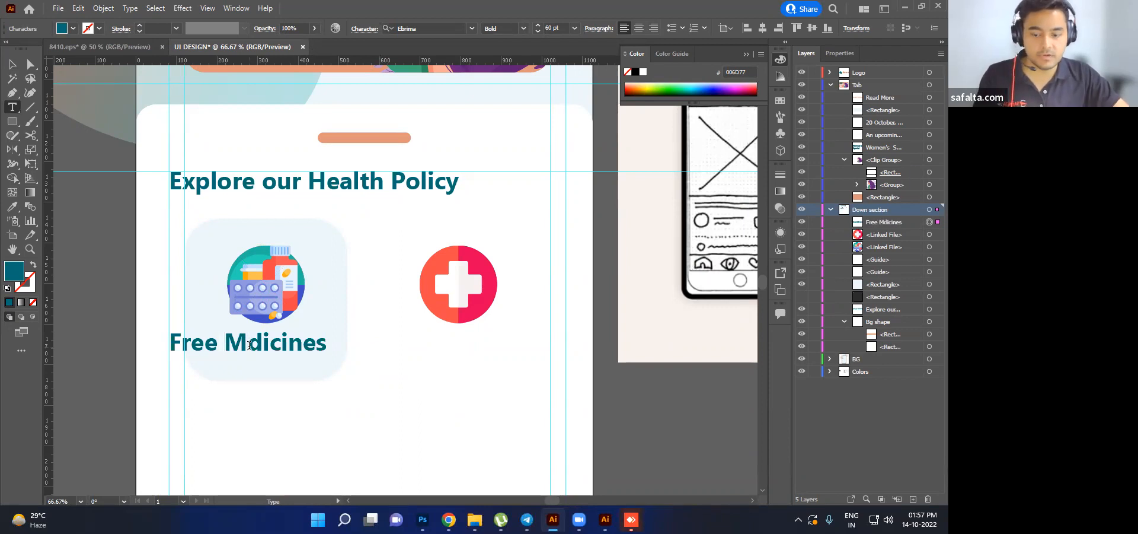
left_click(249, 344)
type("e")
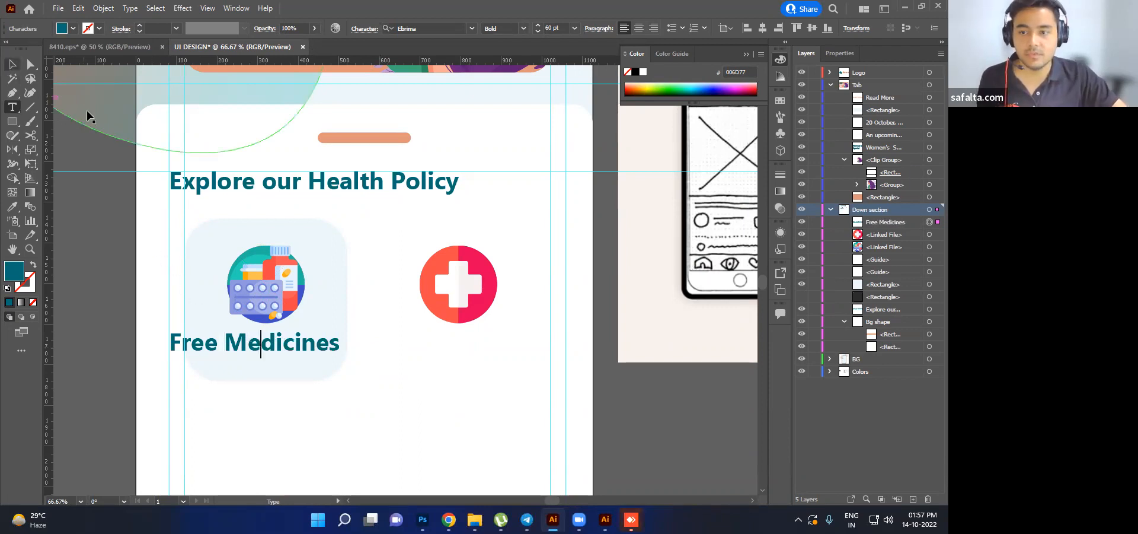
key("Escape")
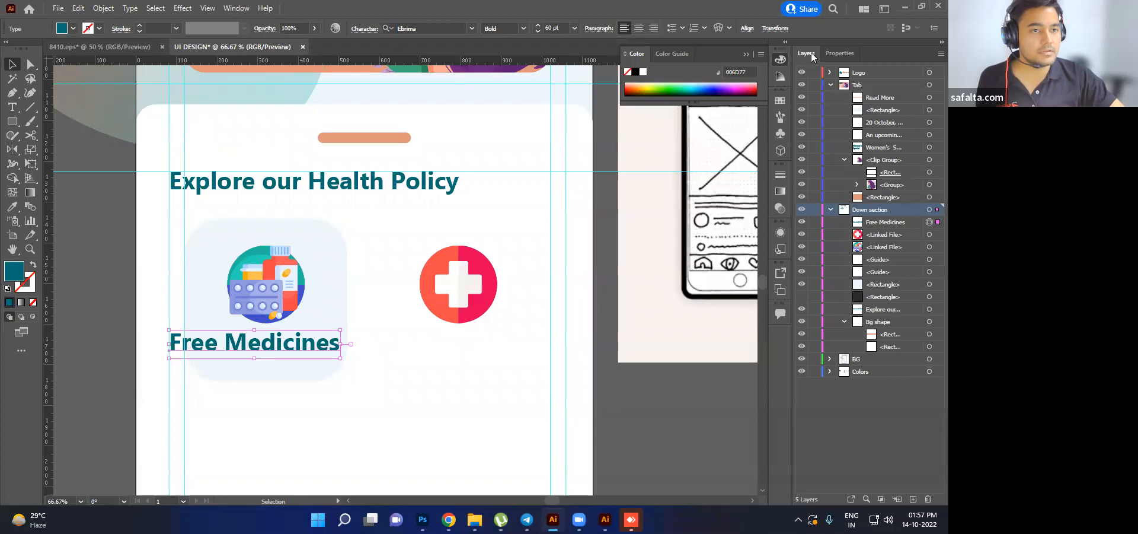
- Set the "Free Medicines" label to Regular weight, scale it down to about 43 pt and centre it below the pills icon
left_click(835, 53)
left_click(930, 308)
left_click(883, 322)
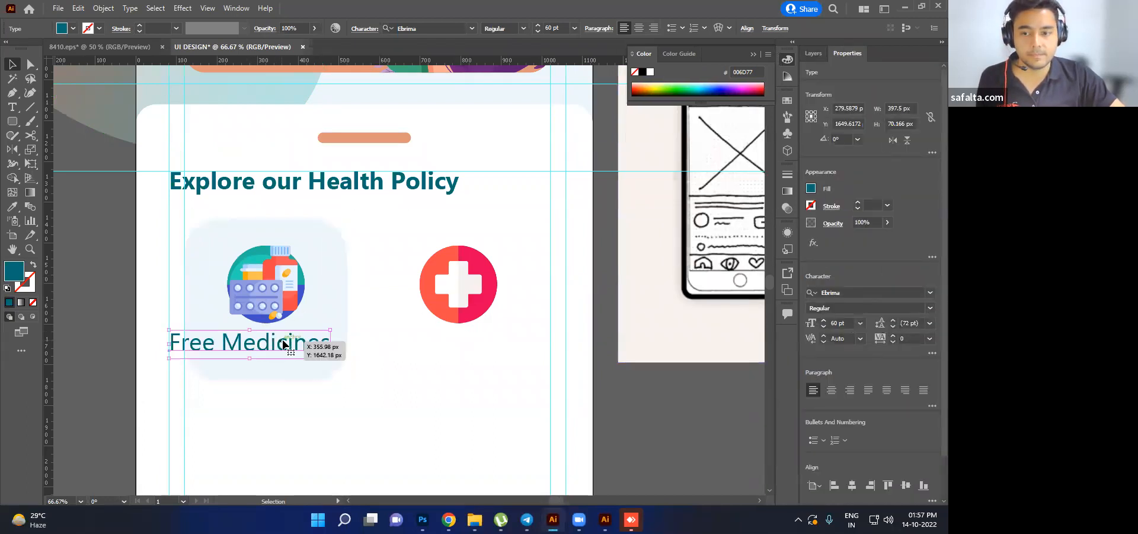
left_click_drag(330, 360, 298, 351)
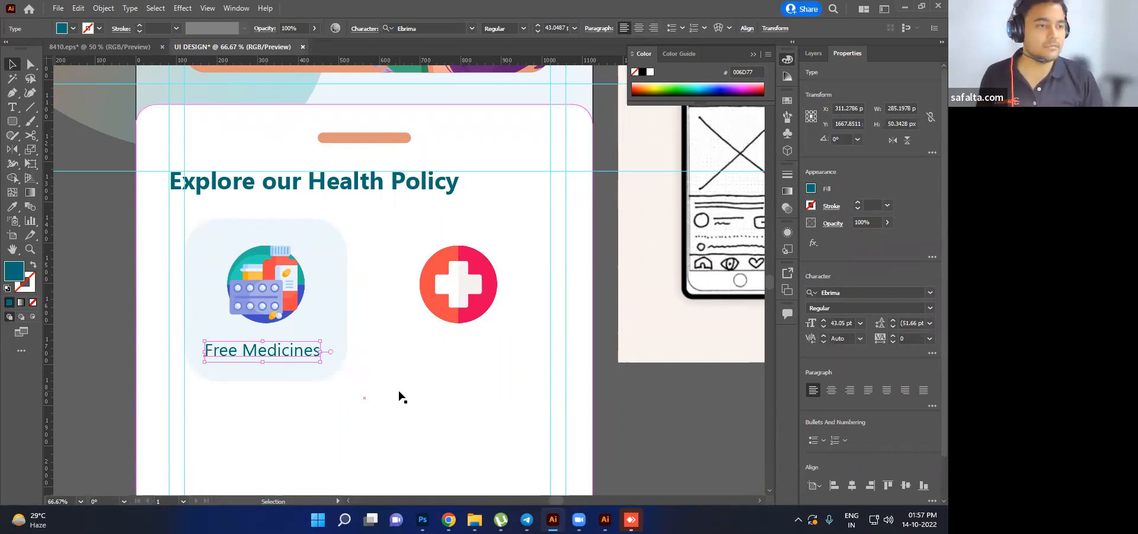
- Delete the spare cross icon beside the tile
scroll(401, 396, "down", 2)
left_click(472, 258)
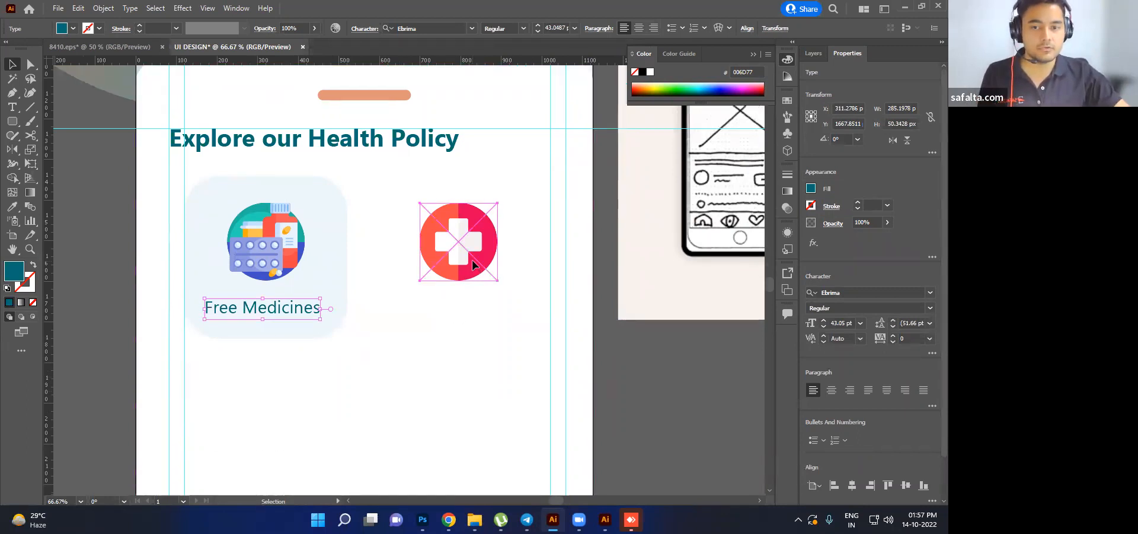
key("Delete")
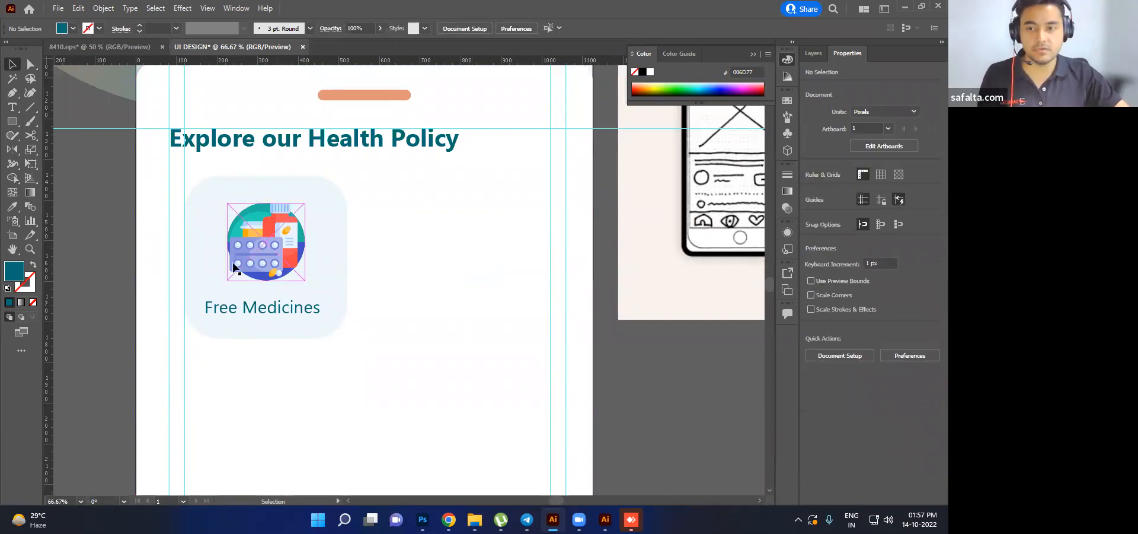
left_click_drag(119, 177, 336, 330)
scroll(475, 353, "down", 1)
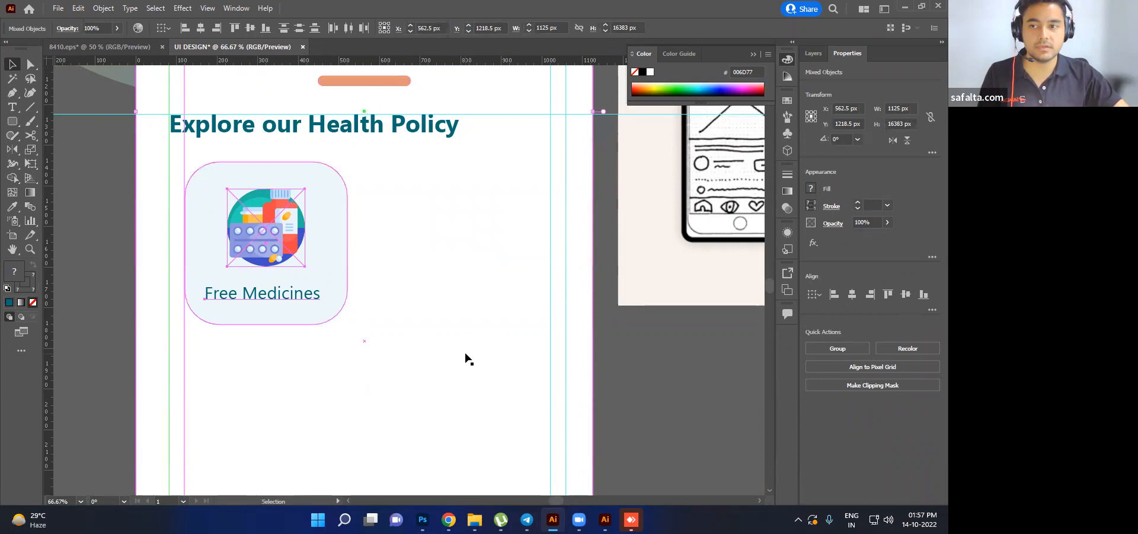
scroll(467, 358, "up", 2)
scroll(467, 358, "up", 1)
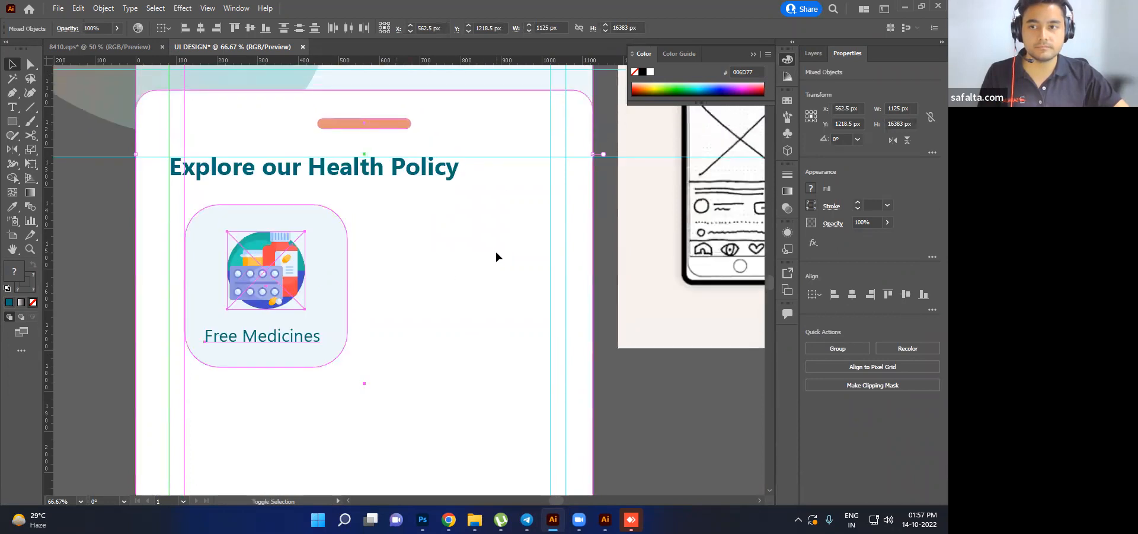
scroll(490, 286, "down", 1)
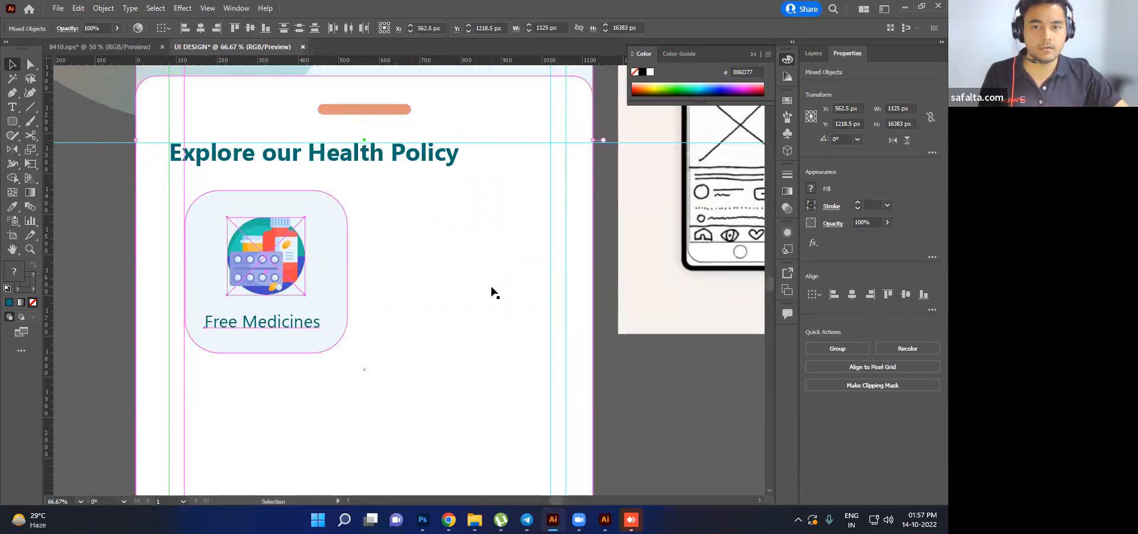
left_click(664, 361)
- Group the pale square, pills icon and label, and copy the group horizontally to form a second tile ending at the margin guide
left_click(302, 229)
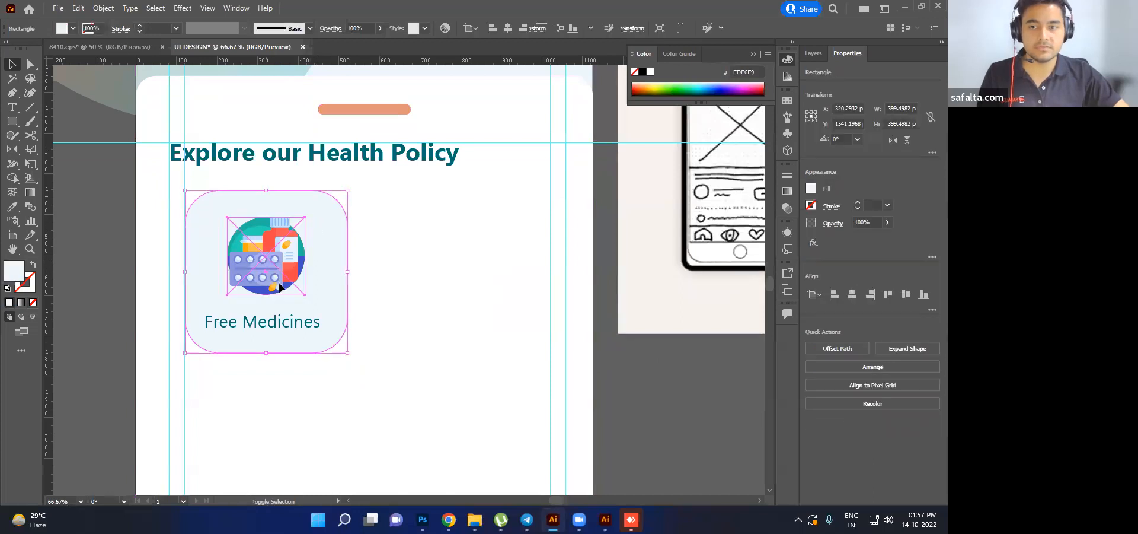
left_click(295, 314, "shift")
key("ctrl+g")
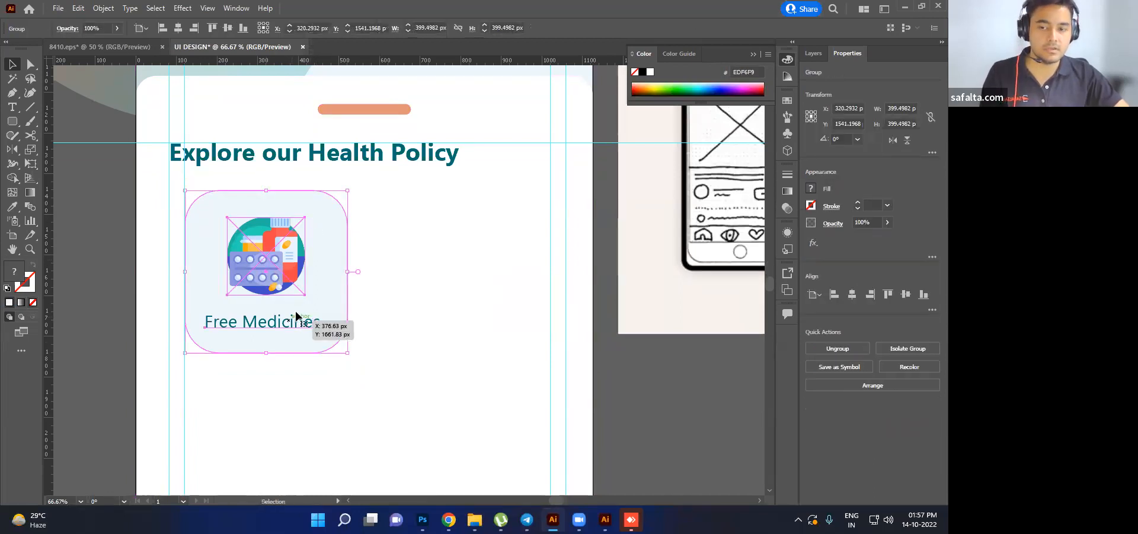
left_click_drag(294, 317, 500, 340)
- Copy both Free Medicines tiles straight down to form a second row, making a two-by-two grid
left_click(332, 289, "shift")
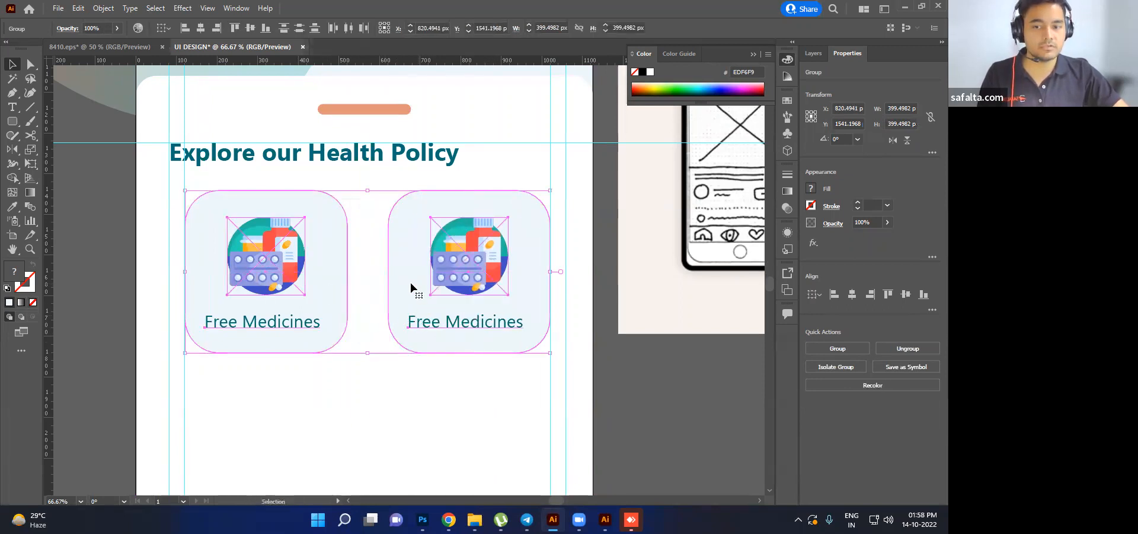
key("ctrl+minus")
key("ctrl+minus")
left_click_drag(418, 290, 418, 377)
scroll(418, 377, "up", 3)
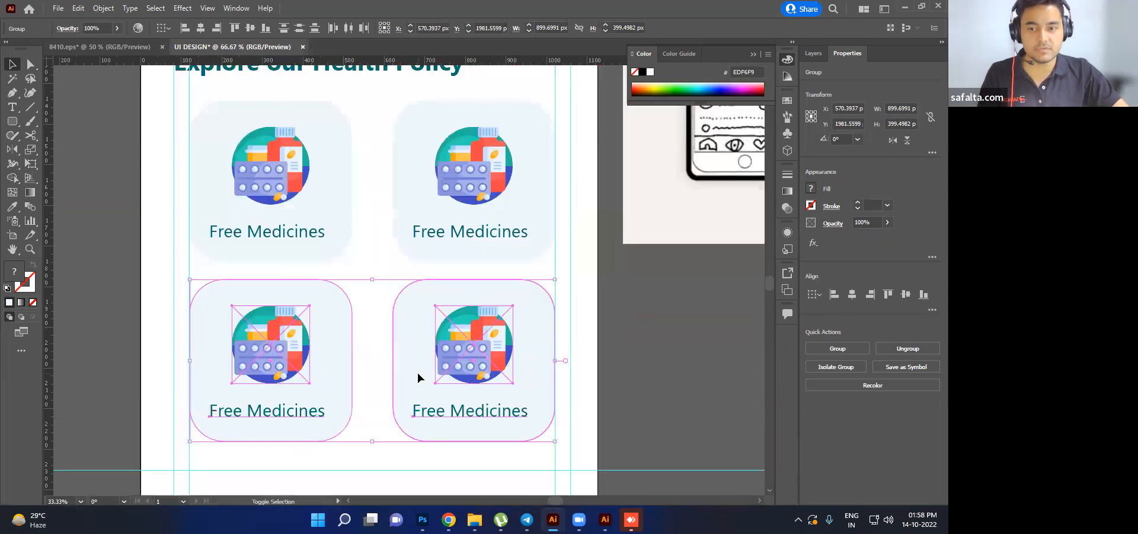
scroll(418, 376, "down", 2)
left_click(632, 360)
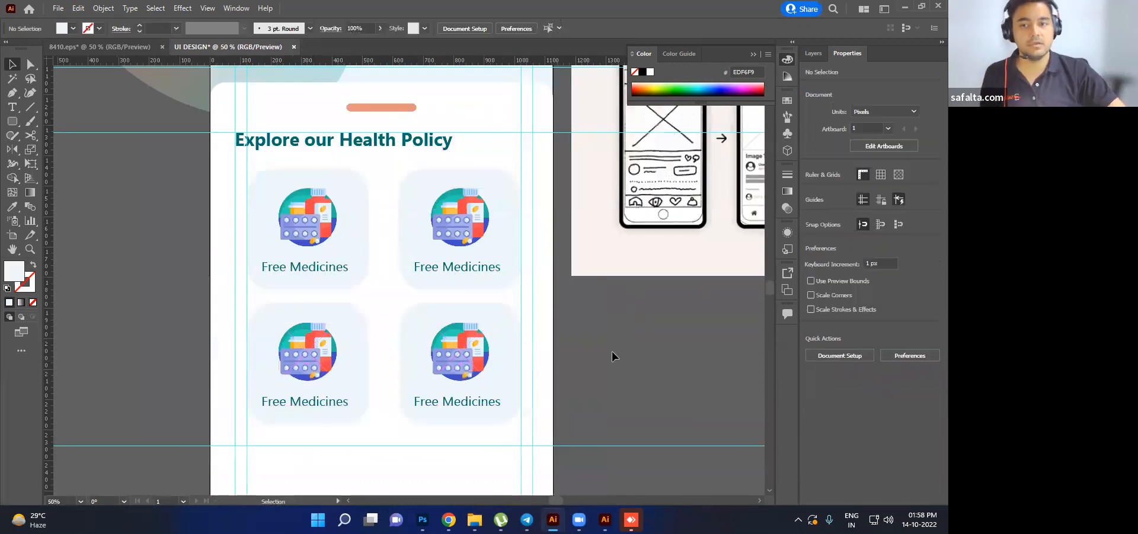
- Apply the teal-to-orange gradient and 45% opacity of the background blob to the panel's background group
left_click(465, 140)
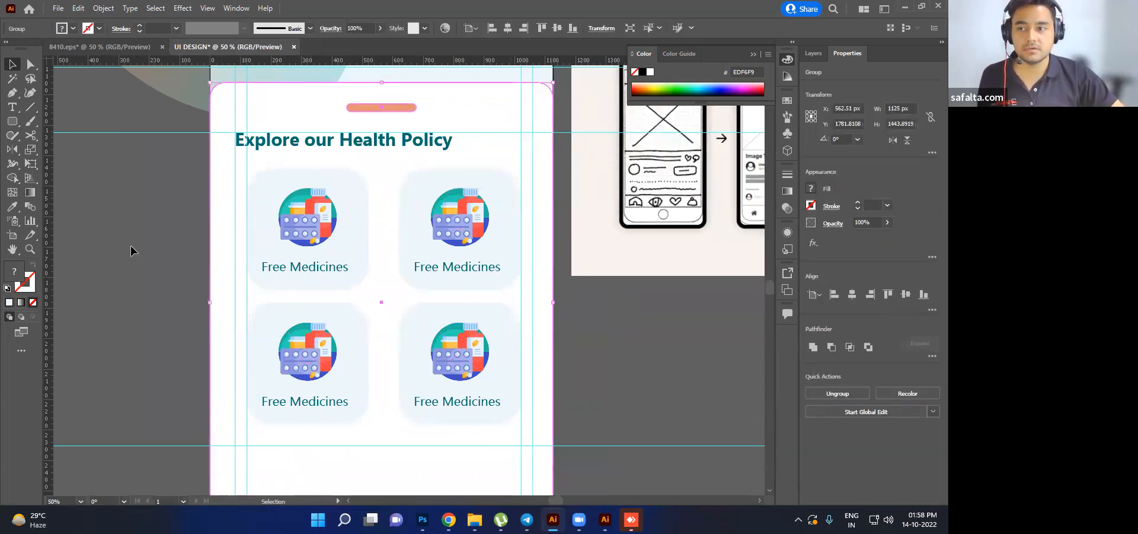
scroll(161, 258, "down", 2)
left_click_drag(168, 262, 243, 285)
key("i")
left_click(213, 144)
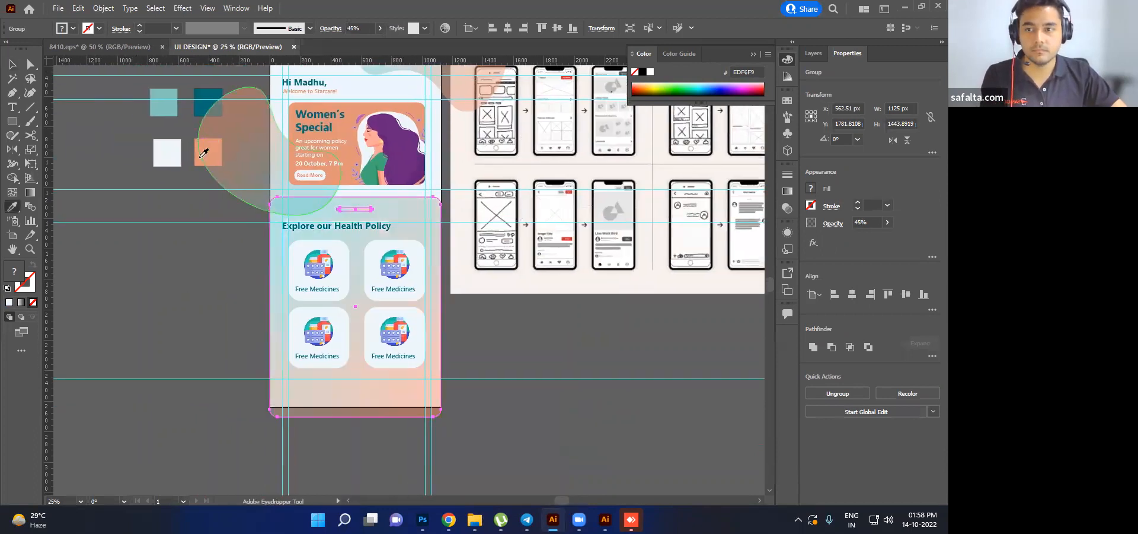
- Try the solid orange swatch colour on the panel's background group, and undo it
left_click(202, 156)
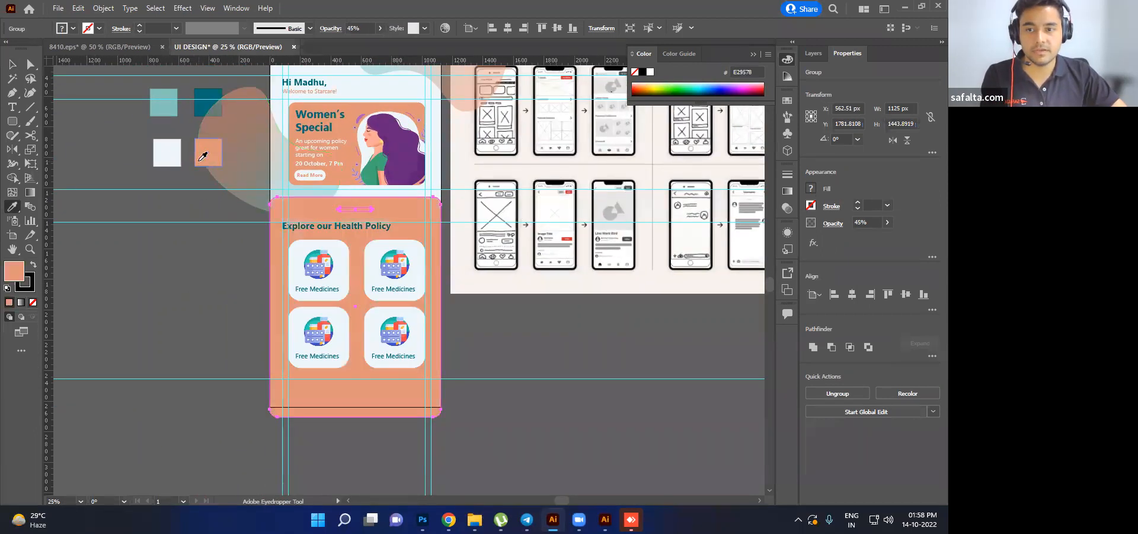
left_click(20, 67)
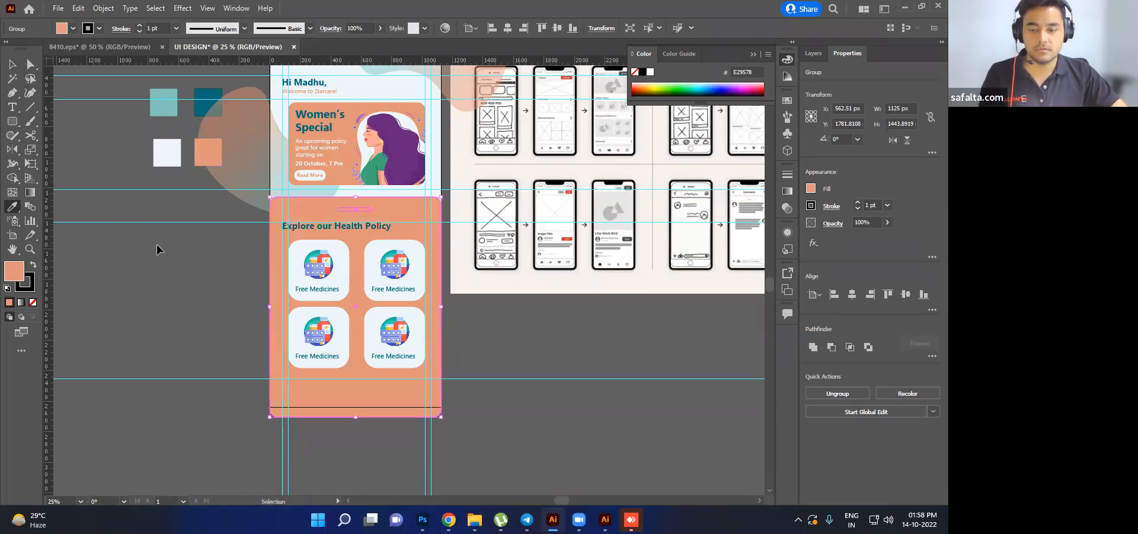
key("ctrl+z")
- Deselect the panel background and move the gradient blob straight up by about 216 px
key("v")
left_click(125, 261)
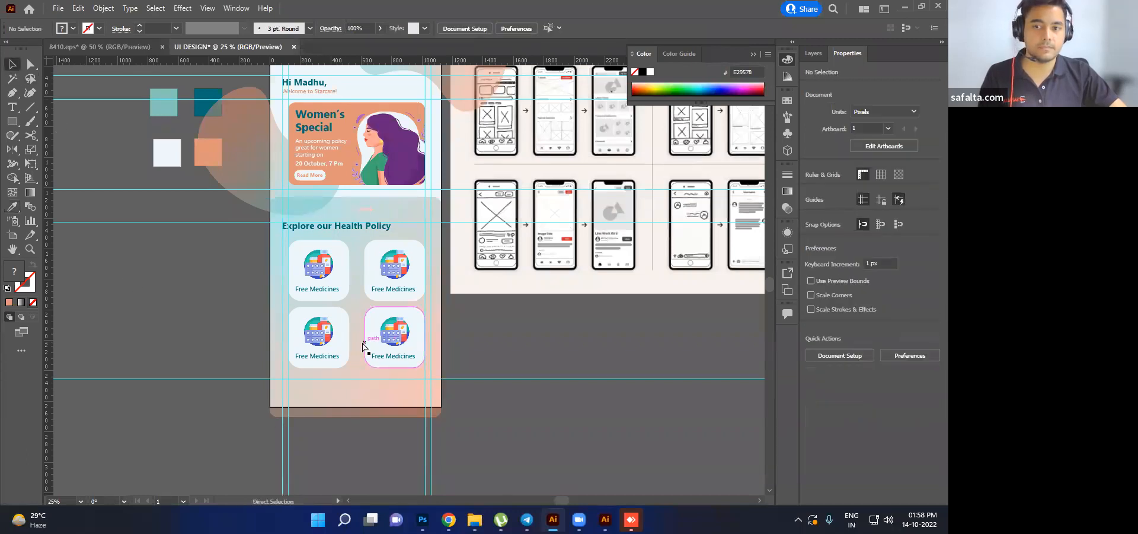
left_click_drag(247, 146, 247, 114)
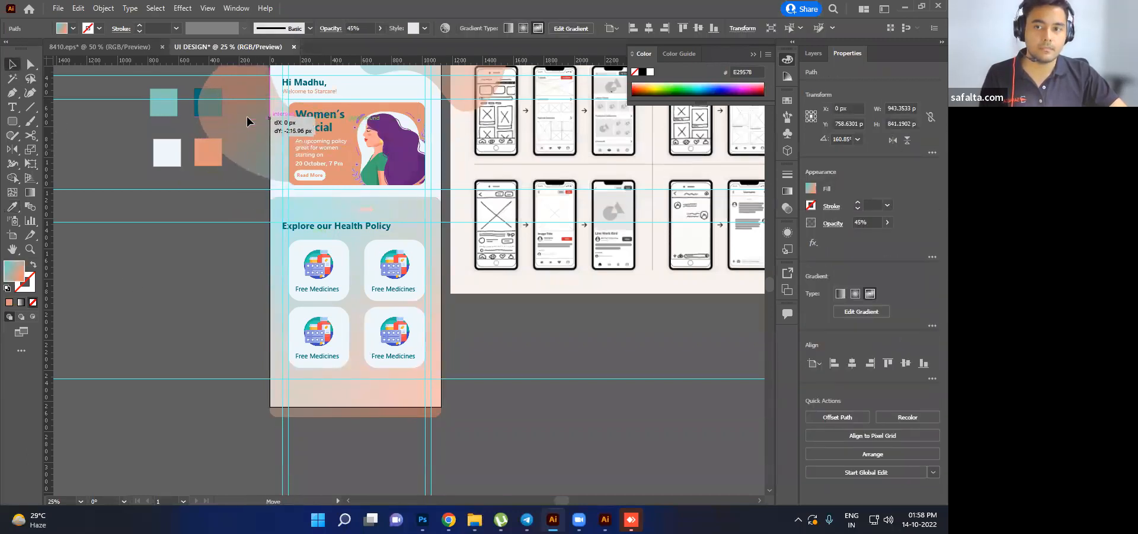
- Isolate the panel's background group, recolour the small bar above the heading with the orange swatch E29578, and leave isolation
left_click(359, 208)
scroll(359, 208, "up", 2)
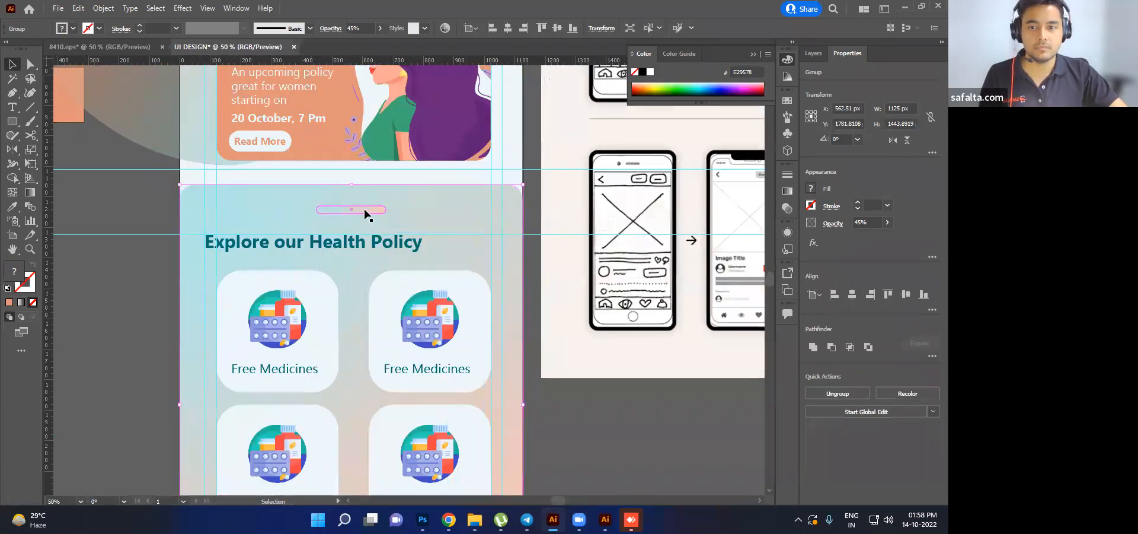
double_click(364, 208)
scroll(164, 214, "down", 1)
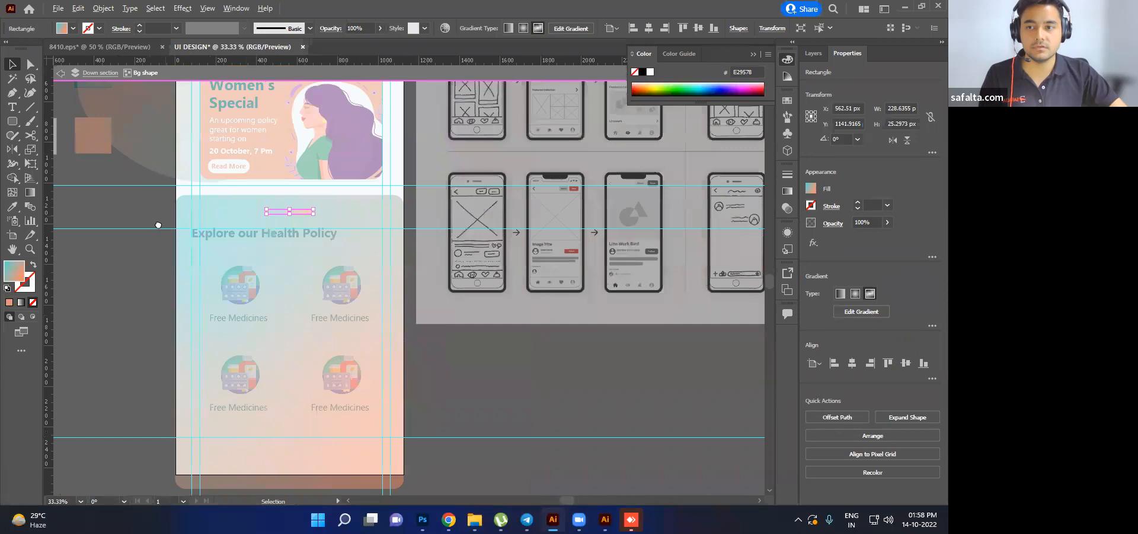
left_click_drag(158, 223, 343, 291)
key("i")
left_click(278, 217)
left_click(12, 65)
double_click(11, 64)
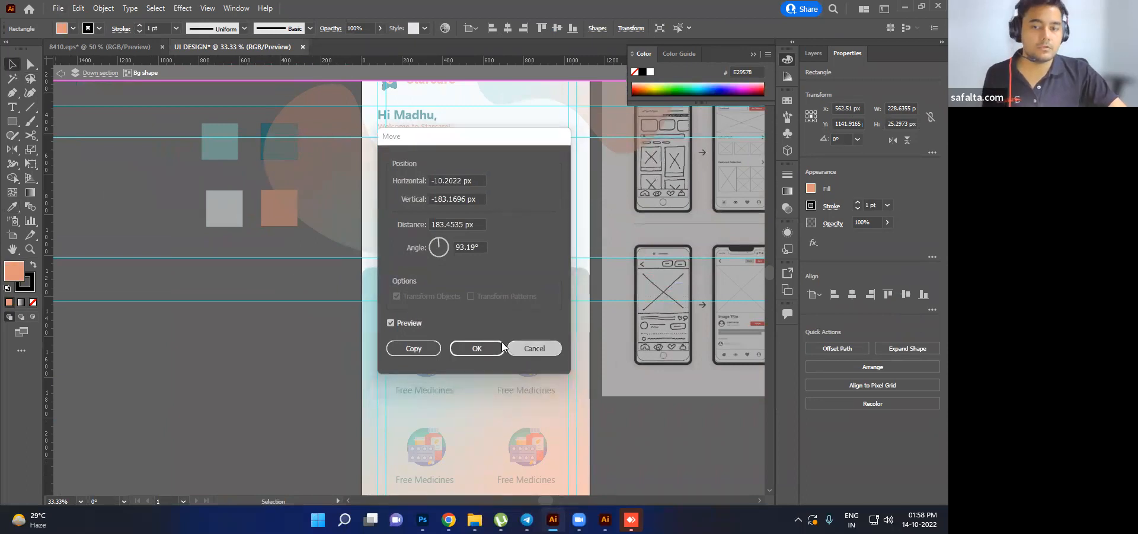
left_click(526, 348)
double_click(226, 340)
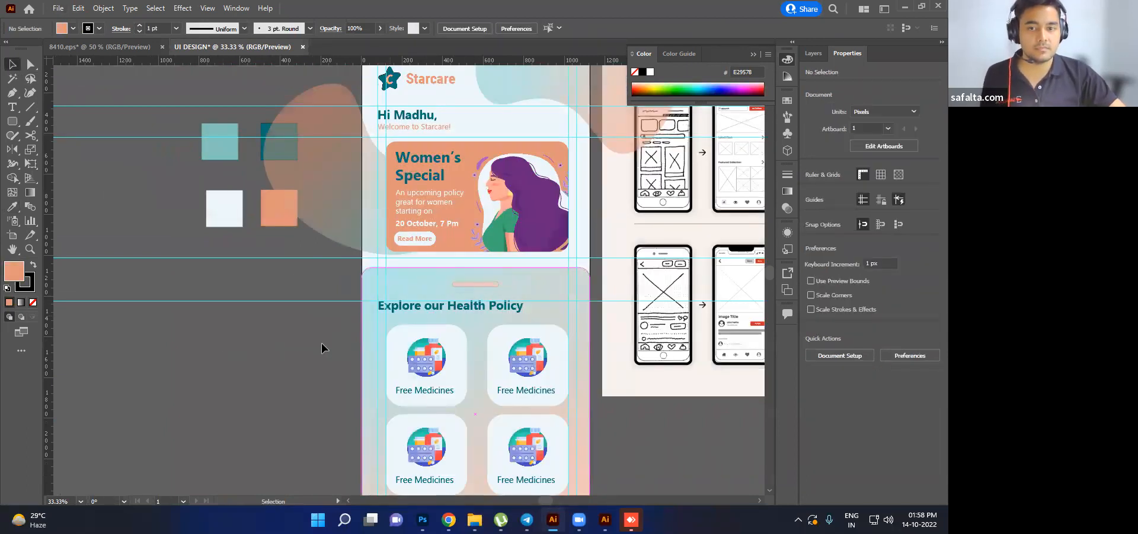
- Move the phone wireframe reference image farther from the Starcare artboard, about 650 px right and 250 px down
scroll(270, 361, "down", 1)
left_click_drag(271, 361, 219, 272)
left_click_drag(320, 388, 316, 350)
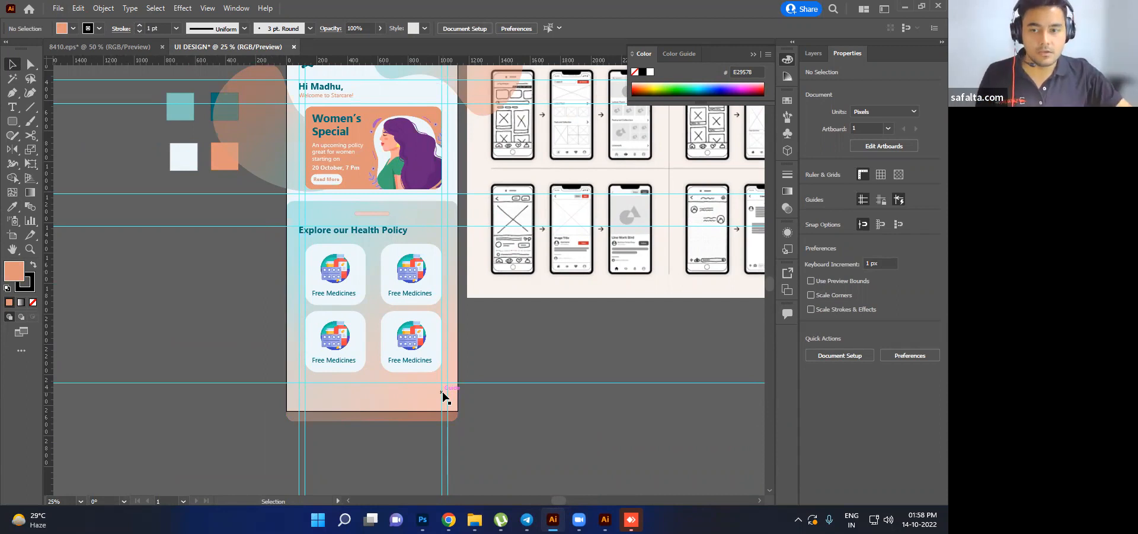
scroll(443, 391, "up", 2)
scroll(420, 300, "down", 2)
left_click_drag(401, 187, 429, 307)
left_click_drag(621, 256, 724, 295)
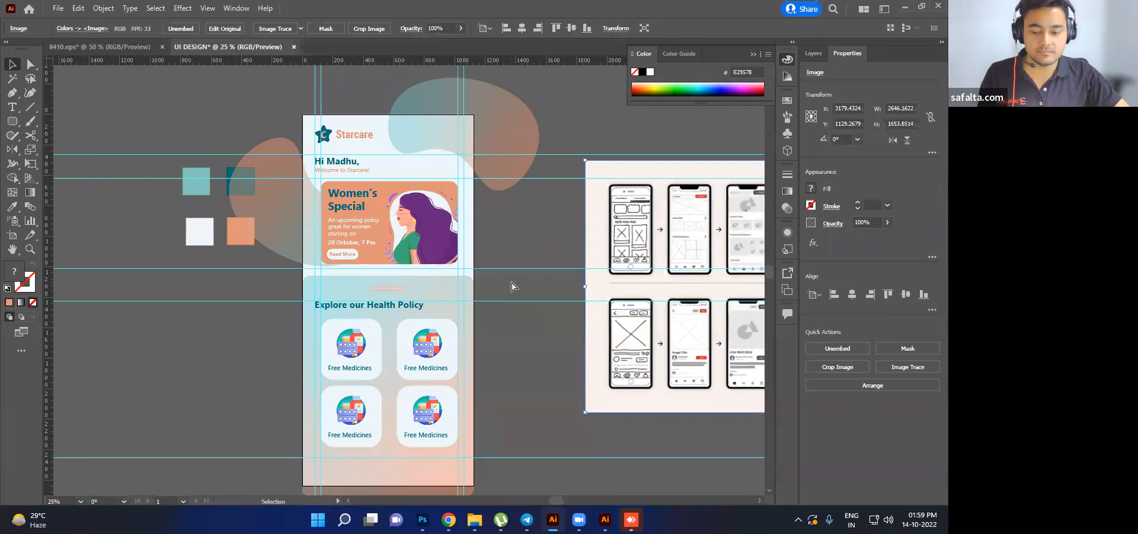
- Save the document as UI DESIGN.ai in the person-named folder on New Volume (F:), using Illustrator 2020 format with PDF compatibility and compression
key("ctrl+shift+s")
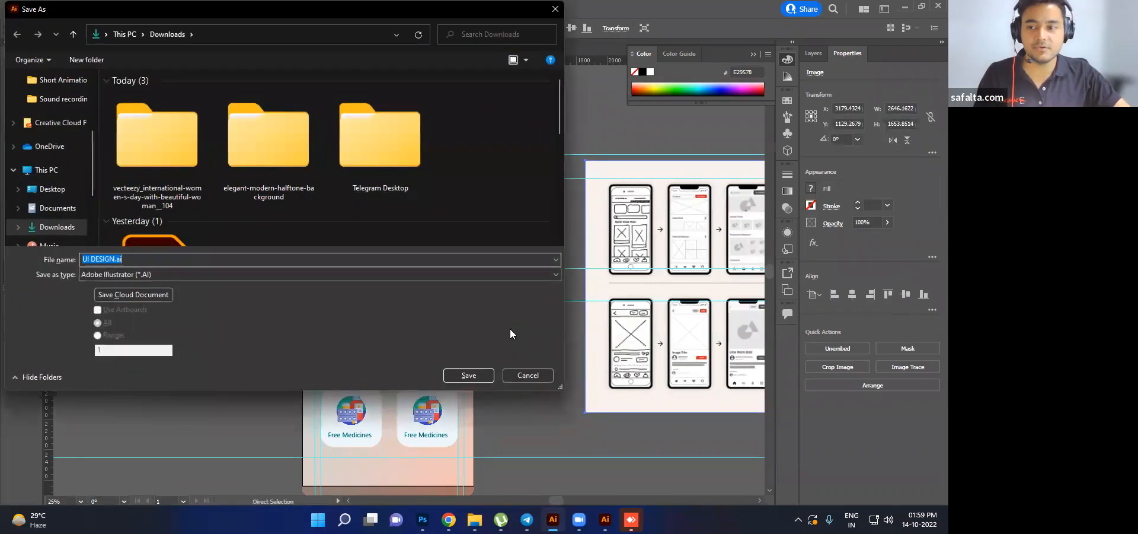
scroll(63, 171, "down", 3)
left_click(59, 236)
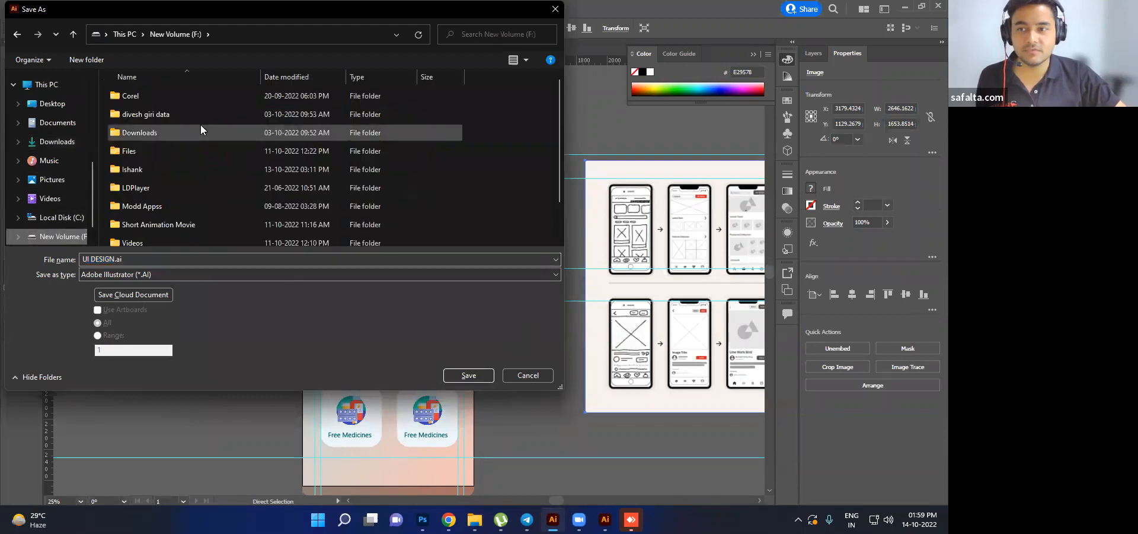
scroll(149, 135, "down", 1)
double_click(149, 134)
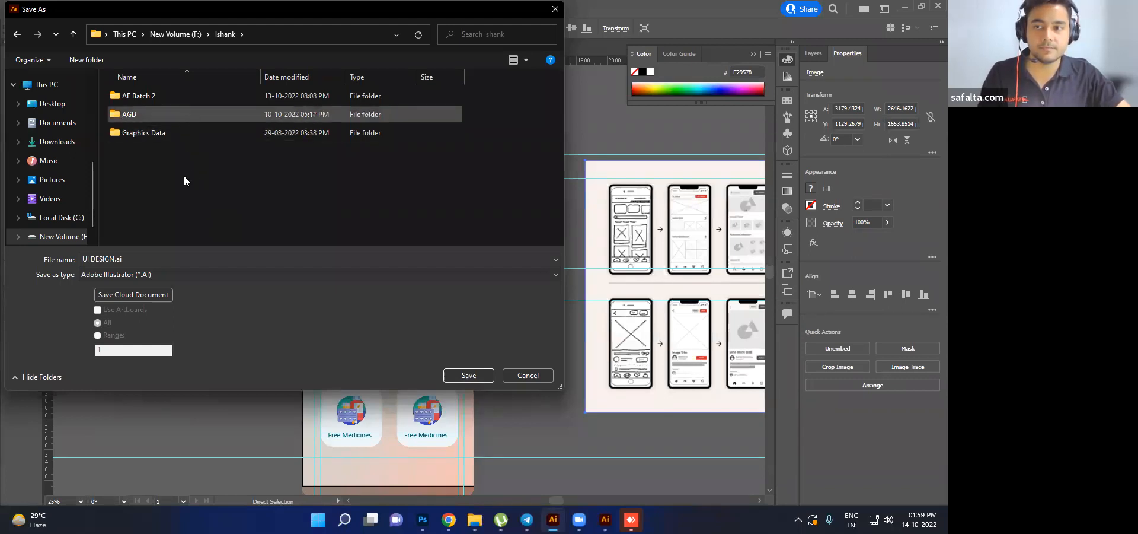
left_click(468, 376)
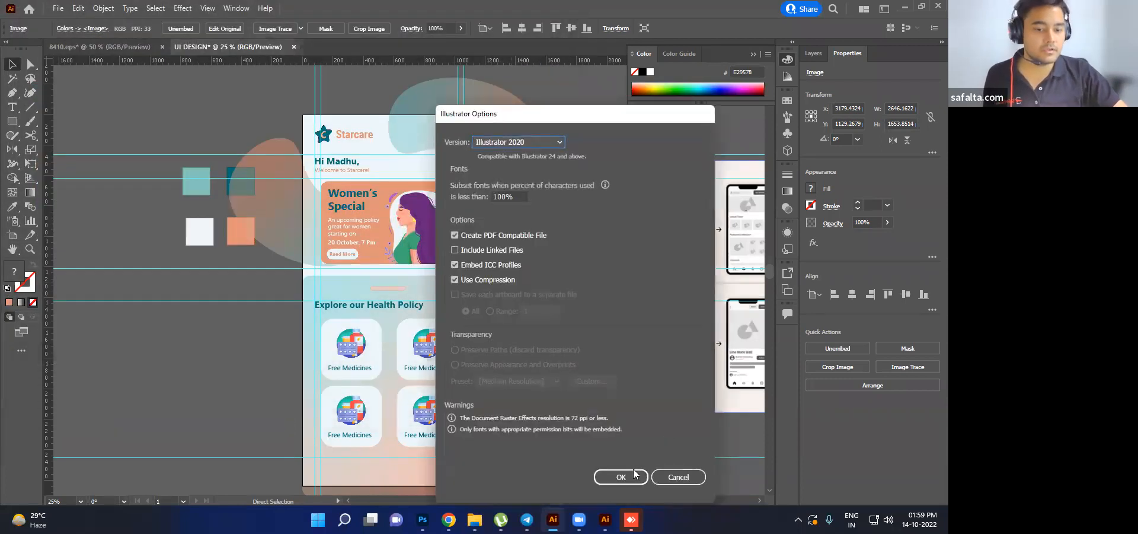
left_click(635, 472)
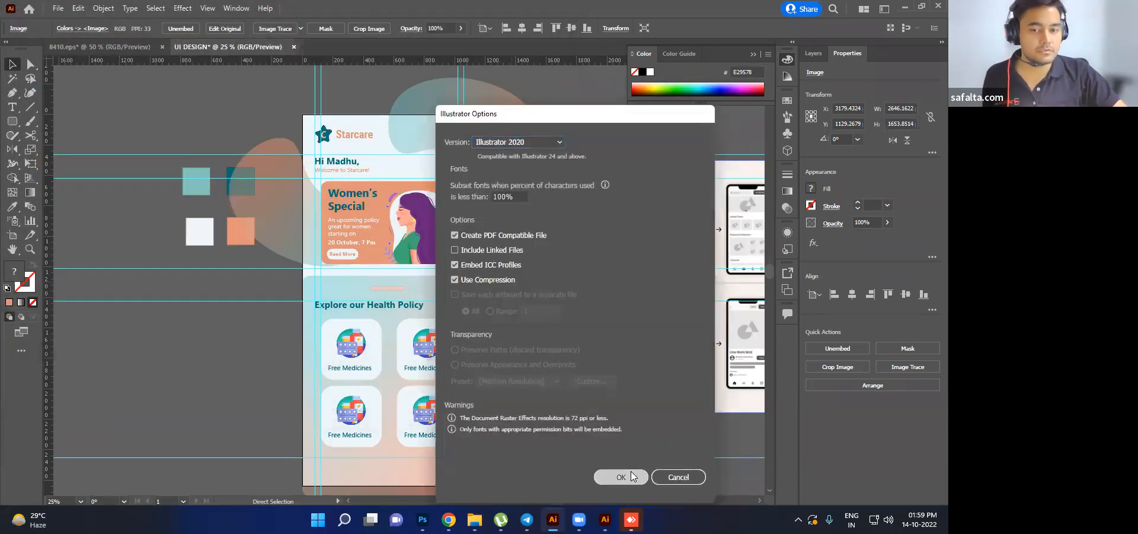
scroll(511, 318, "down", 1)
left_click_drag(511, 318, 436, 293)
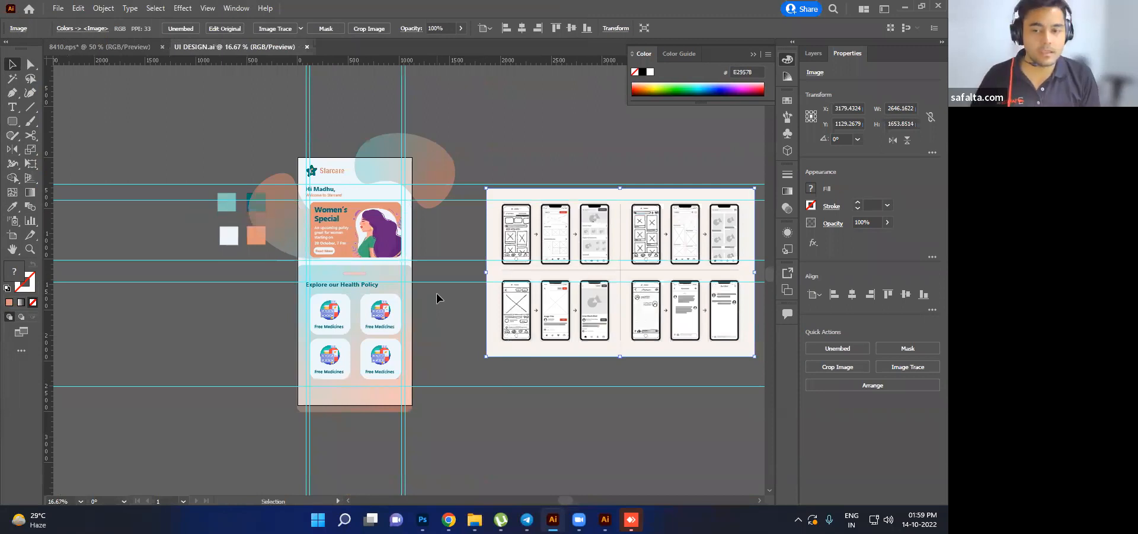